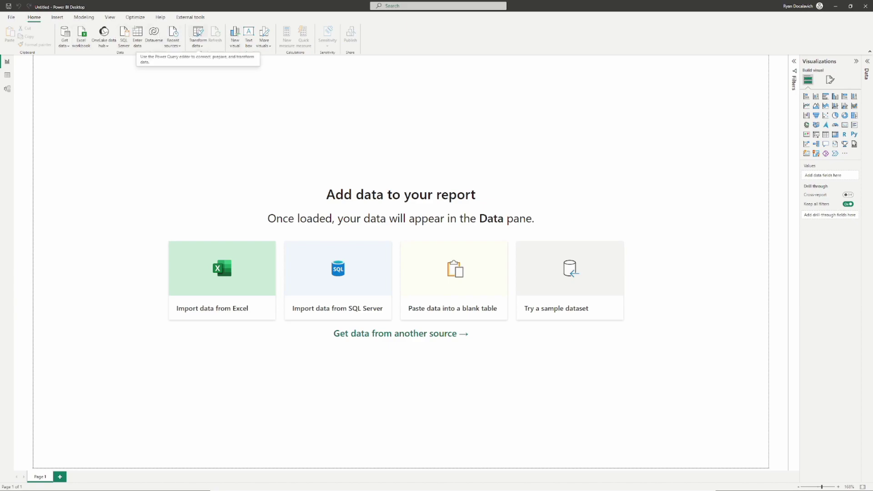
Step: Open the Power Query Editor to connect to and transform data
left_click(198, 43)
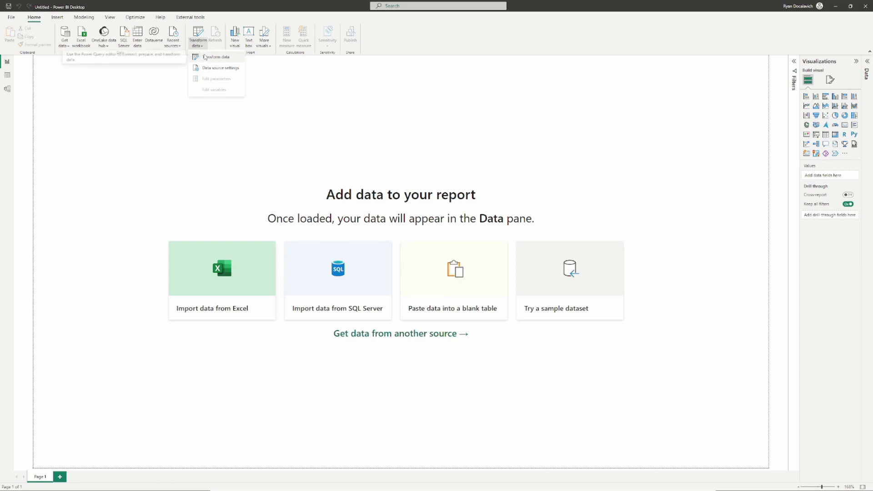
left_click(201, 56)
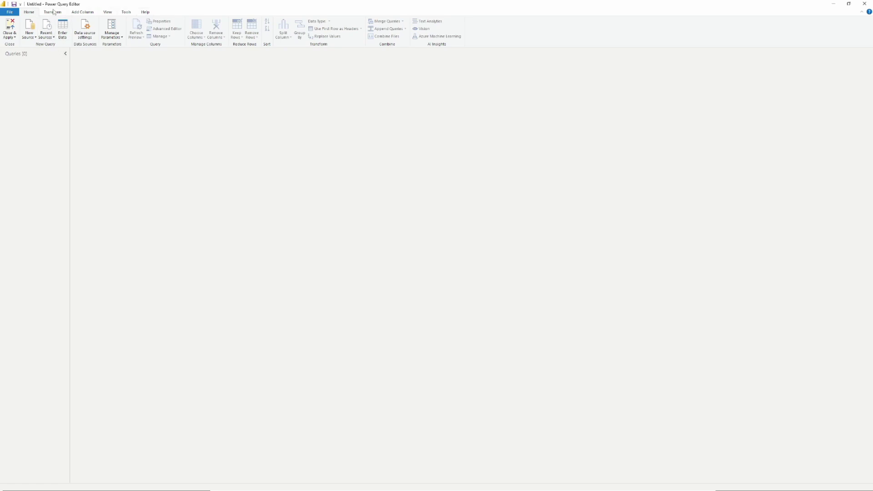
Step: Create an empty table with Enter Data, then delete the resulting query
left_click(30, 36)
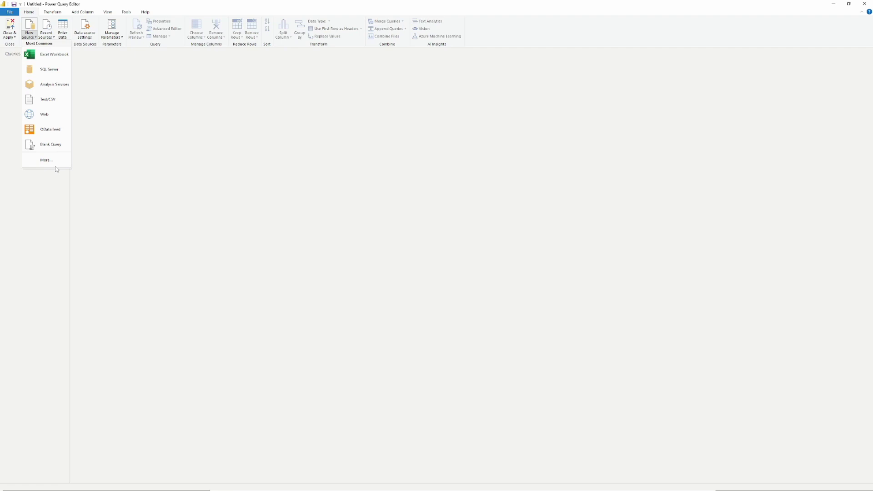
left_click(46, 35)
left_click(46, 37)
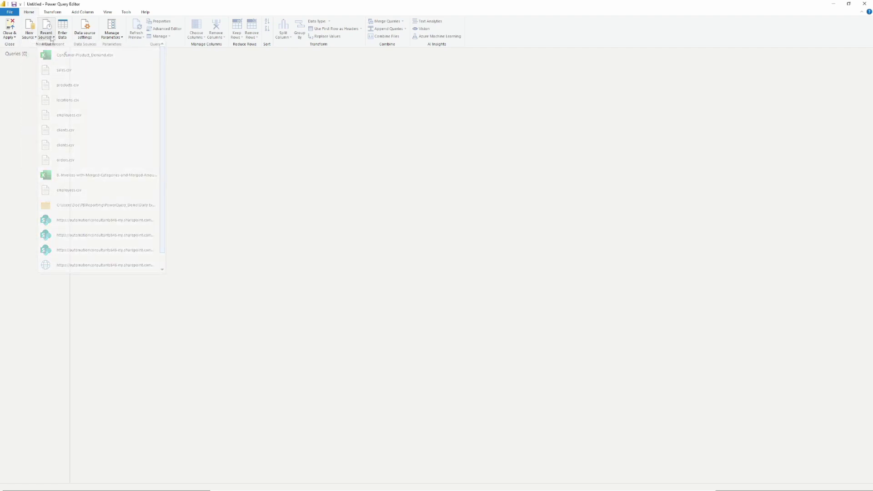
left_click(64, 31)
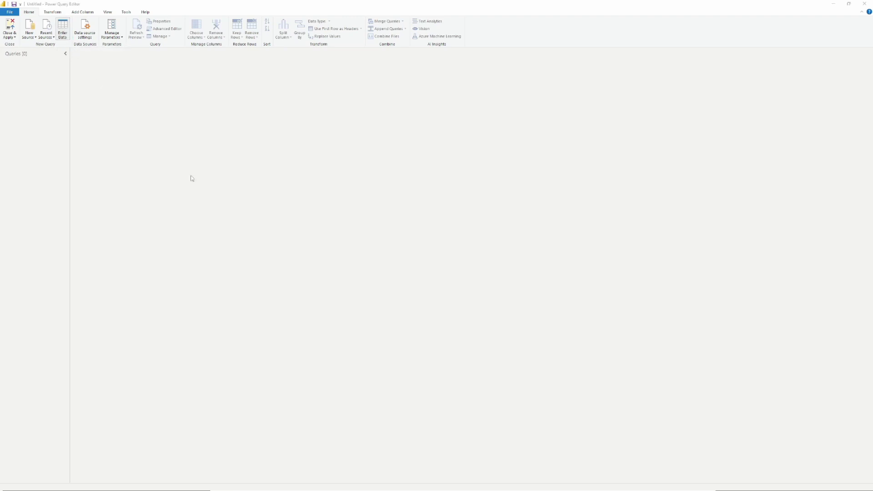
left_click(537, 351)
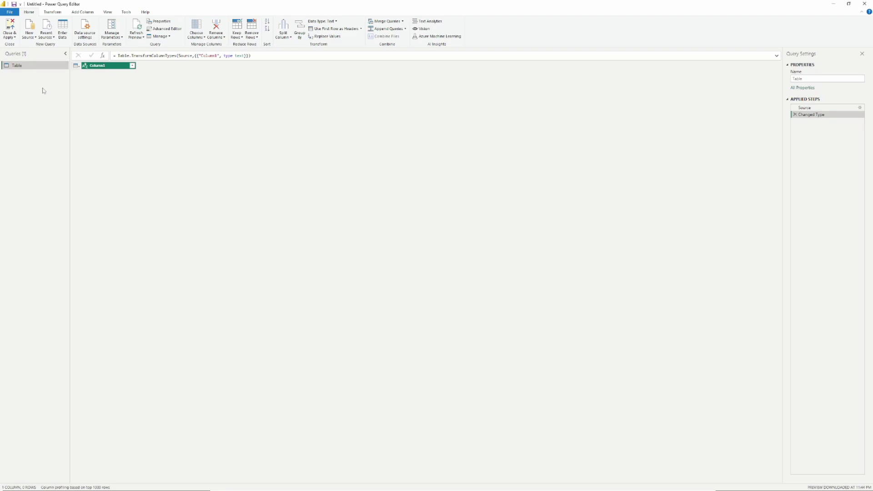
key("Delete")
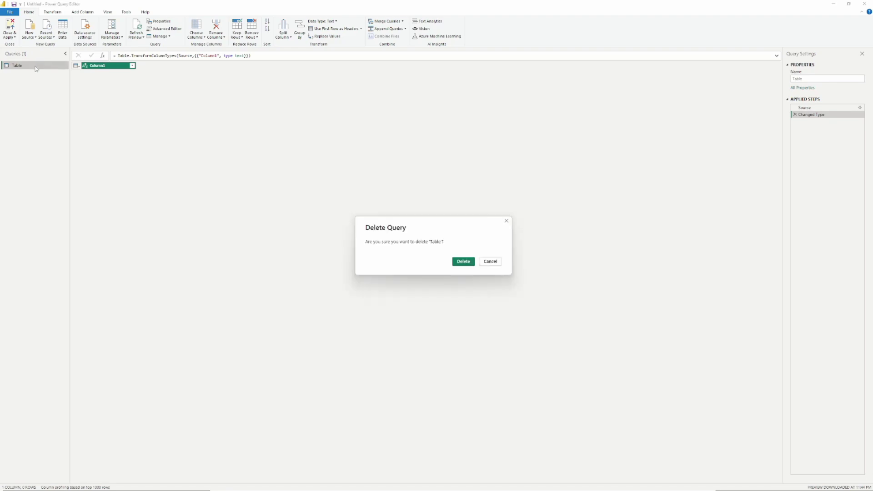
key("Return")
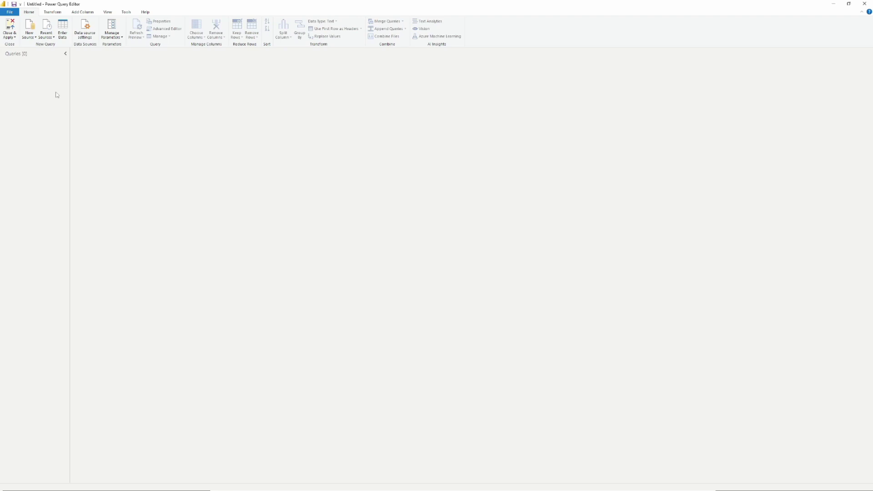
left_click(53, 12)
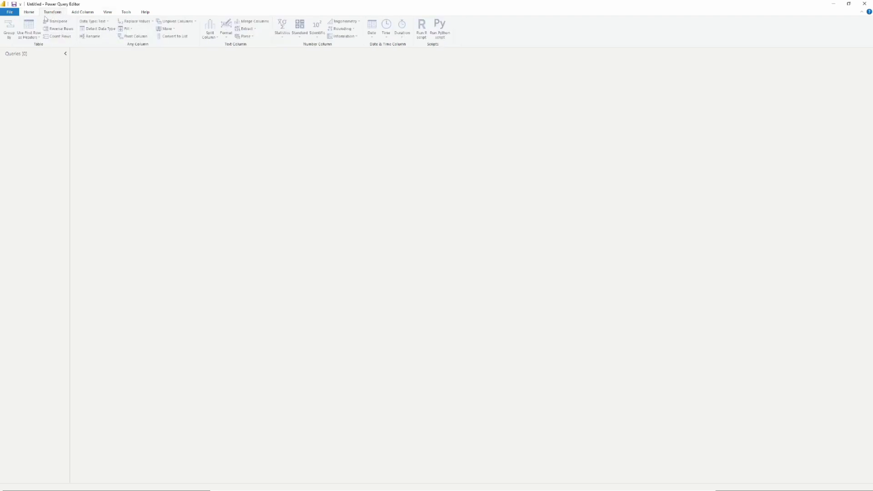
left_click(31, 13)
left_click(50, 14)
left_click(76, 13)
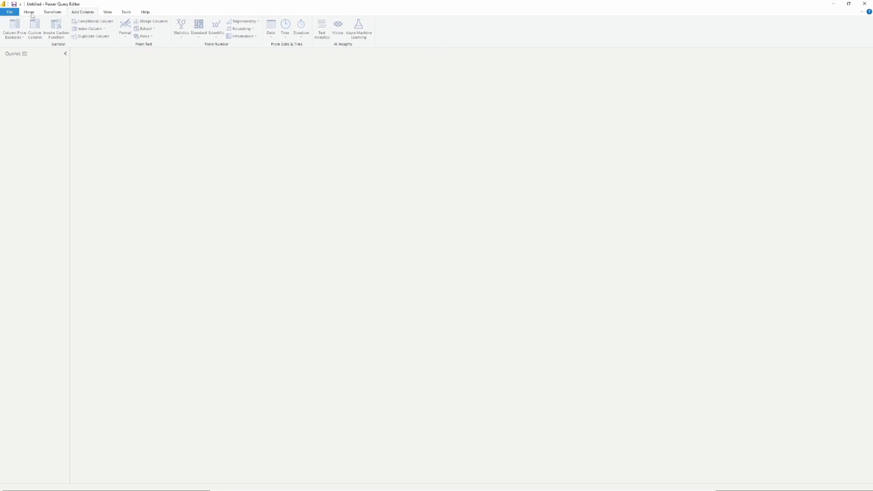
left_click(30, 12)
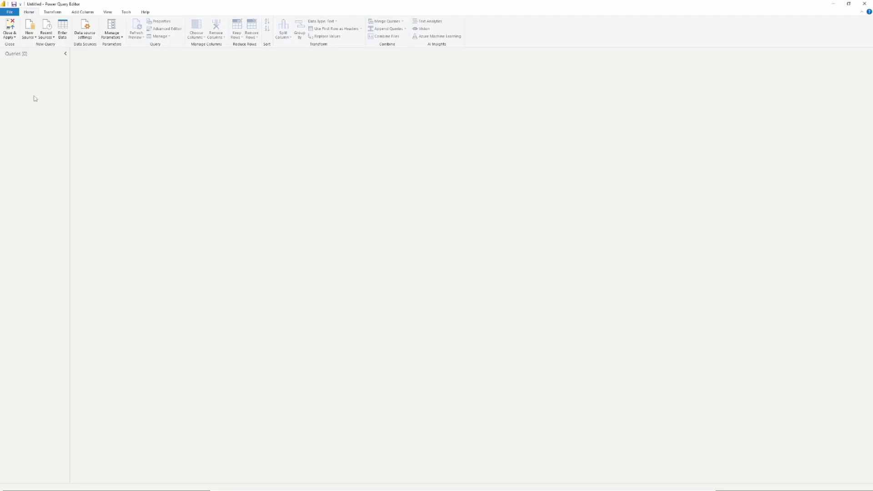
Step: Open the full Get Data list and examine the available connectors and source categories
left_click(30, 27)
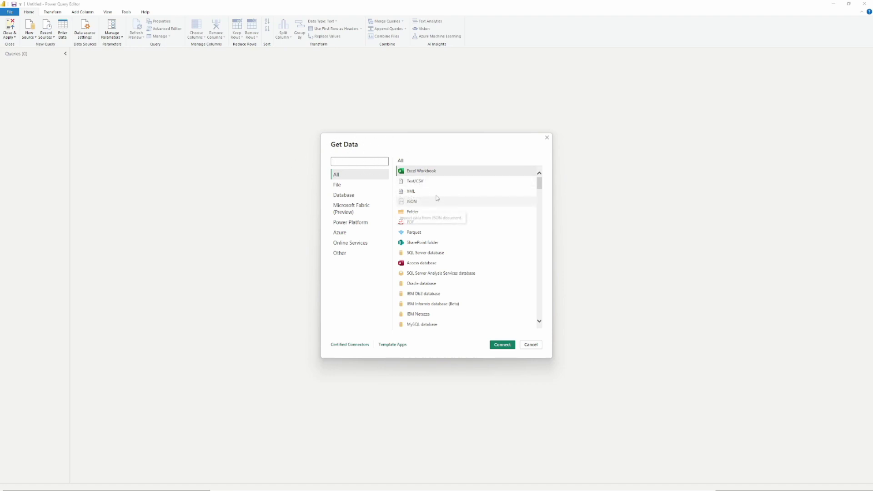
scroll(500, 207, "down", 5)
scroll(501, 209, "down", 15)
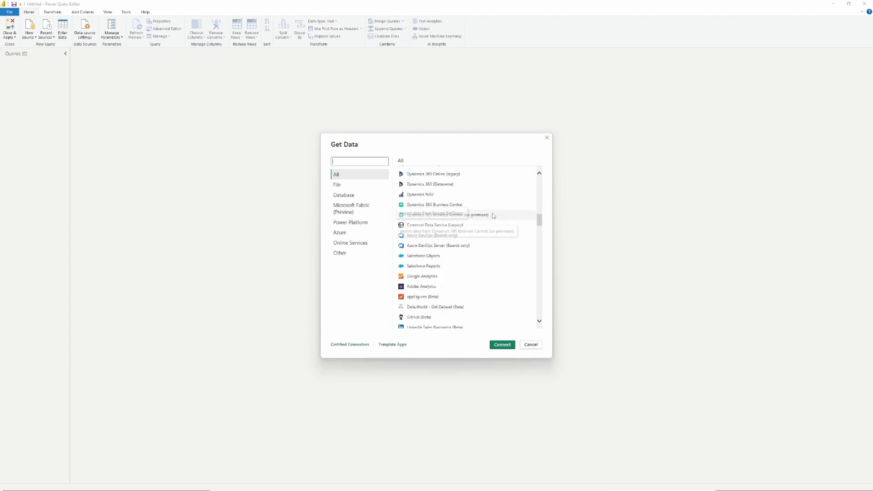
left_click_drag(539, 288, 538, 96)
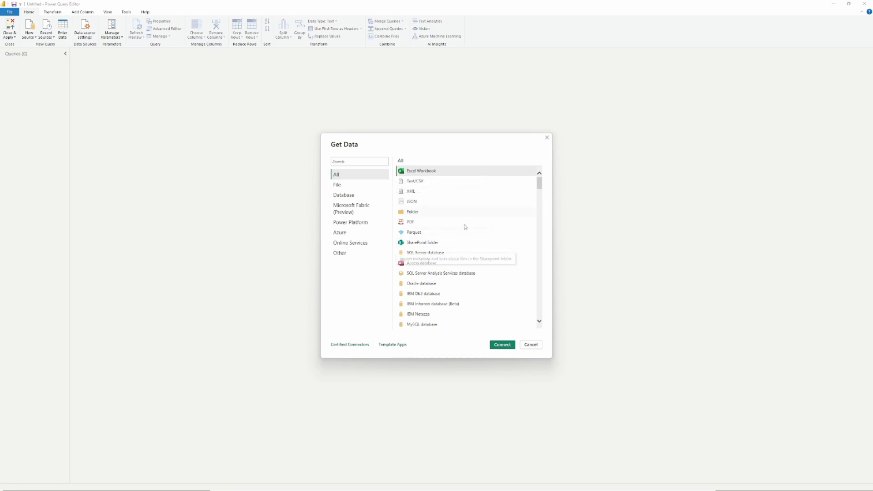
scroll(473, 255, "down", 1)
scroll(485, 244, "down", 12)
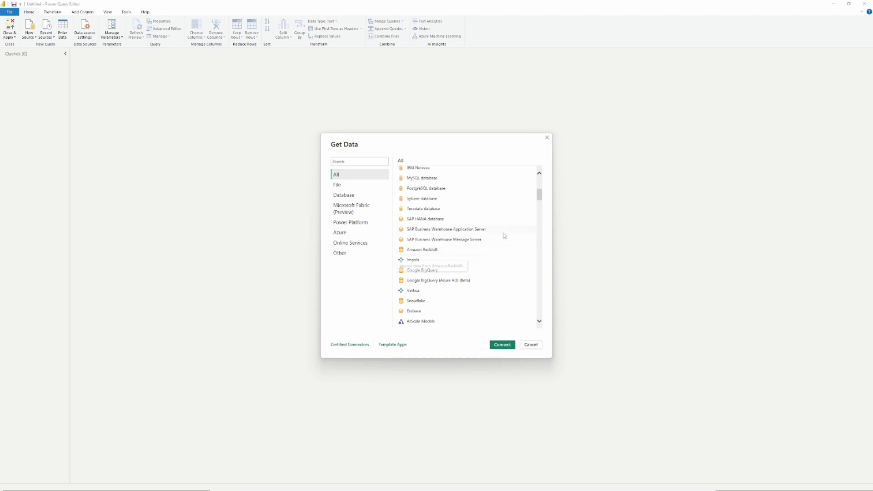
scroll(486, 271, "down", 3)
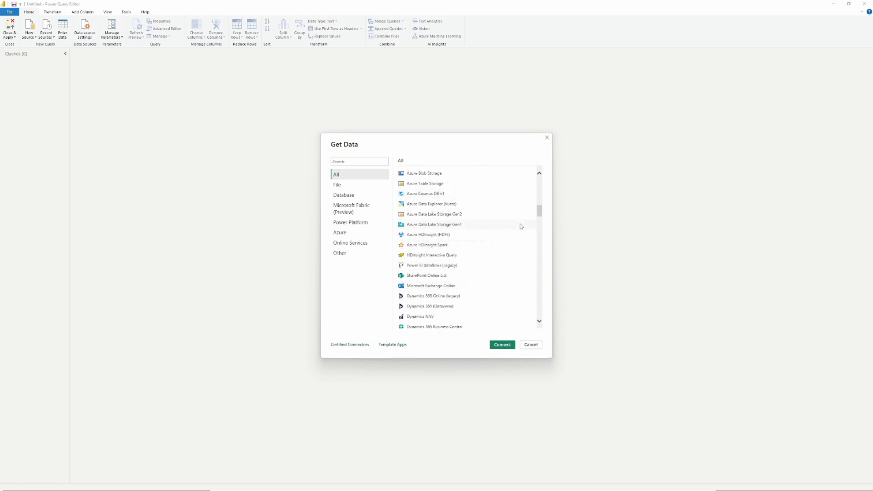
left_click_drag(539, 206, 540, 174)
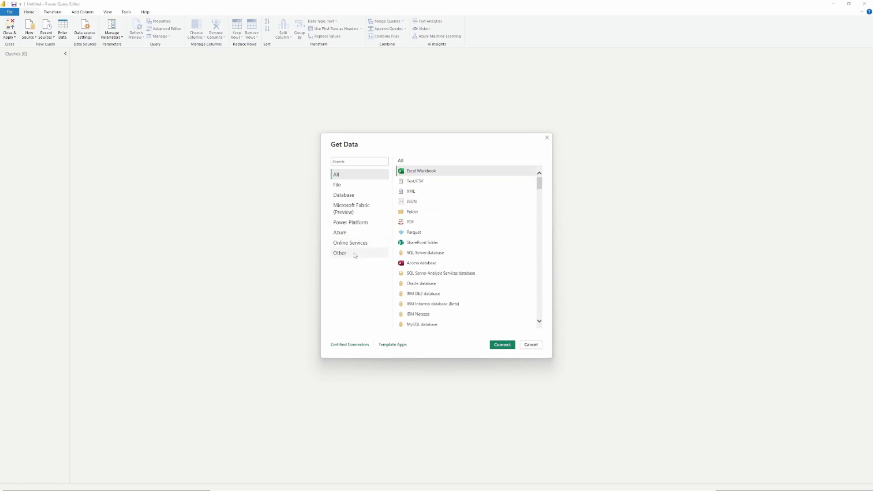
left_click(360, 209)
left_click(350, 184)
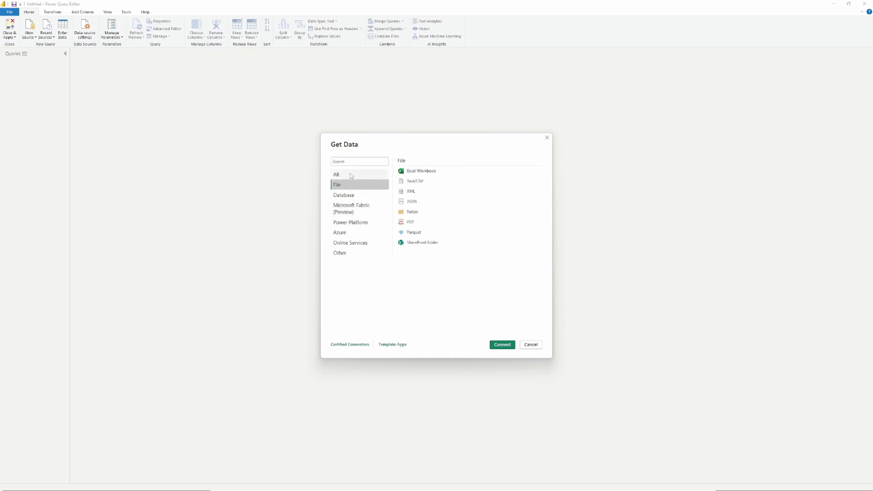
left_click(351, 173)
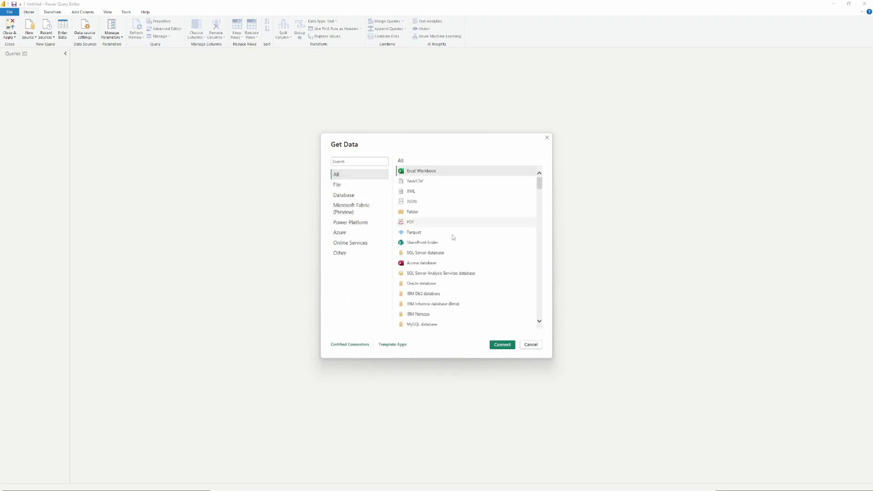
Step: Connect to a Text/CSV source and open clients.csv from the Site > Data > salesOrders folder
left_click(445, 184)
left_click(499, 348)
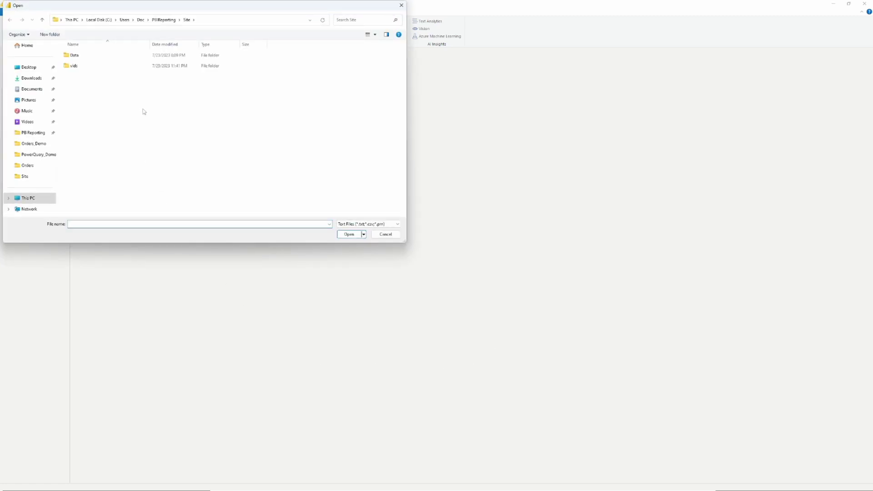
left_click(35, 144)
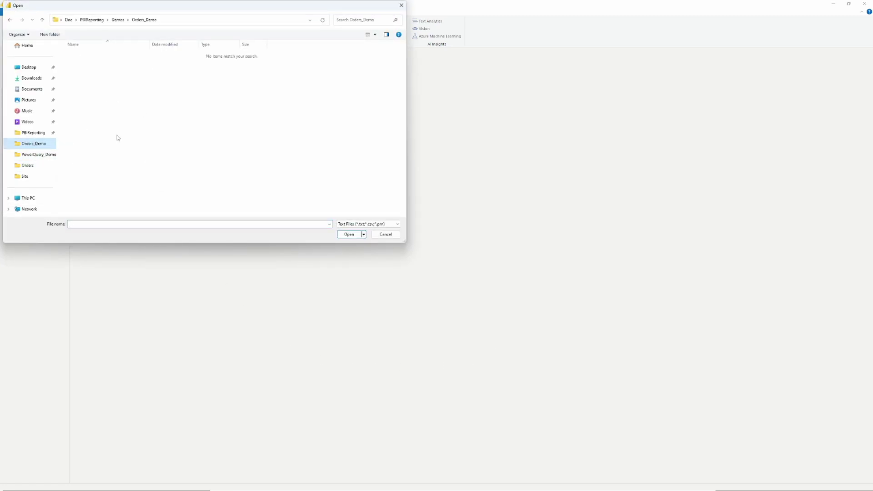
left_click(118, 19)
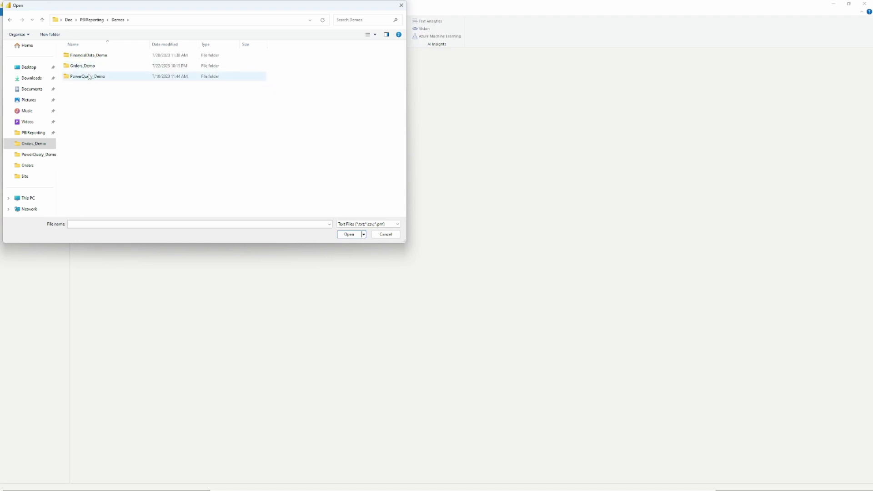
left_click(93, 20)
double_click(85, 80)
double_click(89, 56)
double_click(92, 57)
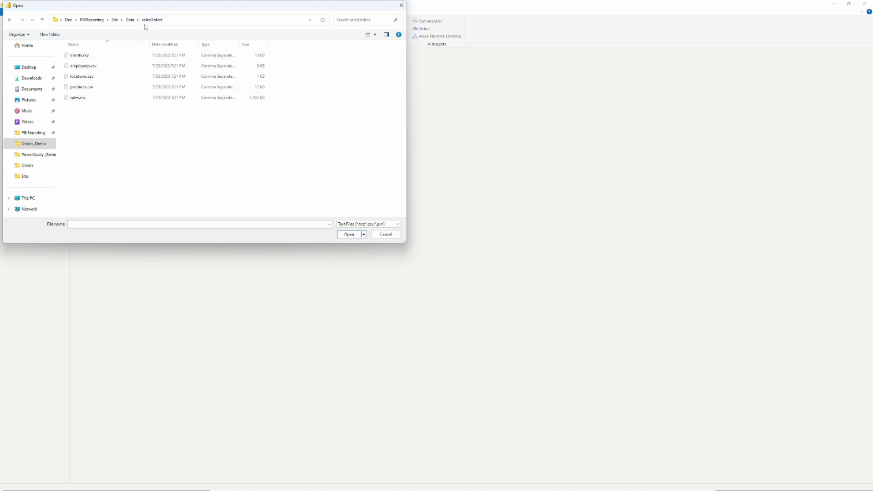
left_click(85, 55)
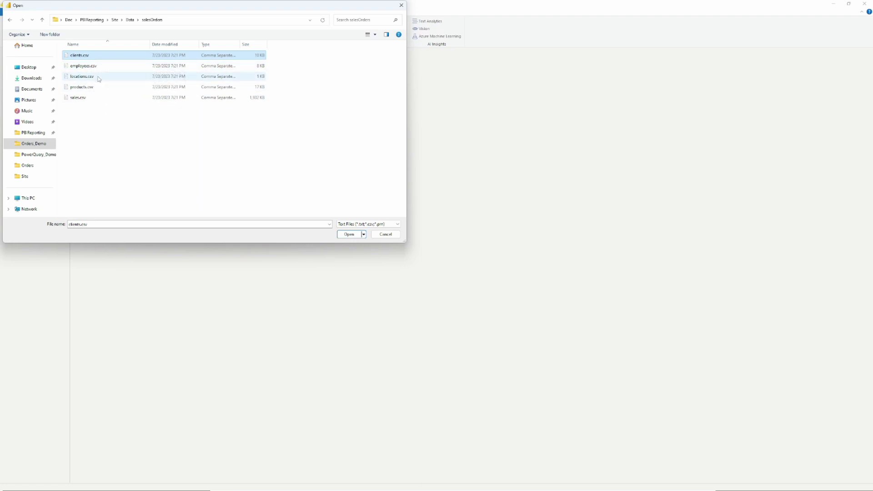
left_click(349, 234)
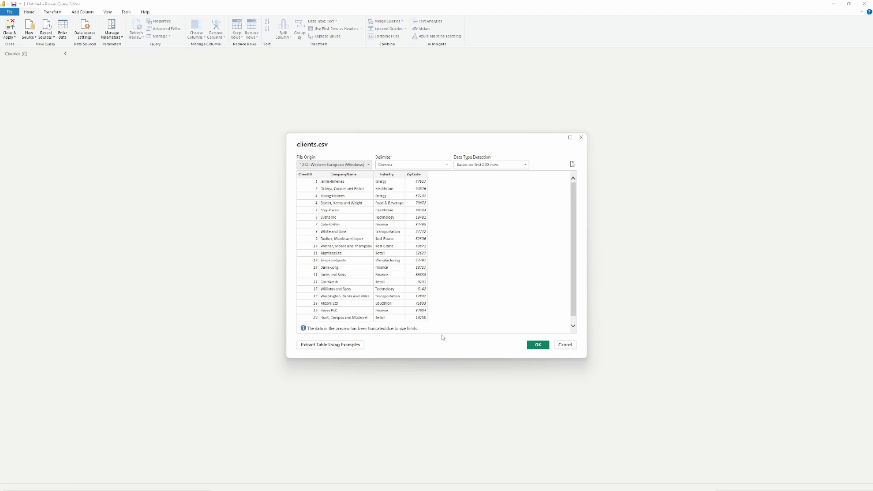
Step: Review the delimiter choices for clients.csv, keep Comma, and load the table as a query
left_click(408, 166)
left_click(413, 143)
left_click(414, 166)
left_click(415, 150)
left_click(412, 167)
left_click(418, 142)
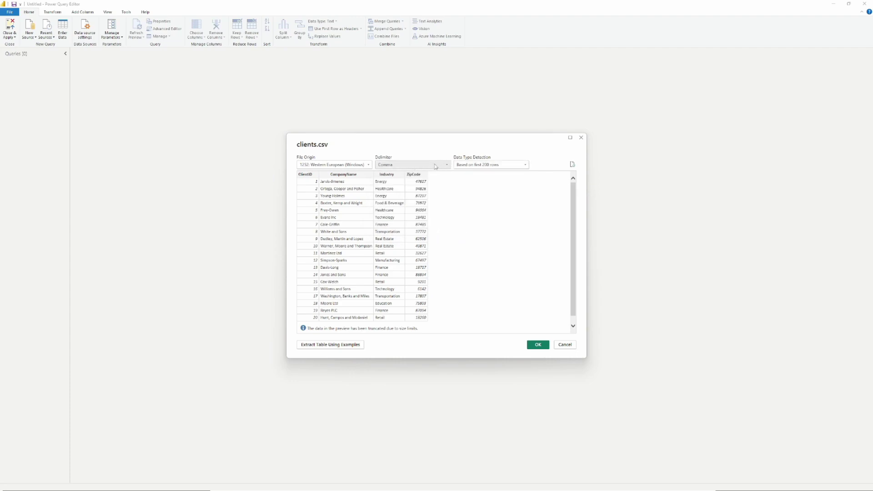
left_click(538, 344)
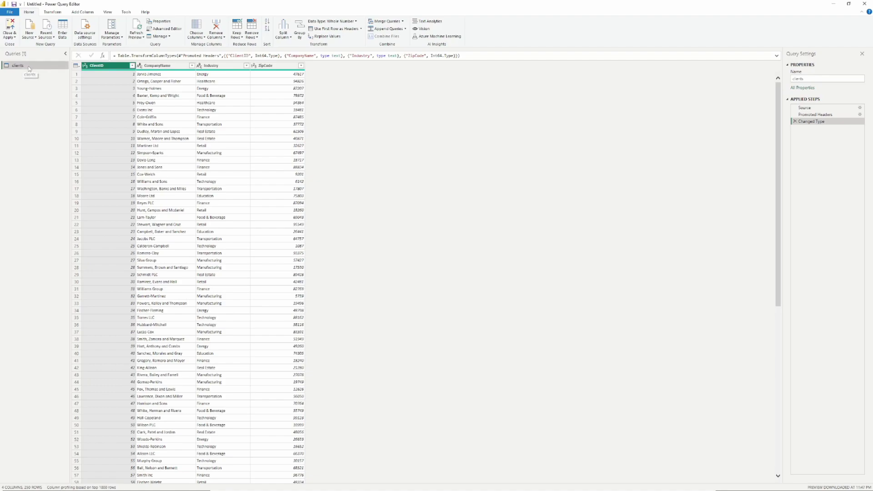
Step: Rename the clients query as "Lookup - Client"
double_click(28, 69)
left_click(14, 65)
double_click(28, 66)
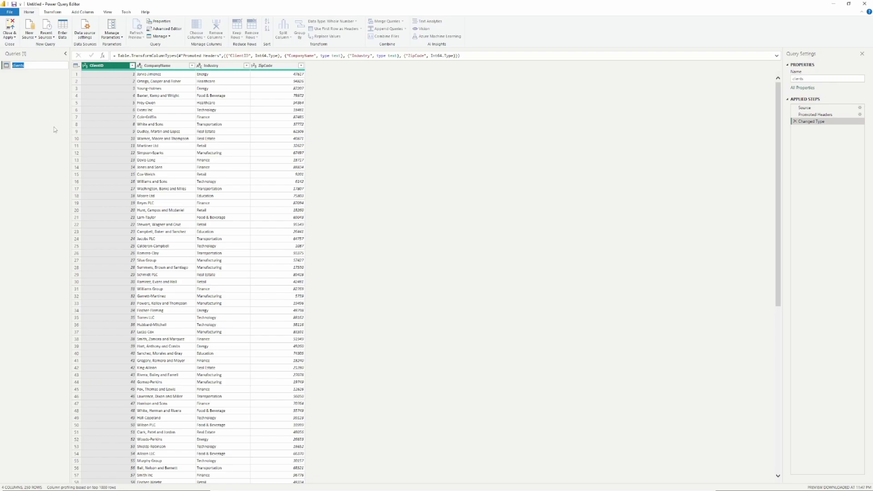
type("F")
type("ookup - C")
key("Return")
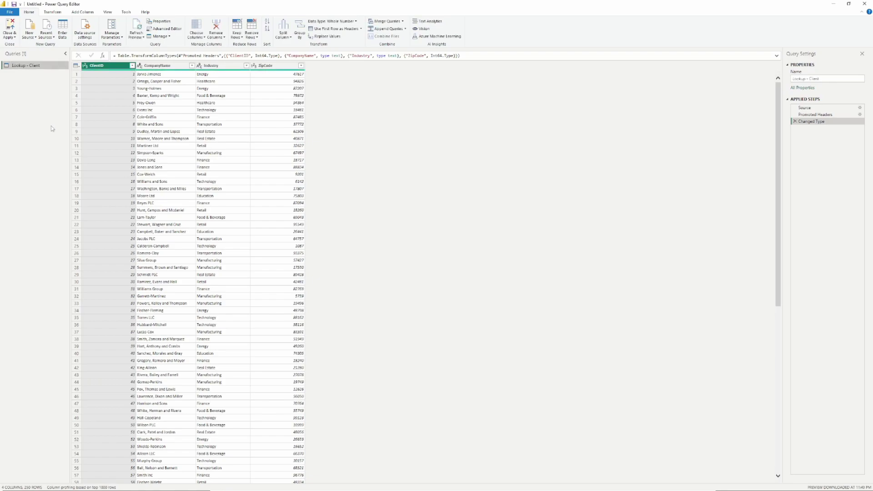
Step: Import employees.csv from the salesOrders folder as a new Text/CSV query with the default import settings
left_click(29, 37)
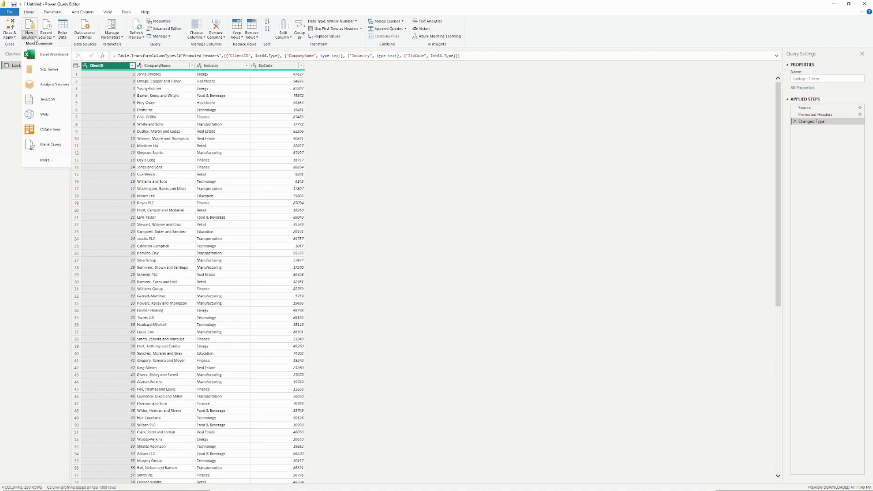
left_click(47, 99)
left_click(104, 66)
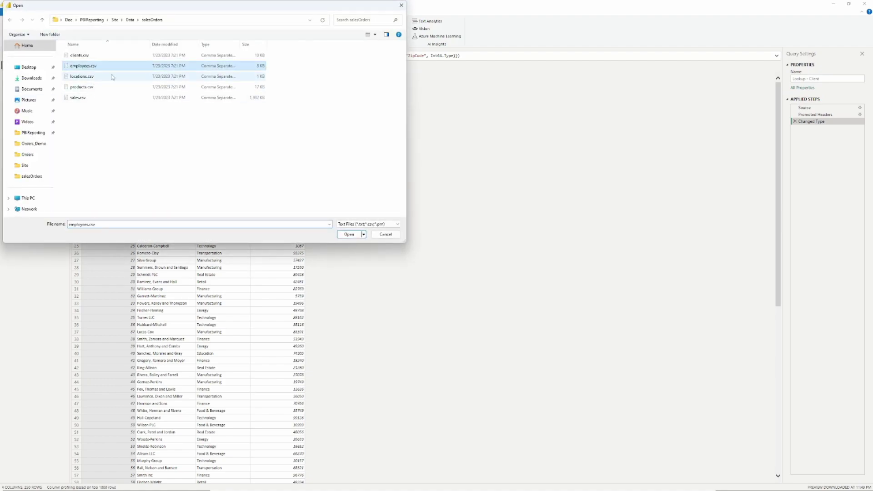
left_click(355, 235)
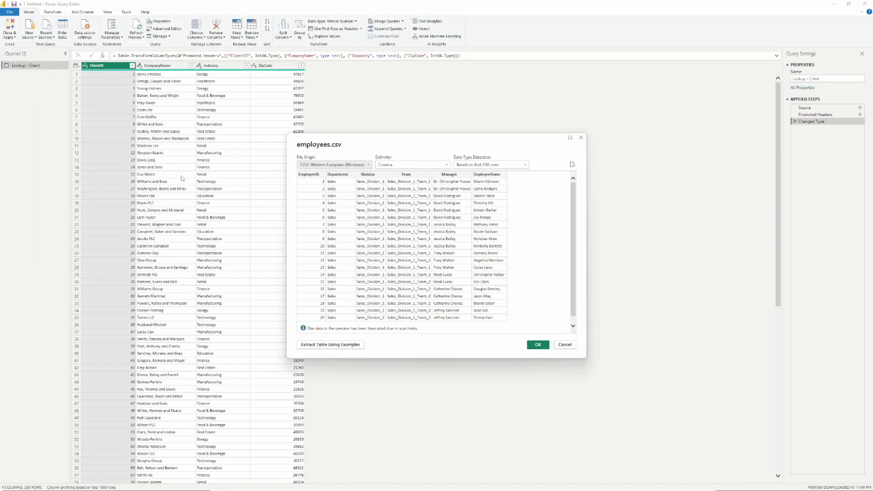
left_click(539, 345)
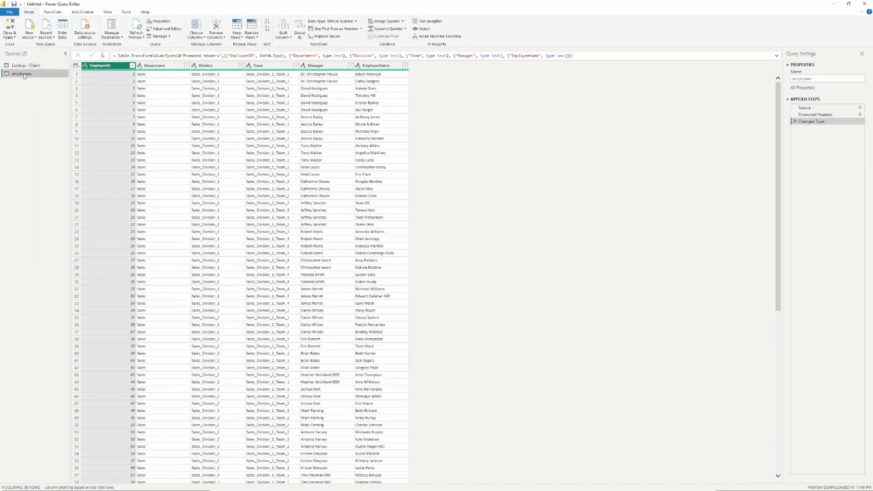
Step: Rename the employees query as "Lookup - Employees"
double_click(25, 73)
left_click(28, 74)
type("Lookup -")
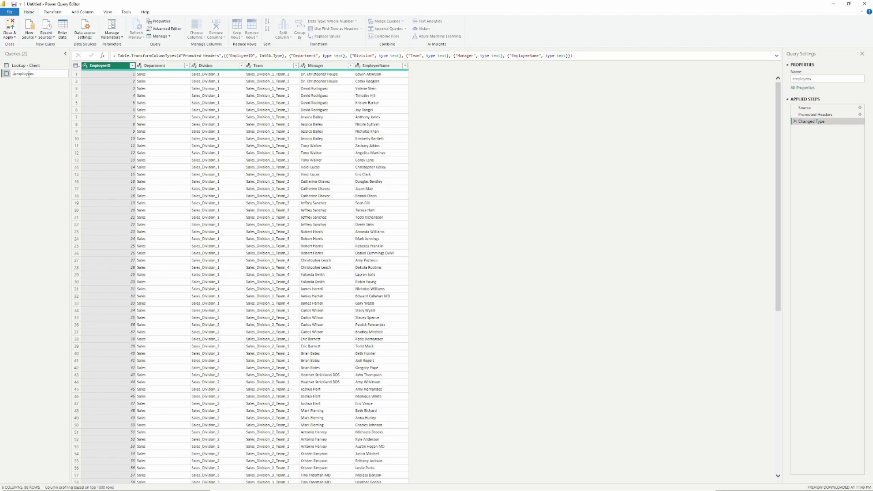
key("Delete")
type("E")
key("Return")
Step: Import locations.csv from the salesOrders folder as a new Text/CSV query with the default import settings
left_click(23, 35)
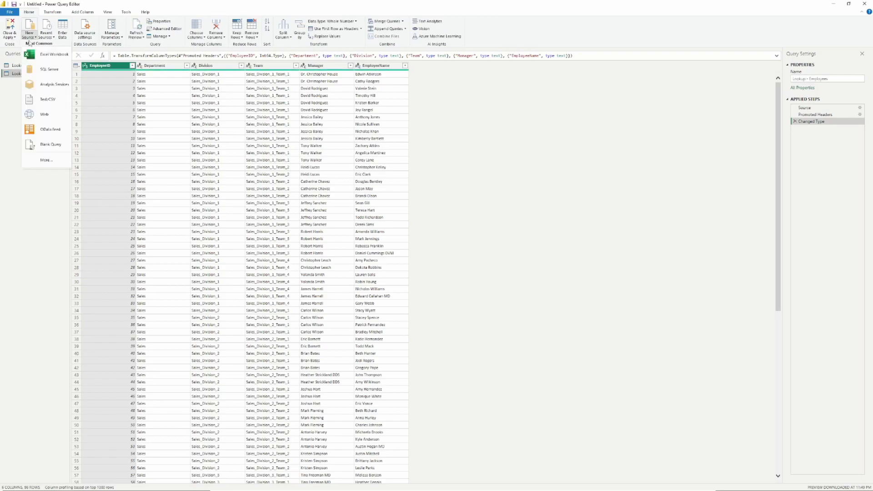
left_click(45, 100)
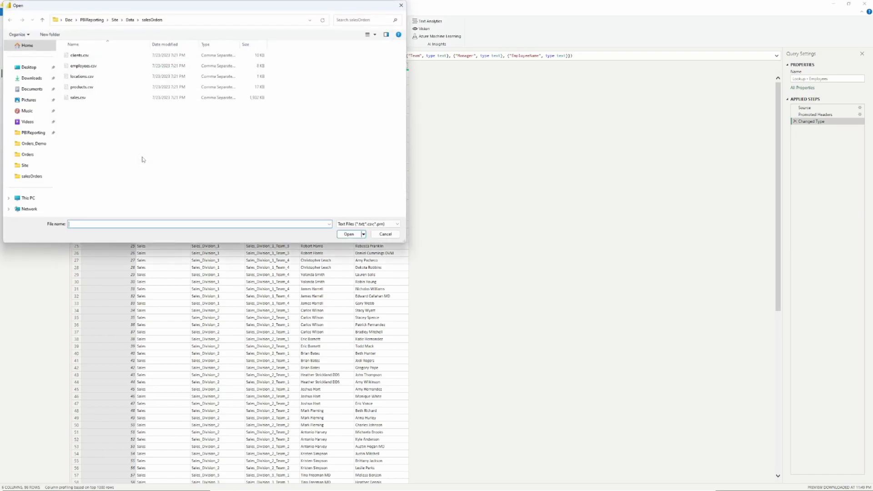
left_click(96, 77)
left_click(349, 234)
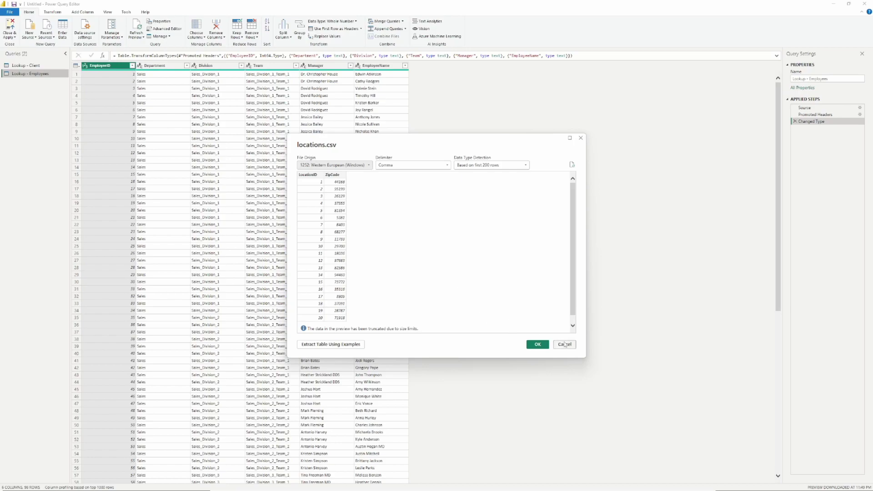
left_click(537, 345)
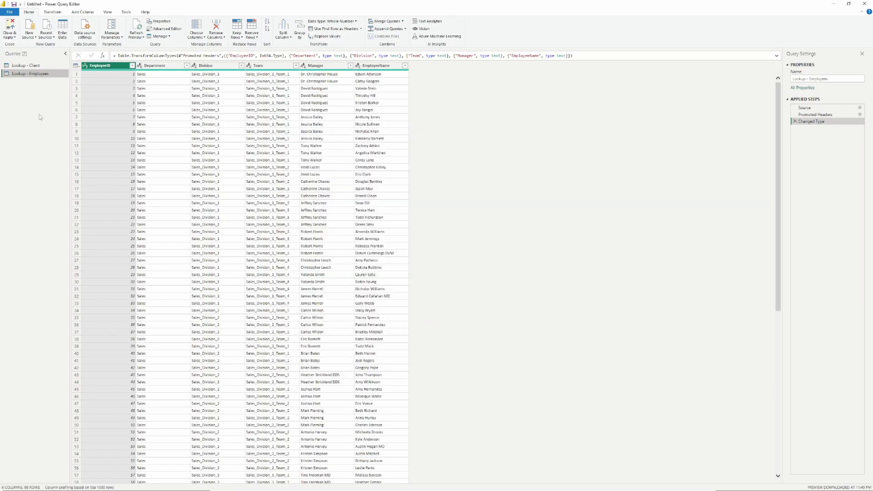
Step: Rename the locations query as "Lookup - Locations"
double_click(18, 83)
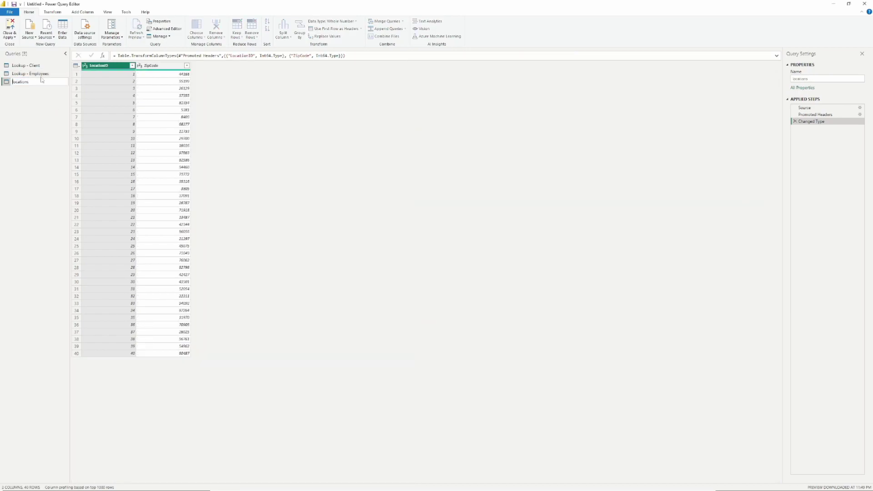
type("Lookup -")
left_click(56, 144)
Step: Import products.csv from the salesOrders folder as a new Text/CSV query, keeping the default import settings
left_click(30, 37)
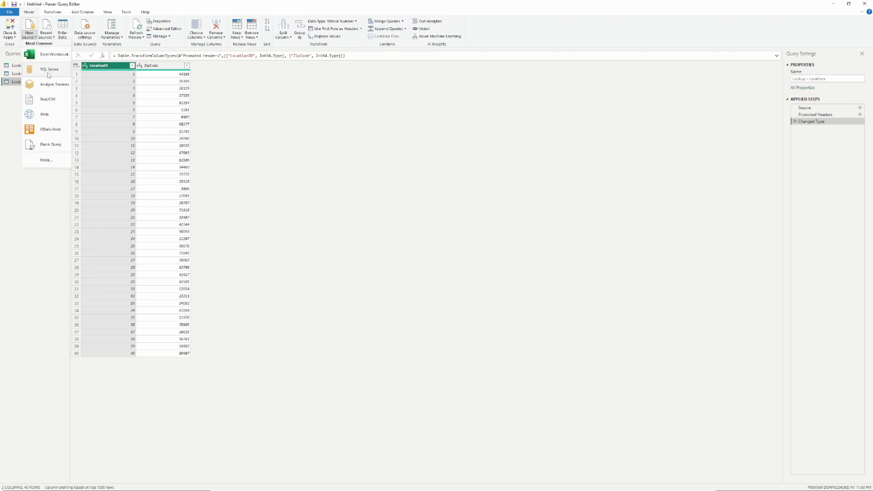
left_click(47, 99)
left_click(106, 87)
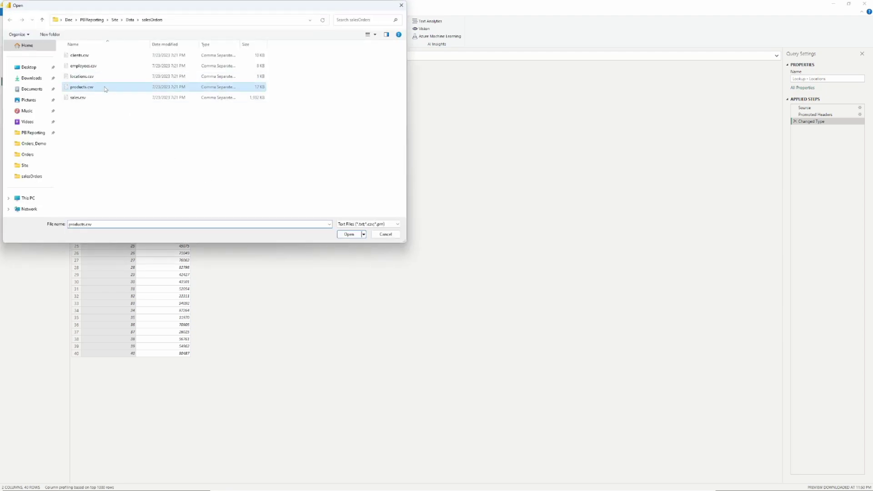
left_click(351, 235)
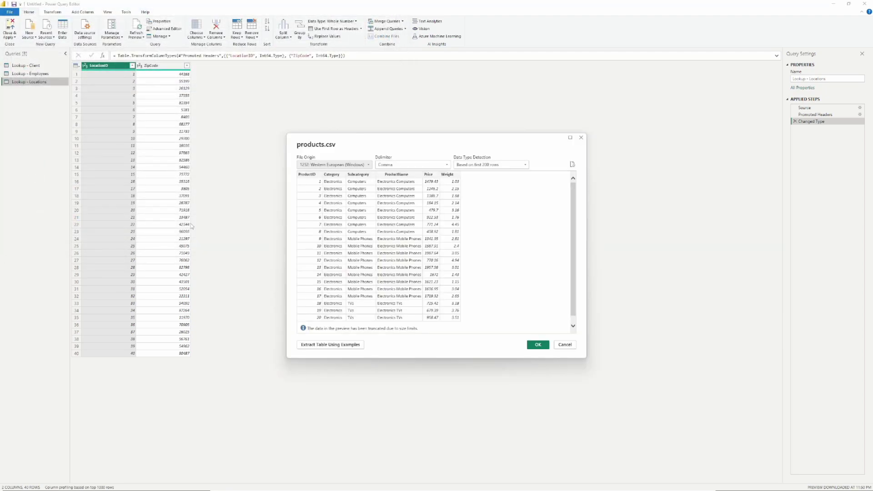
left_click(536, 346)
Step: Rename the products query as "Lookup - Product"
double_click(23, 90)
type("L")
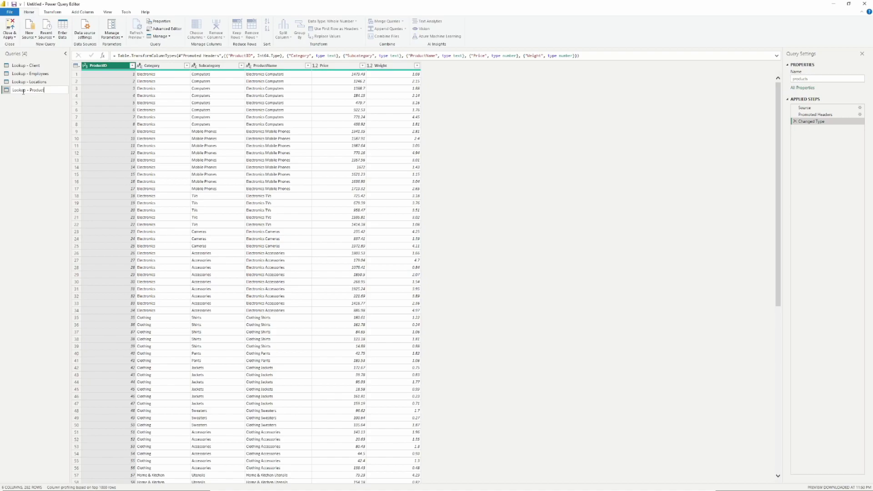
type("ookup - Product")
key("Return")
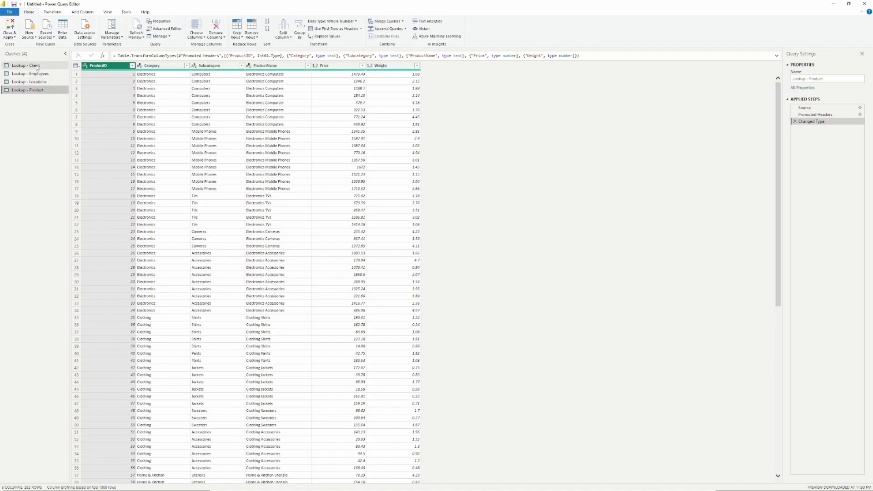
Step: Move all four lookup queries into a new group named "Lookup Tables" and collapse the group
left_click(37, 67)
left_click(25, 89, "shift")
right_click(38, 77)
mouse_move(64, 106)
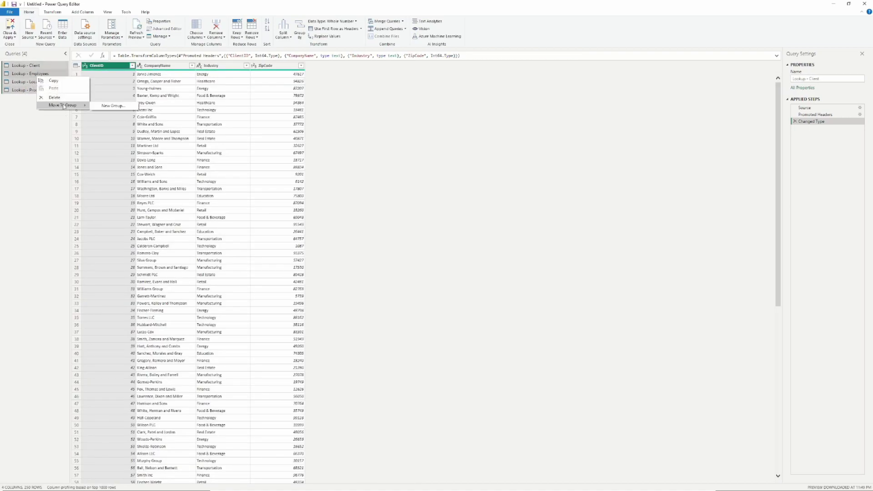
left_click(112, 106)
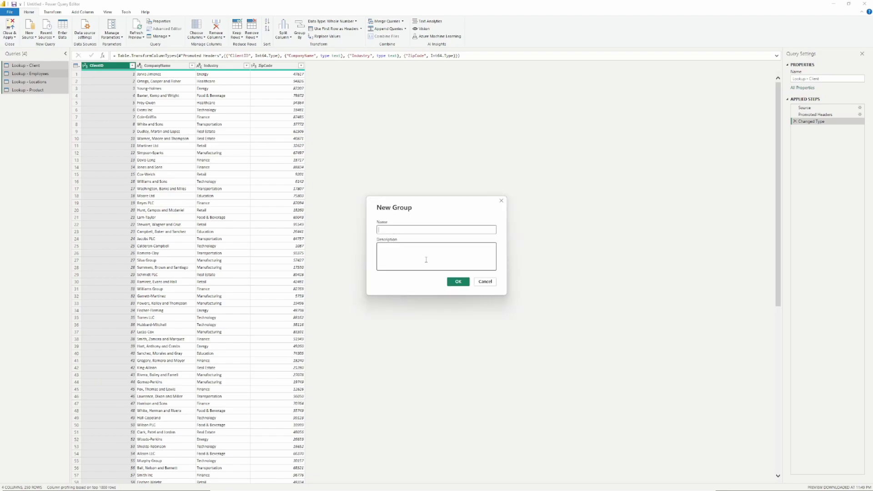
type("Lookup Tables")
key("Return")
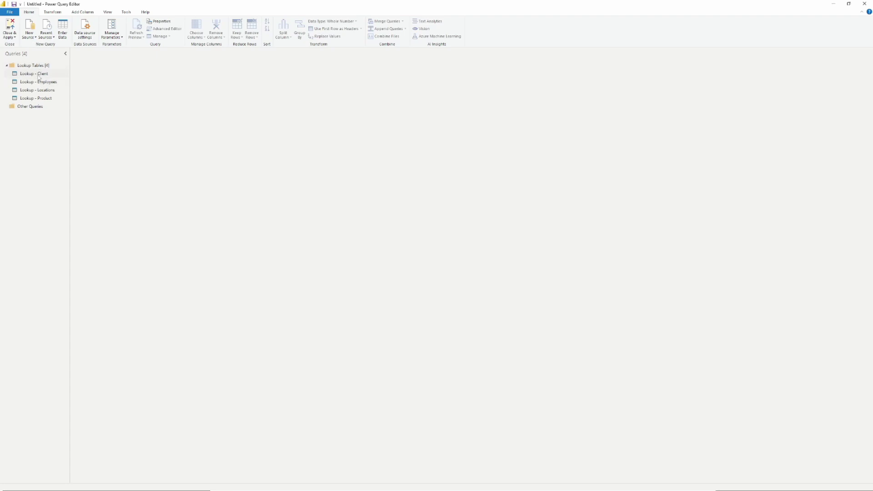
key("Left")
key("Left")
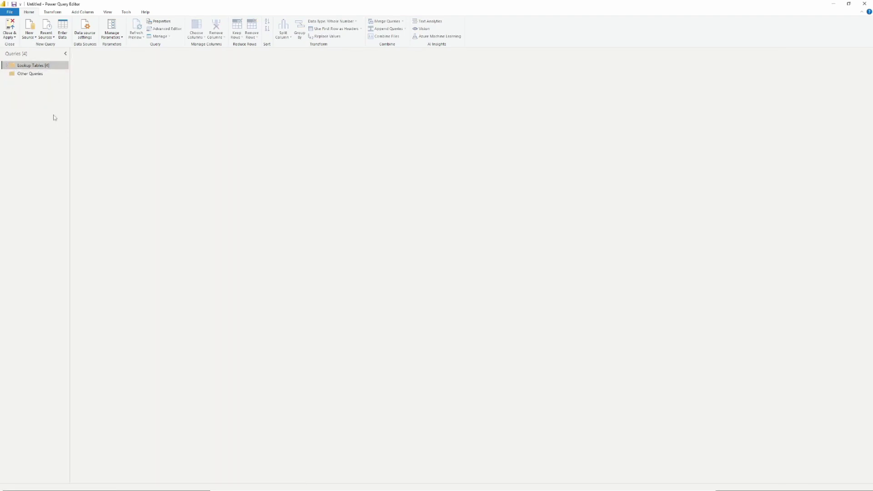
key("Right")
key("Left")
Step: Import sales.csv from the salesOrders folder as a new Text/CSV query with comma delimiter and default type detection
left_click(29, 27)
left_click(54, 102)
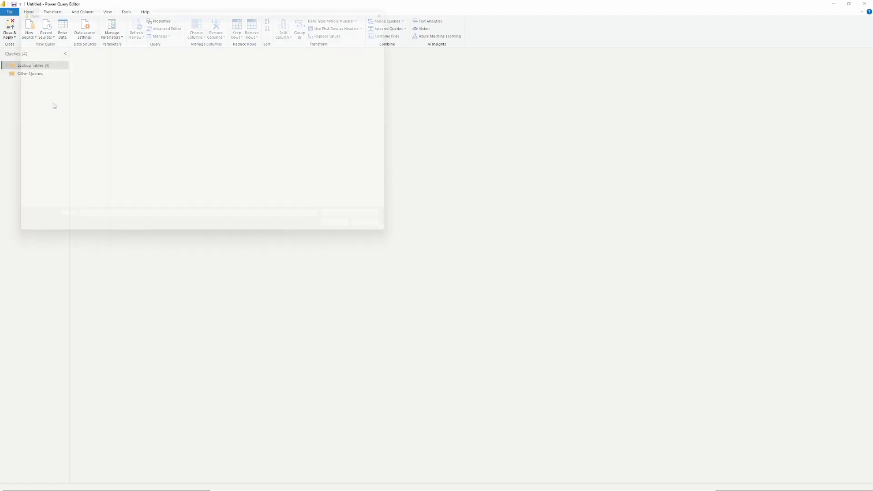
left_click(78, 97)
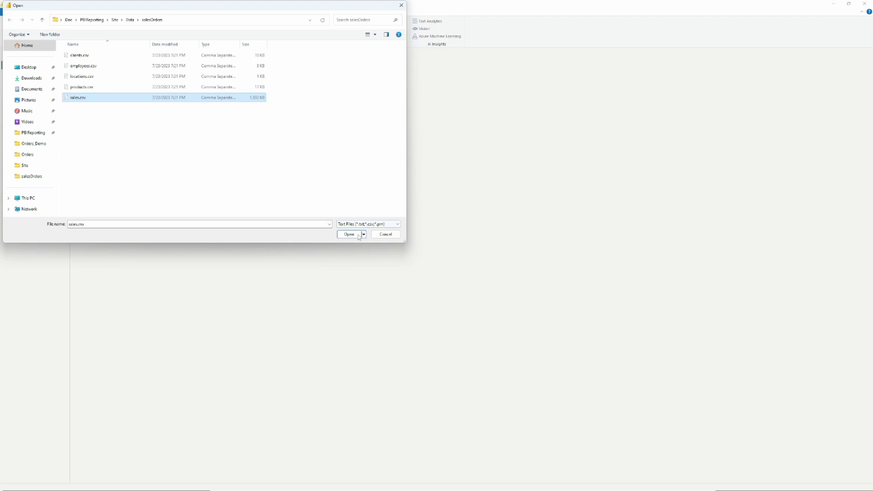
key("Return")
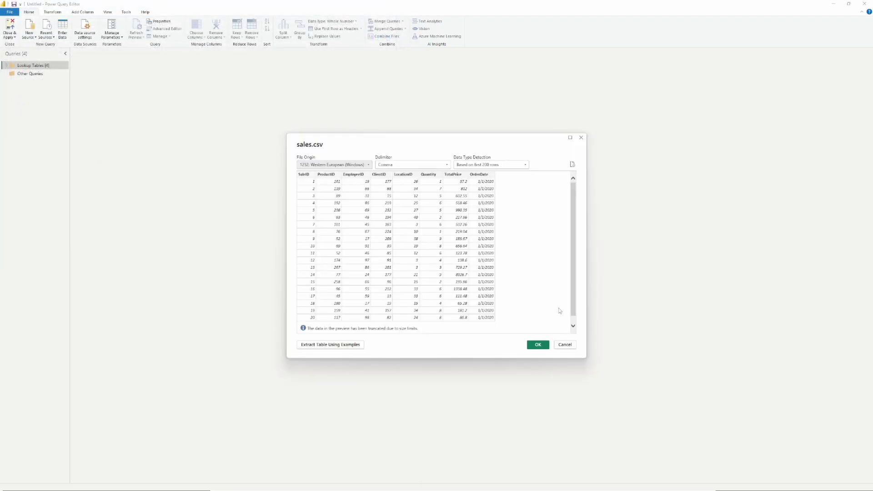
left_click(539, 345)
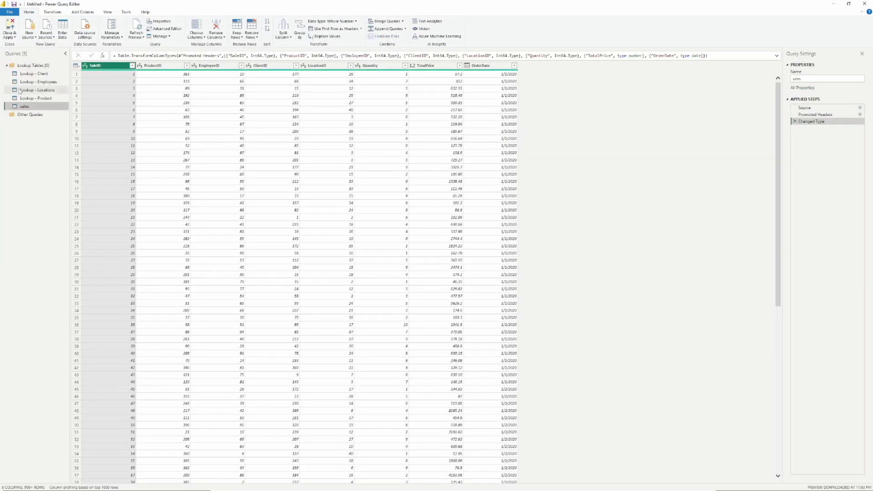
Step: Rename the sales query as "Fact Table - Sales"
double_click(28, 107)
type("Fact")
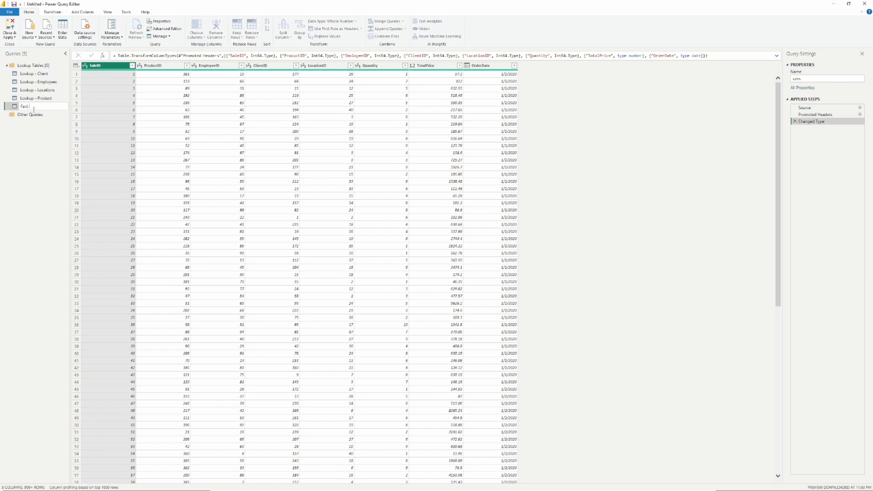
type(" Table - Sales")
key("Return")
Step: Move the Fact Table - Sales query into a new group named "Fact Tables"
right_click(40, 108)
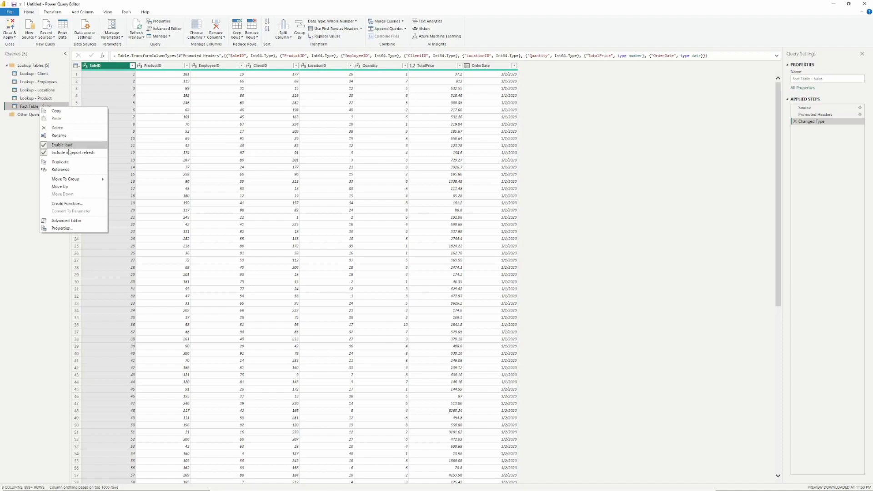
mouse_move(86, 179)
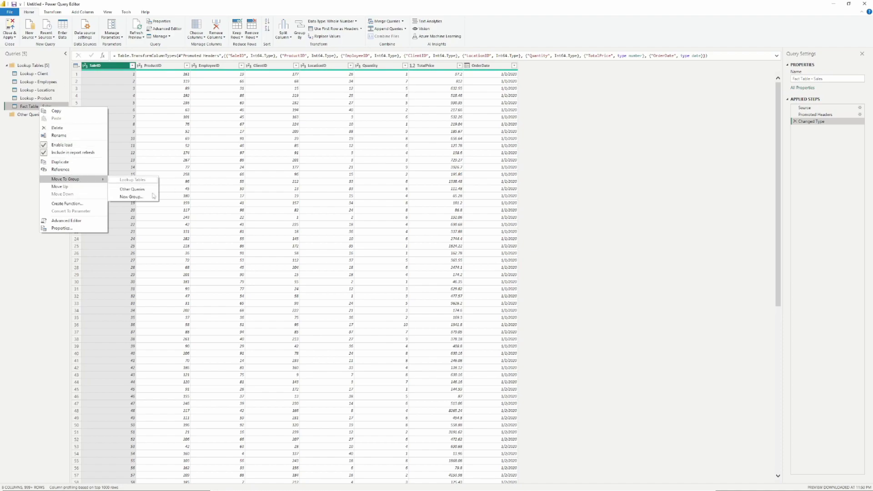
left_click(127, 197)
type("Fact Tables")
key("Return")
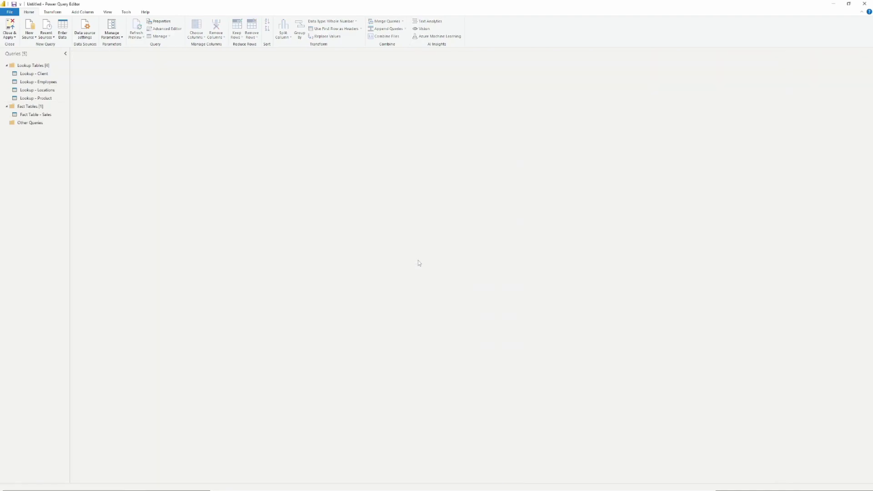
Step: Collapse and expand the Fact Tables and Lookup Tables groups to check how the queries are organised
left_click(17, 107)
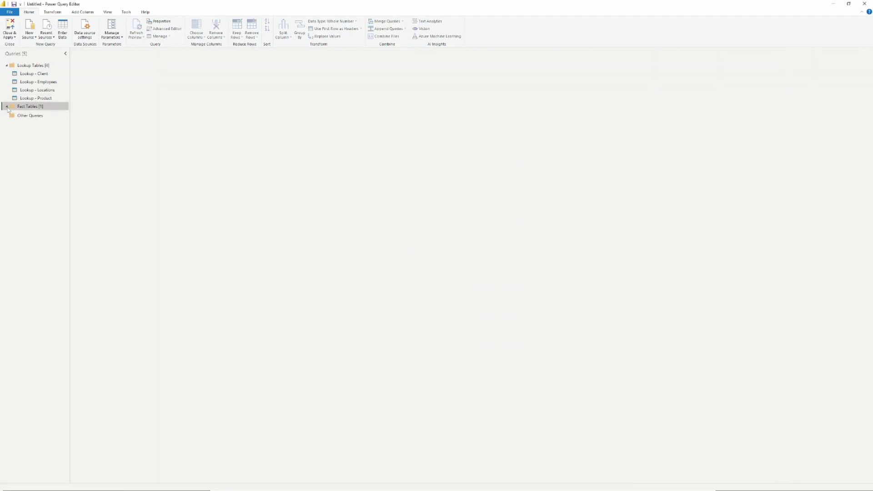
left_click(6, 66)
left_click(7, 66)
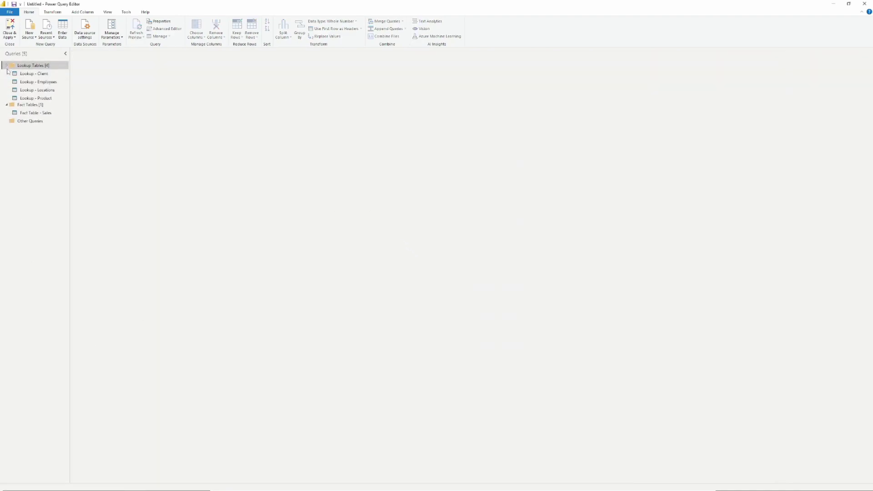
left_click(7, 107)
left_click(7, 106)
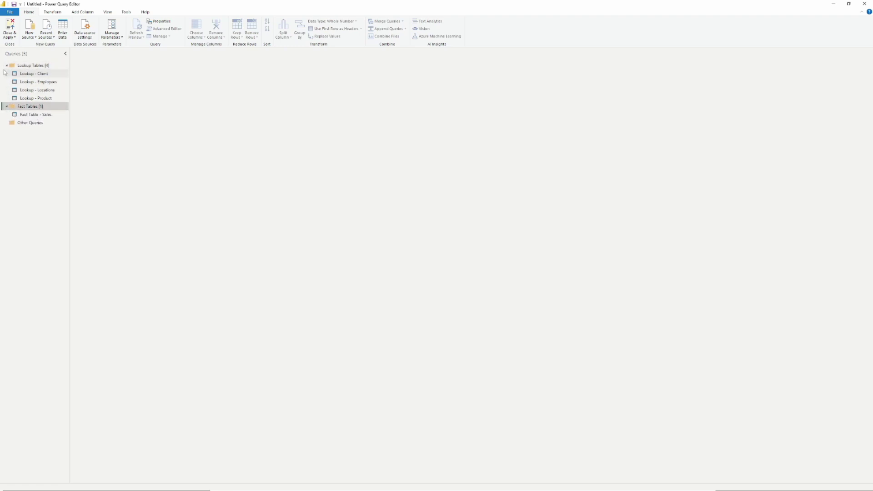
left_click(23, 68)
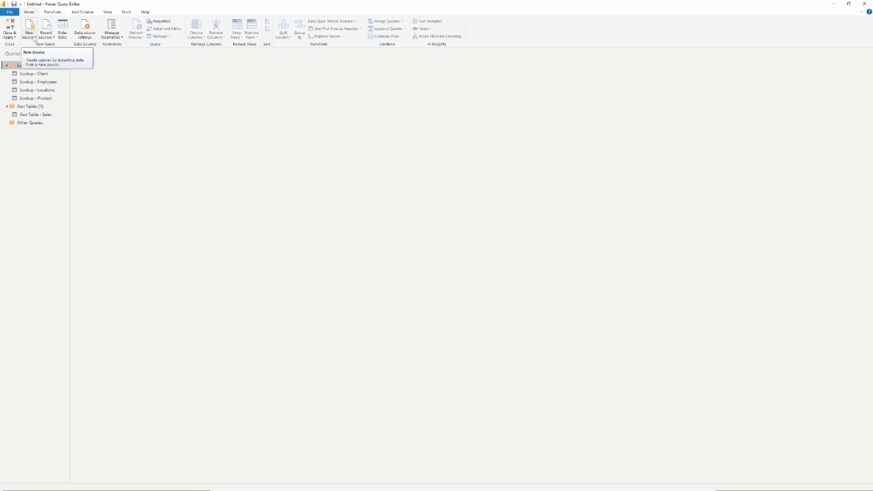
left_click(35, 38)
left_click(29, 25)
left_click(29, 25)
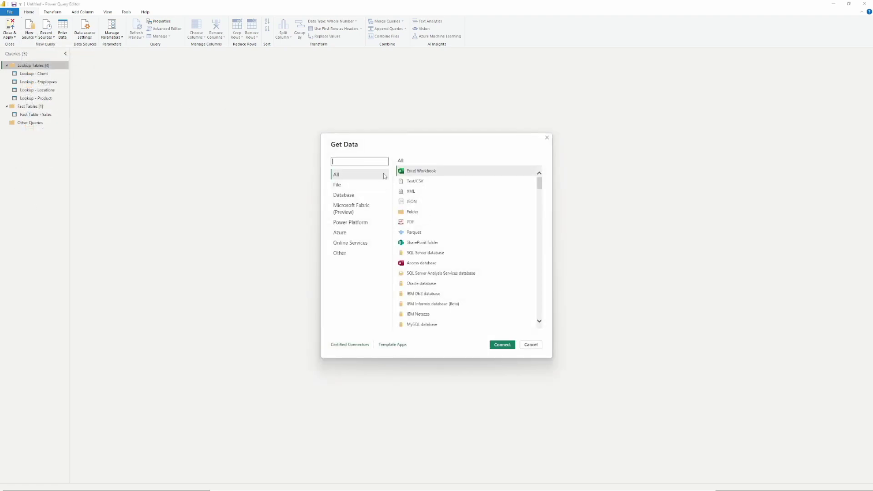
left_click(531, 344)
Step: Preview the data of the Lookup - Client, Lookup - Locations and Lookup - Product queries
left_click(51, 73)
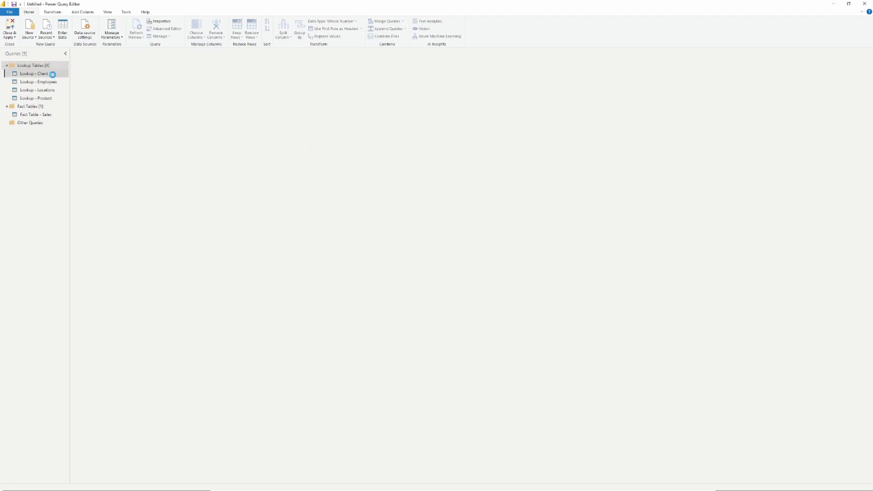
left_click(37, 89)
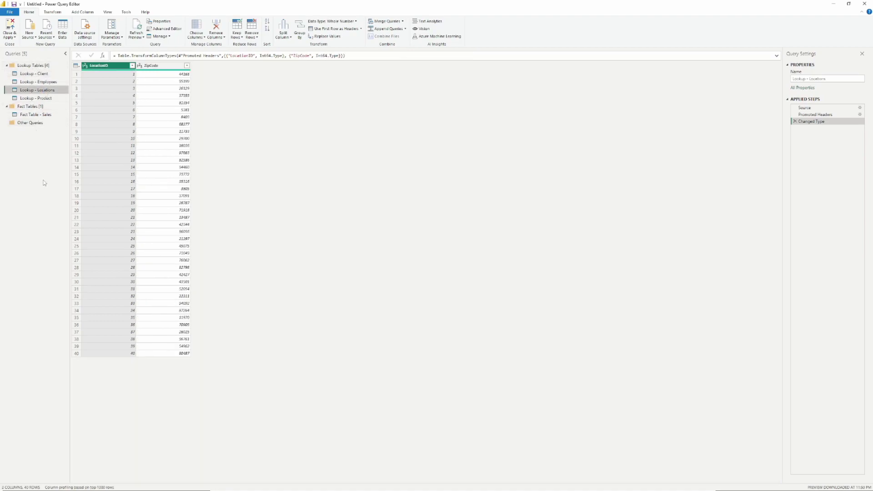
left_click(44, 98)
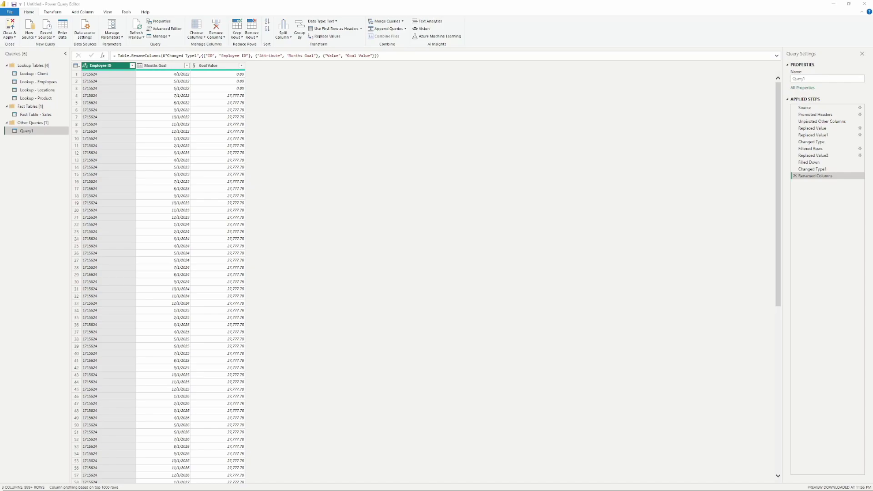
Step: Switch to the Targets_Demo.csv workbook in Excel for the web and examine the monthly target columns across the sheet
key("alt+Tab")
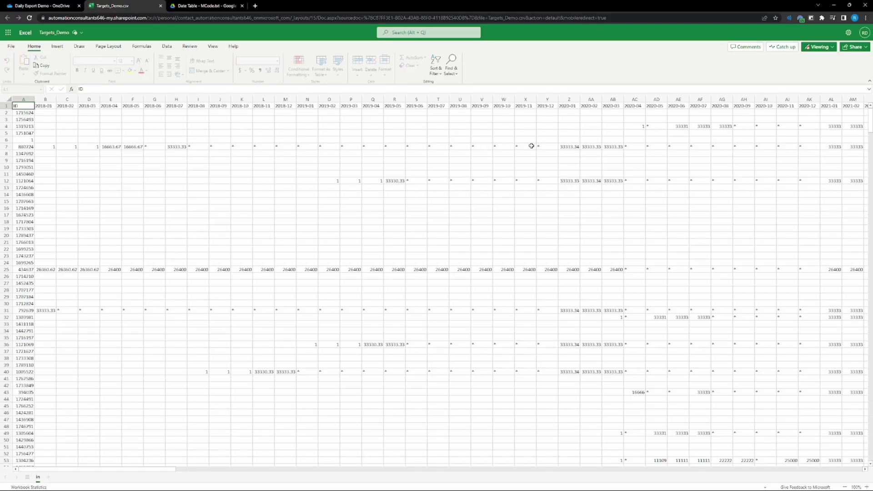
left_click(585, 108)
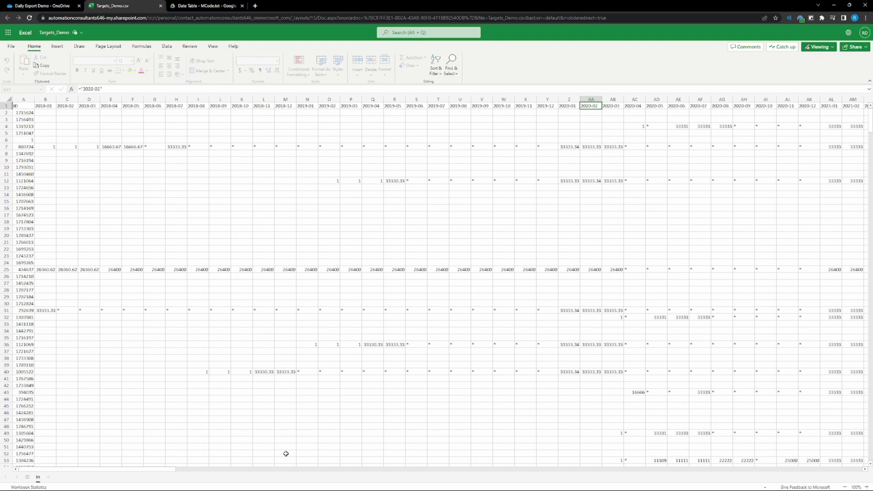
left_click_drag(123, 466, 189, 463)
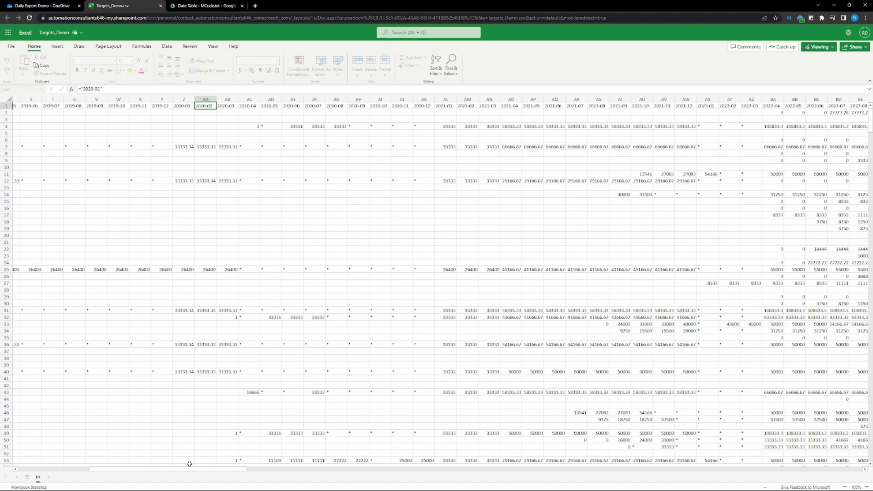
scroll(218, 427, "right", 6)
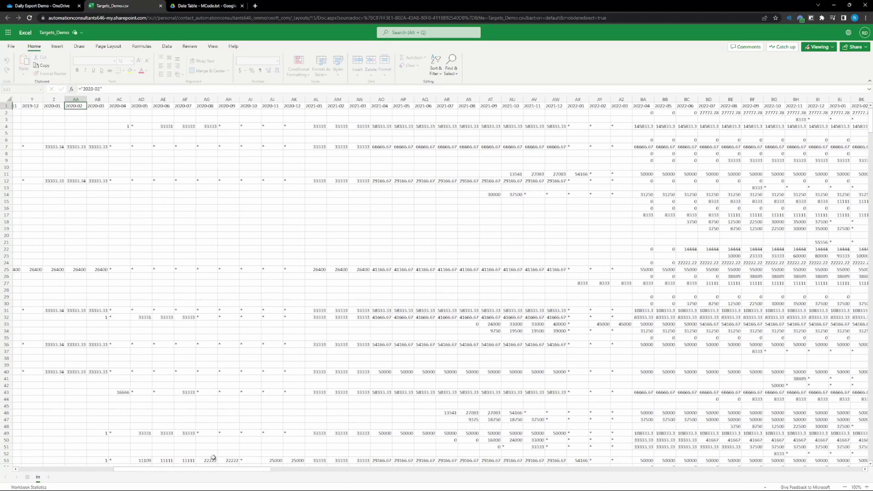
scroll(200, 460, "left", 14)
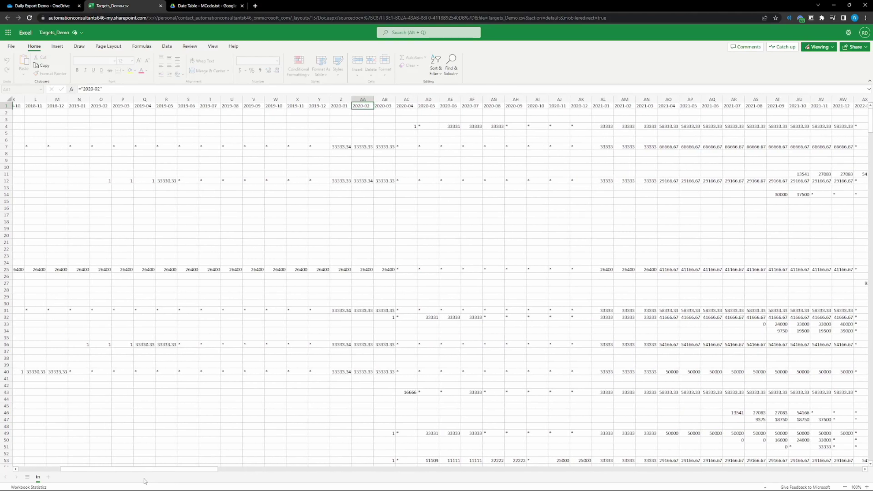
Step: Examine the ID column and the row of monthly header columns, from 2018-01 onward, in the Targets_Demo sheet
scroll(144, 481, "left", 10)
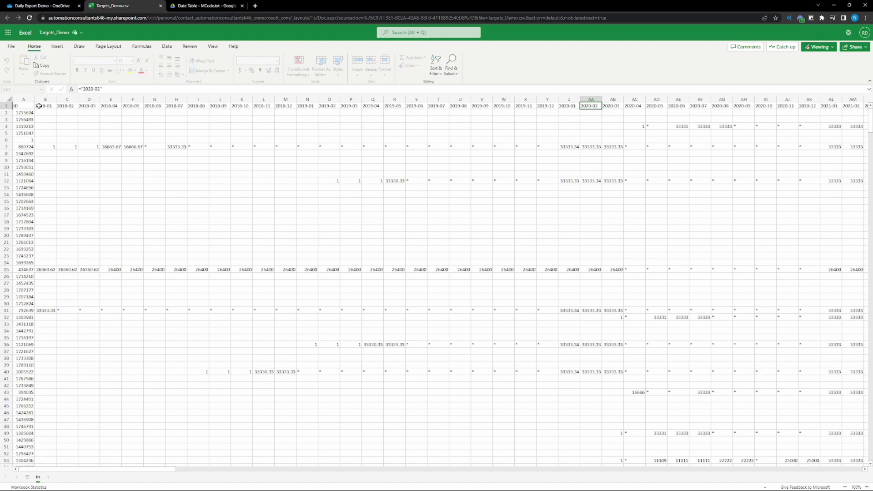
left_click(23, 106)
left_click_drag(22, 106, 735, 180)
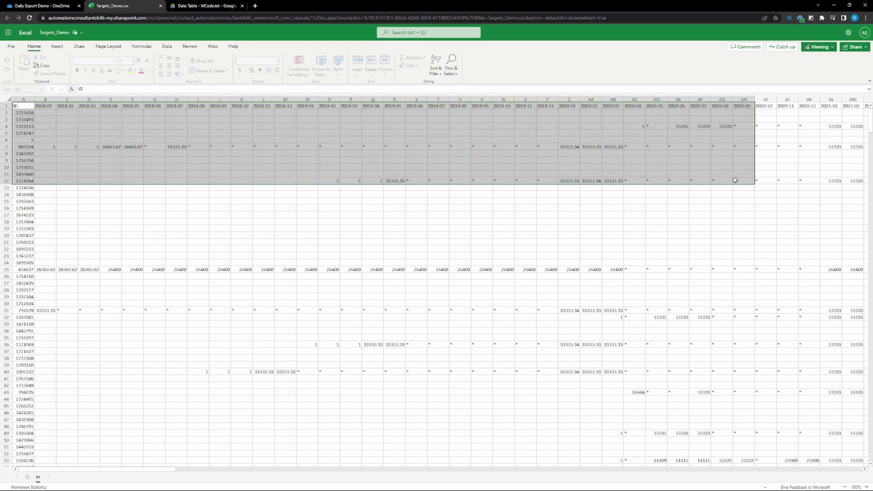
left_click(81, 207)
mouse_move(23, 107)
left_mouse_down()
mouse_move(24, 225)
mouse_move(19, 113)
left_mouse_up()
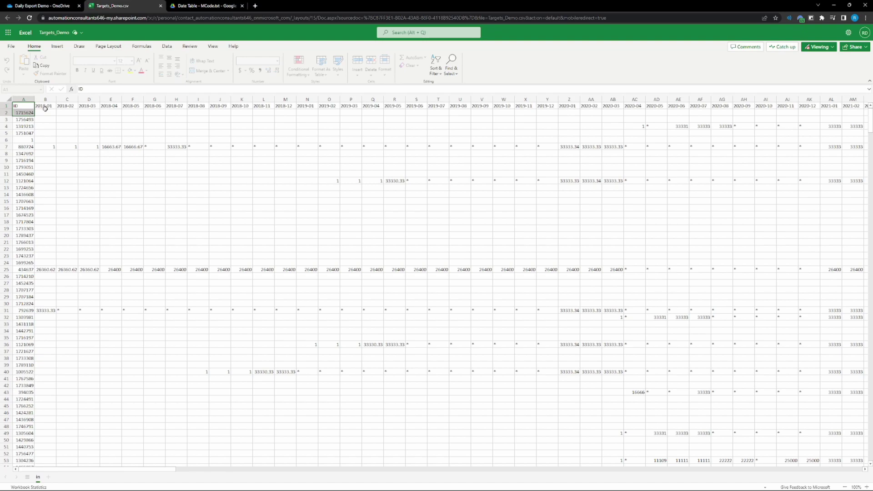
left_click(45, 108)
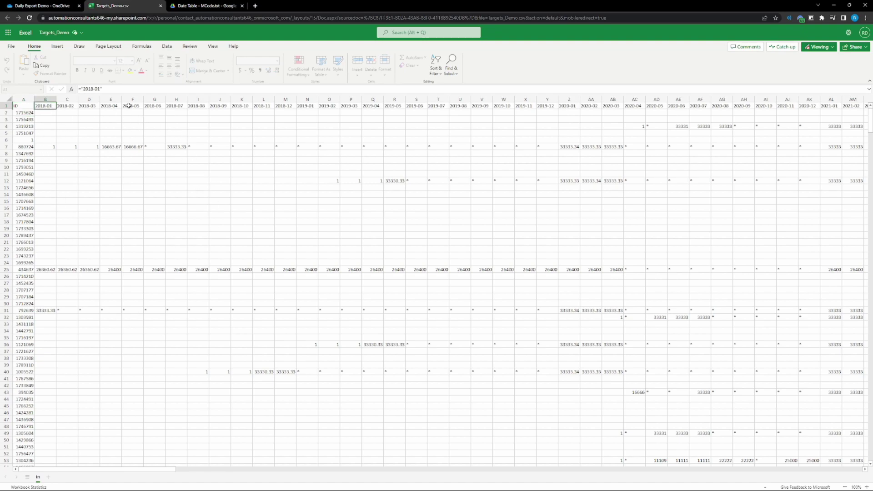
left_click_drag(152, 106, 840, 83)
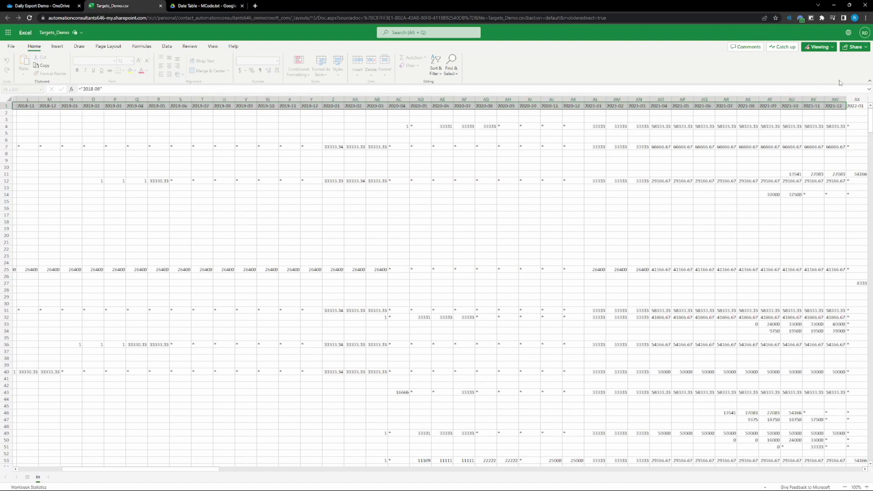
left_click(460, 106)
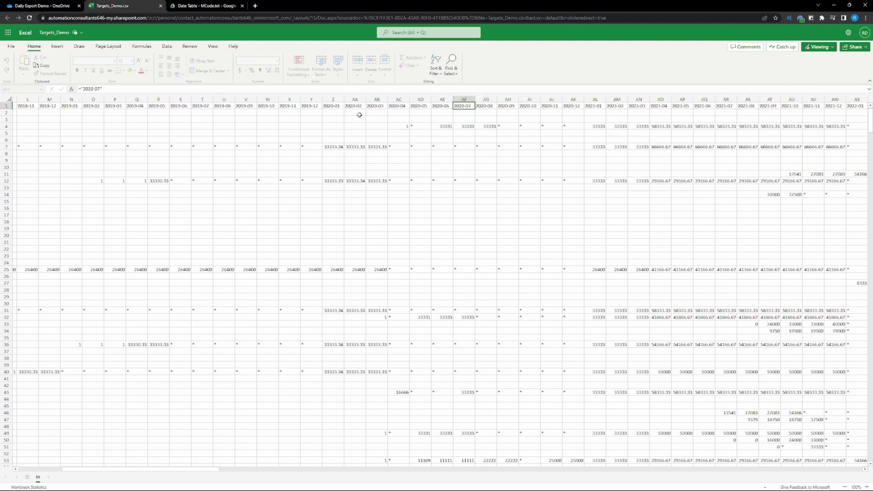
Step: Examine the asterisk placeholders in row 7 from 2020-04 to 2020-12 against the target value preceding them
left_click_drag(397, 146, 468, 147)
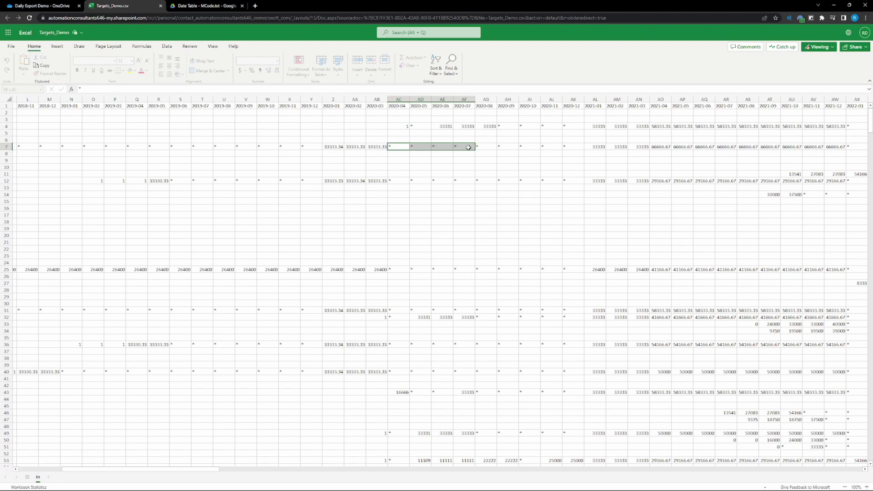
left_click(390, 147)
left_click(377, 147)
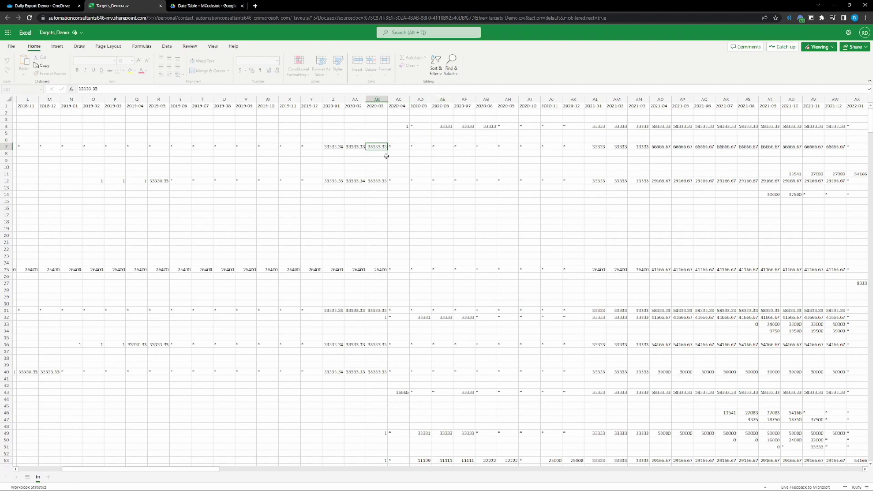
left_click_drag(392, 145, 584, 147)
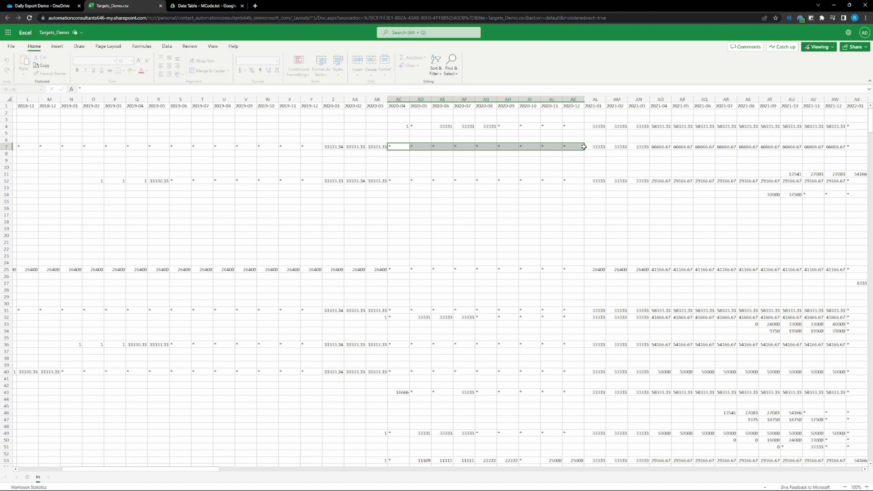
left_click(402, 149)
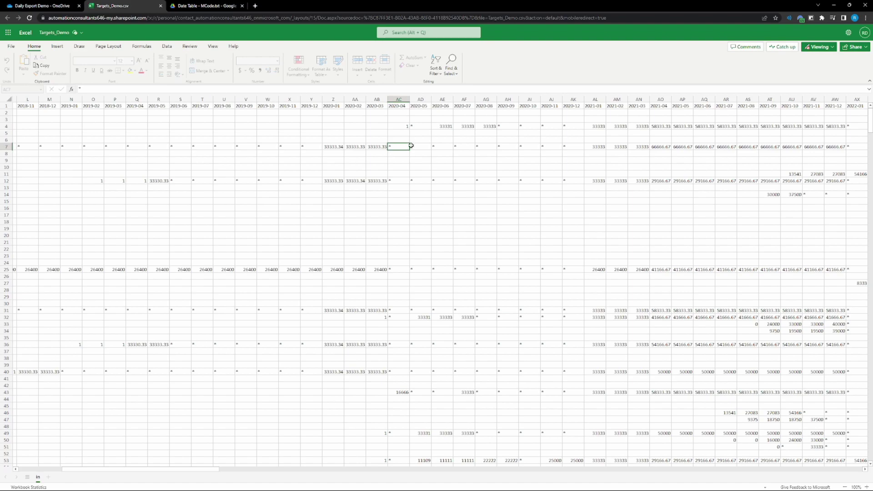
left_click_drag(375, 146, 14, 153)
left_click(25, 108)
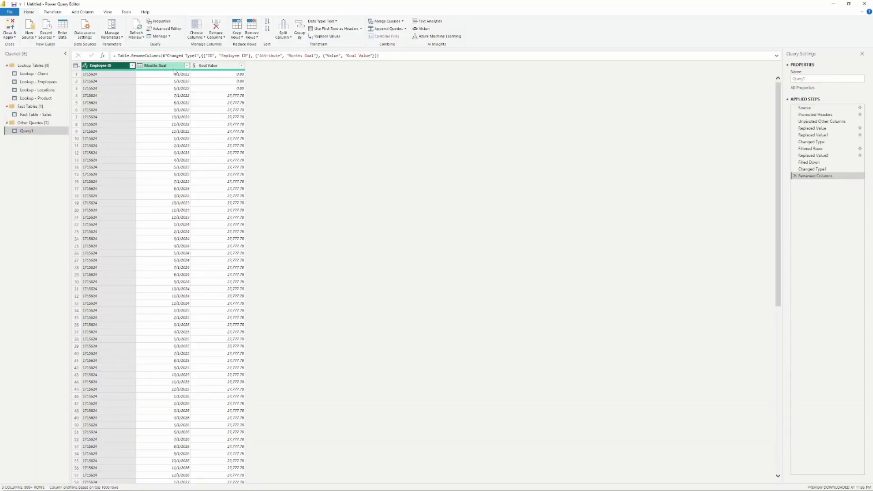
Step: Switch to the Power Query Editor and review the Months Goal and Goal Value columns of Query1
left_click(174, 67)
left_click(212, 66)
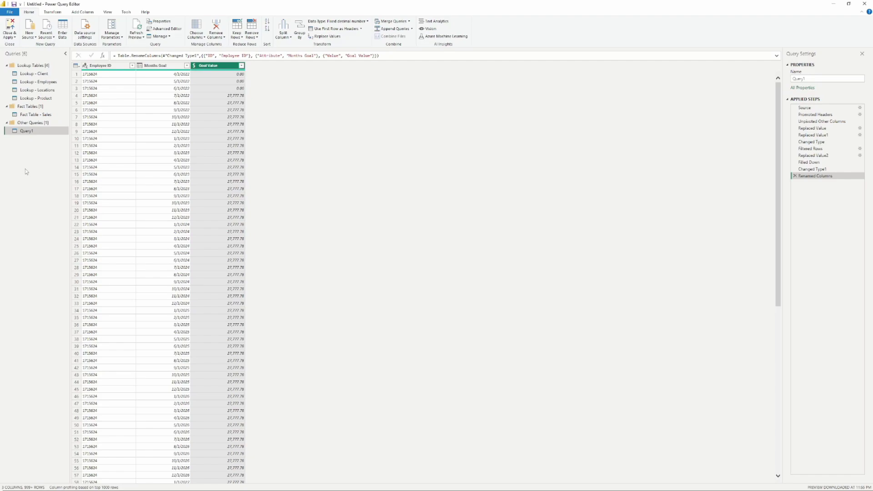
Step: Import Targets_Demo.csv from the PowerQuery_Demo folder as a new Text/CSV source with the default comma delimiter
left_click(29, 37)
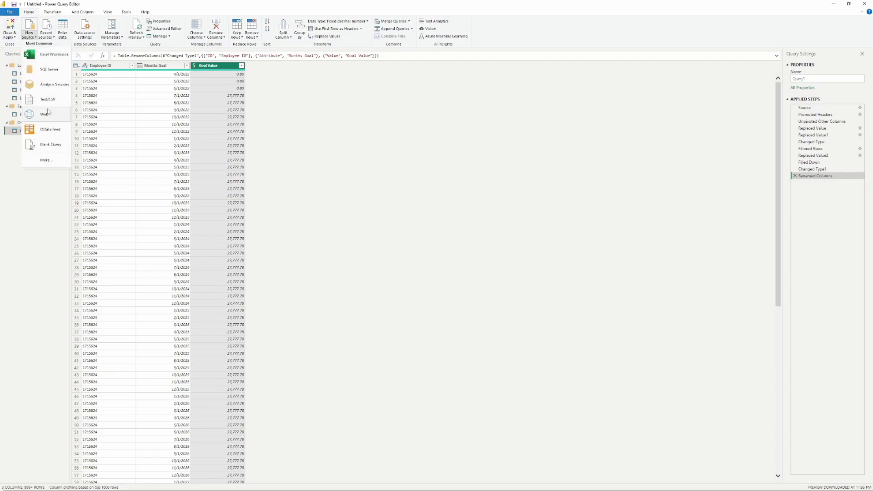
key("Escape")
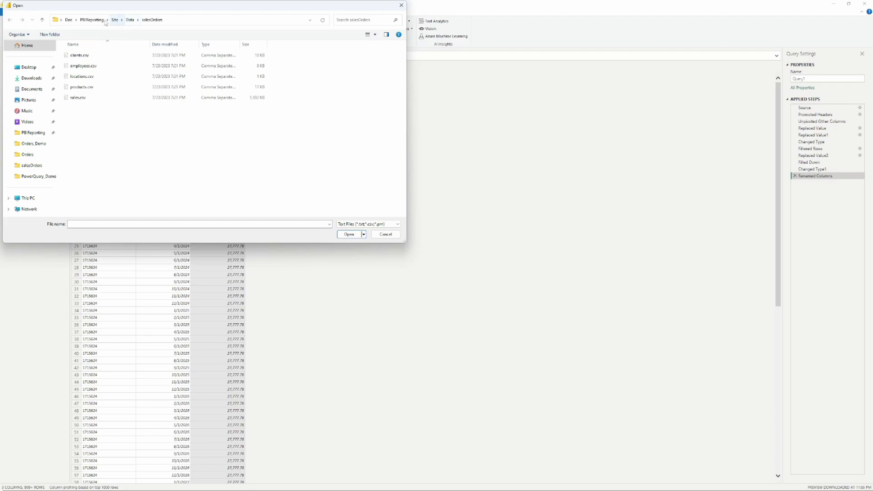
left_click(113, 21)
double_click(103, 77)
left_click(92, 66)
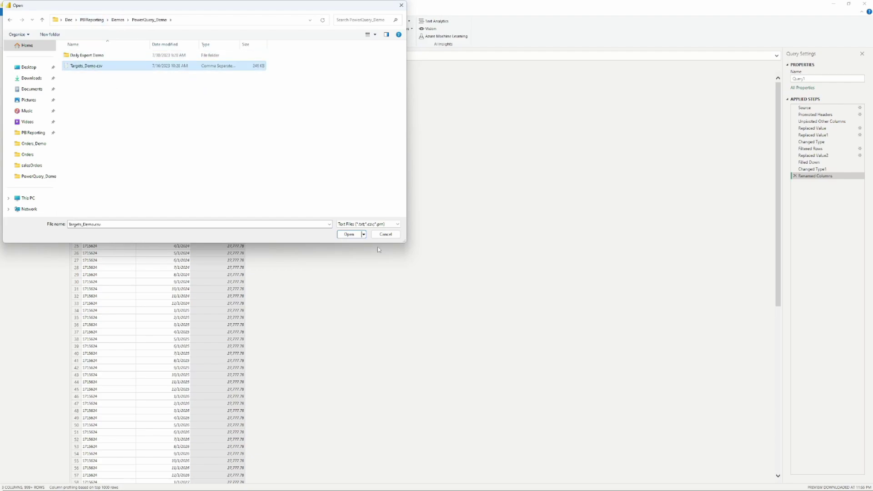
left_click(348, 234)
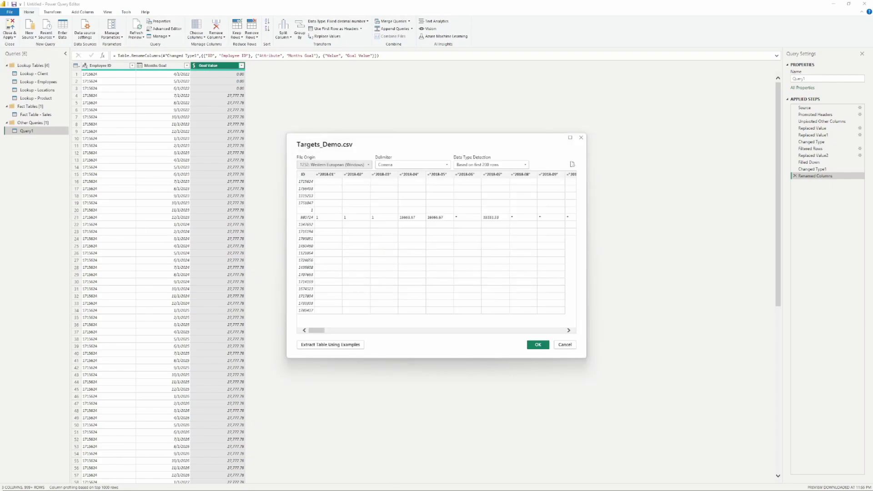
left_click(538, 345)
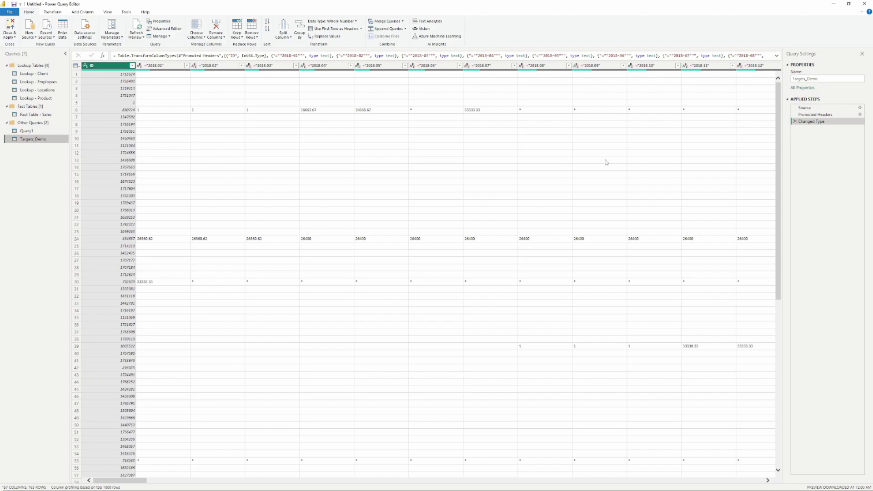
Step: Compare the Promoted Headers and Changed Type steps of Targets_Demo and delete the Changed Type step
left_click(823, 115)
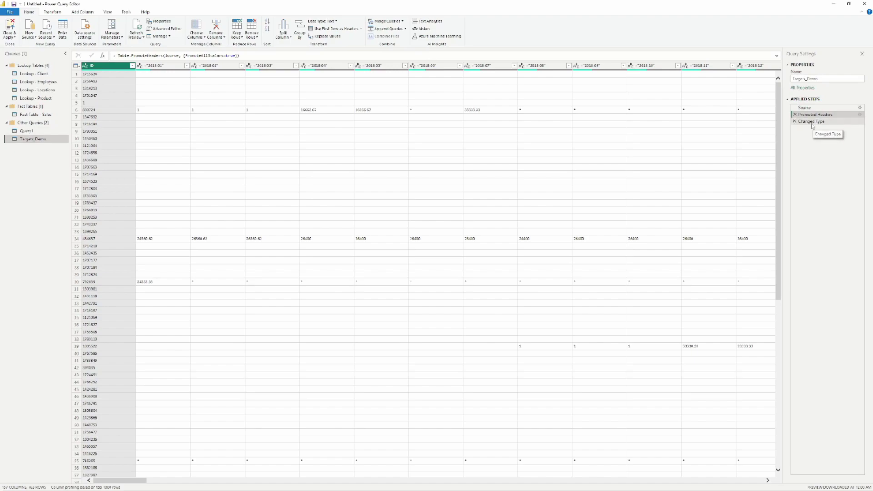
left_click(814, 122)
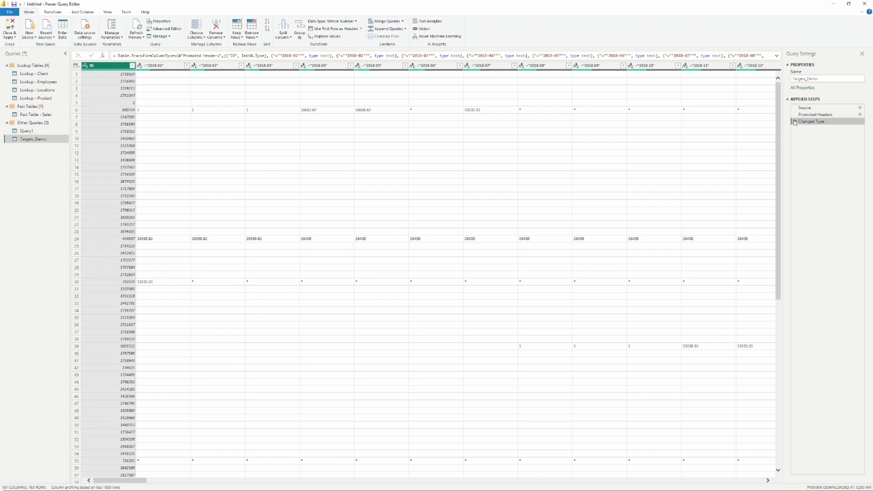
left_click(794, 121)
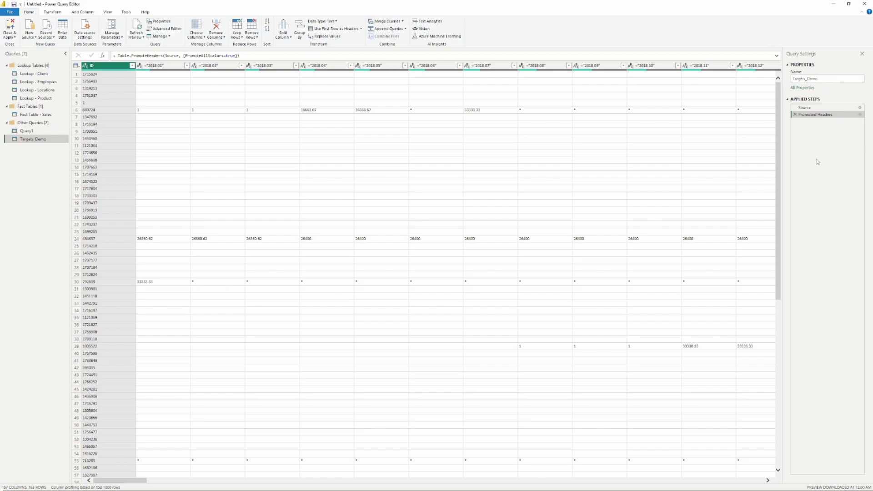
Step: Compare Query1's data at its Promoted Headers and Renamed Columns steps, and return to the Targets_Demo query
left_click(28, 131)
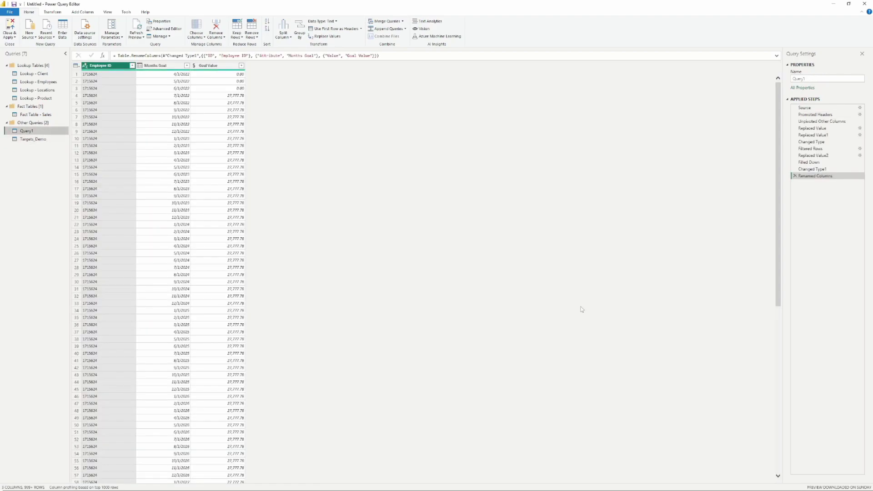
left_click(815, 114)
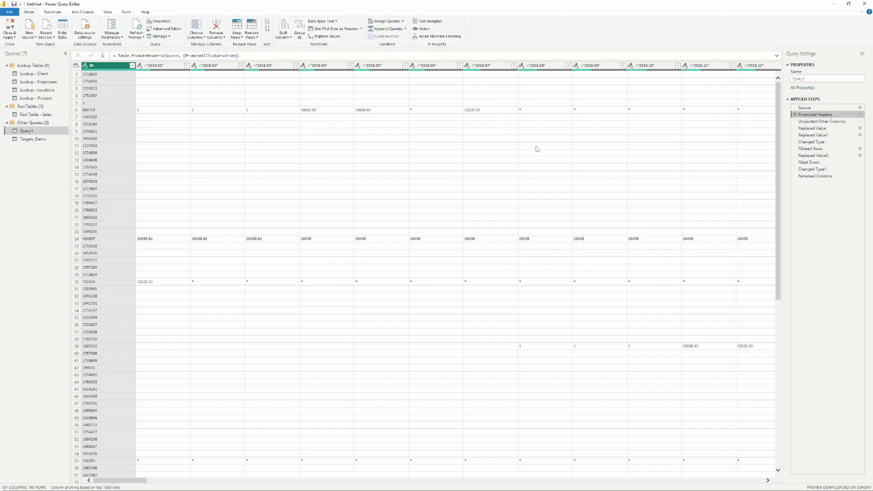
left_click(818, 176)
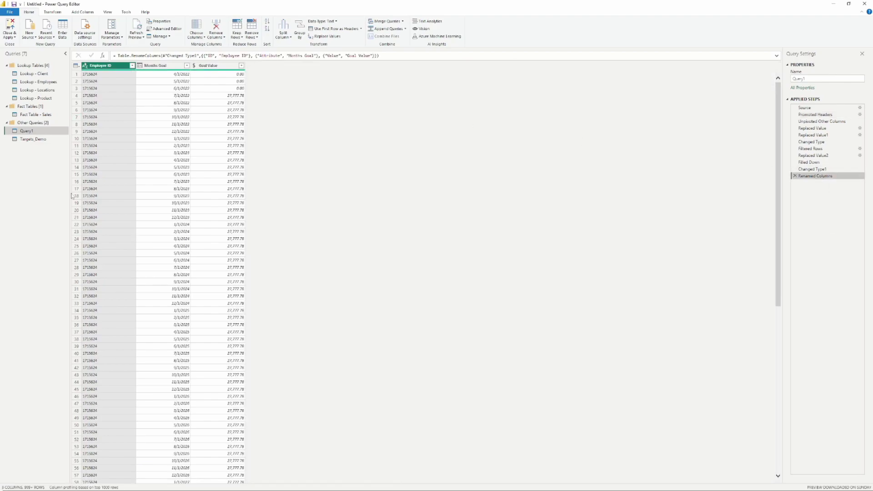
left_click(34, 139)
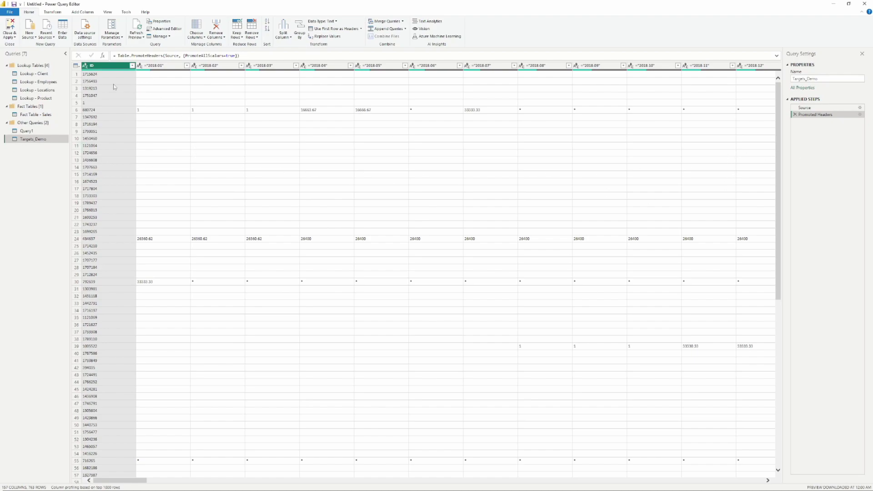
Step: Unpivot all columns of Targets_Demo other than the ID column
left_click(51, 12)
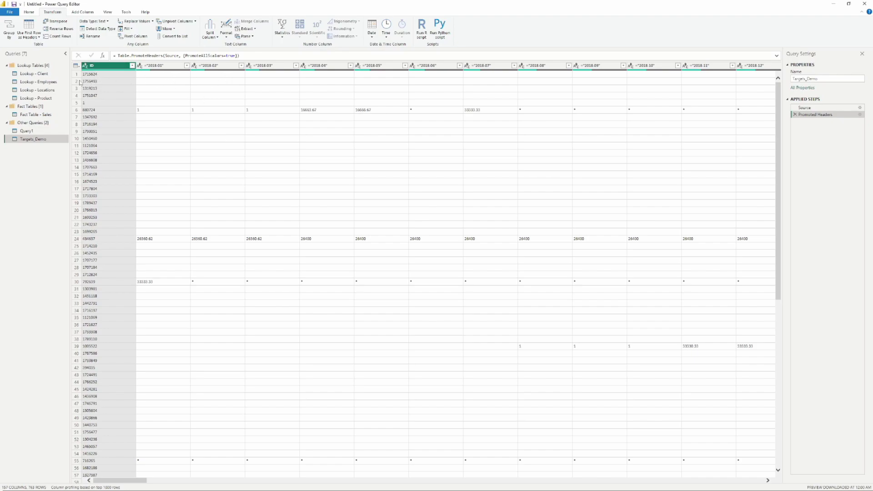
mouse_move(132, 480)
left_mouse_down()
mouse_move(732, 480)
mouse_move(145, 479)
left_mouse_up()
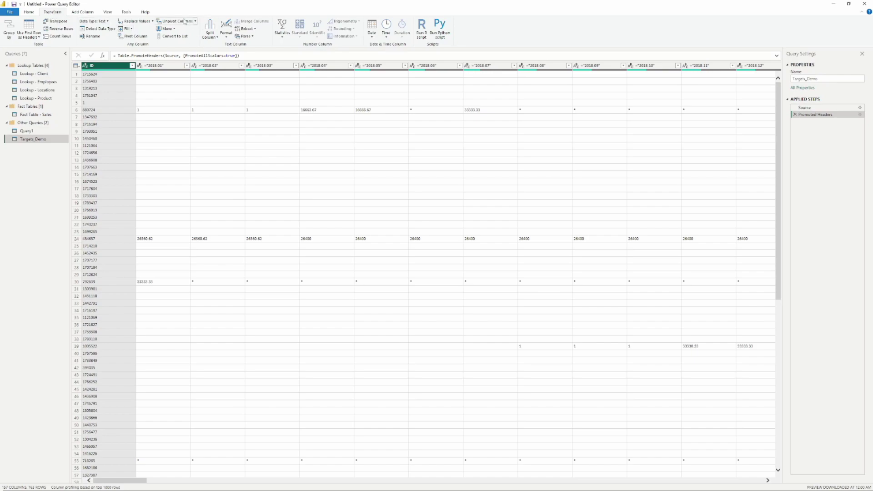
left_click(195, 21)
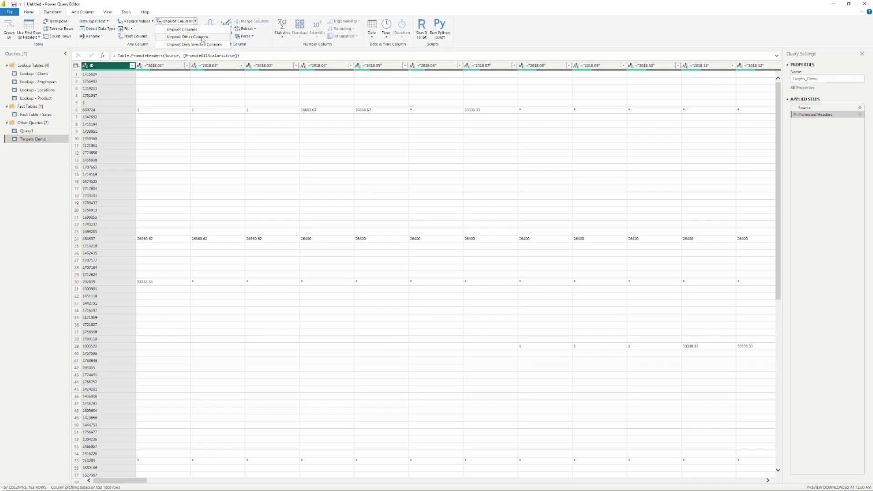
left_click(203, 38)
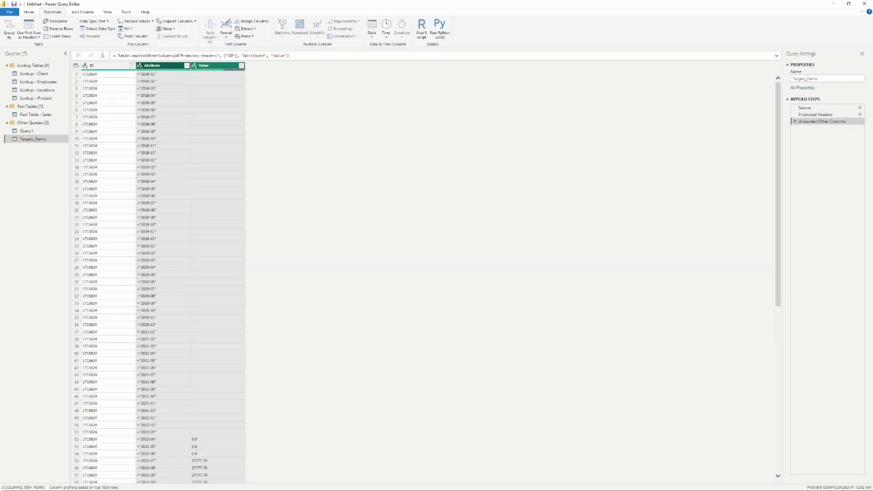
Step: Review the ID, Attribute and Value columns of the unpivoted Targets_Demo table
left_click(106, 69)
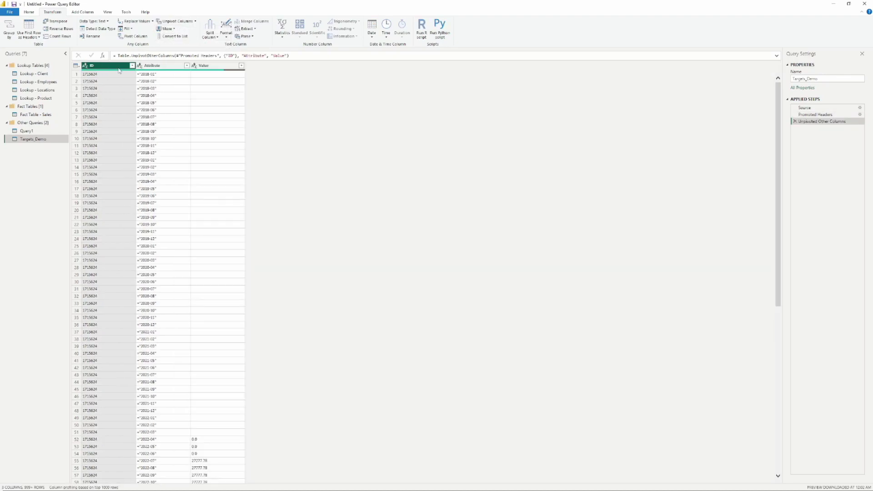
left_click(164, 68)
left_click(204, 68)
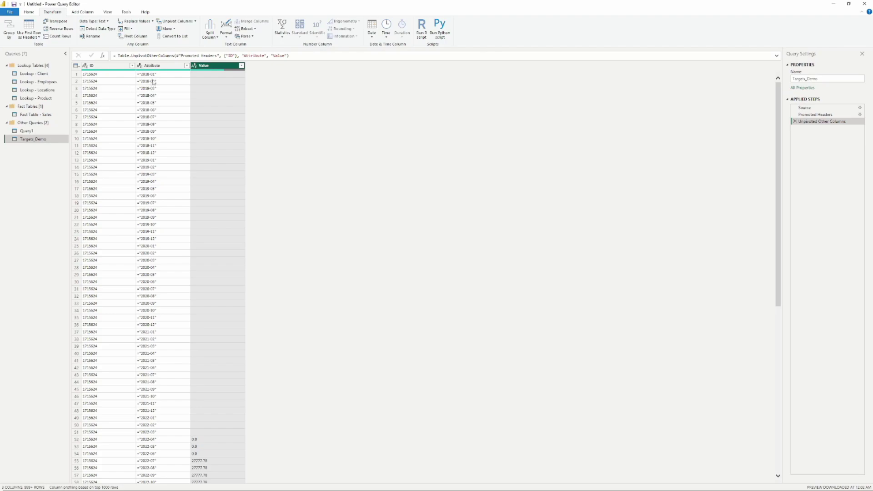
left_click(100, 75)
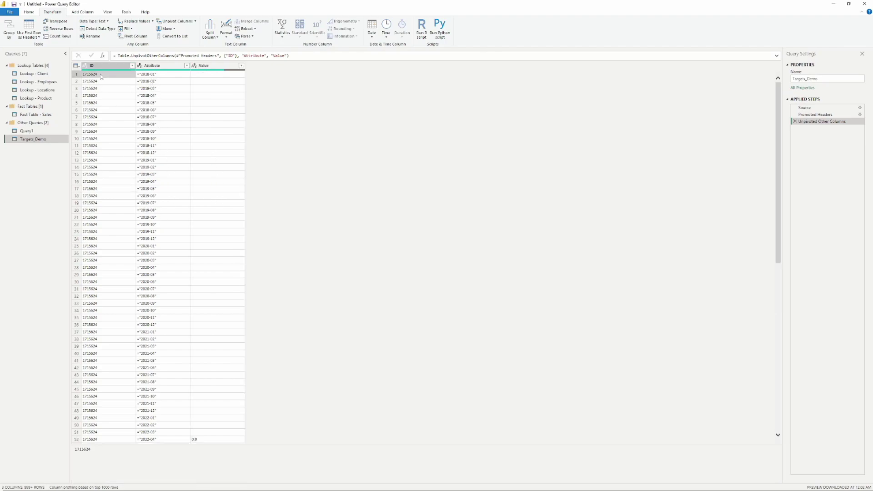
Step: Check the month entries in the Attribute column row by row, beginning with the first row
left_click(166, 76)
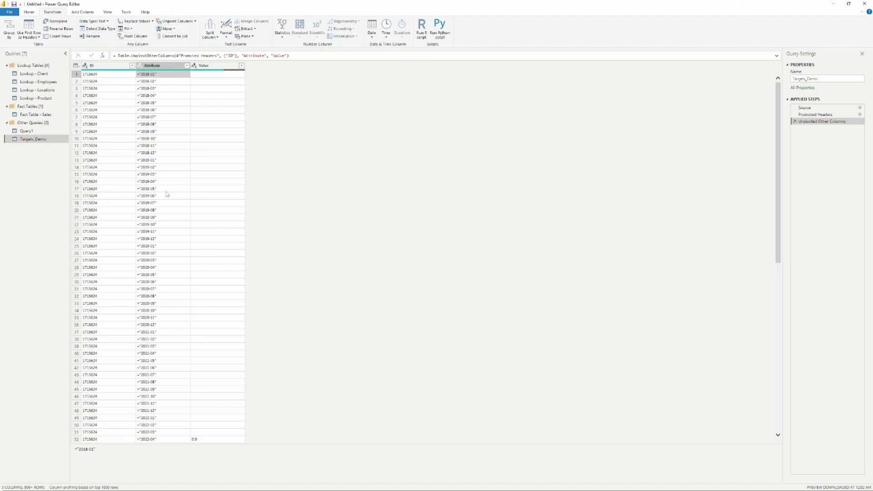
left_click(164, 84)
left_click(164, 92)
left_click(164, 76)
left_click(163, 85)
key("Down")
key("Down")
key("Down")
key("Down")
key("Down")
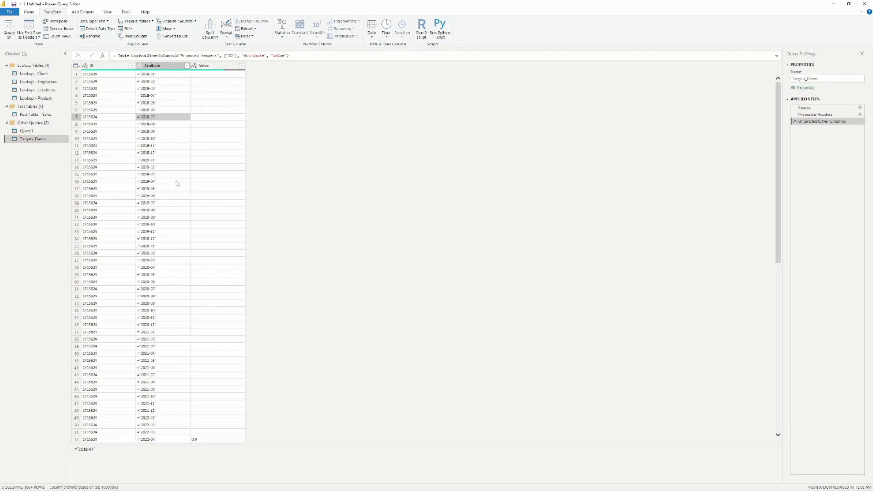
scroll(177, 189, "down", 3)
scroll(157, 329, "up", 3)
left_click(163, 76)
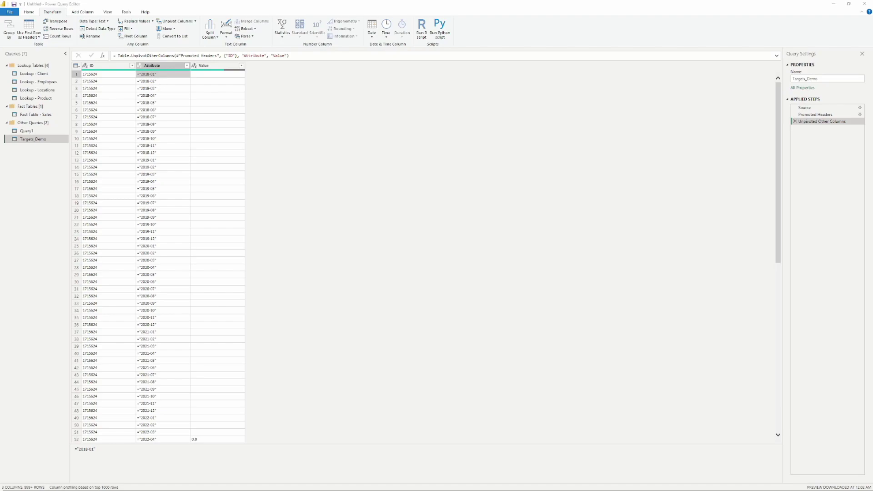
left_click(159, 81)
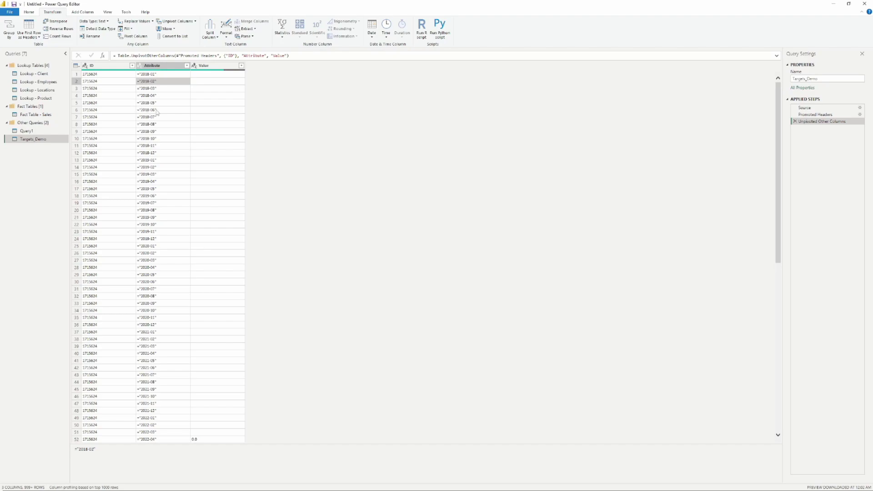
Step: Replace =" with nothing throughout the Attribute column of Targets_Demo
left_click(164, 67)
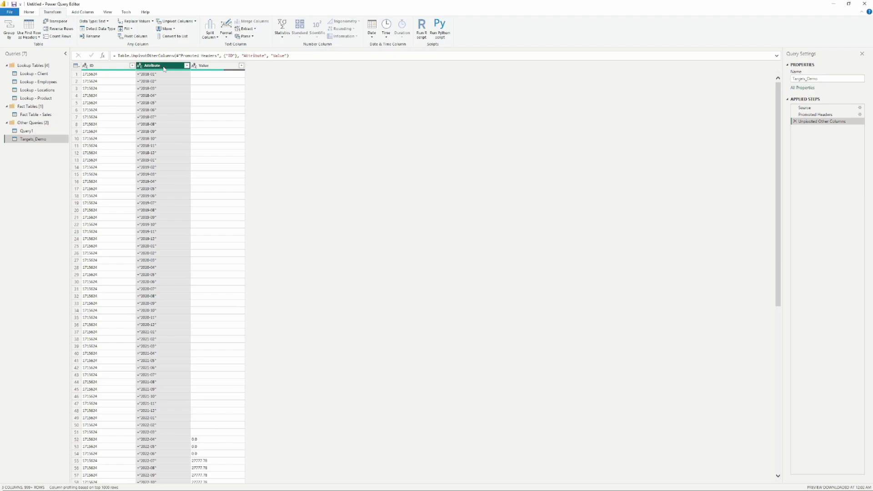
right_click(164, 69)
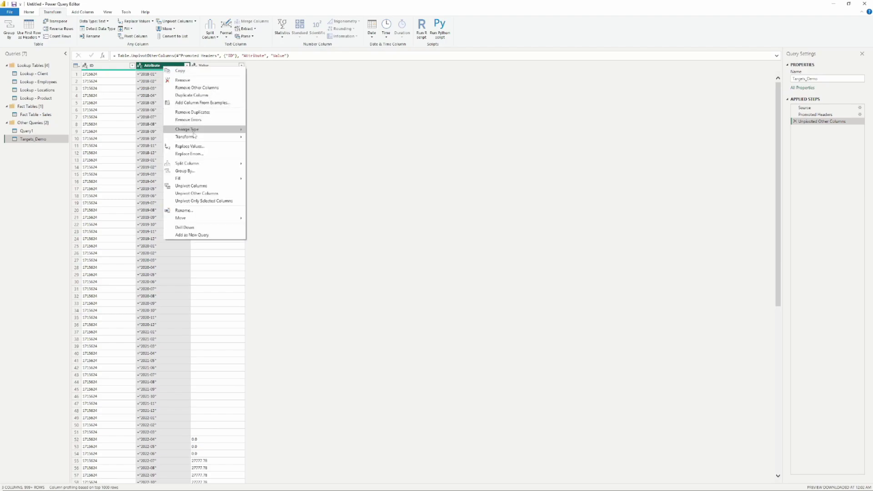
left_click(207, 147)
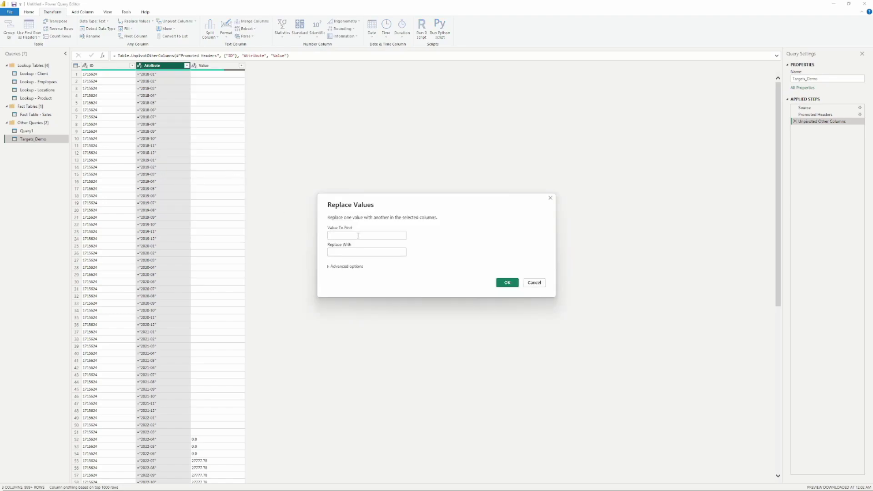
left_click(358, 235)
type("=\"")
key("Tab")
left_click(508, 283)
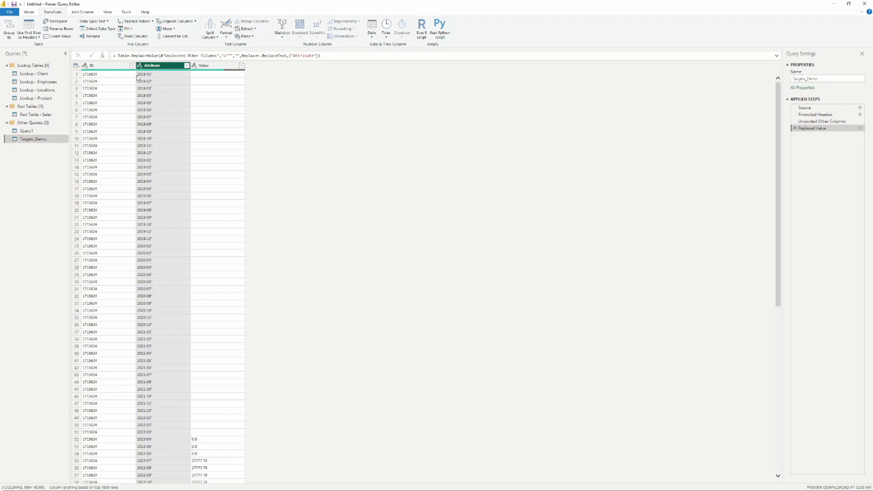
Step: Replace the remaining " character with nothing throughout the Attribute column
right_click(164, 67)
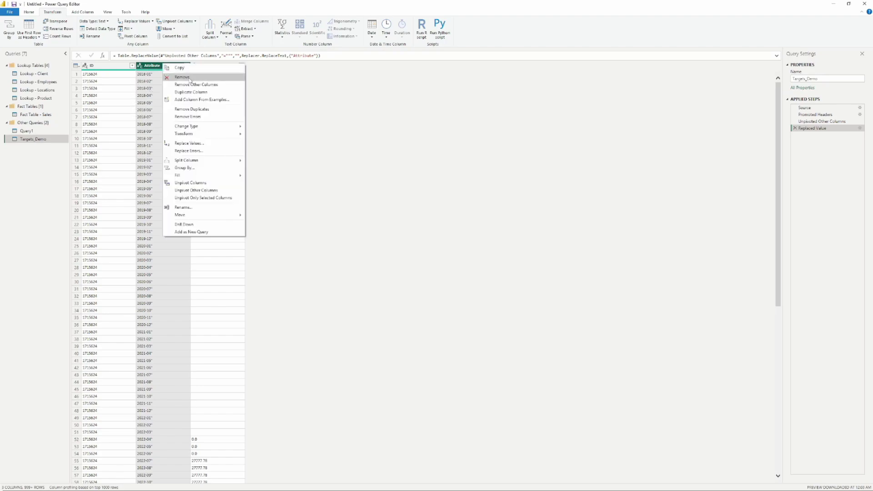
left_click(201, 145)
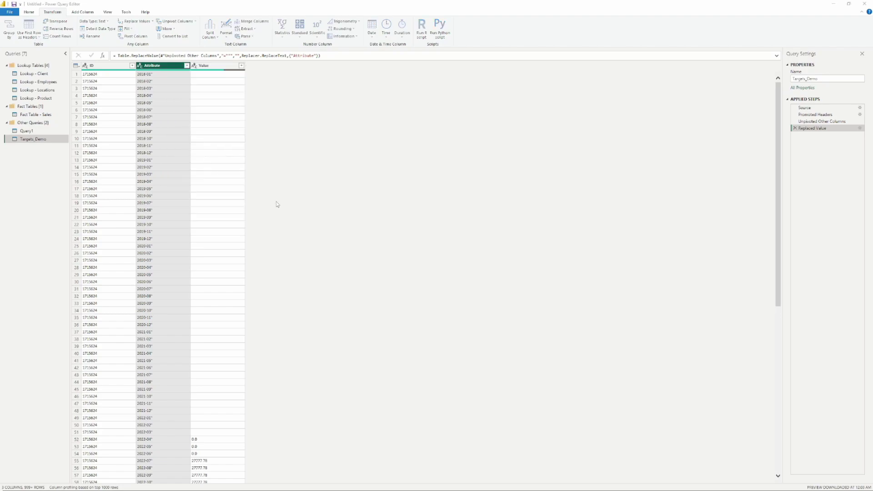
left_click(358, 234)
type("\"")
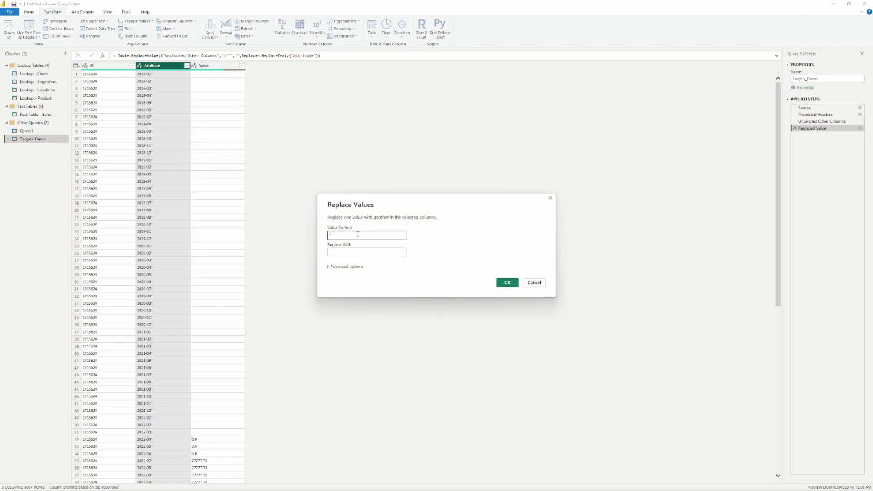
left_click(516, 282)
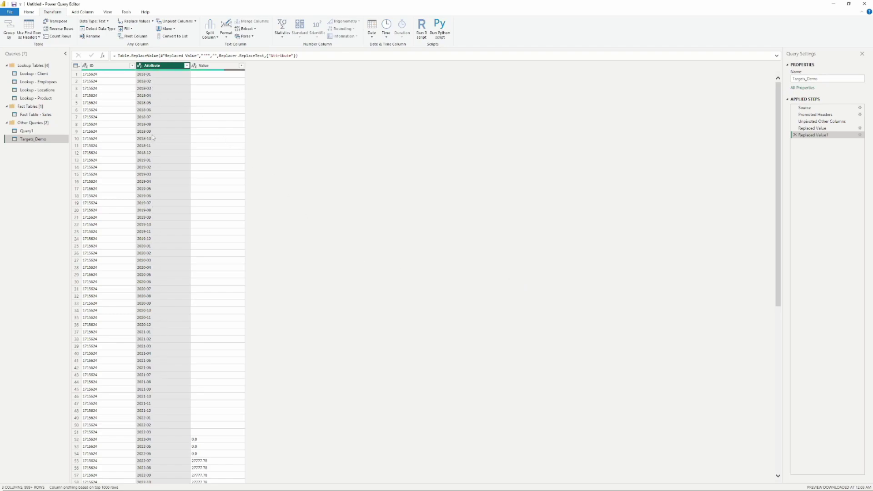
Step: Check the fully loaded list of distinct months in the Attribute column and set the column's data type to Date
left_click(186, 65)
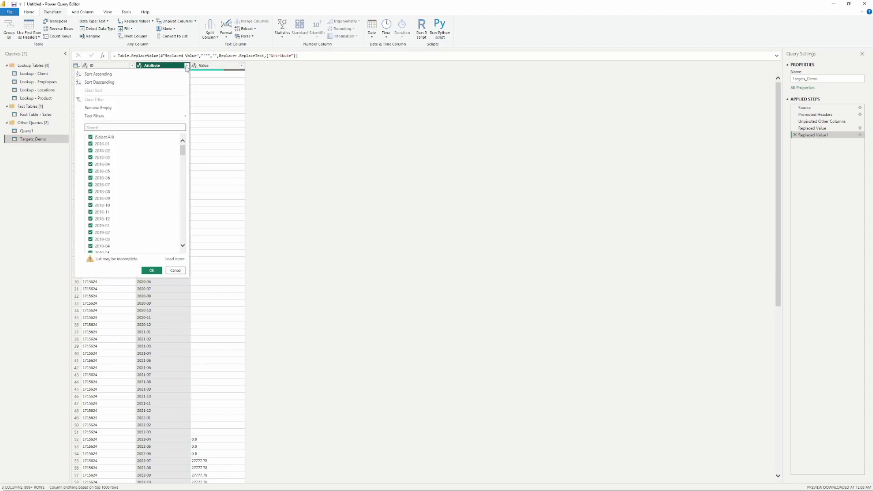
left_click_drag(182, 152, 183, 226)
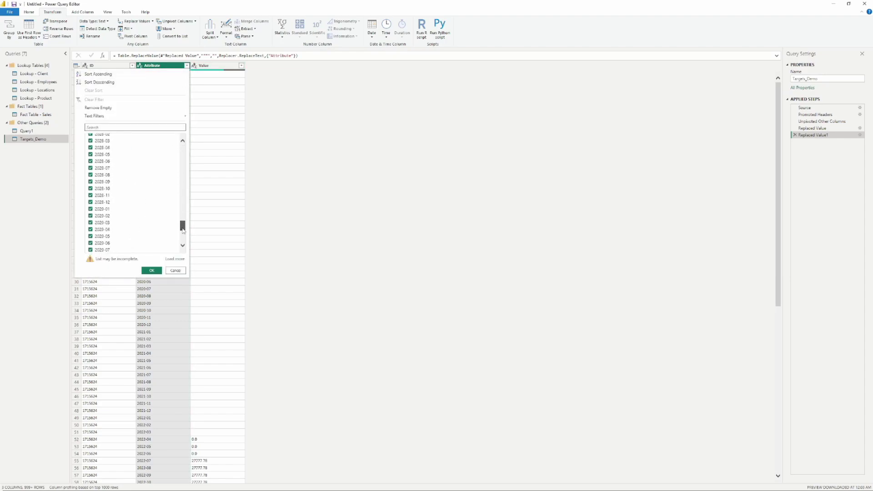
left_click(174, 259)
left_click_drag(182, 149, 182, 236)
left_click(304, 200)
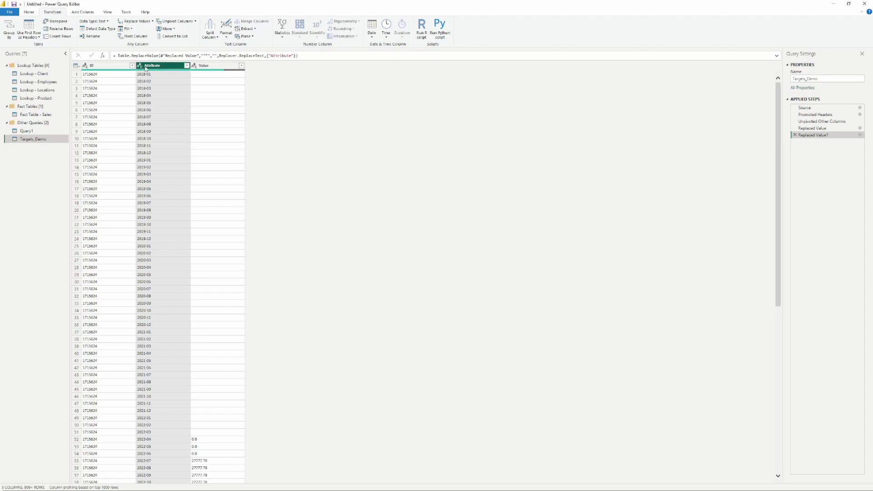
left_click(140, 66)
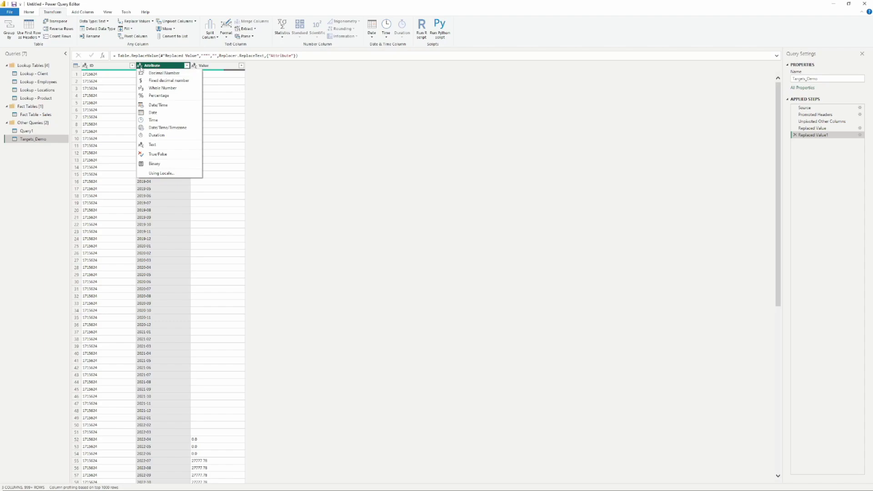
left_click(154, 113)
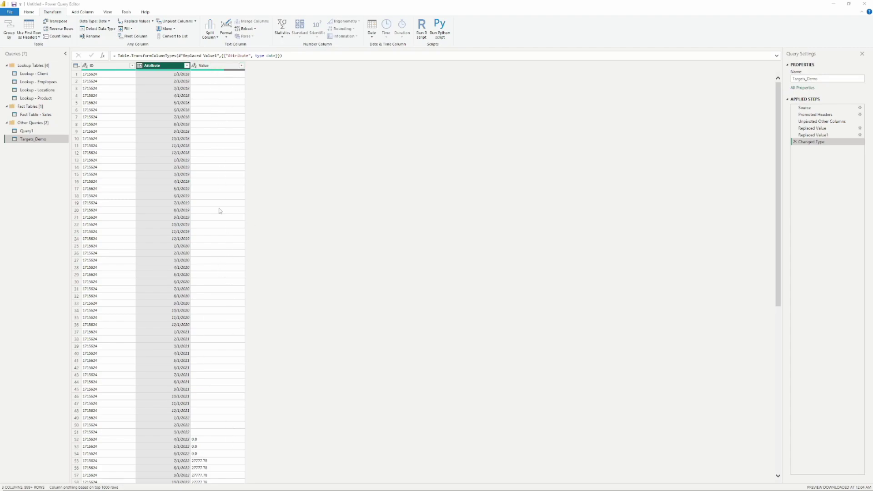
Step: Examine the empty cells and the list of distinct entries in the Value column
left_click(219, 81)
left_click(218, 103)
left_click(219, 122)
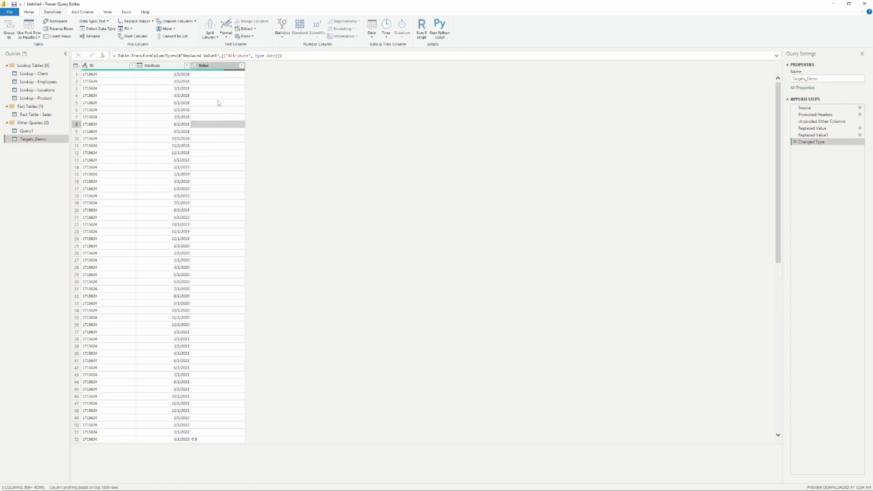
left_click(217, 102)
left_click(216, 131)
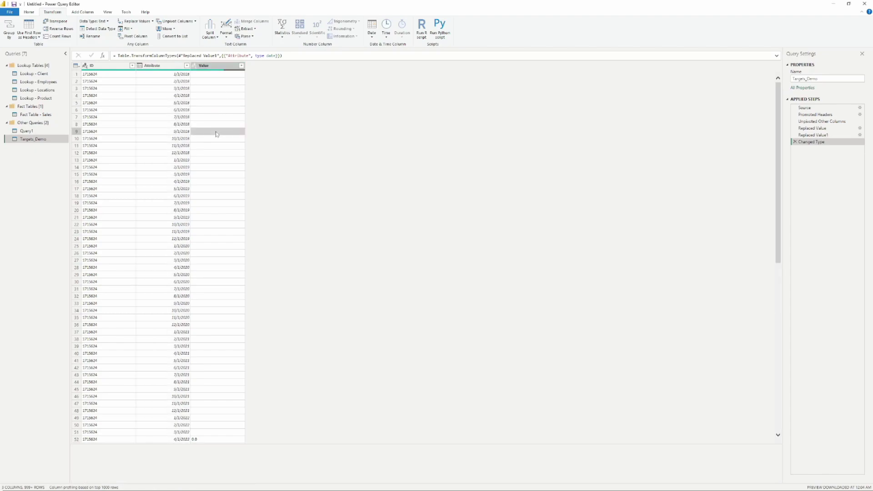
left_click(230, 88)
left_click(233, 74)
left_click(242, 65)
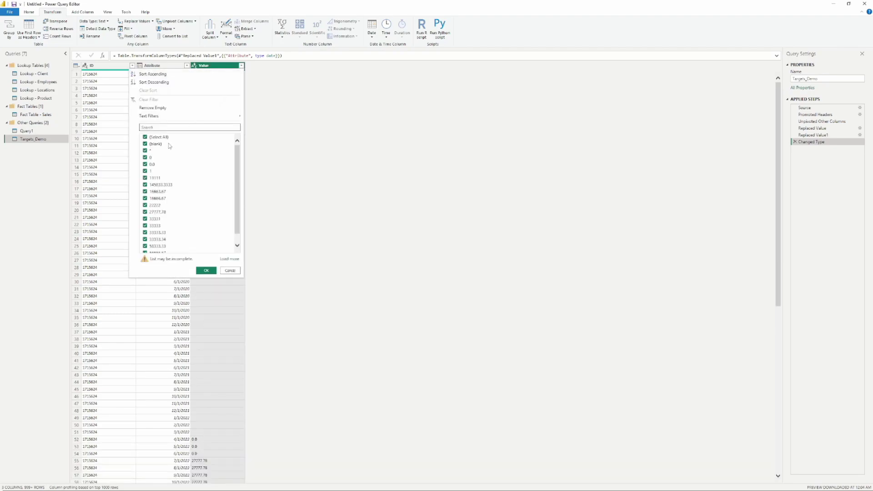
left_click(252, 102)
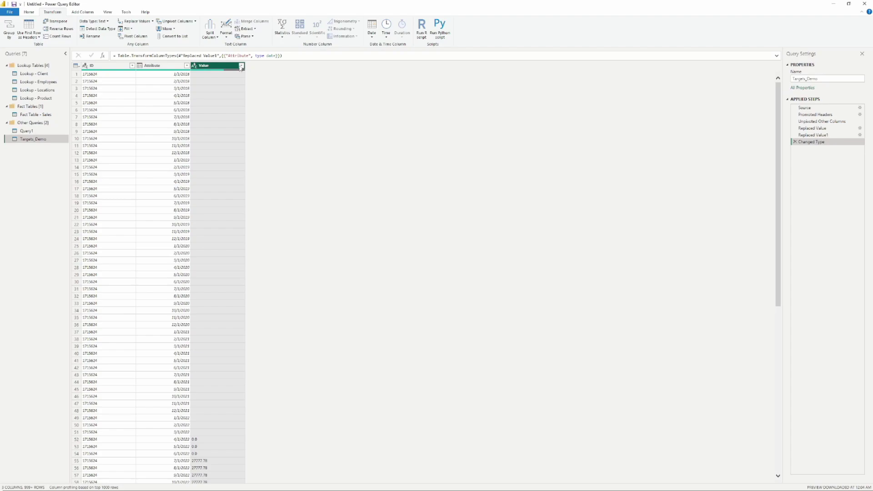
Step: Filter the blank entries out of the Value column and check the condition in the filter's formula
left_click(241, 65)
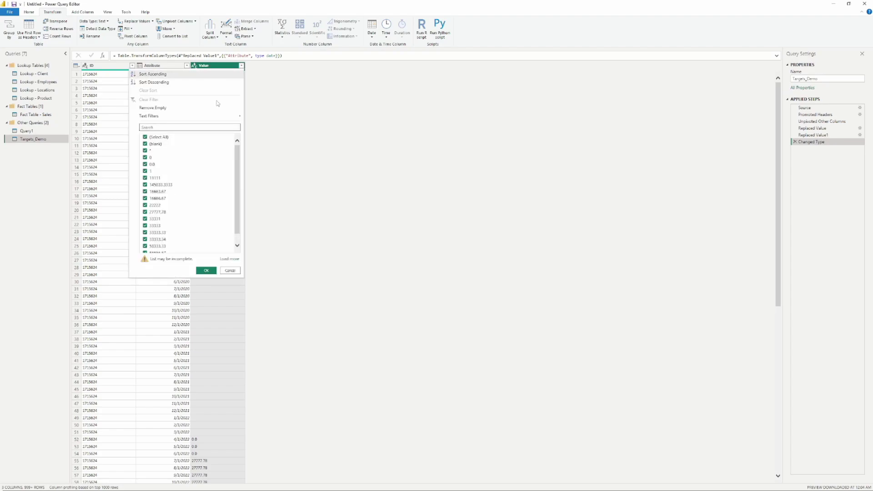
left_click(152, 145)
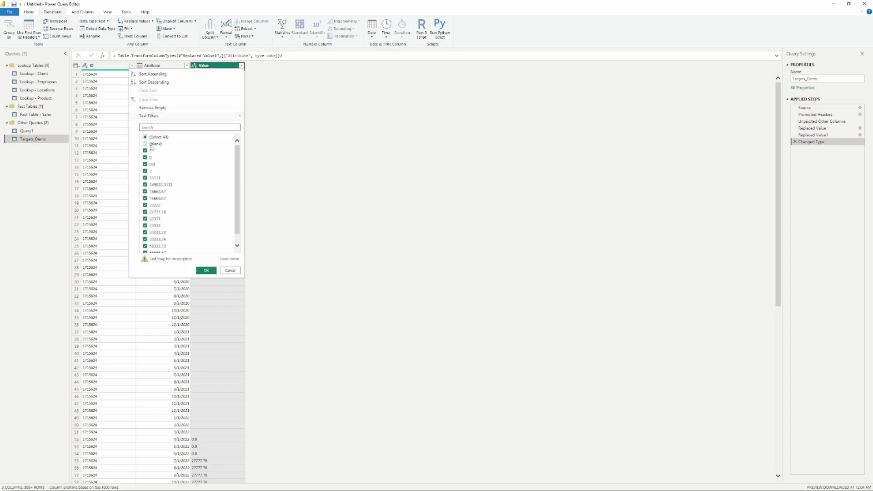
left_click(207, 270)
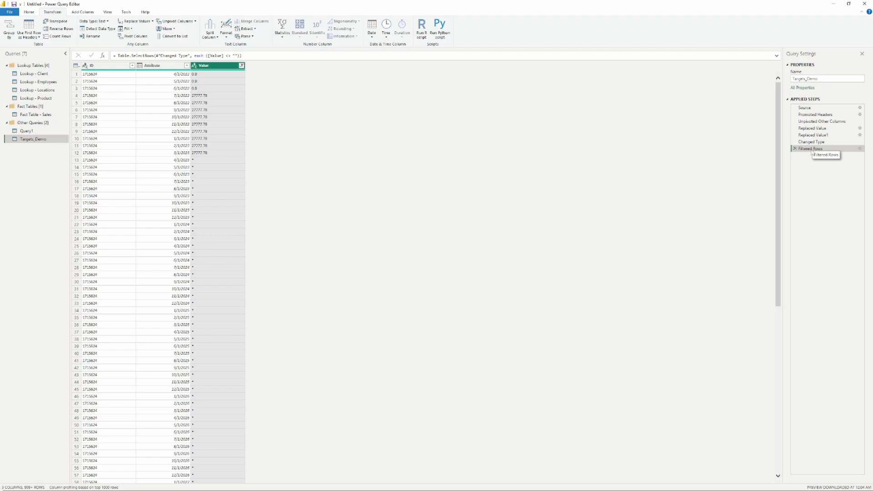
left_click_drag(238, 55, 228, 56)
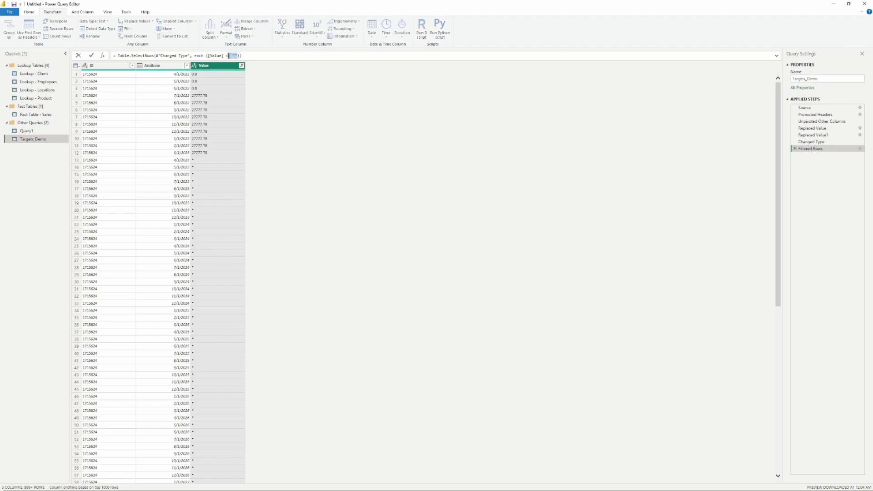
Step: Compare the Targets_Demo data at its Promoted Headers and Unpivoted Other Columns steps, including the ID column
left_click(817, 114)
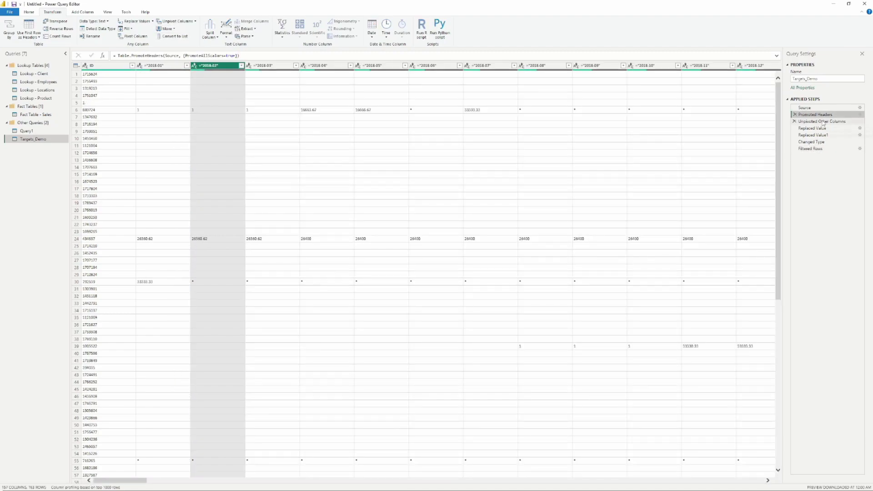
left_click(824, 122)
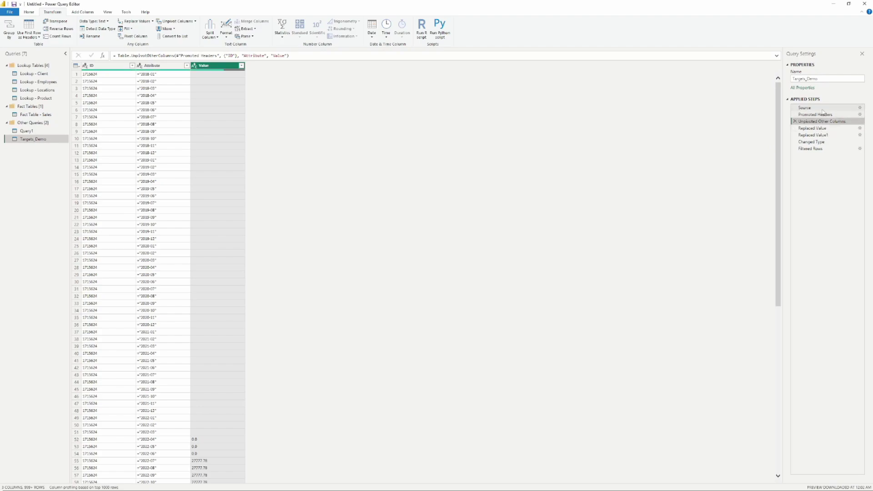
left_click(822, 109)
left_click(824, 115)
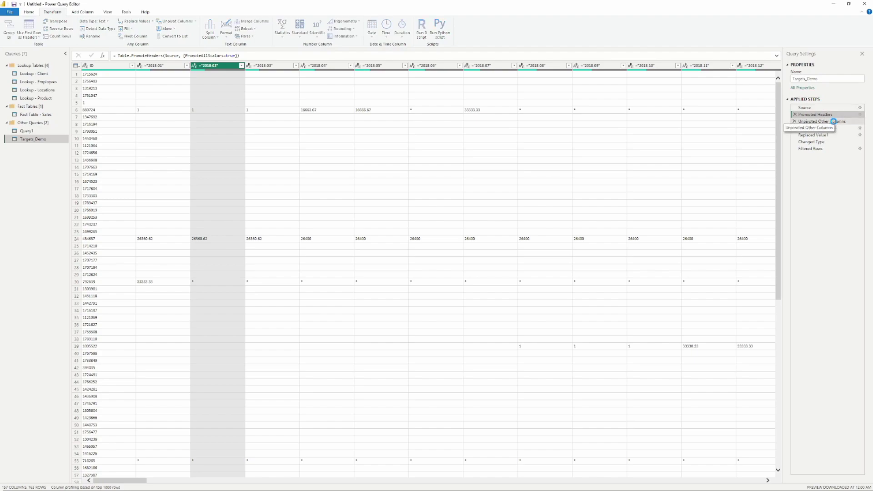
left_click(834, 122)
left_click(818, 115)
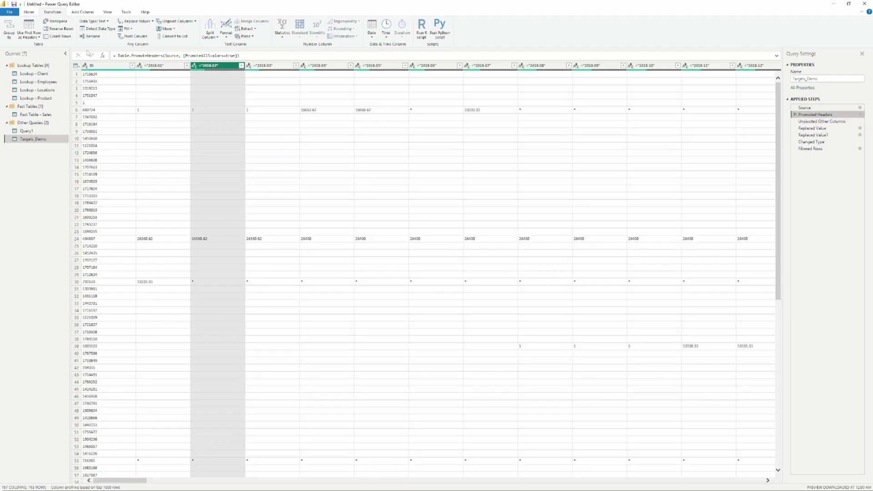
left_click(99, 76)
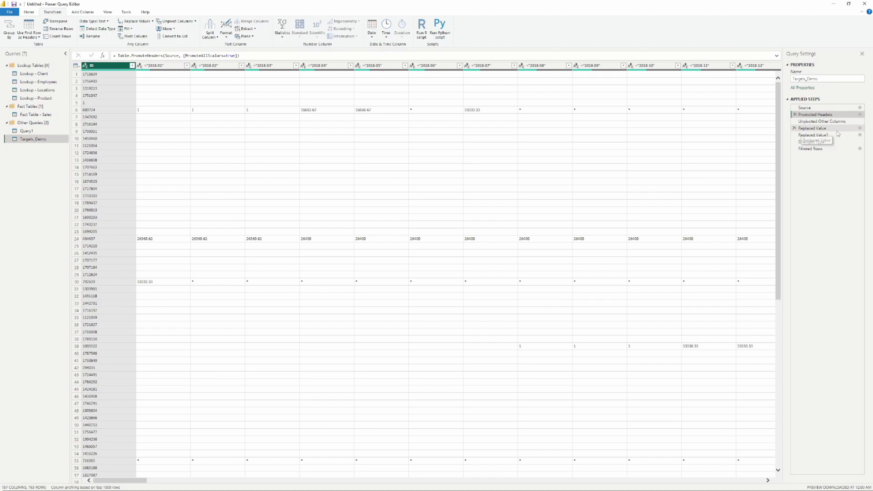
Step: Review the table at both Replaced Value steps and return to the Filtered Rows step
left_click(813, 128)
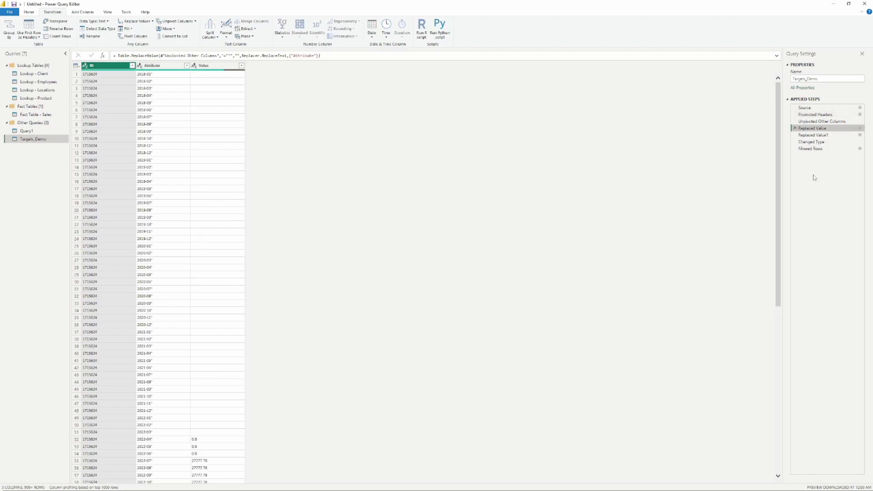
left_click(814, 135)
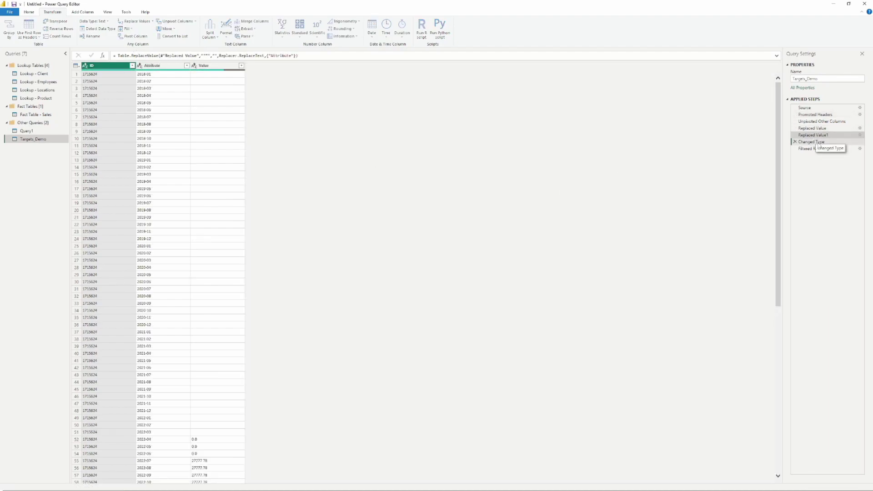
right_click(818, 143)
key("Escape")
left_click(801, 149)
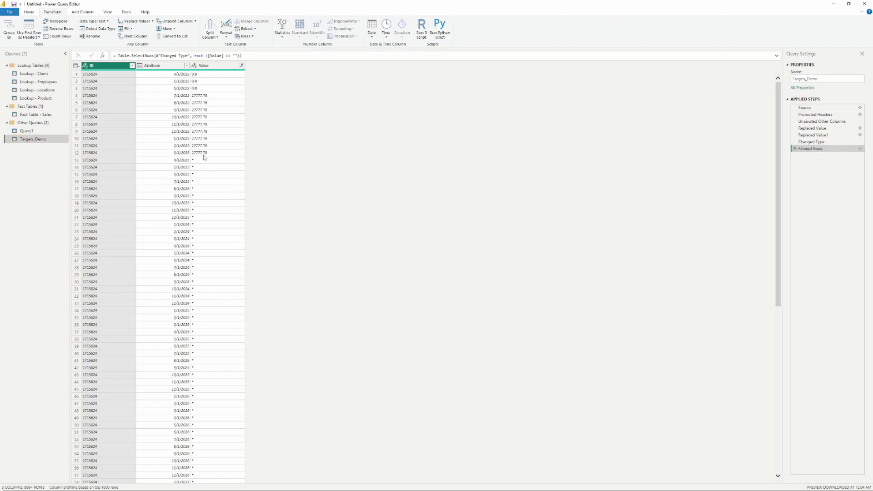
Step: Replace every * with nothing in the Value column
scroll(208, 213, "down", 3)
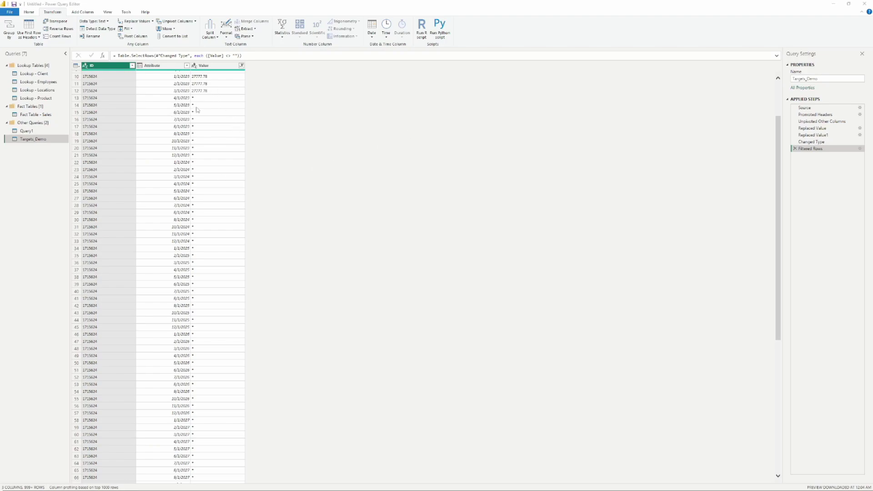
left_click(208, 92)
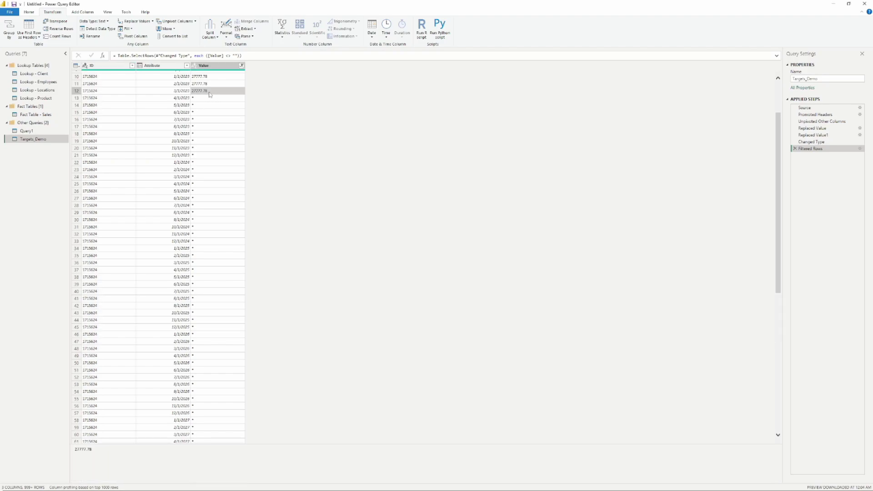
left_click(212, 66)
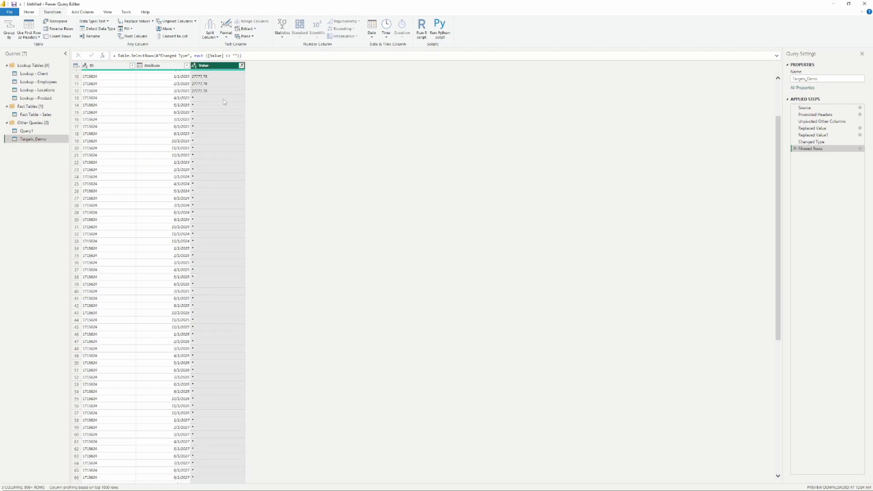
right_click(213, 67)
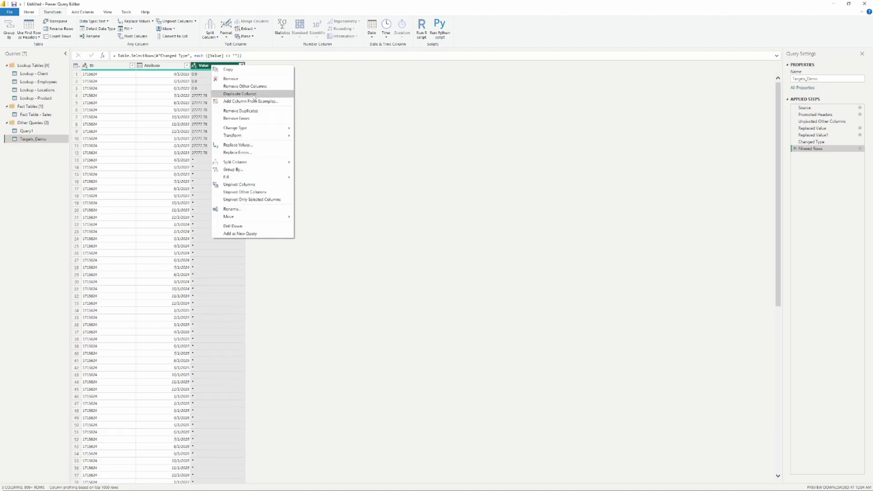
left_click(258, 145)
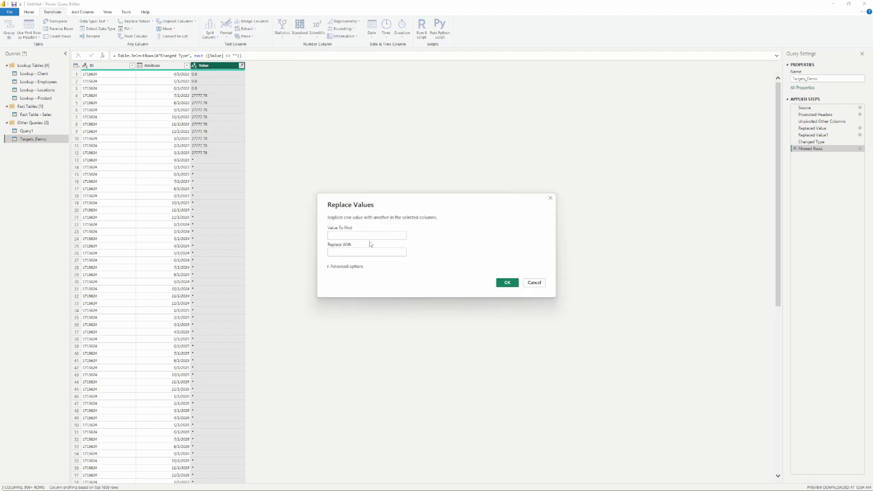
type("*")
key("Tab")
key("Return")
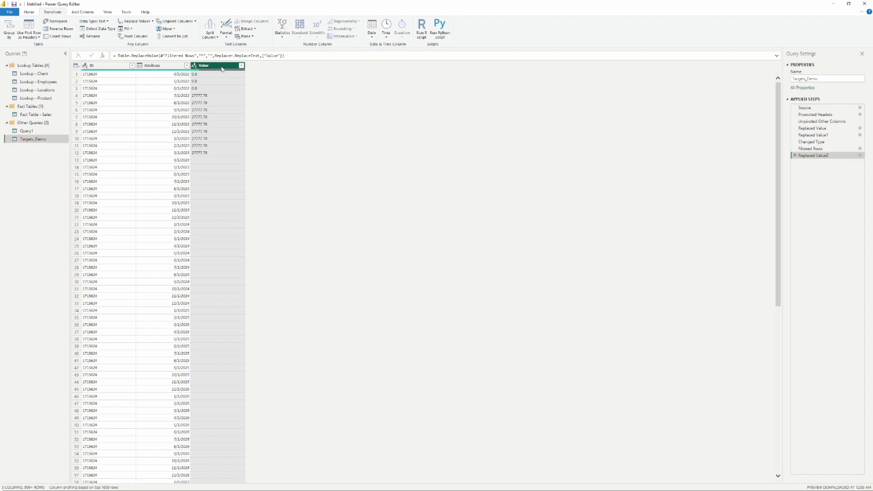
Step: Examine the emptied Value cells at the Replaced Value2 step, down to where the ID changes
right_click(222, 70)
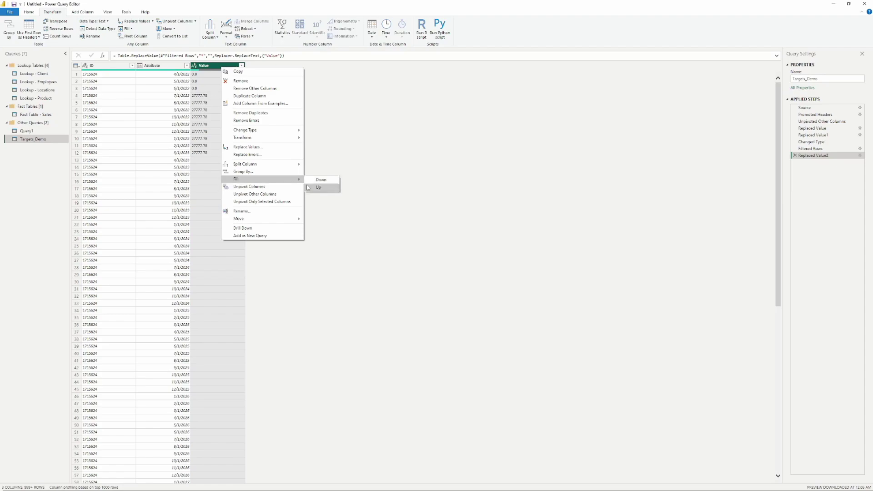
left_click(463, 135)
left_click(222, 158)
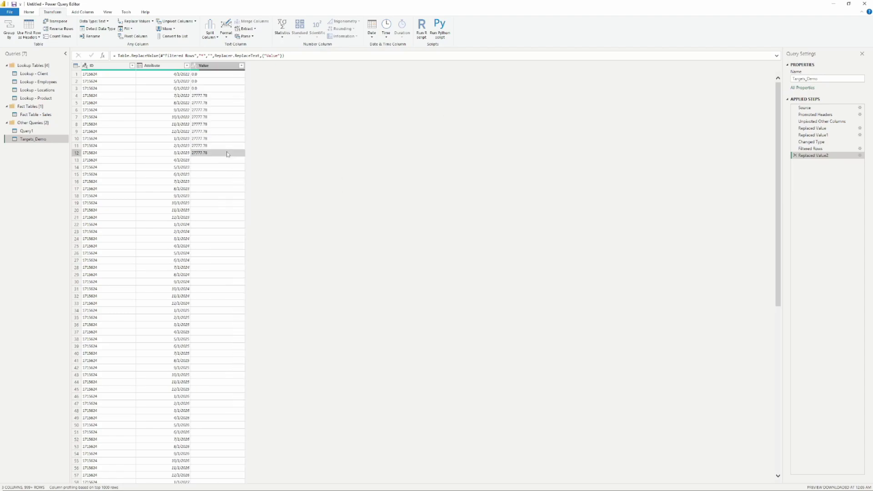
scroll(214, 101, "down", 3)
scroll(208, 111, "down", 3)
scroll(209, 110, "up", 3)
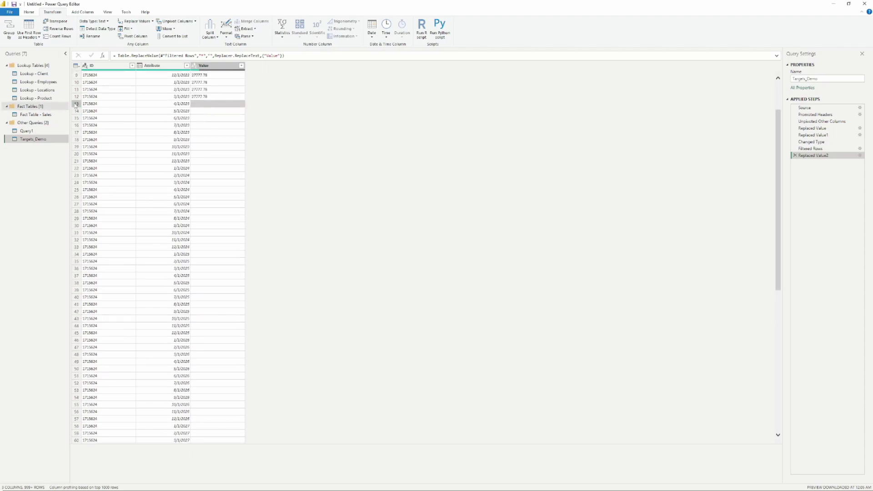
scroll(230, 136, "down", 20)
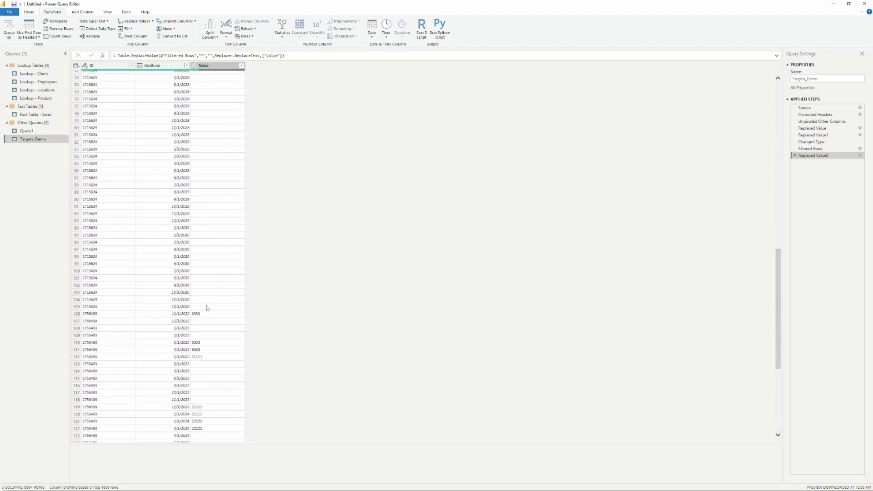
left_click(208, 306)
scroll(223, 307, "up", 2)
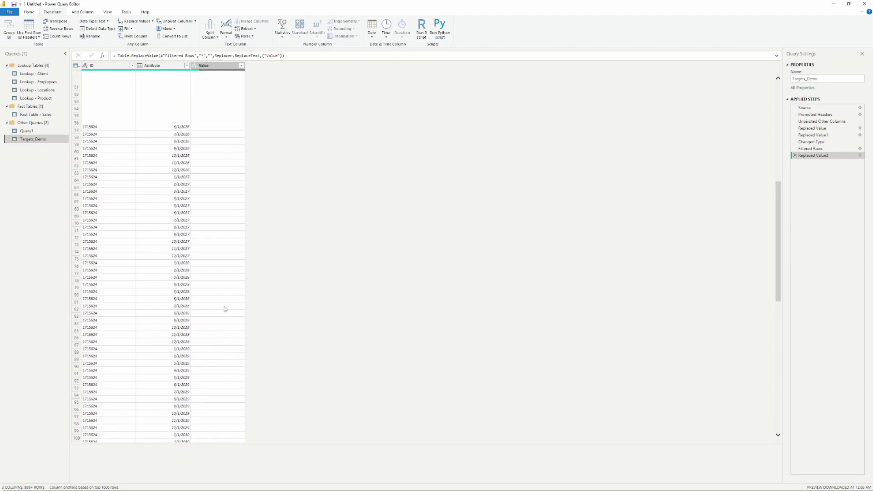
Step: Review the Filtered Rows step and compare the numeric and * entries in the Value column for the first ID
left_click(814, 149)
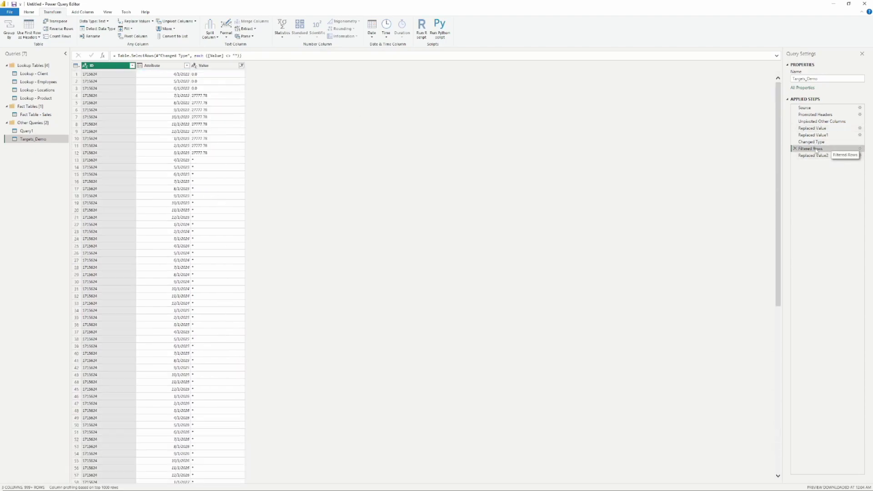
left_click(212, 161)
scroll(211, 163, "down", 3)
scroll(228, 192, "down", 20)
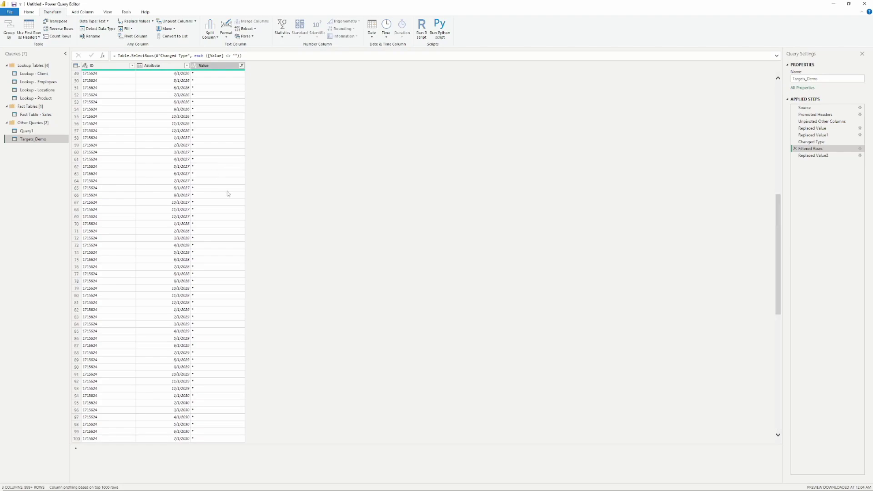
left_click(207, 195)
scroll(208, 196, "up", 20)
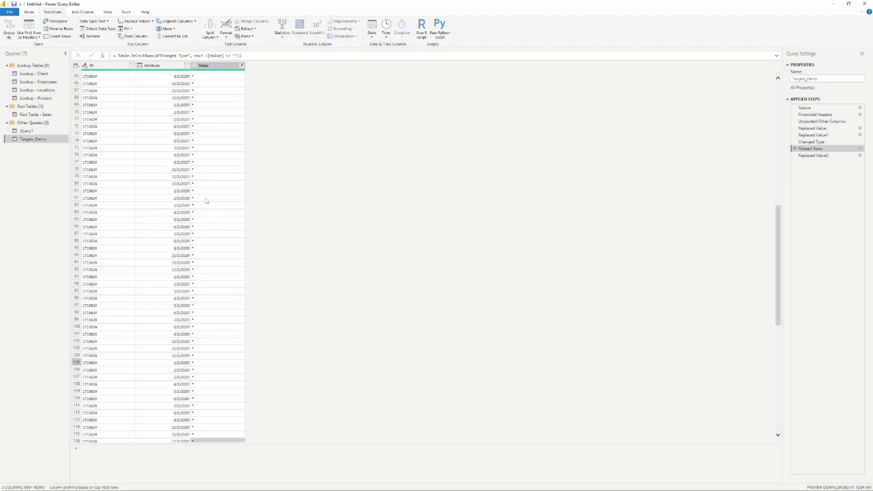
left_click(206, 149)
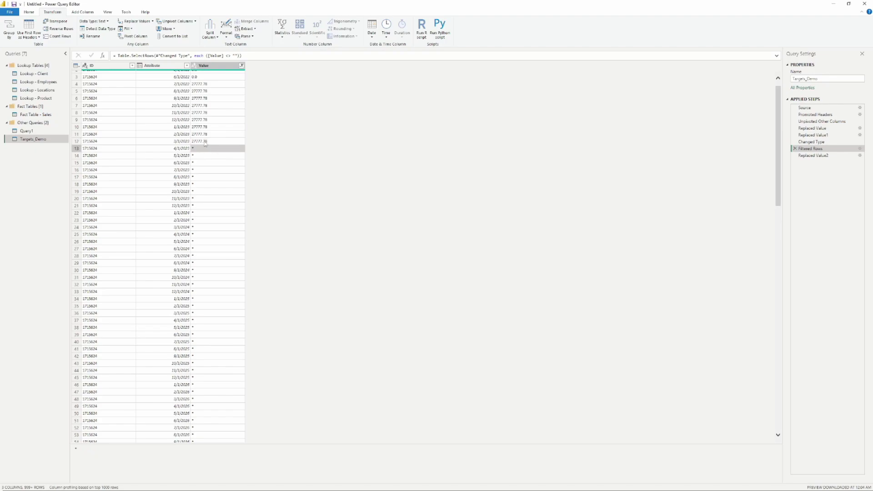
left_click(206, 141)
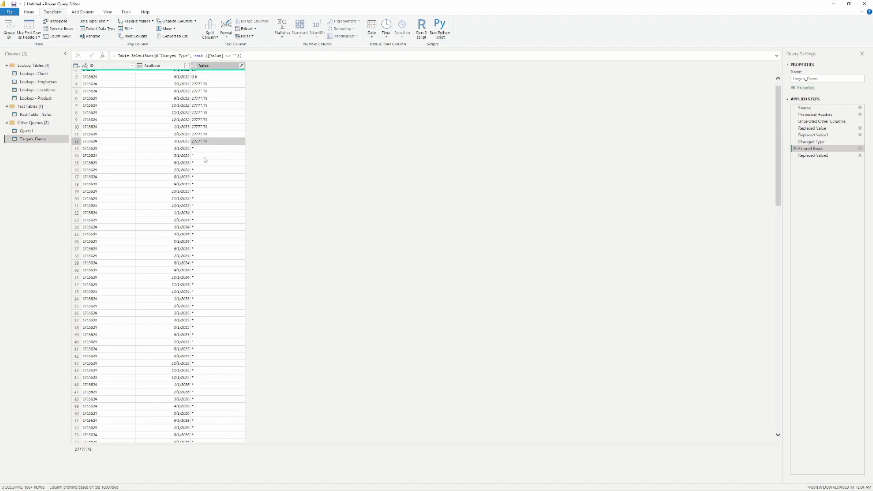
left_click(207, 135)
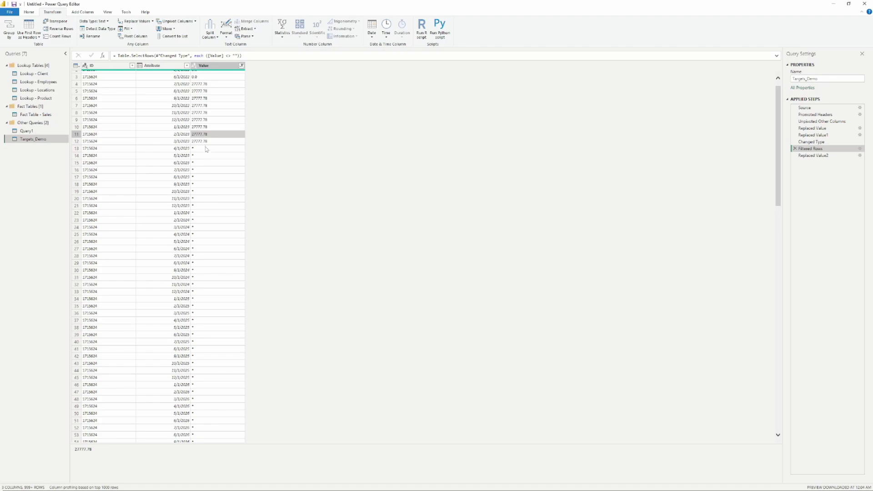
left_click(207, 149)
scroll(211, 164, "down", 15)
scroll(212, 190, "down", 8)
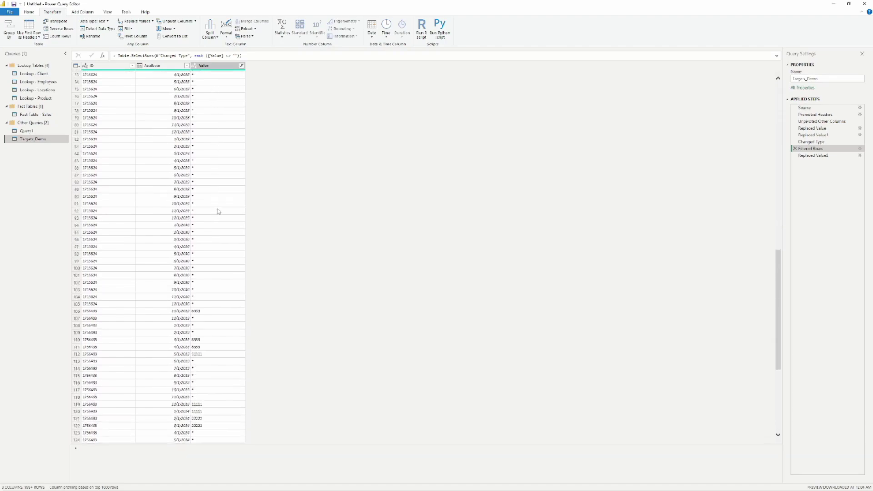
scroll(212, 295, "up", 20)
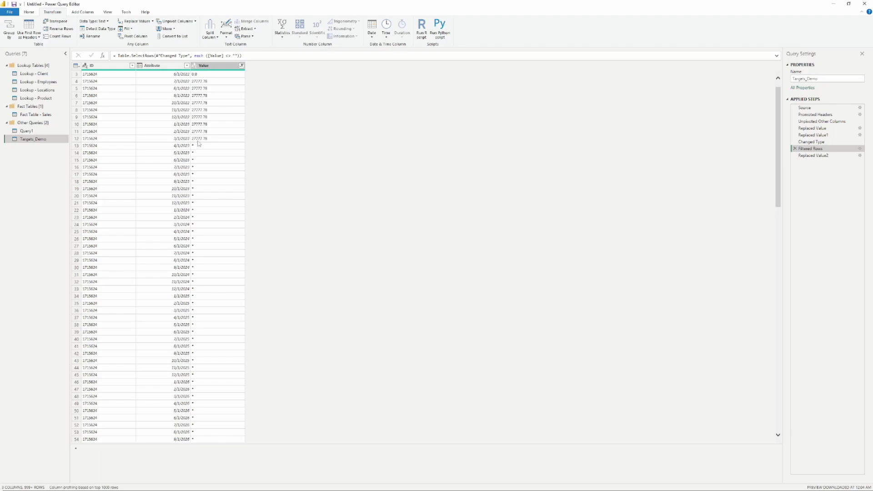
Step: Examine how * entries alternate with numeric values in the Value column where the second ID begins
scroll(196, 182, "down", 18)
scroll(194, 185, "down", 5)
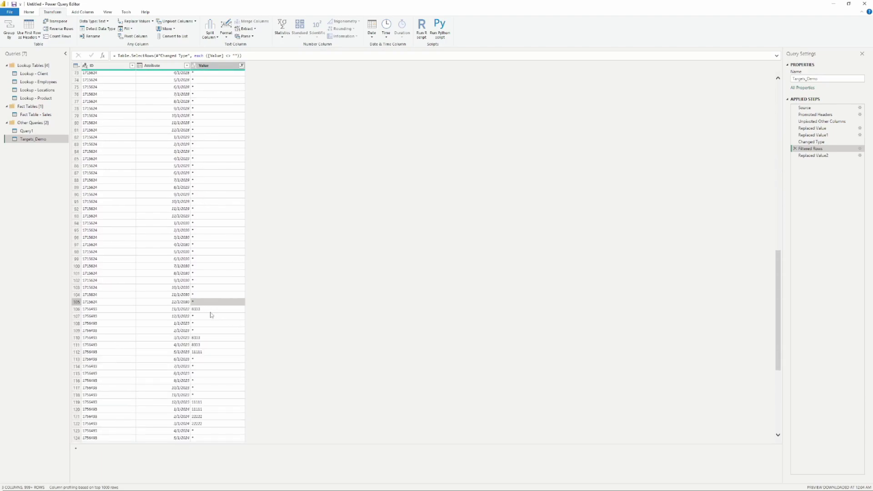
left_click(209, 312)
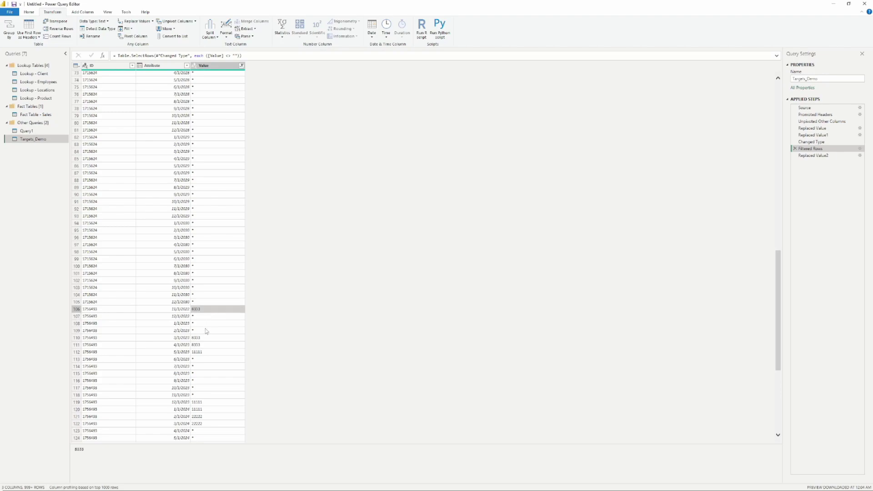
left_click(206, 331)
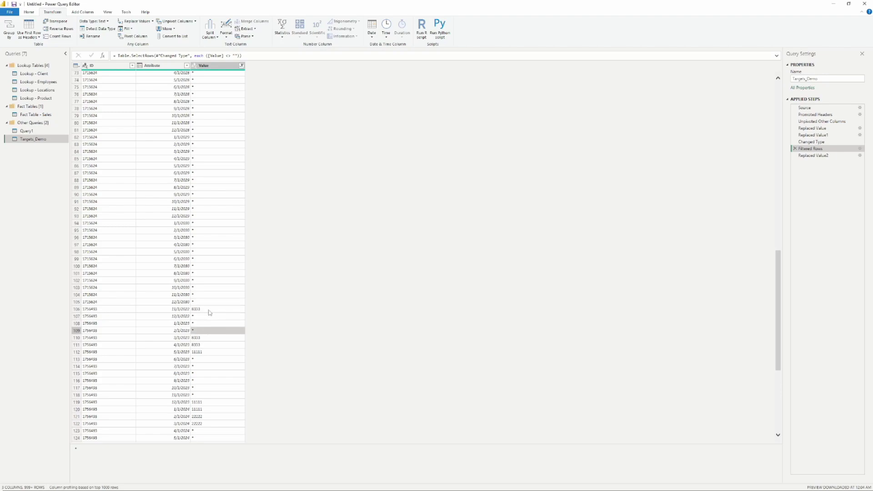
scroll(208, 311, "up", 15)
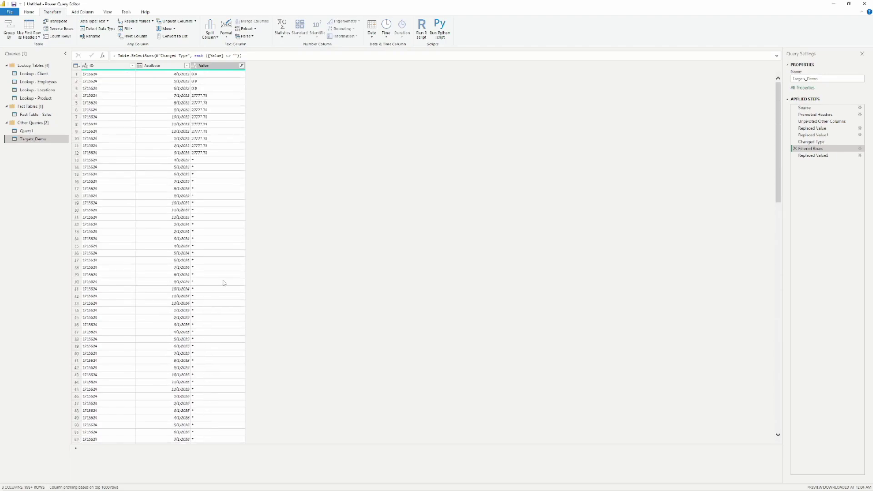
Step: Fill the Value column down after the Replaced Value2 step and inspect the first empty cell
left_click(214, 68)
right_click(214, 68)
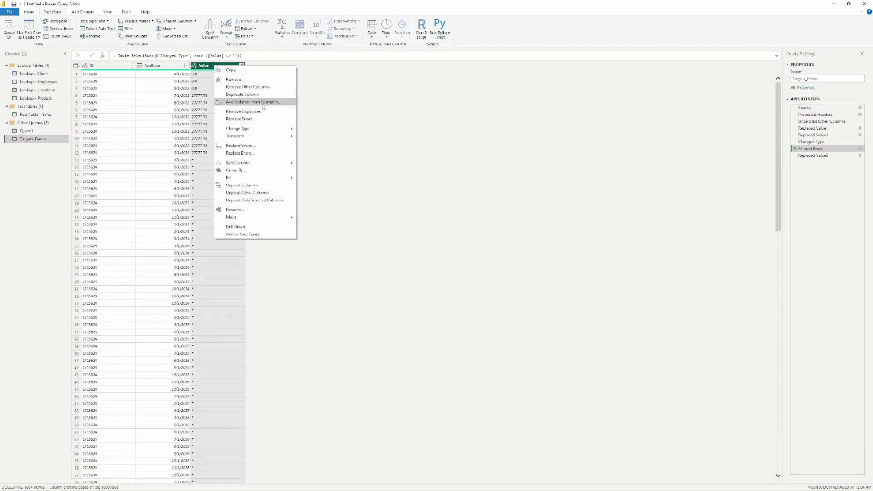
left_click(813, 155)
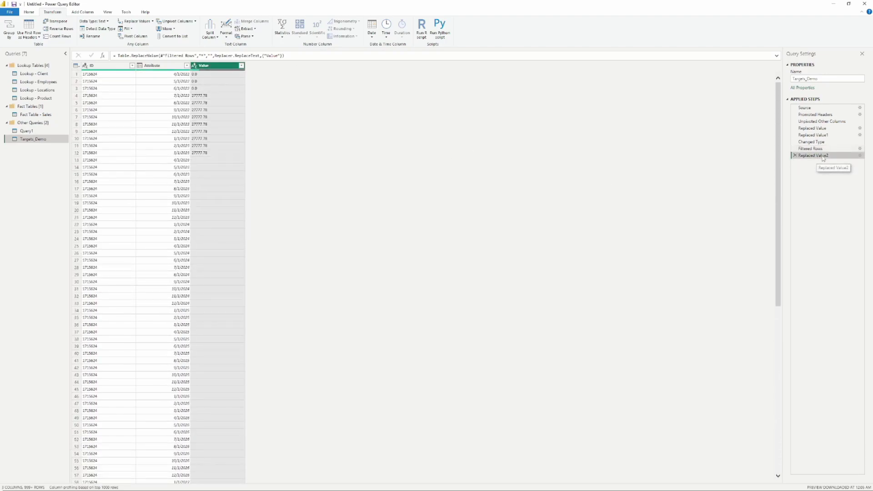
right_click(219, 65)
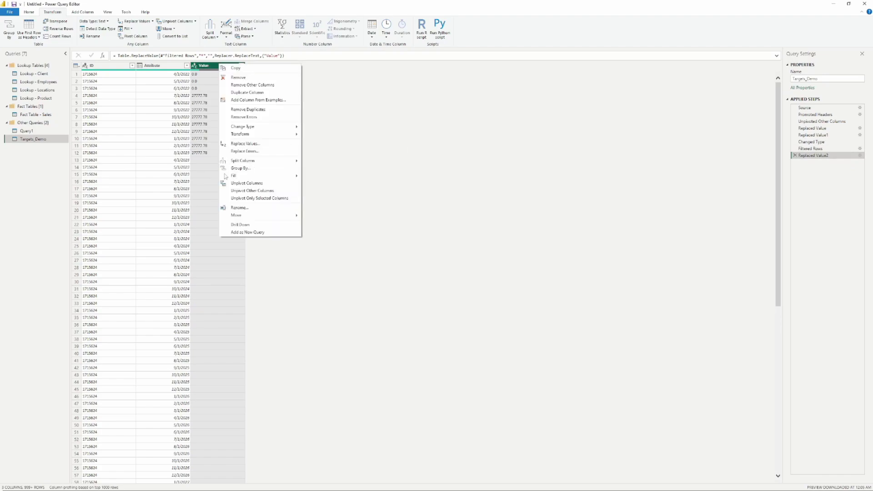
mouse_move(250, 176)
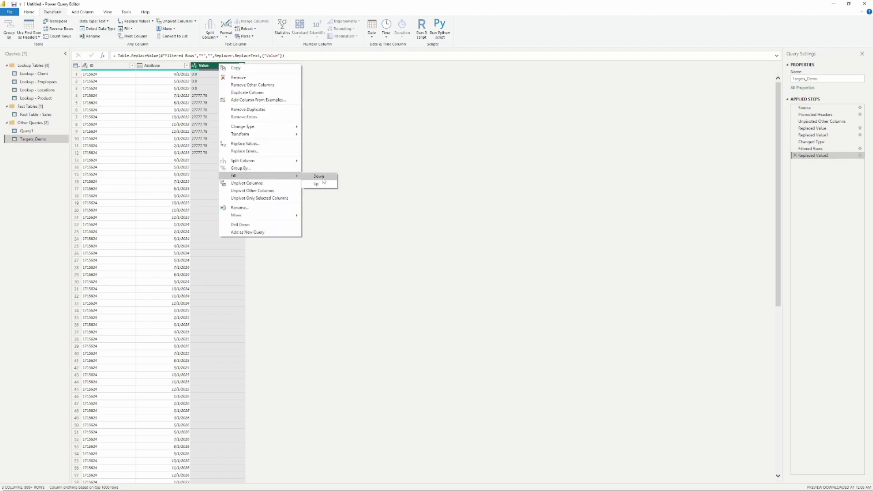
left_click(318, 176)
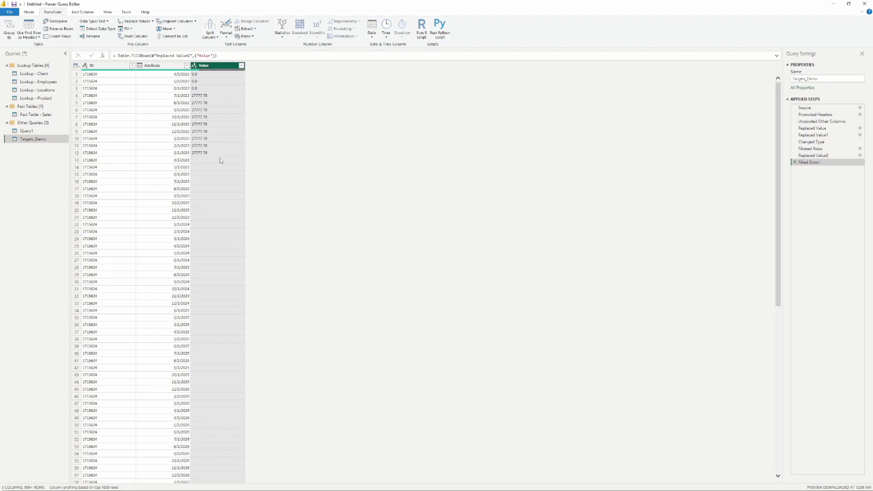
left_click(217, 161)
Step: Try to change the empty replacement text to null in the Replaced Value2 step's formula
left_click(812, 156)
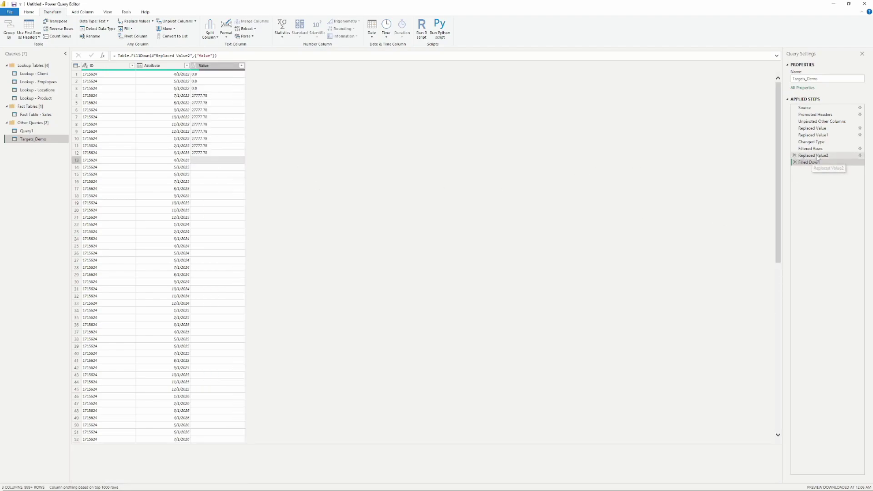
left_click(212, 56)
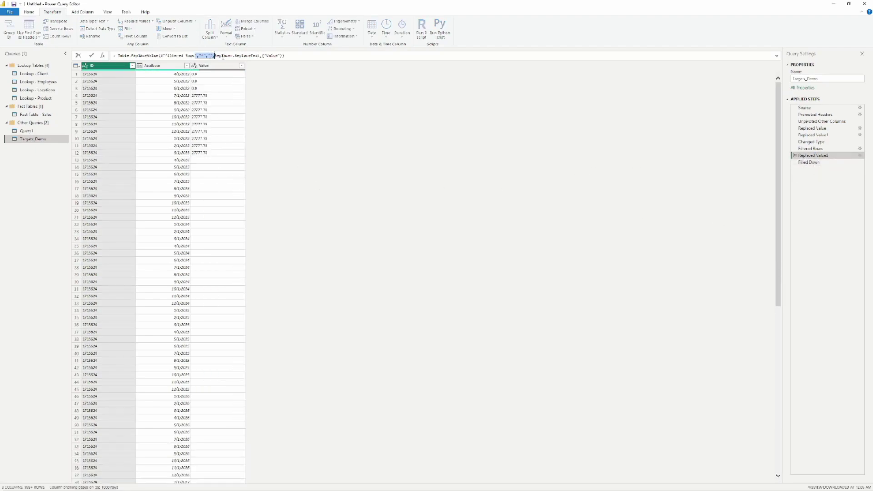
key("BackSpace")
key("BackSpace")
type("null")
key("Escape")
key("Return")
left_click(220, 56)
key("BackSpace")
key("BackSpace")
key("BackSpace")
key("BackSpace")
key("BackSpace")
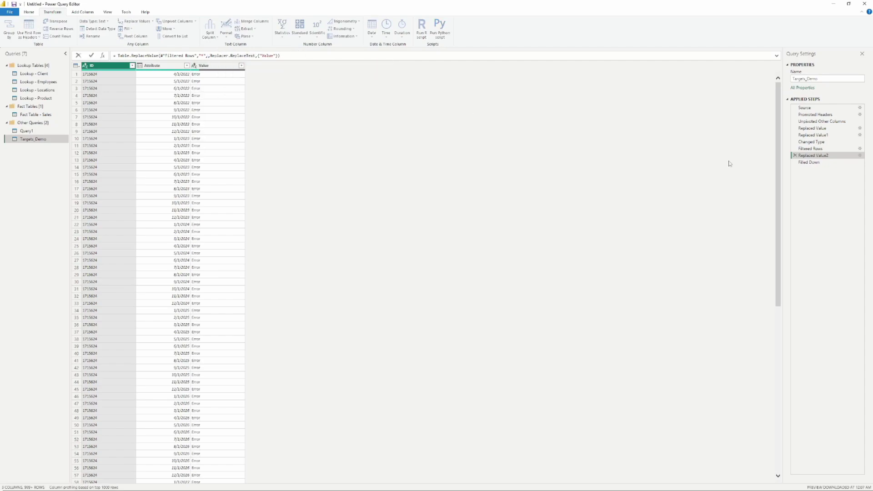
Step: Delete the Replaced Value2 step from the Targets_Demo query
left_click(859, 156)
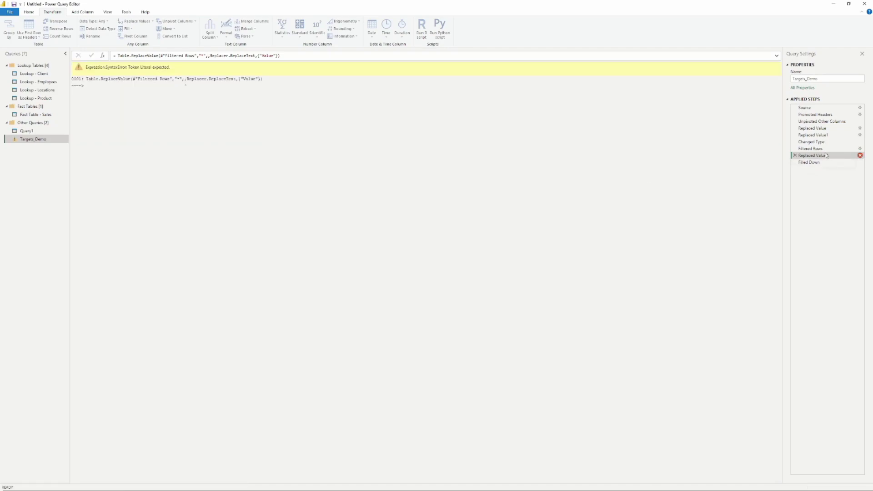
left_click(861, 156)
key("Delete")
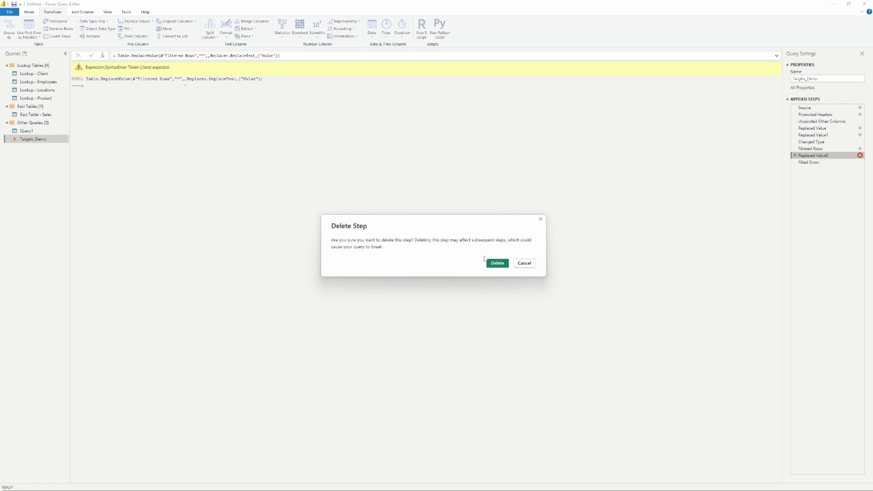
left_click(498, 262)
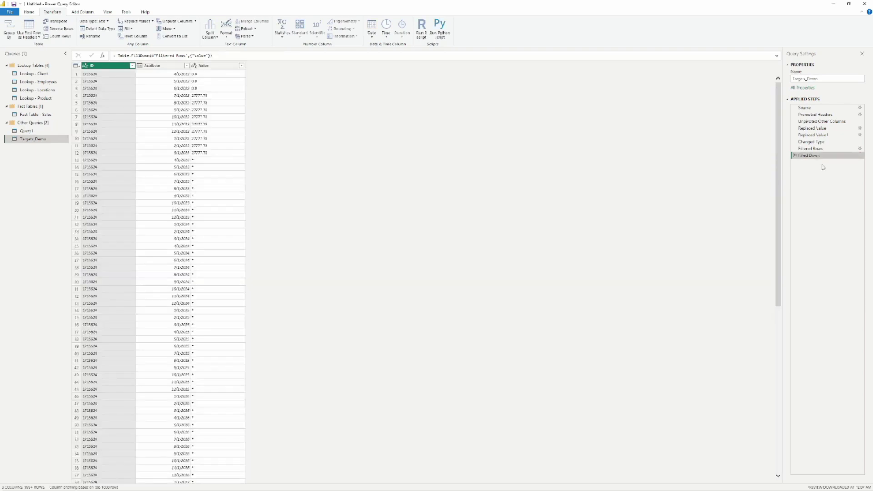
Step: Replace every * with null in the Value column and move the replacement step ahead of Filled Down
right_click(222, 68)
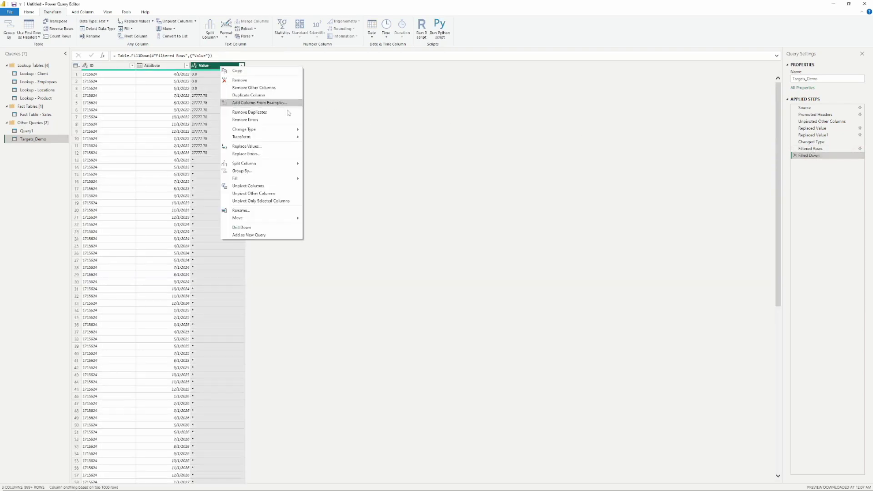
left_click(266, 146)
type("*")
key("Tab")
type("null")
key("Return")
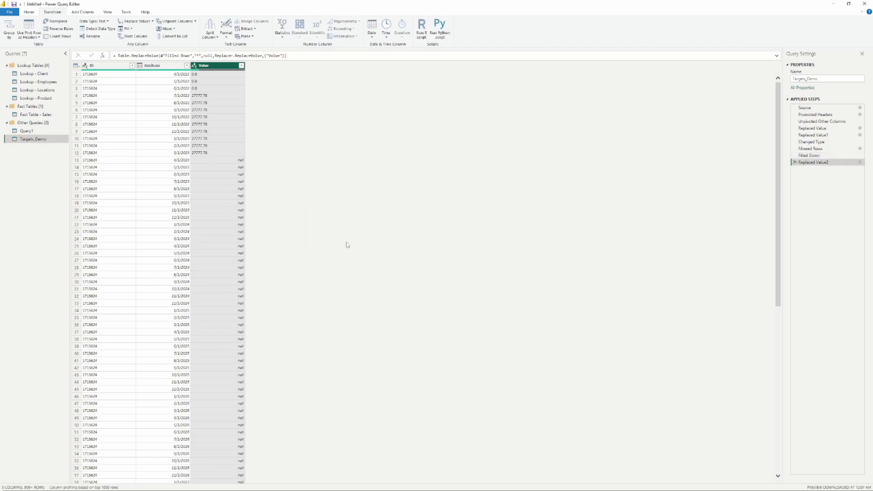
mouse_move(816, 155)
left_mouse_down()
mouse_move(821, 177)
mouse_move(820, 167)
left_mouse_up()
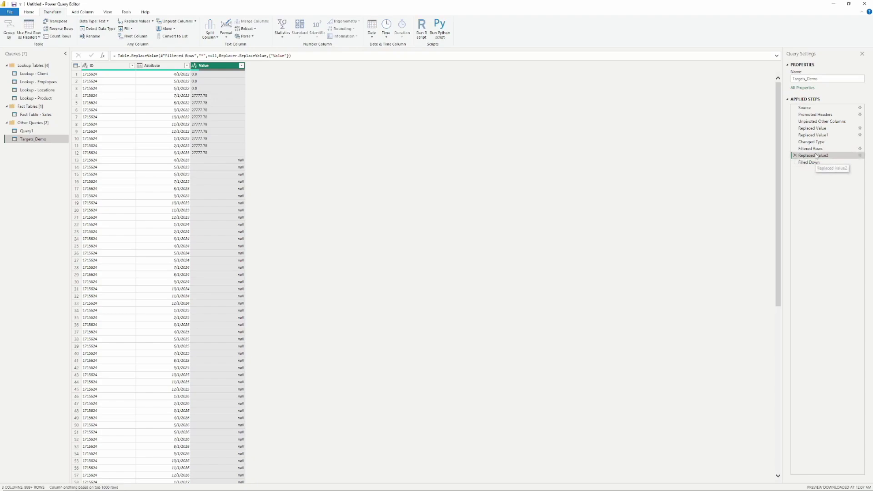
Step: Compare the Value column at the null replacement and Filled Down steps, checking row 13 and the rows below
left_click(216, 161)
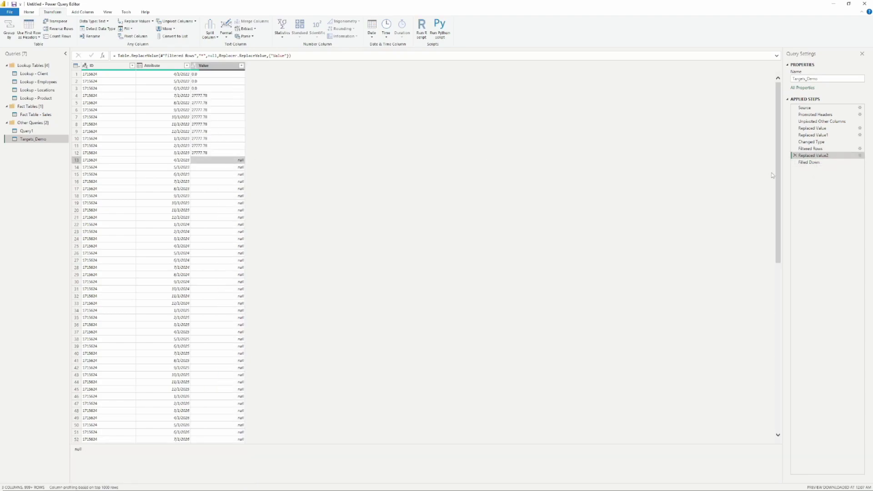
left_click(814, 163)
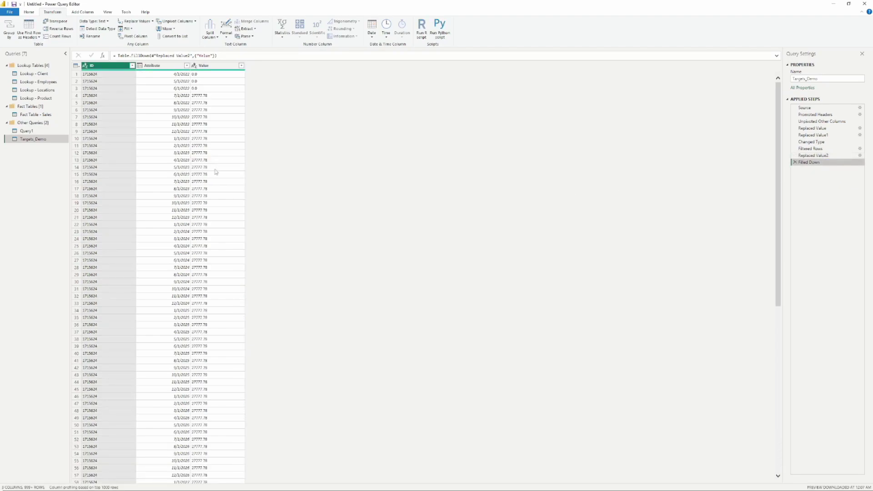
left_click(203, 160)
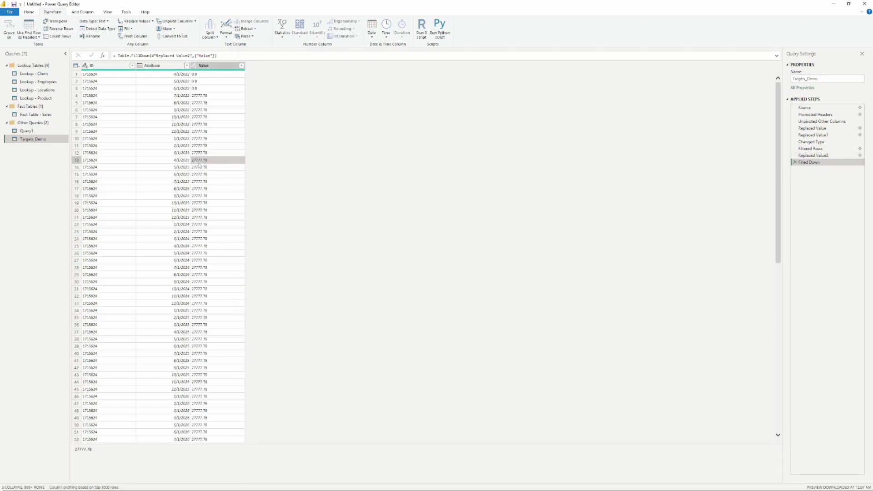
scroll(211, 166, "down", 18)
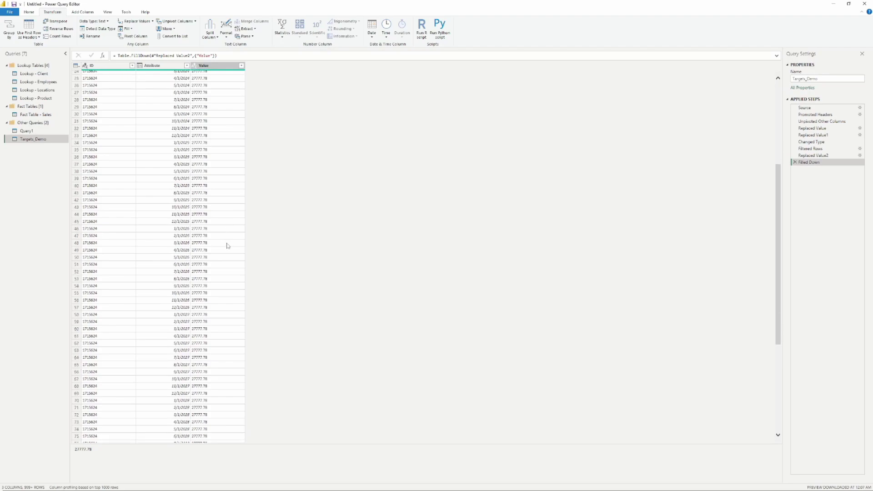
Step: Examine the Value column around rows 105 to 111, where the ID changes, to check that the fill down stays within each employee
left_click(205, 425)
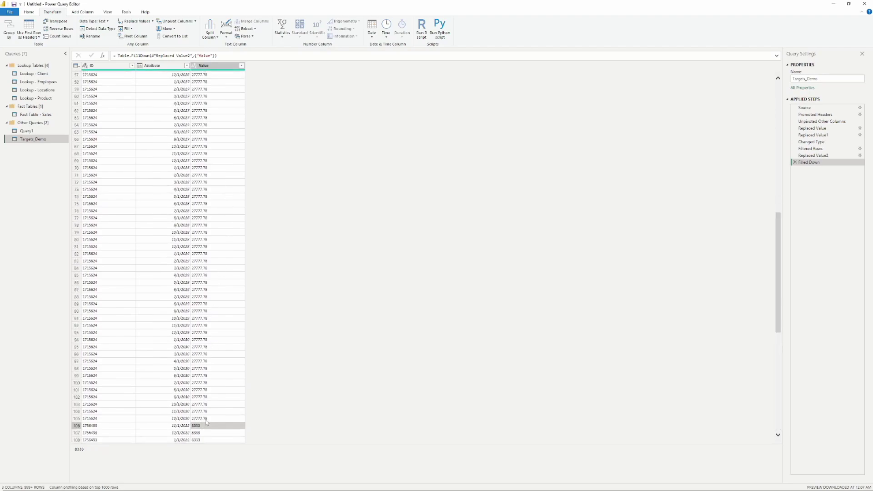
left_click(205, 418)
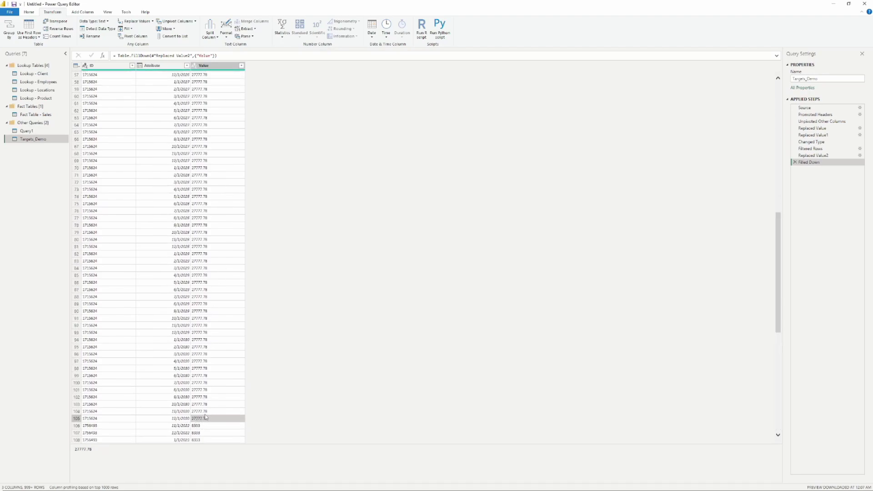
scroll(212, 400, "down", 5)
left_click(203, 314)
left_click(204, 321)
left_click(204, 350)
left_click(204, 328)
left_click(203, 313)
left_click(204, 349)
left_click(206, 314)
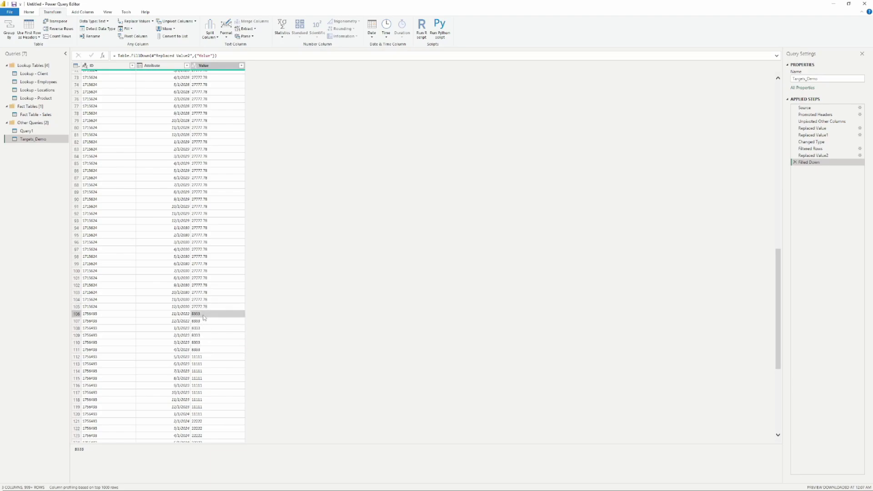
left_click(155, 315)
left_click(208, 314)
left_click(203, 321)
scroll(196, 245, "up", 20)
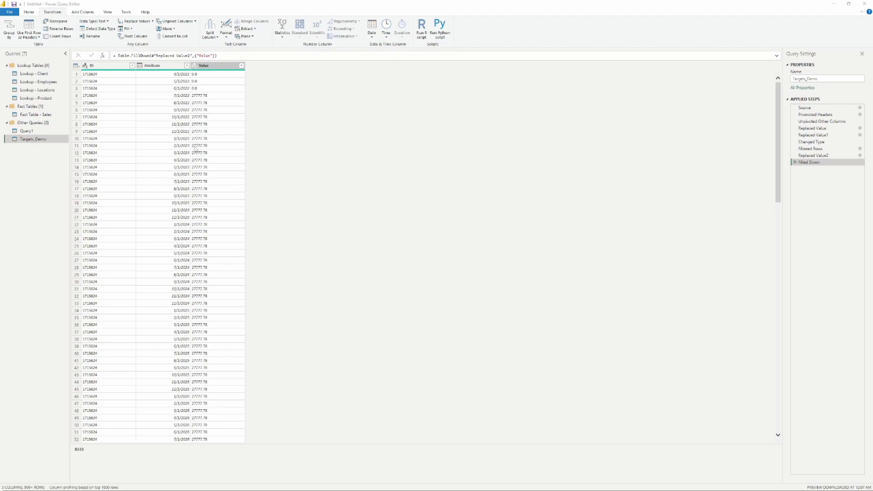
Step: Change the Value column's data type to Fixed decimal number
left_click(201, 64)
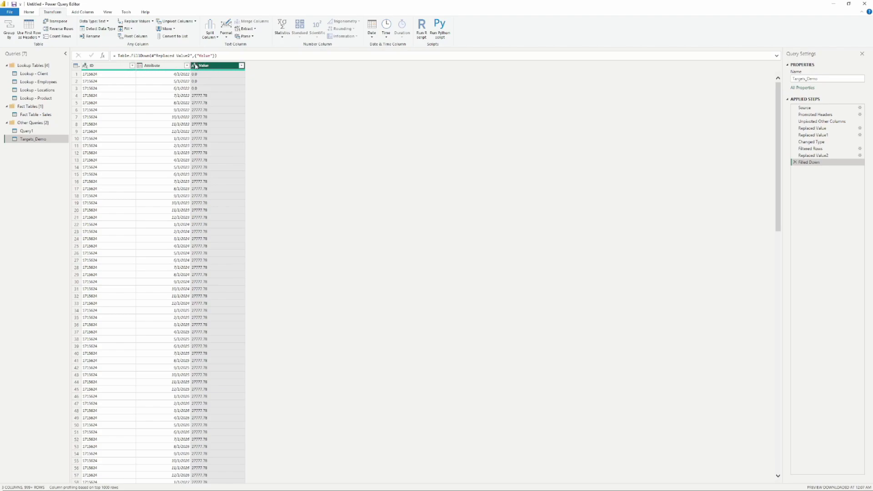
left_click(196, 66)
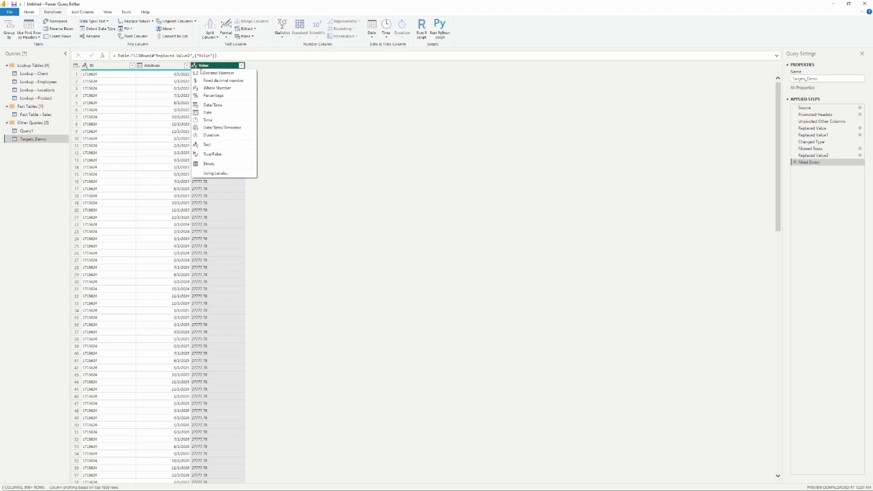
left_click(237, 81)
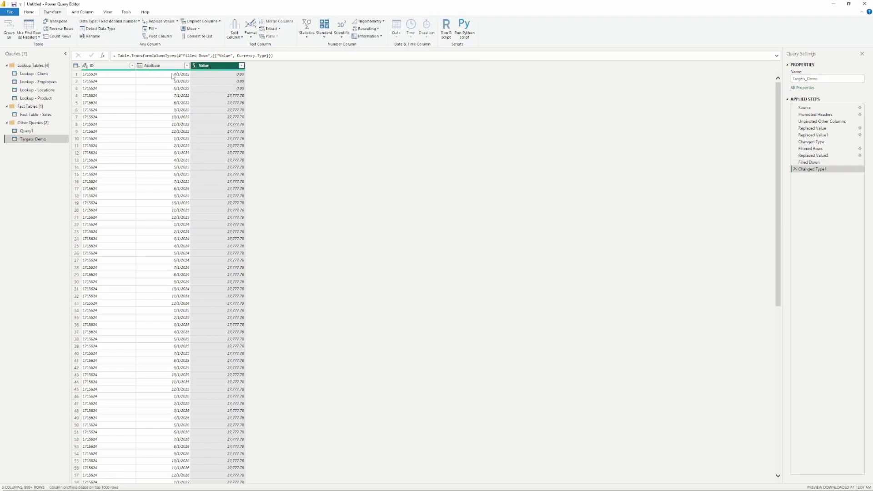
Step: Rename the Value column to Goal Value and the Attribute column to Month Goal
double_click(217, 68)
type("val")
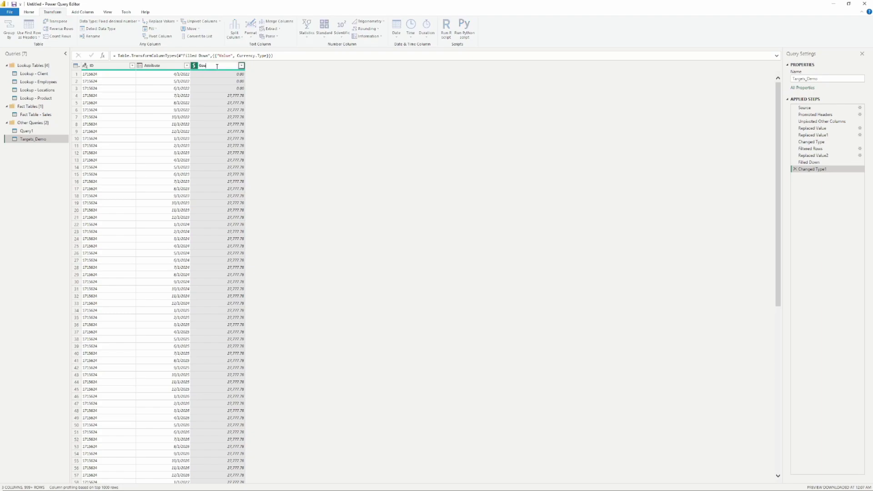
type("lue")
key("Return")
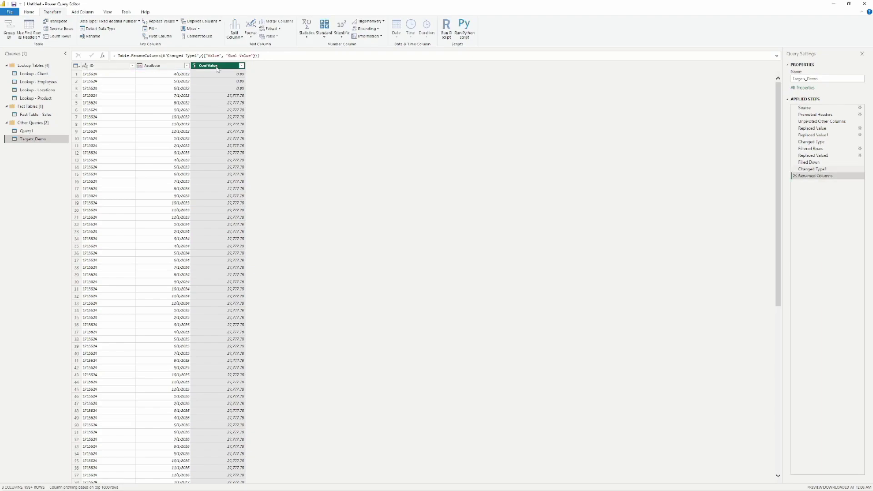
double_click(158, 66)
type("Month Goal")
key("Return")
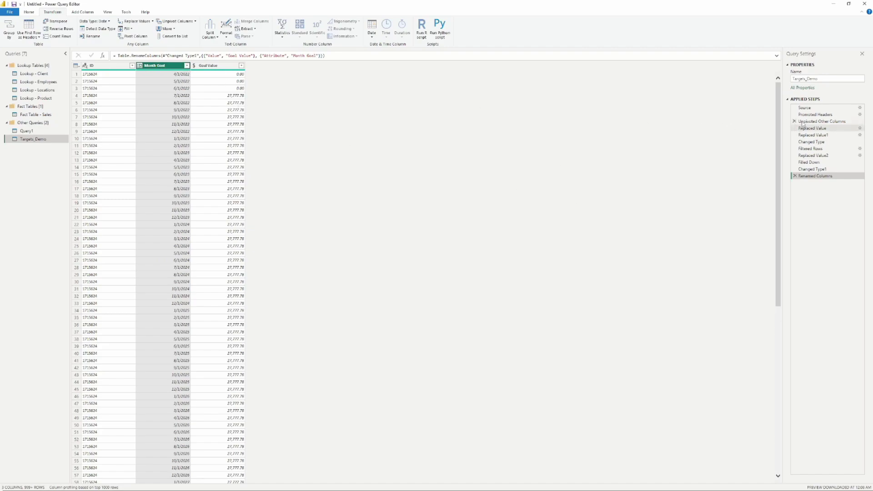
Step: Compare the month columns at the Promoted Headers step with the table at the Renamed Columns step
left_click(815, 115)
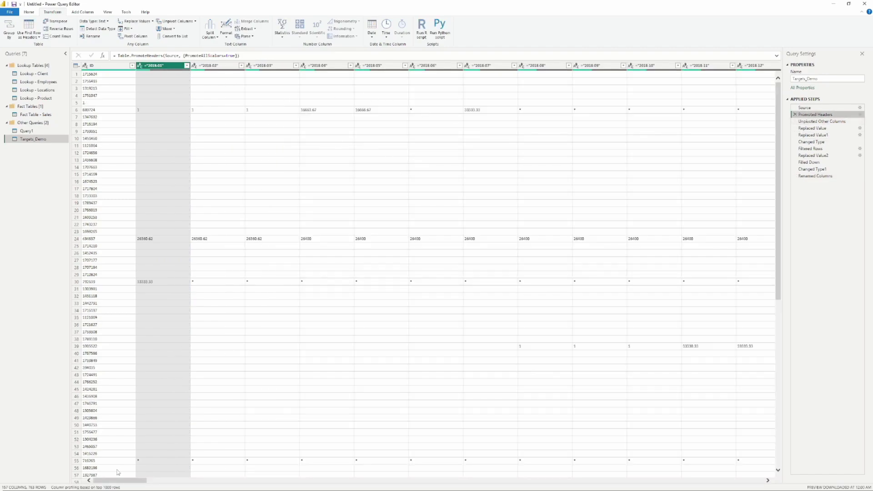
left_click_drag(123, 481, 190, 476)
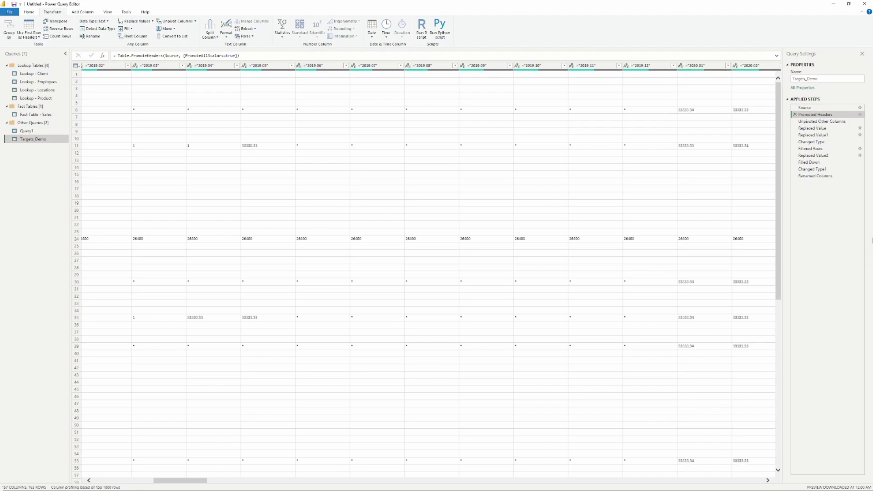
left_click(815, 176)
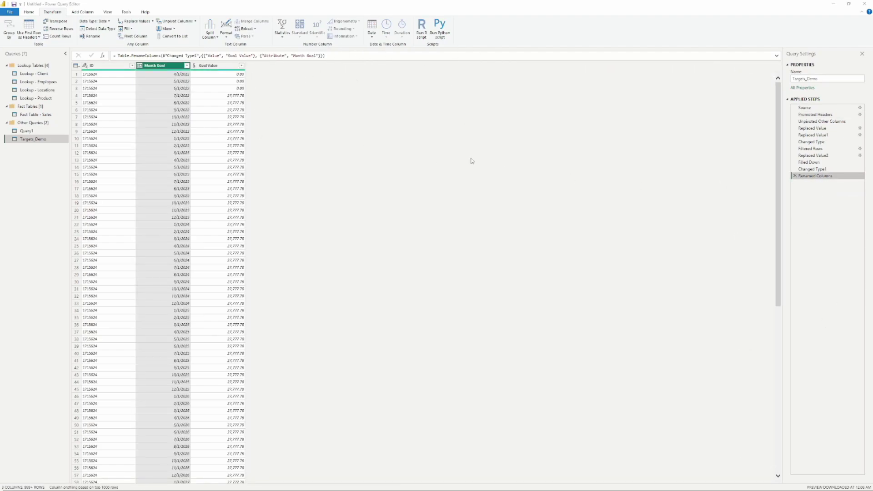
scroll(653, 200, "down", 20)
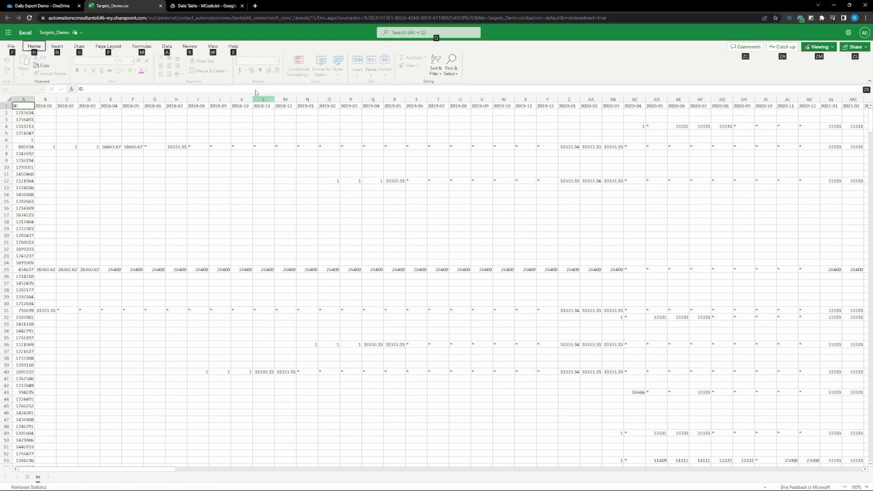
Step: Copy the entire M code from Date Table - MCode.txt in the browser and switch back to Power Query Editor
left_click(196, 5)
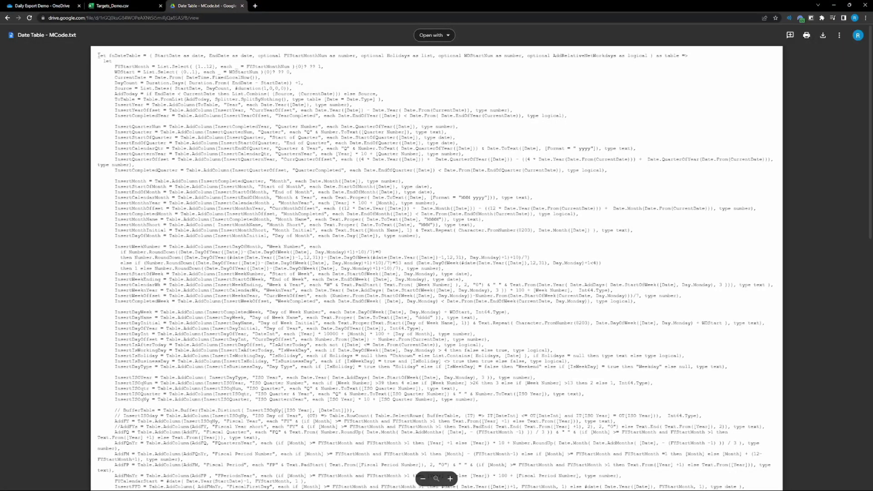
left_click_drag(98, 55, 397, 444)
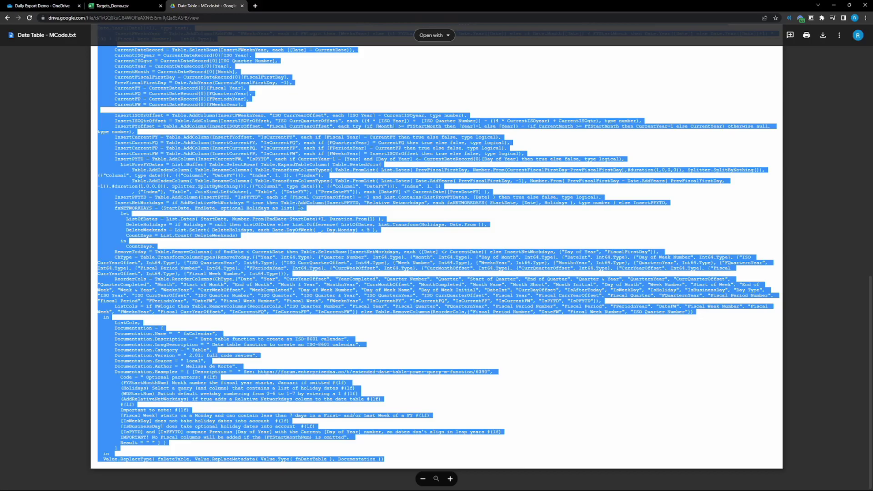
left_click(298, 218)
scroll(471, 351, "up", 15)
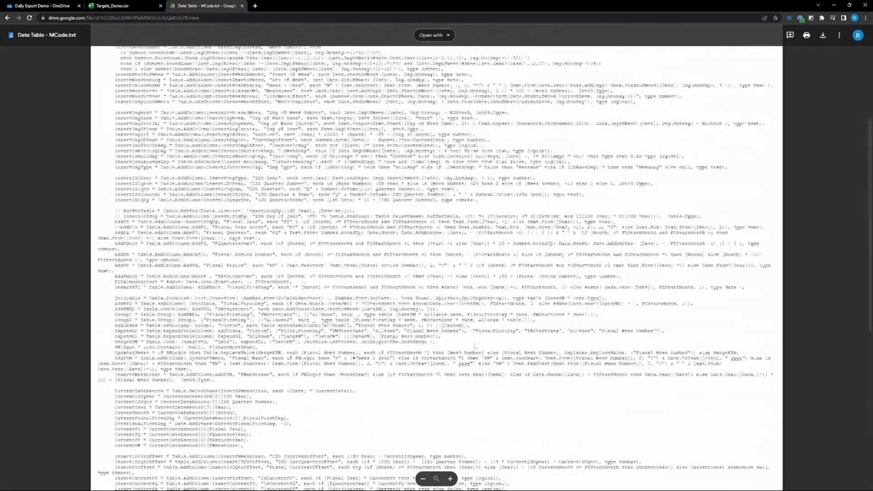
key("alt+Tab")
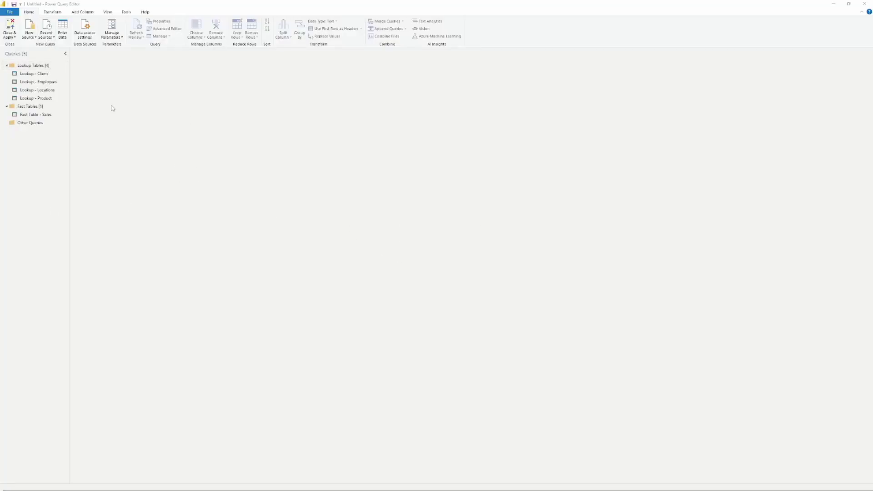
Step: Create a blank query and view its default code in the Advanced Editor
left_click(31, 38)
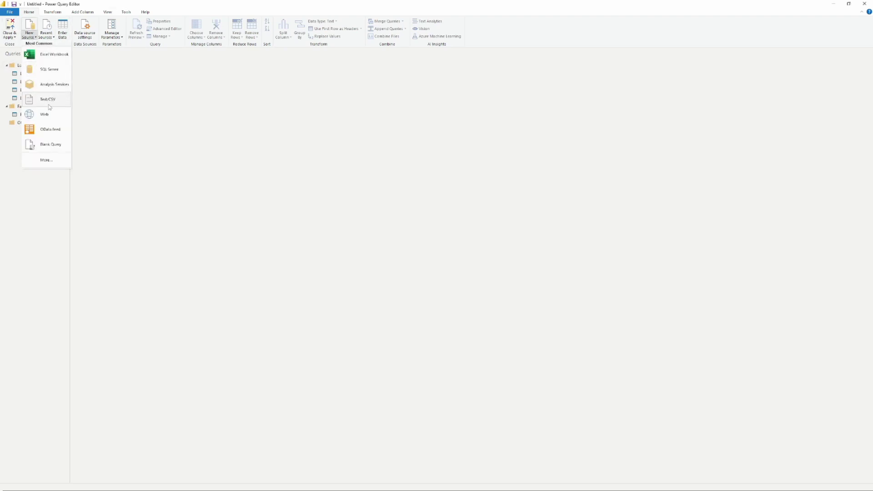
left_click(50, 144)
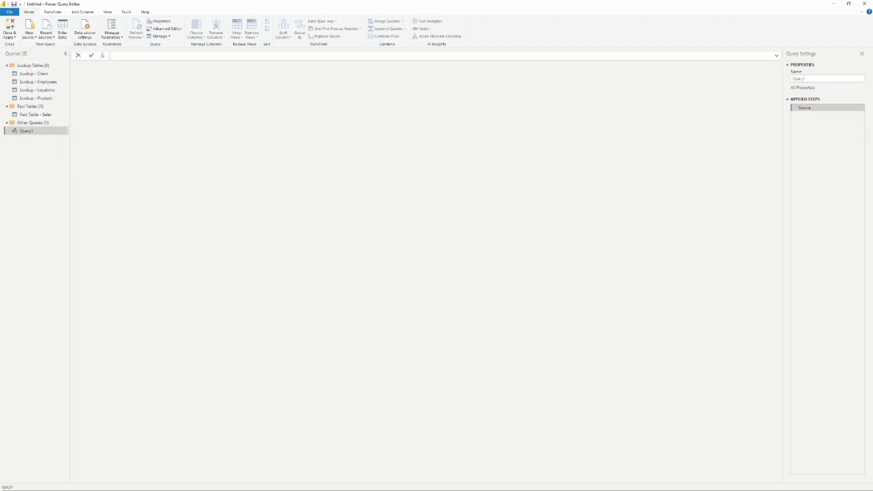
left_click(162, 30)
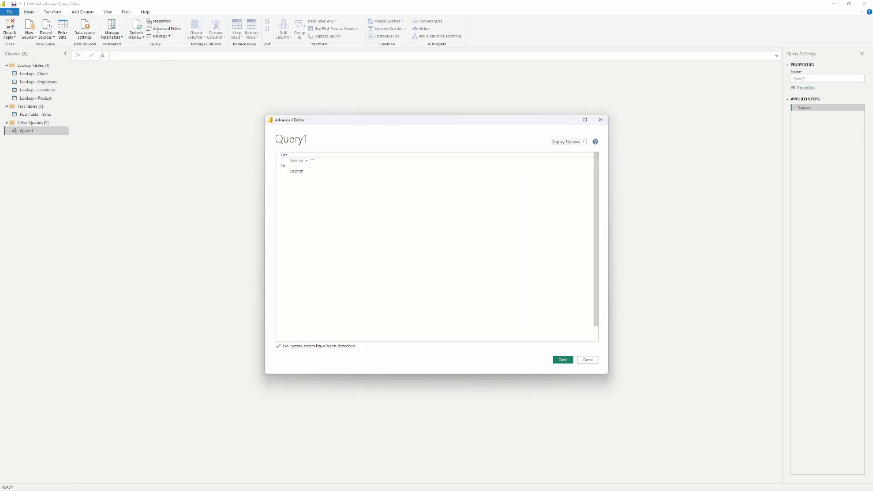
left_click(588, 360)
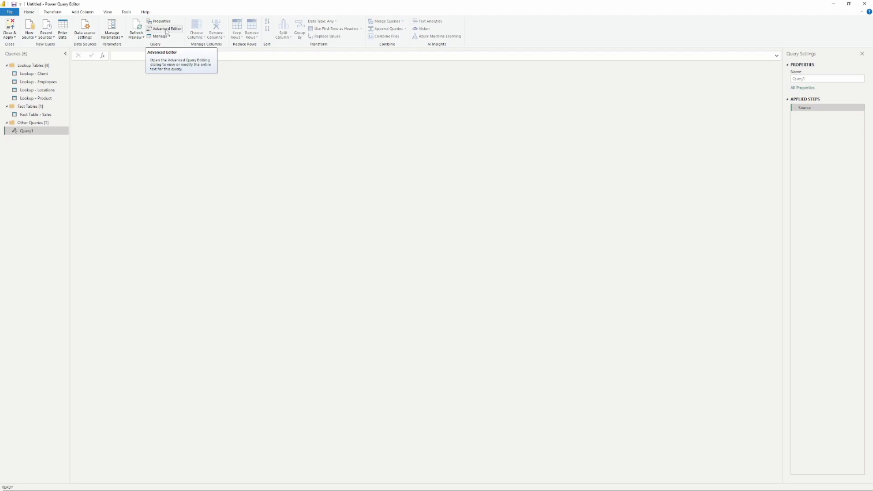
Step: Replace all of Query1's code with the copied date table M code and apply it
left_click(170, 32)
key("ctrl+a")
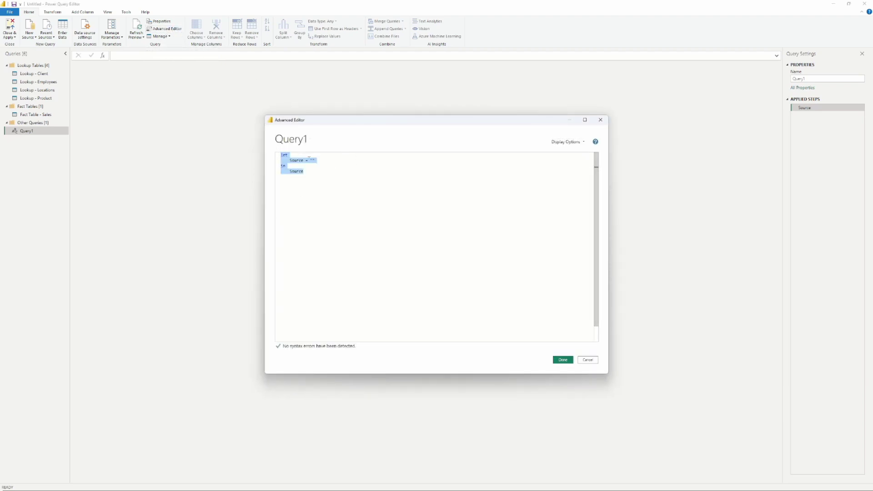
key("ctrl+v")
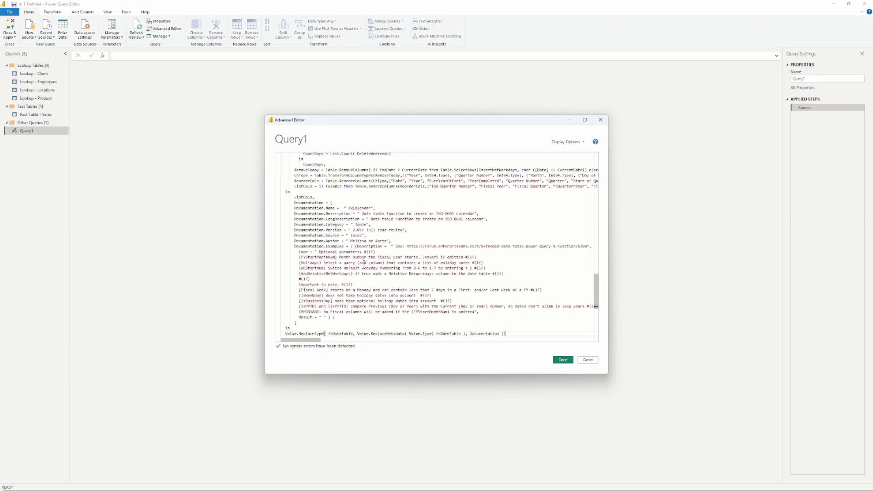
scroll(457, 297, "up", 12)
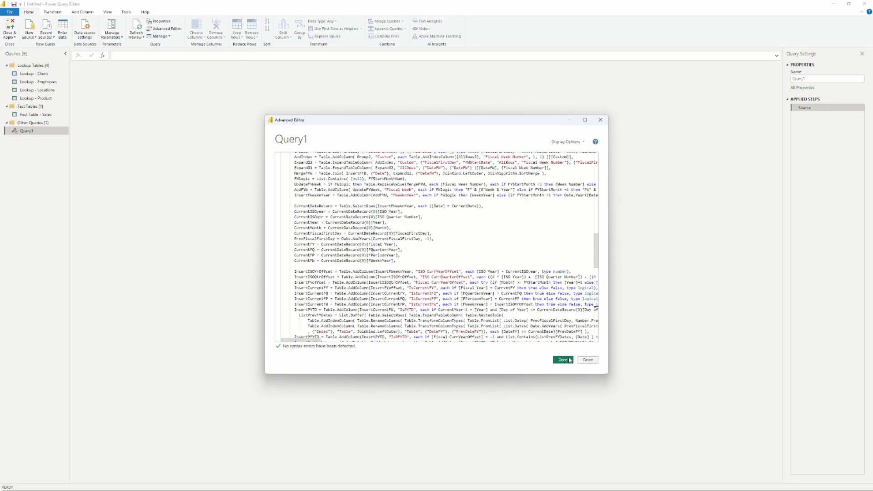
scroll(509, 319, "down", 15)
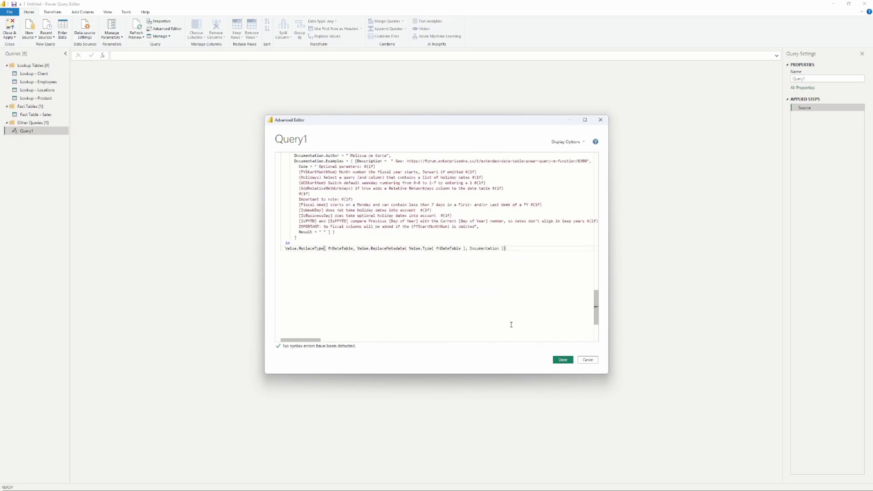
left_click(562, 360)
Step: Set the calendar function's StartDate to 1/1/2020 and its EndDate to 12/31/2021
left_click(117, 114)
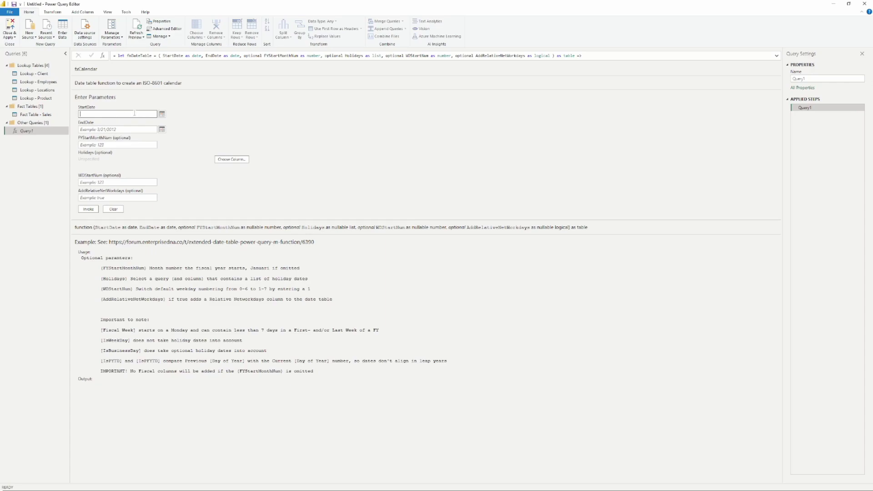
type("1/1/2020")
left_click(115, 129)
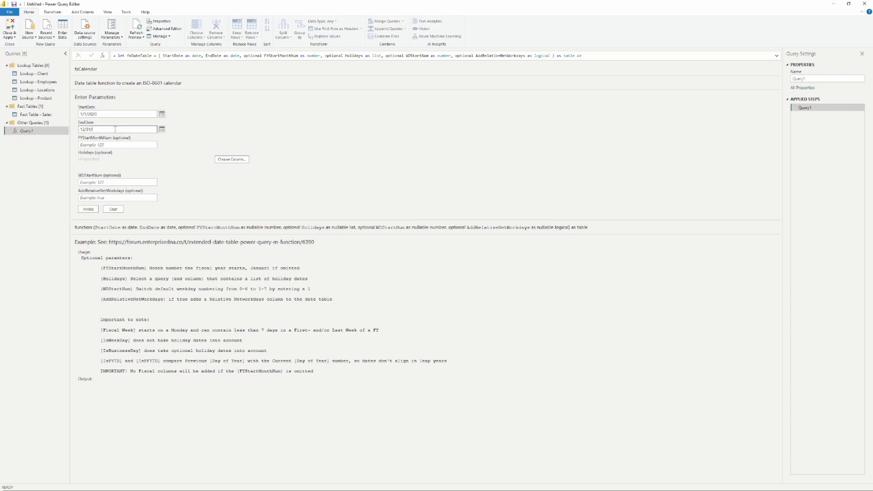
type("12/31/2021")
left_click(107, 145)
left_click(111, 115)
left_click(110, 115)
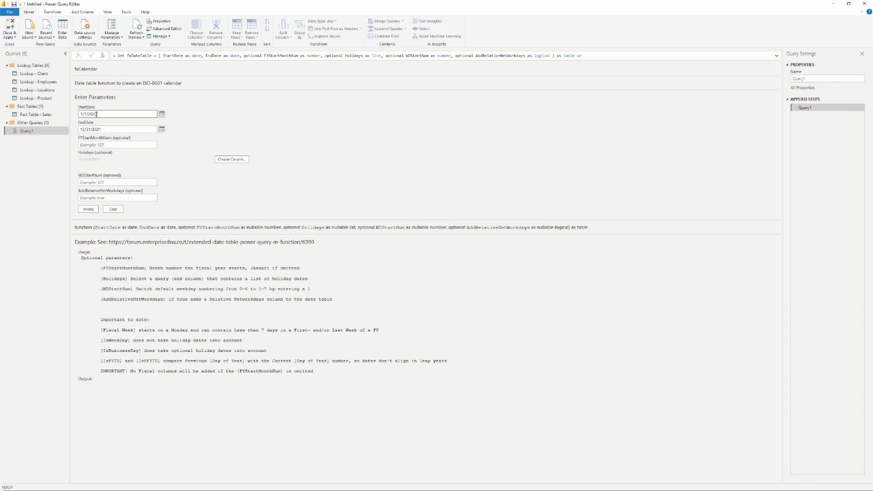
key("Tab")
left_click_drag(105, 110, 77, 113)
left_click(107, 128)
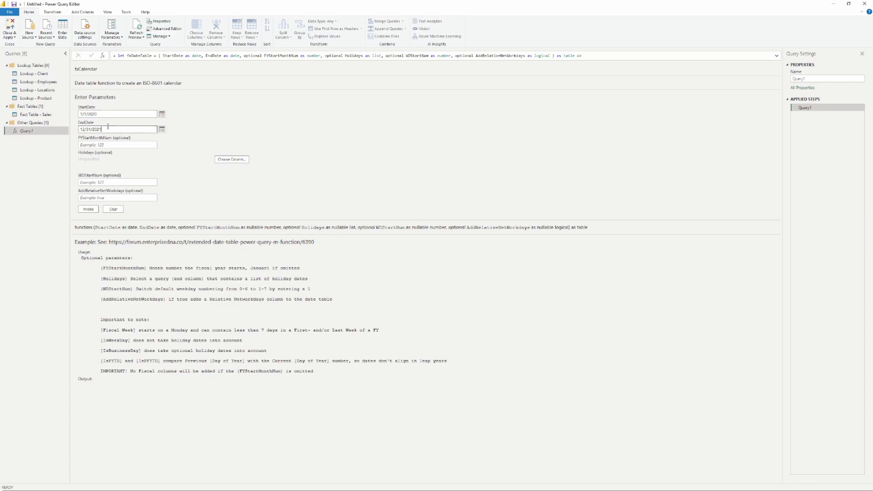
left_click(109, 145)
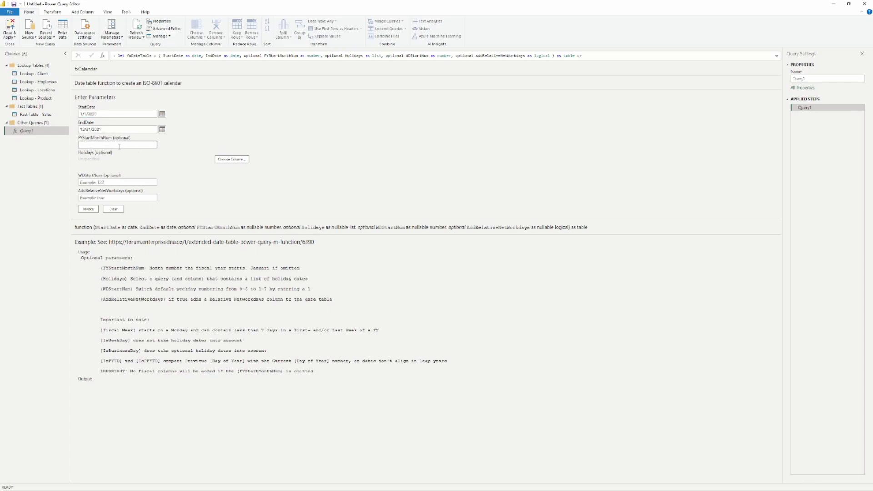
Step: Review the calendar function's M code in the Advanced Editor and close it without changes
left_click(164, 30)
left_click_drag(282, 184, 374, 268)
key("ctrl+a")
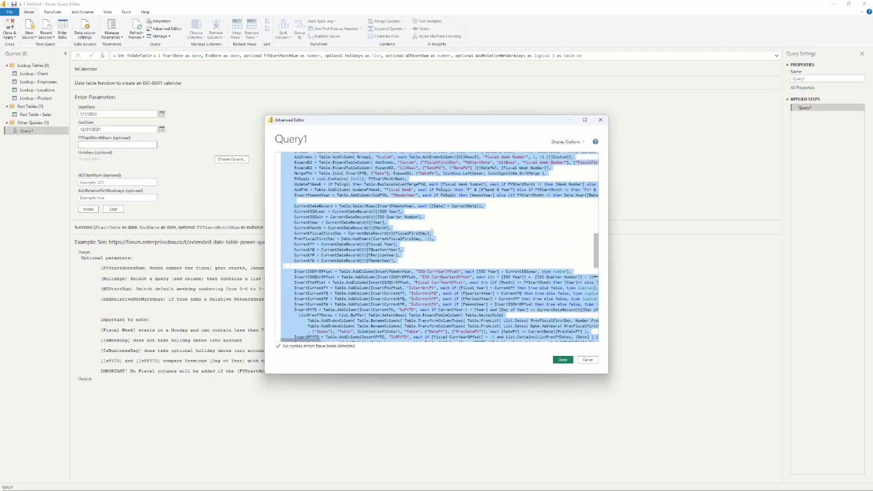
key("Escape")
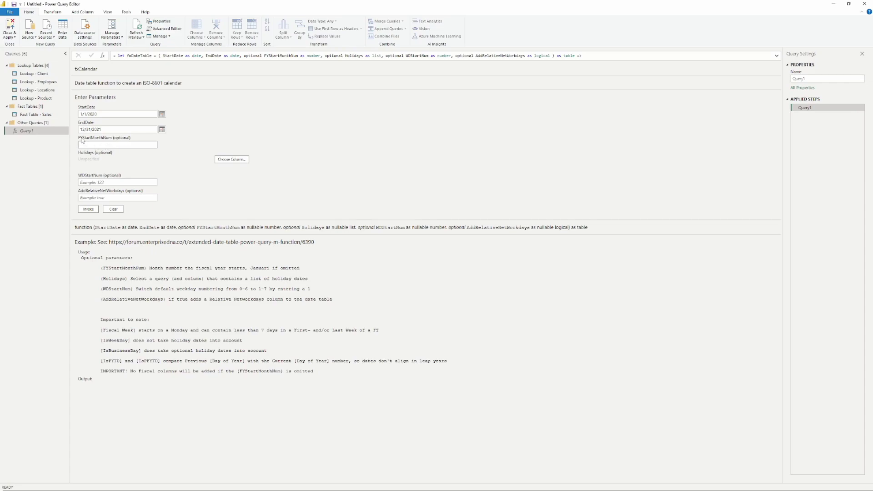
Step: Set FYStartMonthNum to 6 and check the usage note that describes this parameter
left_click(90, 183)
left_click(91, 145)
left_click_drag(101, 268, 301, 268)
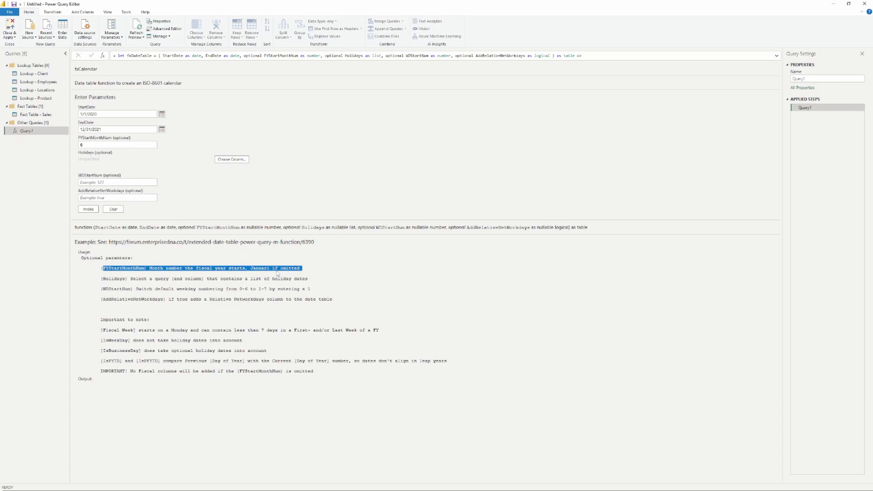
left_click(279, 273)
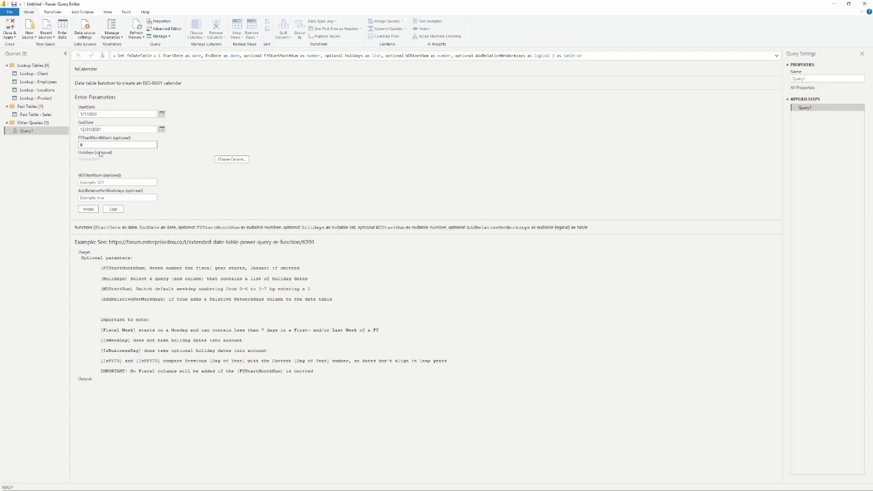
Step: Check the usage note on WDStartNum, leave that parameter empty and invoke the calendar function
left_click(116, 181)
left_click(124, 181)
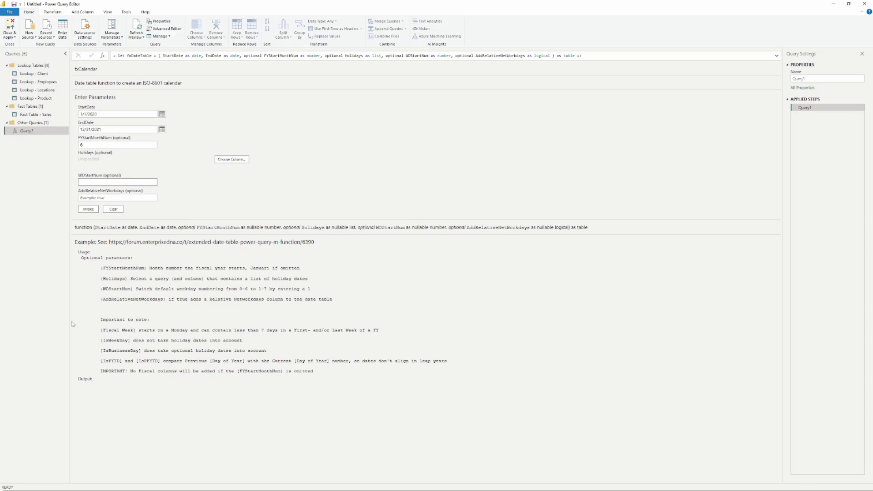
left_click_drag(136, 290, 313, 291)
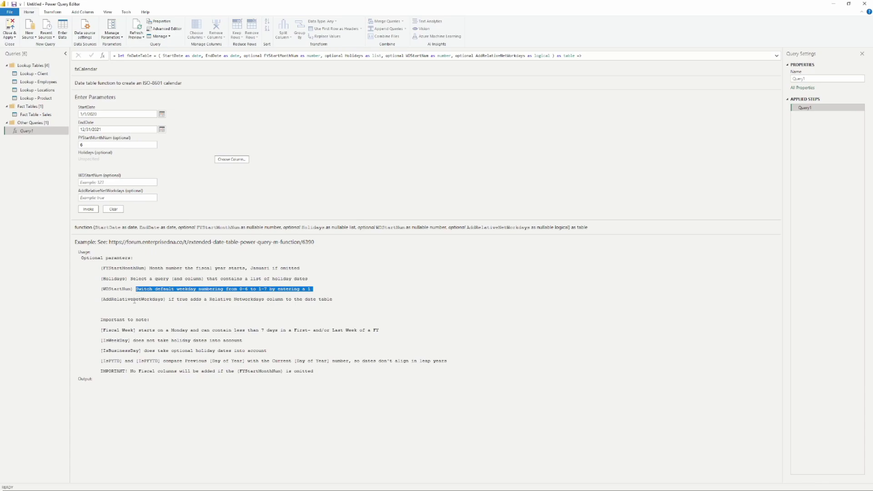
left_click(135, 300)
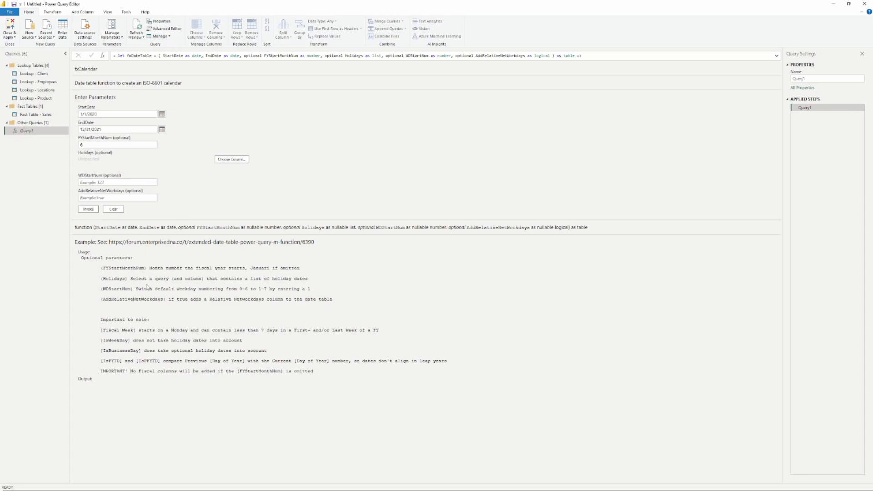
left_click(98, 182)
left_click(167, 189)
left_click(89, 209)
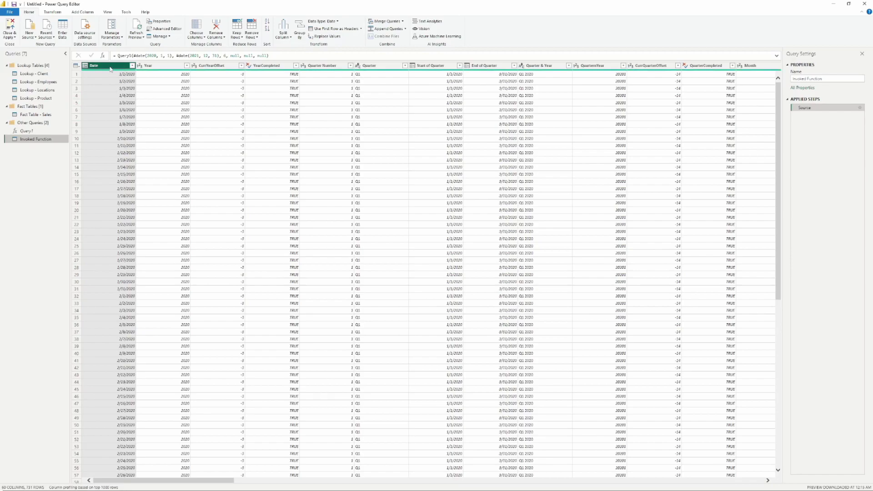
Step: Check the Date column's range of values in its filter list and look across the generated columns without filtering
left_click(132, 66)
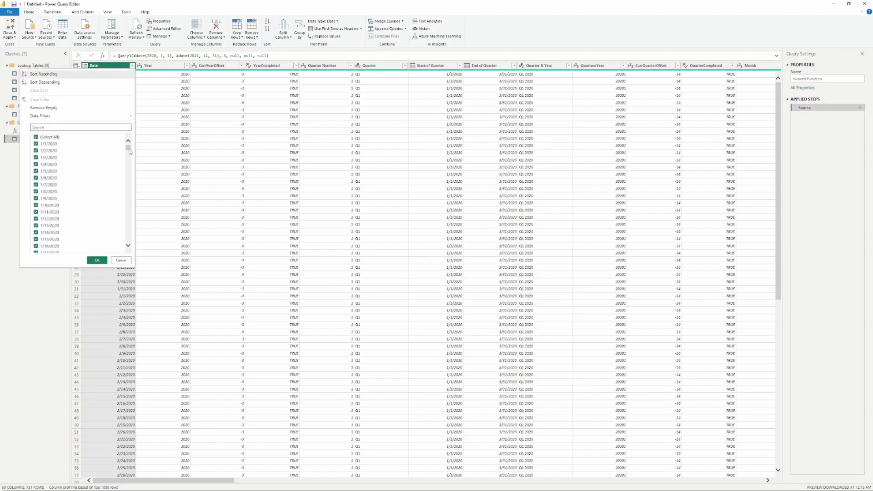
left_click_drag(128, 149, 128, 236)
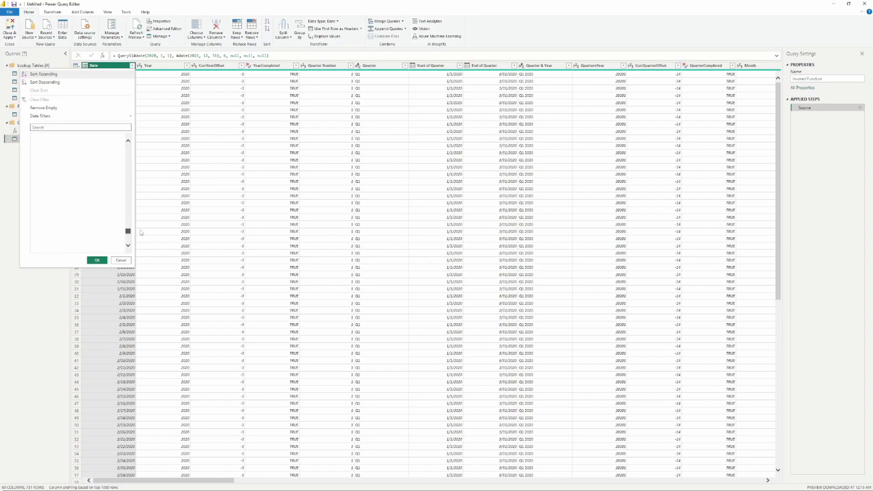
left_click(120, 261)
left_click_drag(181, 482, 717, 469)
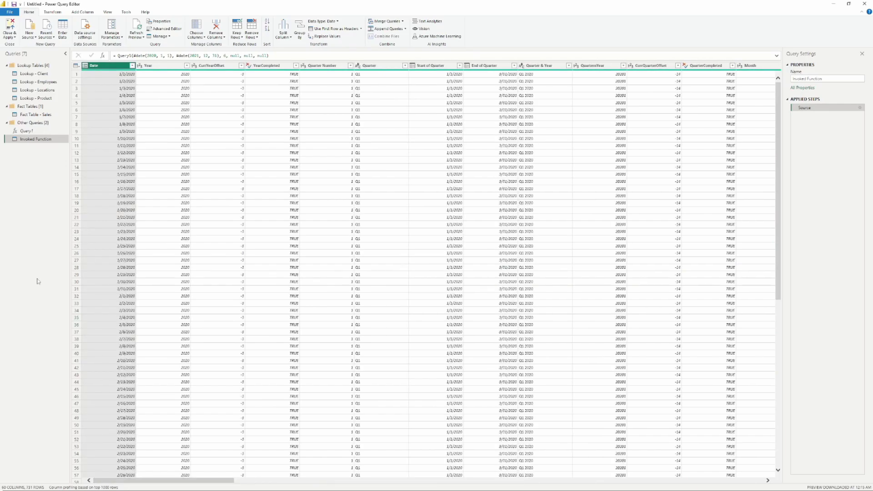
Step: Rename the Invoked Function query as Date Table
double_click(43, 139)
type("Date Table")
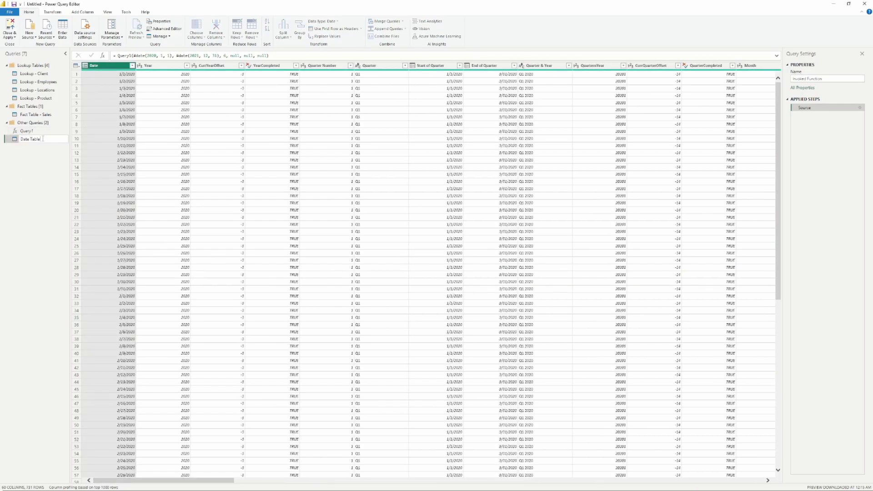
key("Return")
Step: Move Query1 and the Date Table query together into a new group named Date Table Function
left_click(42, 131)
right_click(42, 131)
key("Escape")
left_click(29, 138)
right_click(32, 136)
mouse_move(84, 165)
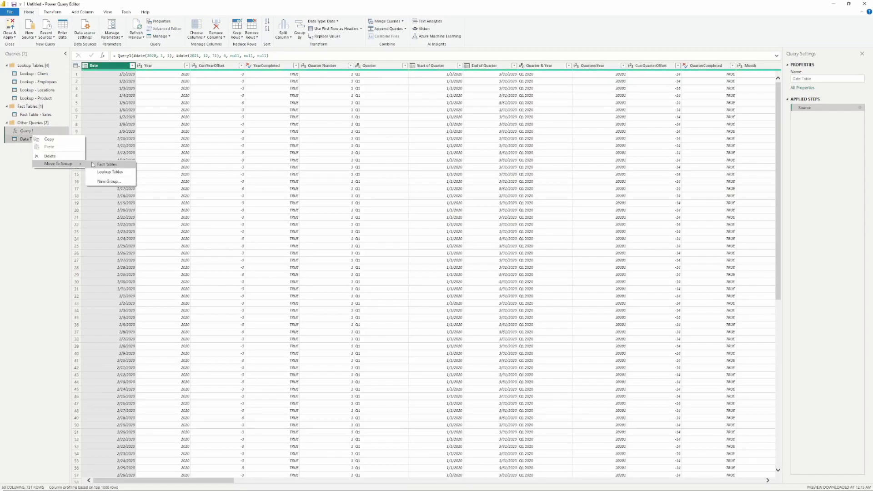
left_click(108, 181)
type("Date Table Function")
key("Return")
Step: Place the Date Table Function group above the Lookup Tables group and expand it
left_click_drag(22, 123, 34, 66)
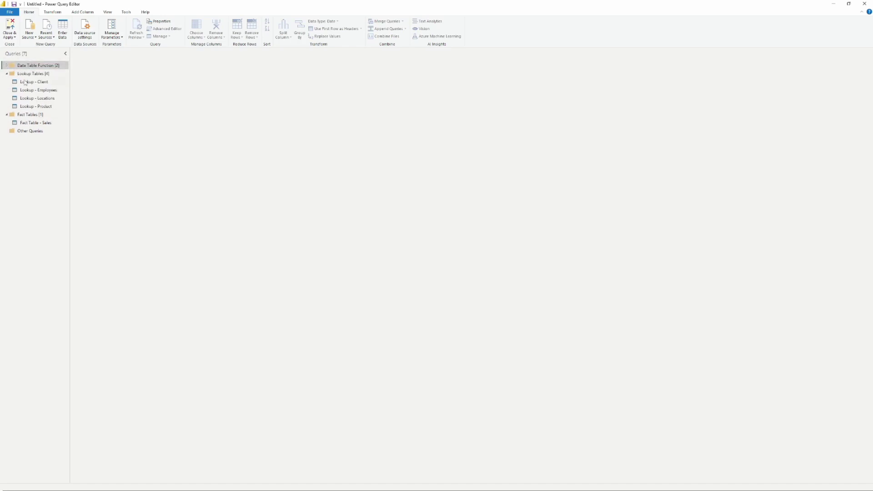
left_click(30, 74)
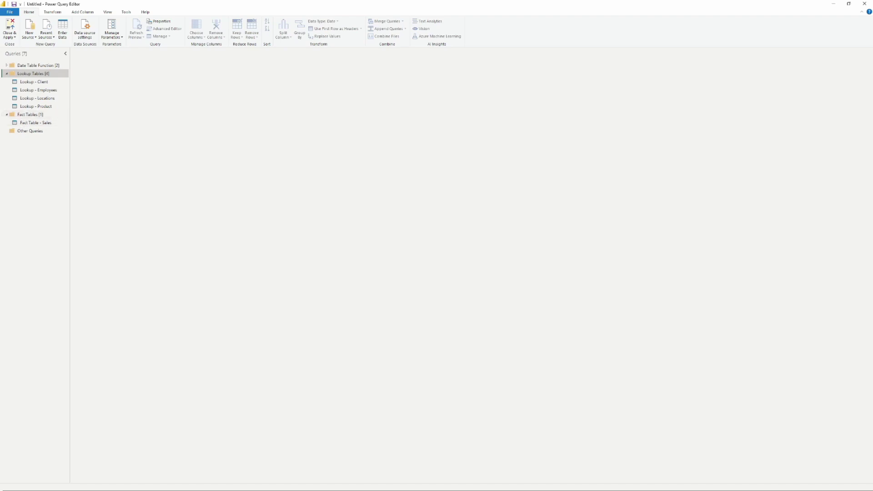
left_click(5, 67)
left_click(6, 66)
Step: View the Date Table query, then close the query editor and apply all changes to the report
left_click(26, 73)
left_click(29, 82)
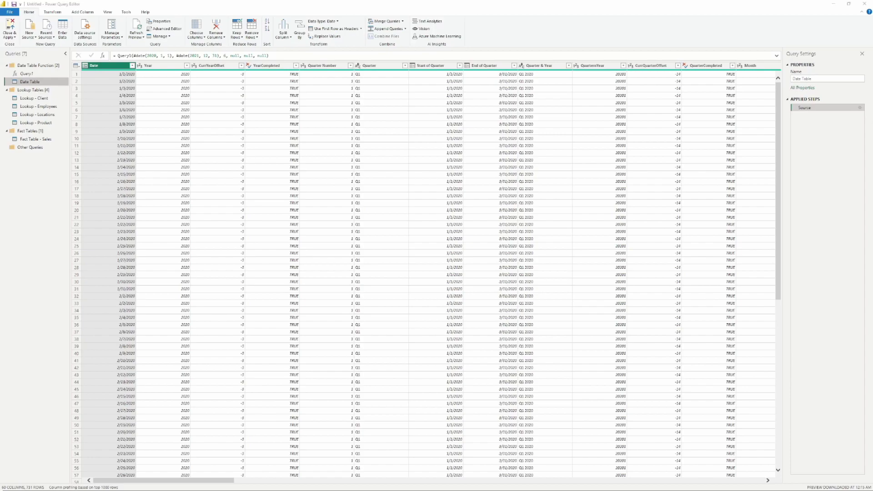
left_click(11, 24)
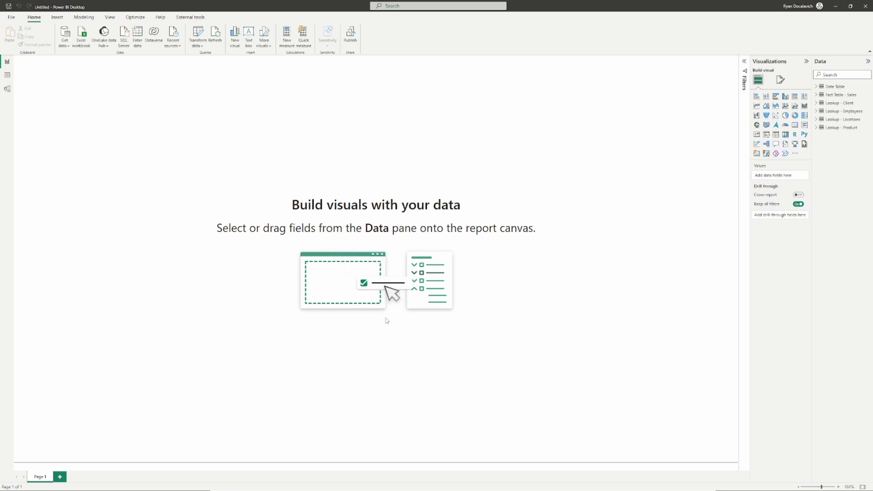
Step: Examine the fields of the loaded fact, lookup and date tables and open the model view
left_click(816, 127)
left_click(816, 119)
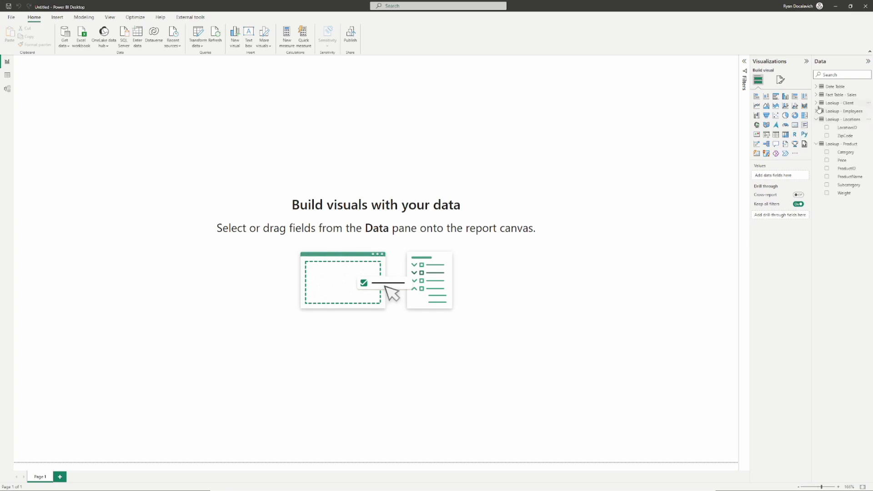
left_click(832, 103)
left_click(816, 102)
left_click(816, 95)
left_click(816, 86)
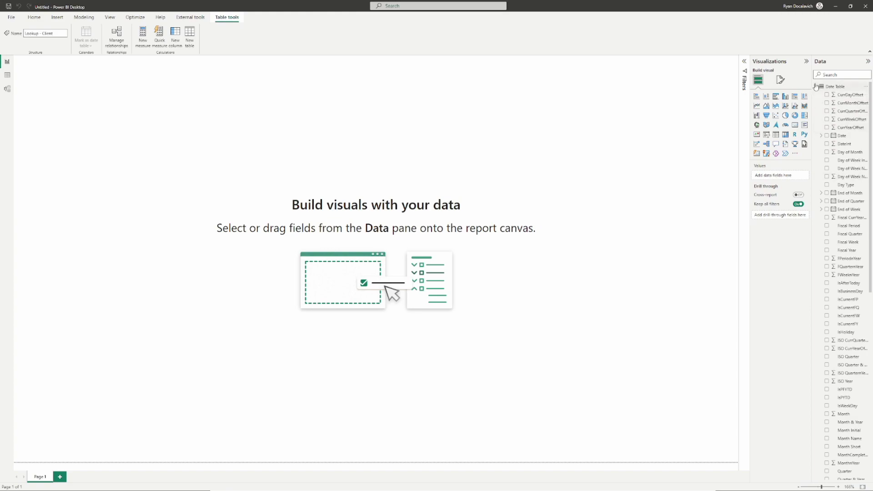
left_click(816, 87)
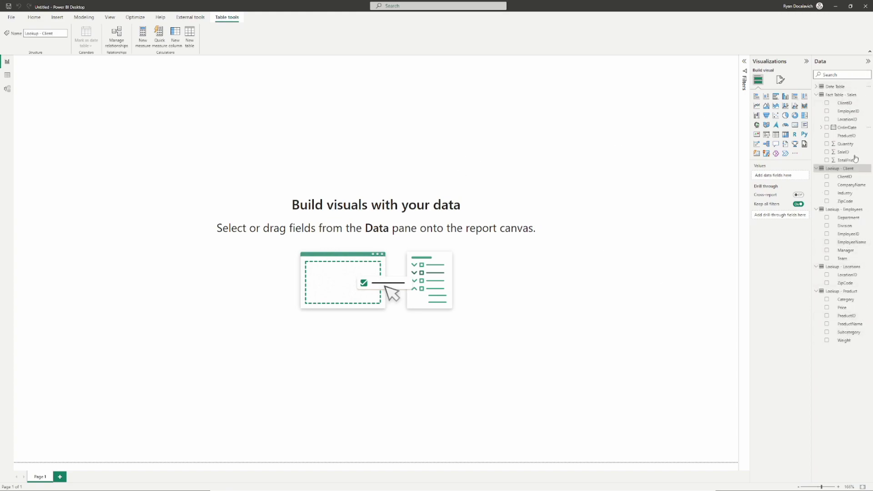
left_click(380, 160)
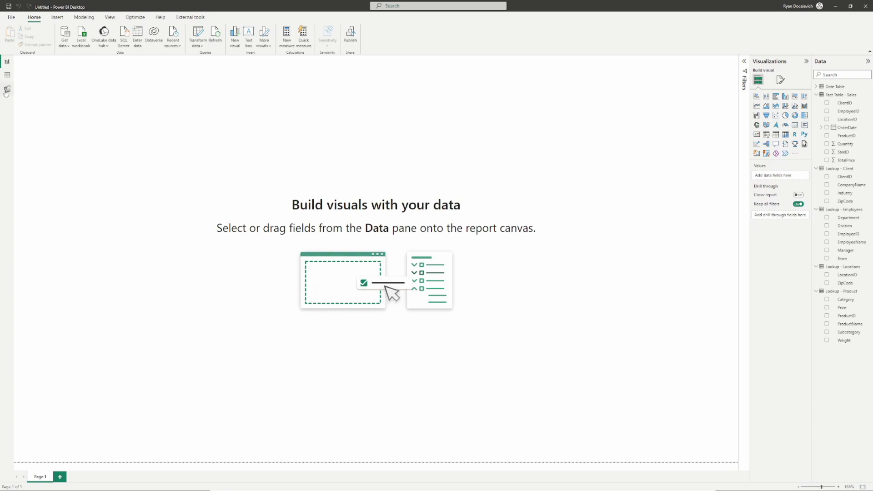
left_click(10, 91)
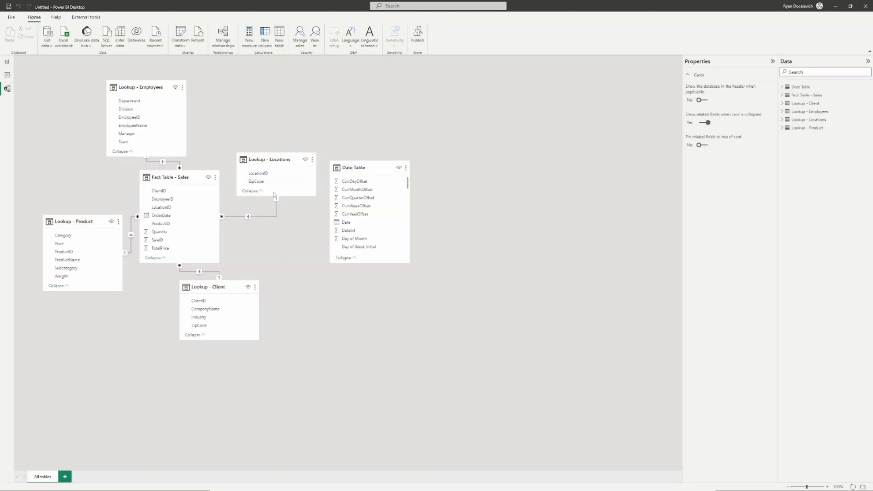
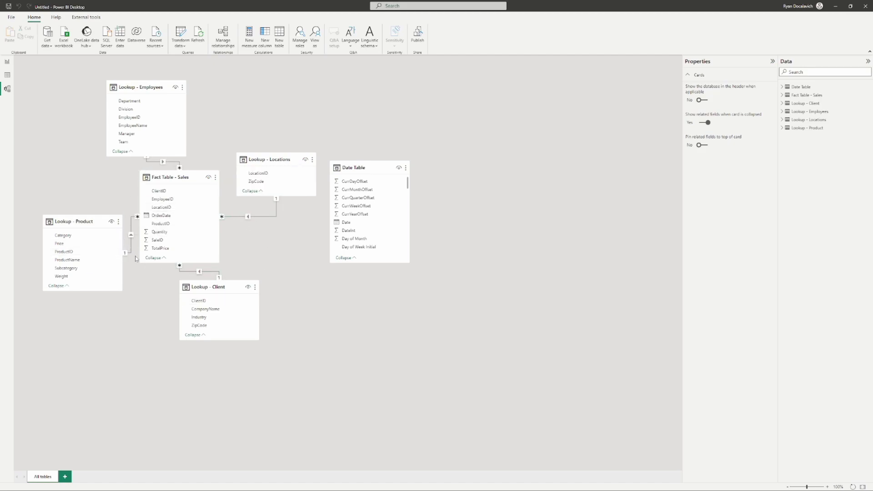
Step: Set the cross filter direction to Both for the LocationID relationship between Fact Table - Sales and Lookup - Locations and apply it
mouse_move(211, 174)
left_click(269, 217)
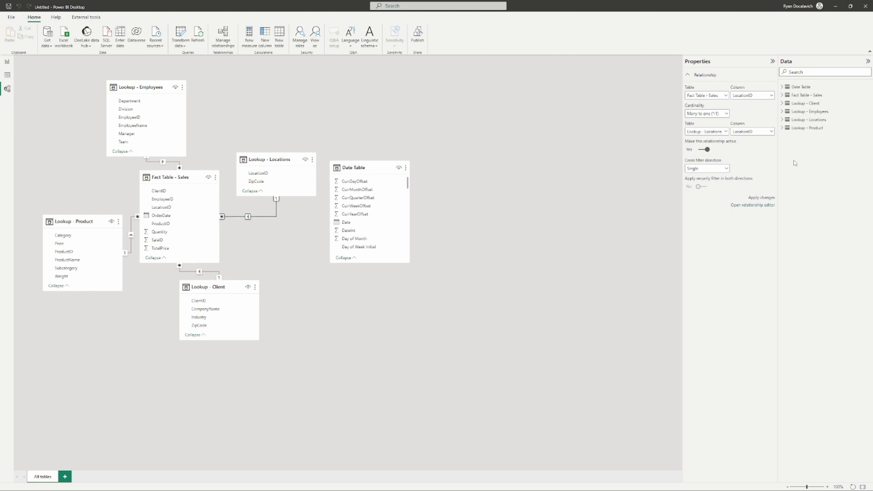
left_click(722, 169)
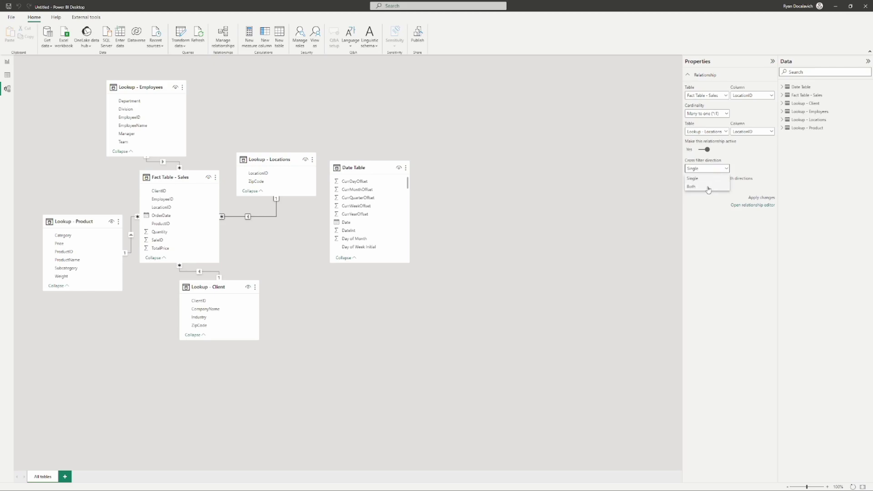
left_click(708, 188)
left_click(761, 198)
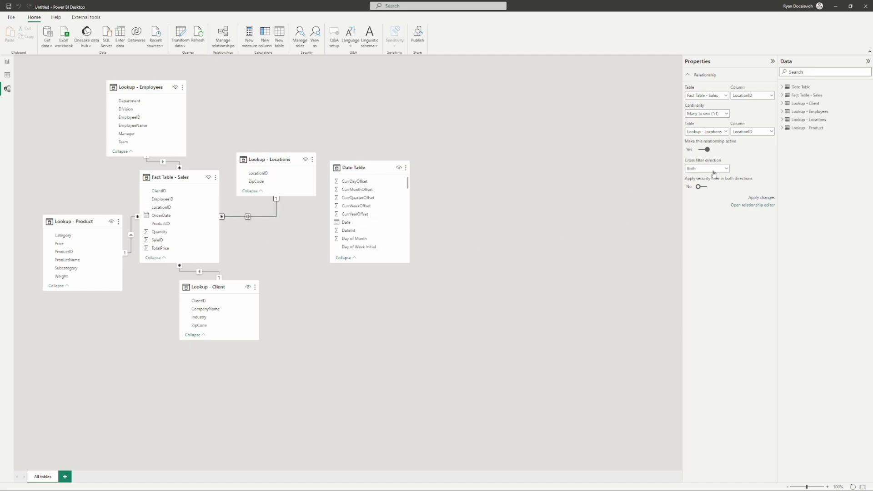
Step: Edit the Sales–Locations relationship to use the Single cross filter direction
double_click(258, 217)
left_click(457, 301)
left_click(456, 309)
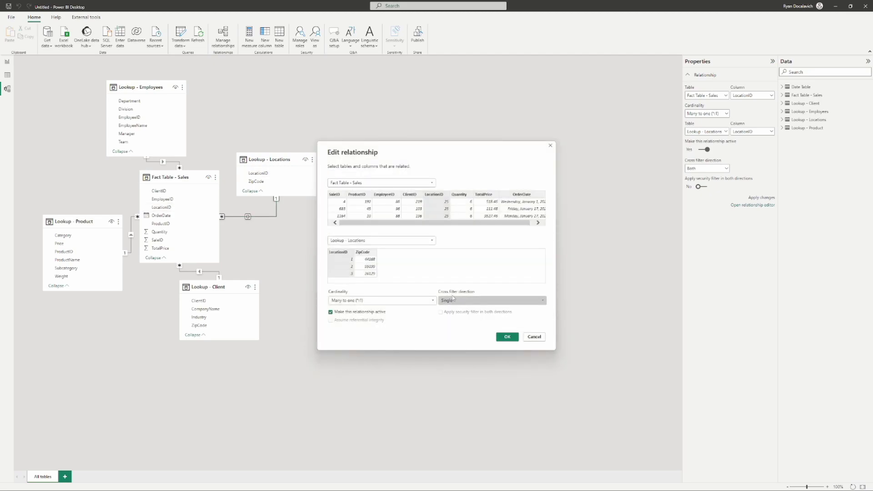
left_click(507, 336)
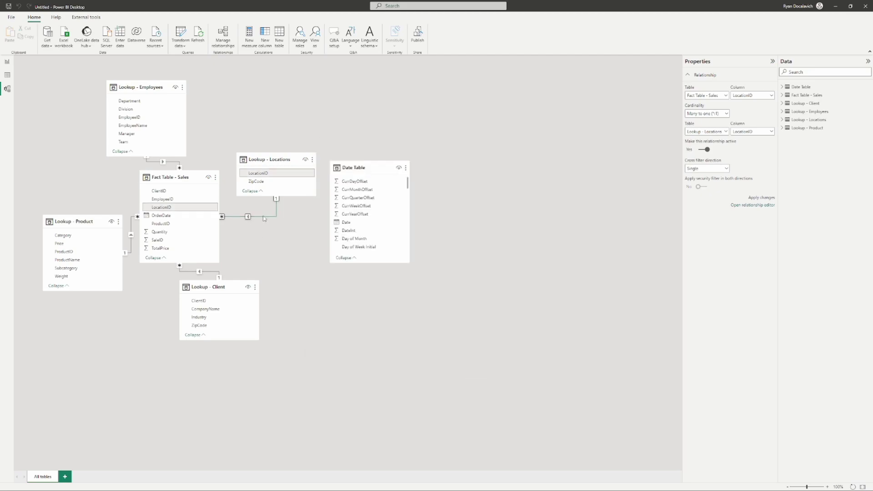
Step: Switch the Sales–Locations relationship's cross filter direction to Both
double_click(259, 217)
left_click(468, 300)
left_click(467, 315)
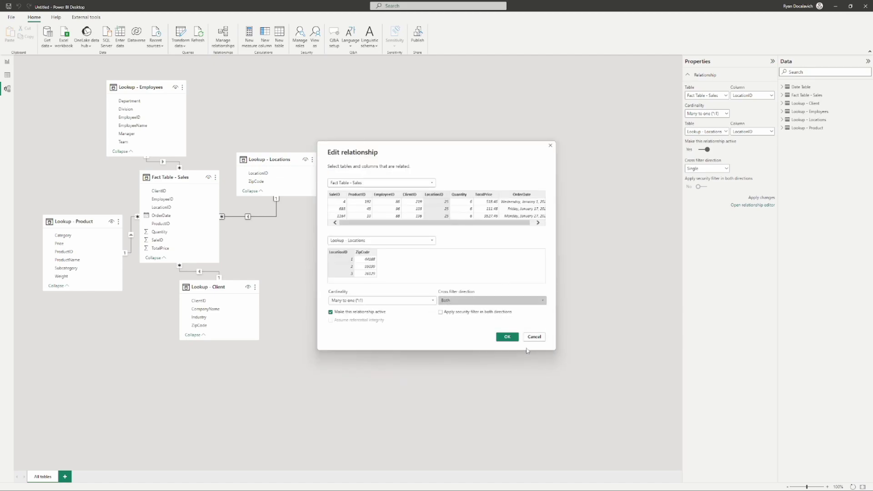
left_click(507, 336)
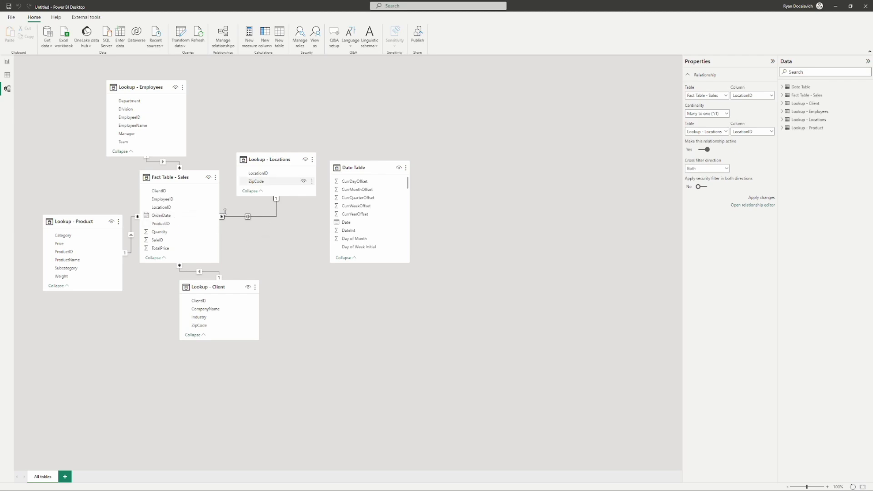
Step: Return the cross filter direction between Fact Table - Sales and Lookup - Locations to Single
double_click(265, 218)
left_click(478, 300)
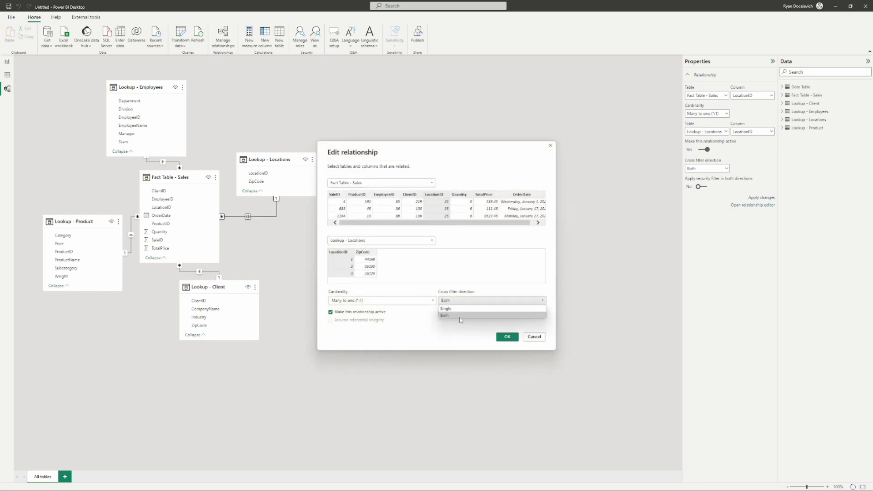
left_click(478, 323)
left_click(507, 336)
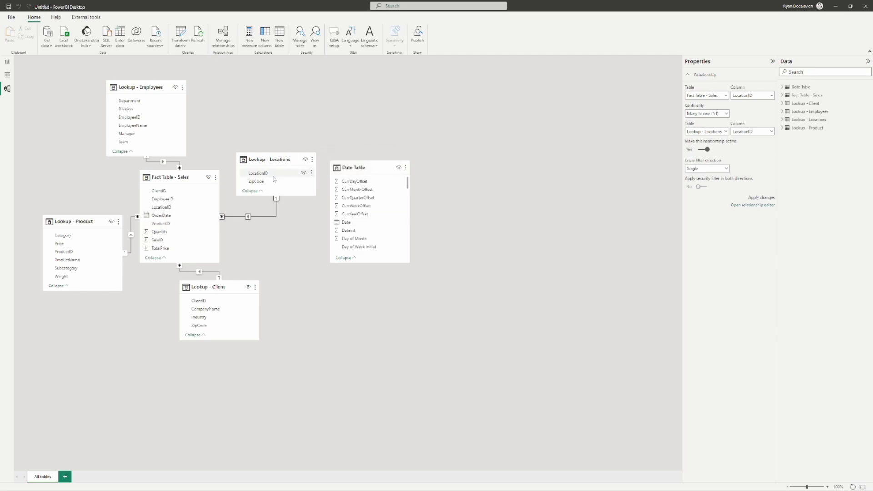
Step: Make the relationship between Fact Table - Sales and Lookup - Locations filter in both directions
double_click(261, 216)
left_click(528, 301)
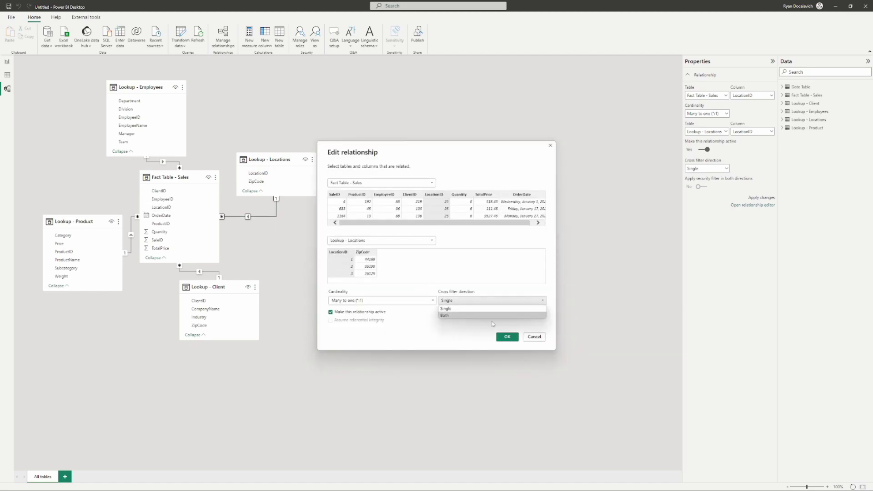
left_click(461, 312)
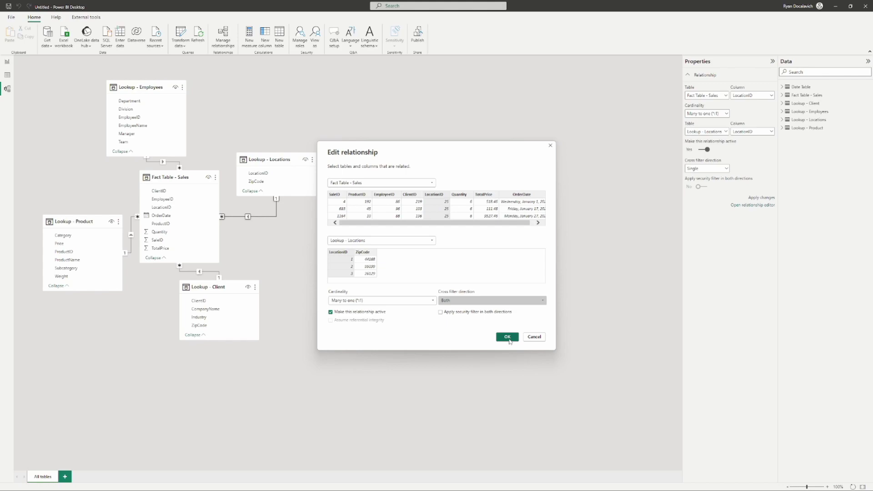
left_click(509, 340)
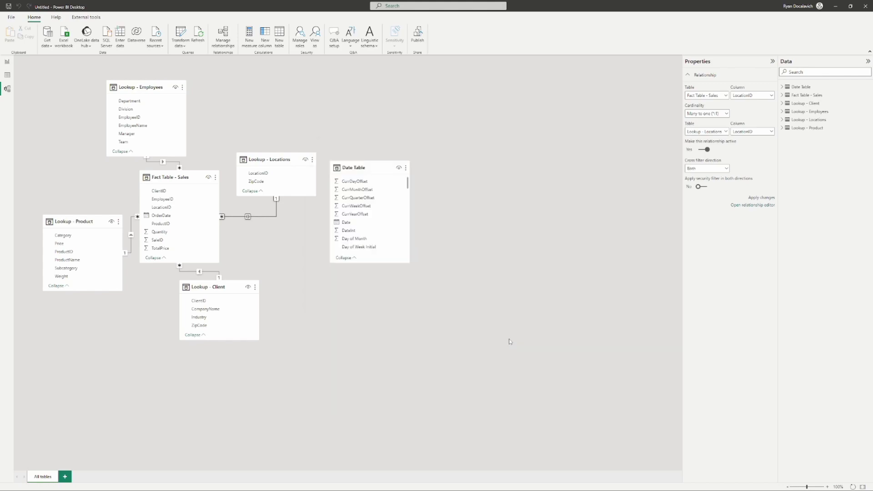
Step: Change the Sales–Locations relationship to Many to many, with Lookup - Locations filtering Fact Table - Sales in a single direction
double_click(275, 217)
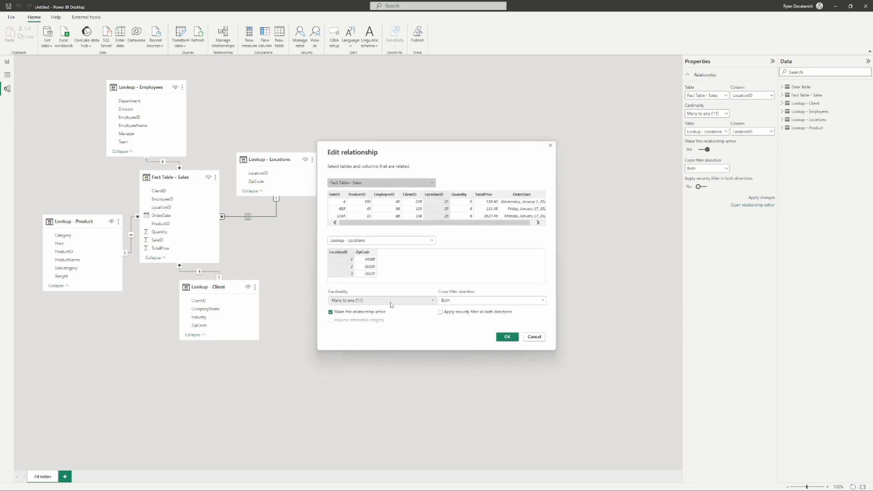
left_click(390, 303)
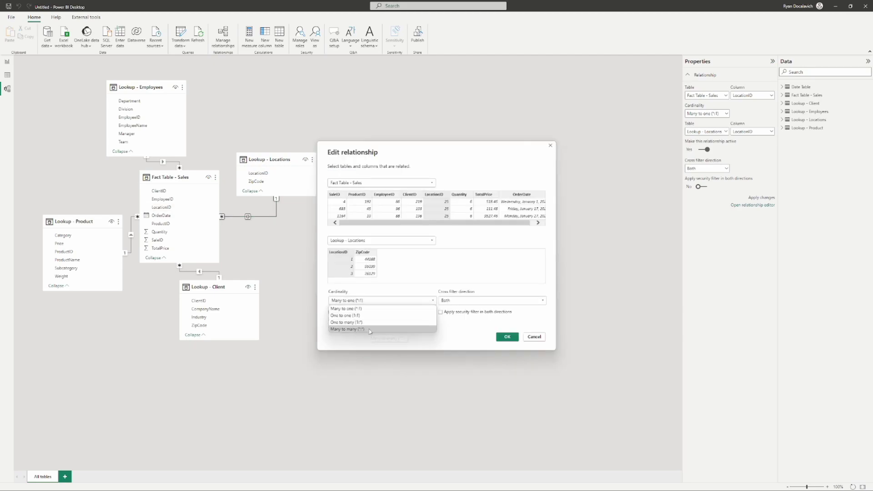
left_click(382, 330)
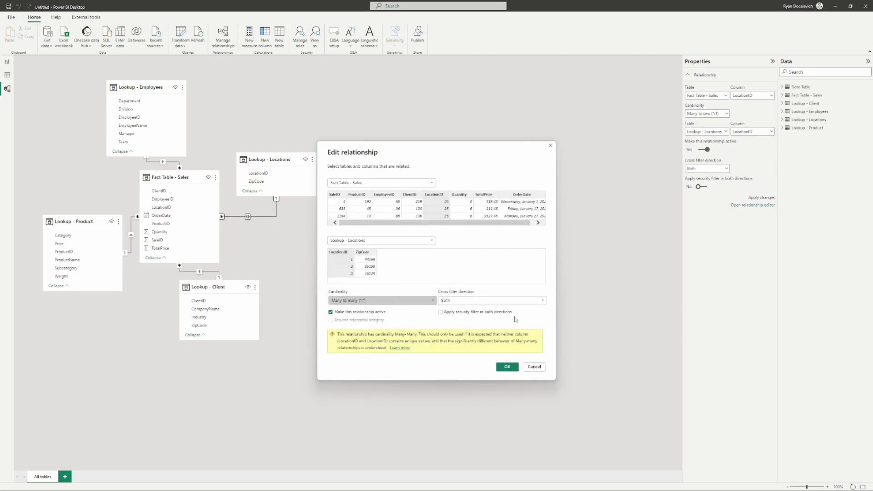
left_click(479, 304)
left_click(472, 310)
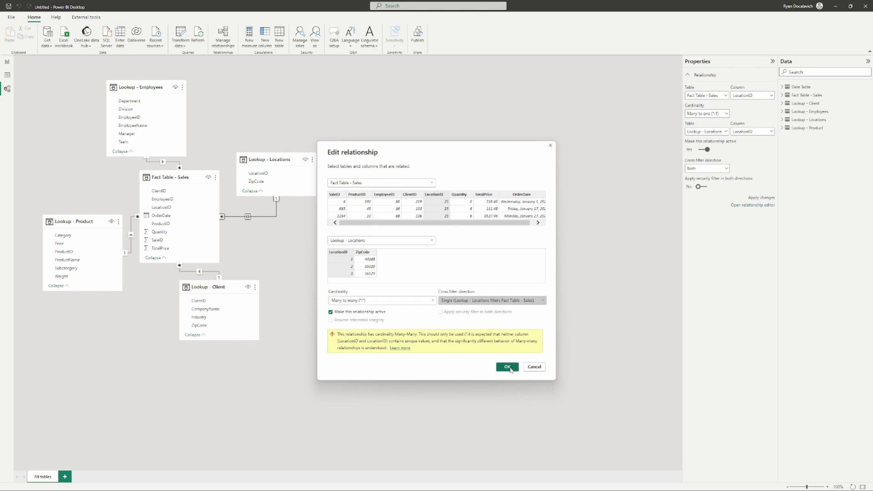
left_click(467, 300)
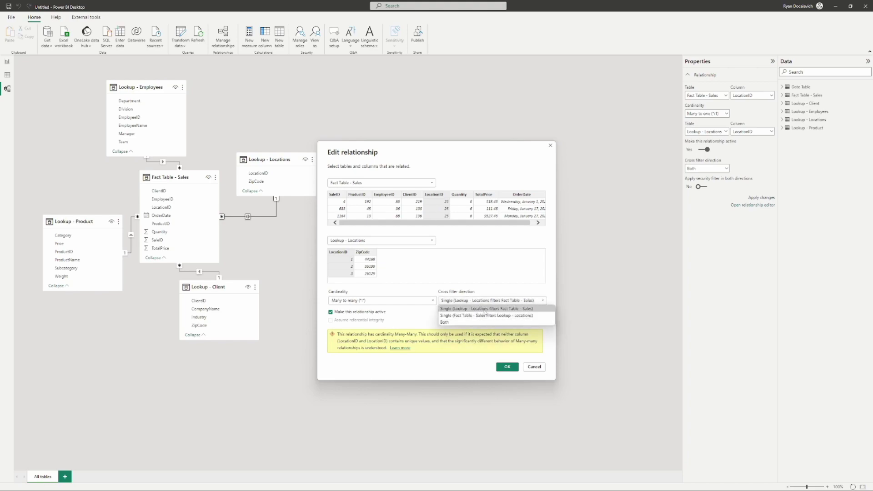
left_click(487, 309)
left_click(507, 366)
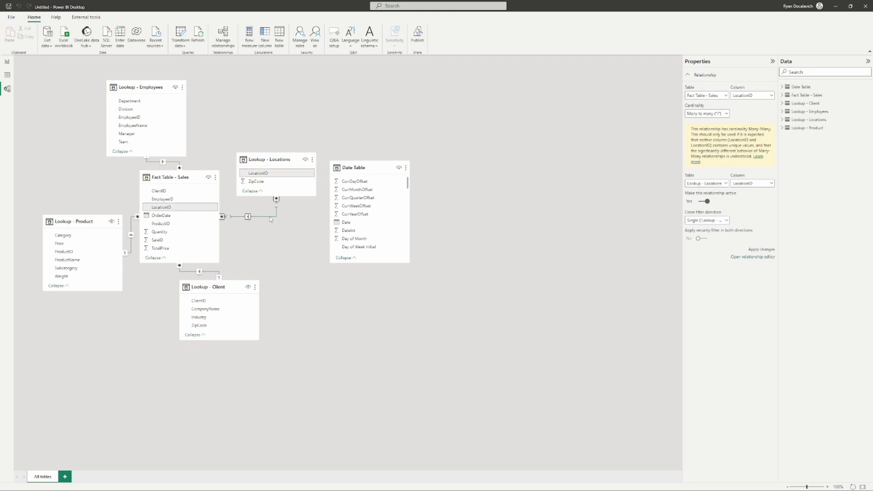
Step: Return the Sales–Locations relationship's cardinality to Many to one with the Single cross filter direction
double_click(270, 219)
left_click(411, 286)
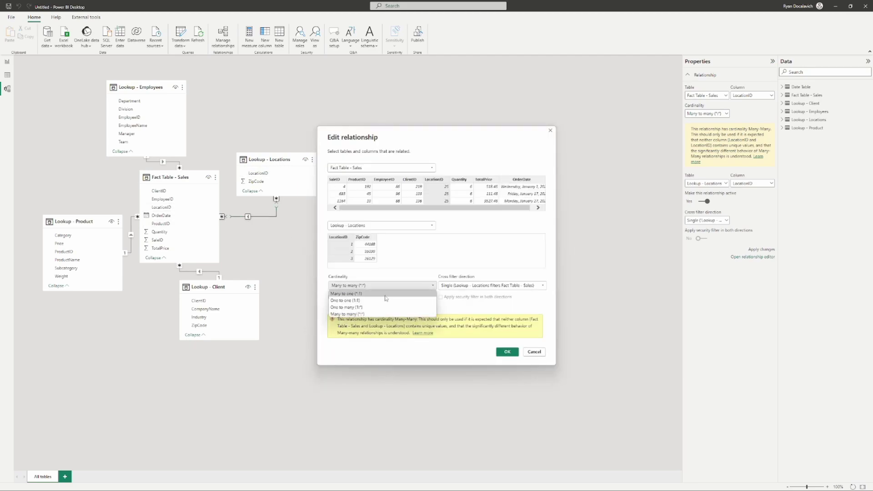
left_click(386, 294)
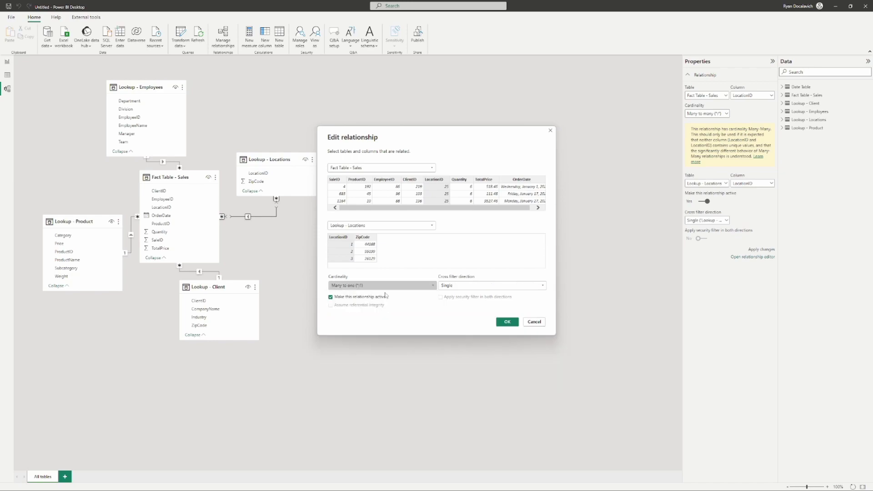
left_click(506, 322)
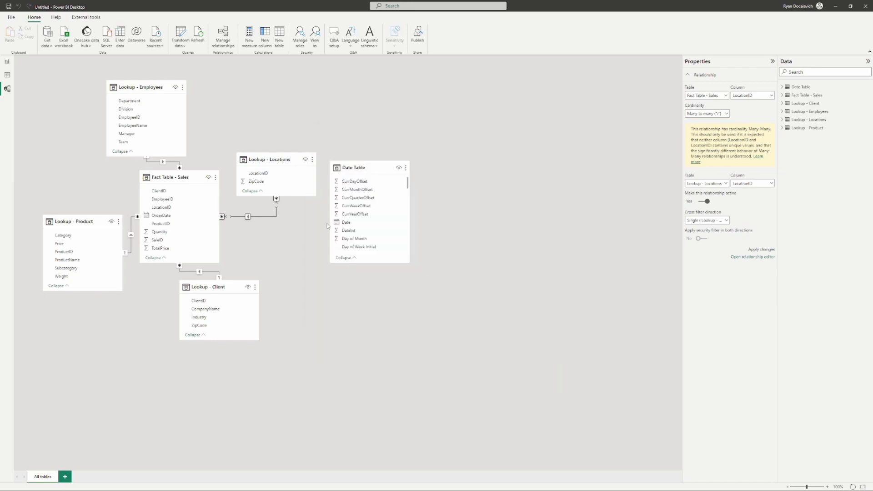
left_click(288, 236)
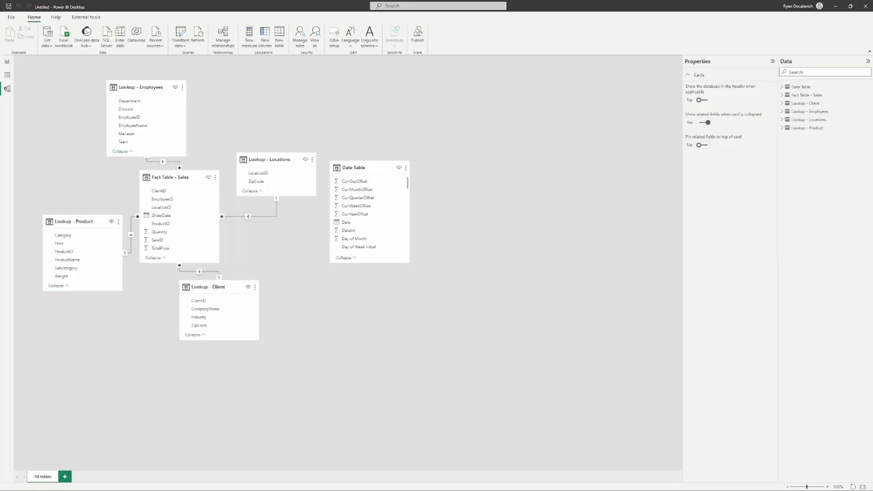
Step: Delete the relationships linking Fact Table - Sales to Lookup - Locations and to Lookup - Employees
left_click(263, 217)
right_click(264, 217)
left_click(277, 223)
left_click(476, 262)
right_click(166, 163)
left_click(174, 166)
left_click(476, 263)
Step: Delete the relationships linking Fact Table - Sales to Lookup - Product and to Lookup - Client
right_click(132, 236)
left_click(139, 240)
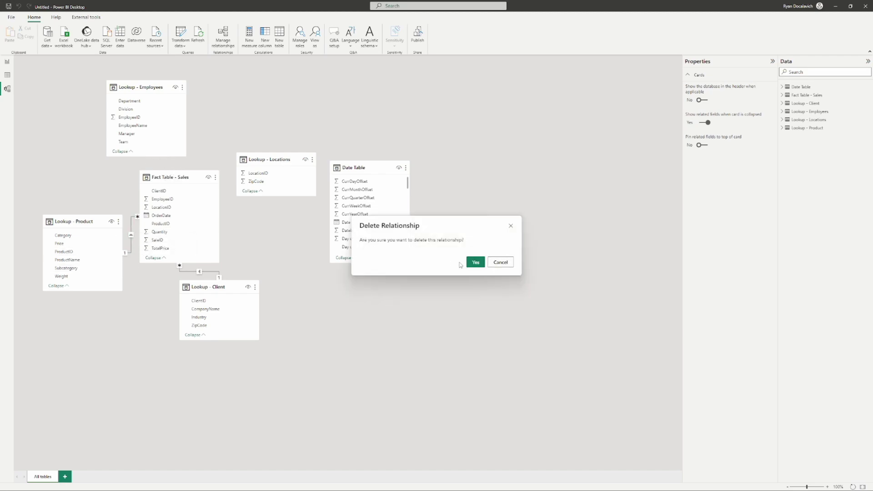
left_click(476, 263)
right_click(207, 271)
left_click(213, 274)
left_click(474, 262)
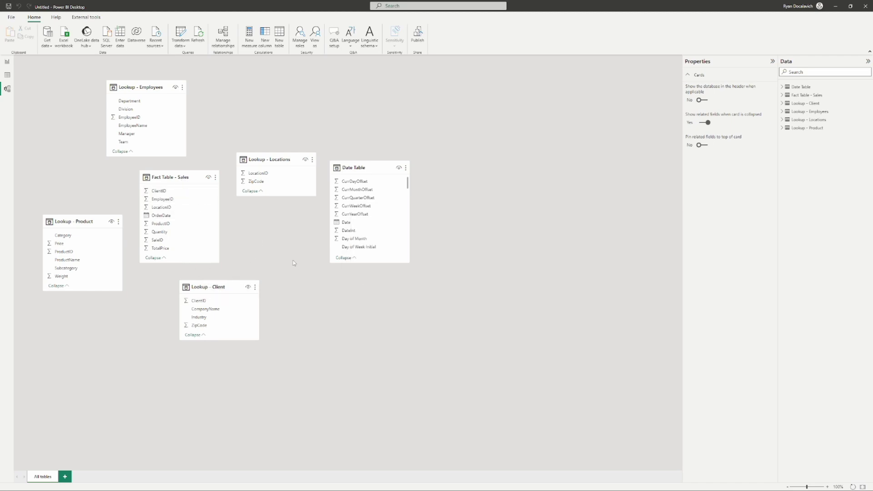
Step: Arrange Date Table, Employees, Product, Client and Locations in one row from left to right, with Fact Table - Sales below them
left_click_drag(179, 172, 373, 304)
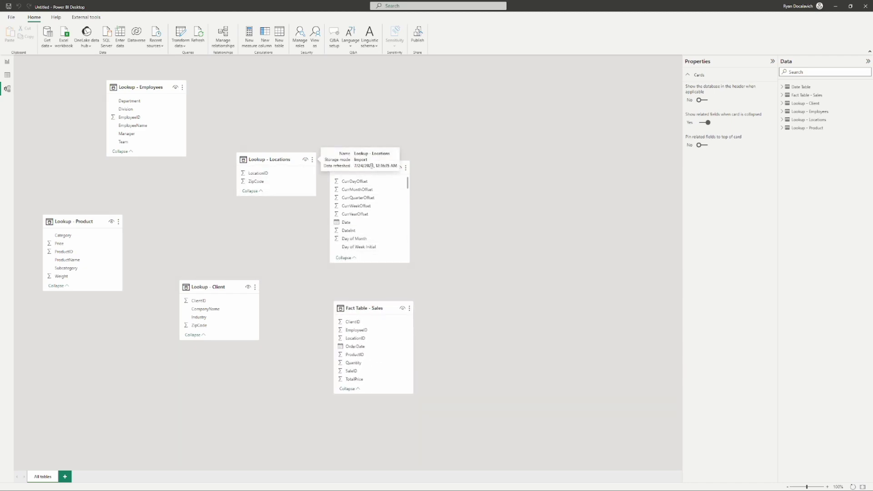
left_click_drag(371, 166, 539, 170)
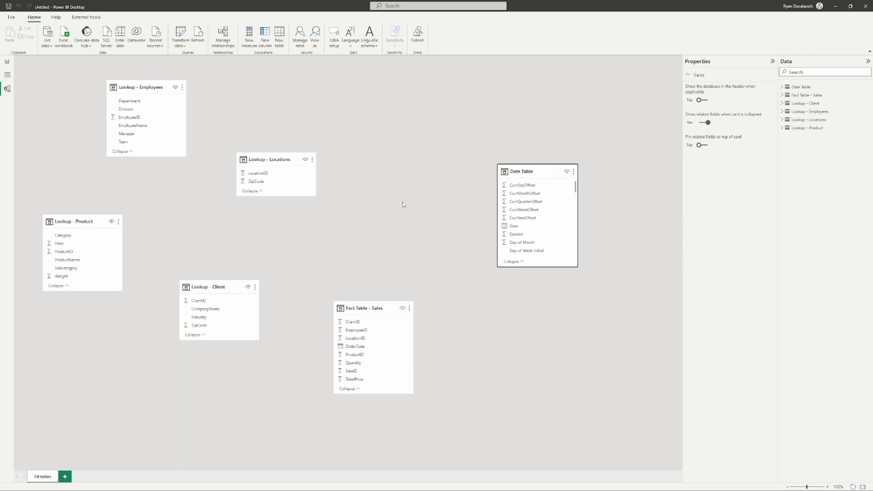
left_click_drag(278, 163, 444, 178)
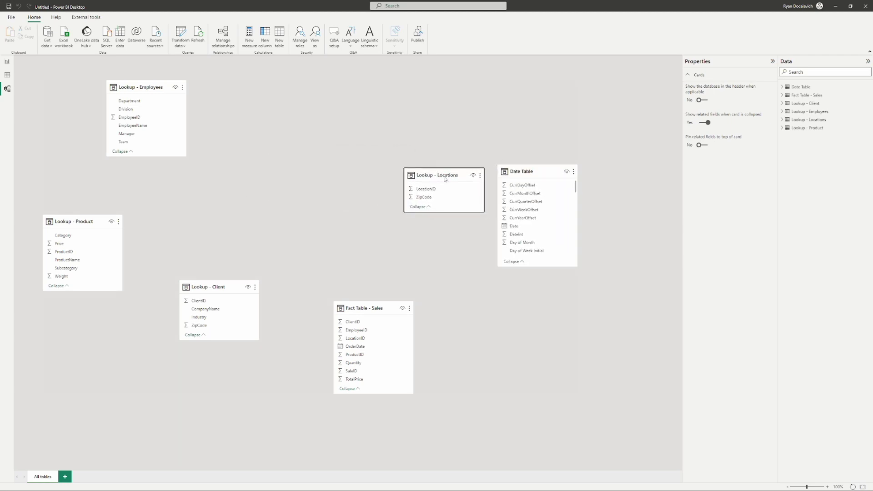
left_click_drag(215, 288, 354, 175)
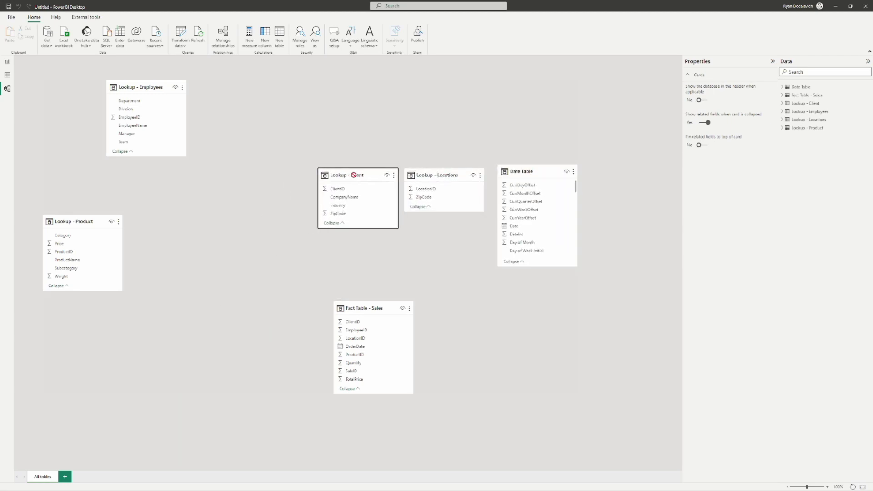
left_click_drag(84, 221, 274, 178)
left_click_drag(131, 87, 175, 177)
left_click(562, 352)
left_click_drag(532, 173, 94, 176)
Step: Shift the four lookup tables together to the right so they sit apart from Date Table above Fact Table - Sales
left_click(194, 176)
left_click(266, 177, "ctrl")
left_click(424, 175, "ctrl")
left_click(329, 175, "ctrl")
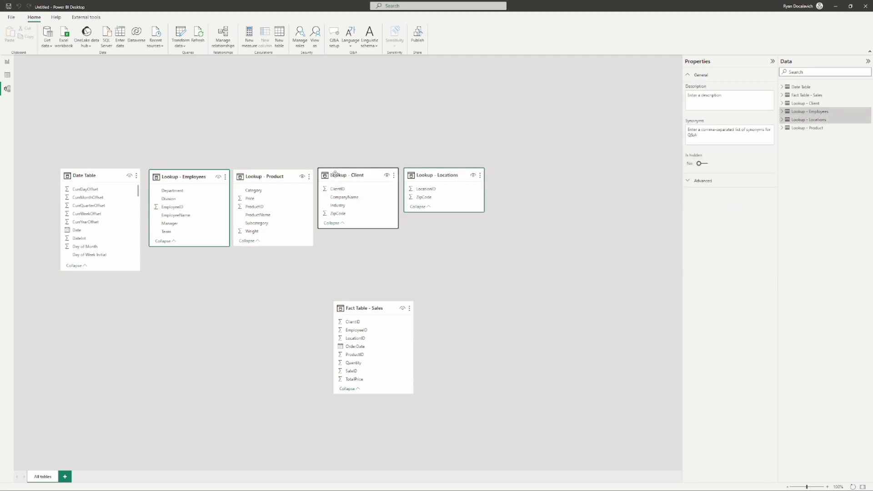
left_click(267, 177, "ctrl")
left_click_drag(267, 178, 342, 180)
left_click(504, 300)
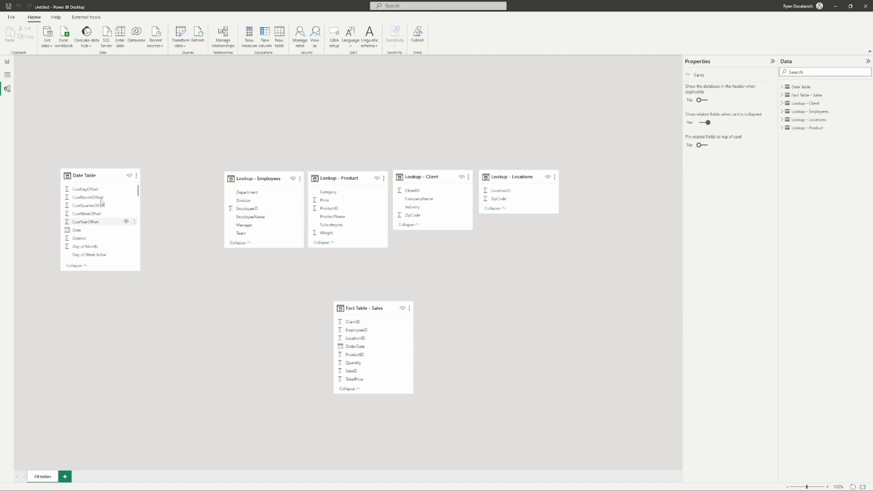
Step: Examine the rows of Fact Table - Sales in the table view and return to the model diagram
left_click(7, 75)
left_click(821, 95)
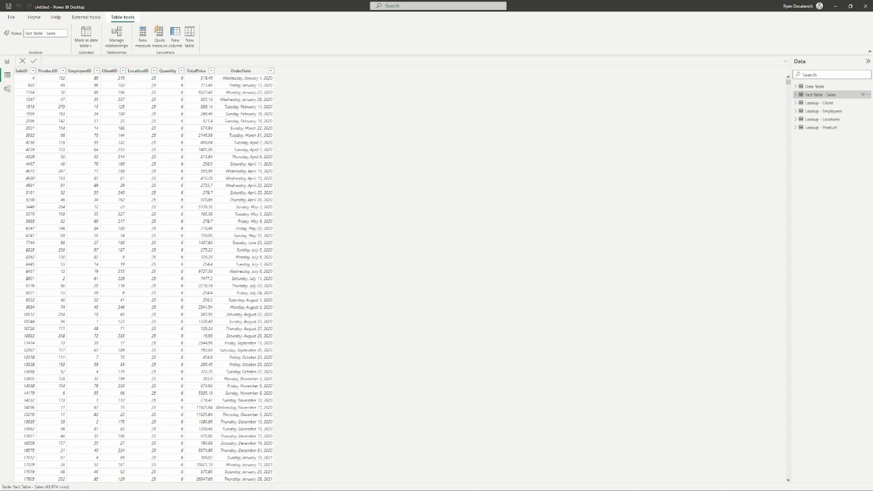
left_click(6, 88)
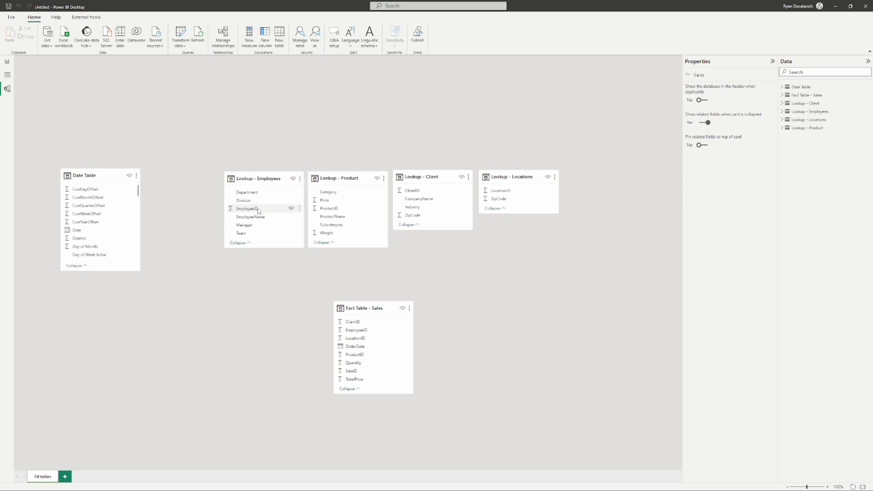
Step: Relate the EmployeeID, ProductID, ClientID and LocationID columns of the lookup tables to their matching columns in Fact Table - Sales
mouse_move(259, 210)
left_mouse_down()
mouse_move(216, 267)
mouse_move(229, 220)
mouse_move(262, 210)
mouse_move(215, 218)
mouse_move(334, 291)
mouse_move(373, 304)
mouse_move(364, 306)
mouse_move(441, 303)
mouse_move(422, 347)
mouse_move(361, 337)
mouse_move(368, 334)
left_mouse_up()
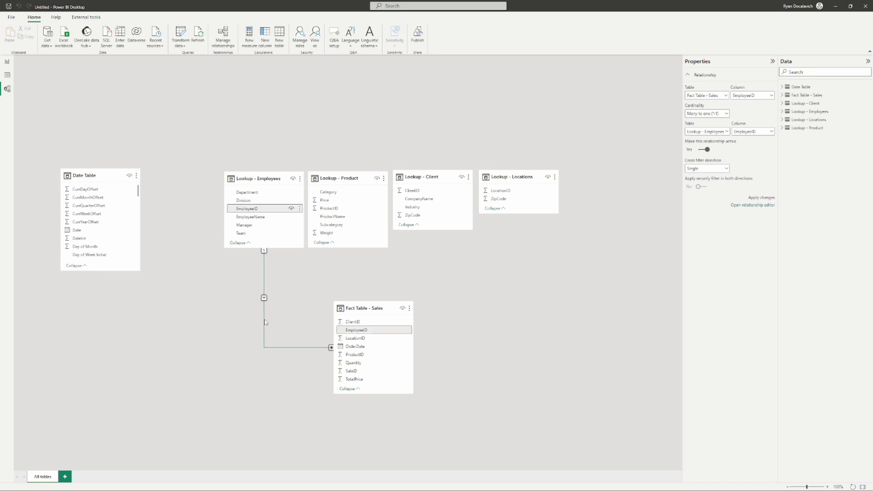
left_click_drag(329, 208, 359, 355)
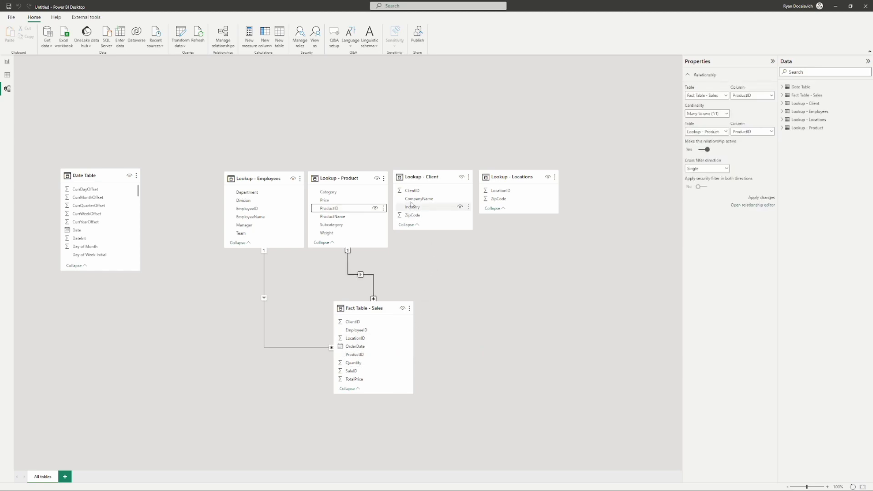
left_click_drag(412, 191, 389, 327)
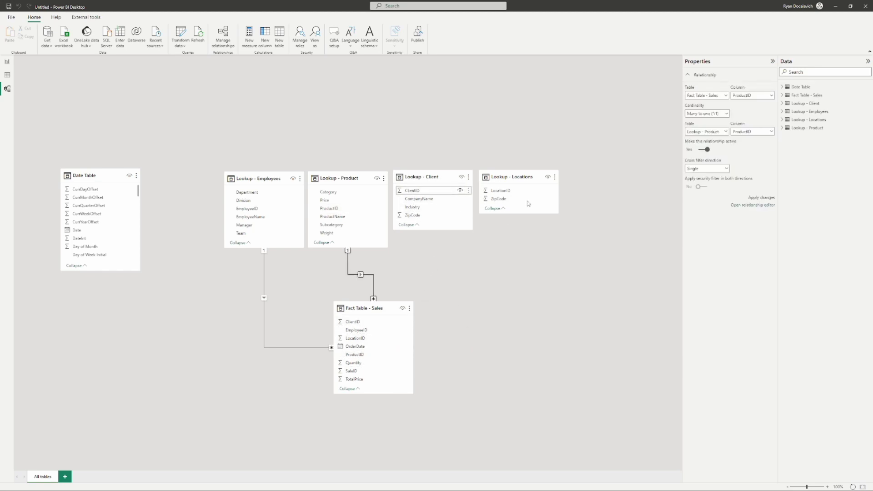
left_click_drag(500, 191, 366, 339)
left_click(562, 359)
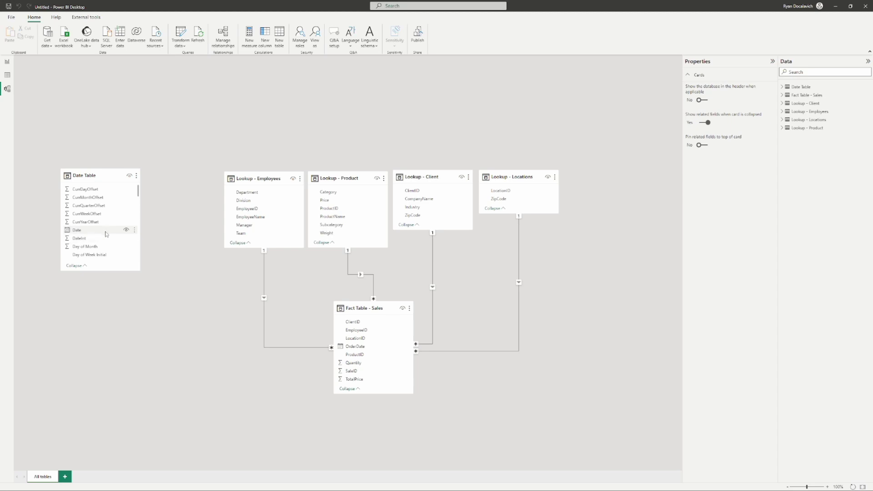
Step: Relate Date in Date Table to OrderDate in Fact Table - Sales, and move Date Table closer to the lookup tables
left_click_drag(88, 233, 354, 347)
left_click(206, 316)
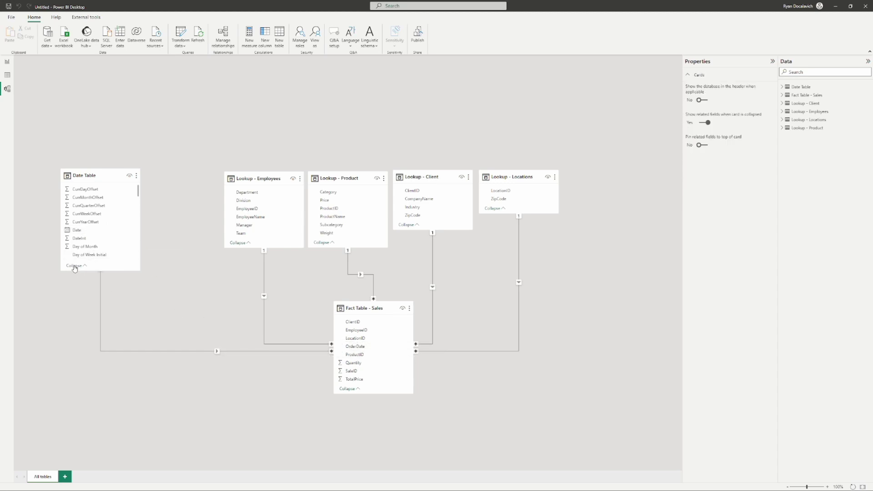
left_click_drag(89, 172, 151, 179)
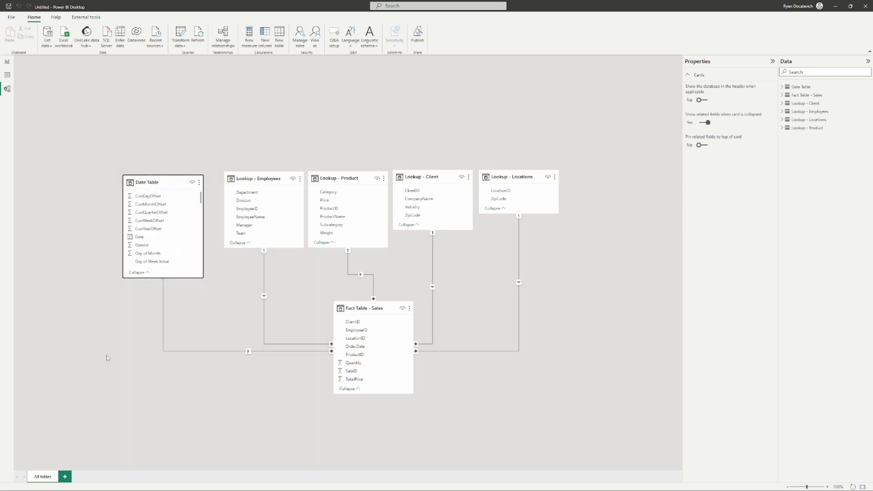
Step: Collapse the cards of Date Table, the four lookup tables and Fact Table - Sales
left_click(137, 272)
left_click(237, 242)
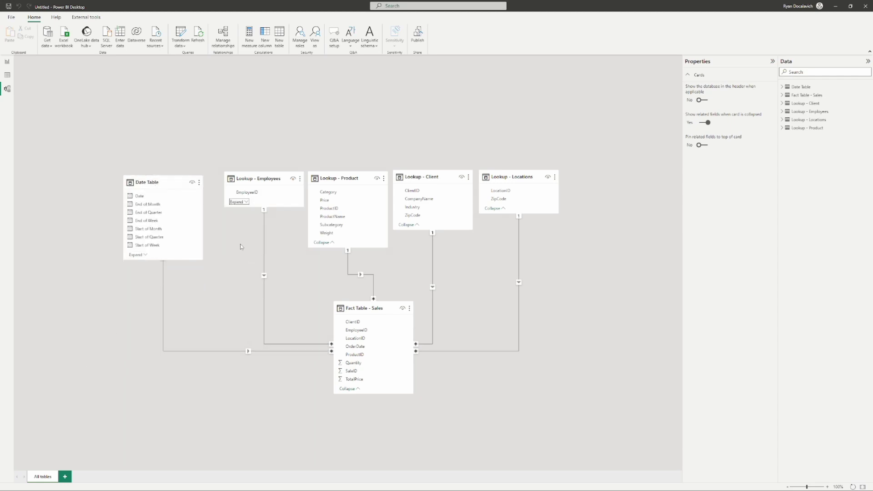
left_click(321, 242)
left_click(408, 224)
left_click(493, 208)
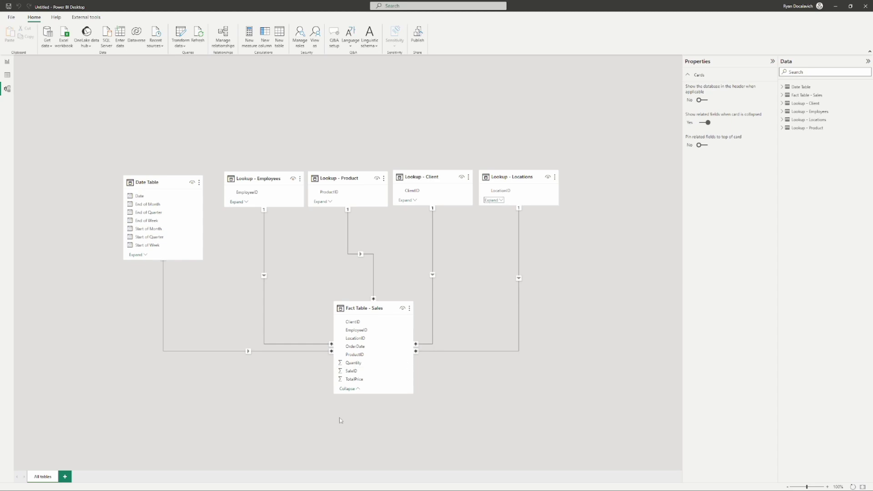
left_click(348, 389)
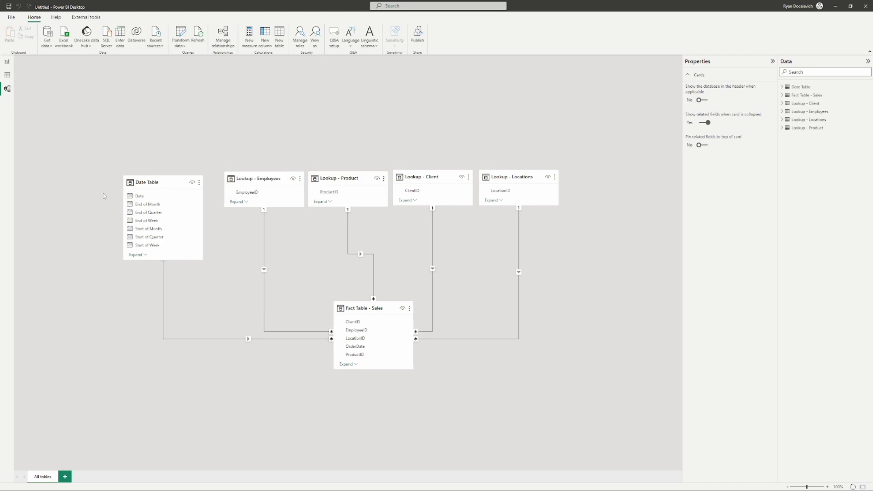
Step: Move Date Table above and to the left of the lookup row, and reposition Fact Table - Sales beneath the lookup tables
left_click_drag(150, 182, 66, 87)
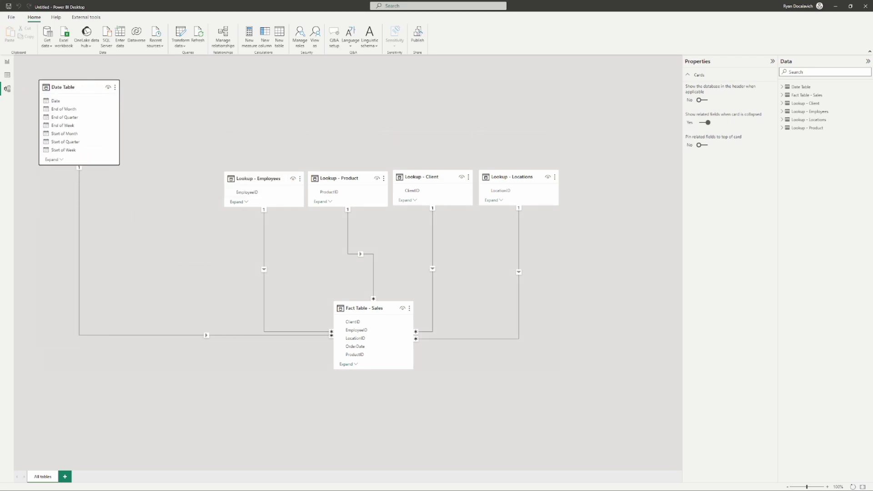
left_click(218, 103)
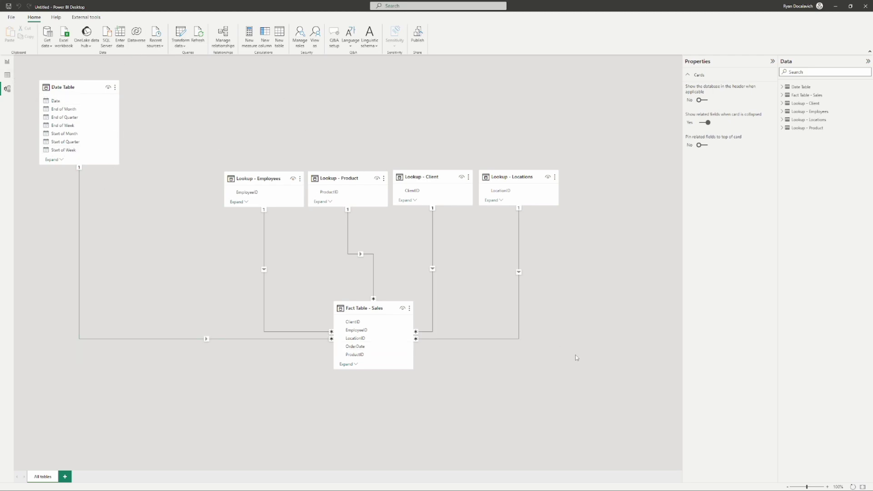
left_click(349, 305)
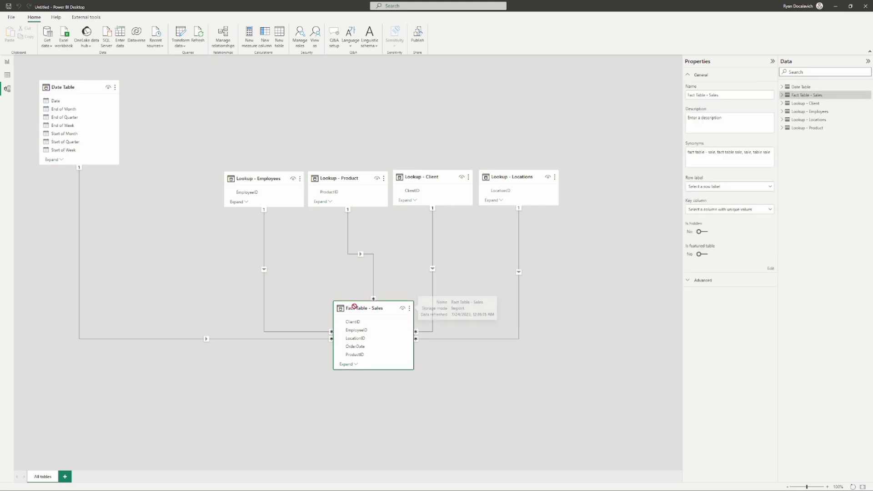
left_click_drag(350, 306, 604, 374)
scroll(513, 209, "up", 4)
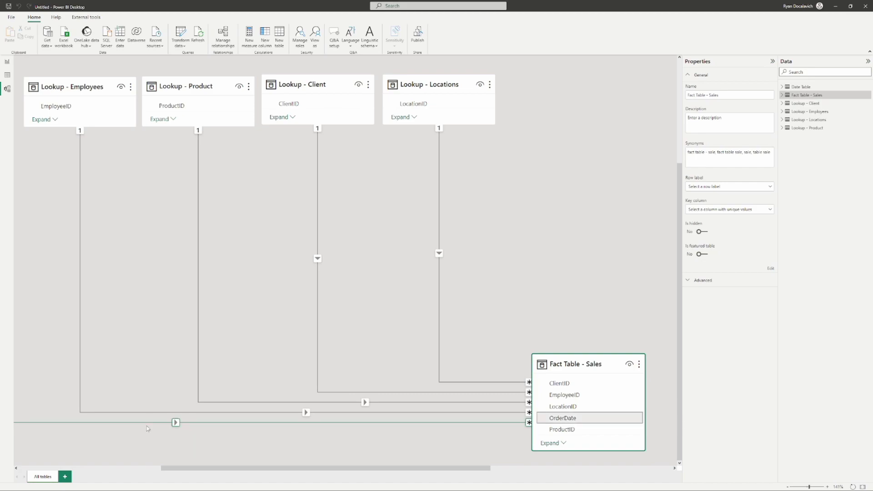
left_click_drag(587, 361, 173, 397)
scroll(245, 358, "down", 1)
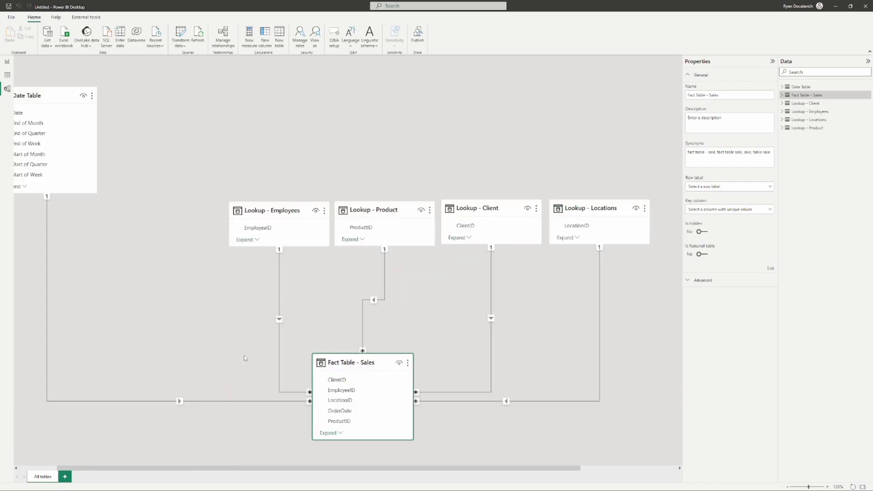
scroll(260, 369, "down", 1)
left_click(331, 269)
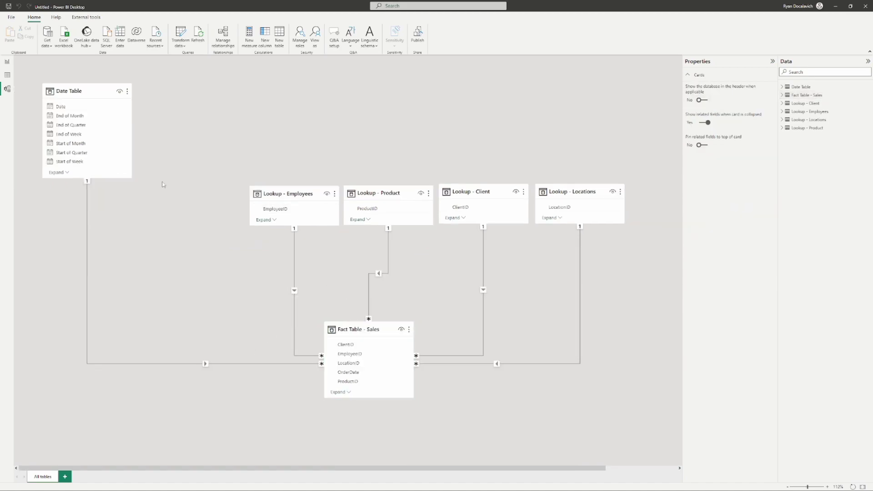
left_click(73, 92)
left_click(184, 195)
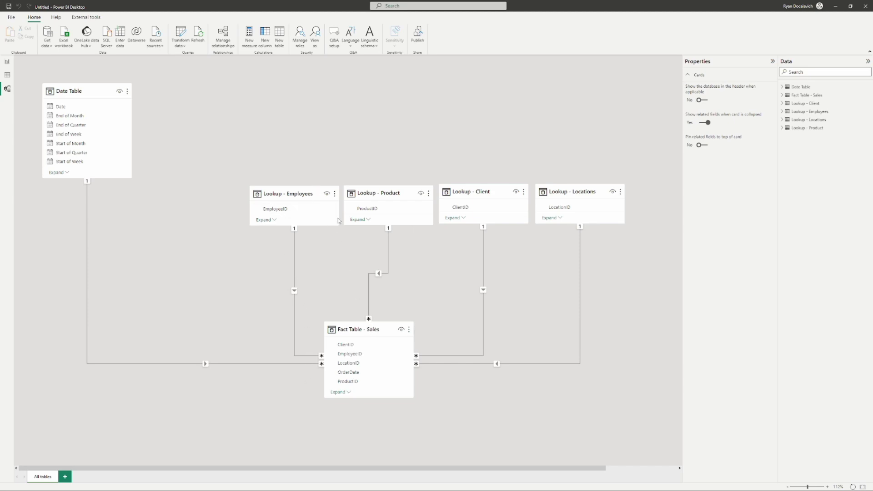
left_click(294, 192)
left_click(292, 177)
left_click(292, 195)
left_click(223, 166)
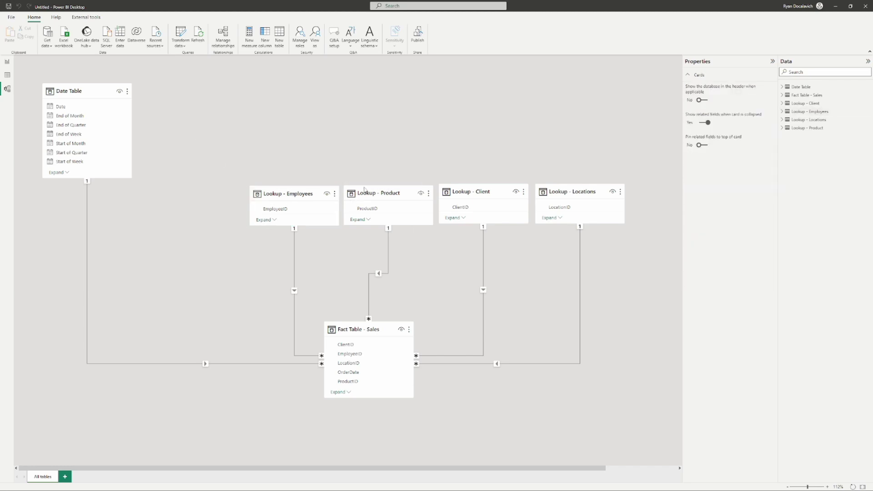
Step: Move Lookup - Product out of the lookup row and back, and line up the four lookup tables above Fact Table - Sales
left_click_drag(402, 193, 210, 119)
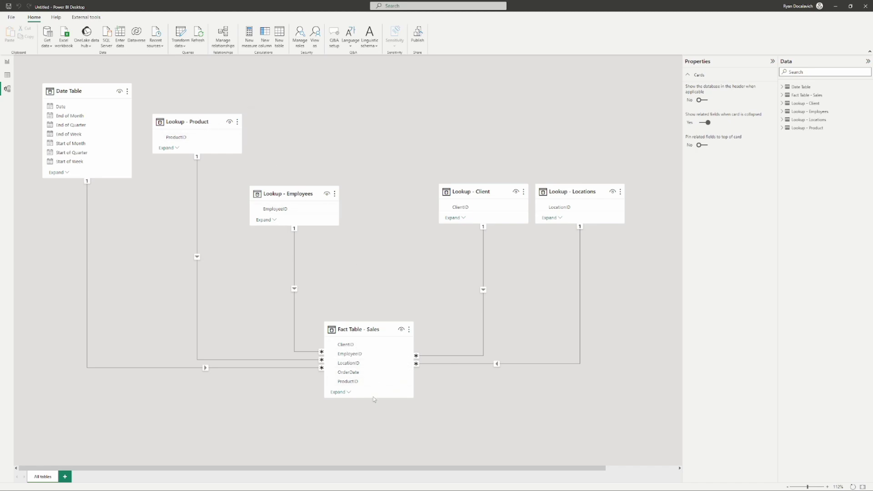
left_click_drag(223, 117, 405, 189)
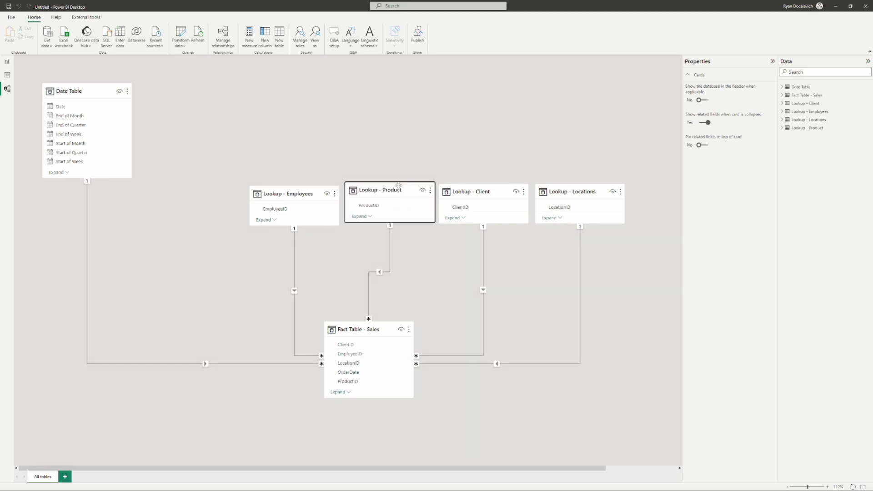
left_click_drag(289, 192, 285, 189)
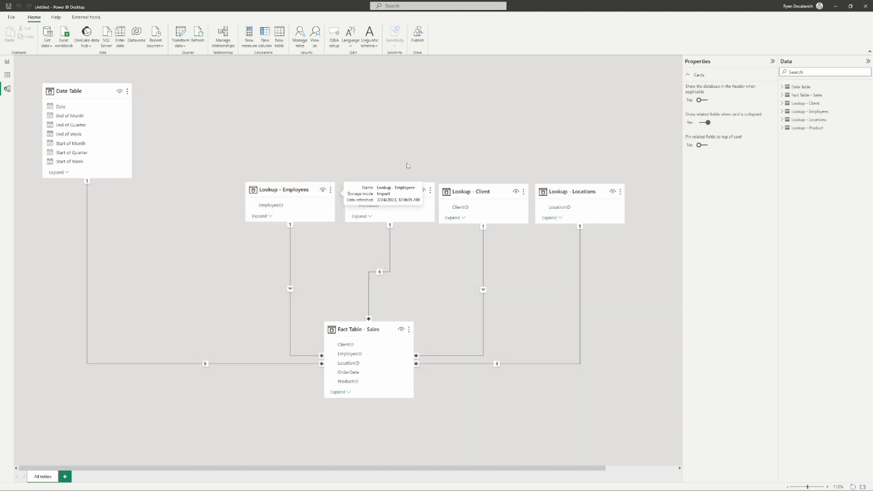
left_click_drag(384, 188, 381, 187)
left_click_drag(504, 191, 504, 190)
left_click_drag(581, 196, 582, 192)
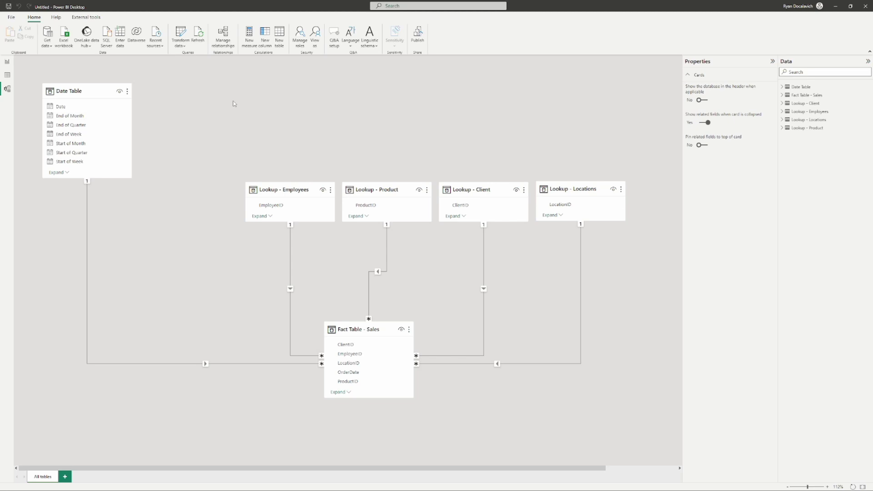
Step: Arrange the four lookup tables and Date Table around Fact Table - Sales in a star layout
left_click_drag(282, 190, 218, 311)
left_click_drag(400, 191, 382, 245)
left_click(492, 186)
left_click_drag(493, 187, 530, 322)
left_click_drag(572, 191, 368, 454)
scroll(445, 379, "down", 1)
left_click_drag(110, 68, 222, 416)
scroll(185, 174, "down", 2)
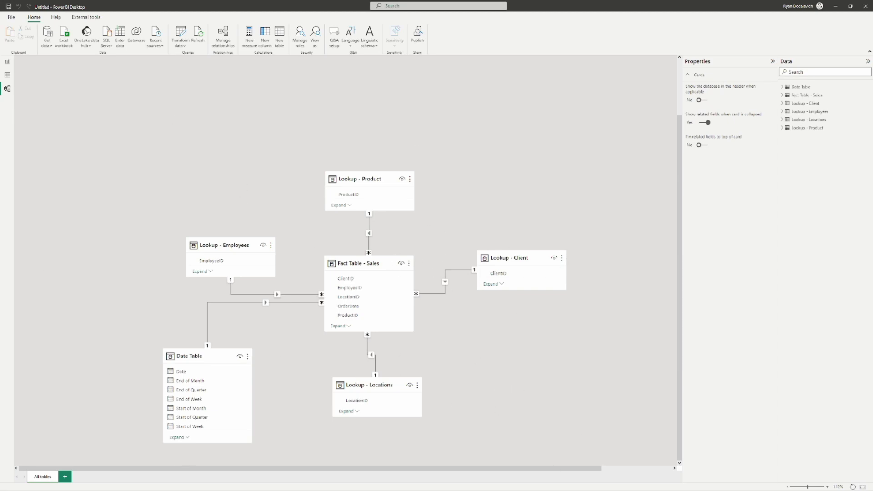
Step: Place Date Table above and to the left, and arrange Employees, Product, Client and Locations in a row above Fact Table - Sales
left_click_drag(212, 357, 91, 72)
left_click_drag(230, 291, 238, 194)
left_click_drag(379, 221, 351, 191)
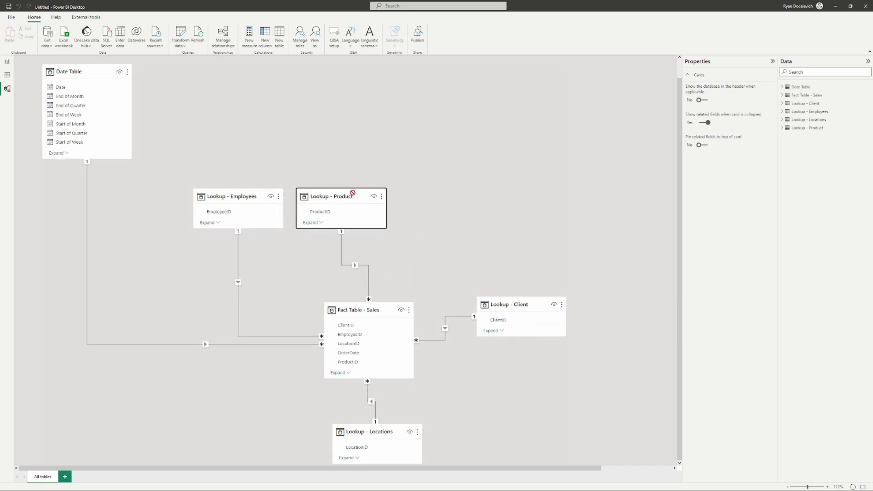
left_click_drag(541, 305, 465, 196)
left_click_drag(368, 431, 534, 213)
left_click(496, 156)
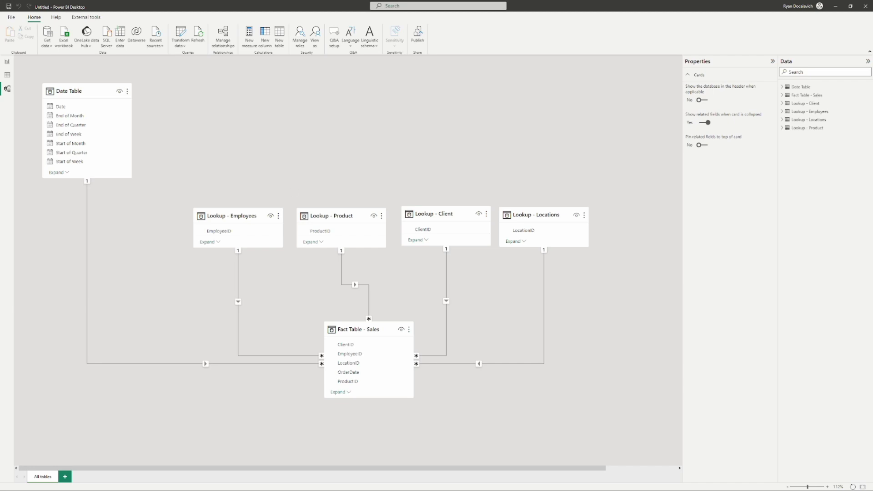
Step: Examine the Date Table field list and the EmployeeID column in the data rows of Fact Table - Sales
left_click(782, 87)
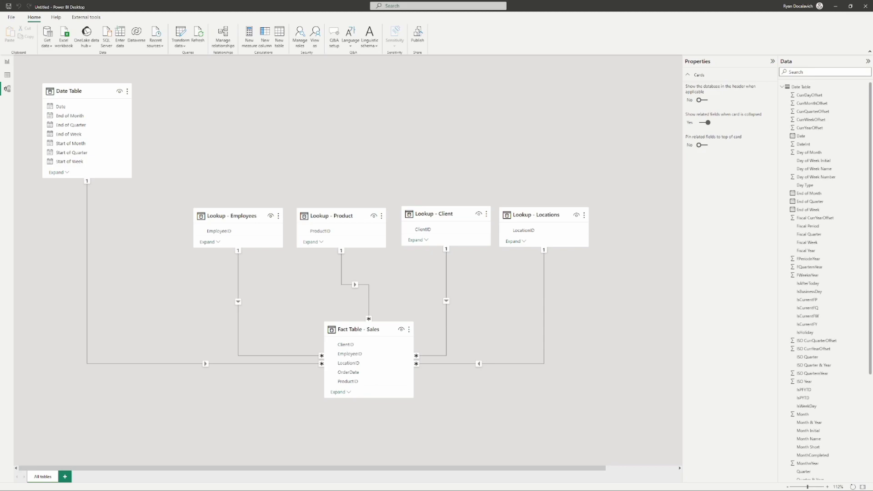
left_click(7, 75)
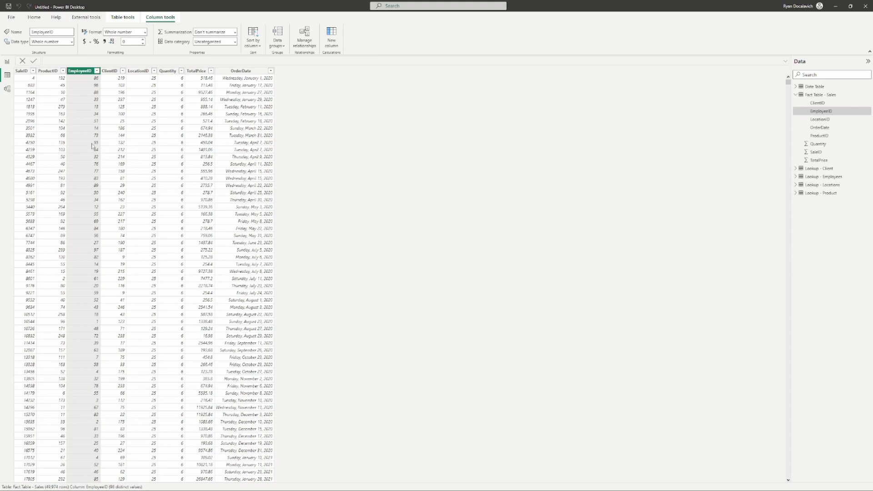
left_click(89, 121)
left_click(80, 71)
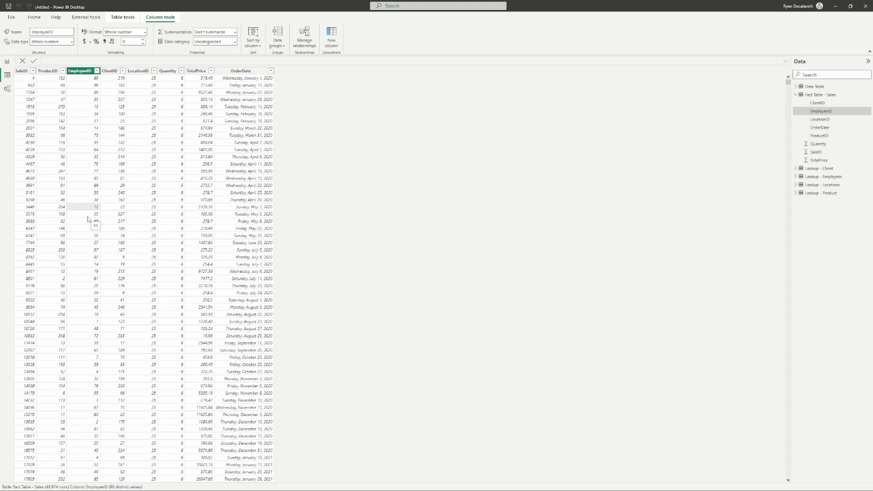
left_click(85, 73)
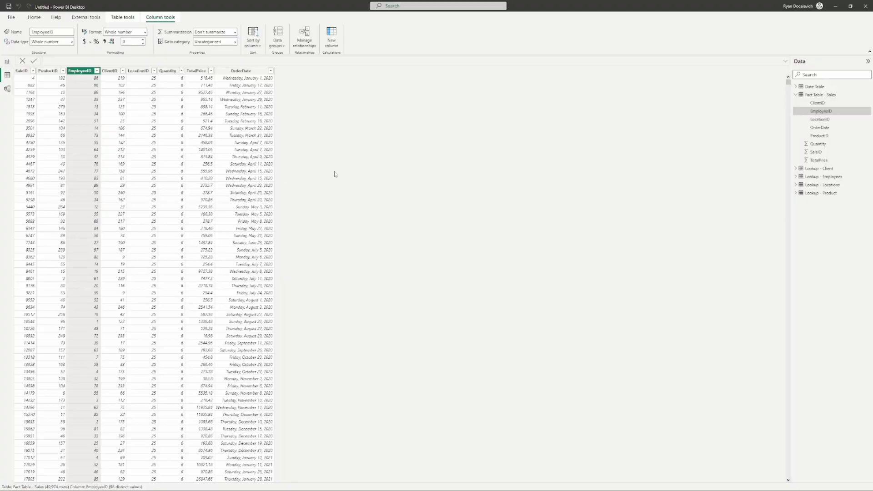
Step: In the report view, start a new measure named Count of Sales in Fact Table - Sales, with its expression on a second line
left_click(8, 62)
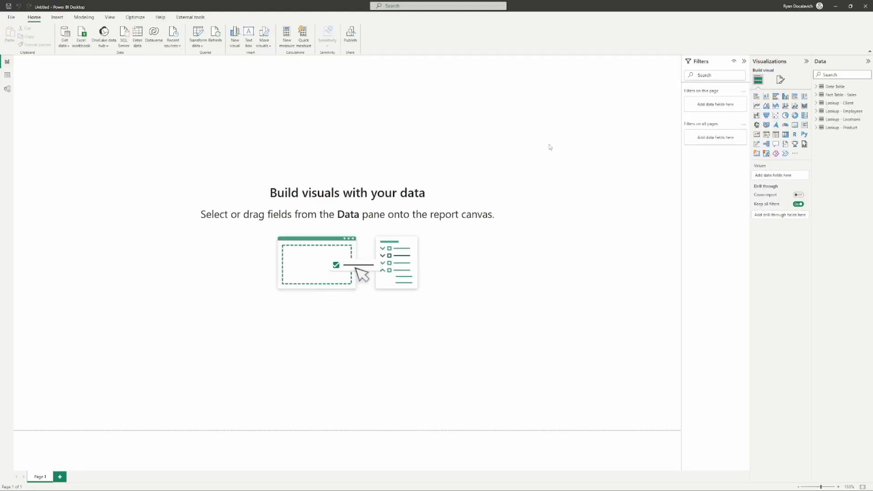
left_click(827, 96)
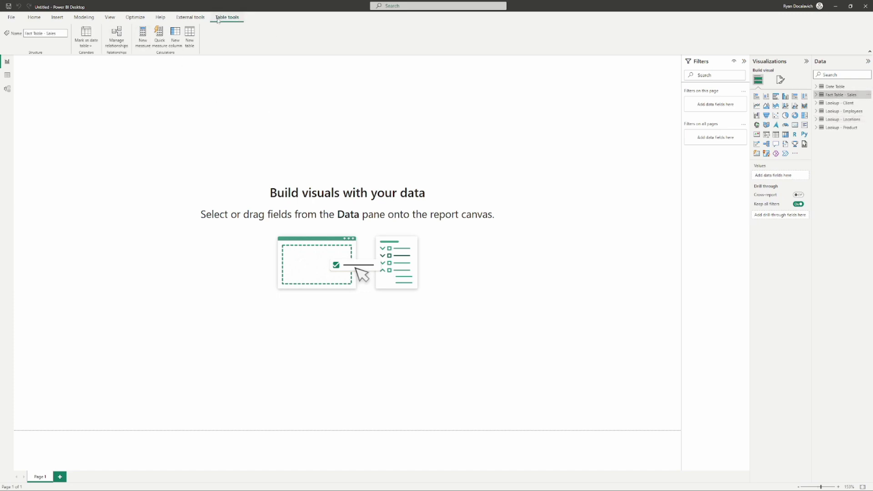
left_click(141, 36)
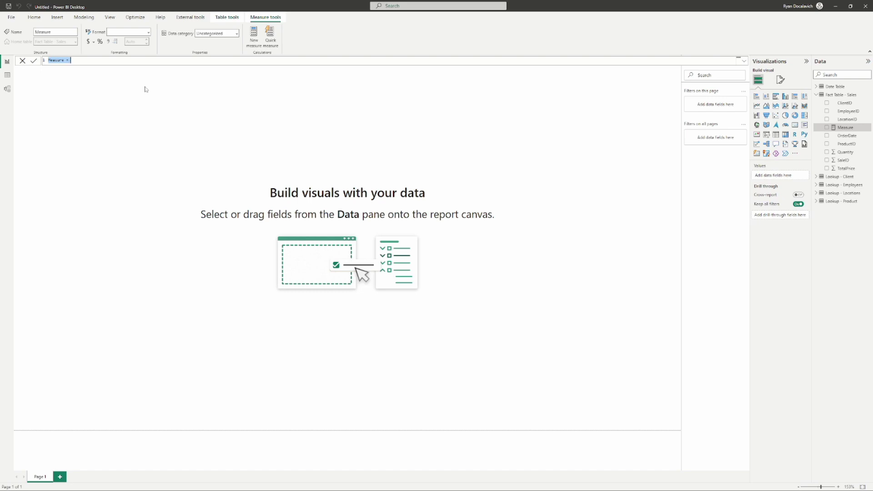
type("Count of Sales =")
key("shift+Return")
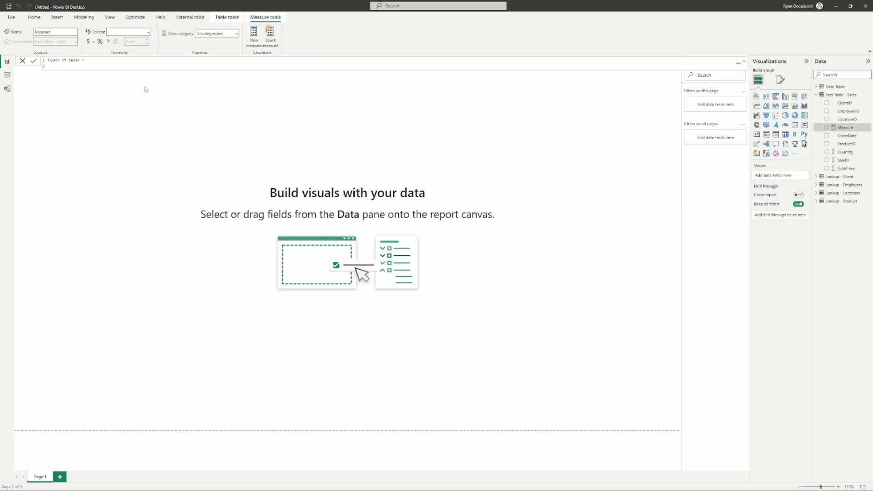
Step: Browse the DAX function suggestions offered for cou, c, a, f and d
type("cou")
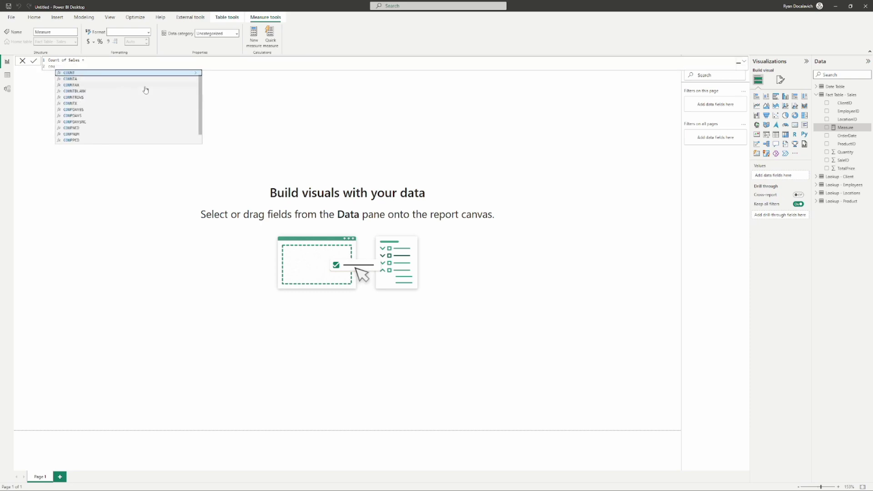
key("BackSpace")
key("BackSpace")
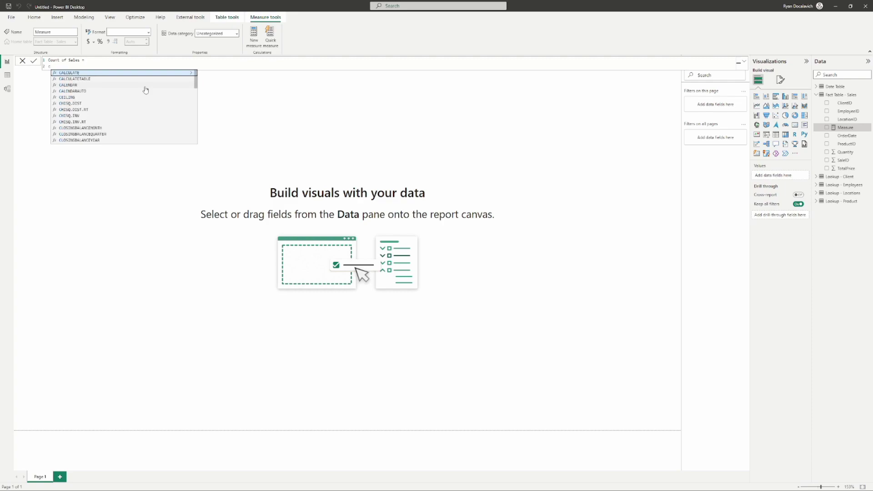
scroll(139, 89, "down", 5)
scroll(89, 114, "down", 3)
scroll(92, 117, "up", 10)
key("BackSpace")
type("a")
key("BackSpace")
type("f")
key("BackSpace")
type("d")
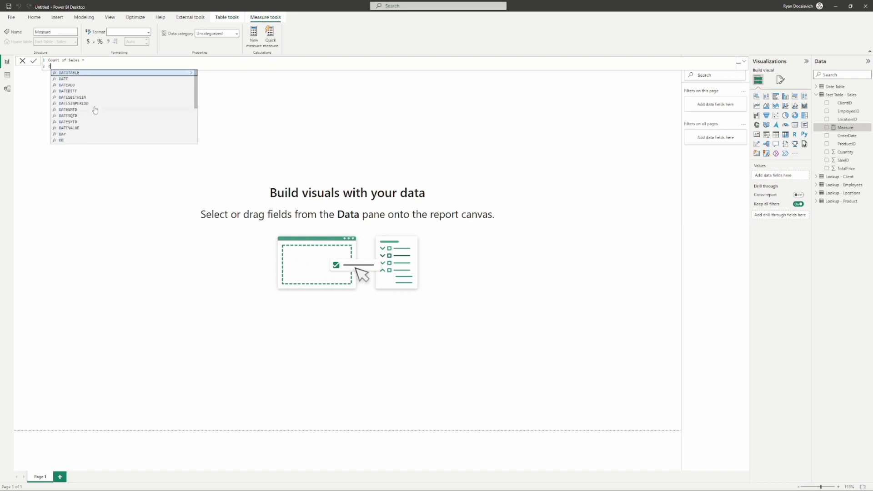
key("BackSpace")
Step: Begin the measure expression with cou and review the descriptions of the suggested counting functions
type("cou")
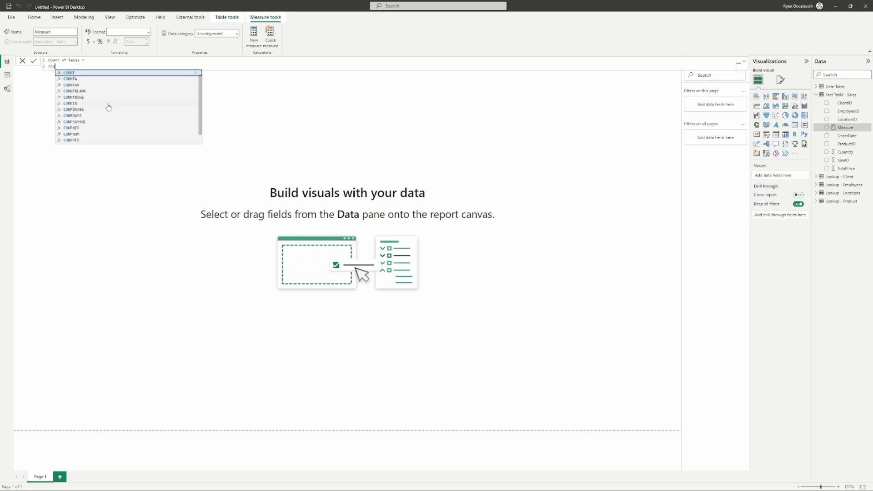
left_click(196, 73)
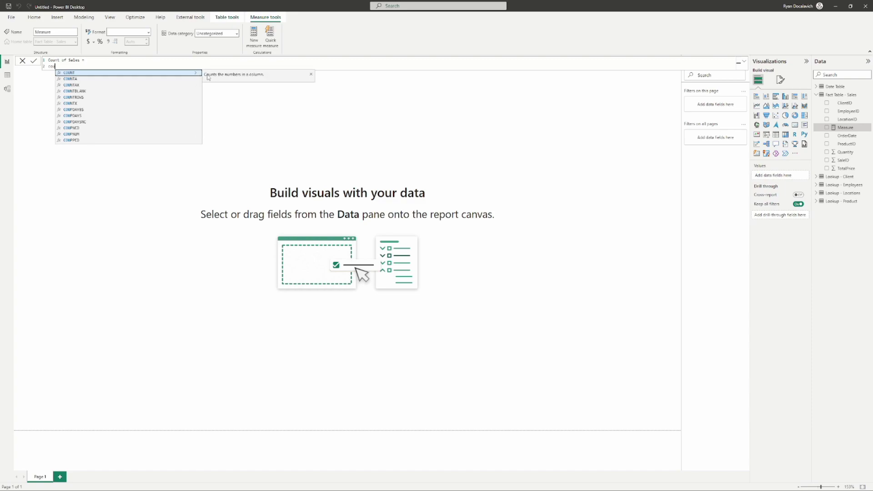
key("Down")
key("Down")
key("Down")
key("Down")
key("Down")
key("Down")
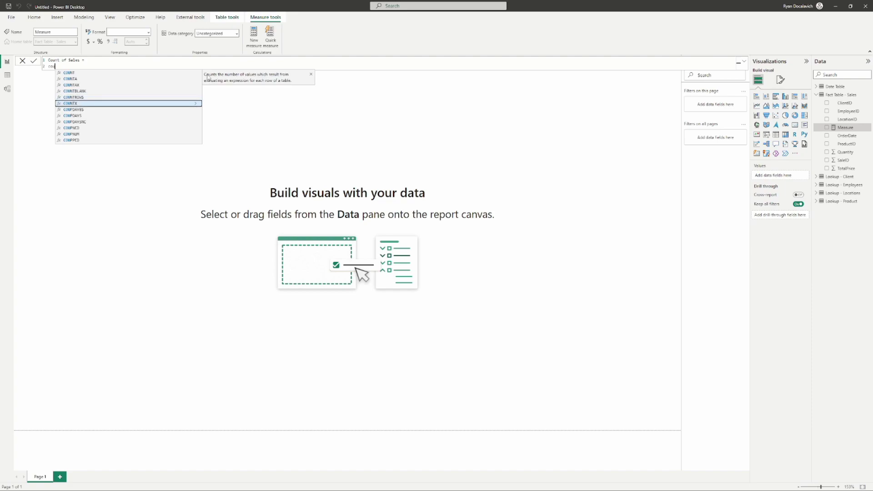
key("Down")
key("Down")
key("Up")
key("Up")
key("Up")
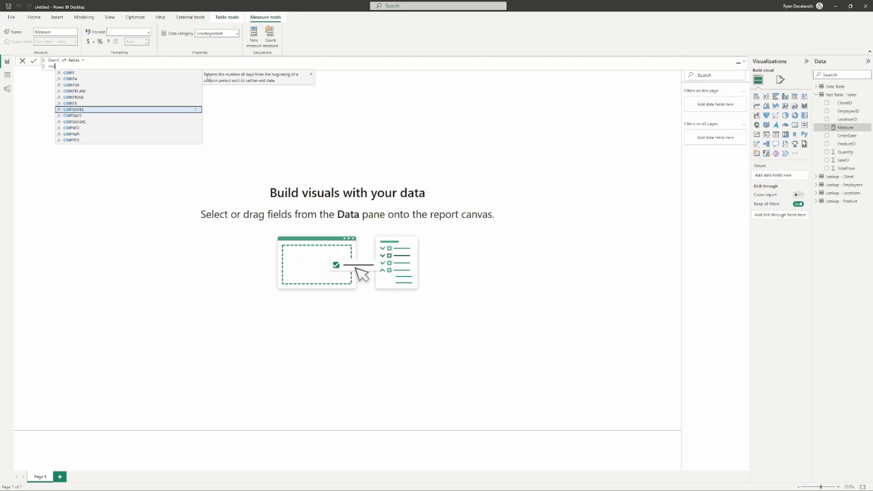
key("Up")
key("Up")
key("Up")
key("Up")
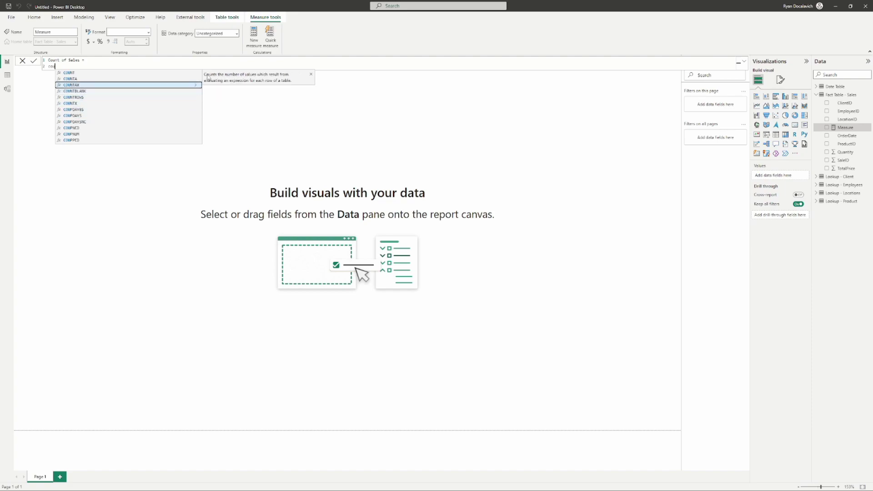
key("Up")
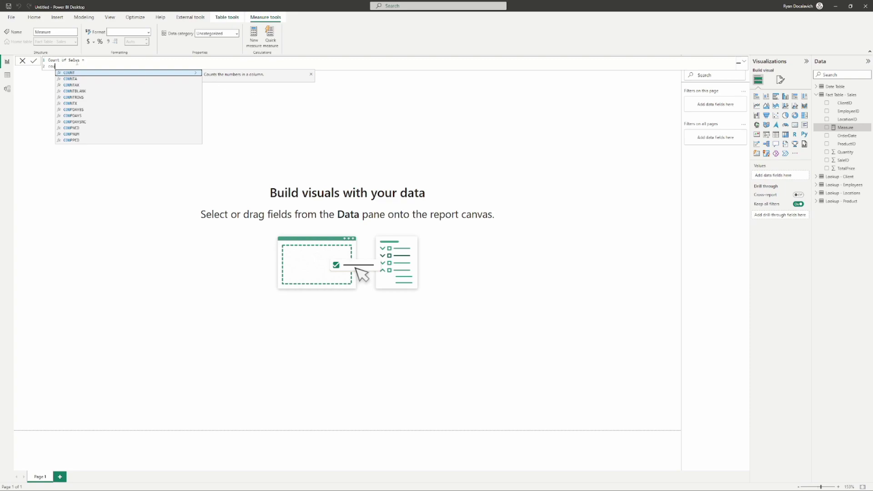
Step: Complete the Count of Sales expression as COUNTROWS( 'Fact Table - Sales' ) and commit the measure
type("ntr")
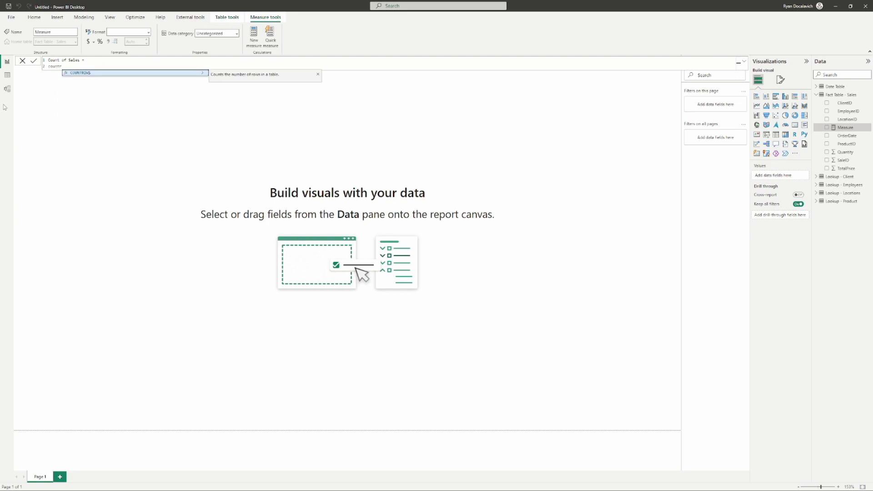
key("Tab")
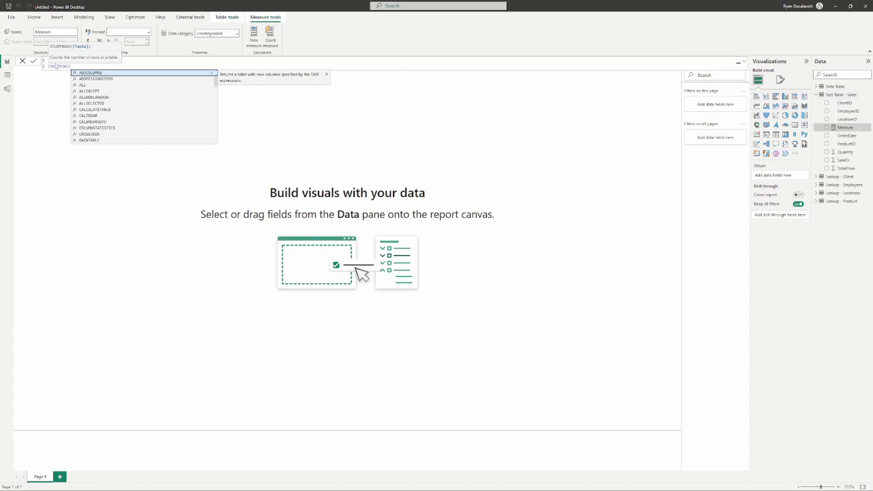
left_click(165, 59)
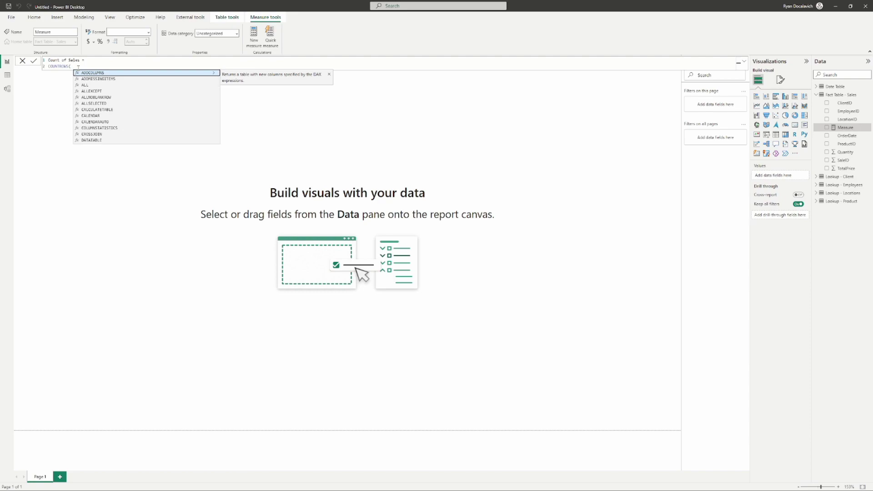
type("'Fact Table - Sales'")
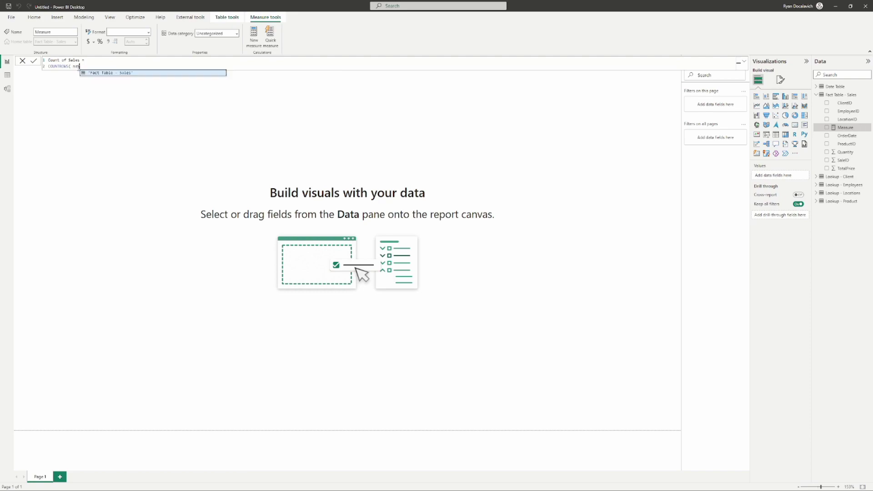
key("ctrl+z")
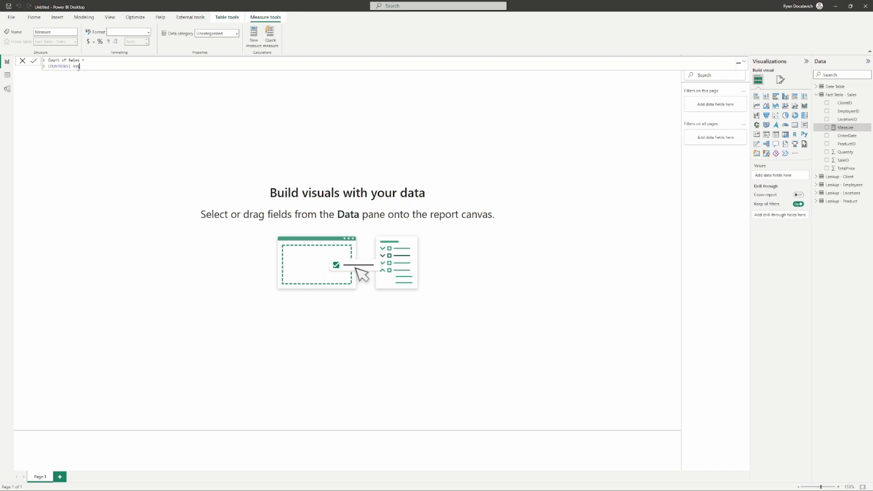
type("l")
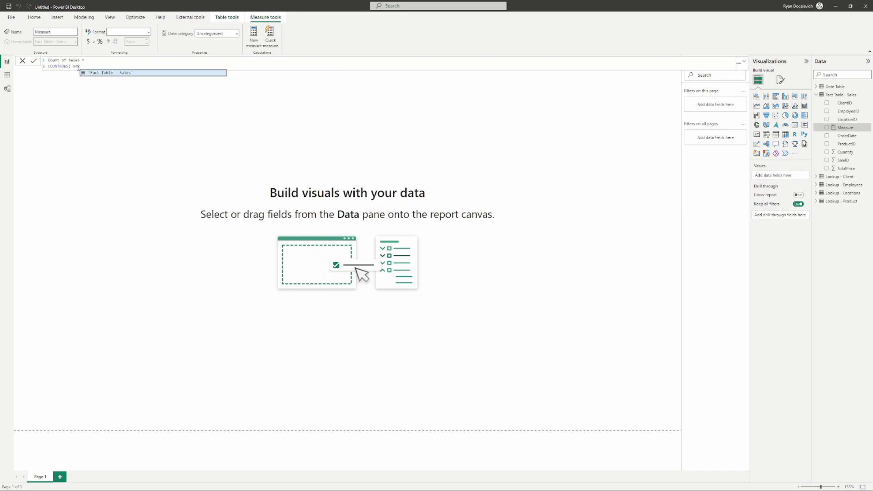
key("Tab")
type(")")
key("Return")
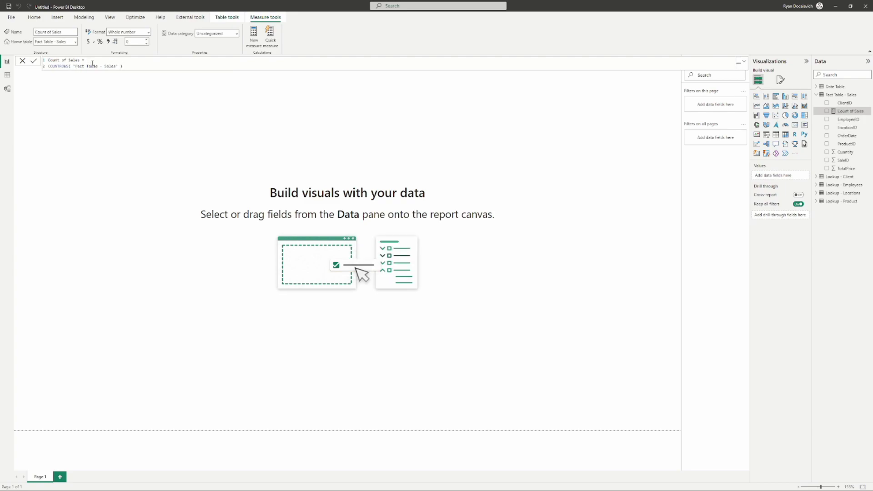
key("shift+Left")
key("shift+Left")
key("shift+Left")
key("shift+Left")
key("shift+Left")
key("shift+Left")
key("shift+Left")
key("shift+Left")
key("shift+Left")
key("shift+Left")
key("shift+Left")
key("shift+Left")
key("shift+Left")
key("shift+Left")
key("shift+Left")
key("shift+Left")
left_click(78, 60)
left_click_drag(132, 67, 37, 68)
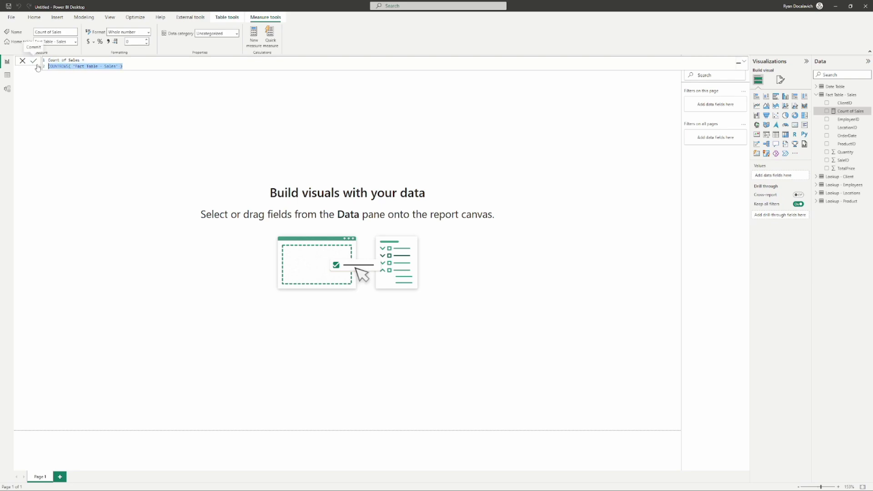
left_click(145, 67)
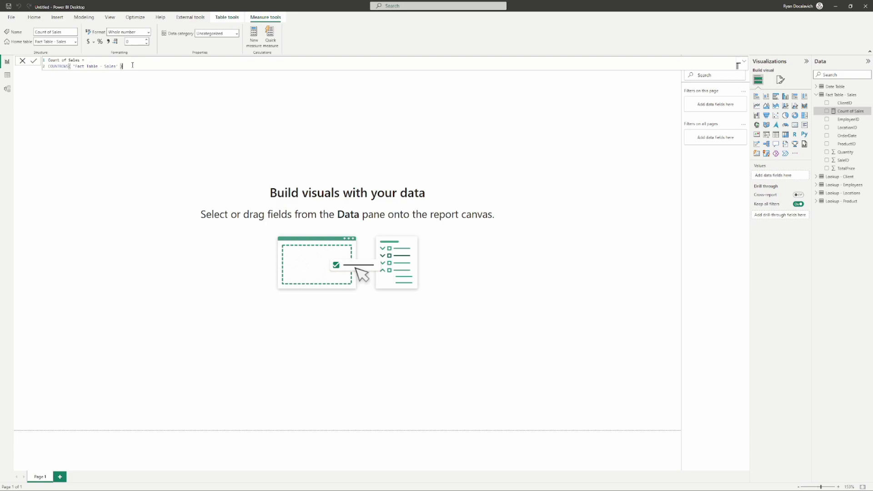
left_click_drag(107, 73, 48, 66)
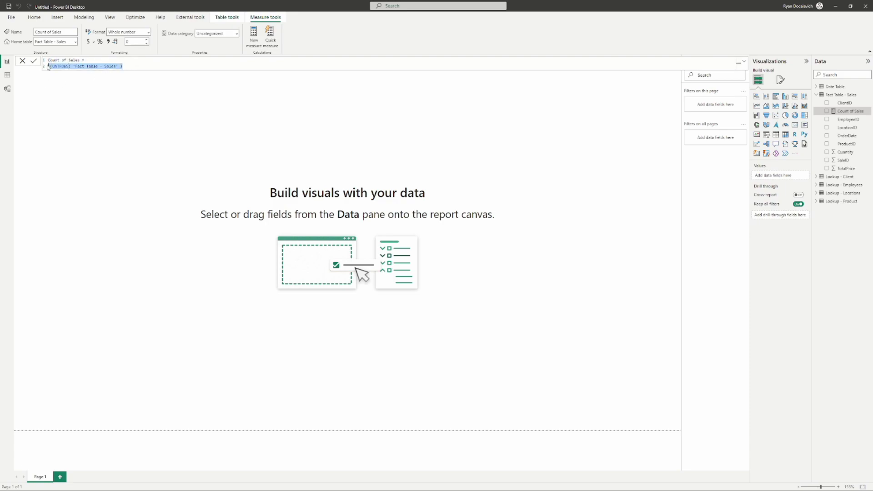
left_click(97, 60)
mouse_move(92, 61)
left_mouse_down()
mouse_move(48, 61)
mouse_move(86, 67)
left_mouse_up()
left_click(97, 63)
left_click(86, 61)
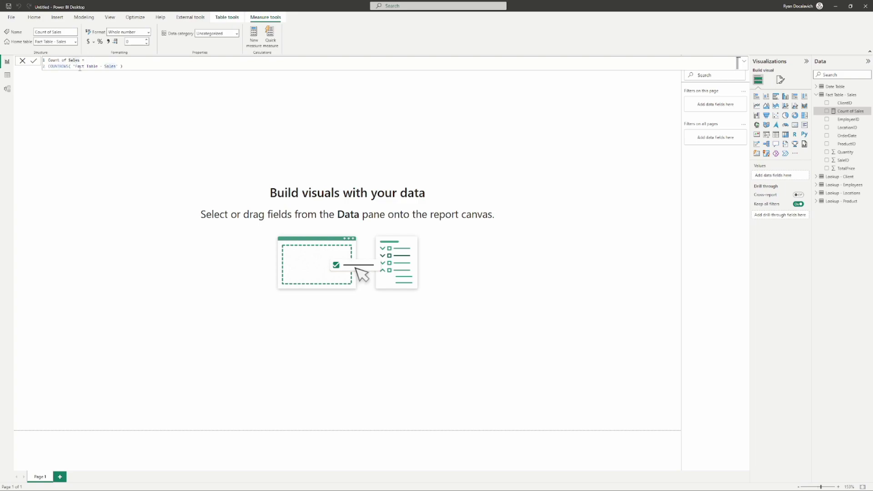
left_click(138, 67)
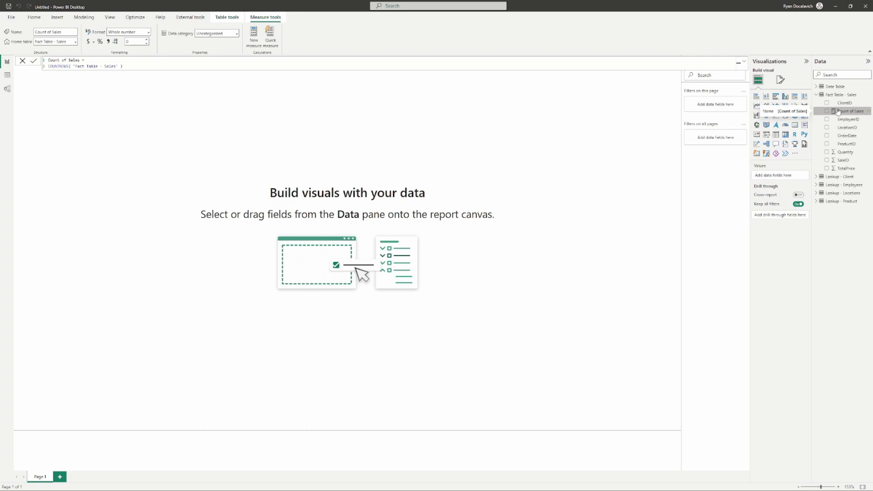
Step: Show the Count of Sales measure in a table visual on the canvas, and delete the extra column chart made from the same measure
left_click_drag(848, 114, 275, 184)
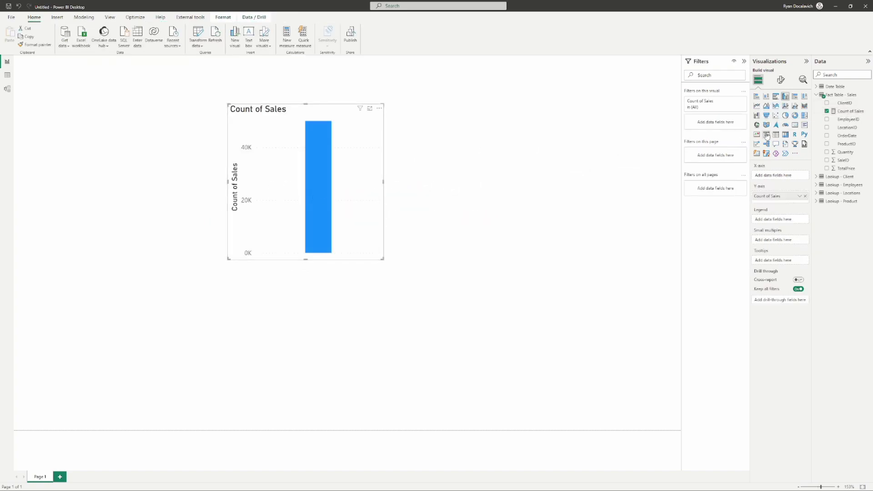
left_click(776, 135)
left_click_drag(847, 113, 453, 172)
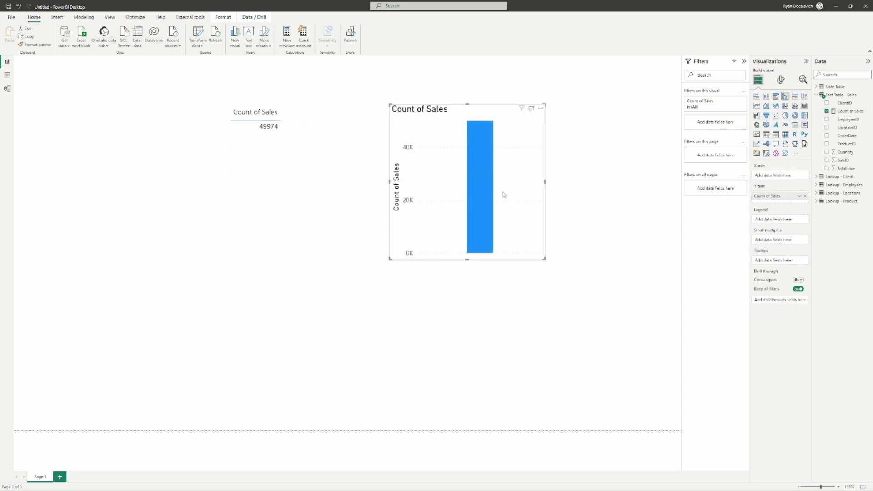
key("Delete")
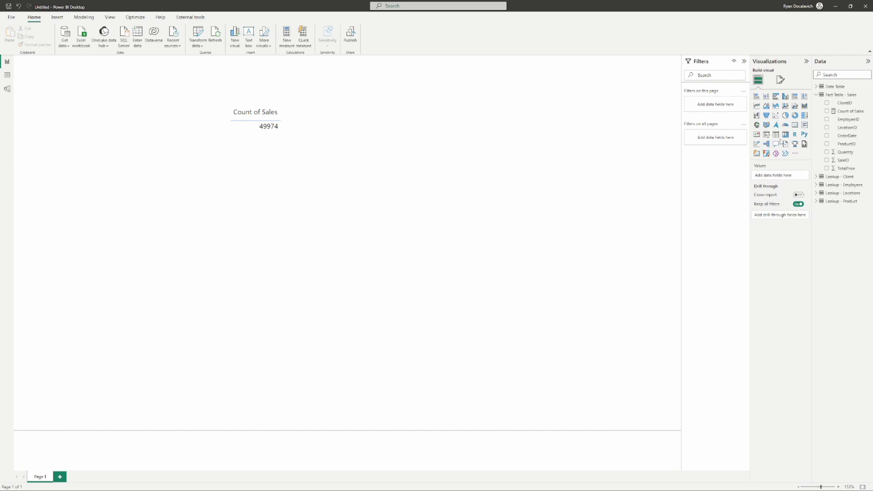
Step: Add CompanyName from Lookup - Client to the Count of Sales table, with the table moved nearer the page centre and enlarged
left_click(308, 187)
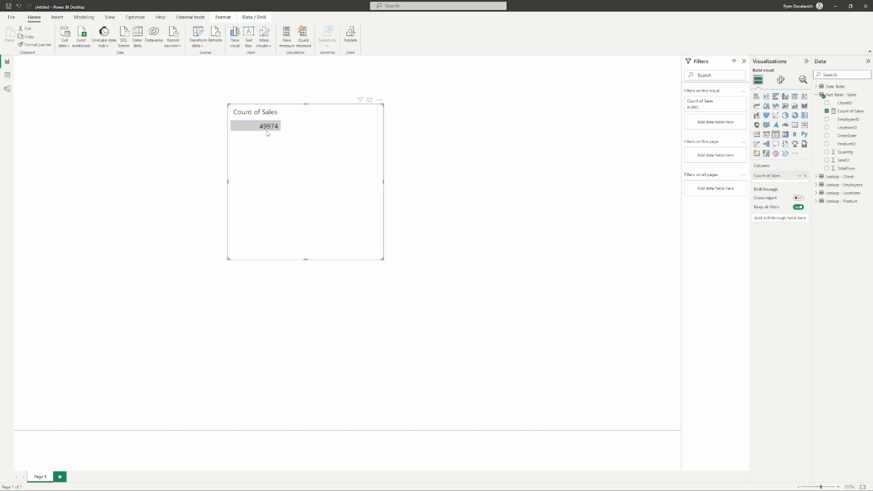
left_click_drag(336, 174, 378, 233)
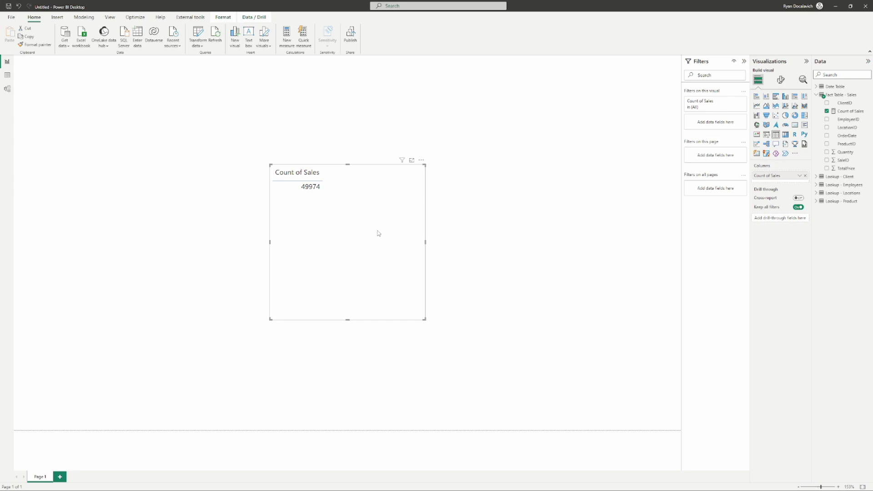
left_click(816, 177)
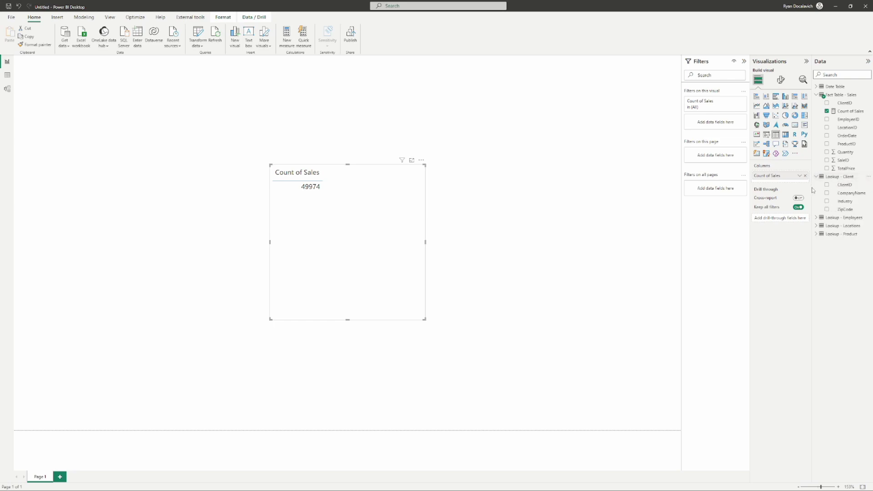
left_click_drag(845, 193, 318, 258)
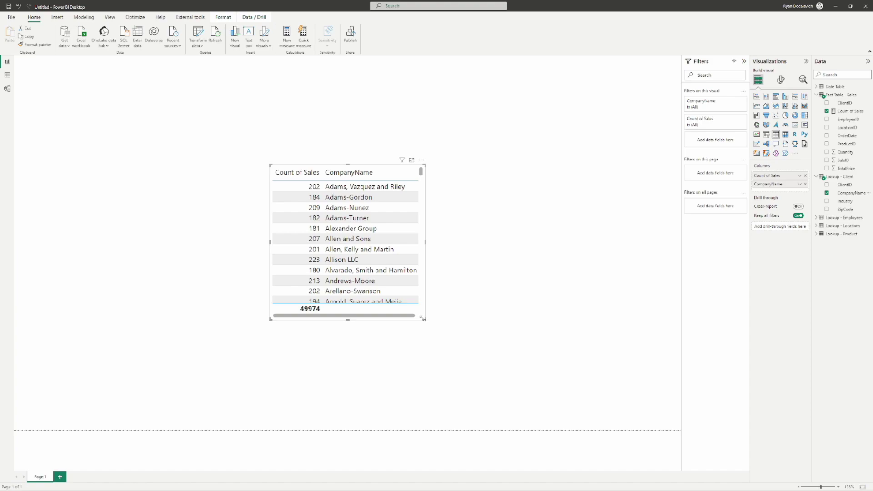
left_click_drag(425, 319, 546, 356)
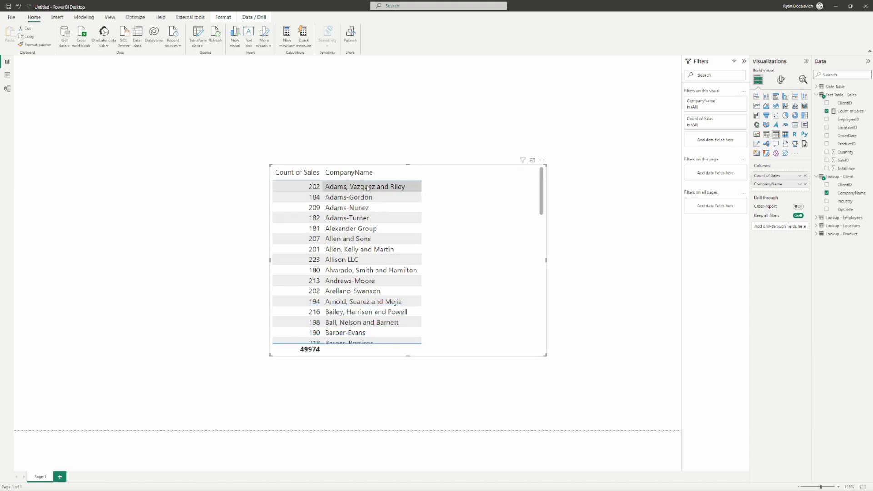
Step: Add LocationID from Lookup - Locations to the table visual and convert the visual to a matrix
left_click(817, 226)
left_click_drag(847, 234, 509, 303)
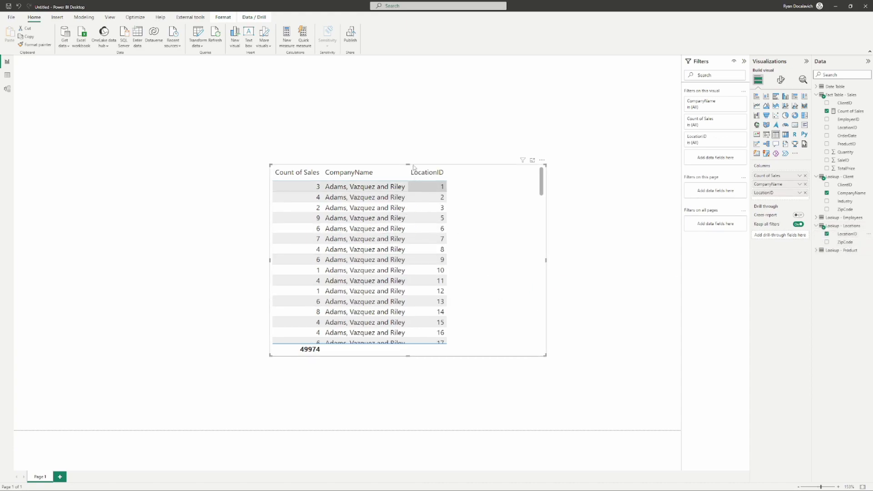
scroll(406, 253, "down", 2)
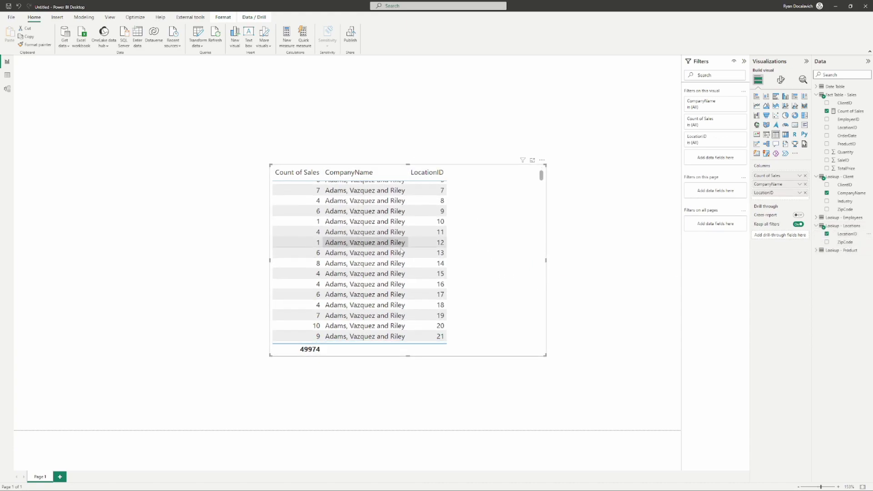
left_click(786, 134)
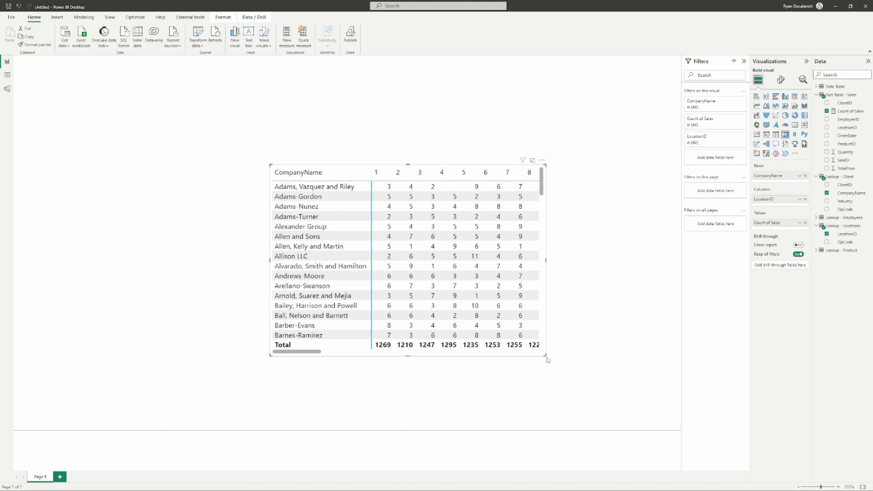
Step: Enlarge the matrix visual and remove LocationID from its columns and CompanyName from its rows
left_click_drag(545, 355, 628, 392)
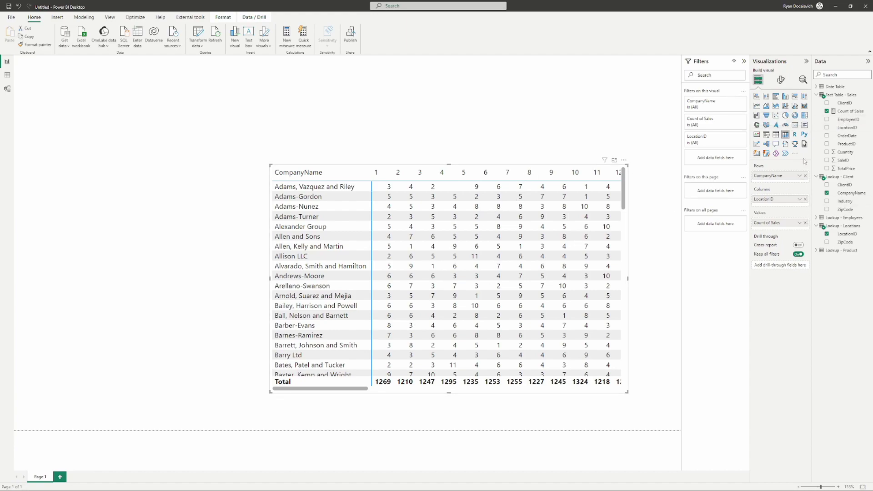
left_click(805, 199)
left_click(806, 176)
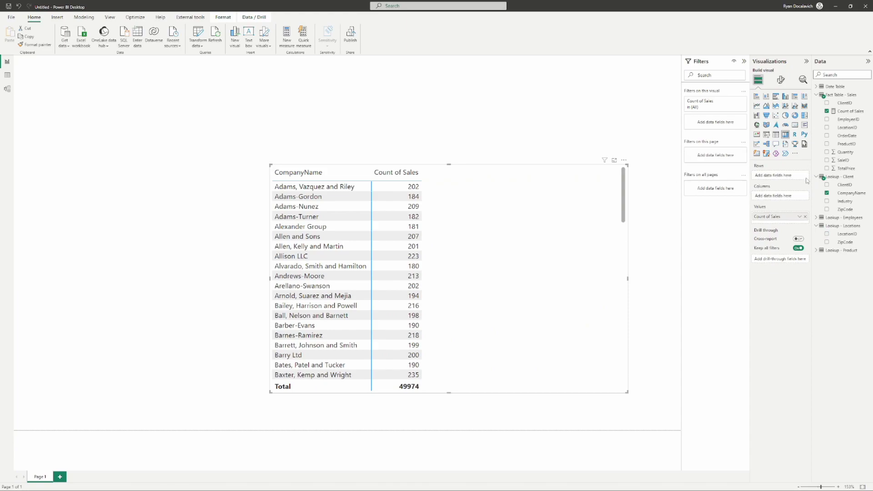
Step: Convert the matrix to a table with CompanyName ahead of Count of Sales, and shift it toward the page's upper left
left_click(776, 134)
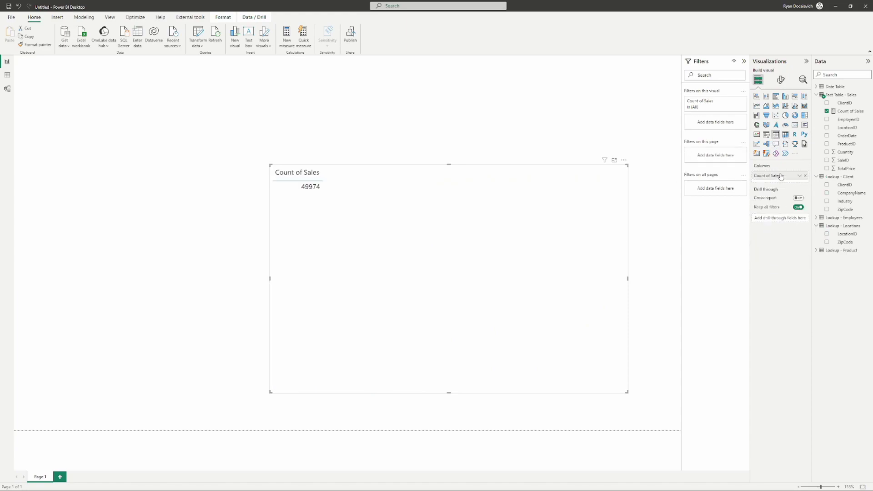
left_click_drag(850, 193, 773, 175)
left_click_drag(591, 277, 519, 230)
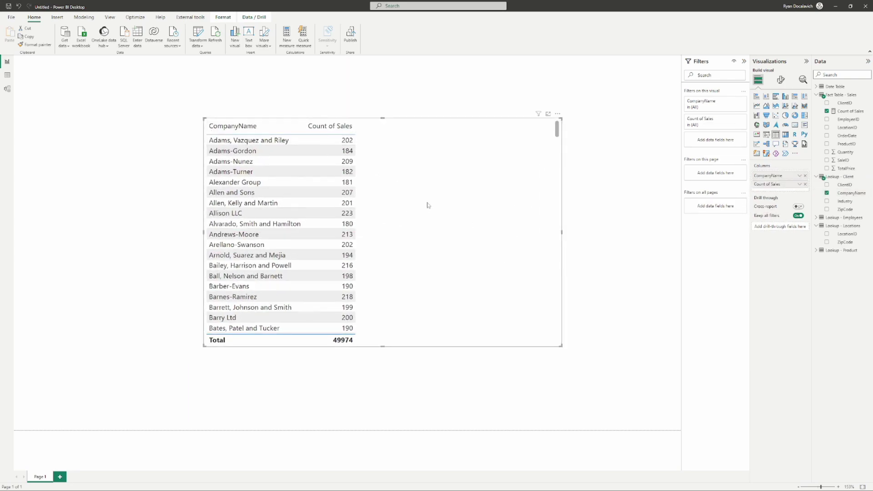
Step: Create the measure Total Value of Orders in Fact Table - Sales as SUM( 'Fact Table - Sales'[TotalPrice])
left_click(844, 95)
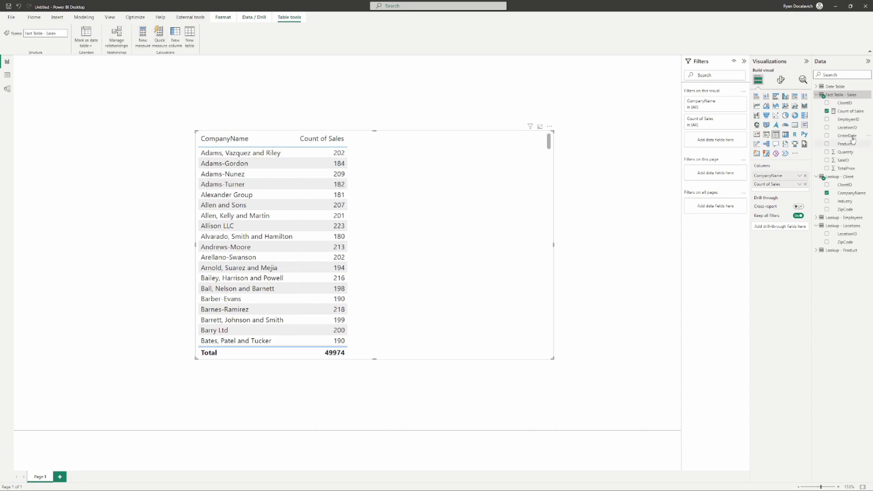
left_click(850, 111)
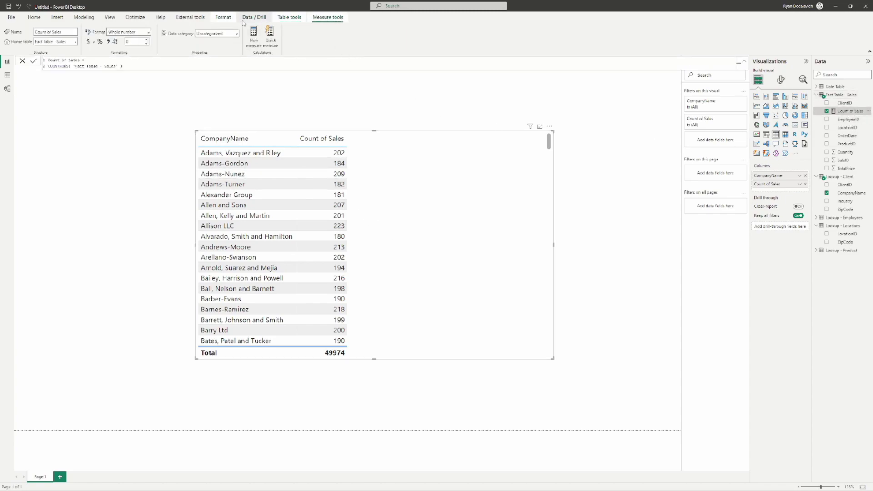
left_click(254, 36)
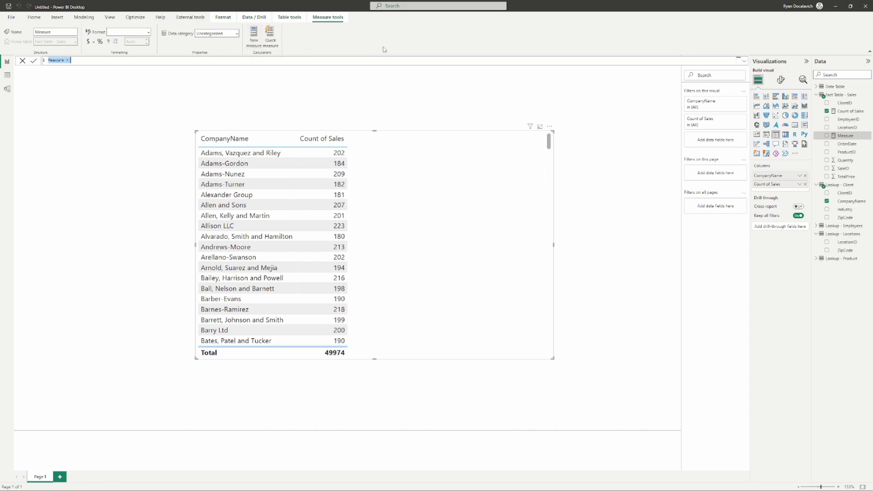
type("S")
key("shift+Return")
type("sum")
key("Tab")
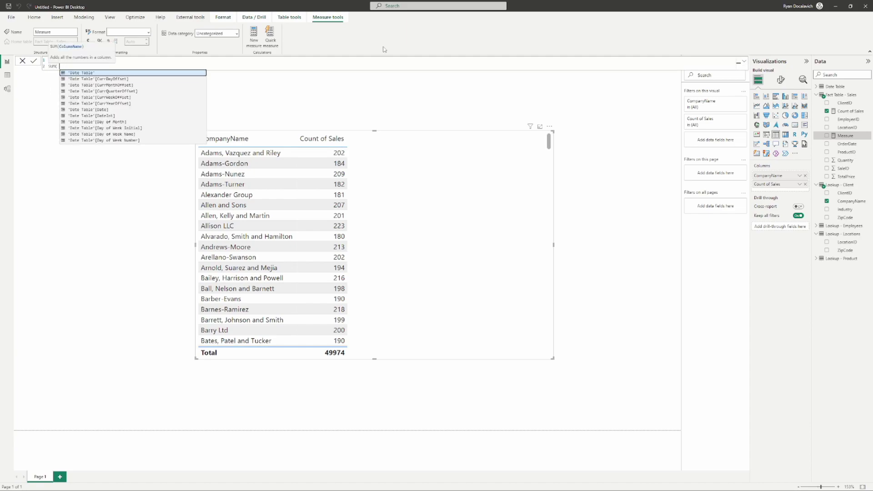
type("tot")
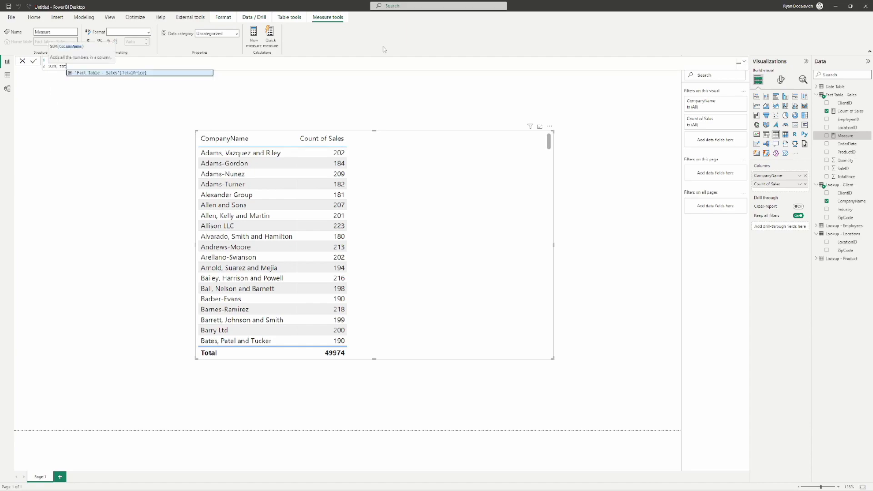
left_click(130, 75)
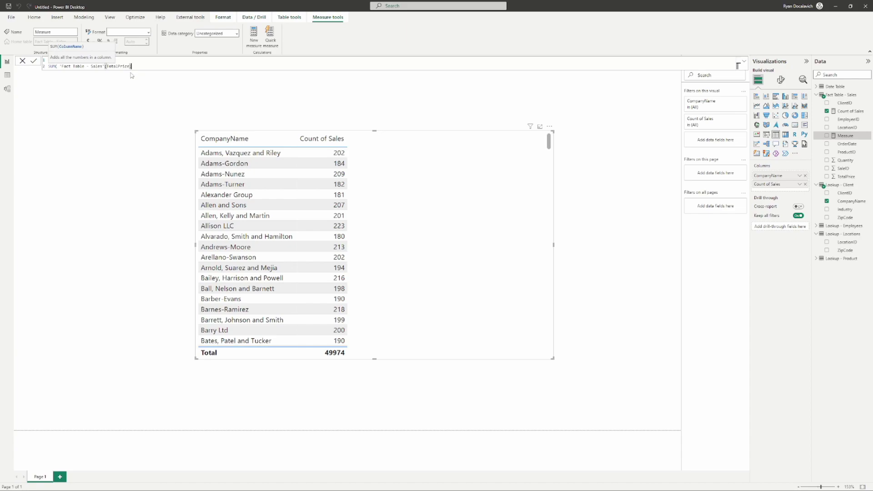
key("Return")
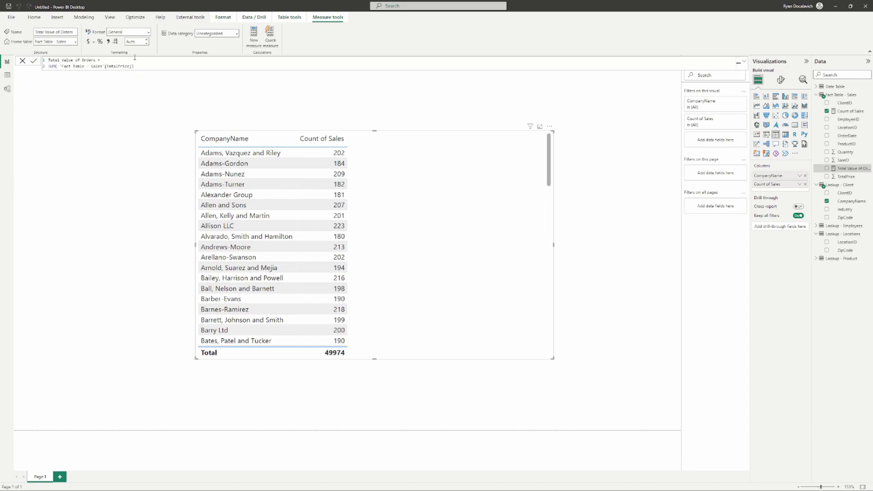
Step: Add Total Value of Orders to the table visual and format the measure as currency with 2 decimal places
left_click_drag(849, 168, 483, 223)
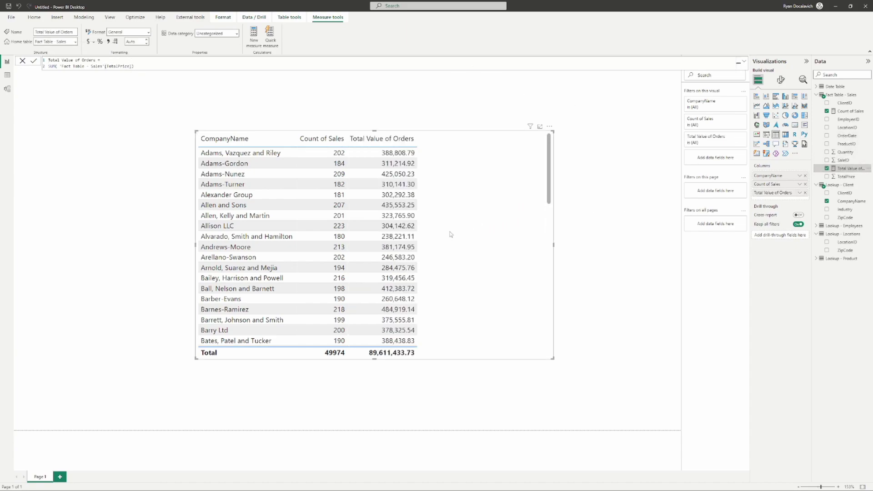
left_click(88, 41)
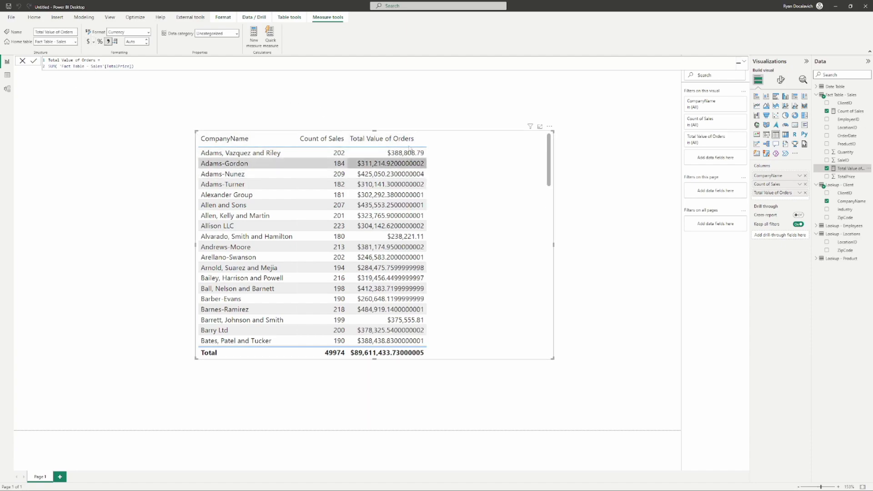
left_click(134, 41)
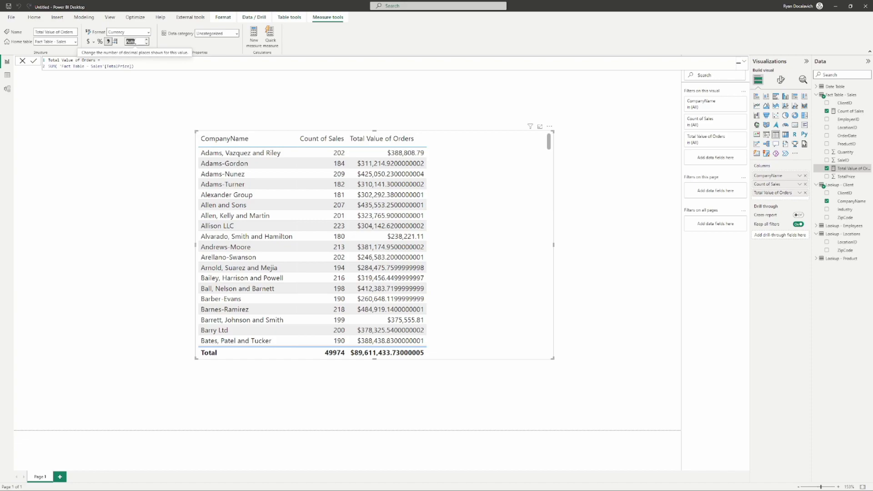
type("2")
key("Return")
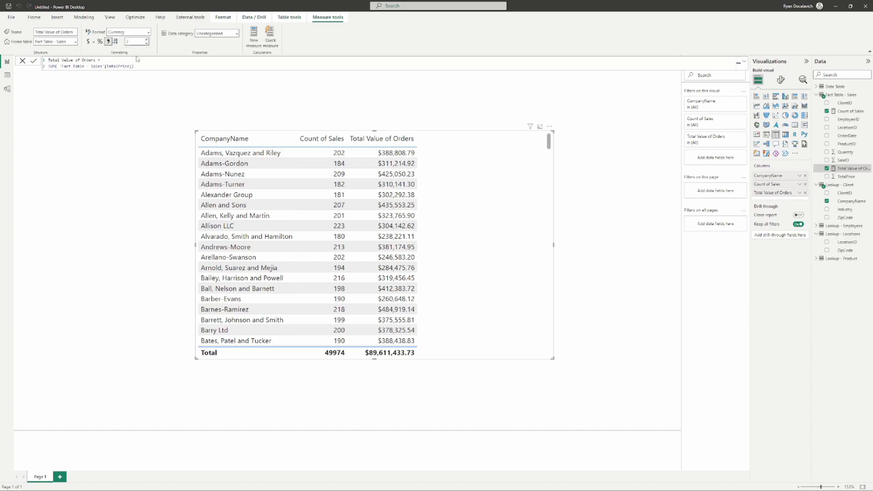
left_click(131, 109)
left_click(508, 217)
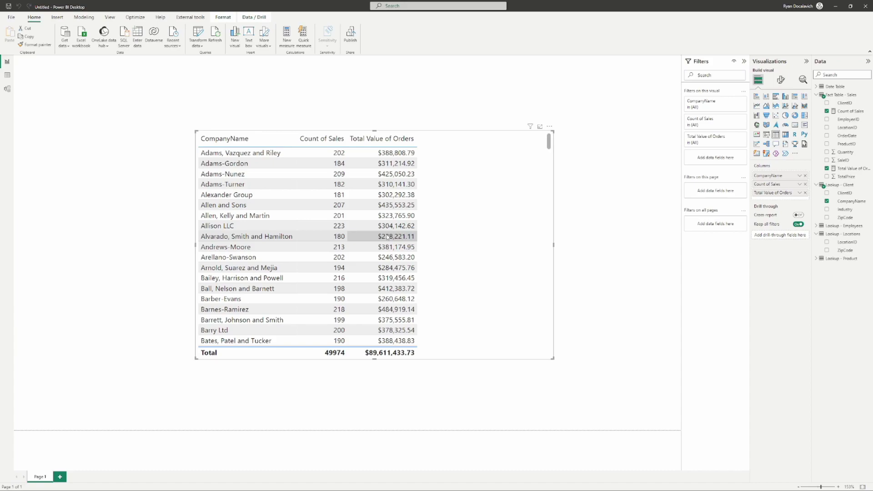
Step: Examine the Total Value of Orders, Quantity and SaleID fields of Fact Table - Sales and the Price field of Lookup - Product
left_click(842, 172)
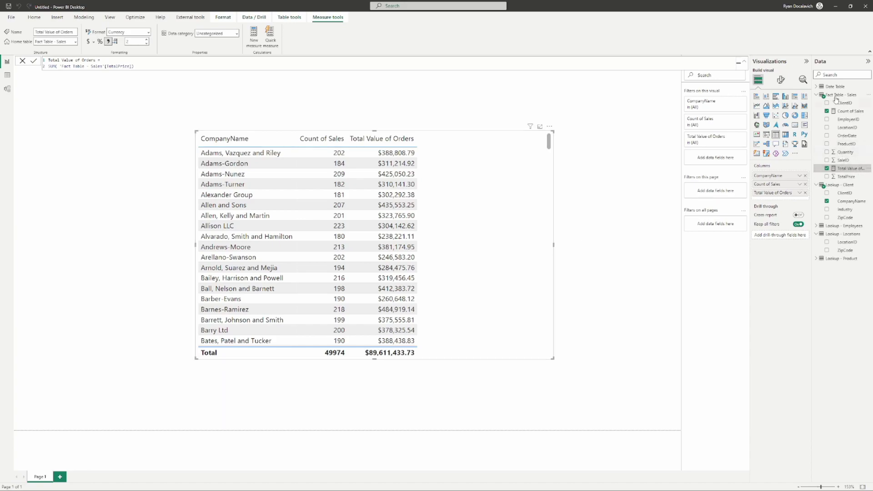
left_click(848, 169)
left_click(846, 153)
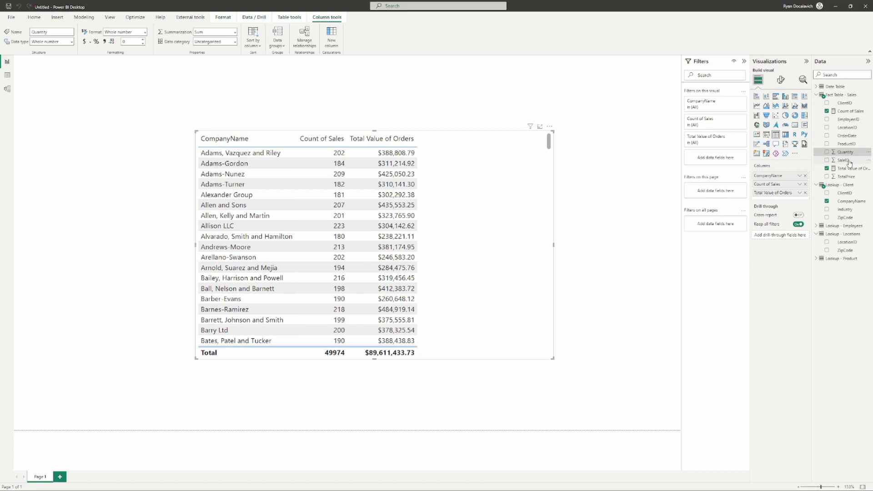
left_click(846, 160)
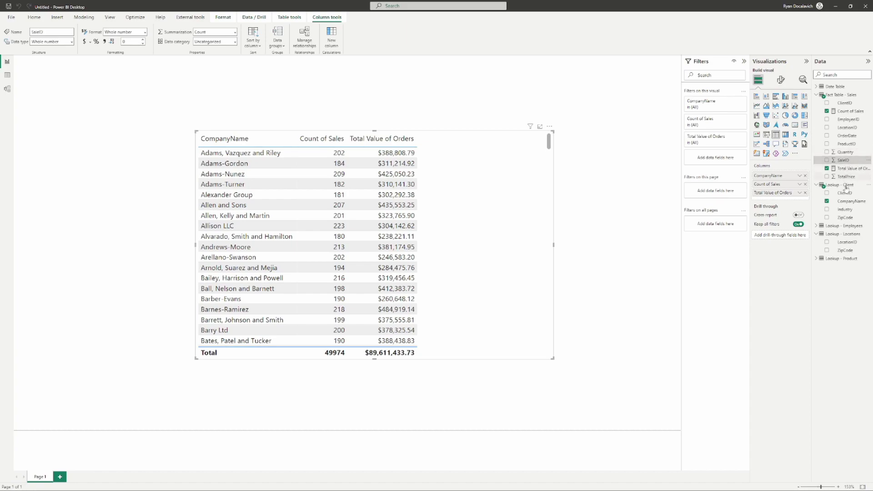
left_click(816, 258)
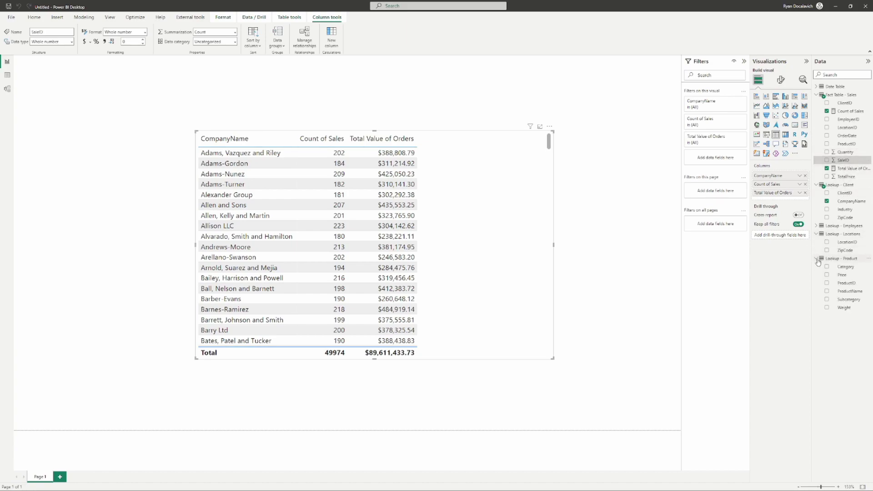
left_click(846, 153)
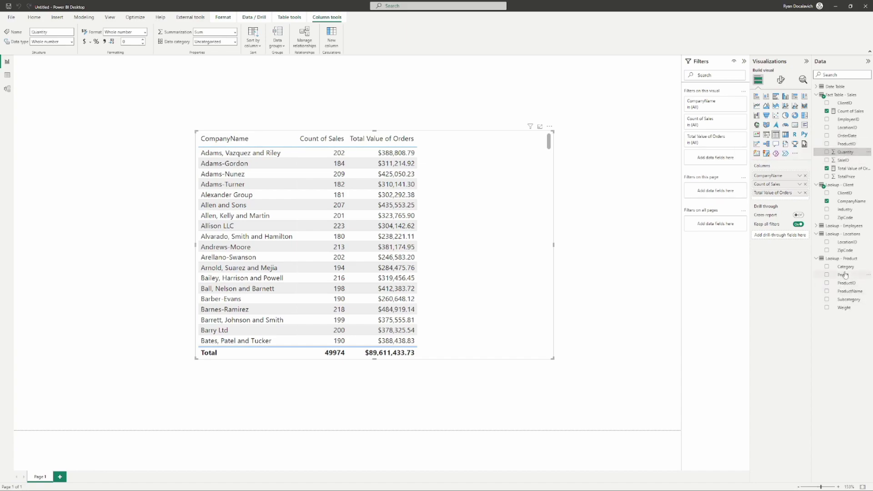
left_click(842, 275)
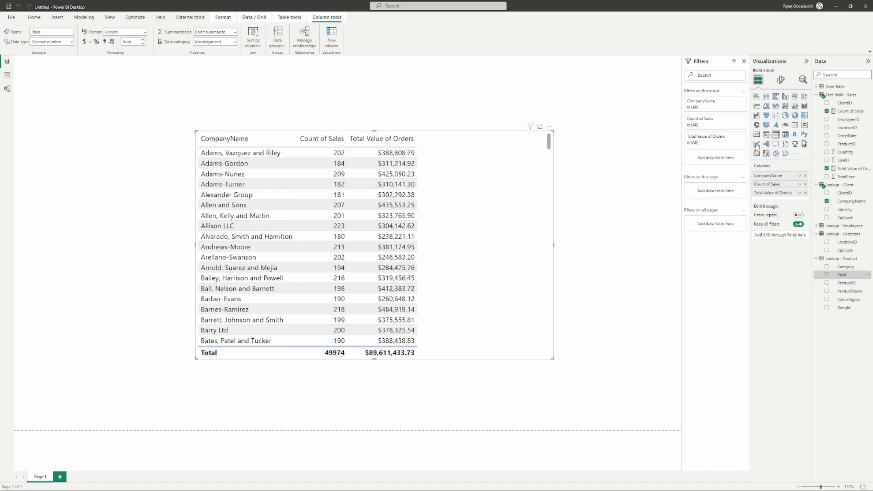
left_click(839, 94)
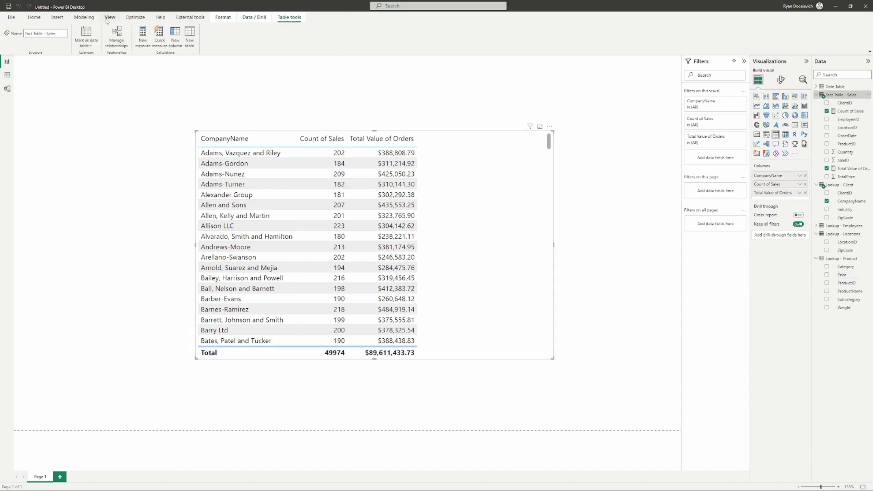
Step: Compare the formulas of the Count of Sales and Total Value of Orders measures
left_click(851, 110)
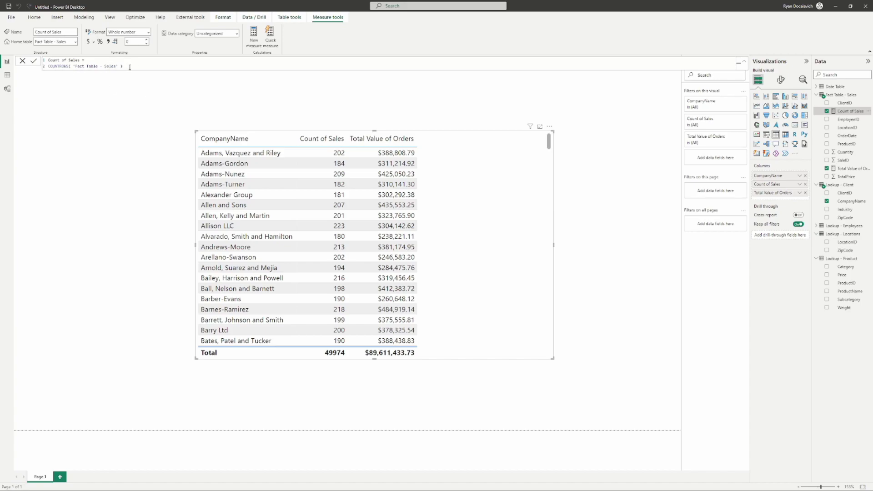
left_click(849, 169)
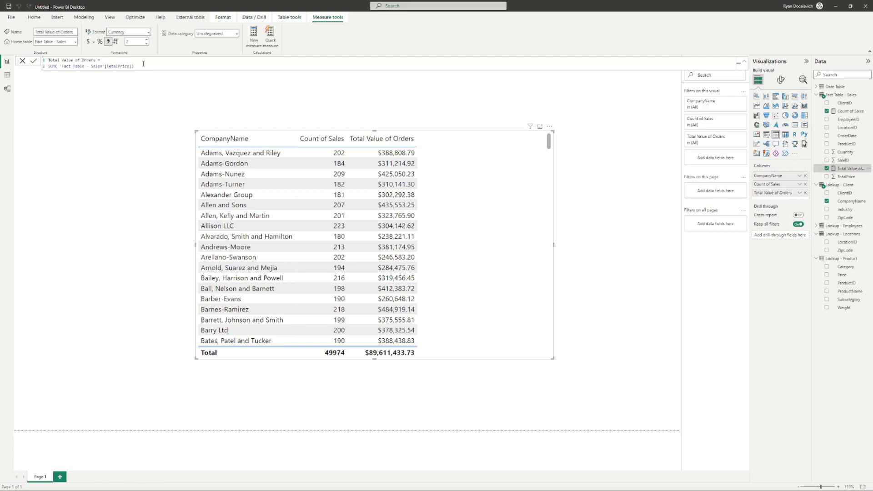
left_click_drag(134, 66, 49, 67)
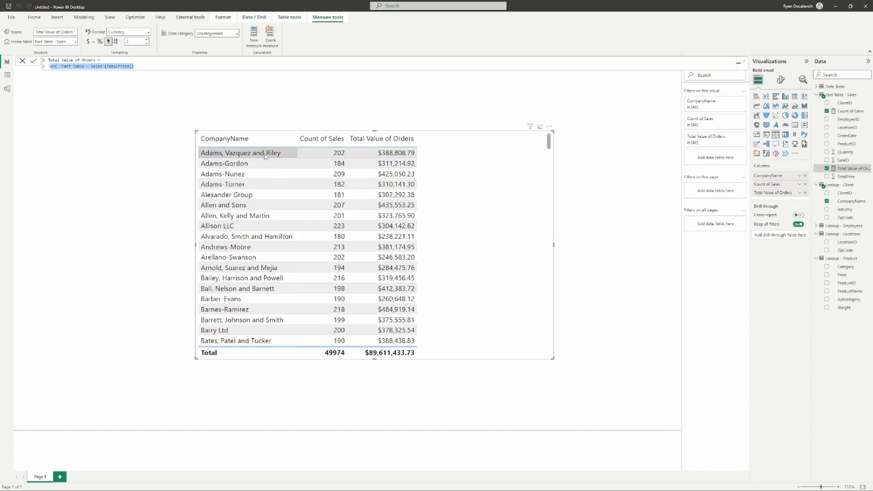
left_click(239, 157)
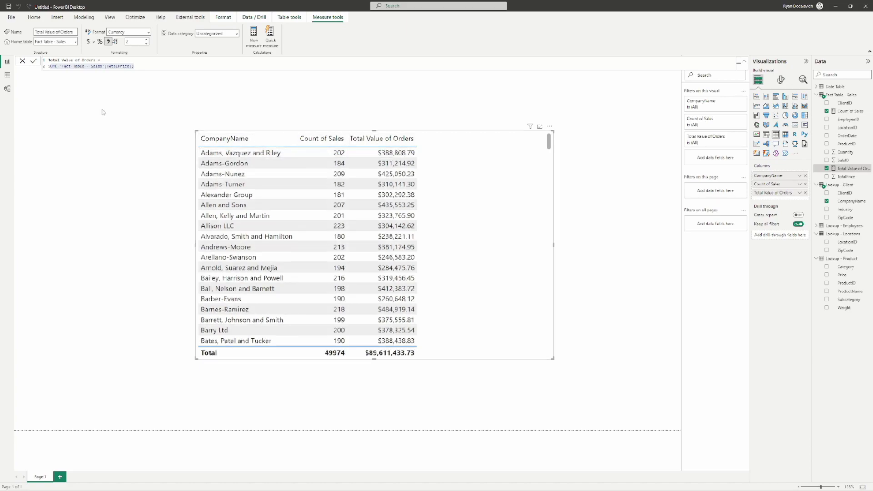
left_click(112, 69)
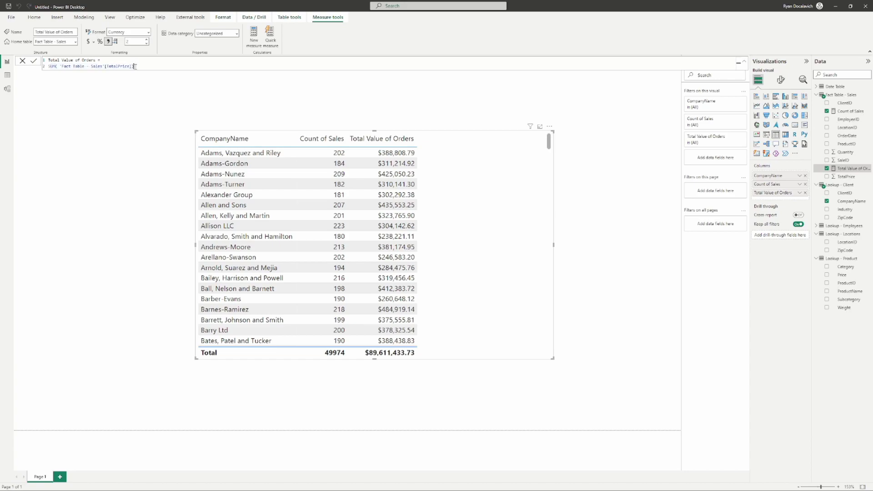
left_click(857, 112)
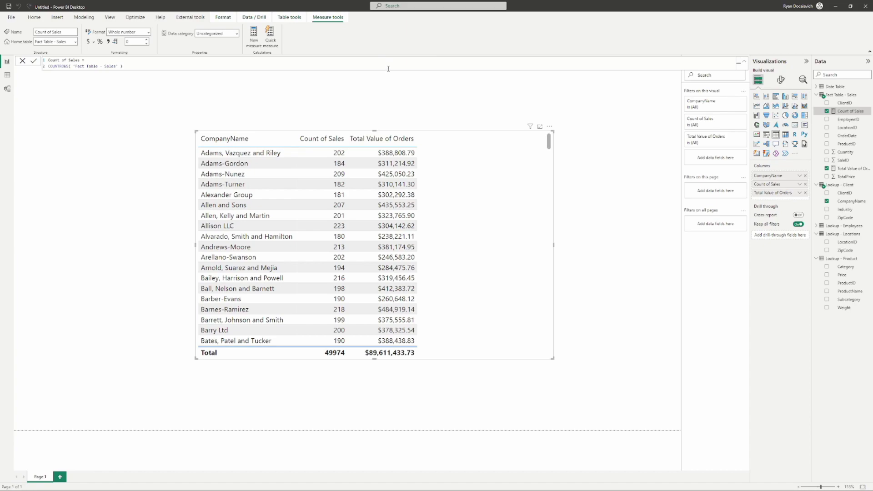
left_click(848, 169)
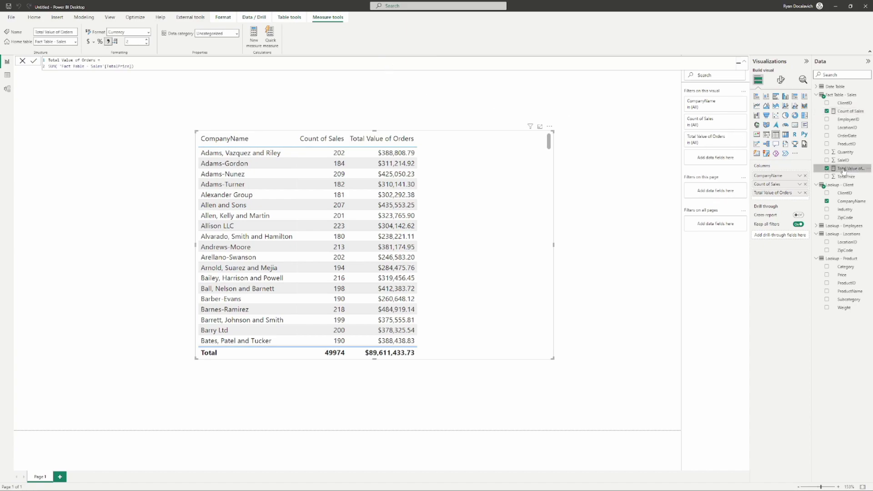
left_click(240, 67)
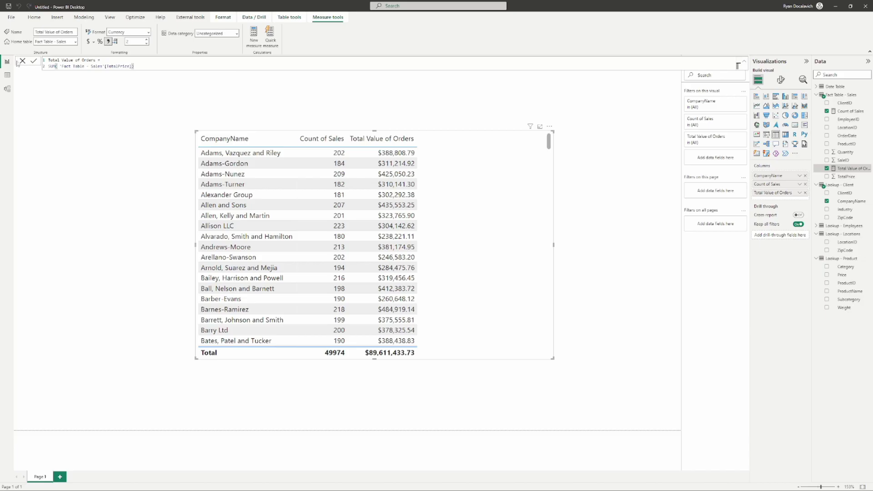
Step: Inspect the TotalPrice and Quantity columns in the sales data, and open the Lookup - Product table's data
left_click(8, 75)
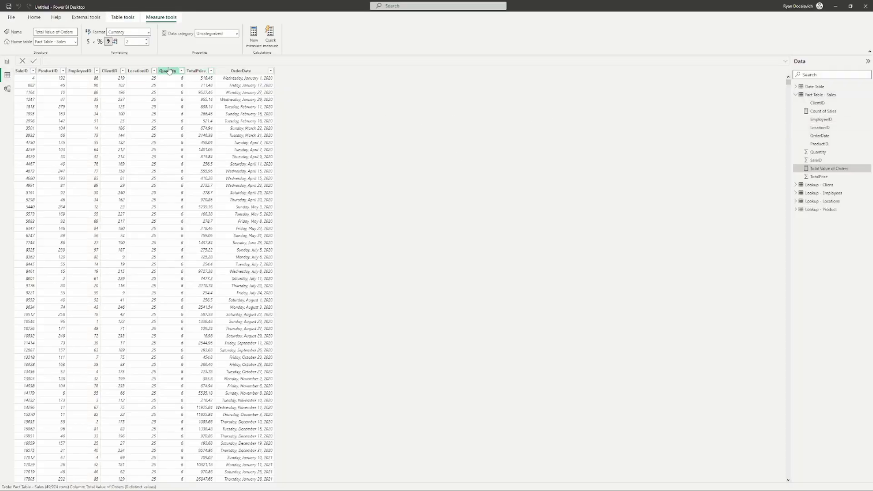
left_click(197, 72)
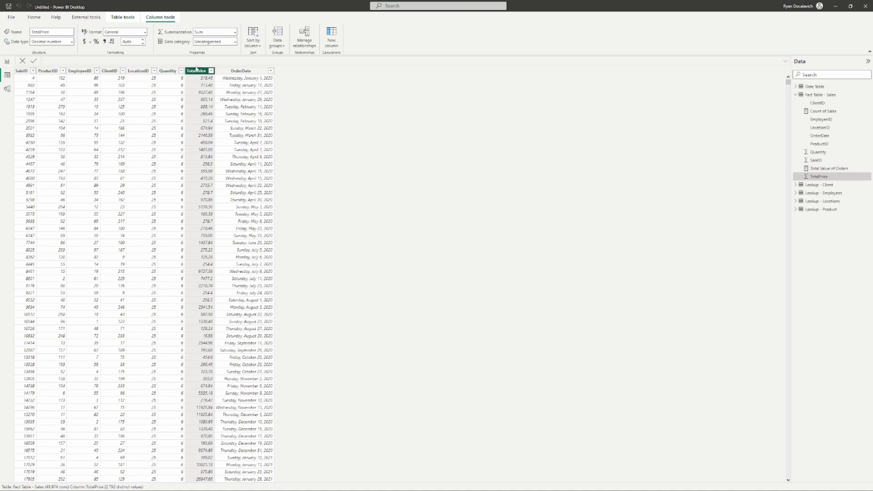
left_click(174, 71)
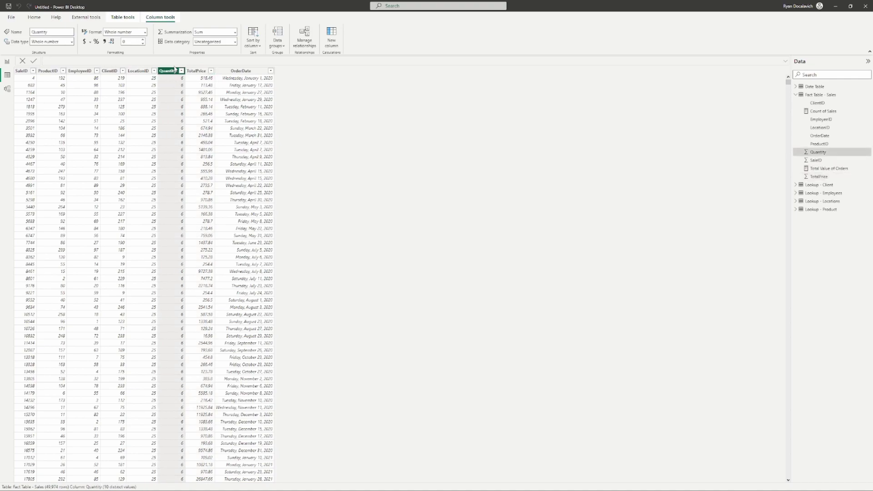
left_click(821, 210)
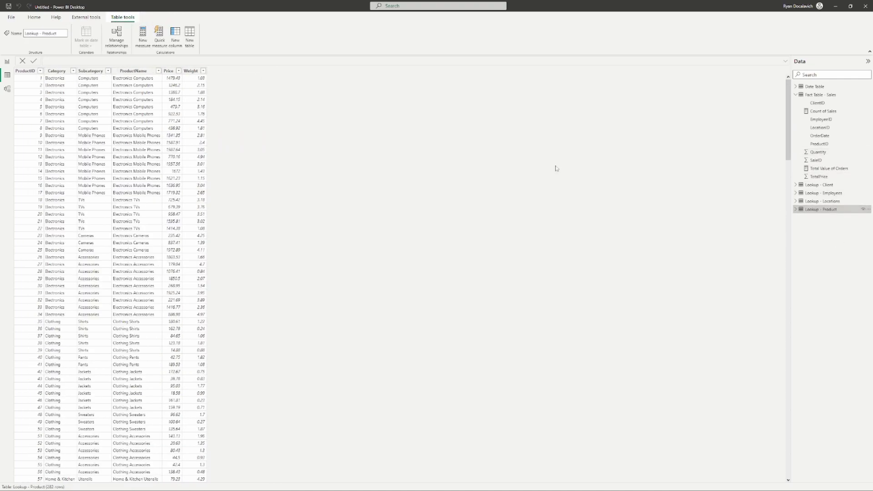
Step: Inspect the Price column of Lookup - Product, check the report's table visual, and return to the Fact Table - Sales data
left_click(169, 71)
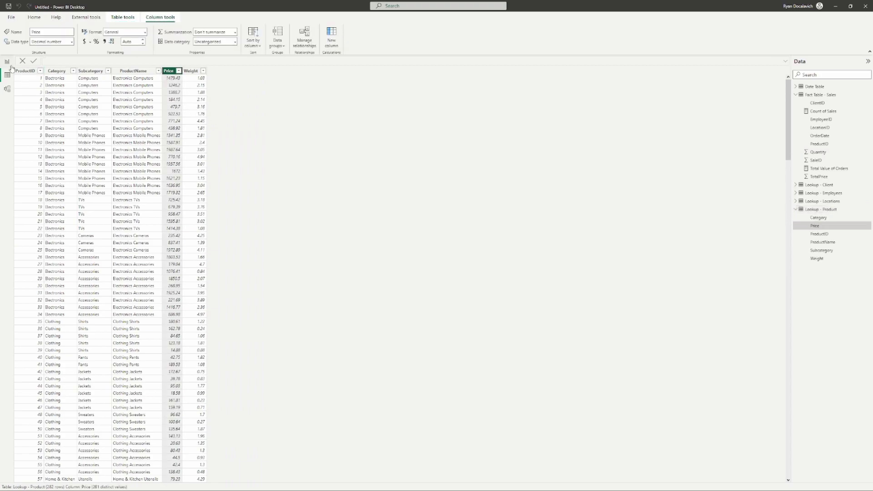
left_click(832, 95)
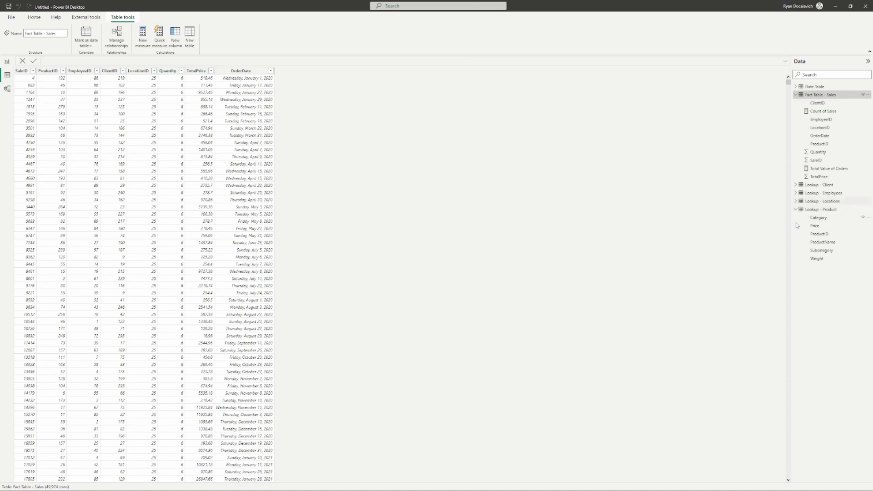
left_click(7, 61)
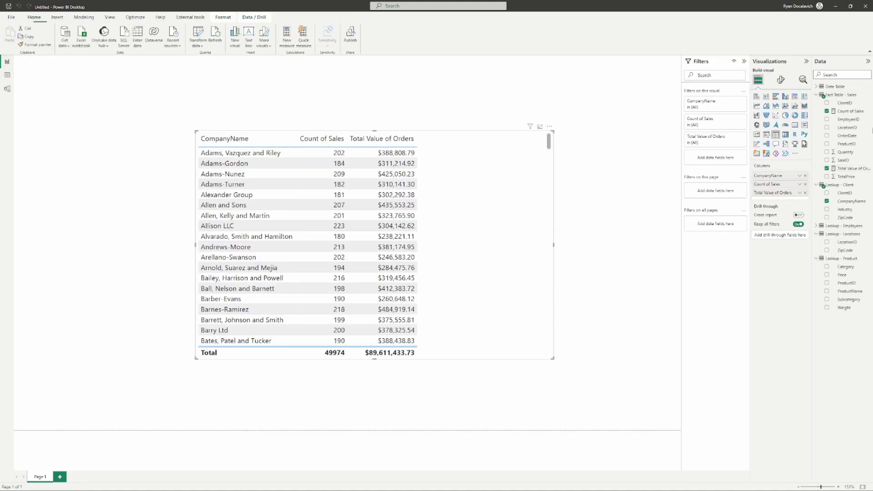
left_click(7, 75)
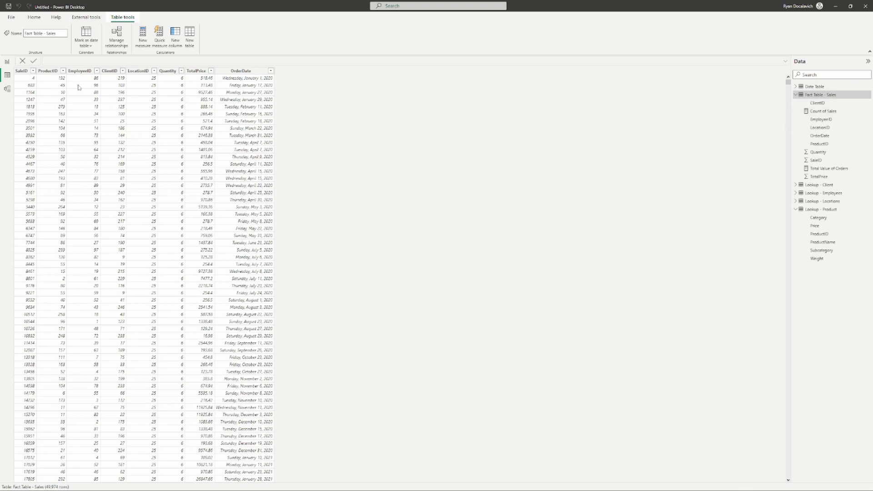
Step: Examine the TotalPrice column and the first sale's Quantity and ProductID in Fact Table - Sales
left_click(197, 71)
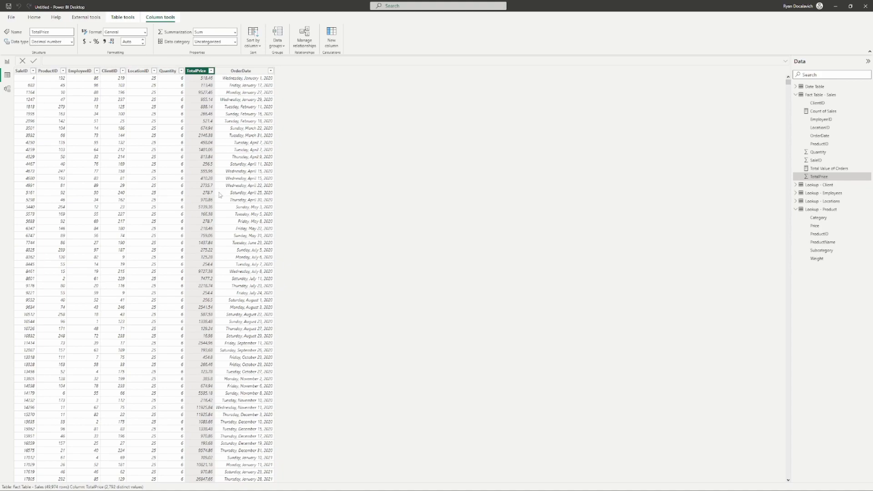
left_click(177, 78)
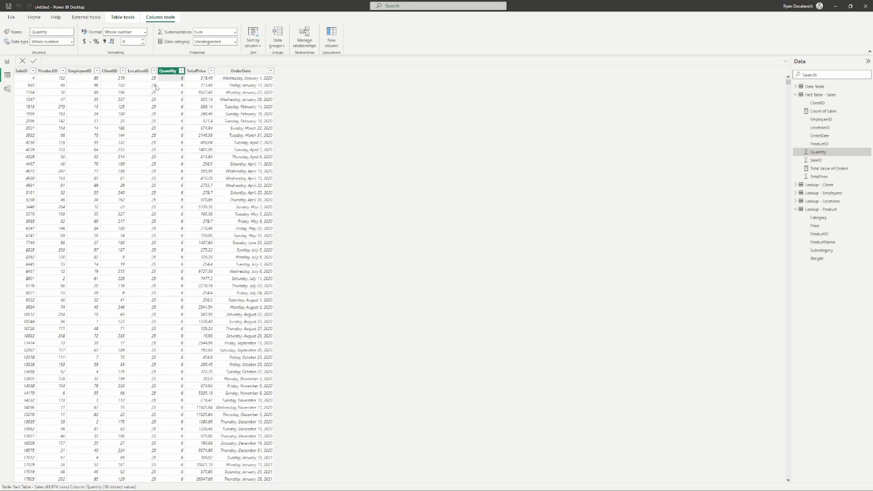
left_click(63, 79)
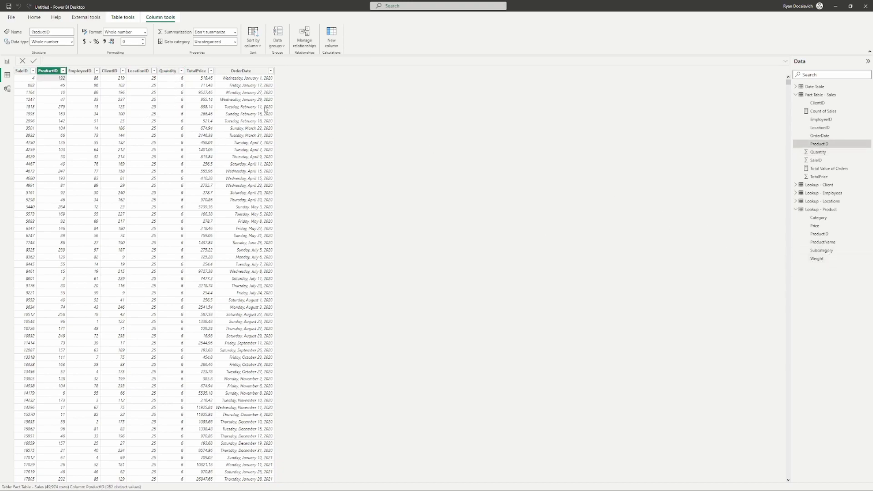
left_click(172, 78)
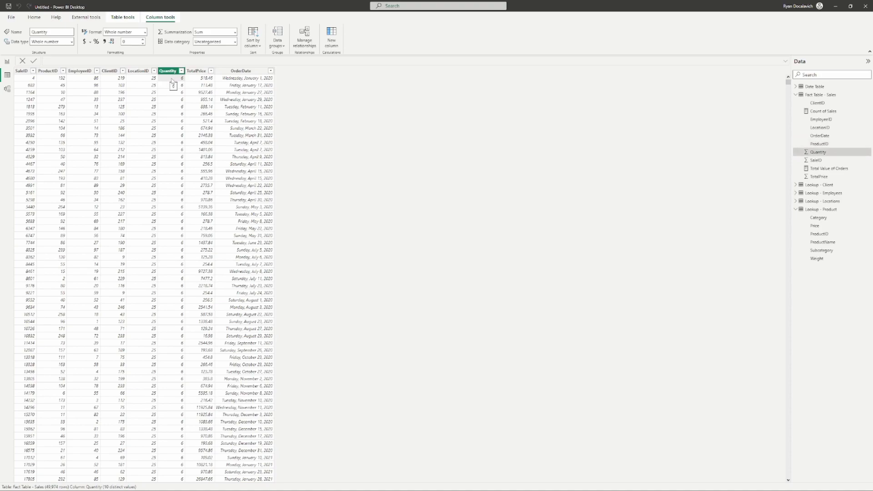
left_click(63, 79)
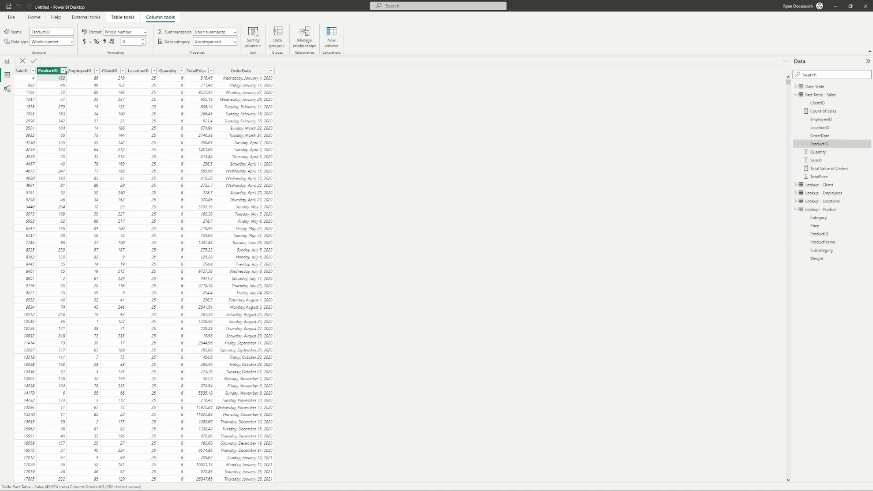
Step: Look up the price of ProductID 192 in the Lookup - Product table
left_click(826, 217)
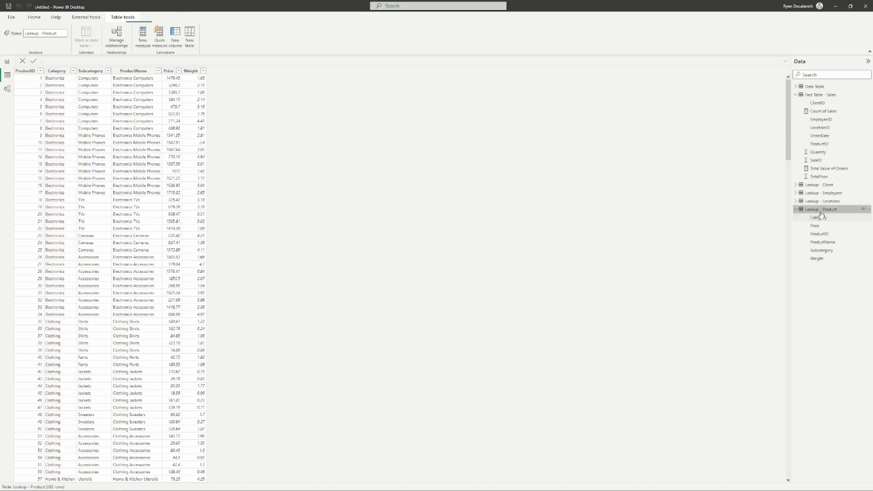
scroll(51, 381, "down", 15)
scroll(52, 382, "down", 10)
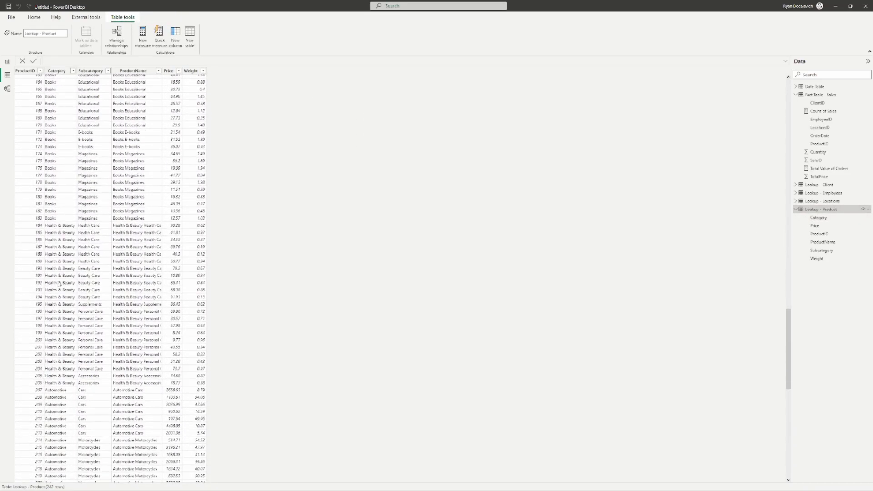
left_click(175, 283)
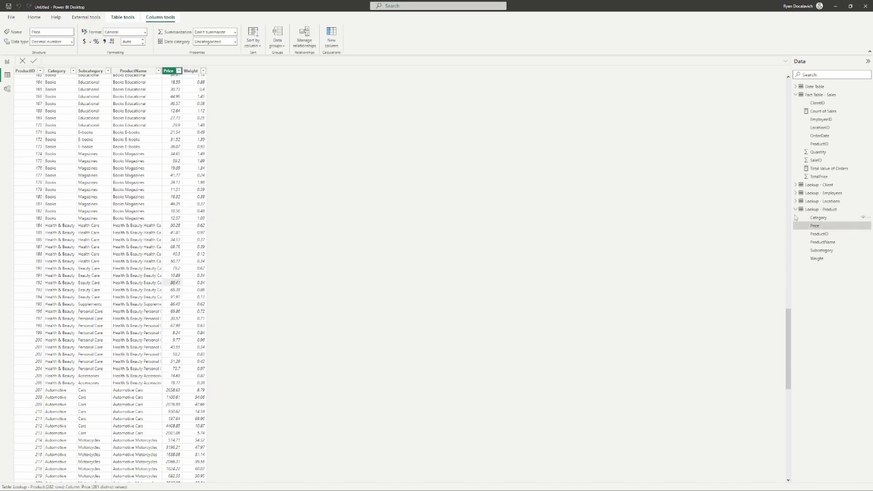
Step: Review the TotalPrice column of Fact Table - Sales and the formula of the Total Value of Orders measure
left_click(827, 96)
left_click(198, 71)
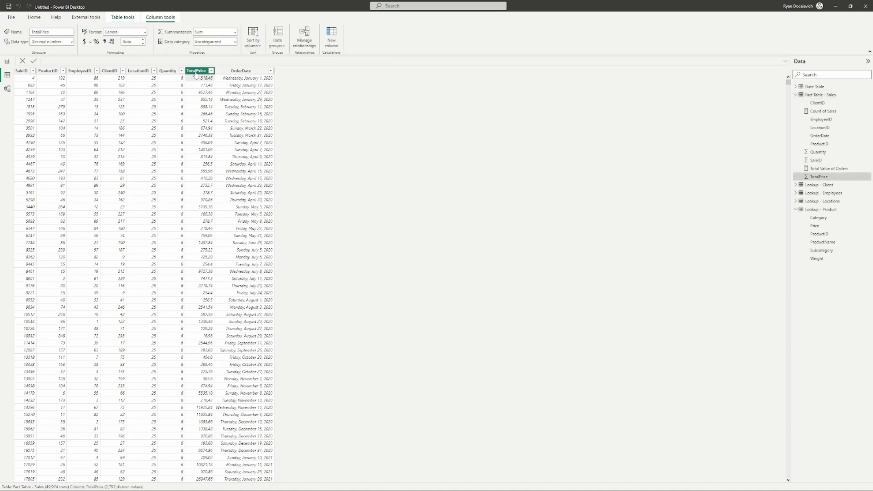
left_click(7, 60)
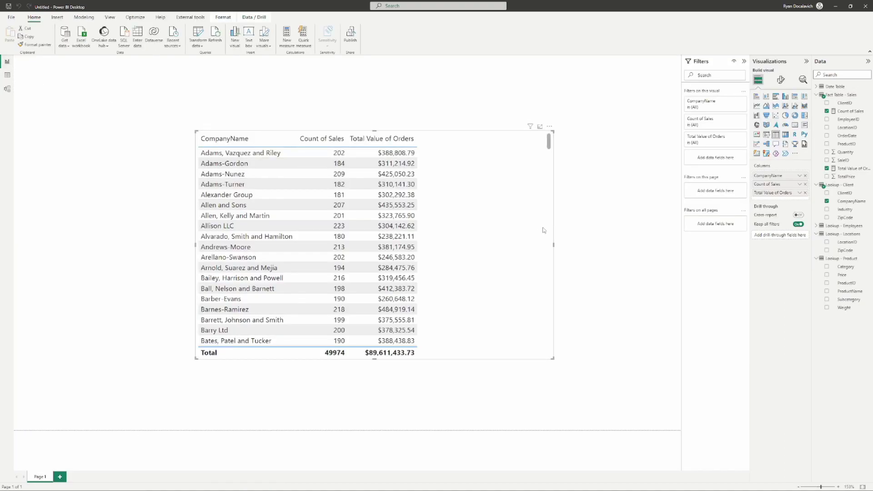
left_click(847, 168)
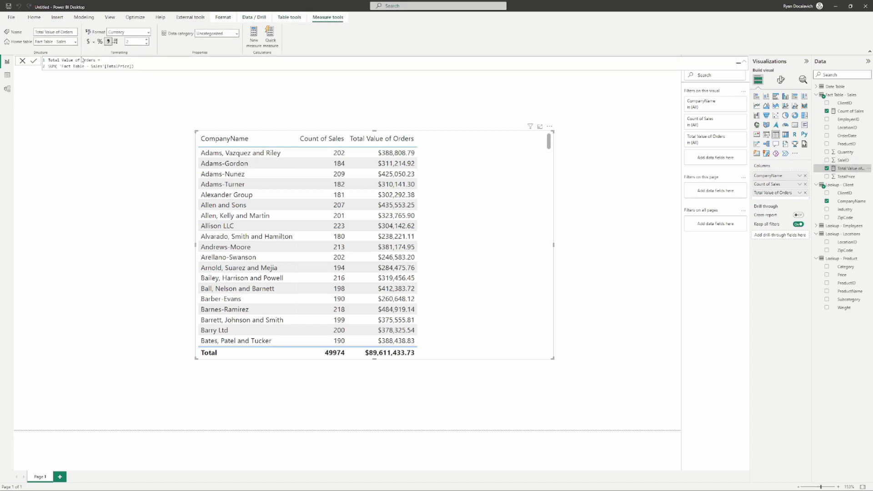
left_click(50, 66)
Step: Create a new measure named Total Value Of Orders SumX and begin its formula on a second line with the SUMX function
left_click(254, 34)
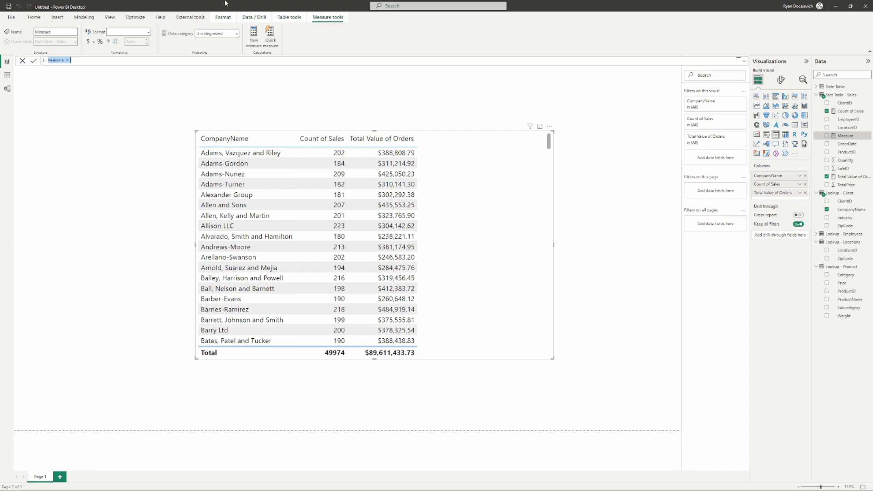
type("S")
key("BackSpace")
type("Total Value of ")
type("f Order")
type("s Sum")
type("X =")
key("shift+Return")
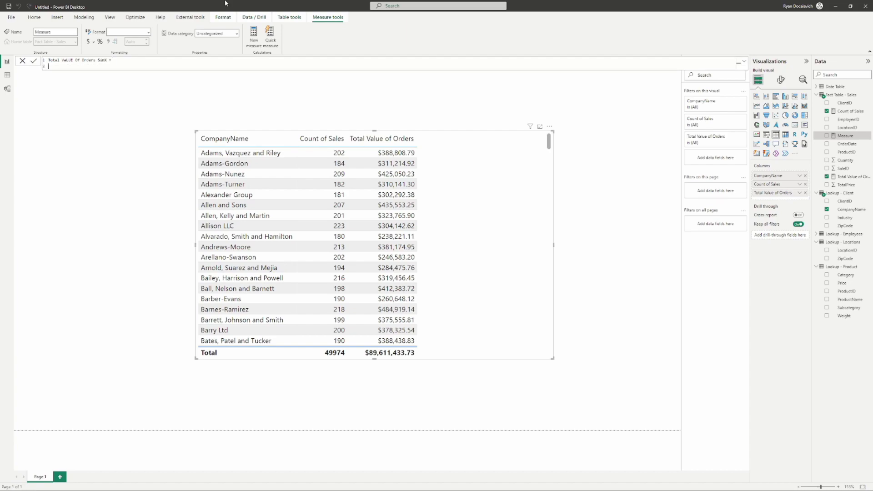
type("sumx")
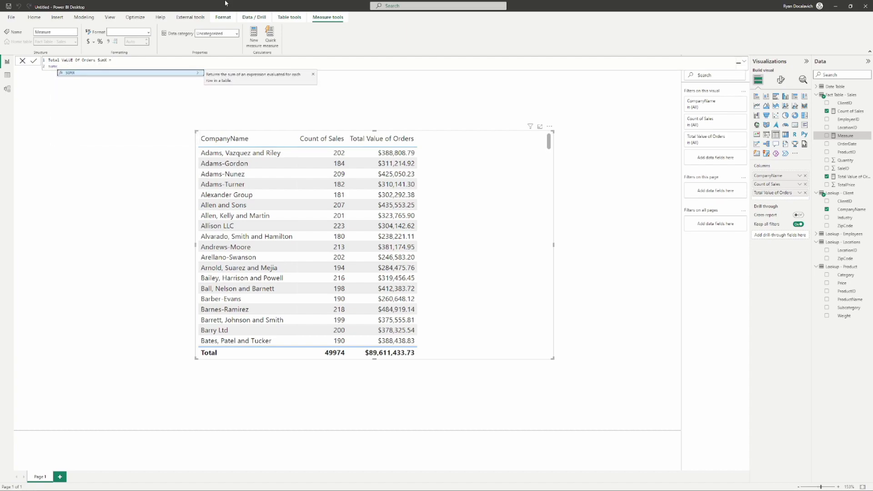
key("BackSpace")
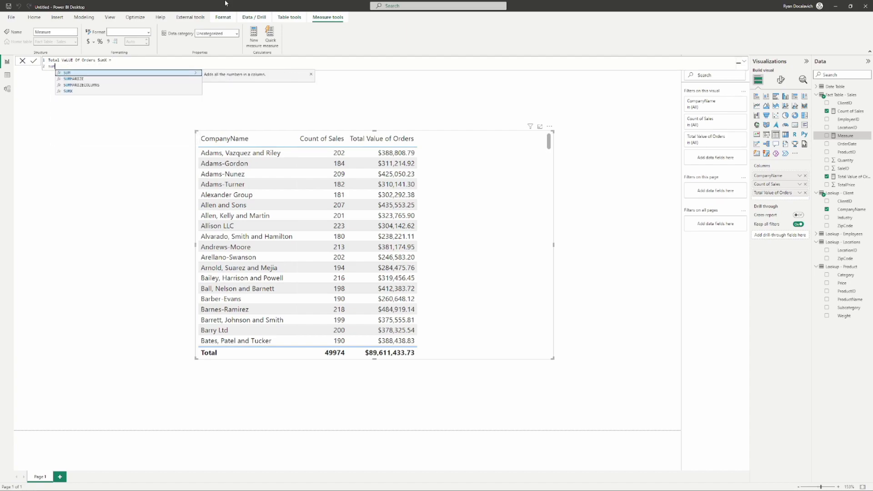
left_click(68, 93)
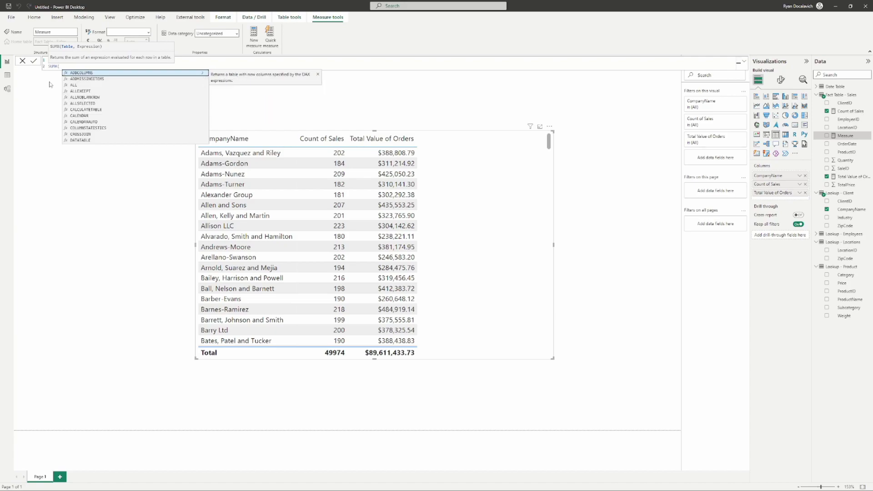
type("values")
key("Tab")
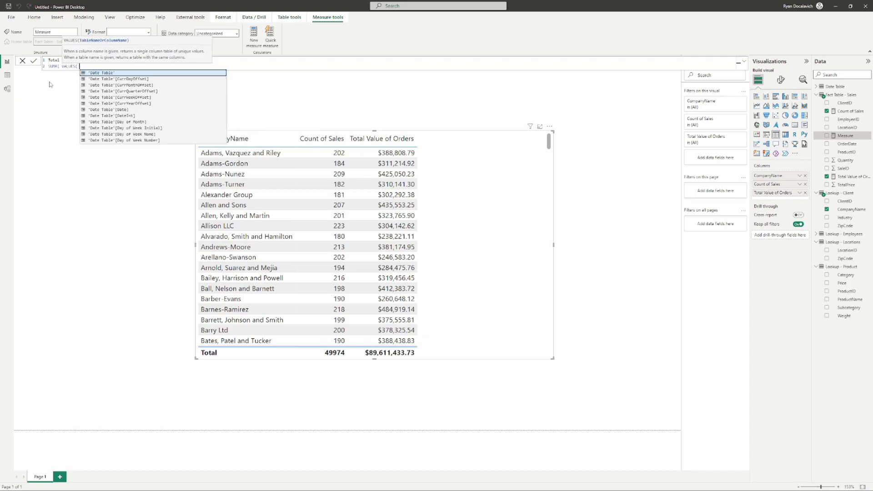
type("comp")
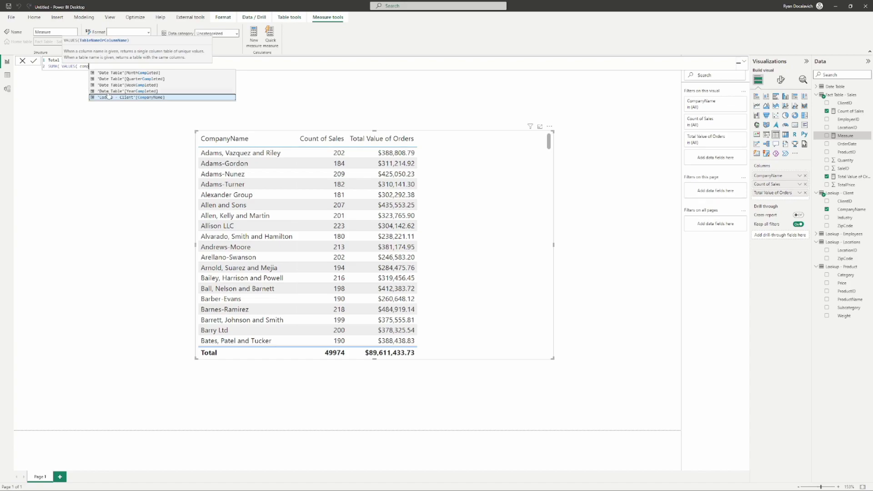
key("BackSpace")
key("BackSpace")
key("BackSpace")
key("BackSpace")
type("clie")
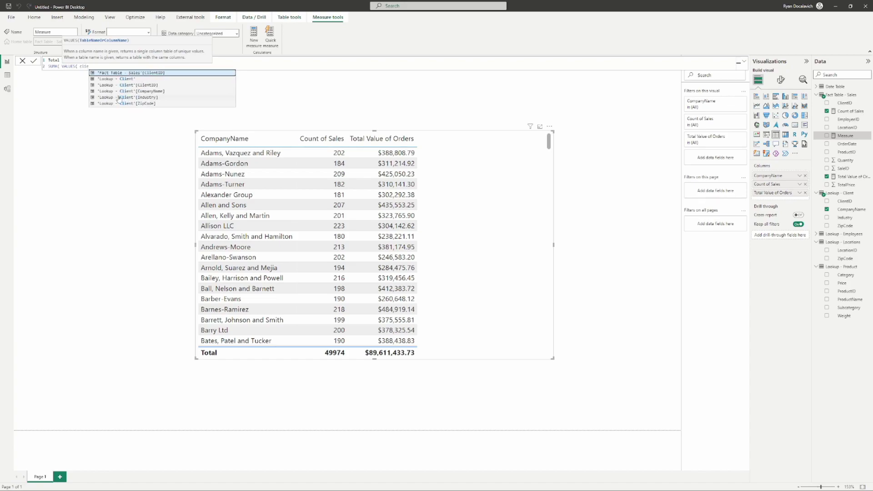
left_click(132, 80)
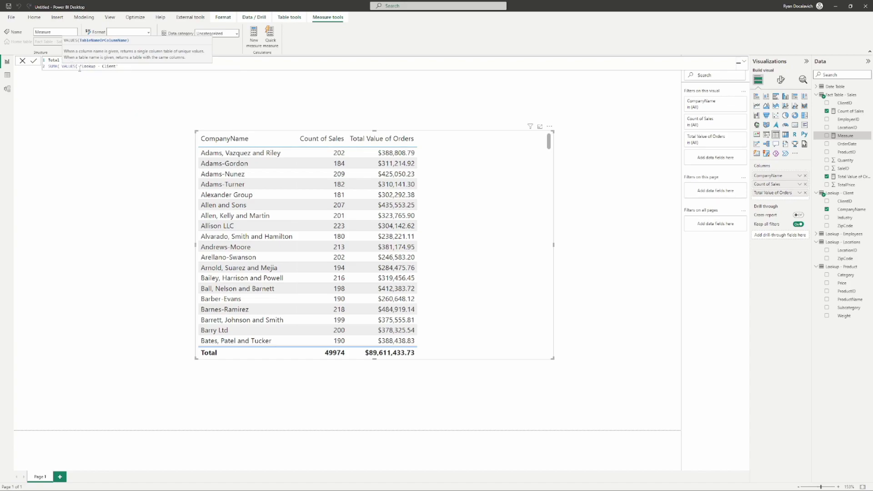
left_click_drag(79, 68, 61, 67)
key("BackSpace")
left_click(125, 65)
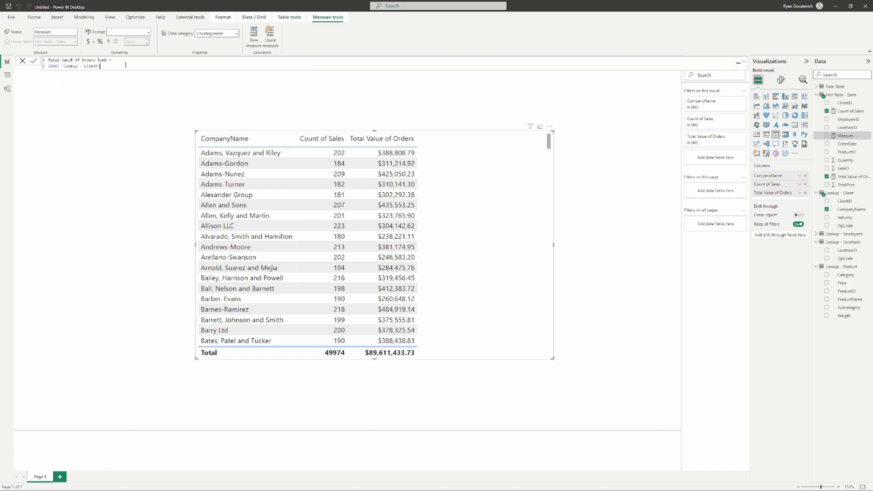
type(",")
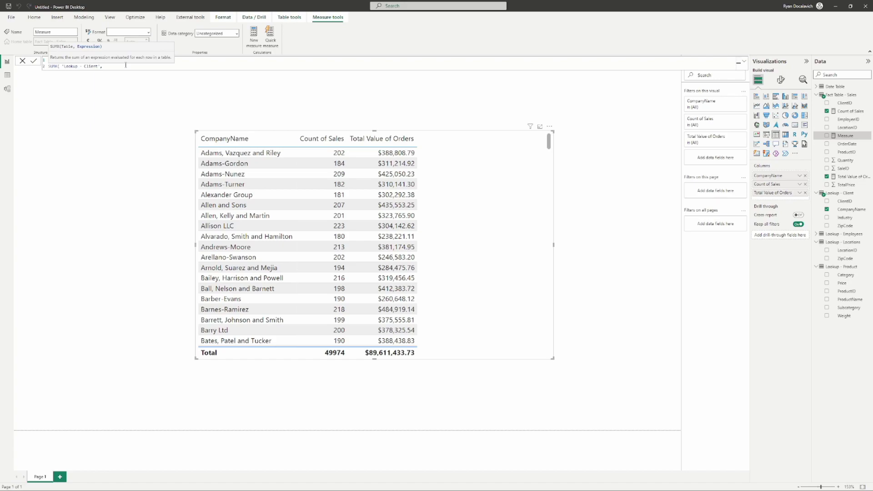
type("quan")
key("BackSpace")
key("BackSpace")
key("BackSpace")
key("BackSpace")
Step: Set the SUMX table to 'Fact Table - Sales' and begin its expression with 'Fact Table - Sales'[Quantity] * RELATED
left_click_drag(102, 66, 63, 66)
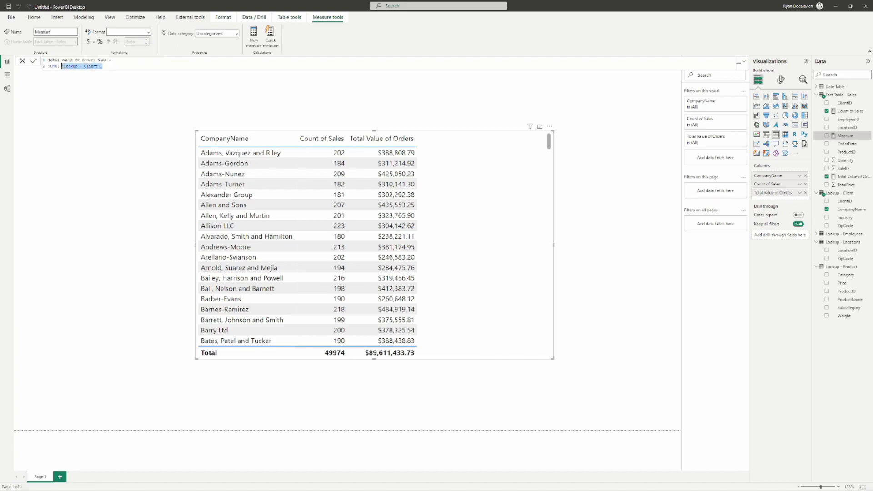
type("'Fact Table - Sales', ")
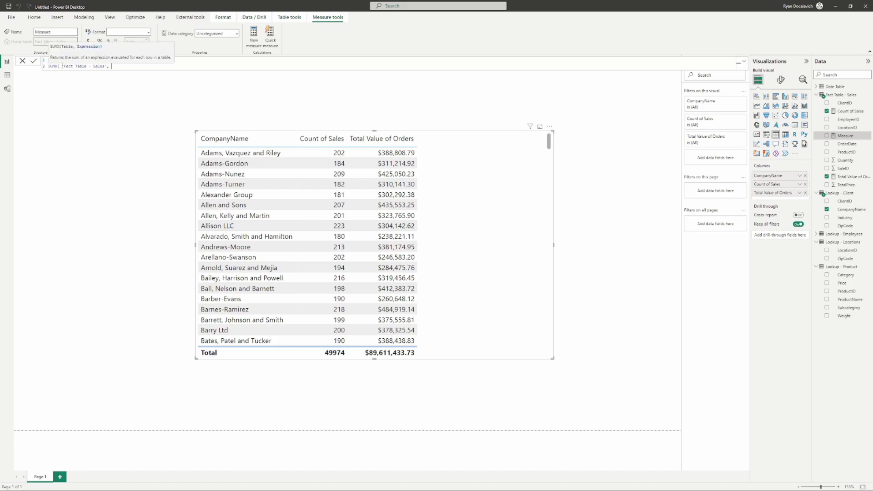
type("quan")
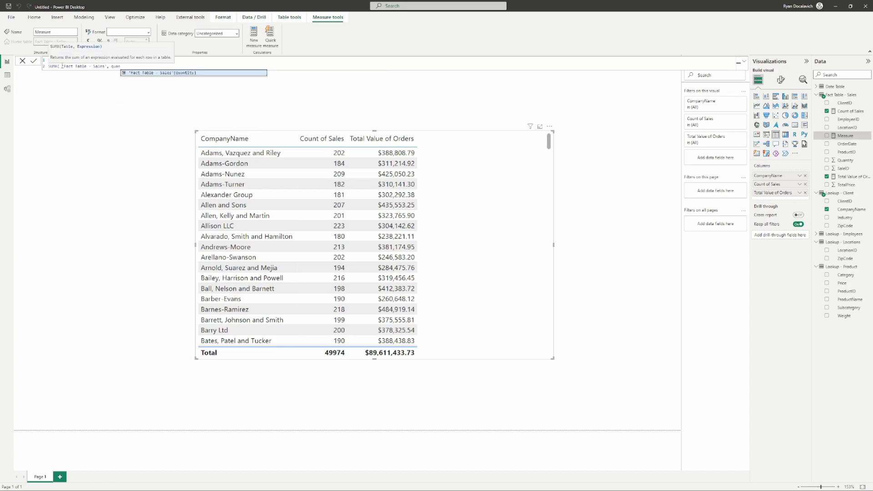
key("Tab")
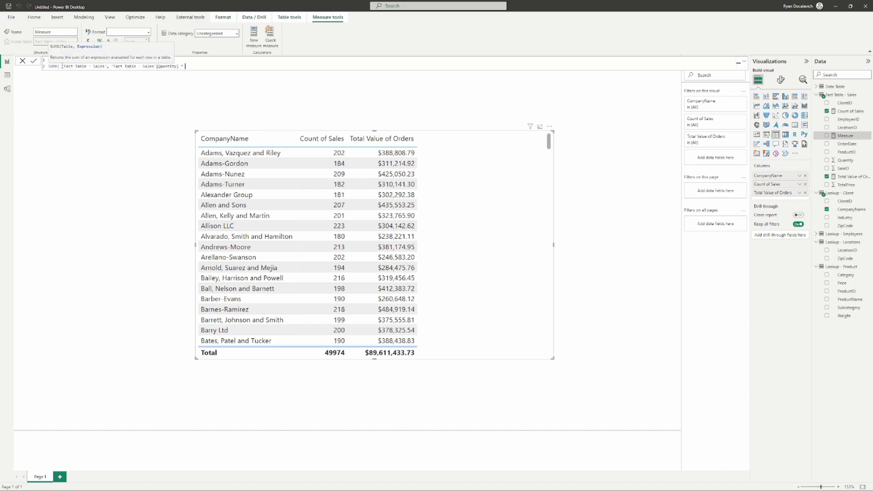
type("* rela")
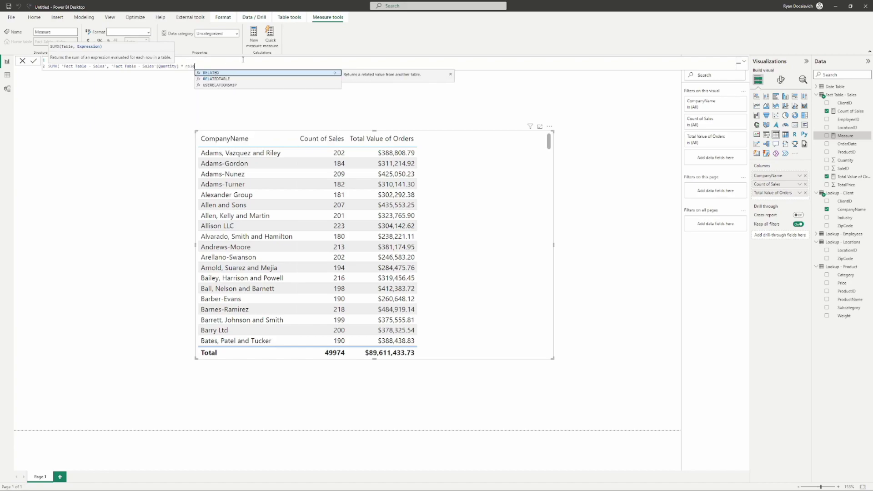
key("Tab")
key("BackSpace")
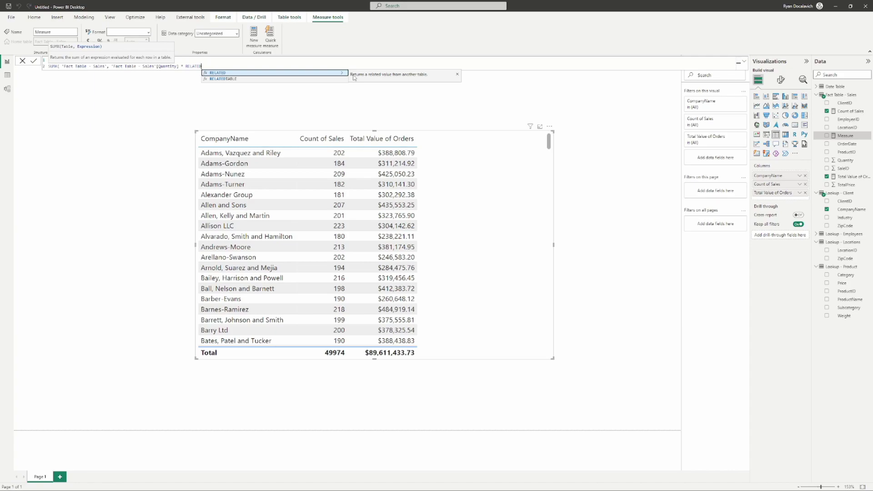
Step: Review the 'Fact Table - Sales' table argument in the SUMX formula
left_click_drag(107, 67, 64, 66)
left_click(109, 67)
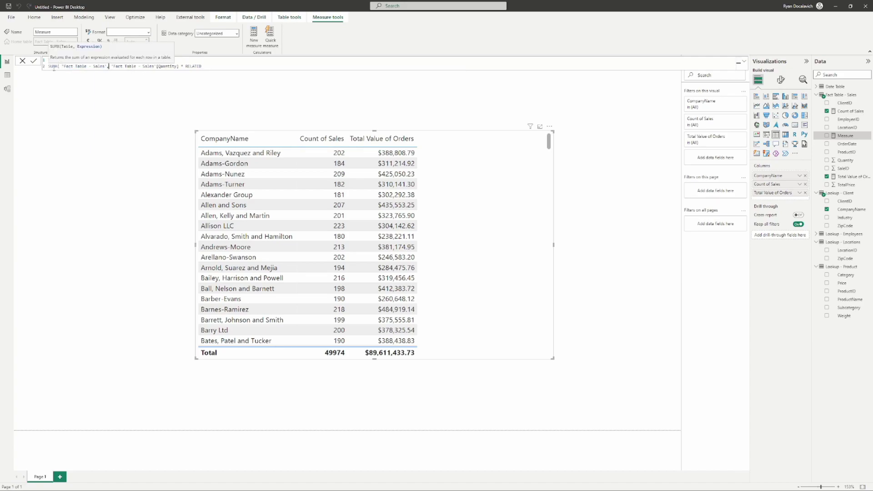
left_click_drag(61, 67, 106, 67)
left_click(107, 67)
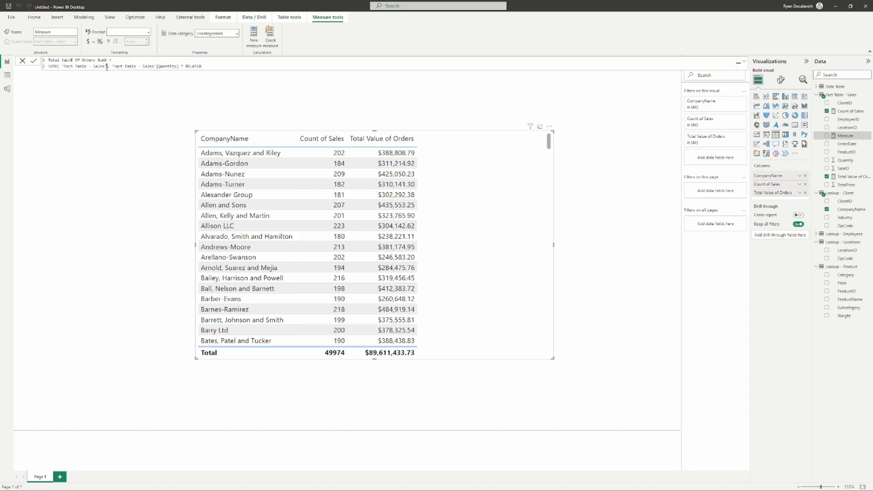
left_click_drag(108, 67, 62, 67)
left_click(108, 67)
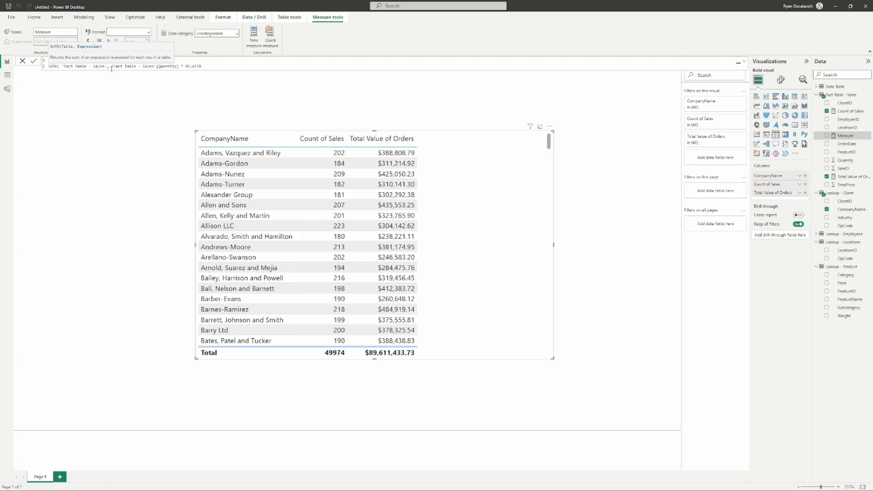
Step: Complete the SUMX expression with RELATED( 'Lookup - Product'[Price] ) and close both functions' parentheses
left_click(218, 65)
key("BackSpace")
type("D")
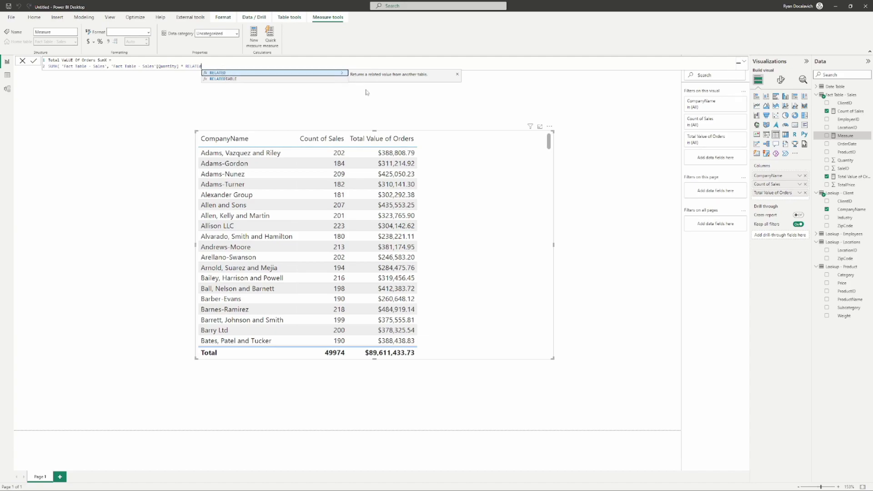
type("(")
key("BackSpace")
key("BackSpace")
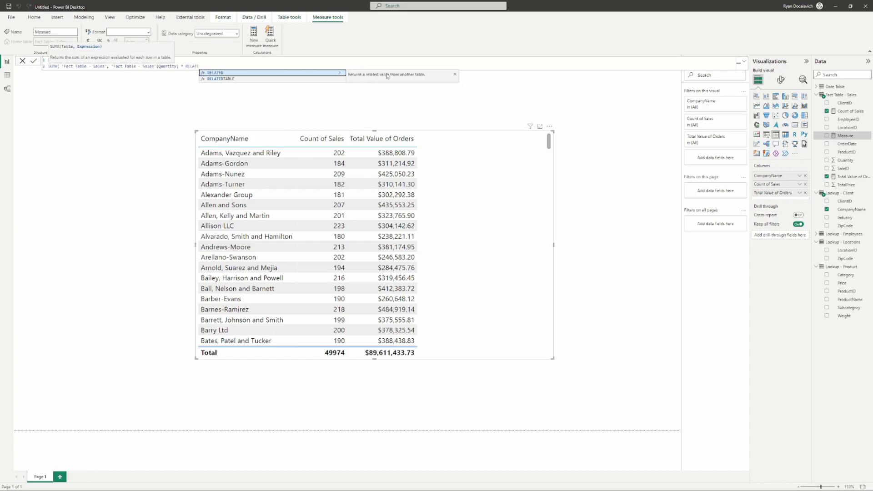
type("D(")
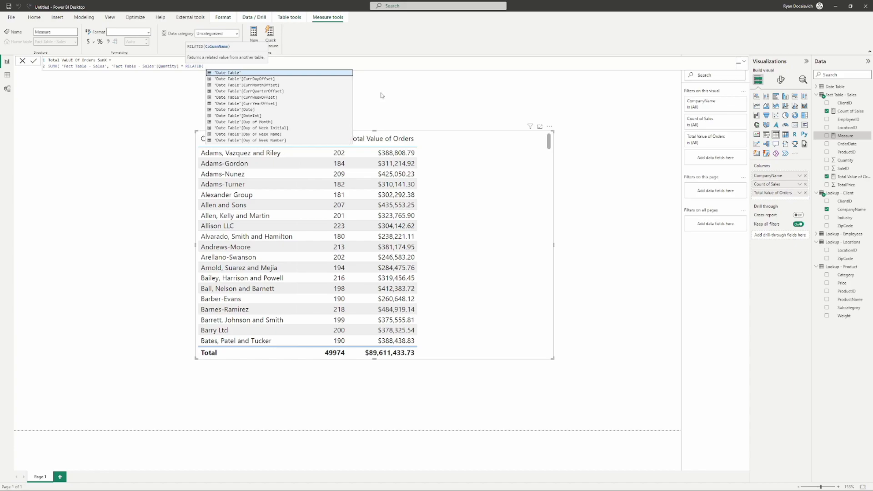
type(" pri")
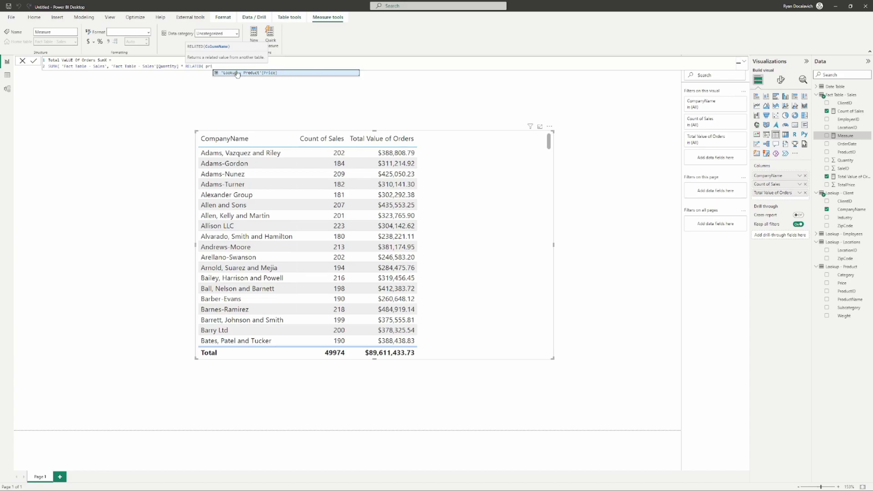
key("Tab")
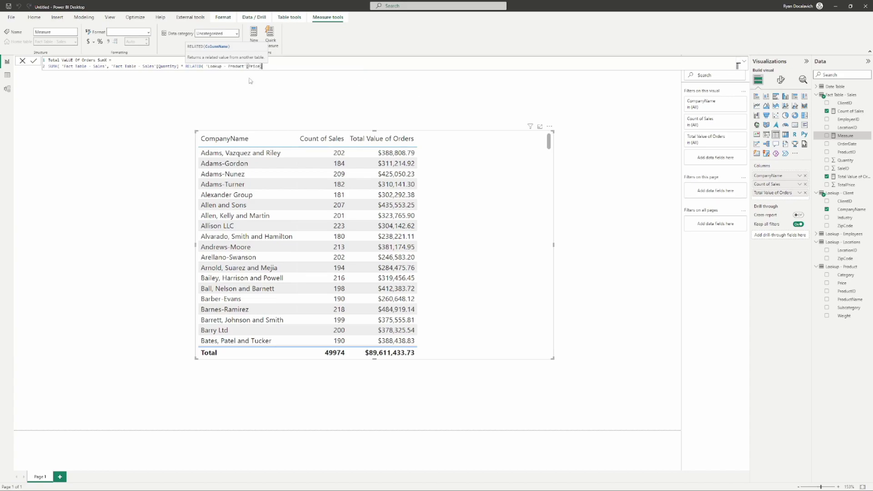
type(") )")
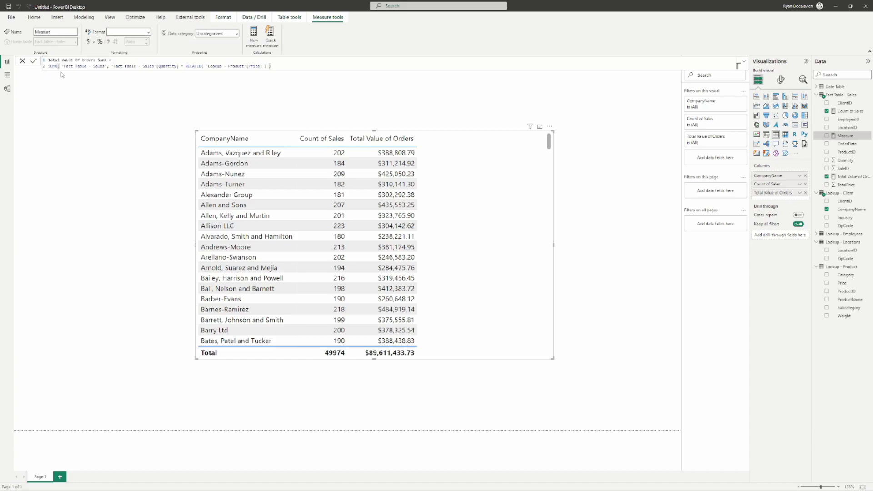
Step: Check the table and expression arguments of the SUMX formula and commit the new measure
left_click_drag(61, 66, 265, 66)
left_click_drag(108, 68, 265, 67)
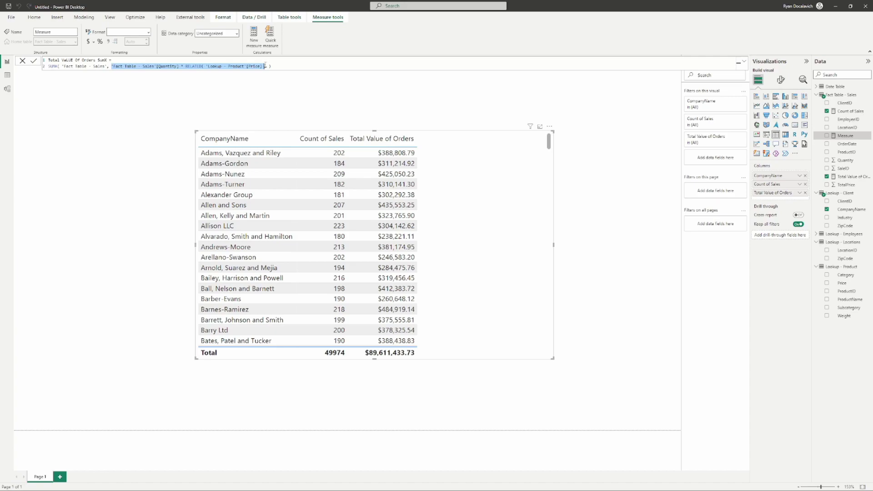
left_click(265, 66)
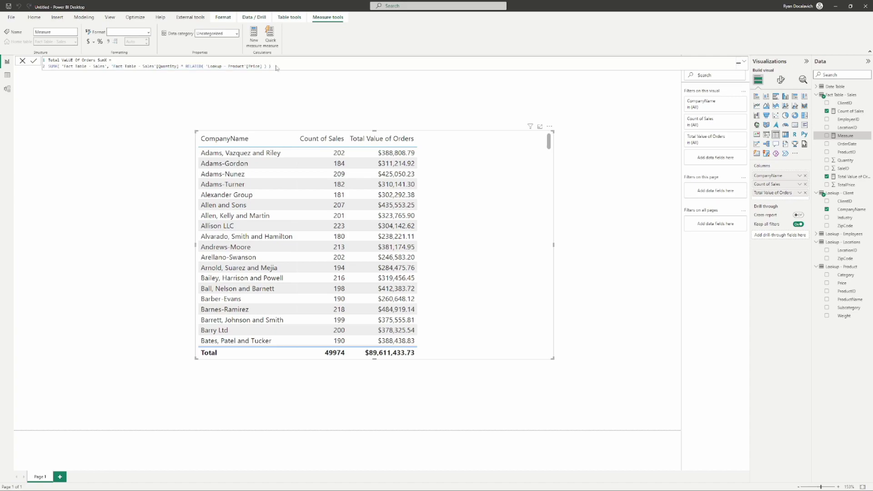
key("Return")
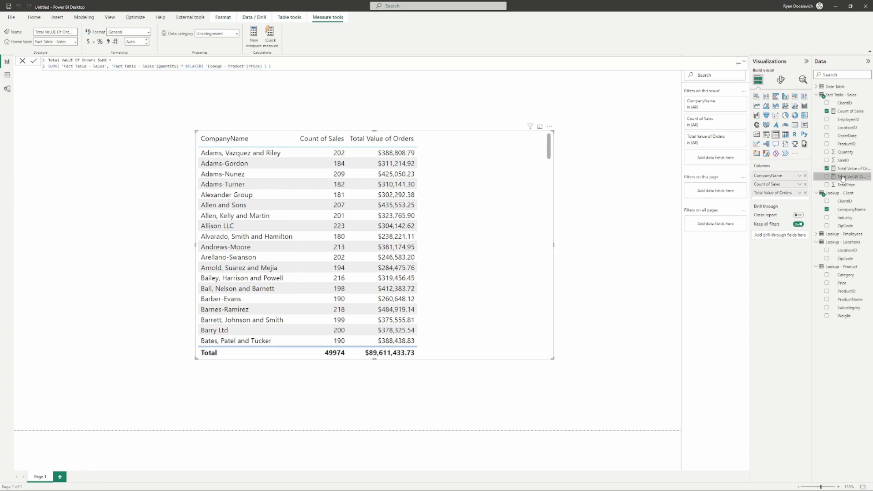
Step: Correct the capitalization of "Value" in the new measure's name so it reads Total Value Of Orders SumX
left_click(72, 60)
key("BackSpace")
key("BackSpace")
key("BackSpace")
type("lue")
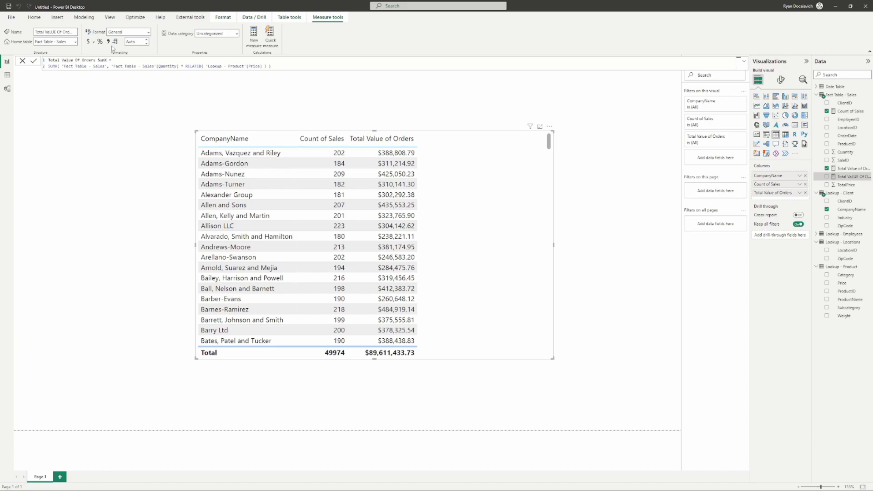
Step: Add Total Value Of Orders SumX to the company table and format it as currency with 2 decimal places
left_click_drag(849, 176, 494, 214)
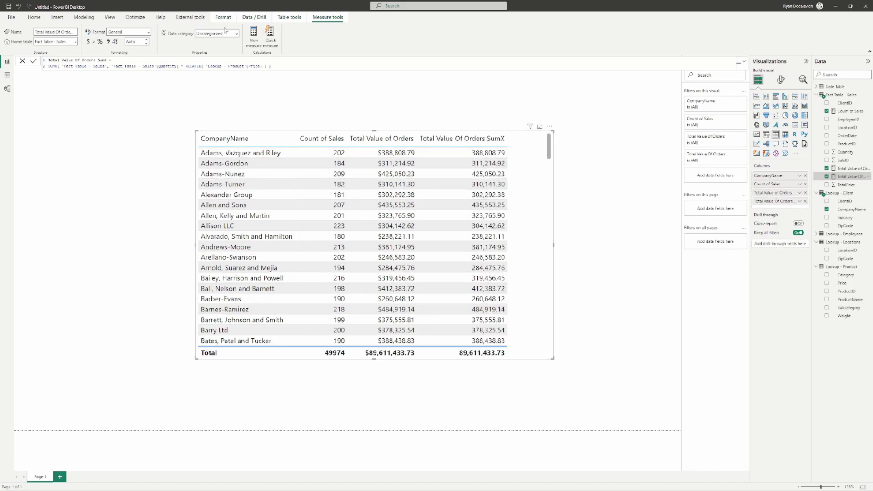
left_click(87, 42)
left_click(134, 42)
type("2")
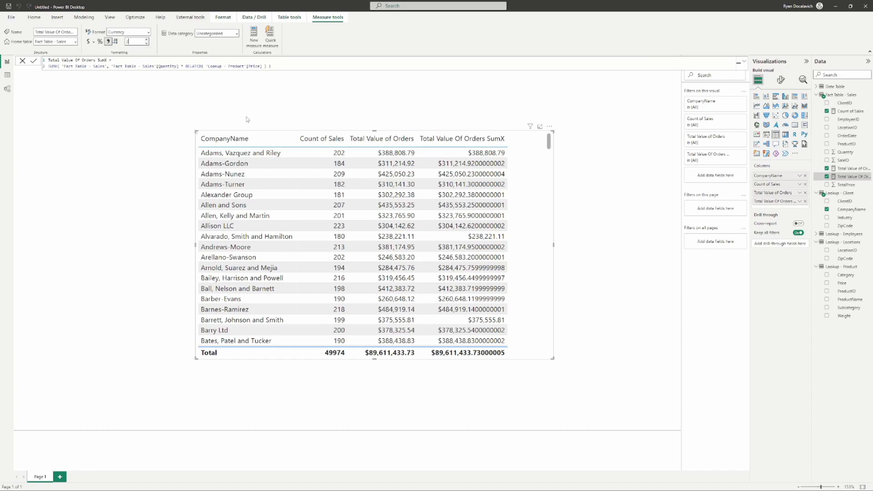
key("Return")
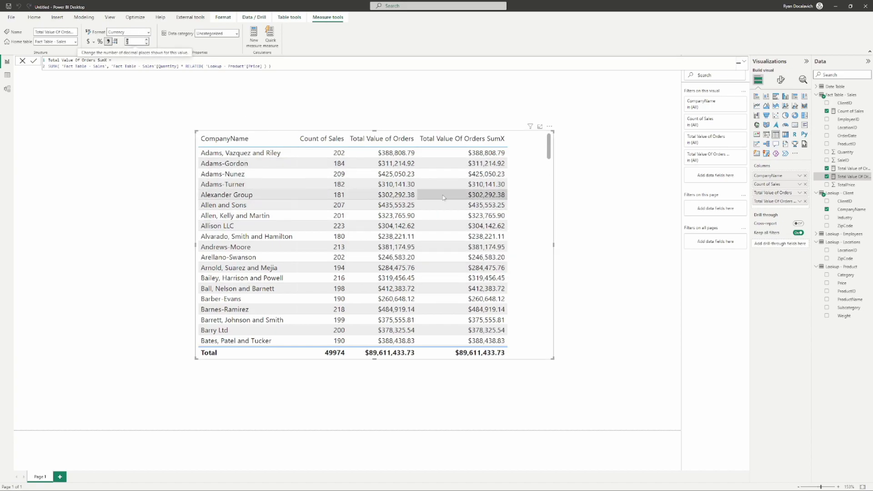
scroll(444, 197, "down", 5)
scroll(461, 242, "up", 5)
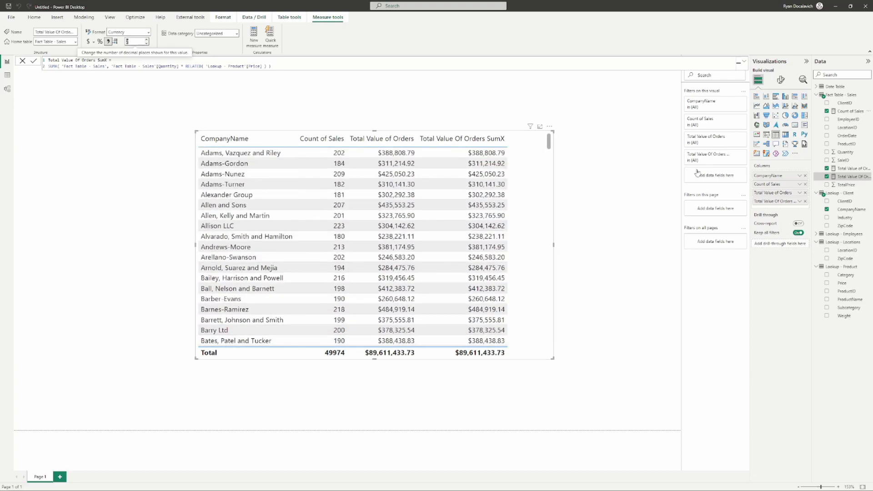
Step: Review the formulas of the Total Value of Orders and Count of Sales measures
left_click(849, 169)
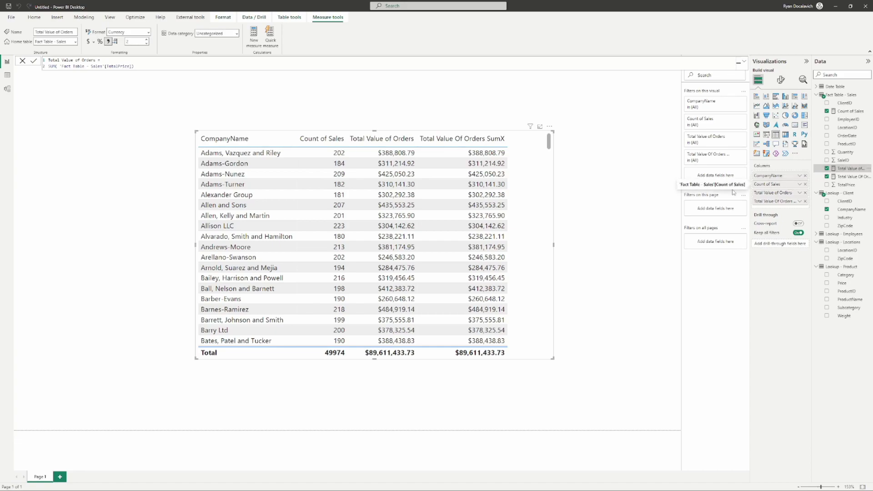
left_click(849, 111)
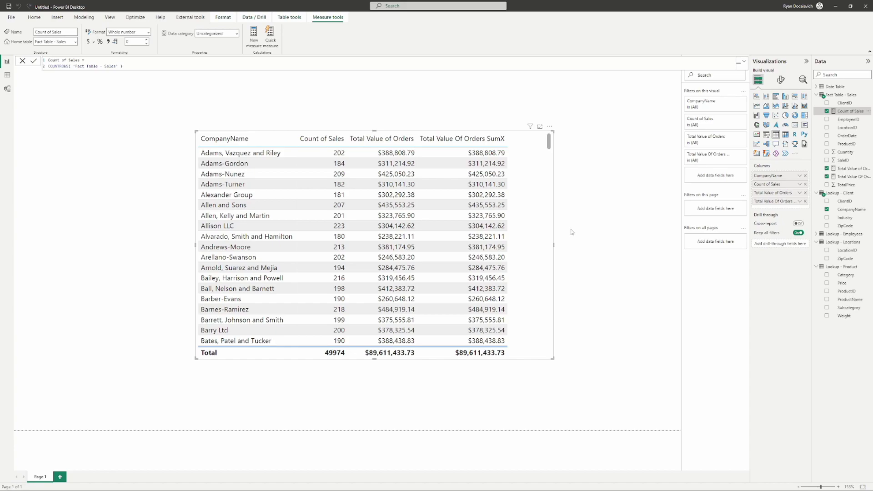
left_click_drag(123, 66, 45, 67)
left_click(133, 68)
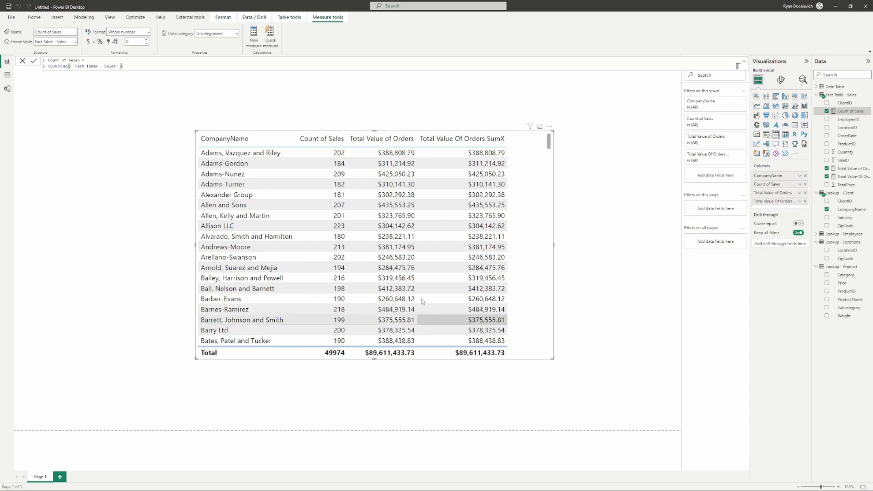
Step: Reformat the Total Value Of Orders SumX formula with the indented expression and the closing parenthesis on separate lines, and commit it
left_click(848, 177)
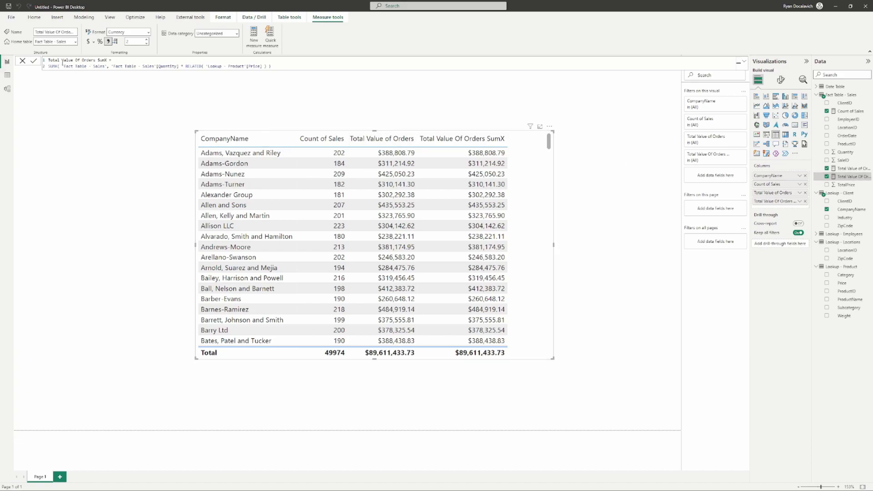
left_click(111, 65)
key("shift+Return")
key("Tab")
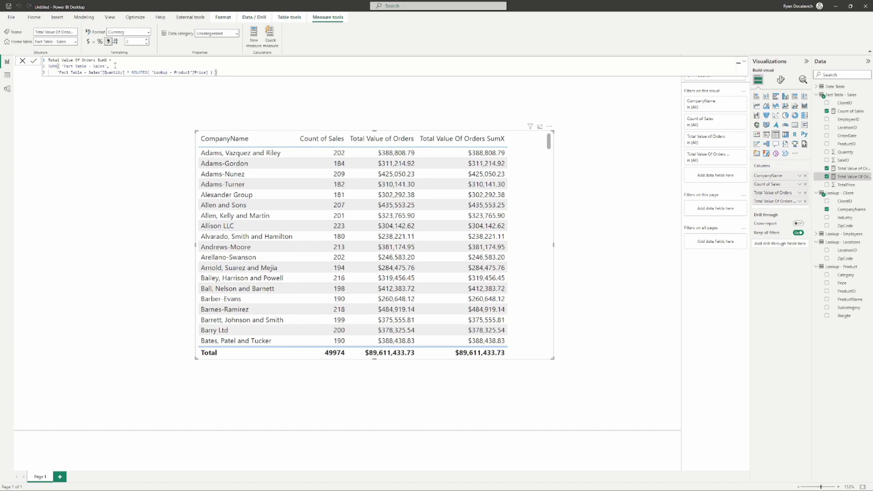
left_click(215, 72)
key("shift+Return")
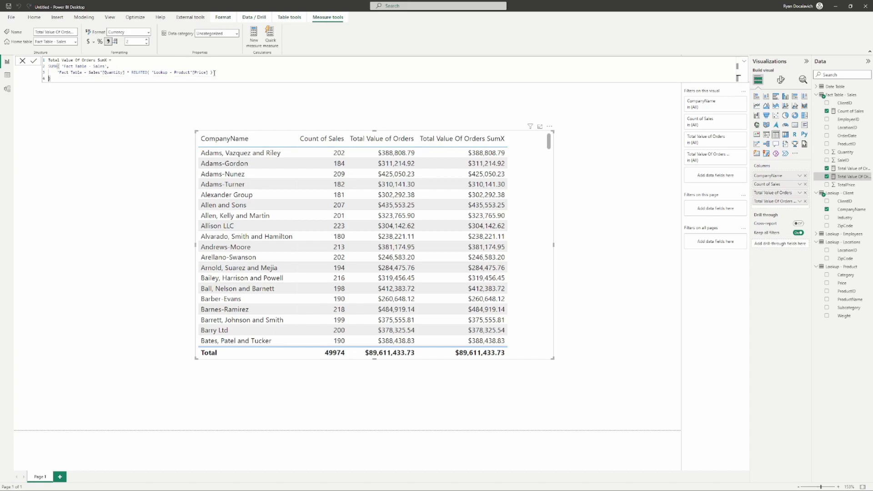
type(")")
key("Return")
key("Escape")
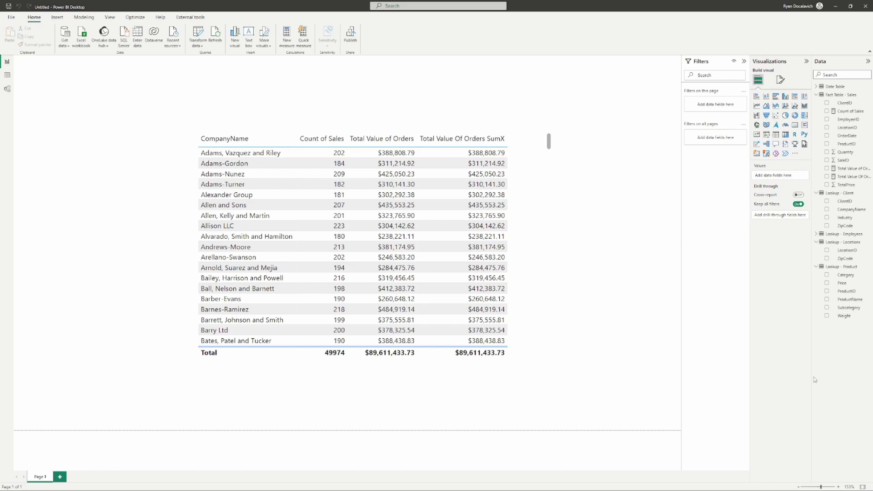
Step: Widen the field list to fit the full measure names and review the three measures in Fact Table - Sales
left_click_drag(811, 373, 737, 379)
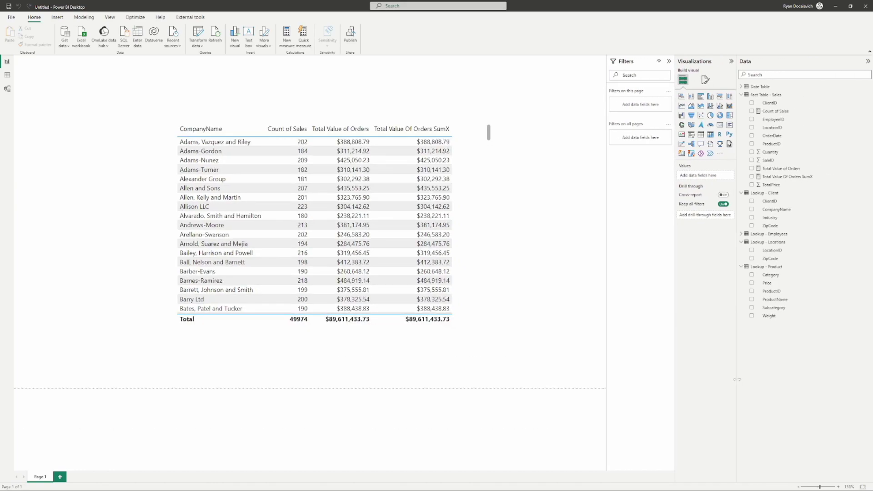
left_click(776, 113)
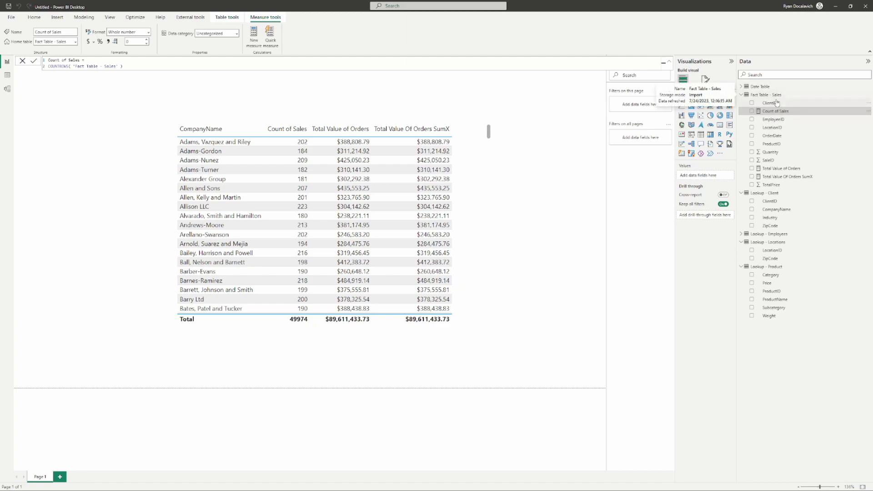
left_click(784, 177)
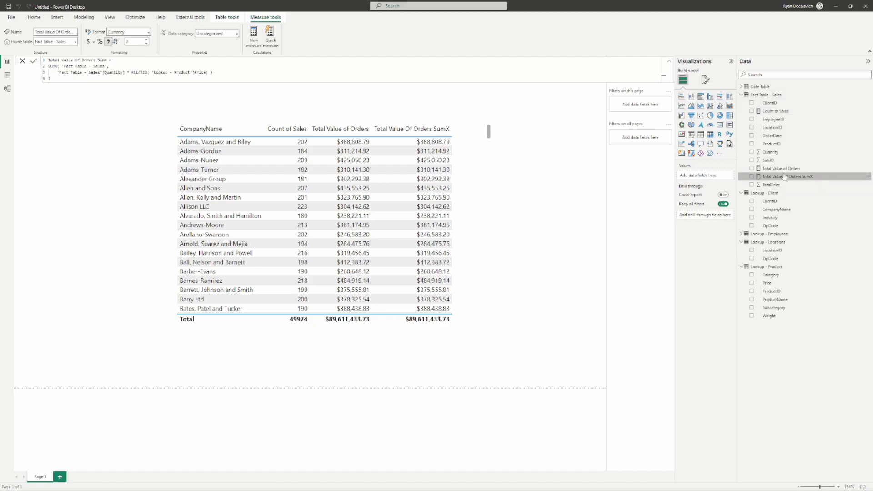
left_click(769, 95)
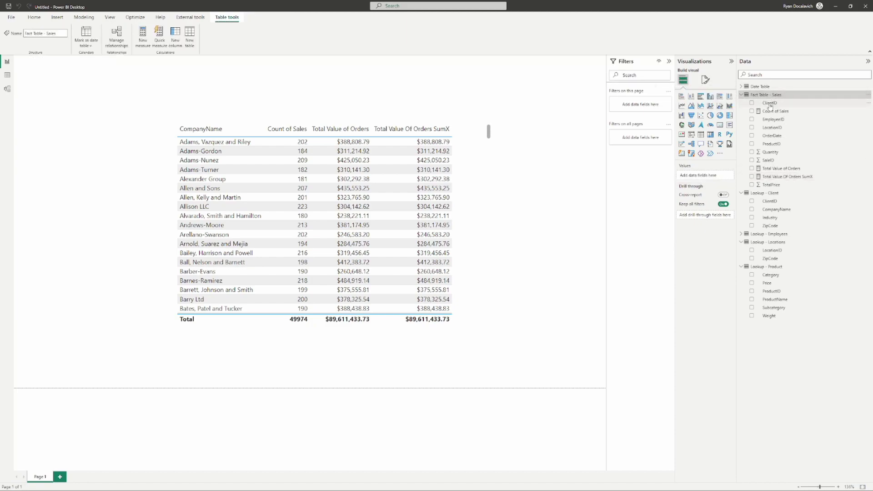
left_click(773, 103)
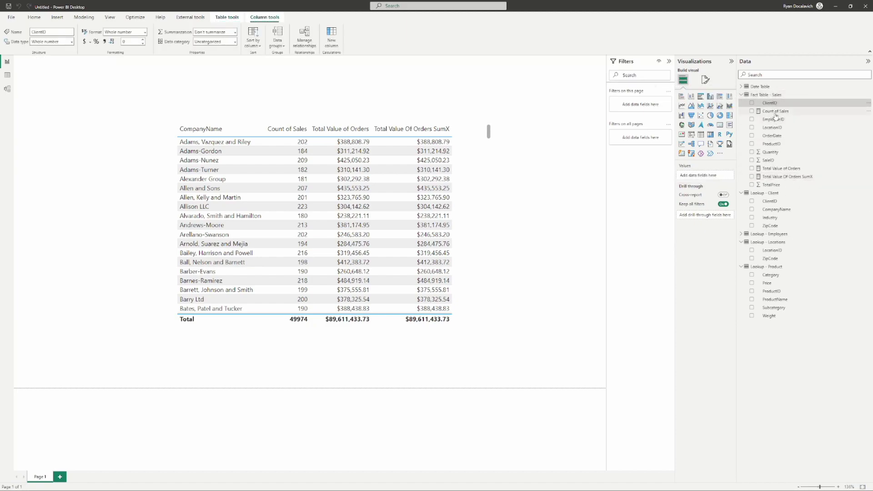
left_click(776, 114)
left_click(778, 168)
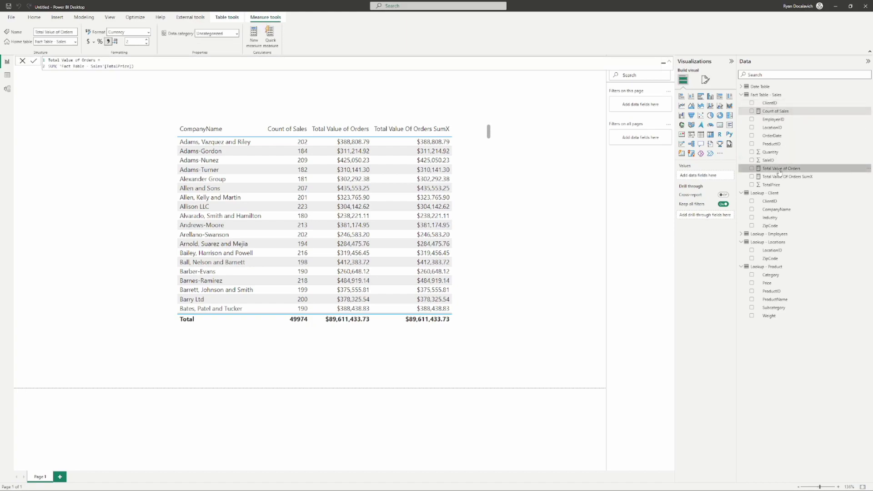
left_click(774, 177)
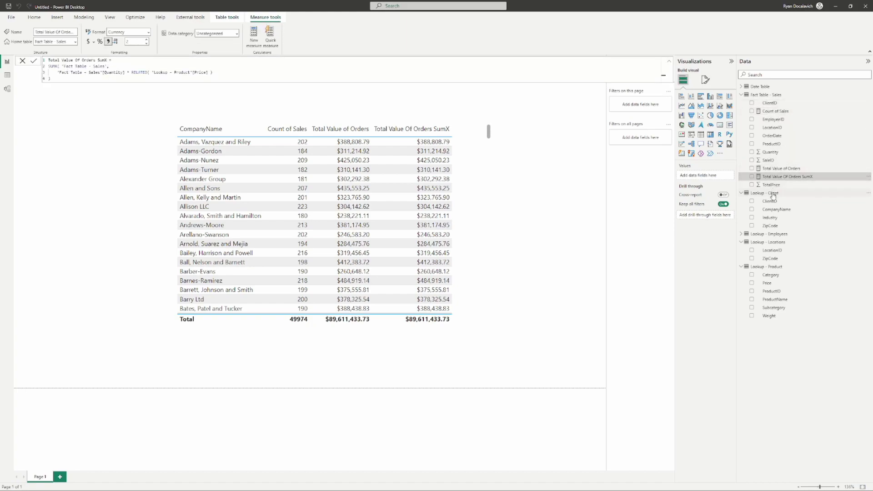
Step: Create a measure named Count of Clients in the Lookup - Client table with the formula COUNTROWS( 'Lookup - Client')
left_click(772, 193)
left_click(143, 32)
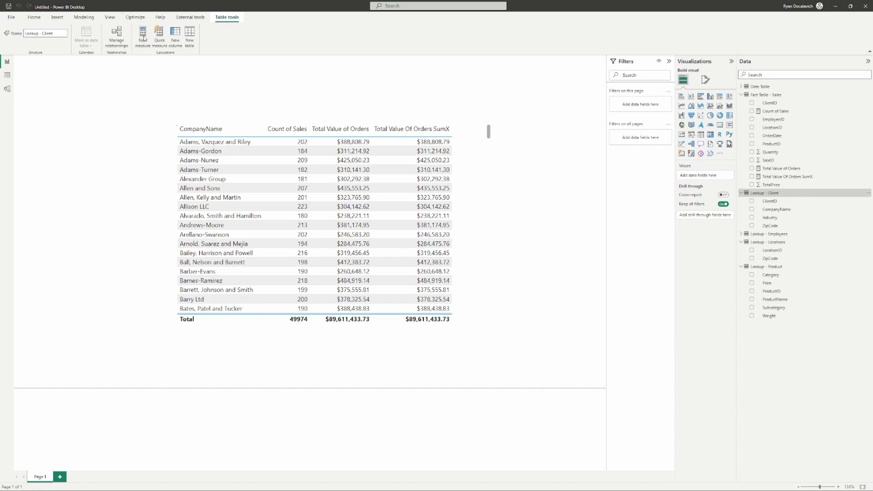
type("Count of Clients =")
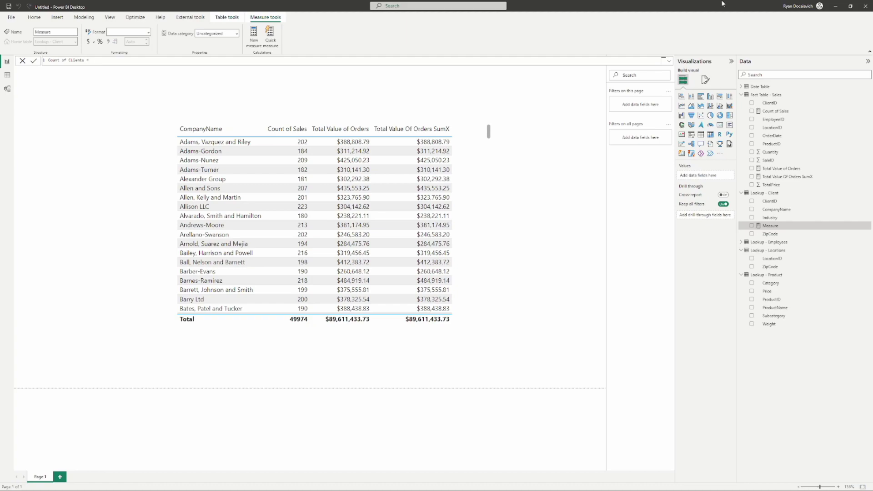
double_click(71, 61)
key("Right")
key("shift+Return")
type("co")
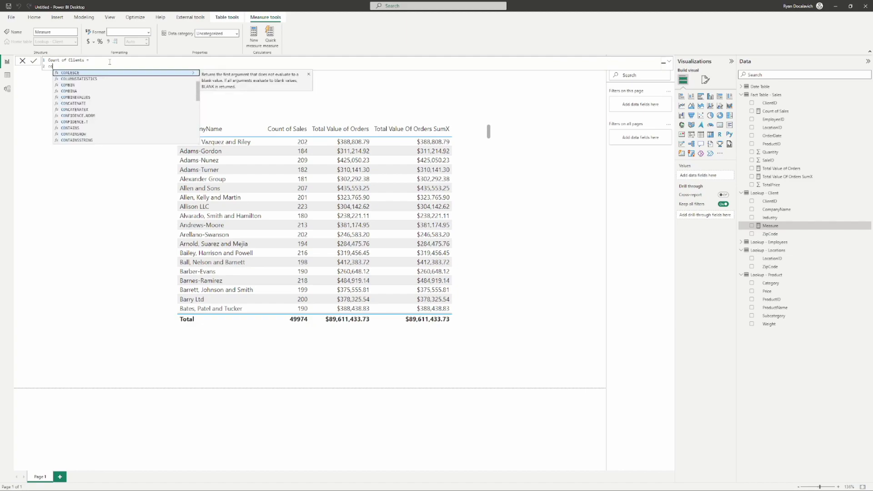
type("untr")
key("Tab")
type("cl")
key("Tab")
type(")")
key("Return")
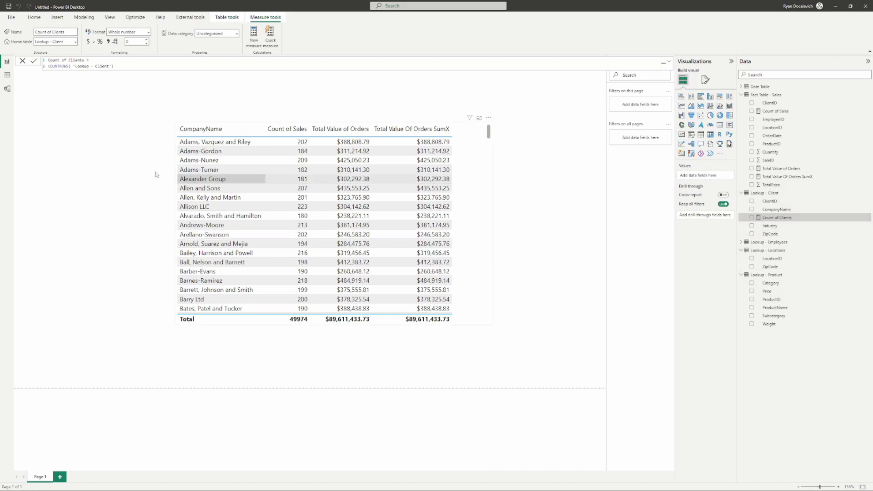
Step: Delete the Count of Clients measure from the model
left_click(868, 220)
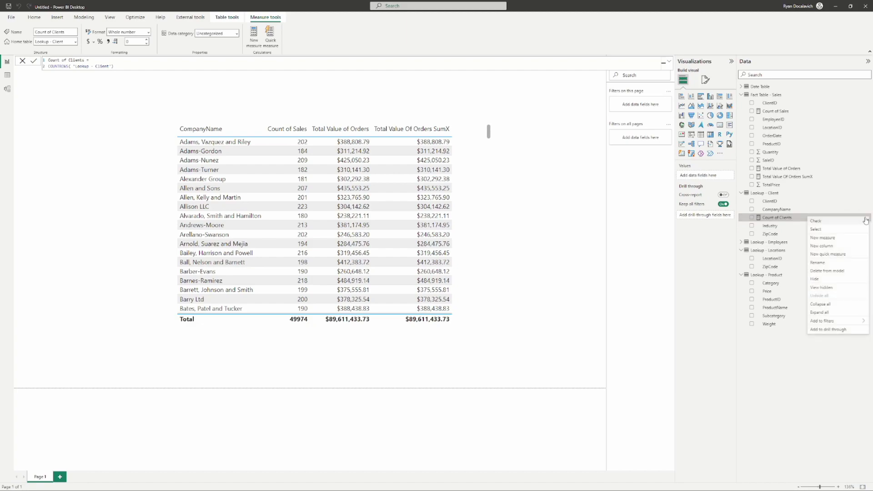
left_click(831, 274)
left_click(474, 264)
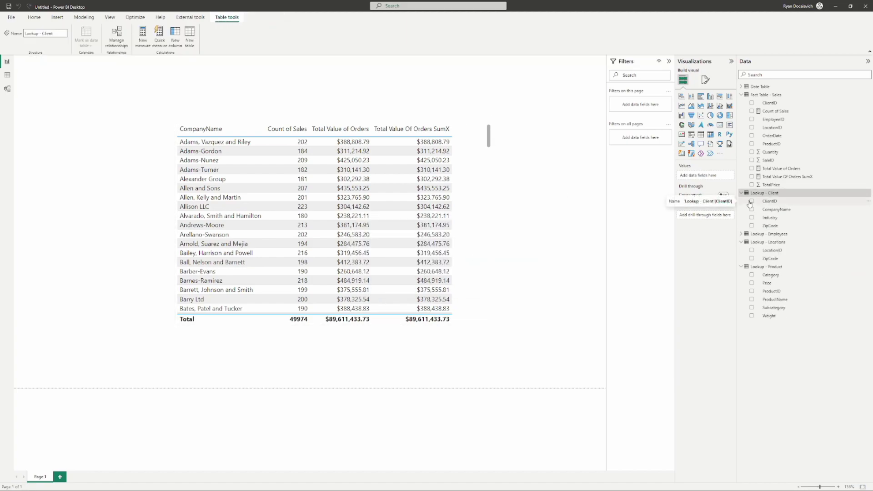
Step: Review the Total Value Of Orders SumX and Total Value of Orders measures in Fact Table - Sales
left_click(785, 177)
left_click(783, 169)
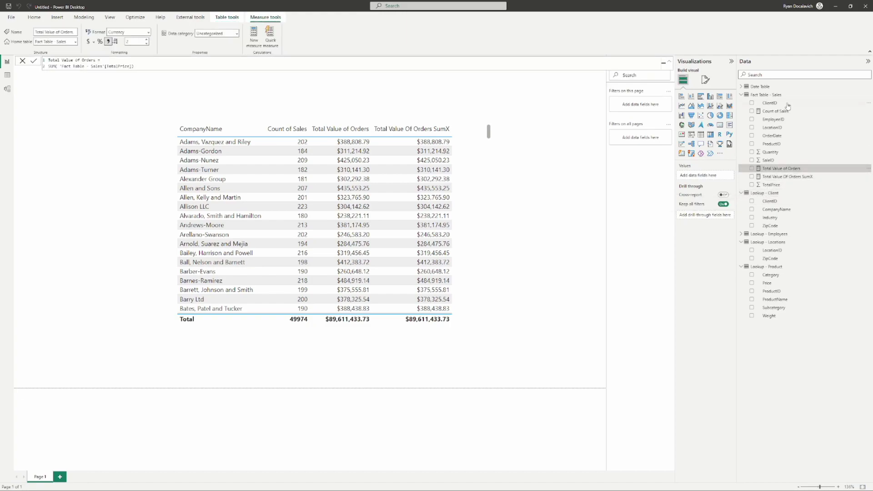
Step: Create a blank table named Base Measures by entering data manually and load it into the model
left_click(789, 111)
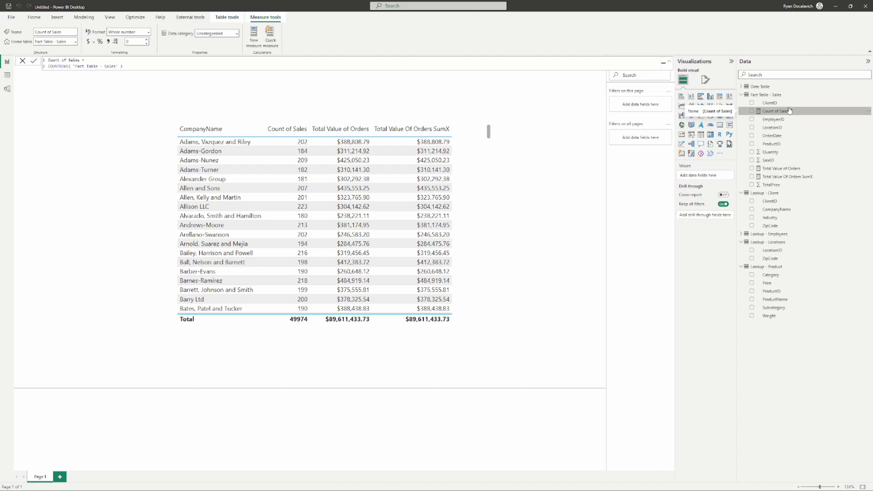
left_click(222, 102)
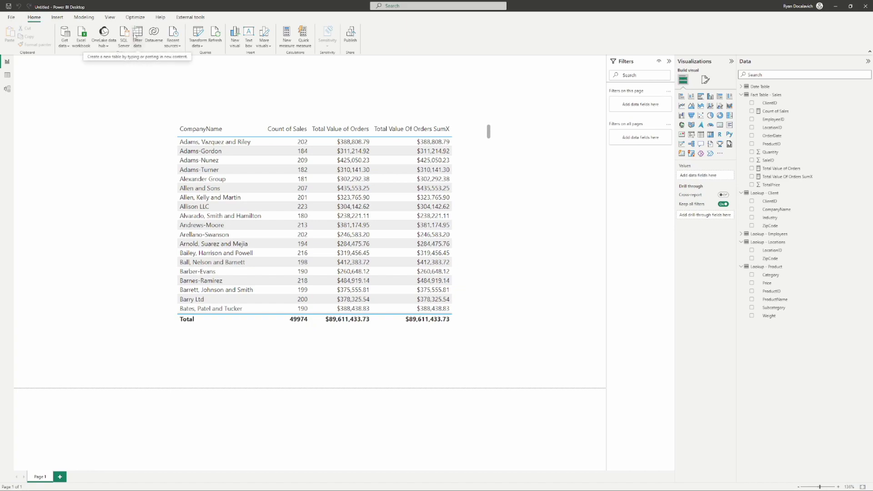
left_click(136, 41)
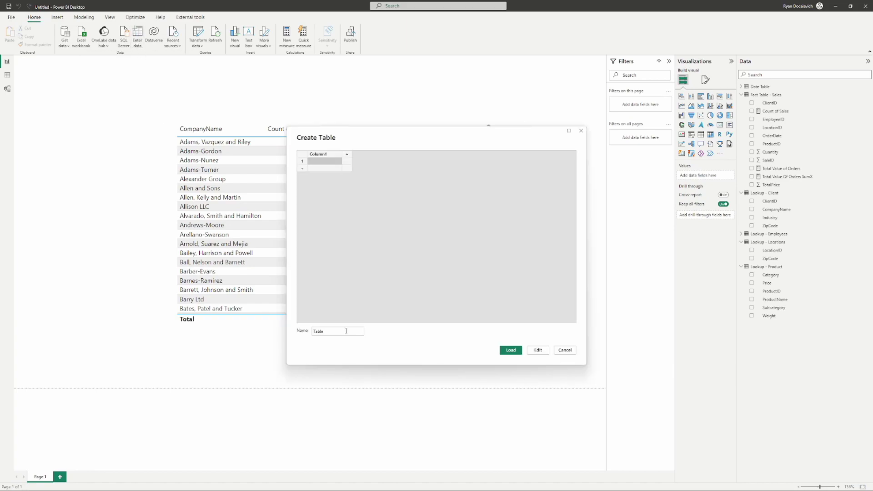
double_click(346, 331)
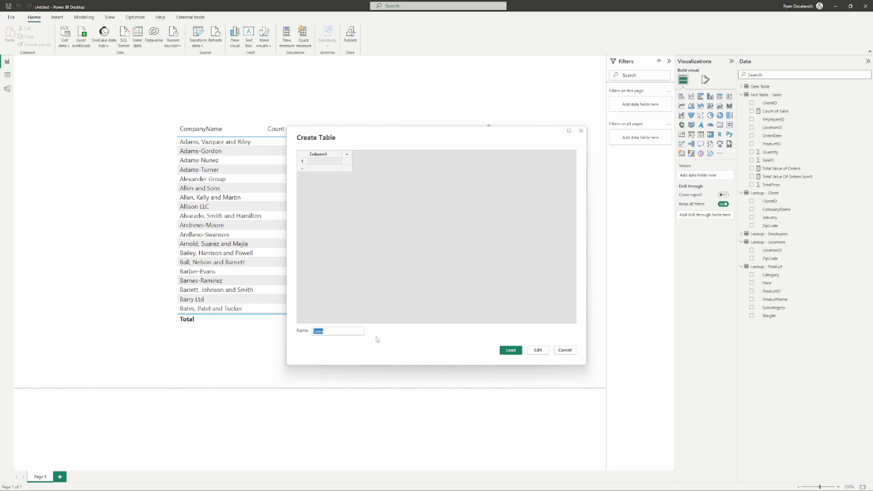
type("Base Measures")
left_click(510, 352)
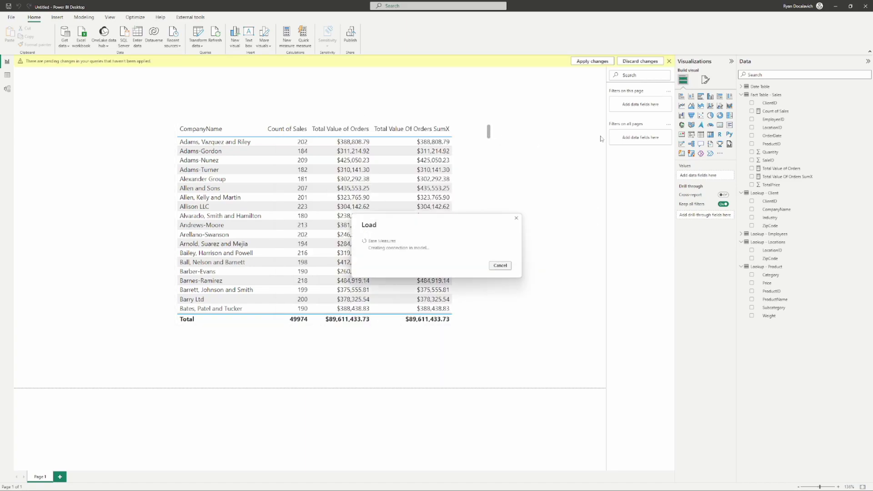
left_click(138, 36)
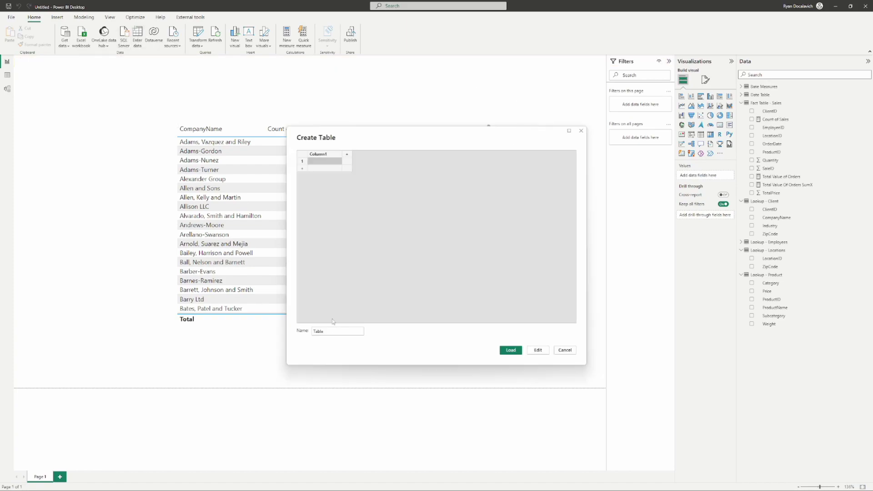
left_click(566, 351)
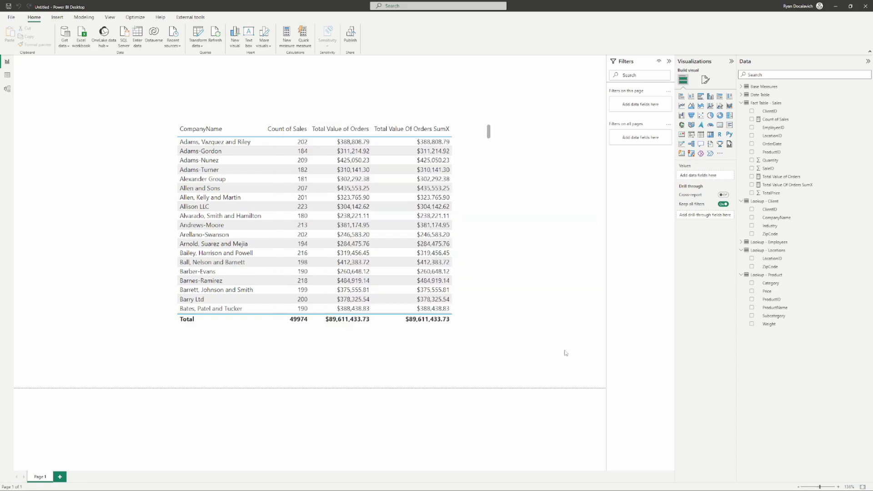
Step: Expand the Base Measures table and inspect its placeholder column Column1
left_click(742, 87)
left_click(760, 87)
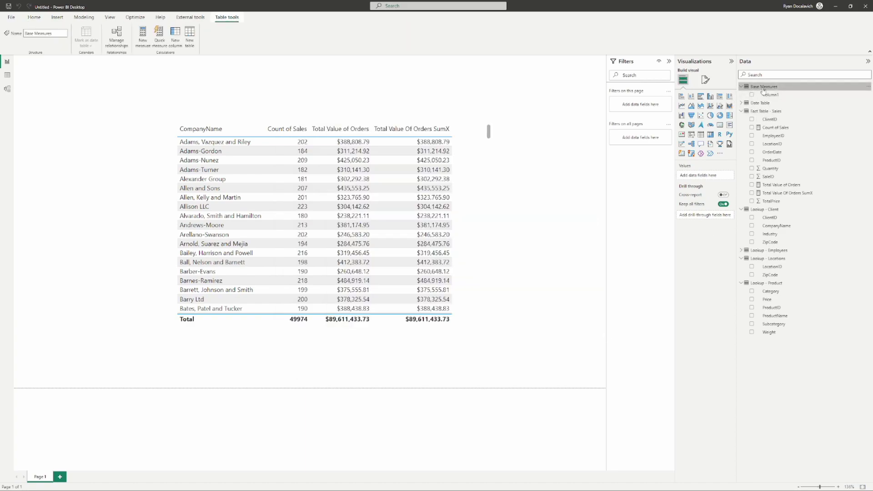
left_click(773, 94)
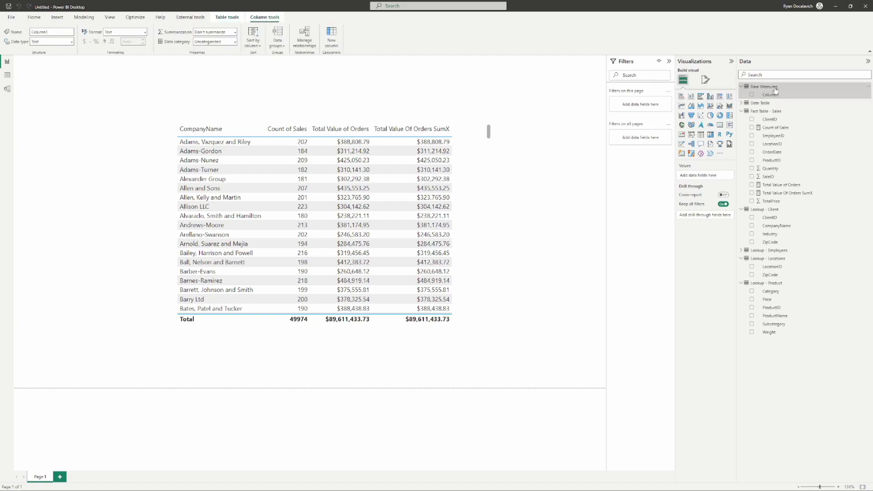
left_click(778, 96)
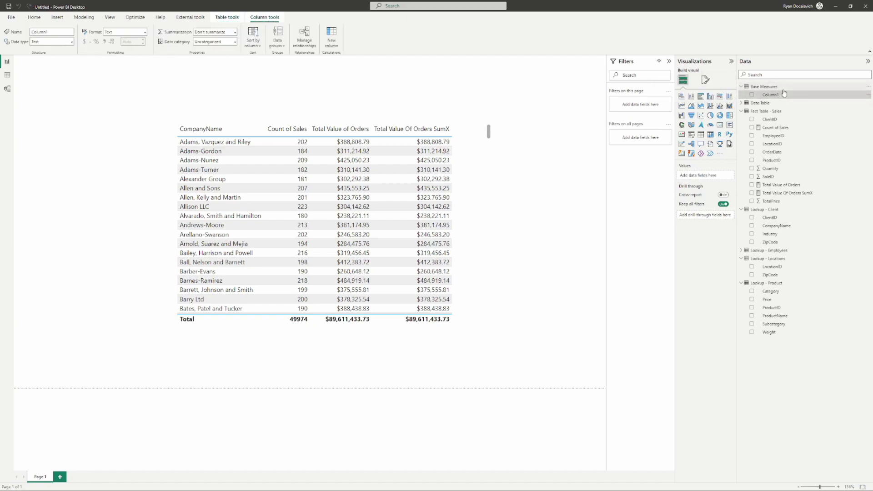
Step: Change the home table of the Count of Sales measure from Fact Table - Sales to Base Measures
left_click(778, 129)
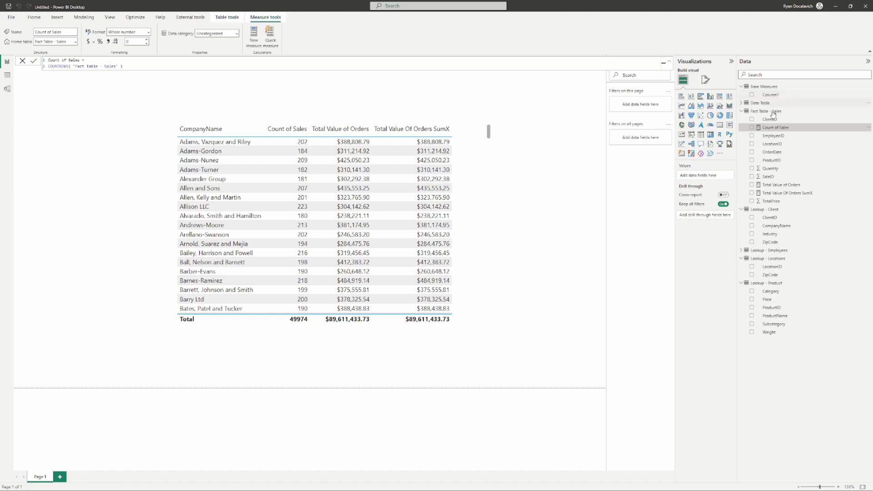
left_click(775, 186)
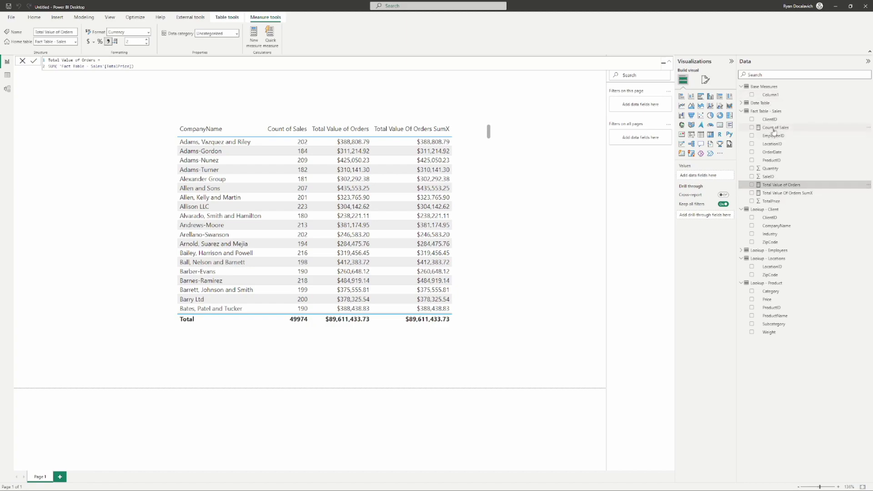
left_click(774, 128)
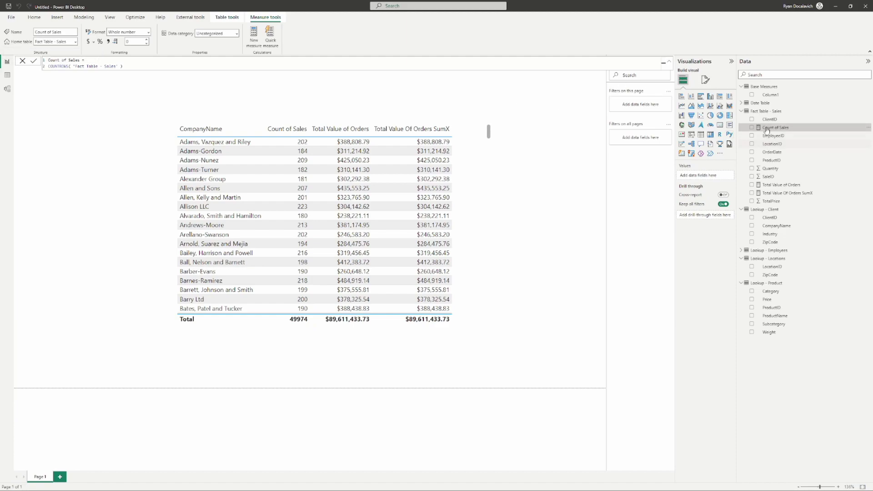
left_click(76, 42)
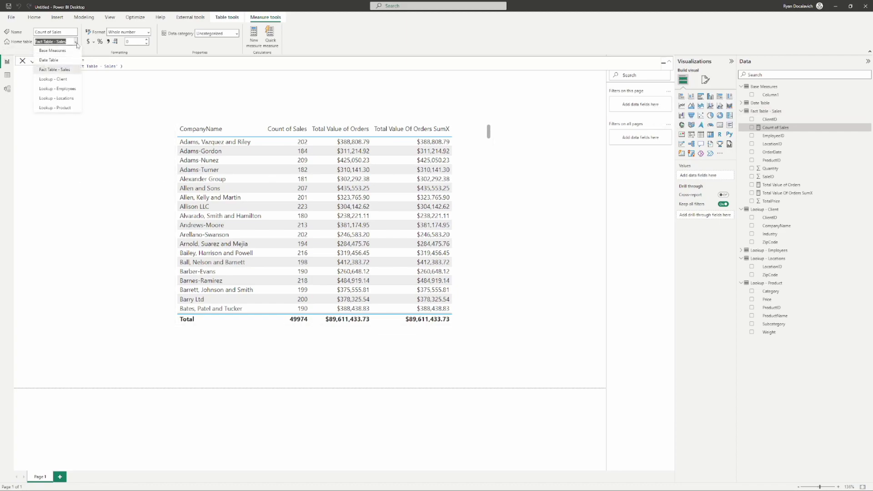
left_click(75, 42)
left_click(75, 42)
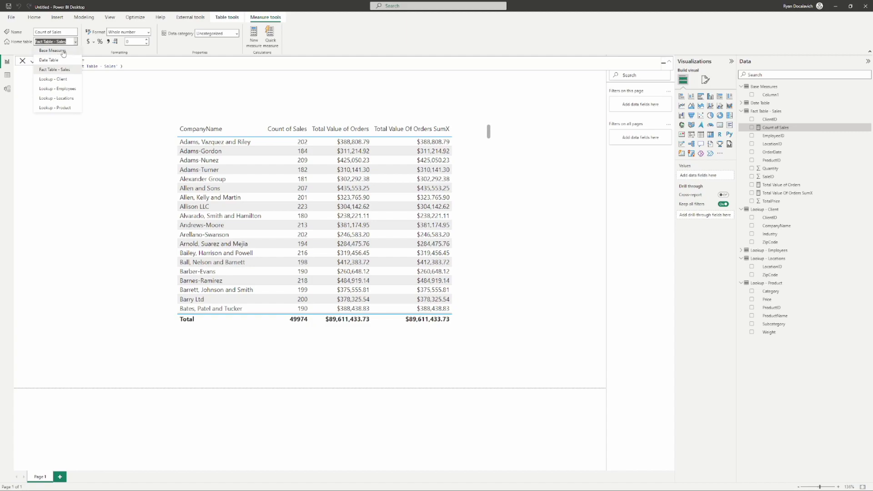
left_click(63, 51)
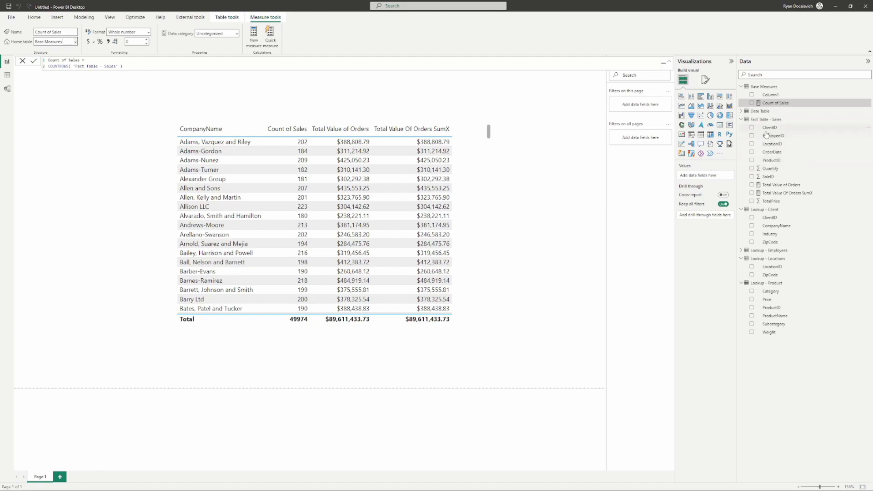
Step: Delete the placeholder Column1 from the Base Measures table, leaving the Count of Sales measure in place
left_click(778, 95)
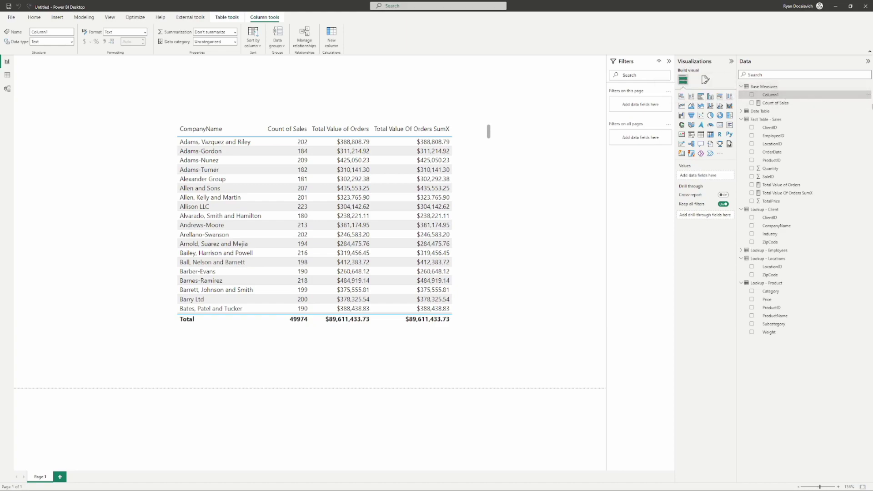
left_click(868, 94)
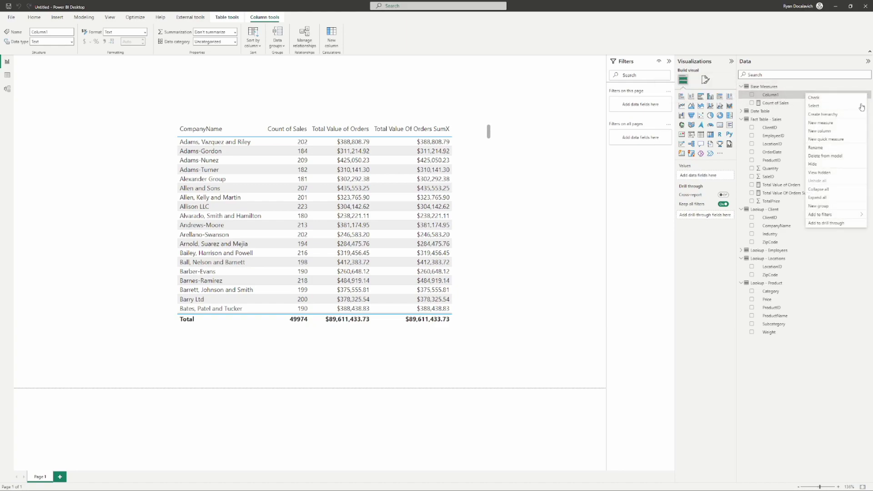
left_click(824, 156)
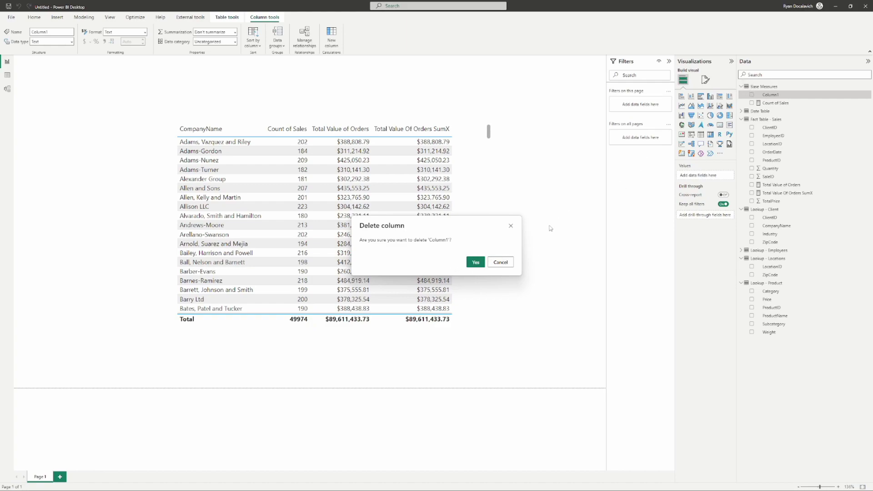
left_click(475, 262)
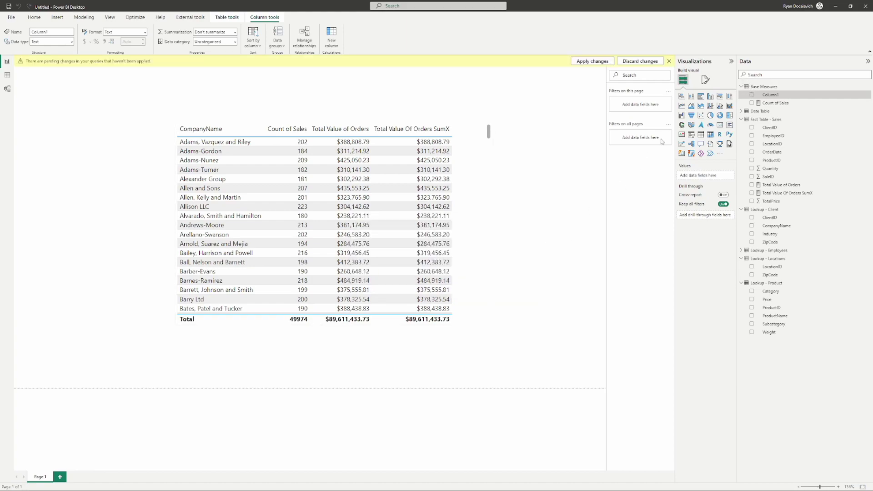
left_click(745, 88)
left_click(745, 88)
right_click(771, 94)
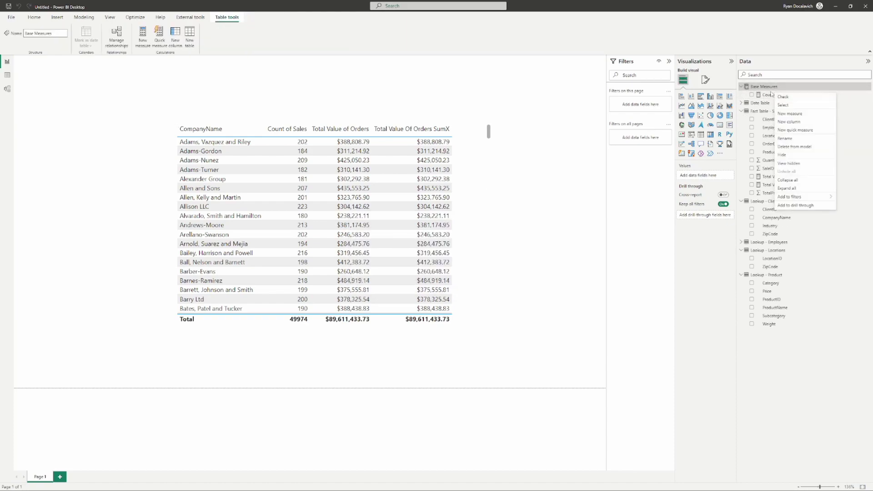
left_click(798, 42)
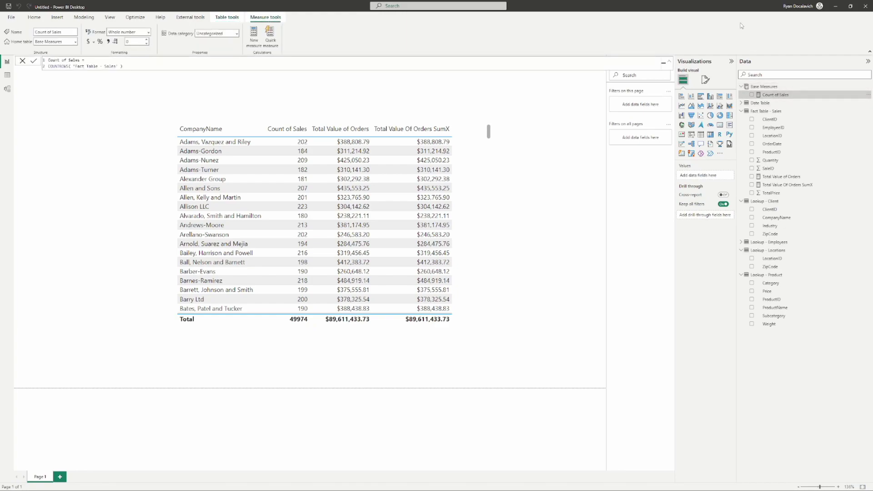
left_click(766, 88)
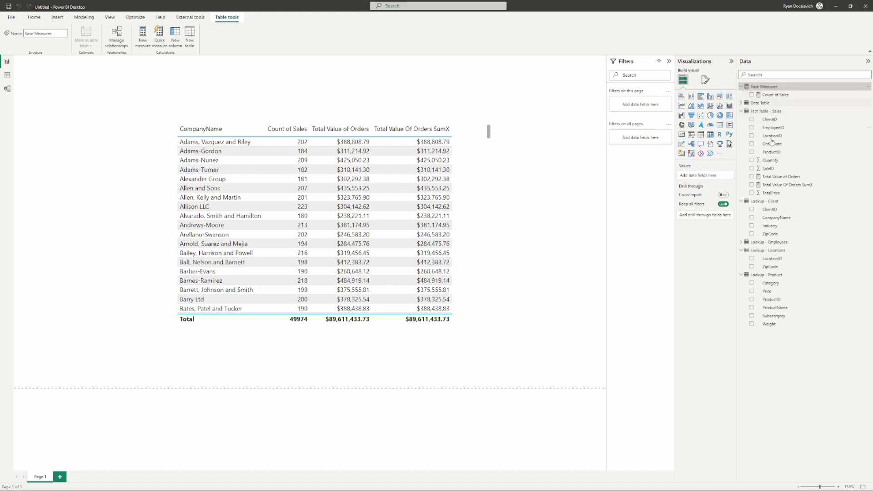
Step: Set Base Measures as the home table of the Total Value of Orders and Total Value Of Orders SumX measures
left_click(786, 179)
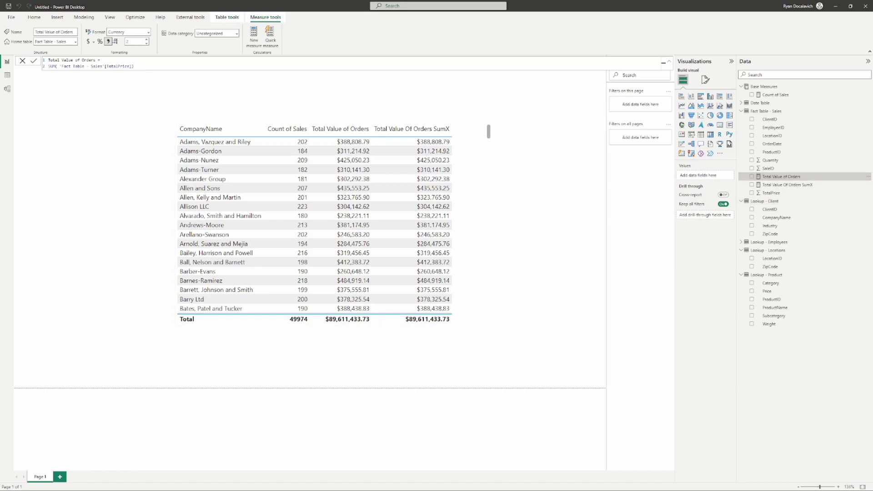
left_click(76, 41)
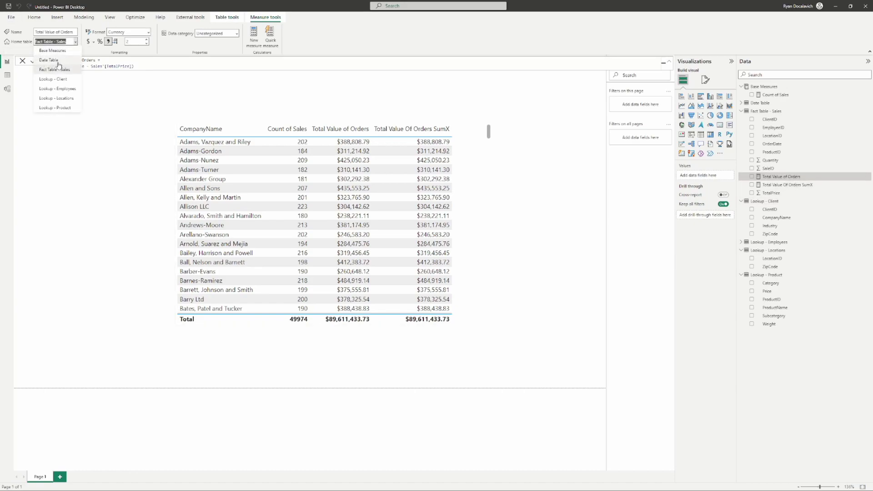
left_click(58, 54)
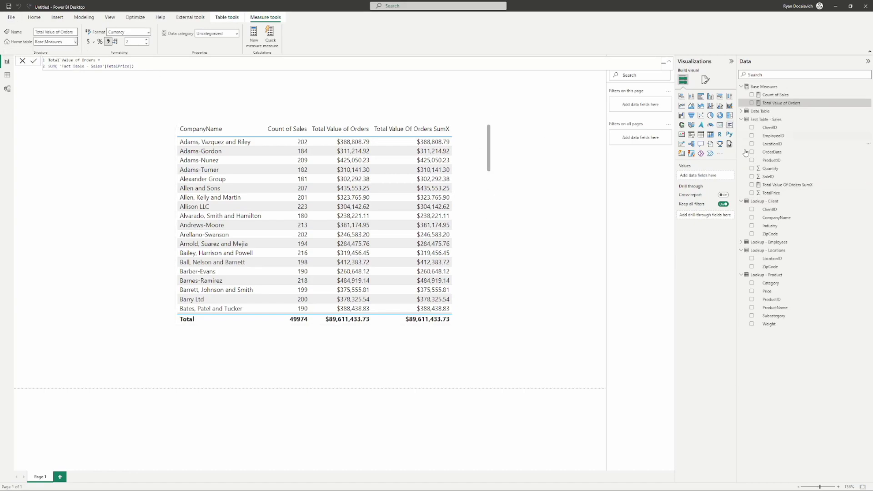
left_click(787, 185)
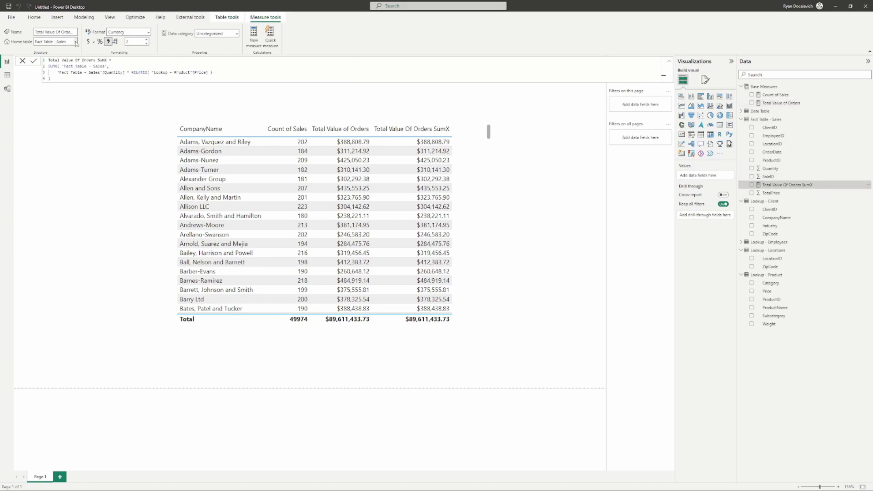
left_click(76, 42)
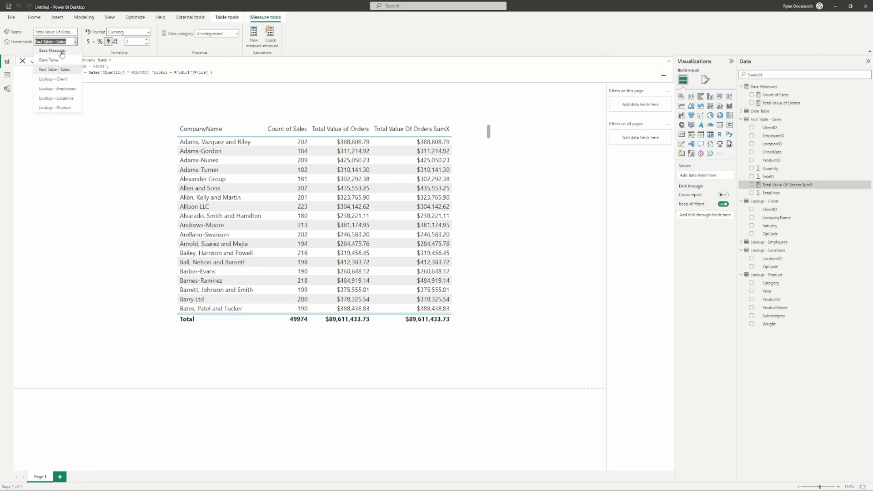
left_click(60, 53)
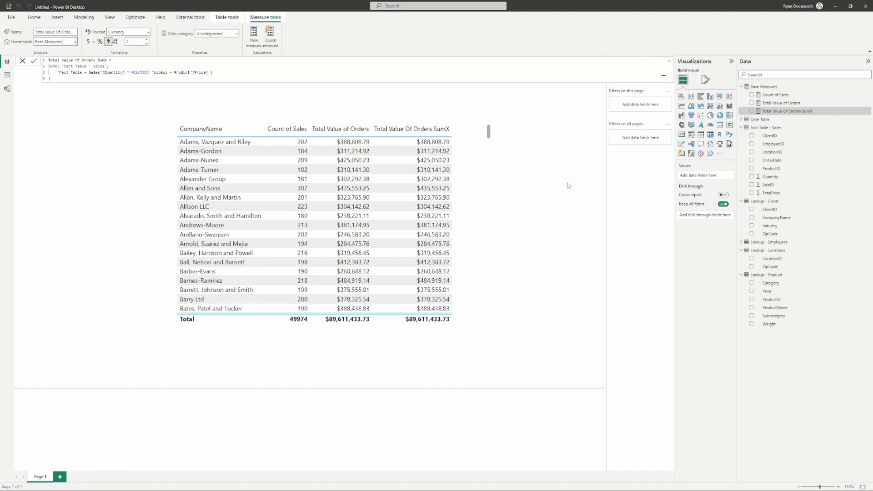
left_click(569, 186)
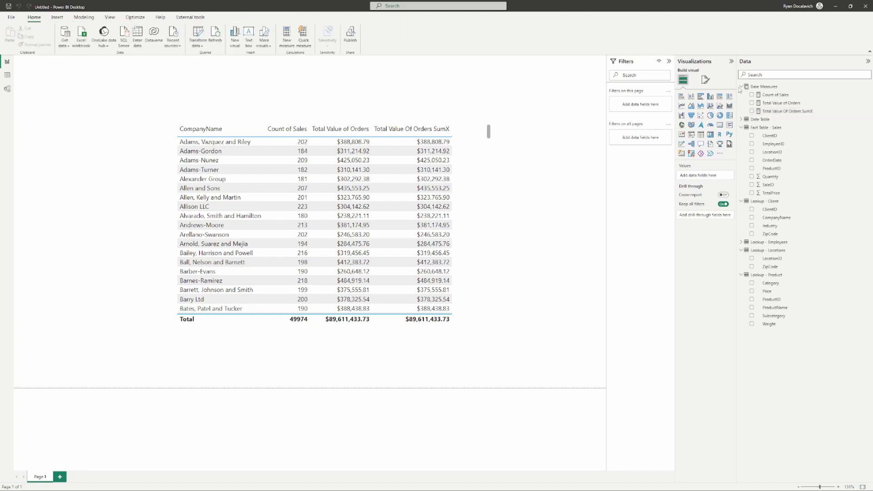
Step: Create a second blank table named Calcated Measures, load it into the model and expand it in the field list
left_click(138, 41)
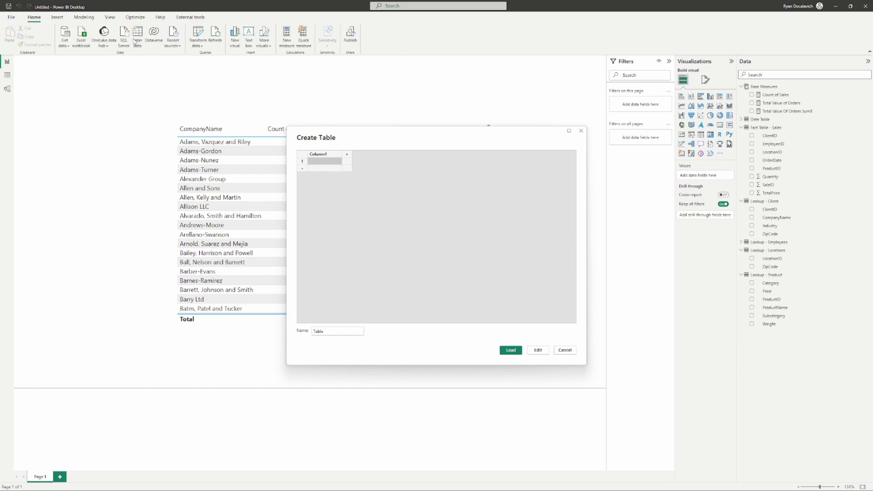
double_click(328, 331)
type("c")
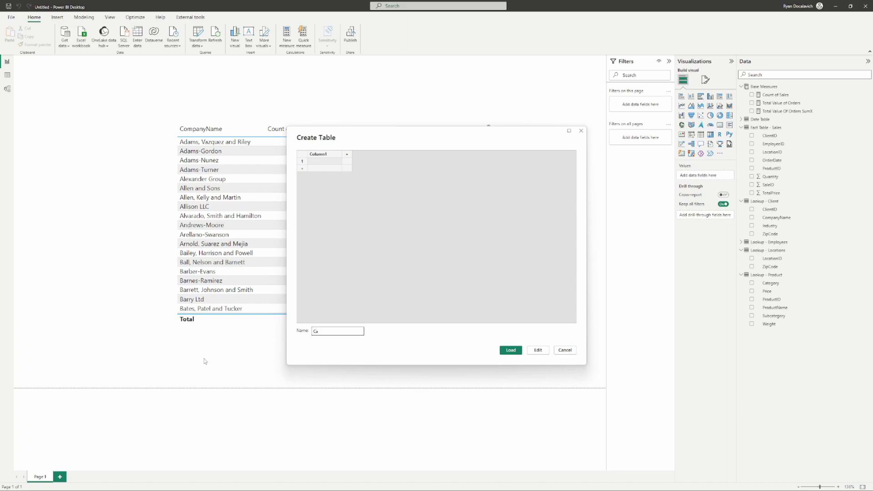
type("alcated Measuires")
key("Return")
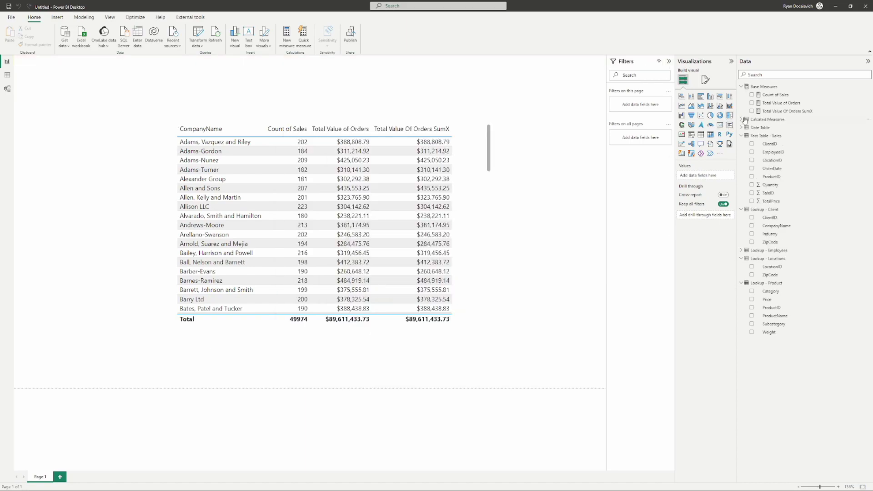
left_click(755, 120)
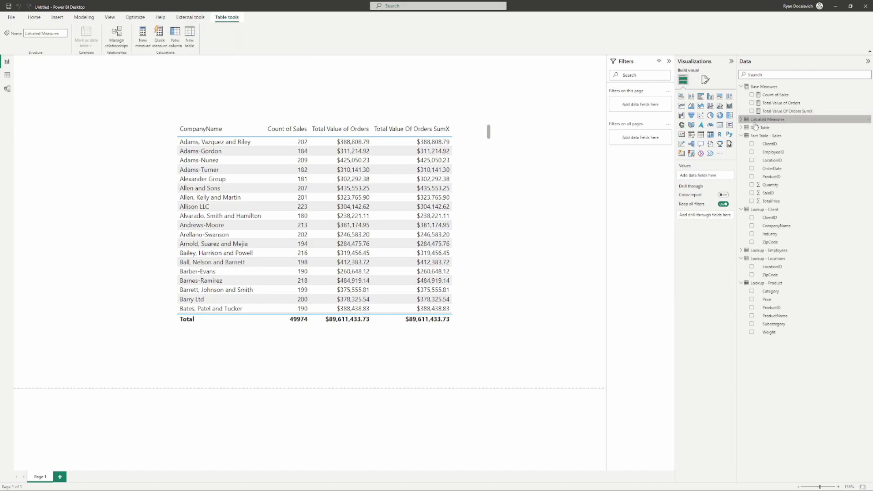
left_click(774, 120)
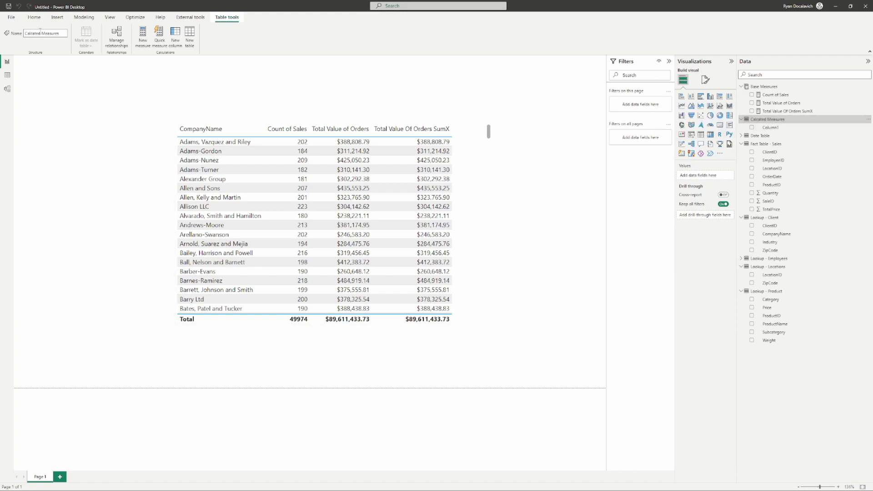
Step: Create a blank table named Time Intelligence Measures, load it into the model and expand it in the field list
left_click(34, 17)
left_click(137, 36)
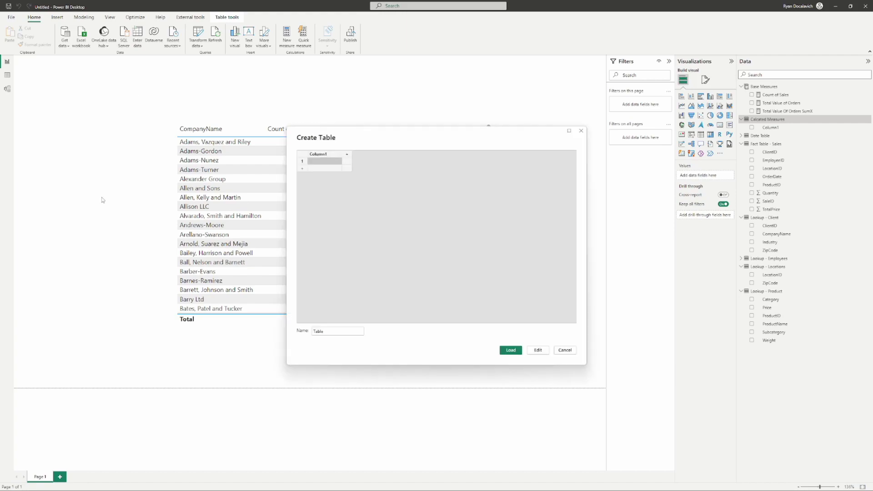
left_click(333, 333)
double_click(333, 334)
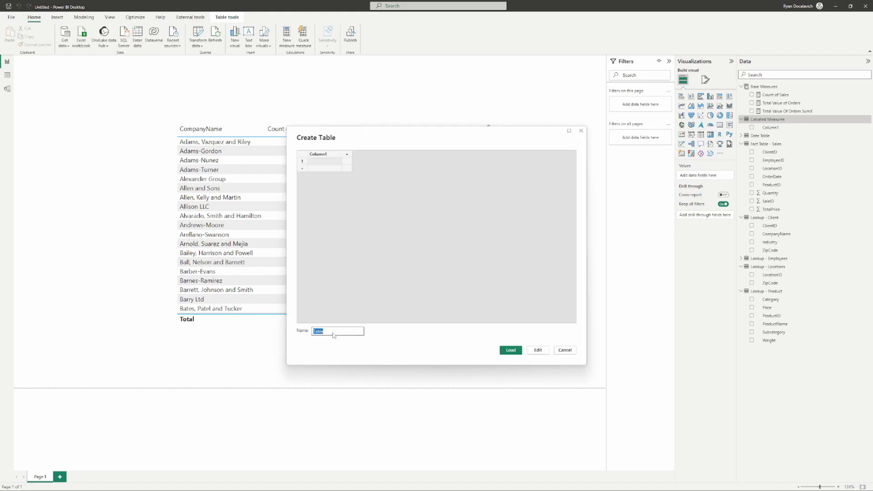
type("Intell")
key("BackSpace")
key("BackSpace")
key("BackSpace")
key("BackSpace")
key("BackSpace")
key("BackSpace")
type("Time Intelligence Measures")
key("Return")
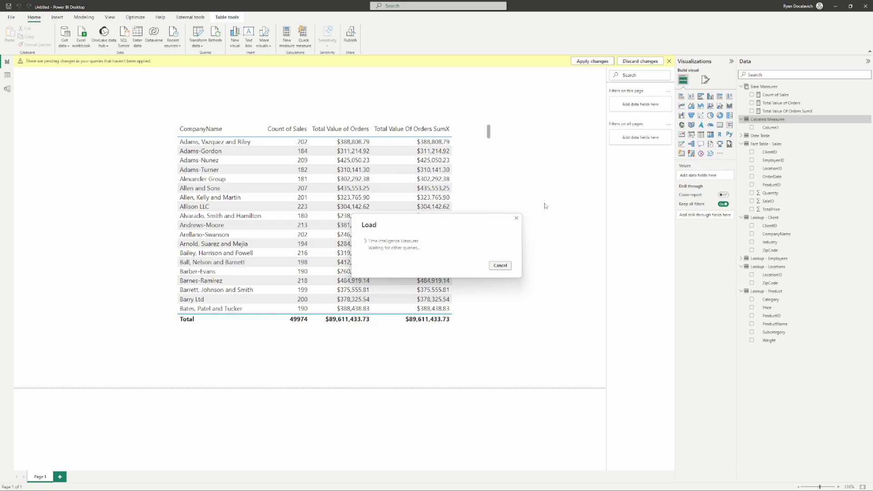
left_click(756, 349)
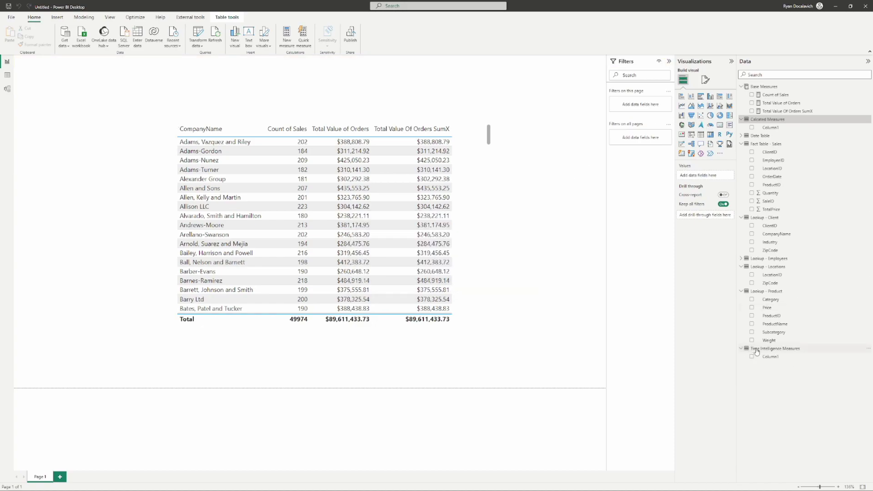
Step: Change the home table of the Total Value Of Orders SumX measure to Time Intelligence Measures
left_click(778, 120)
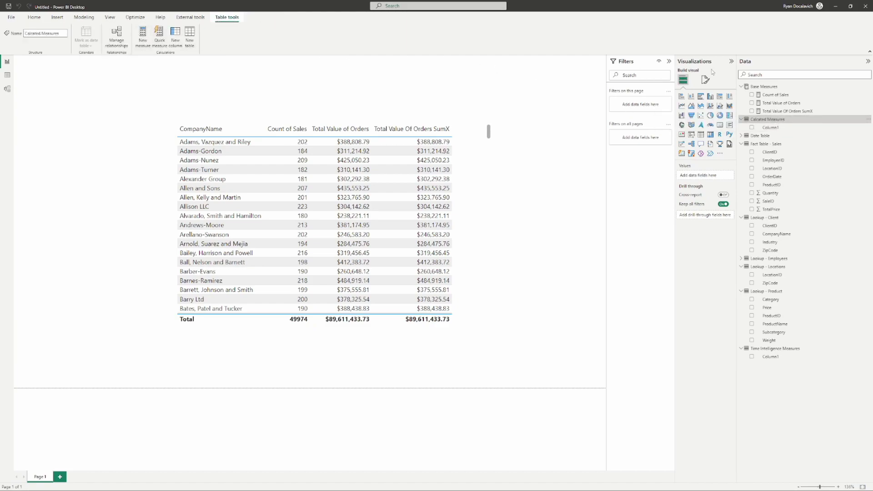
left_click(791, 111)
left_click(75, 41)
left_click(56, 127)
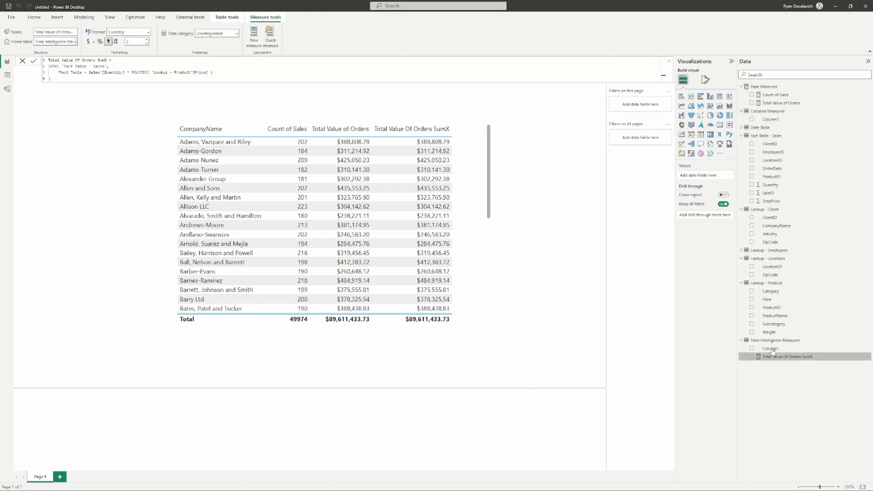
Step: Delete the placeholder Column1 from the Time Intelligence Measures table
left_click(869, 351)
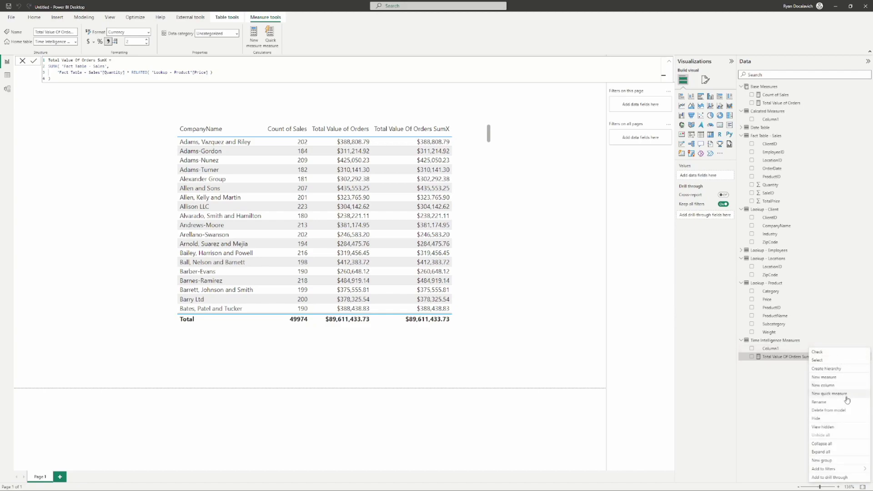
left_click(833, 410)
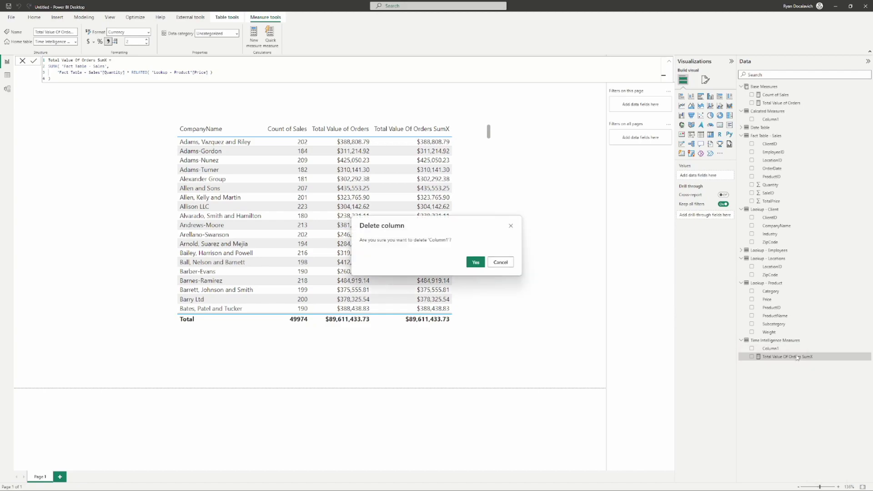
left_click(475, 260)
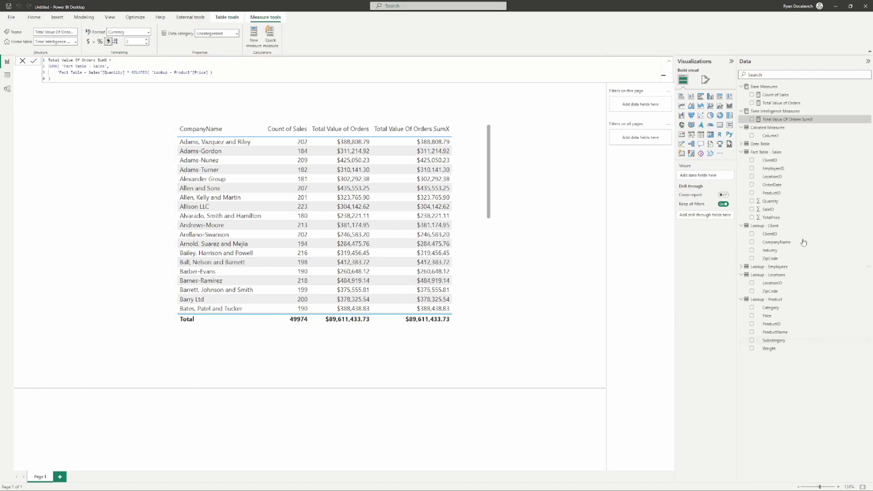
Step: Add a new measure named Calcate Demo to the Calcated Measures table and start its formula with CALCULATE on a second line
left_click(782, 130)
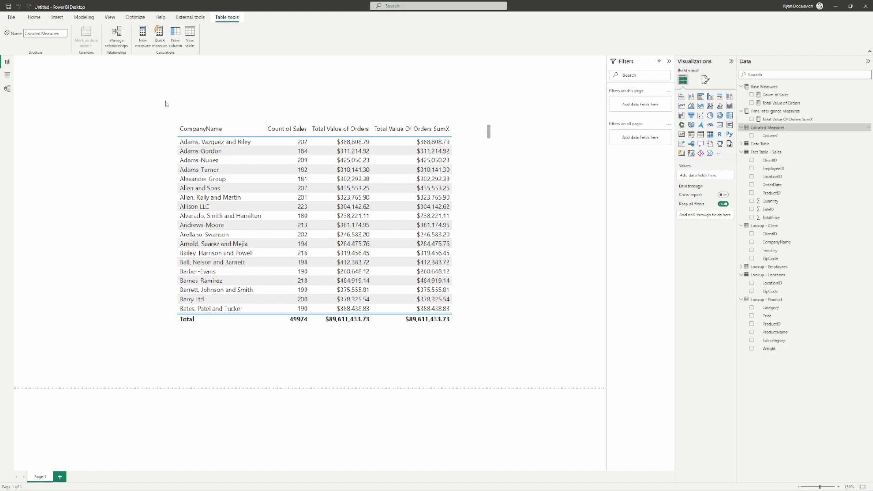
left_click(143, 35)
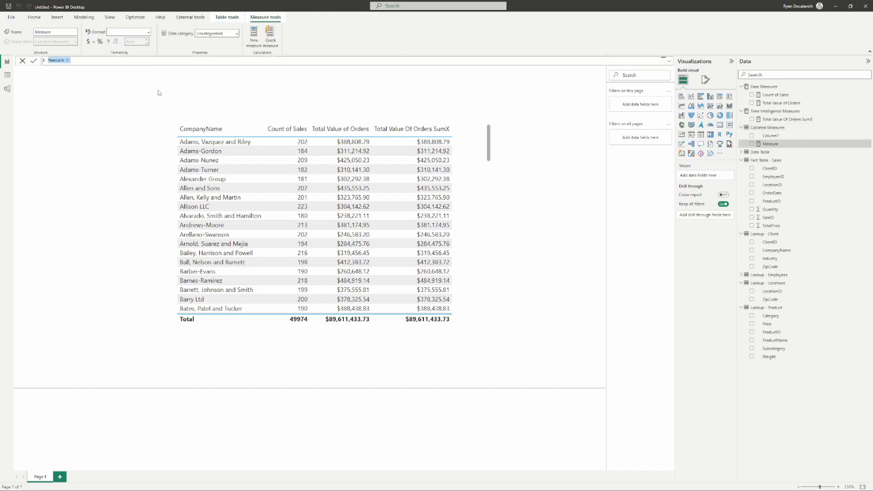
type("Calculate Demo =")
key("shift+Return")
type("calc")
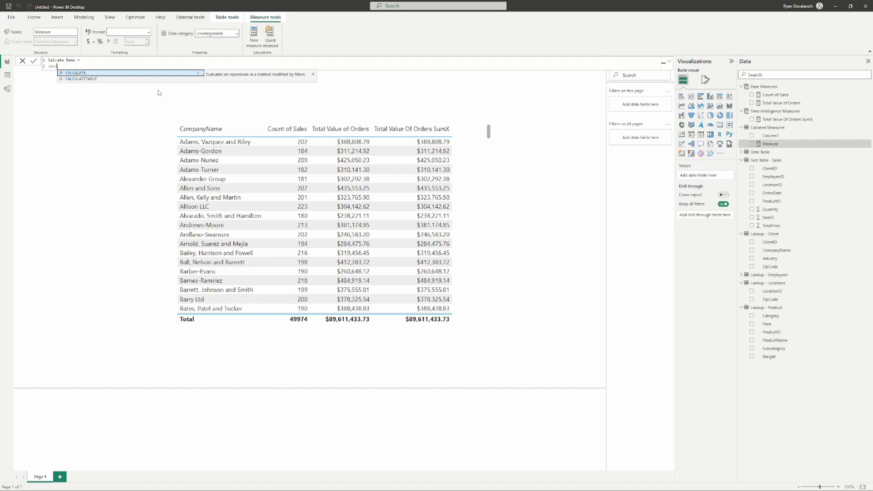
key("Tab")
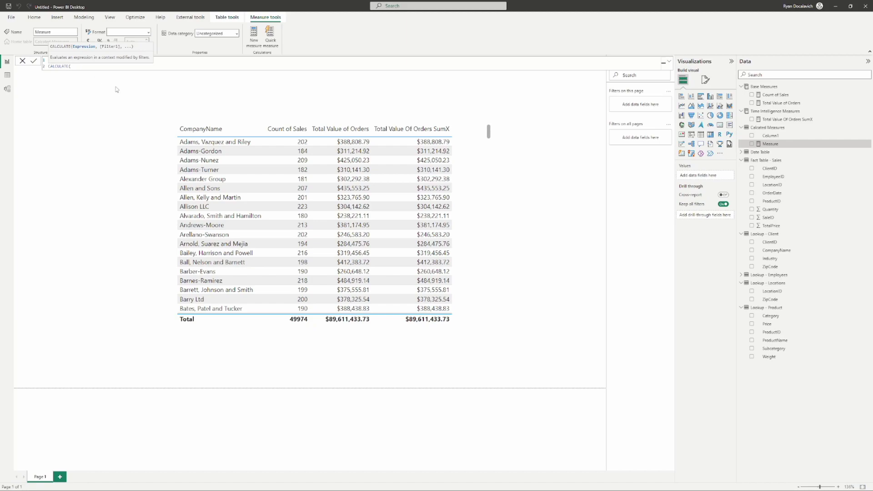
Step: Enter COUNTROWS( 'Fact Table - Sales' ) as the CALCULATE expression of Calcate Demo and commit the measure
type("countr")
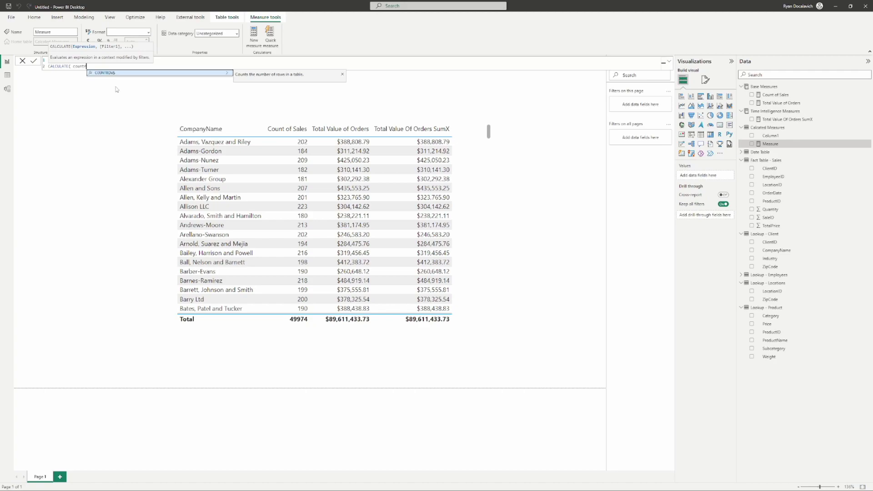
key("Tab")
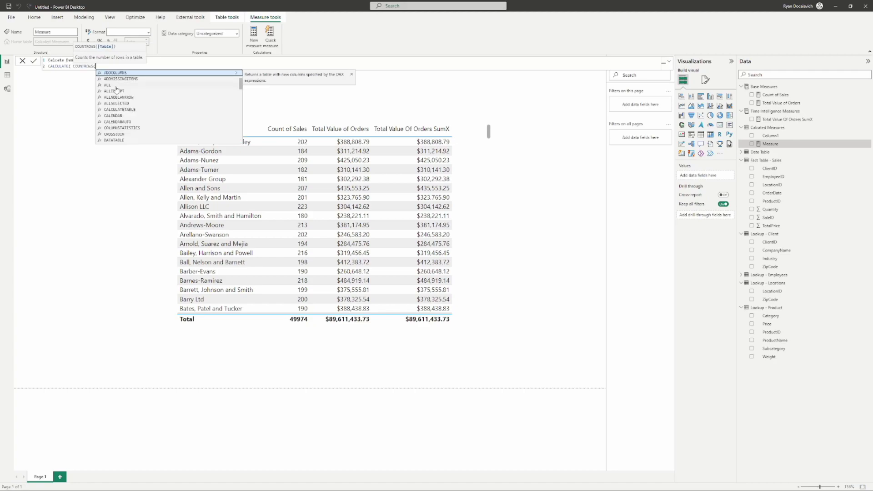
type("sales")
key("Tab")
type(")")
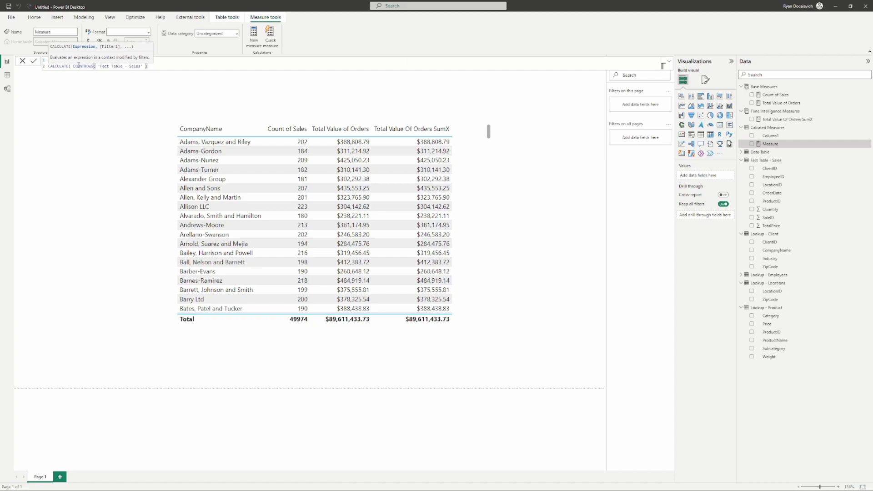
mouse_move(73, 66)
left_mouse_down()
mouse_move(148, 68)
mouse_move(82, 59)
mouse_move(73, 67)
left_mouse_up()
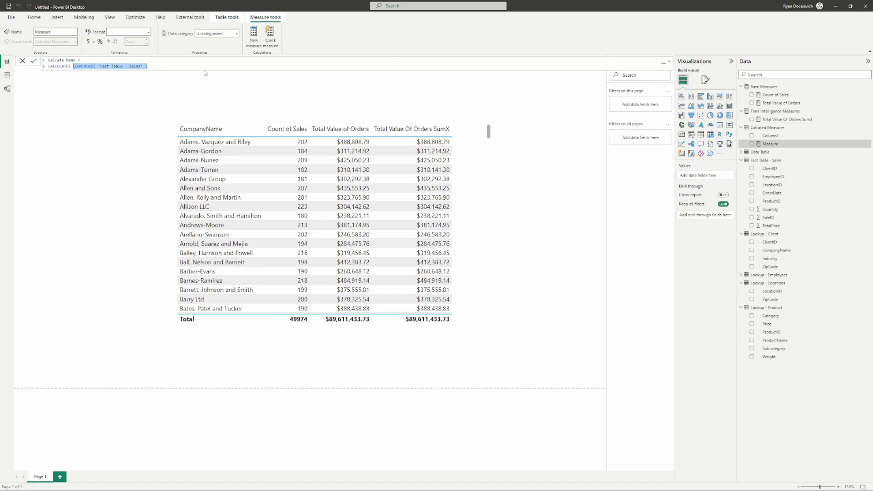
left_click(165, 69)
type(")")
key("Return")
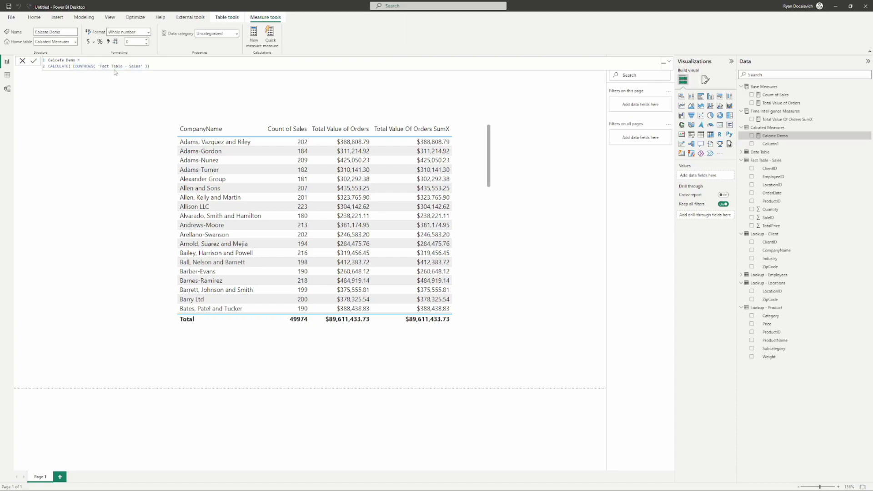
Step: Replace the COUNTROWS expression inside CALCULATE with the existing [Count of Sales] measure
left_click_drag(150, 66, 73, 66)
type("count")
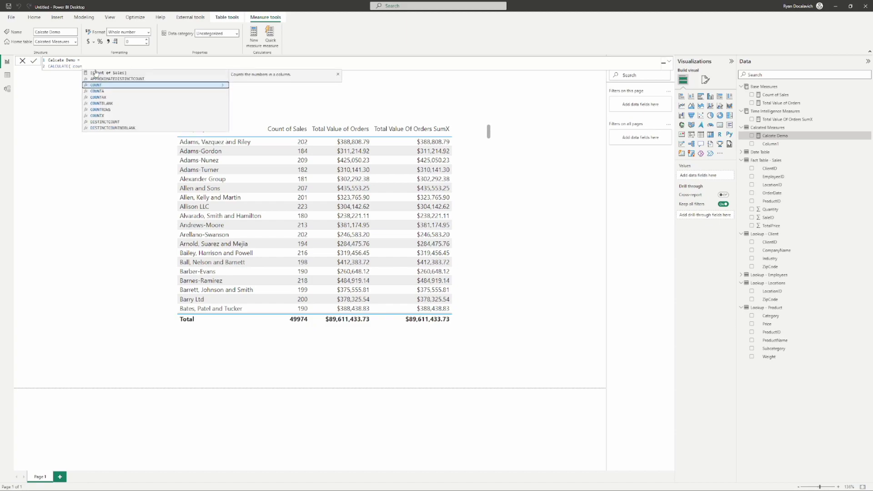
left_click(113, 74)
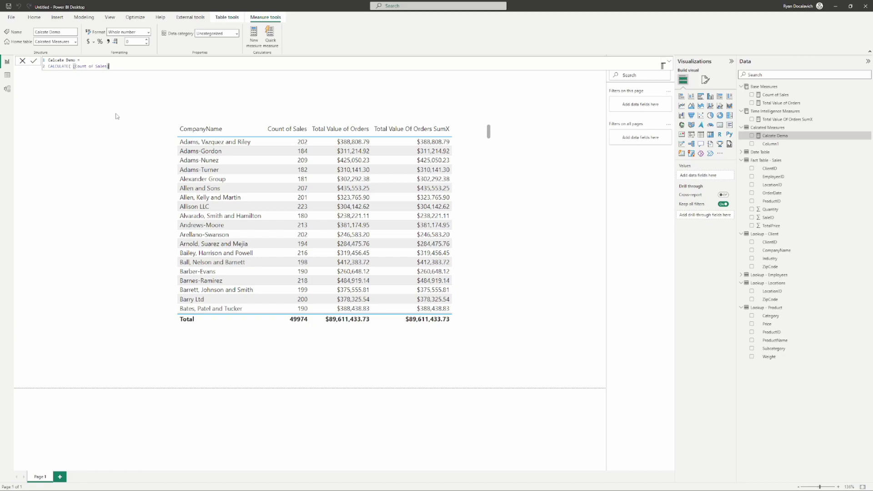
Step: Add the filter 'Lookup - Client'[CompanyName] = "Alexander Group" to the CALCULATE function and close the Calcate Demo formula
type(",")
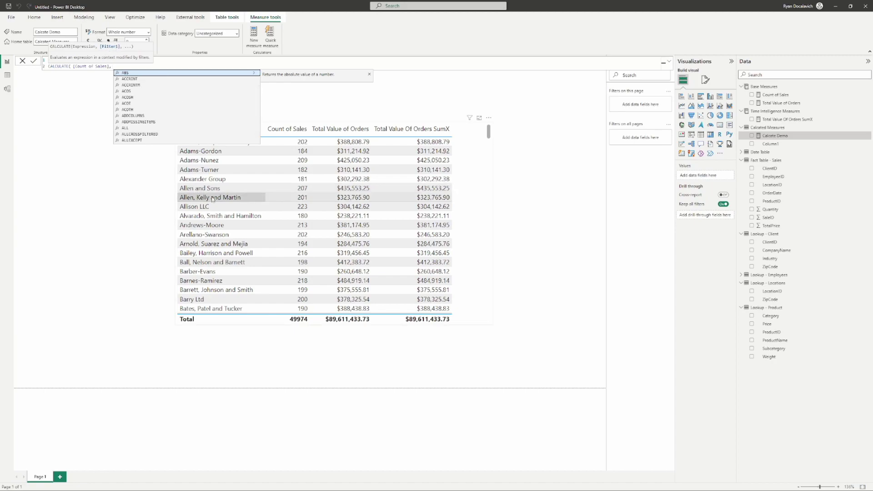
type("name")
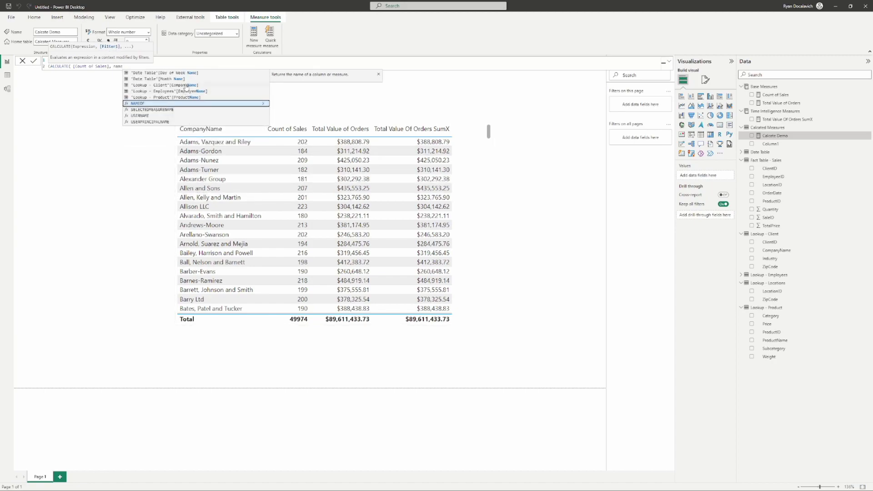
left_click(186, 86)
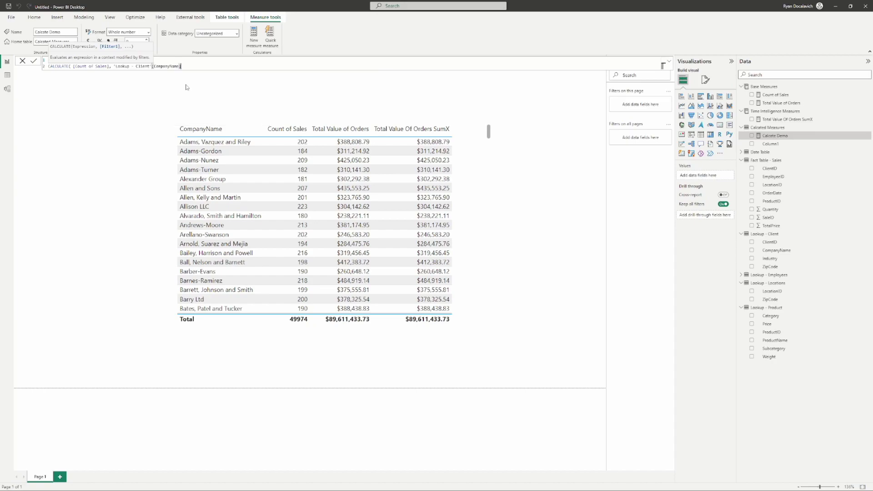
type("= \"Alexa")
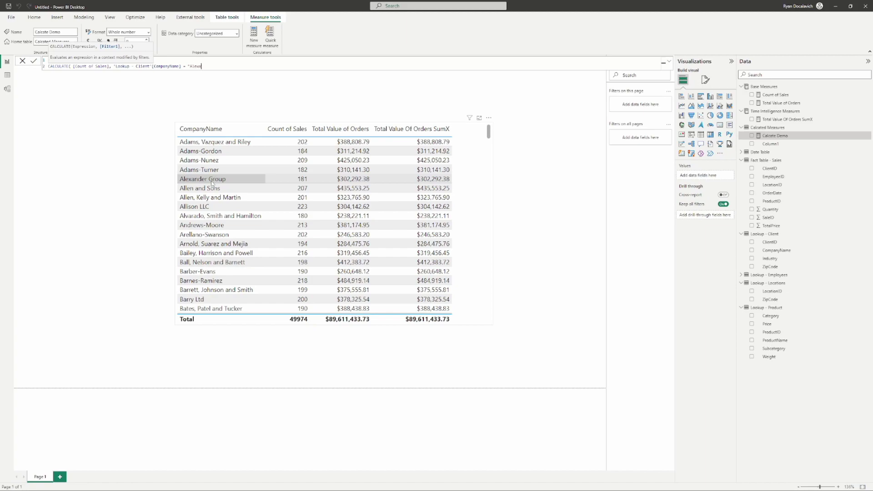
type("nder Group\"")
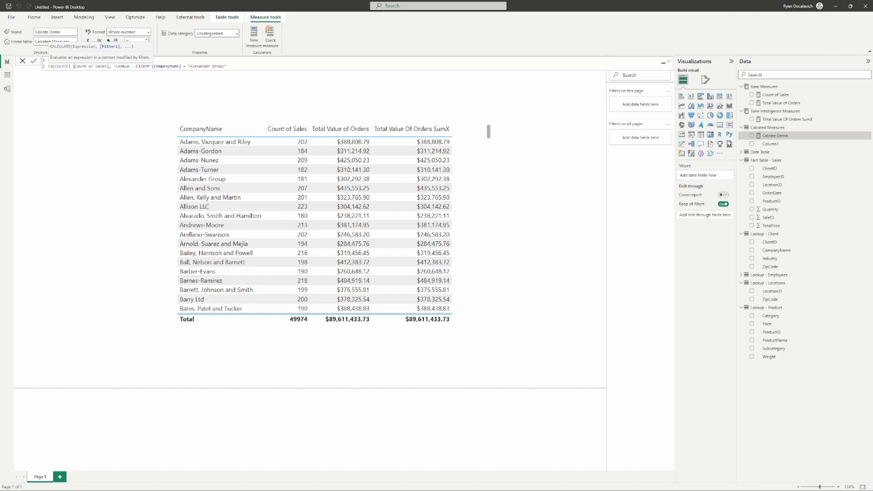
left_click_drag(73, 66, 111, 67)
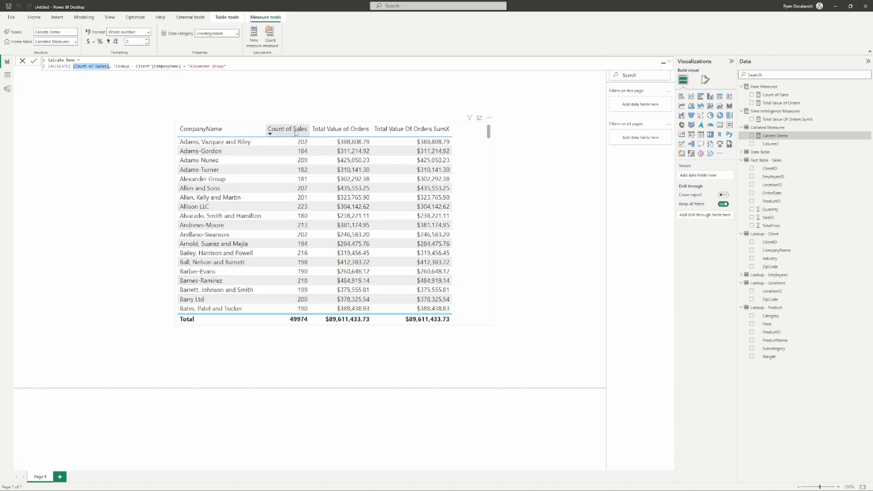
left_click_drag(116, 66, 228, 66)
left_click(226, 66)
left_click(112, 67)
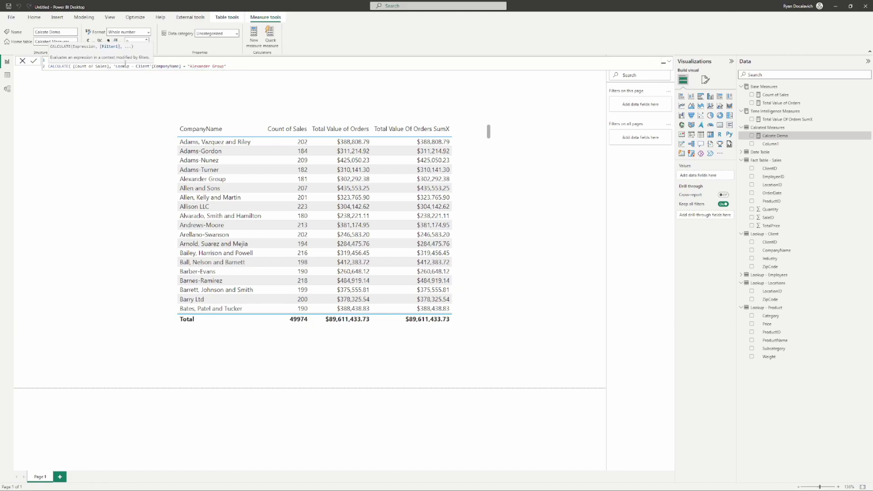
left_click_drag(233, 66, 114, 67)
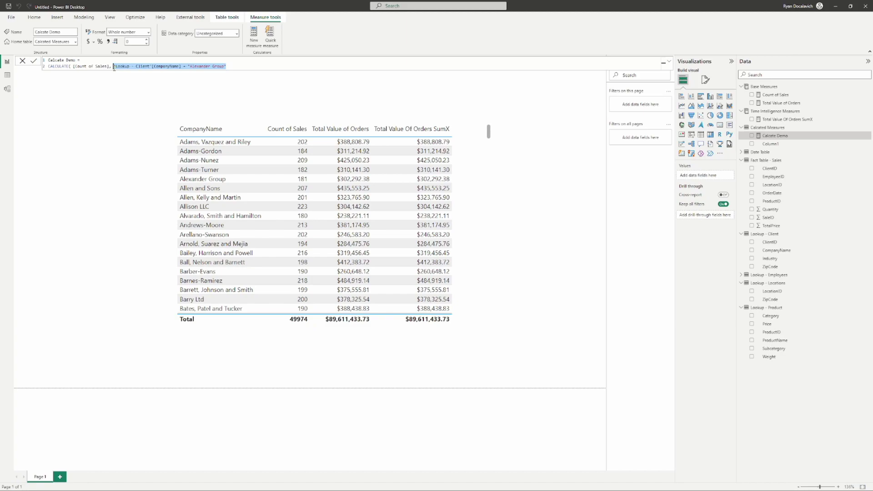
left_click(230, 66)
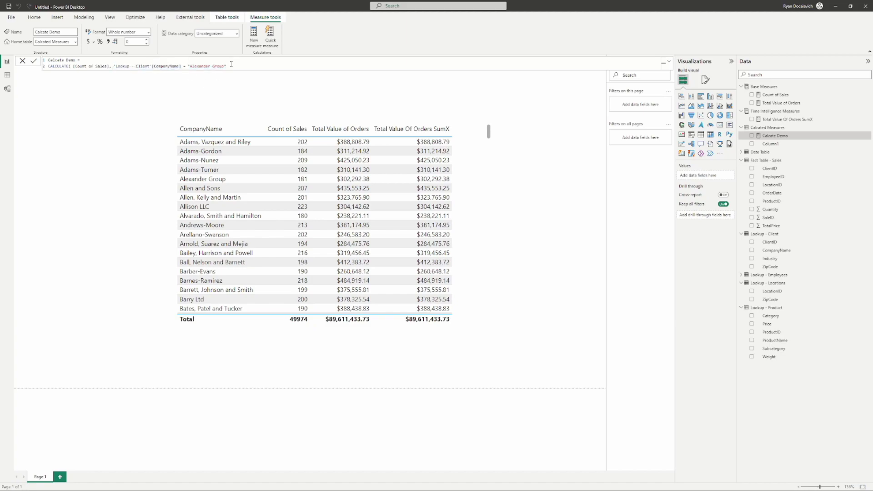
type(")")
Step: Delete the placeholder Column1 from the Calcated Measures table
left_click(868, 144)
left_click(832, 206)
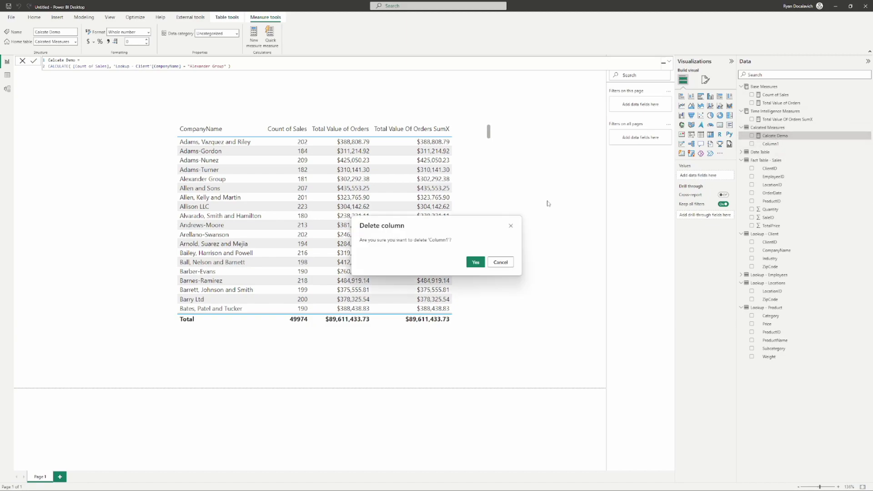
left_click(474, 261)
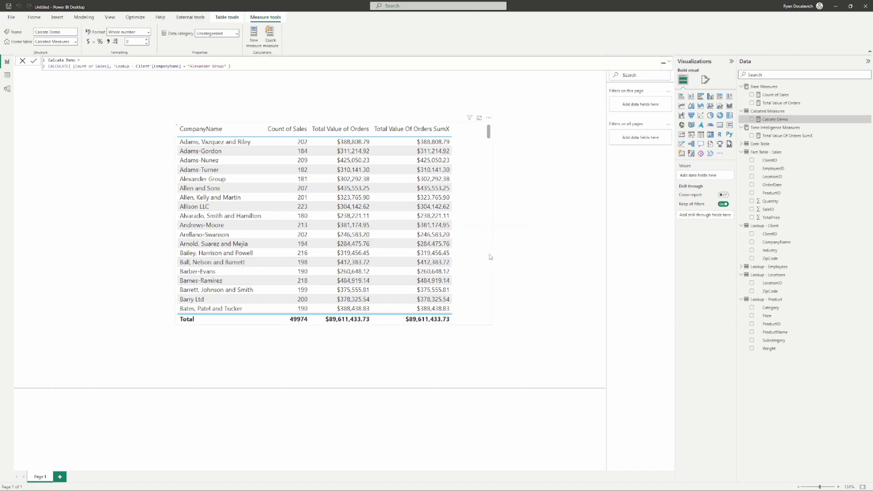
Step: Widen the table visual and add the Calcate Demo measure as a column between CompanyName and Count of Sales
left_click(493, 224)
left_click_drag(493, 223, 582, 223)
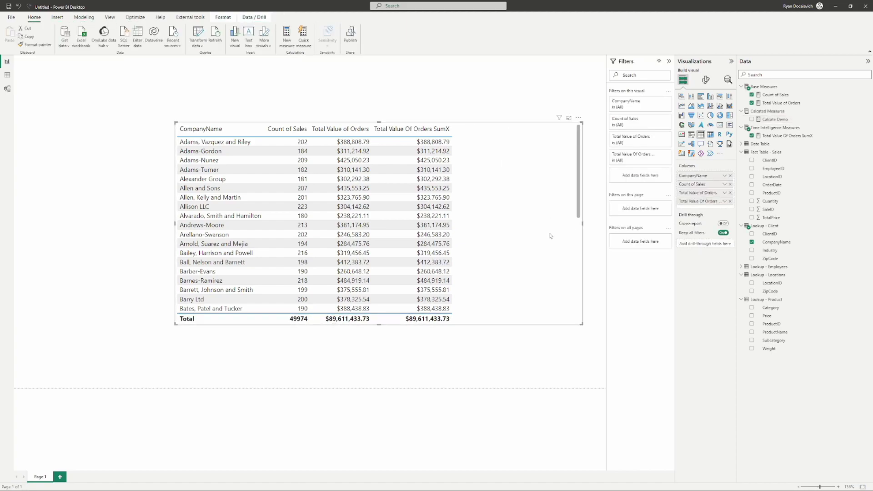
left_click(203, 178)
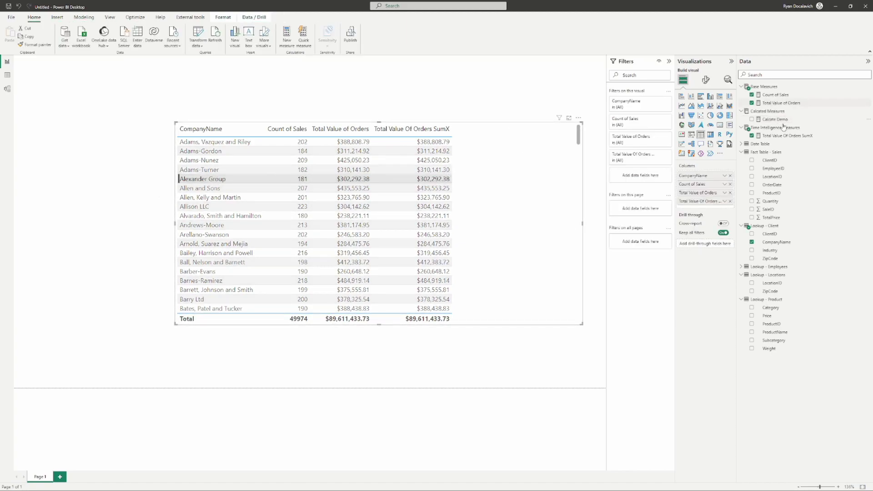
left_click_drag(777, 120, 694, 183)
left_click(538, 199)
Step: Wrap the 'Lookup - Client'[CompanyName] = "Alexander Group" filter of the Calcate Demo measure in KEEPFILTERS and commit the formula
left_click(789, 121)
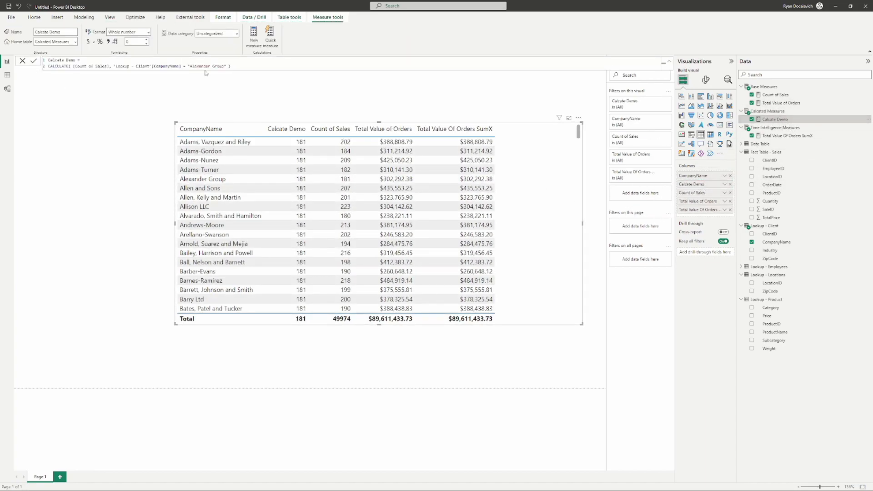
left_click(249, 67)
type("kee")
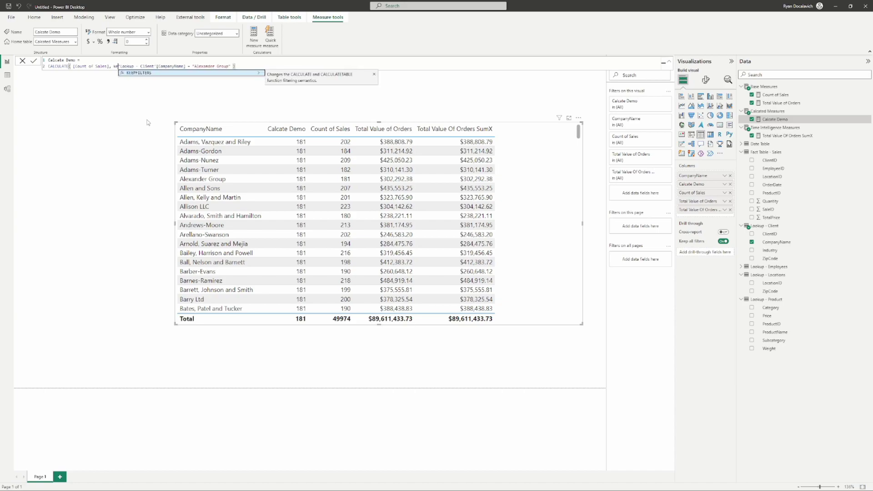
key("BackSpace")
key("BackSpace")
key("BackSpace")
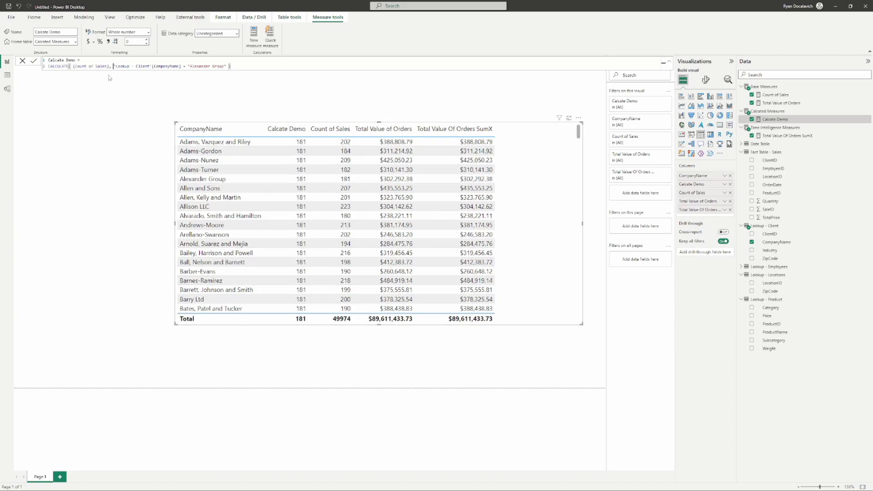
type("kee")
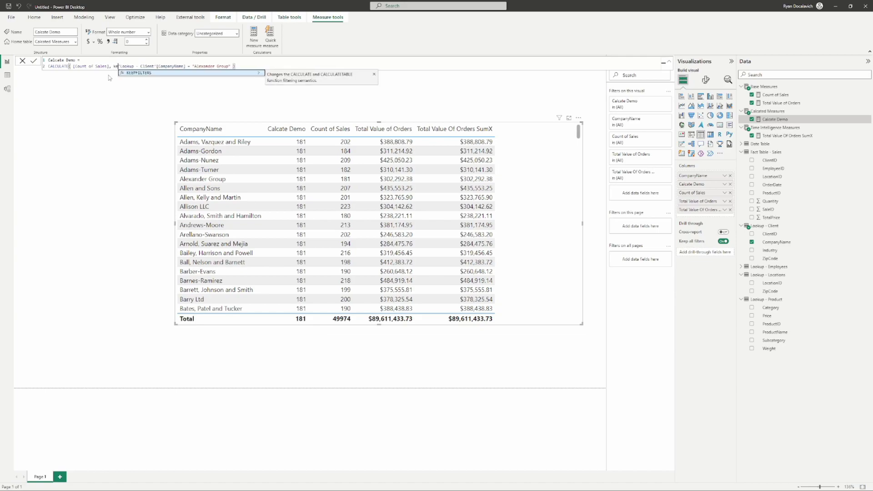
key("Tab")
left_click(275, 64)
type(")")
key("Return")
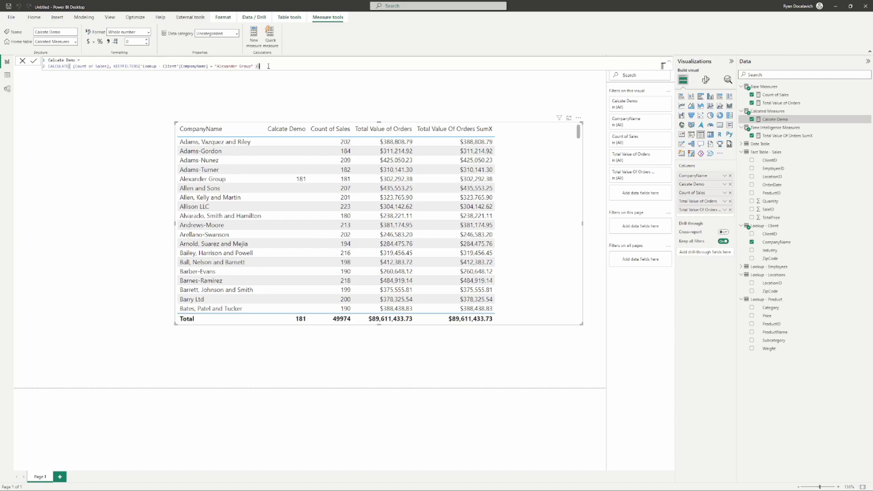
Step: Remove the KEEPFILTERS wrapper from the Calcate Demo formula, keeping the plain company condition, and commit it
left_click_drag(139, 66, 113, 66)
key("BackSpace")
left_click(247, 66)
key("BackSpace")
key("Return")
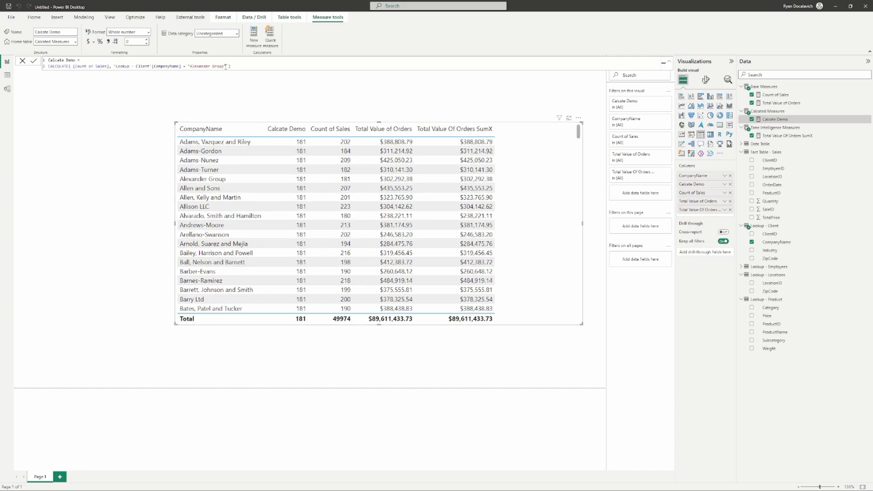
Step: Examine the [Count of Sales] and company filter arguments of CALCULATE against the Alexander Group row in the table visual
left_click_drag(227, 66, 113, 67)
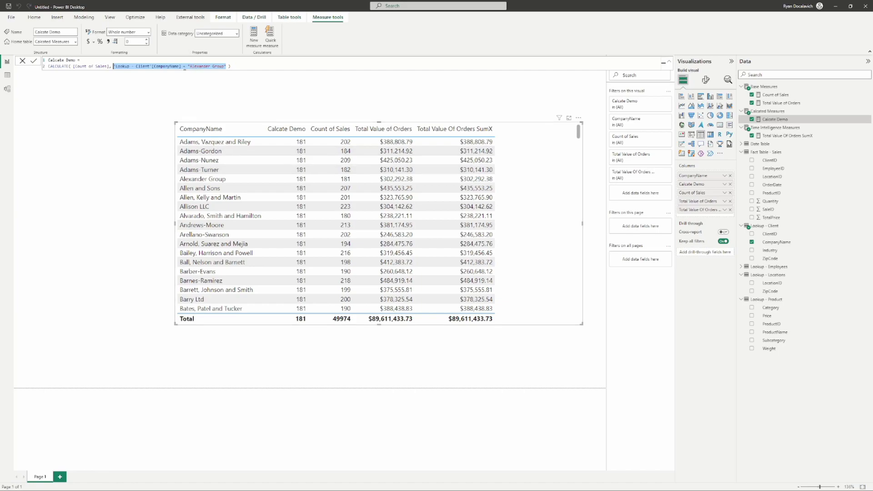
left_click(189, 68)
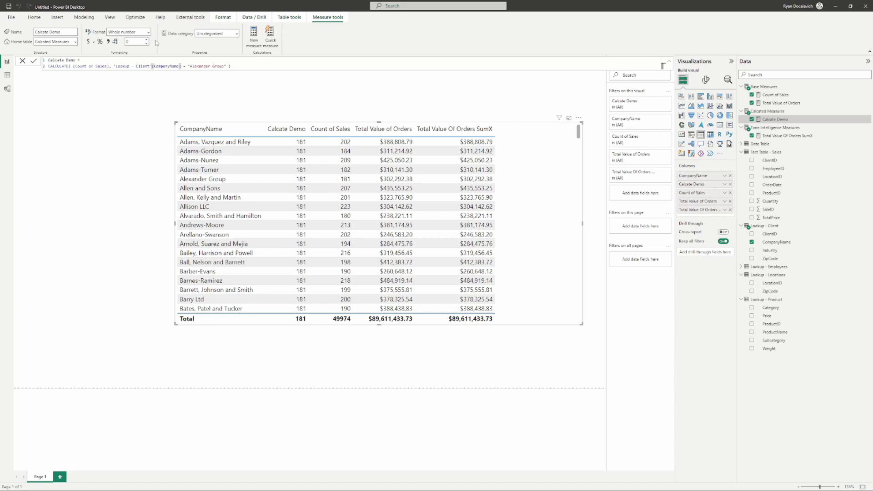
left_click_drag(109, 66, 73, 66)
left_click_drag(112, 67, 226, 67)
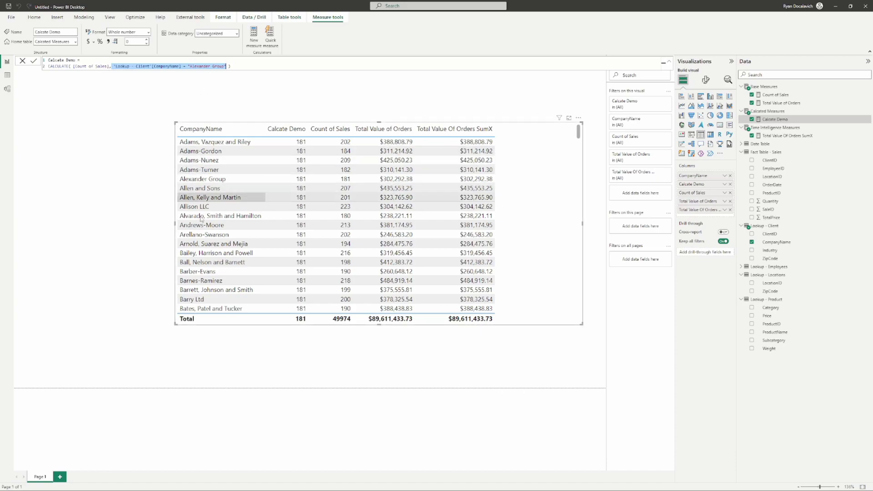
left_click(314, 180)
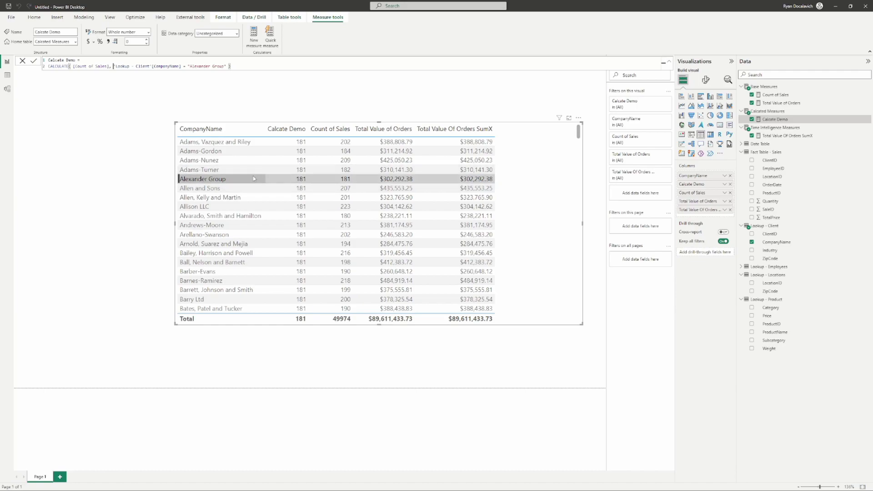
left_click(117, 67)
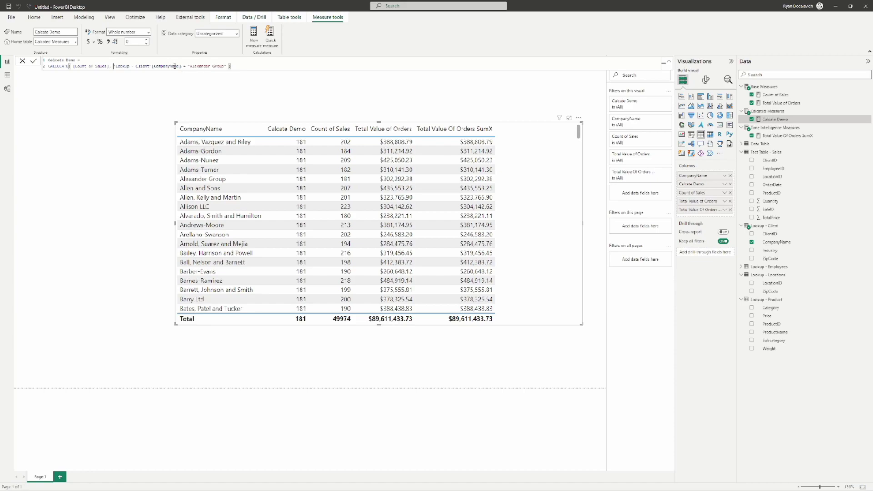
type("clie")
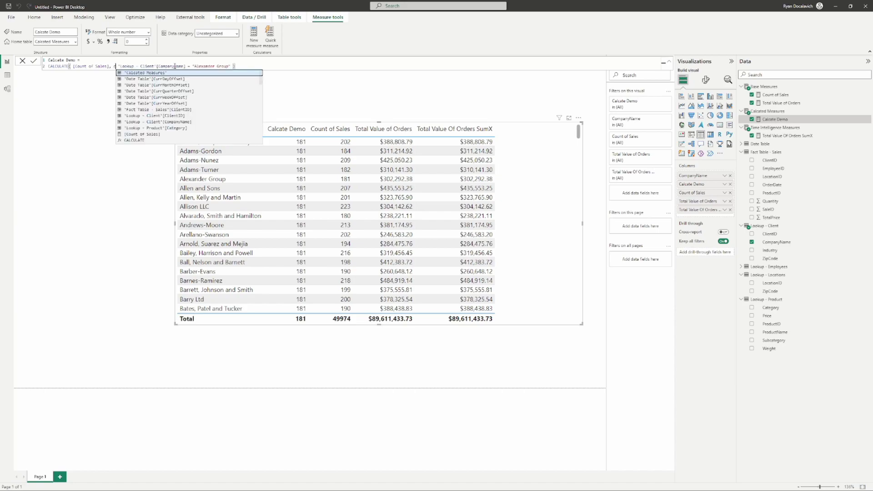
key("BackSpace")
key("BackSpace")
key("BackSpace")
key("BackSpace")
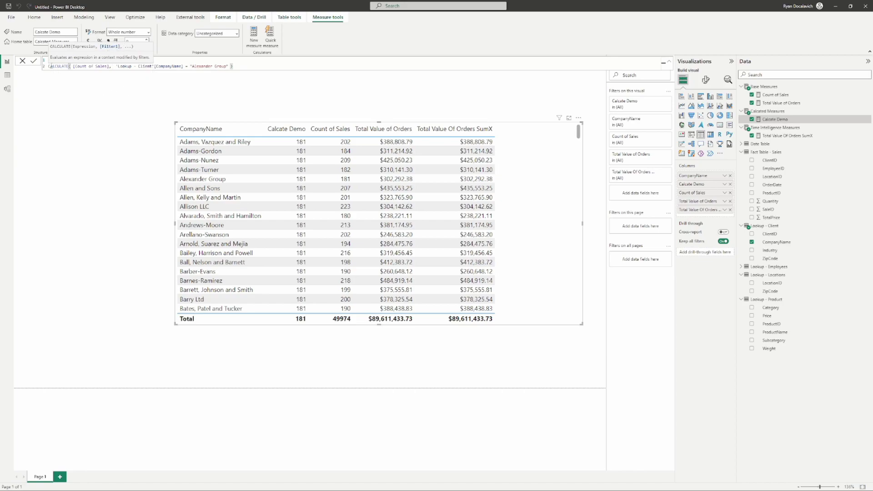
Step: Insert a FILTER function with 'Lookup - Client' as its table argument before the CompanyName condition in CALCULATE
type("FILTER(")
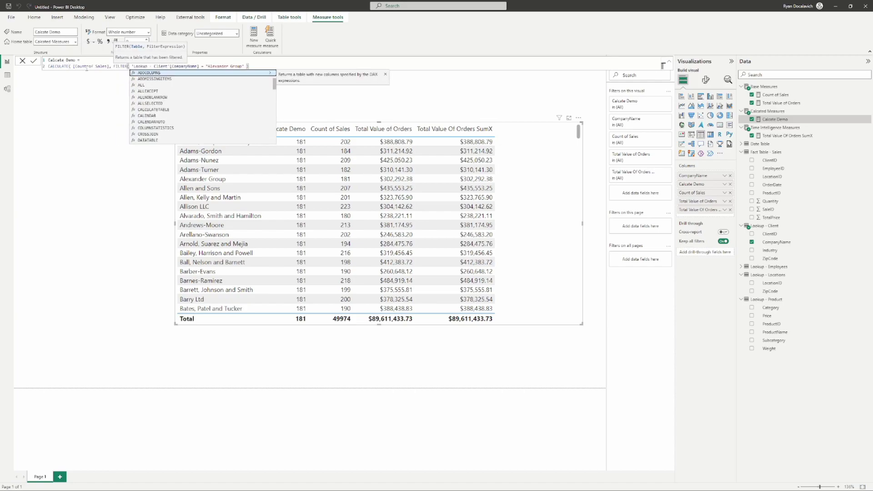
type("clien")
key("Tab")
type(",")
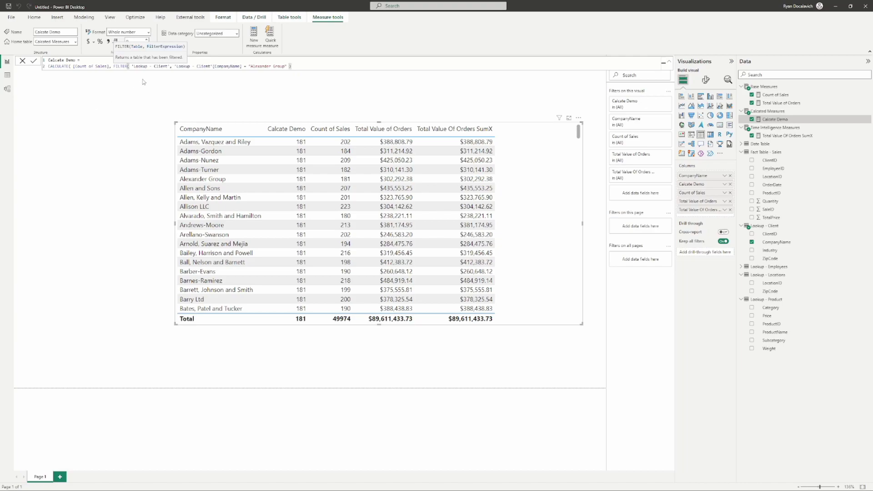
key("BackSpace")
key("BackSpace")
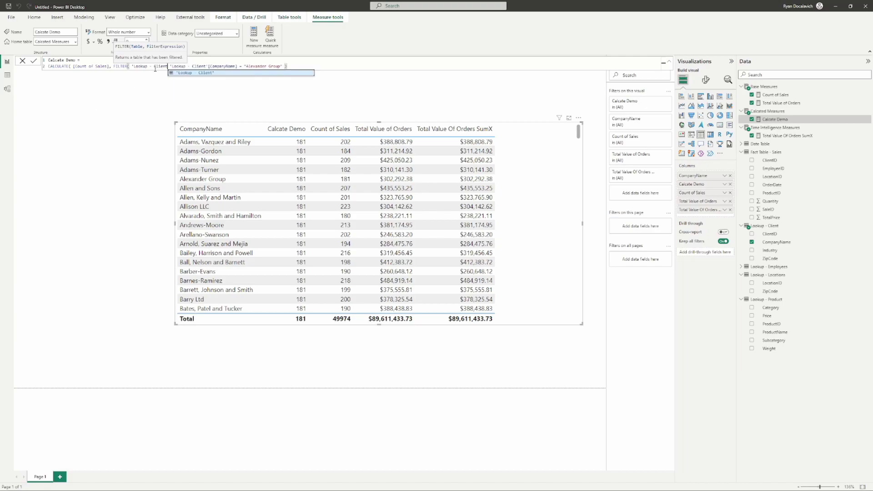
key("Tab")
type(", ")
type("',")
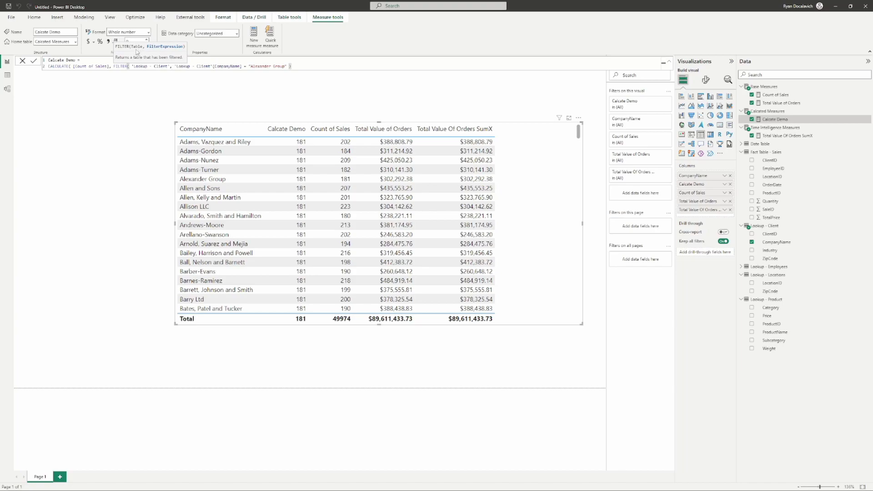
key("Right")
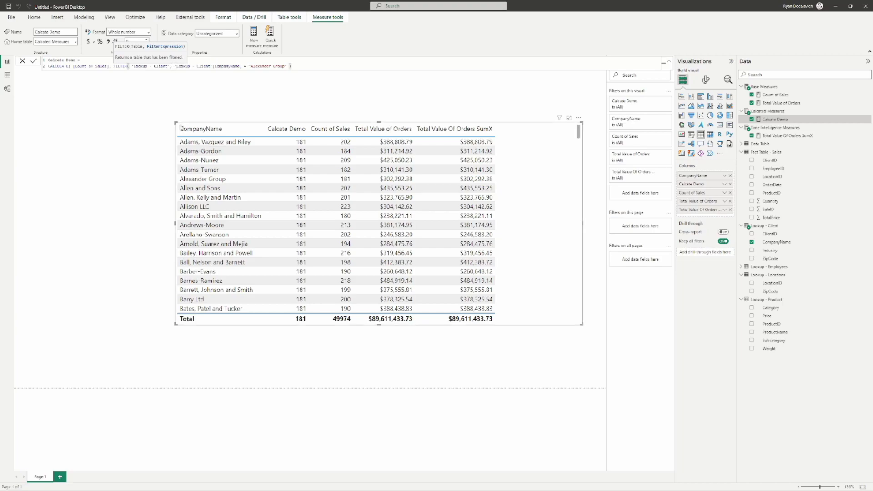
Step: Close the FILTER function after the "Alexander Group" condition and commit the Calcate Demo measure
left_click(172, 66)
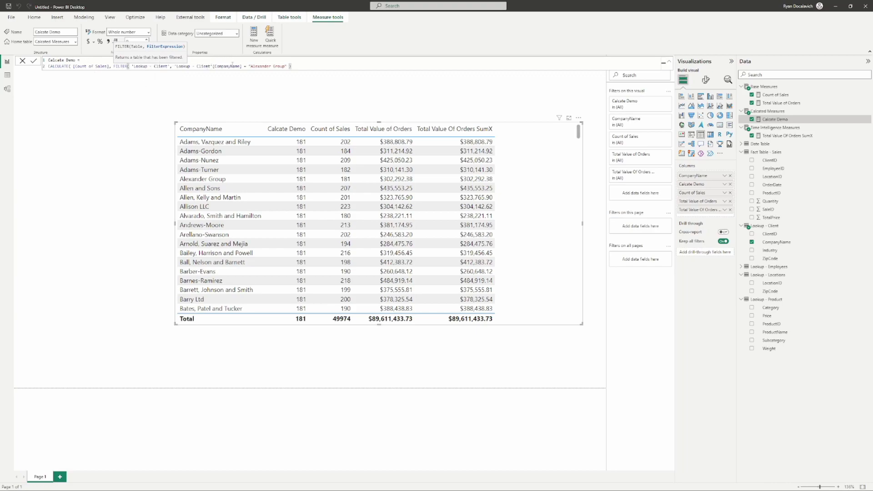
left_click_drag(288, 67, 246, 67)
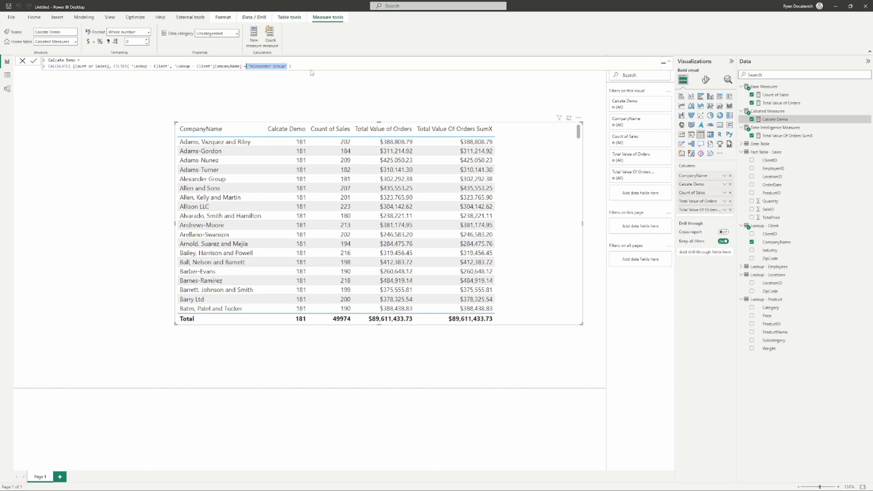
left_click(248, 106)
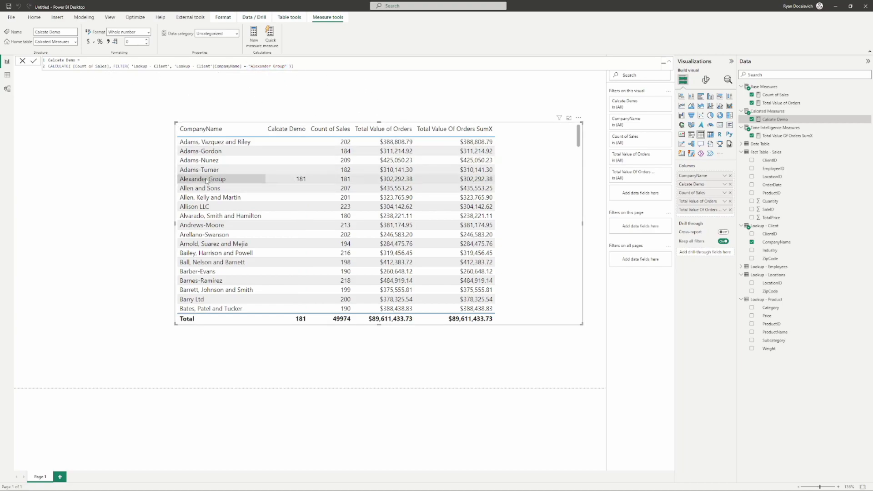
Step: Highlight the Alexander Group row in the table visual to check its Calcate Demo value, and clear the highlight
left_click(222, 178)
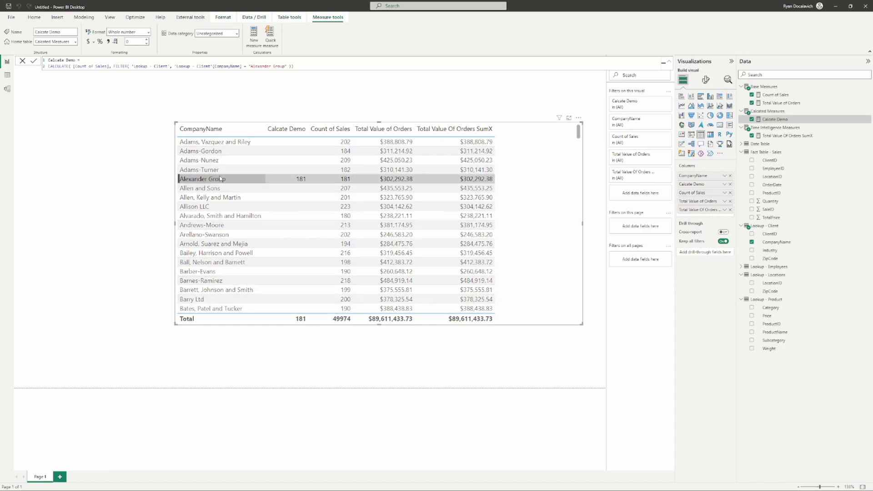
left_click(283, 182)
left_click(283, 182)
left_click(276, 179)
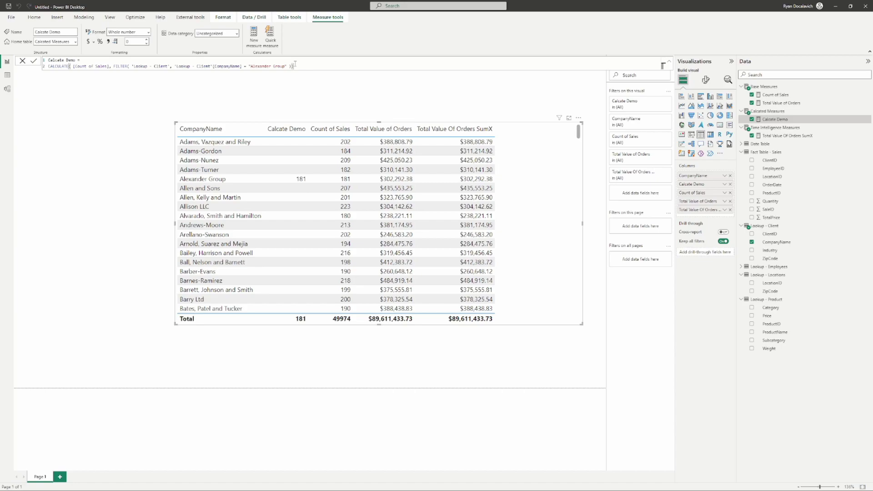
Step: Copy the entire Calcate Demo formula, including the measure name
key("ctrl+a")
left_click(298, 65)
key("ctrl+a")
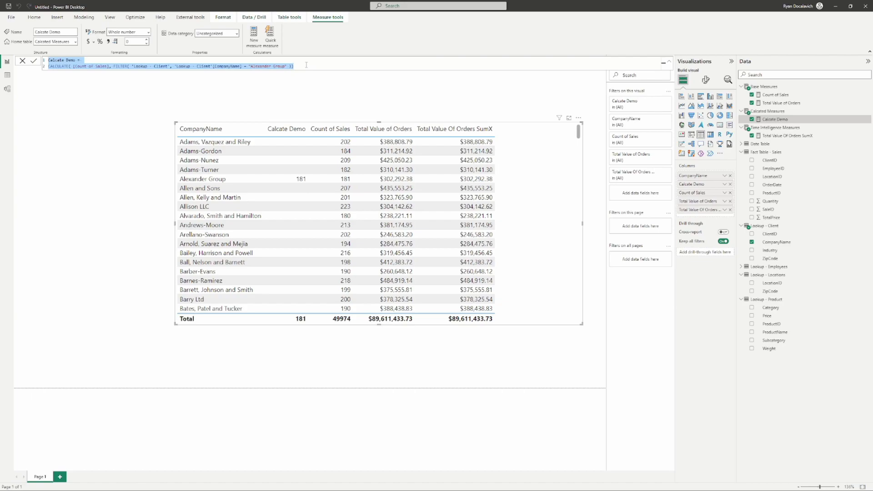
left_click(306, 65)
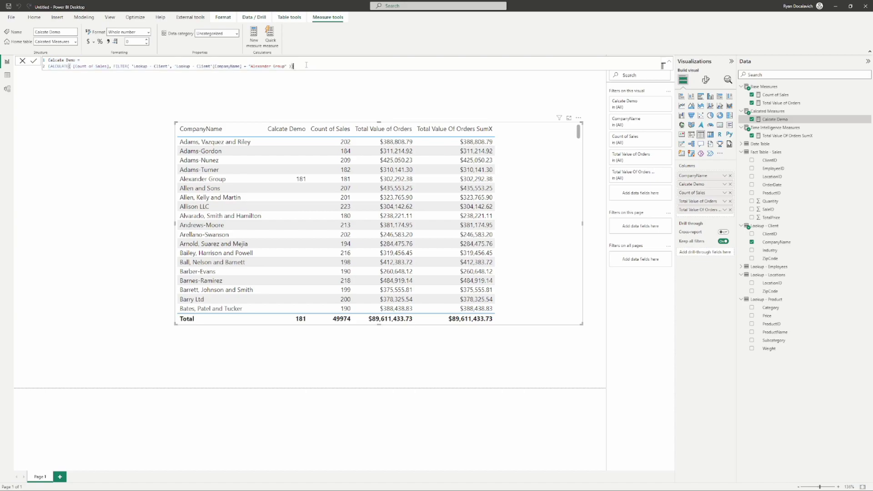
key("ctrl+a")
key("ctrl+c")
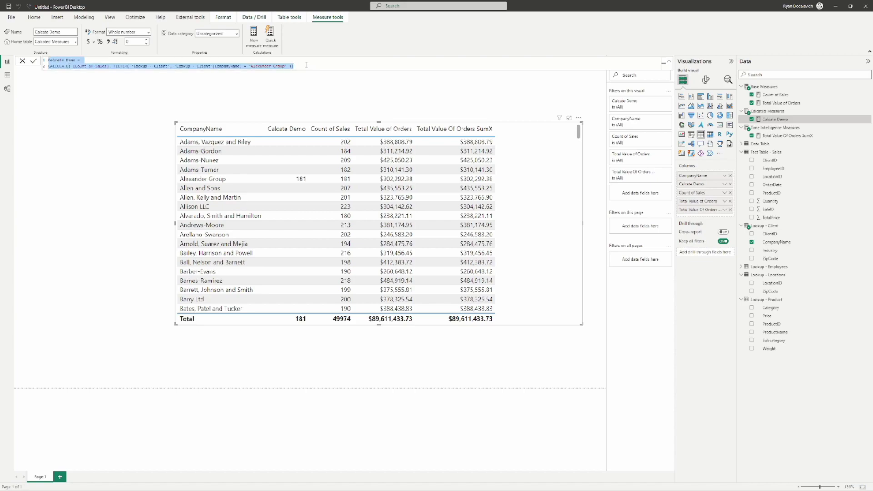
left_click(306, 65)
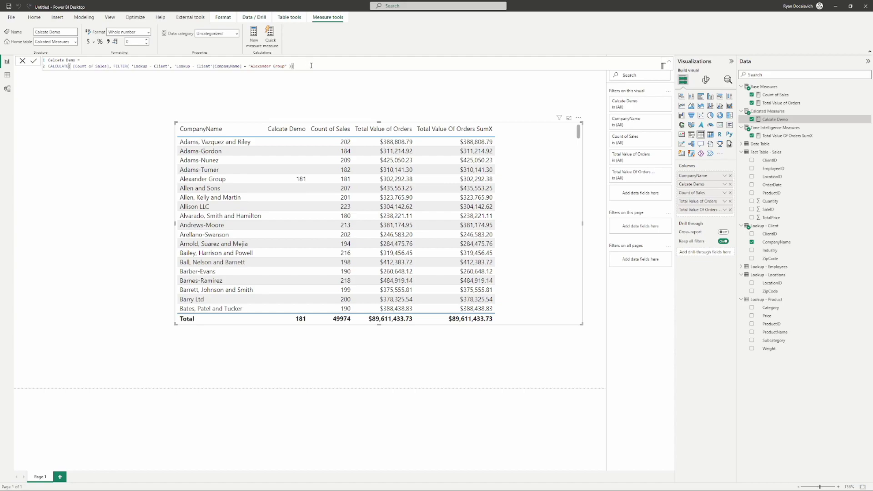
Step: Switch to DAX Formatter in the browser, format the copied Calcate Demo formula there and copy the result
key("alt+Tab")
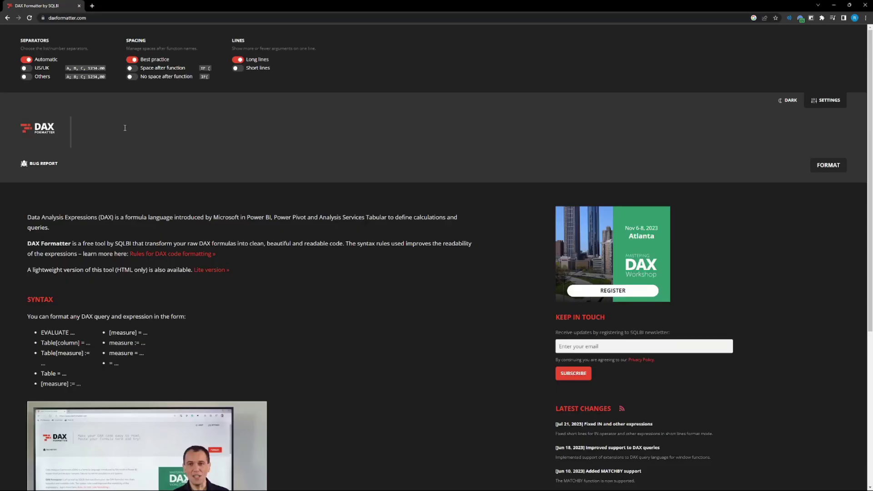
key("ctrl+v")
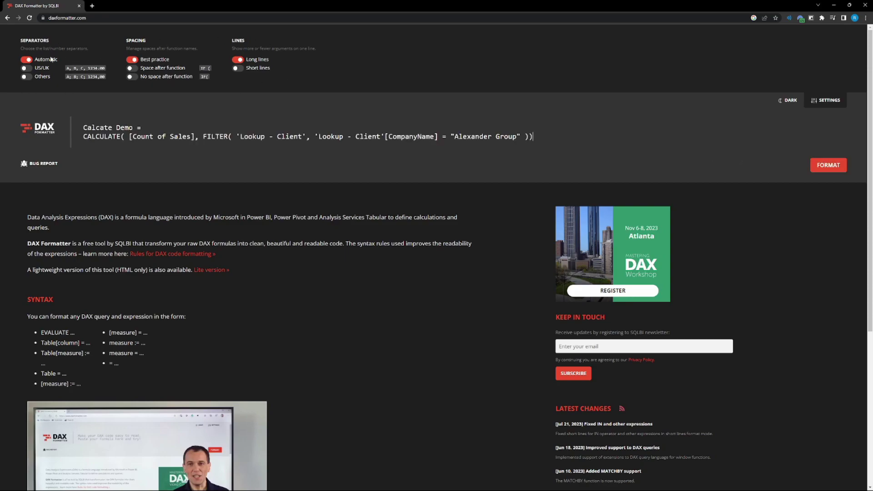
left_click(828, 165)
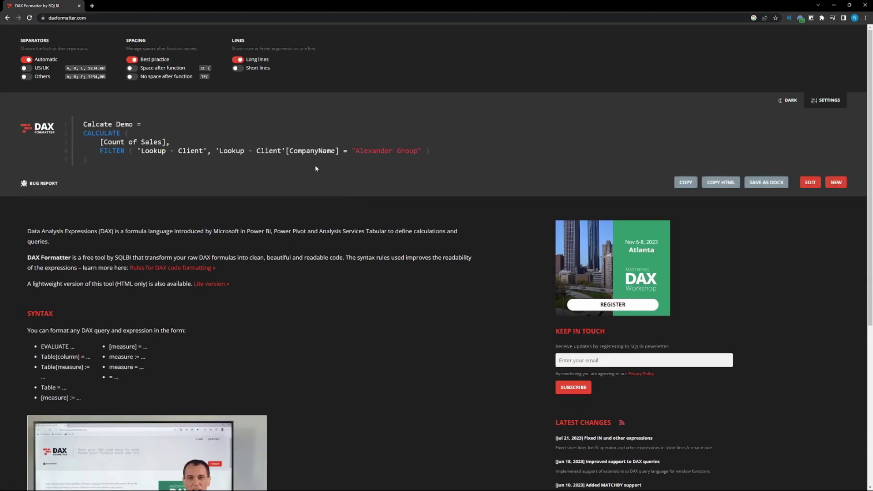
left_click(685, 185)
Step: Try the Short lines layout on the formatted formula and return to Long lines
left_click(244, 68)
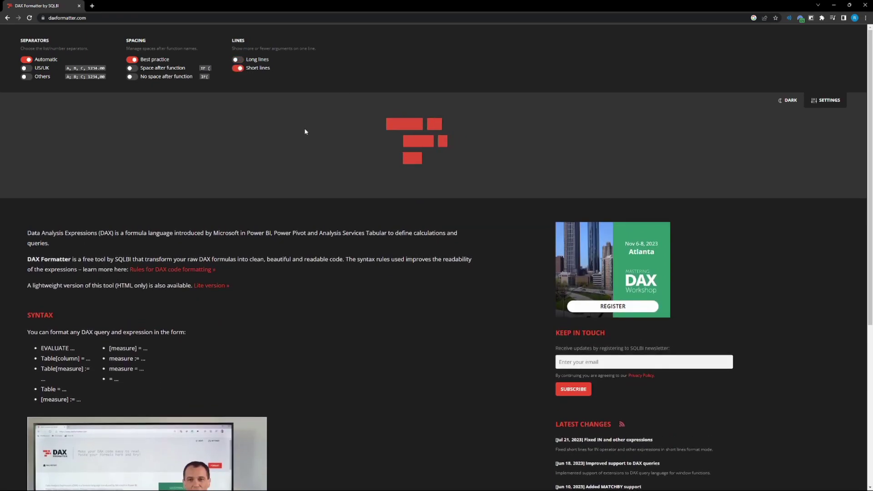
left_click(235, 60)
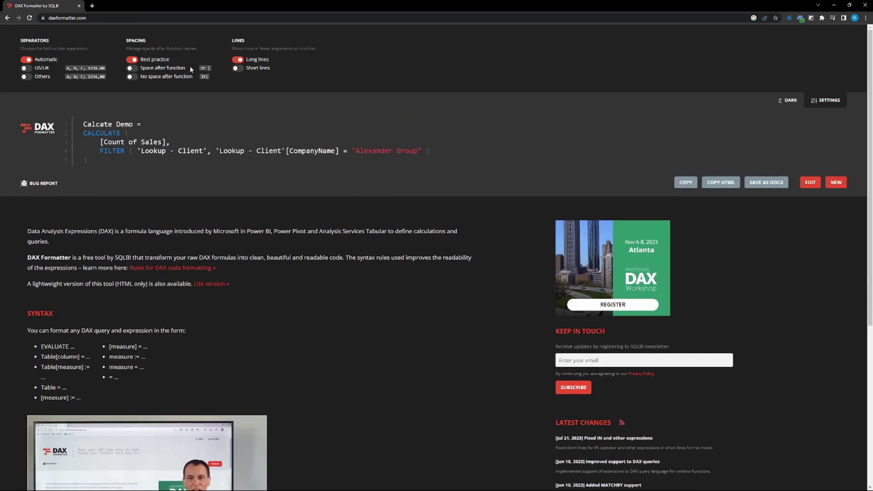
Step: Copy the formula formatted with Long lines and switch back to Power BI Desktop
left_click(685, 181)
key("alt+Tab")
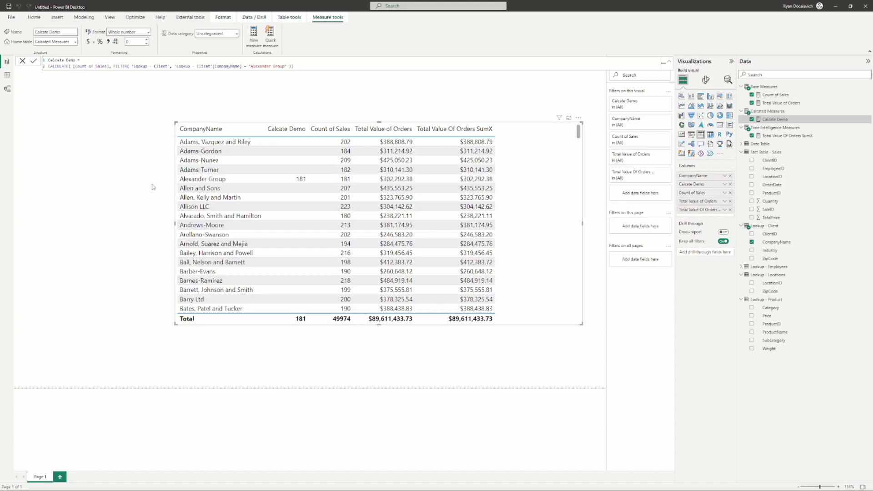
key("alt+Tab")
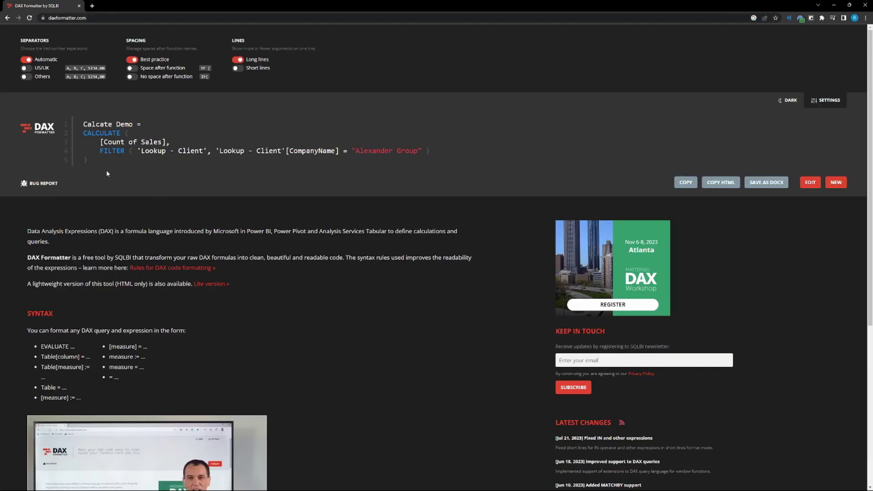
left_click(686, 182)
key("alt+Tab")
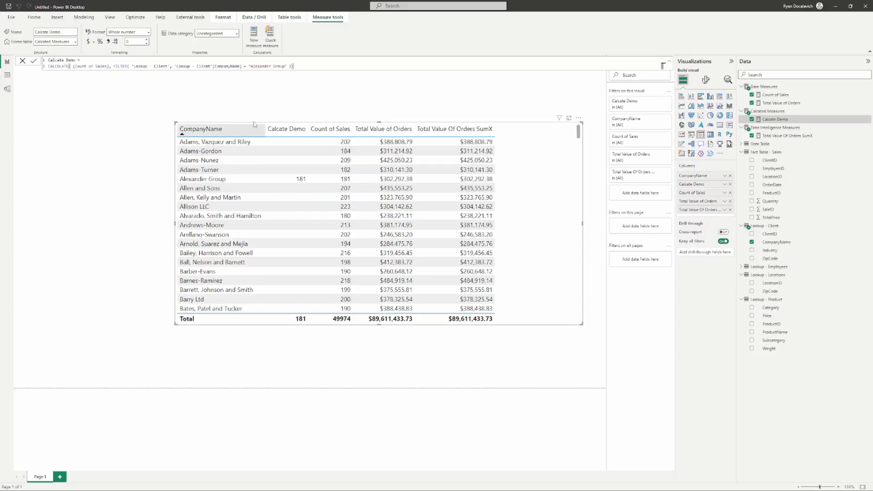
Step: Replace the whole Calcate Demo formula with the copied DAX Formatter version
key("ctrl+a")
key("ctrl+v")
key("BackSpace")
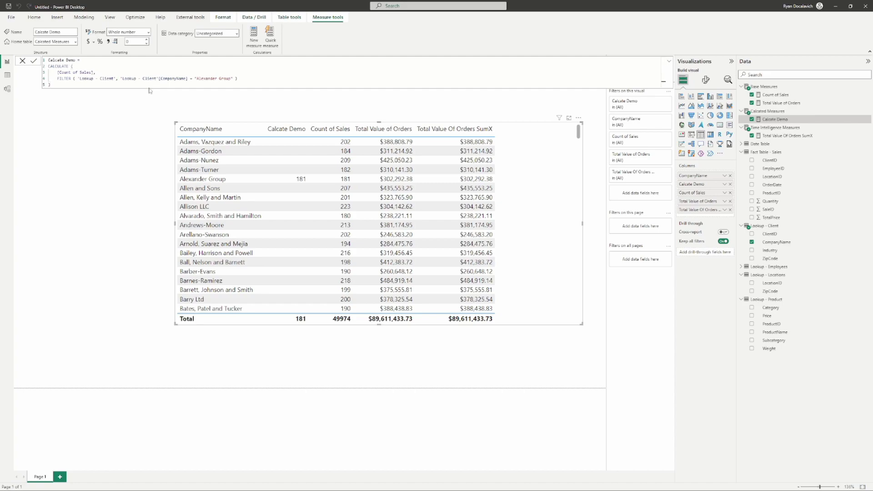
left_click(90, 86)
Step: Put the 'Lookup - Client'[CompanyName] condition on its own indented line and join [Count of Sales] to the CALCULATE line
key("alt+Tab")
left_click(123, 79)
key("shift+Return")
key("Tab")
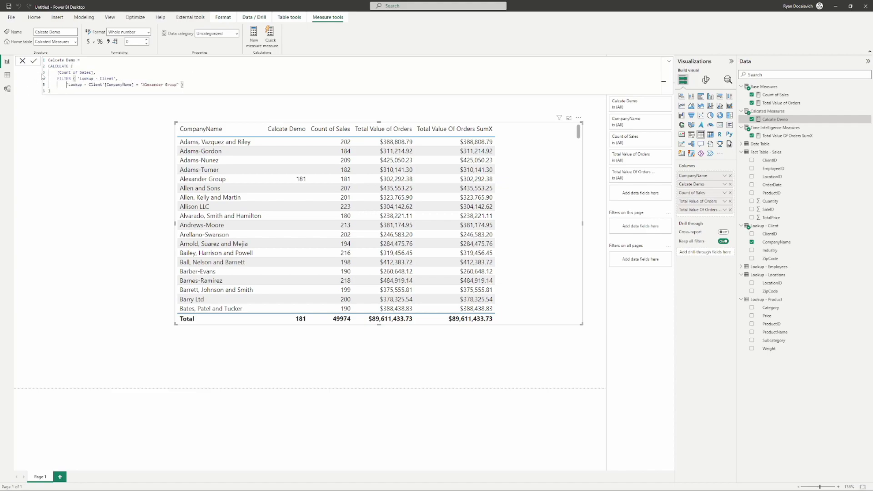
key("BackSpace")
key("BackSpace")
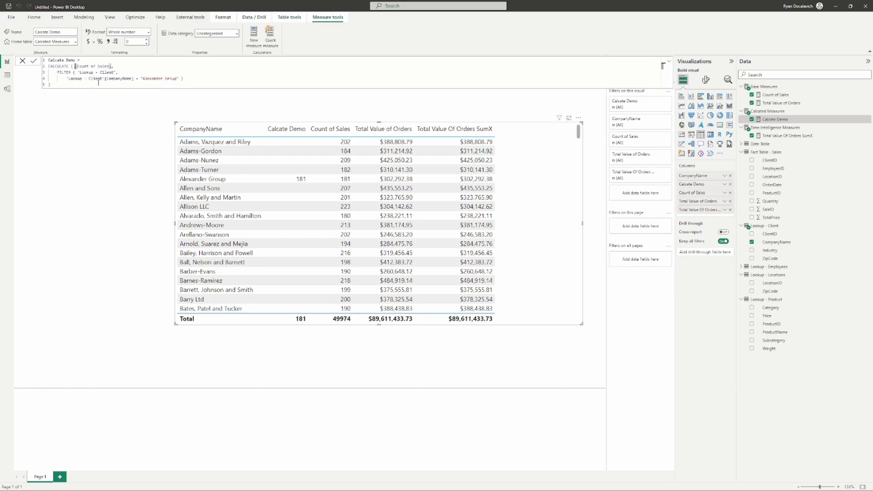
Step: Place FILTER's closing parenthesis on its own line, aligned with the FILTER keyword
left_click(180, 80)
type(")")
key("shift+Return")
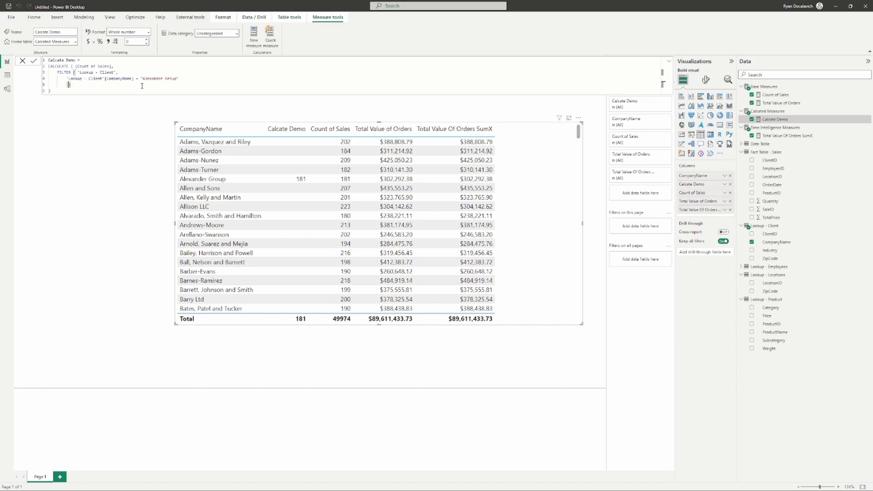
key("BackSpace")
left_click(296, 183)
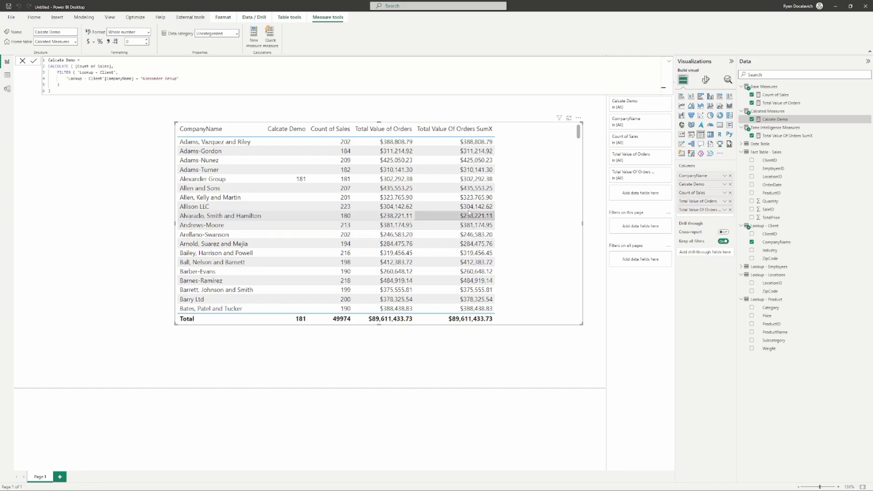
Step: Review the formulas of Total Value Of Orders SumX, Count of Sales and Calcate Demo, highlighting Calcate Demo's FILTER argument
left_click(791, 136)
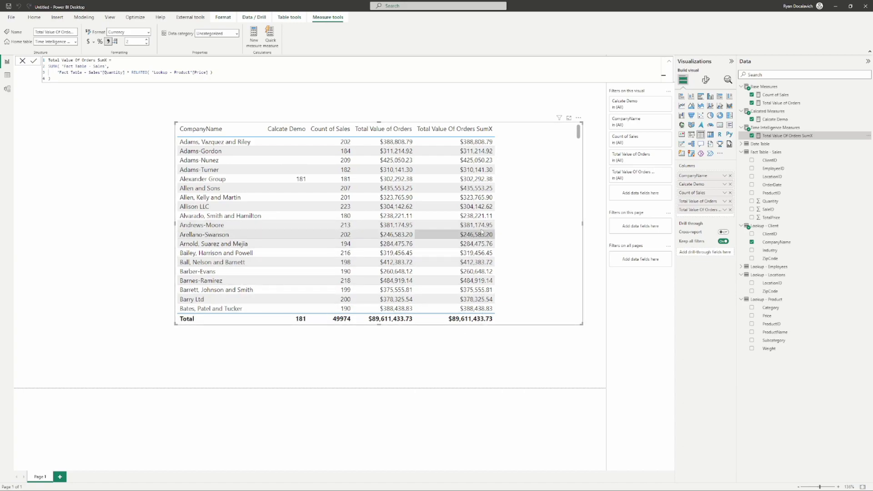
left_click(775, 97)
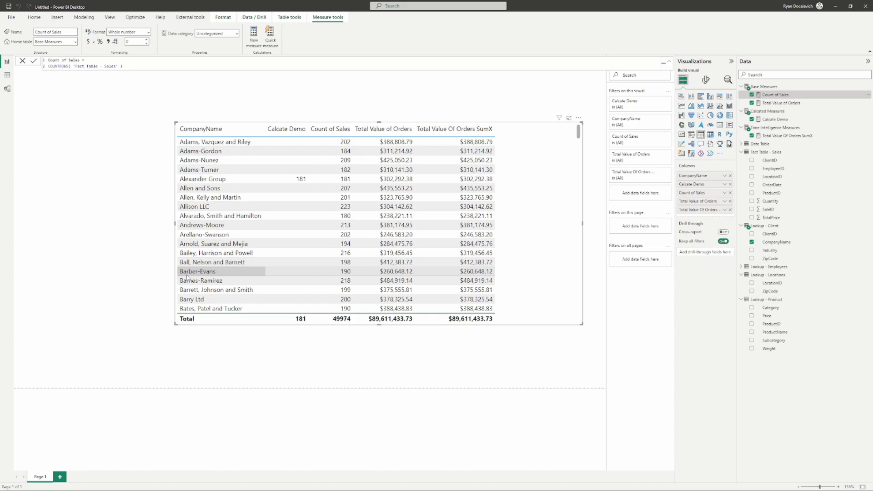
left_click(775, 119)
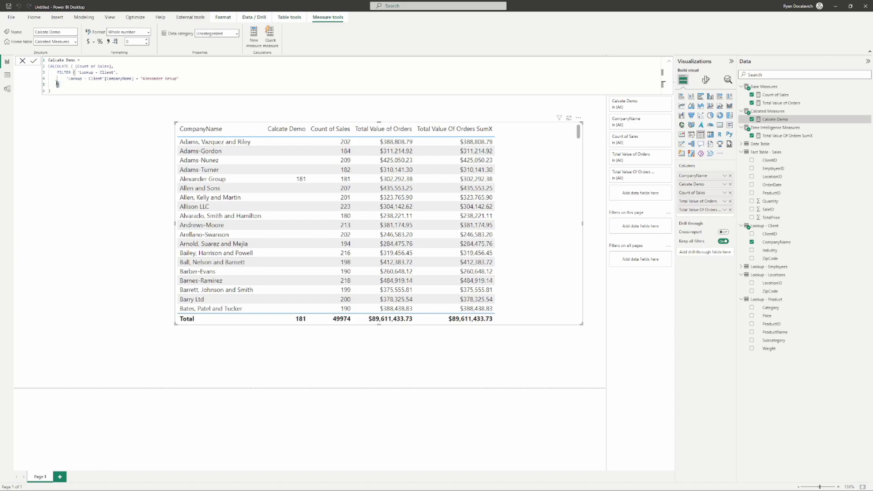
left_click_drag(92, 83, 42, 73)
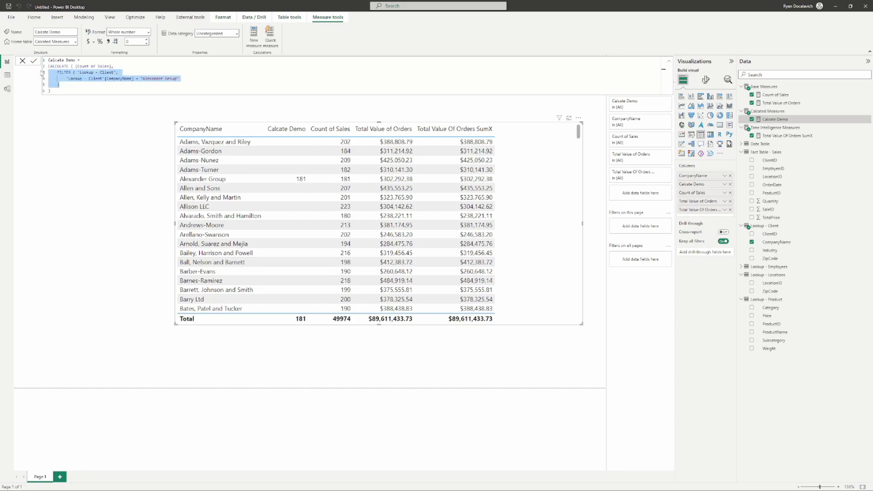
left_click(93, 82)
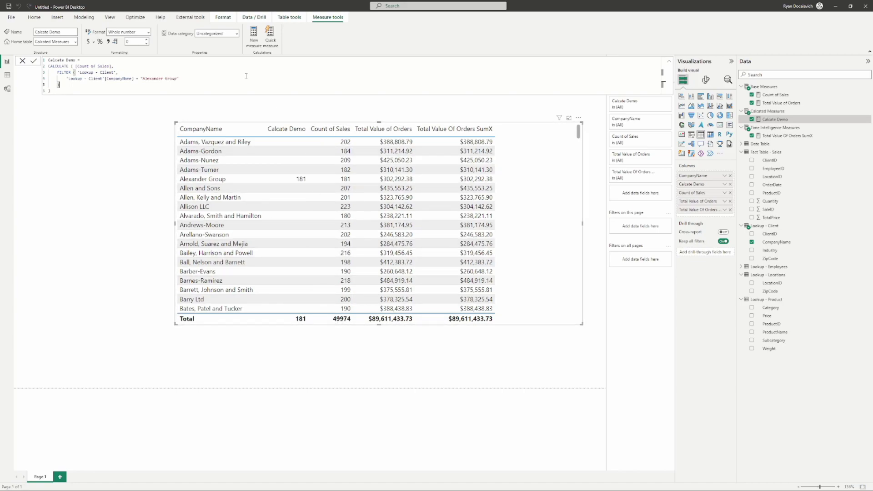
left_click_drag(83, 87, 43, 76)
left_click(70, 86)
Step: Examine the Fact Table - Sales rows in the table view, checking the Quantity, LocationID, EmployeeID and TotalPrice columns
left_click(8, 77)
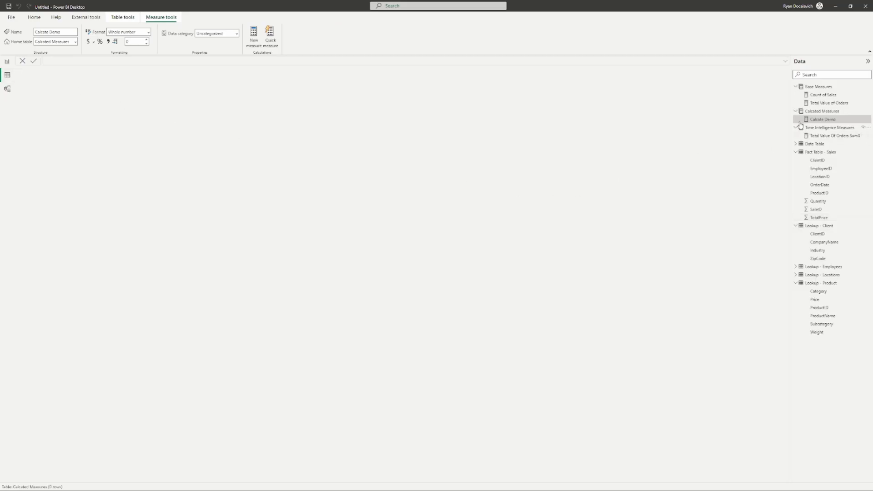
left_click(820, 151)
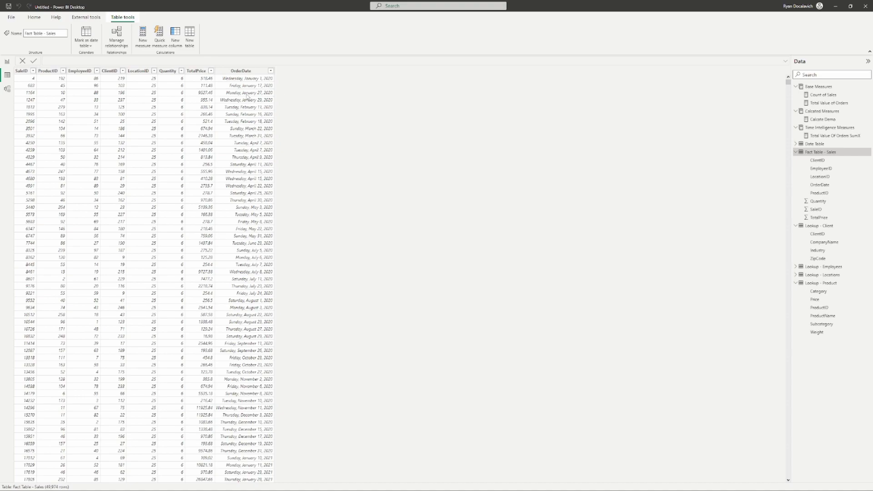
right_click(182, 93)
key("Escape")
left_click(172, 80)
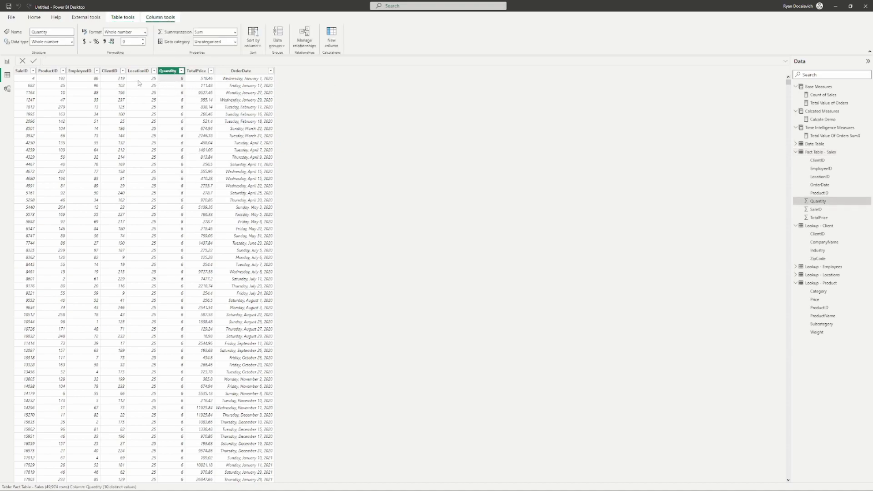
left_click(139, 80)
left_click(95, 79)
left_click(200, 80)
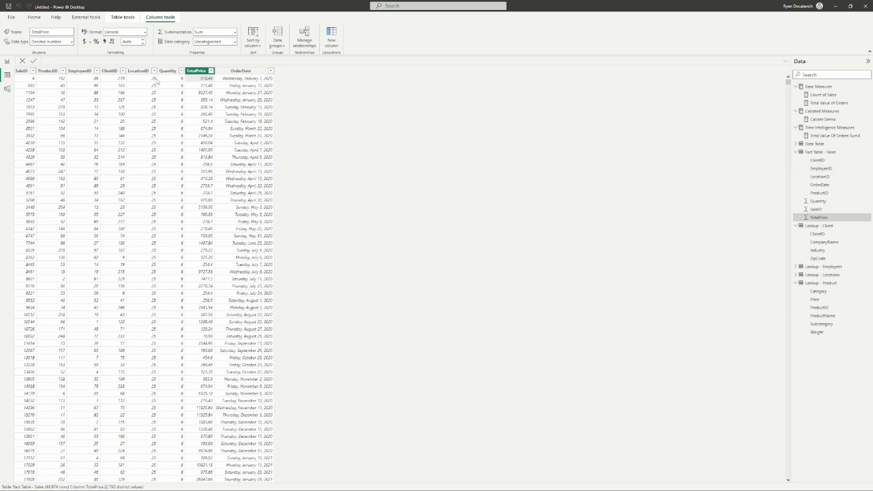
left_click(829, 137)
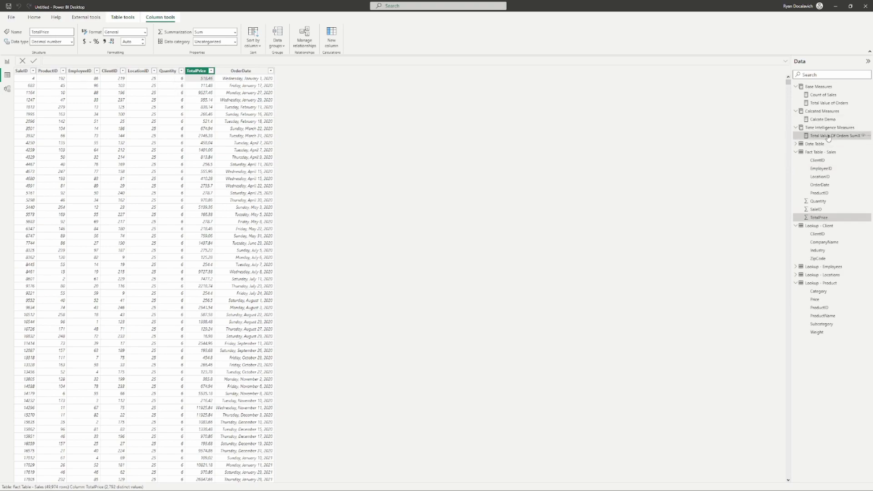
left_click(838, 153)
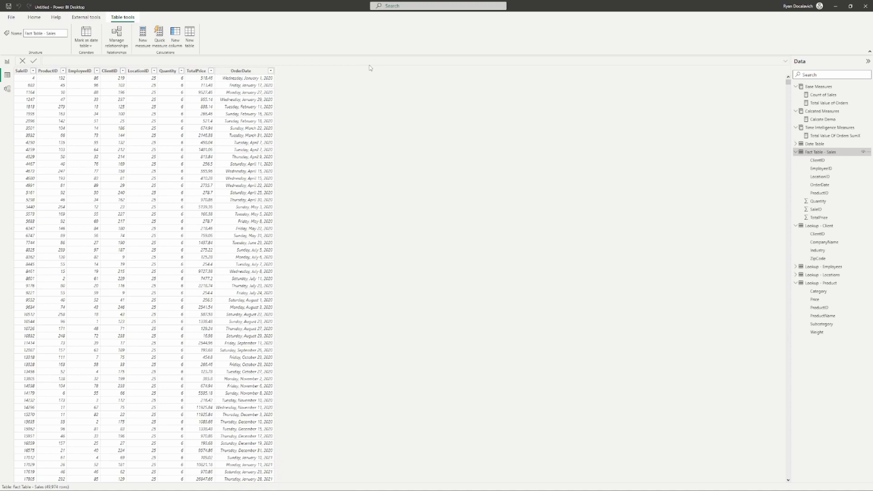
Step: Return to the report view and move the table visual closer to the page's left edge
left_click(6, 61)
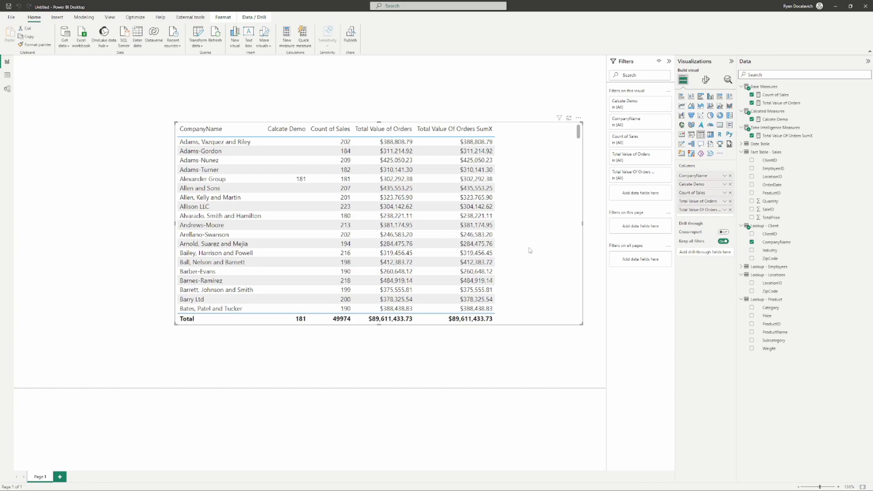
left_click_drag(522, 183, 454, 182)
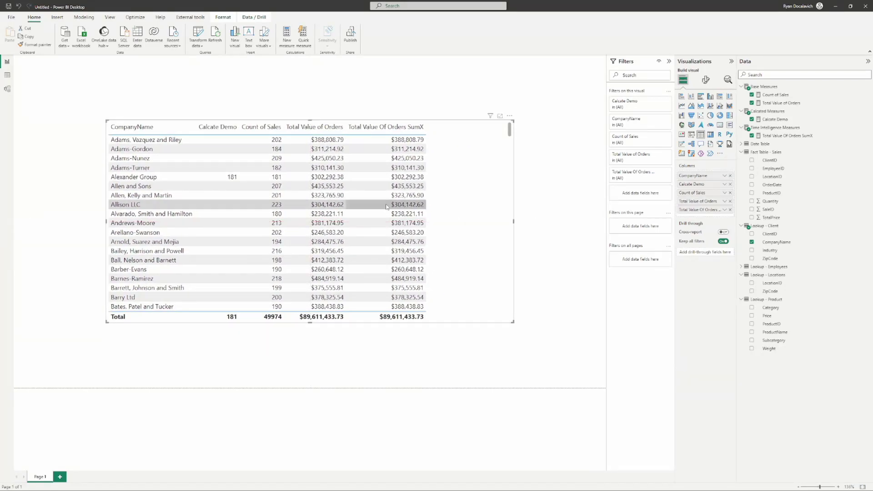
scroll(264, 173, "down", 3)
scroll(264, 191, "up", 3)
scroll(265, 198, "down", 8)
scroll(266, 199, "up", 6)
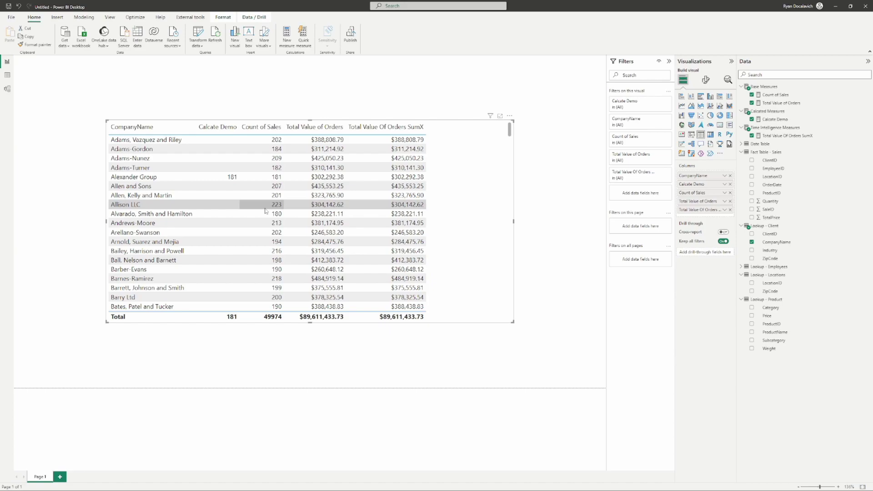
scroll(268, 179, "down", 2)
scroll(271, 186, "up", 2)
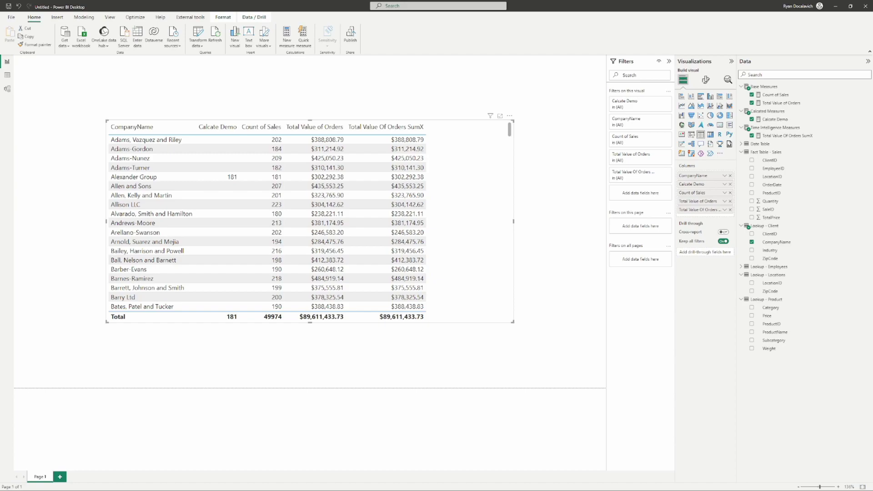
key("Escape")
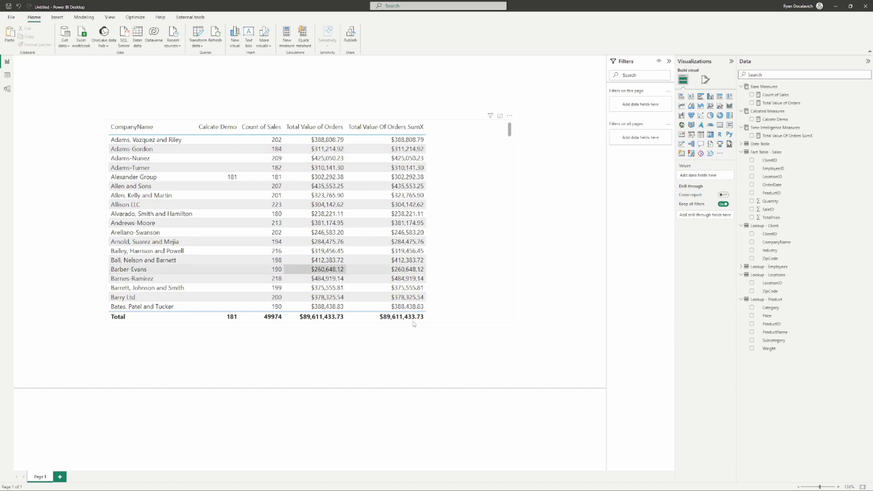
Step: Reduce the table visual's columns to CompanyName, Count of Sales and Total Value of Orders
left_click(454, 234)
left_click_drag(720, 210, 684, 221)
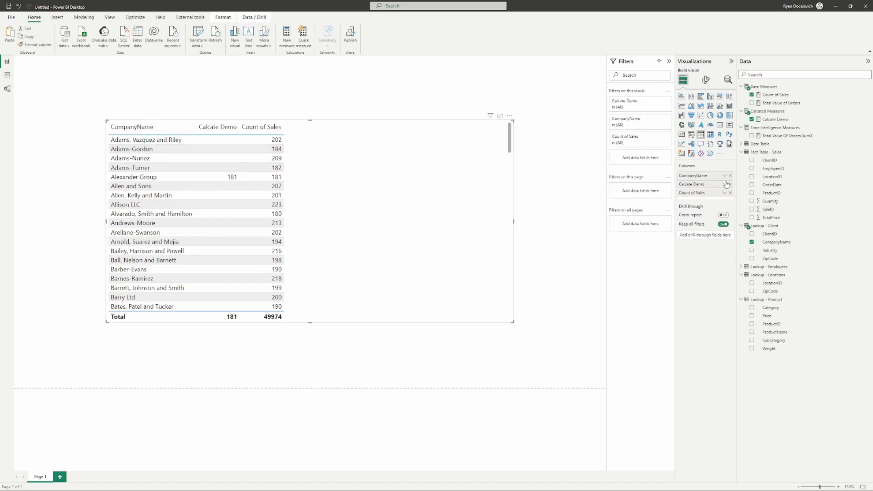
left_click_drag(696, 184, 632, 186)
left_click(18, 6)
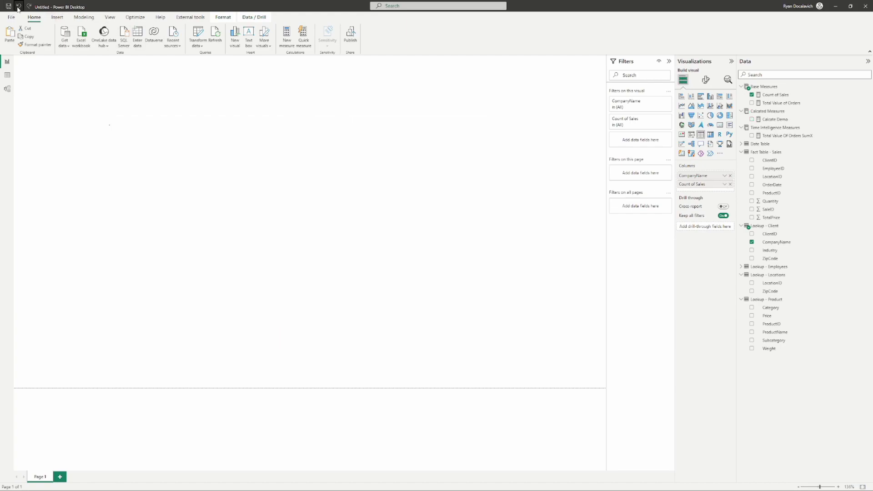
left_click(18, 6)
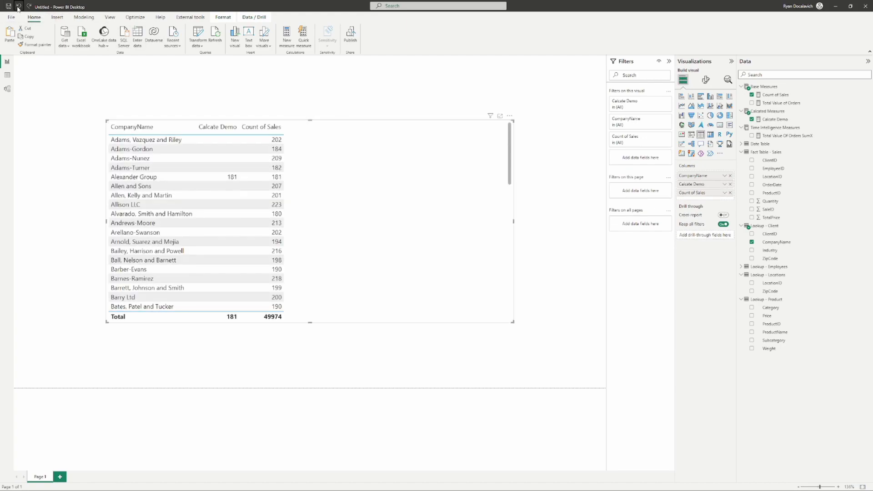
left_click(729, 184)
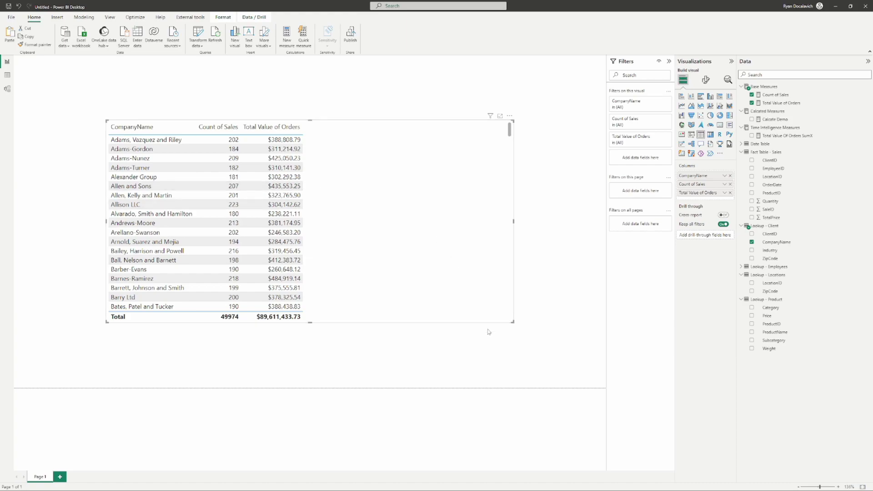
Step: Shrink the table visual to fit its three columns and reposition it in the upper part of the page
left_click_drag(514, 322, 475, 248)
left_click_drag(356, 170, 359, 148)
left_click_drag(488, 215, 361, 268)
left_click_drag(339, 220, 373, 232)
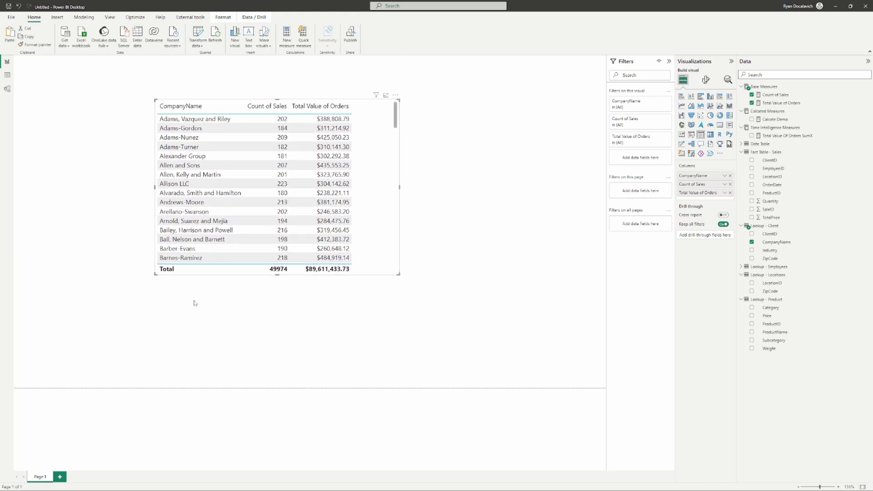
left_click(361, 328)
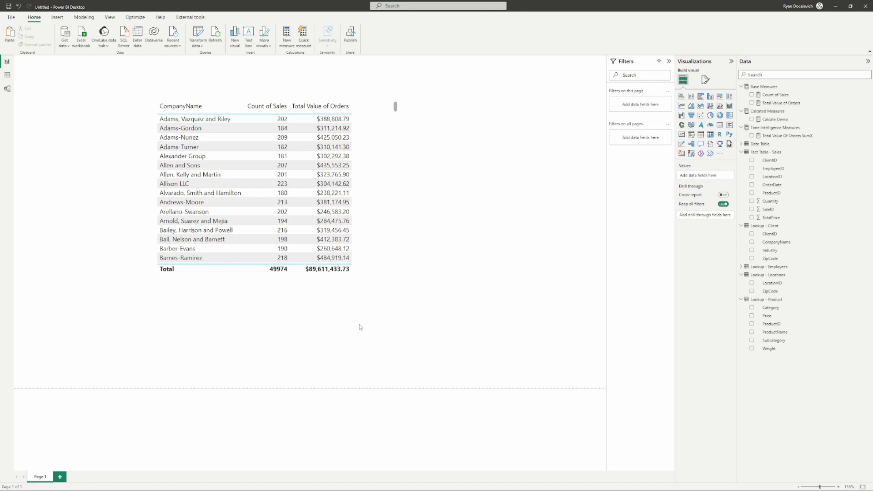
left_click(382, 173)
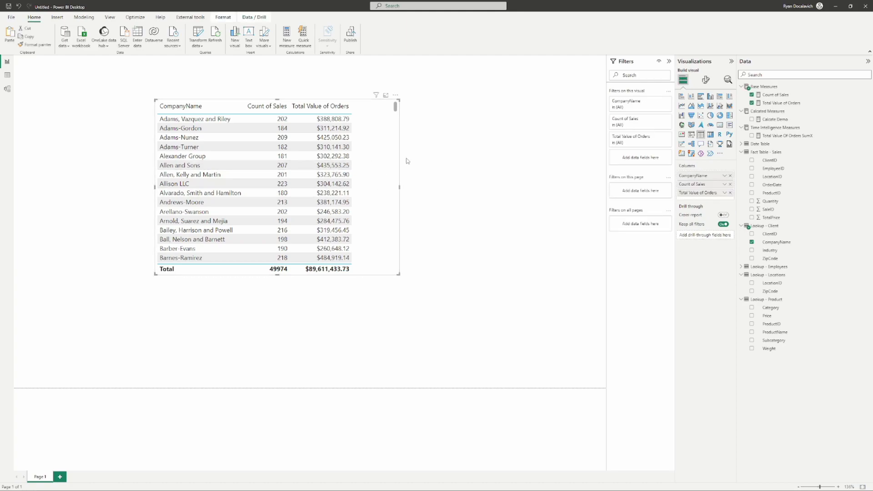
mouse_move(390, 182)
left_mouse_down()
mouse_move(384, 197)
mouse_move(405, 215)
mouse_move(383, 180)
left_mouse_up()
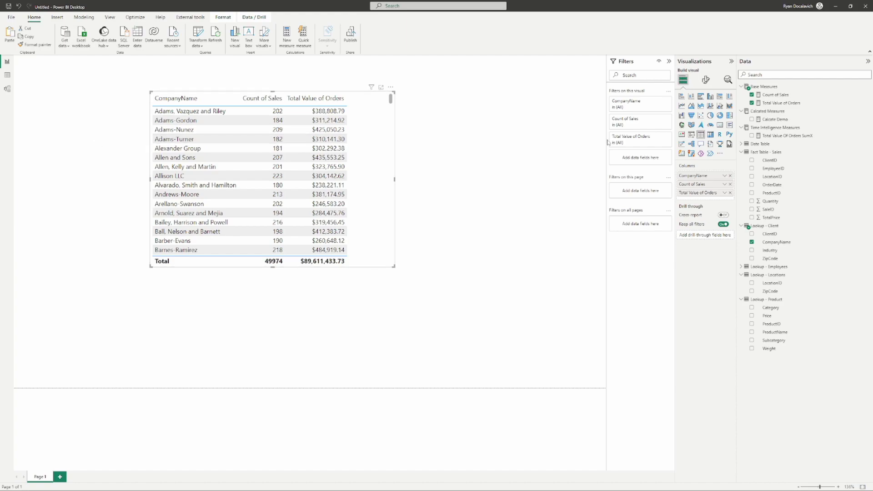
Step: Create a new measure named Avg Sale Value in the Calcated Measures table
left_click(503, 156)
left_click(768, 114)
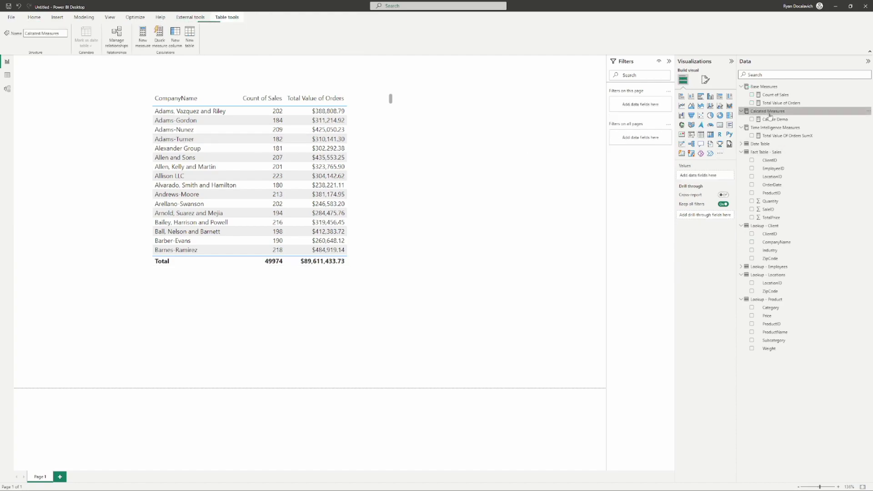
left_click(142, 33)
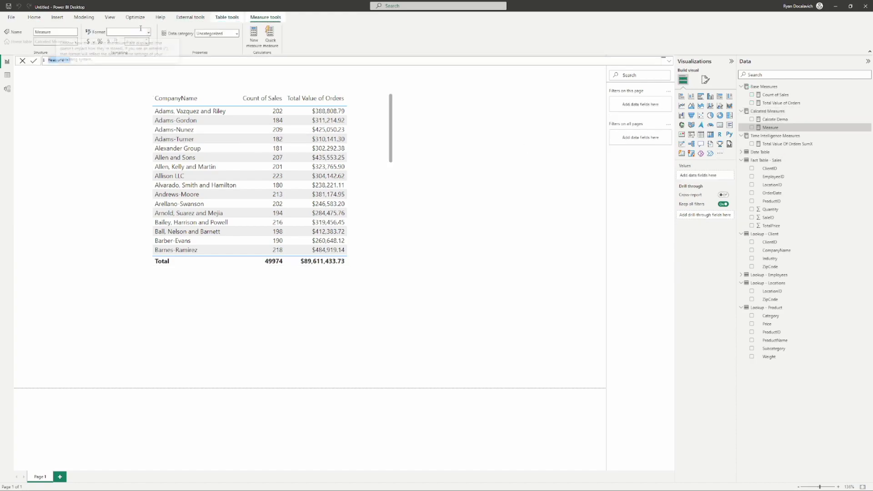
type("Avg")
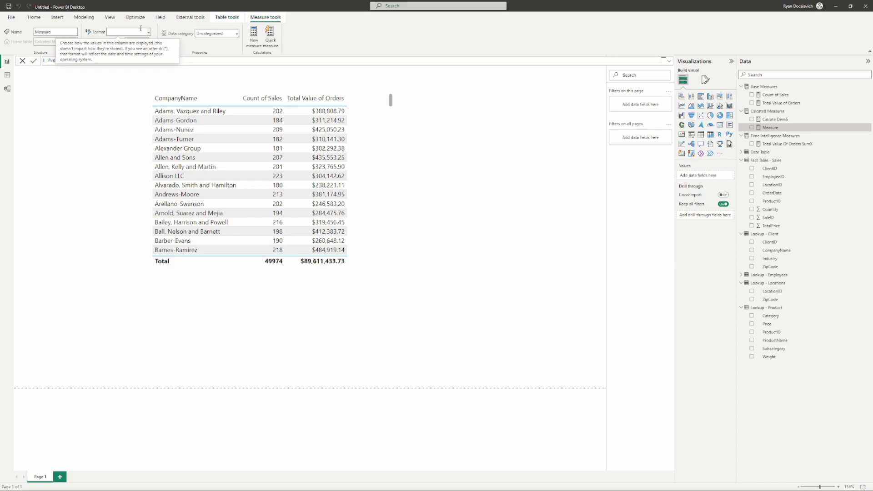
type(" Sale")
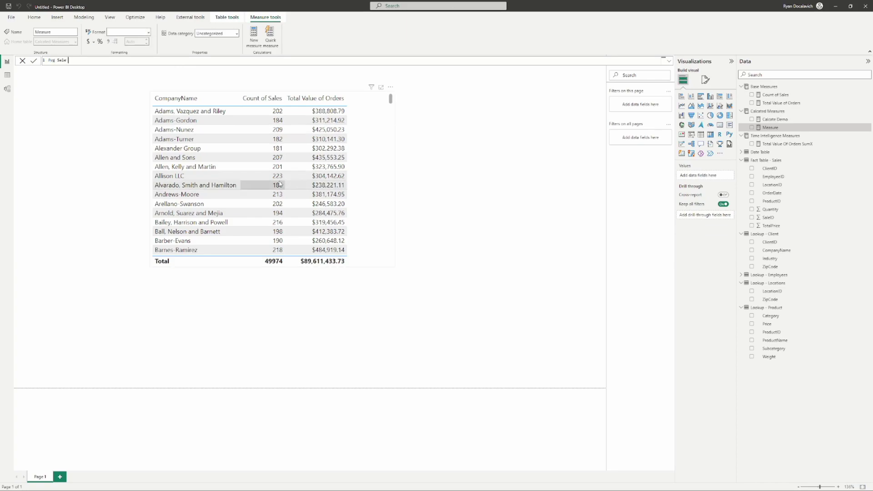
type(" Value =")
Step: Define Avg Sale Value as DIVIDE with [Total Value of Orders] as numerator and [Count of Sales] as denominator, and commit the measure
key("shift+Return")
type("div")
key("Tab")
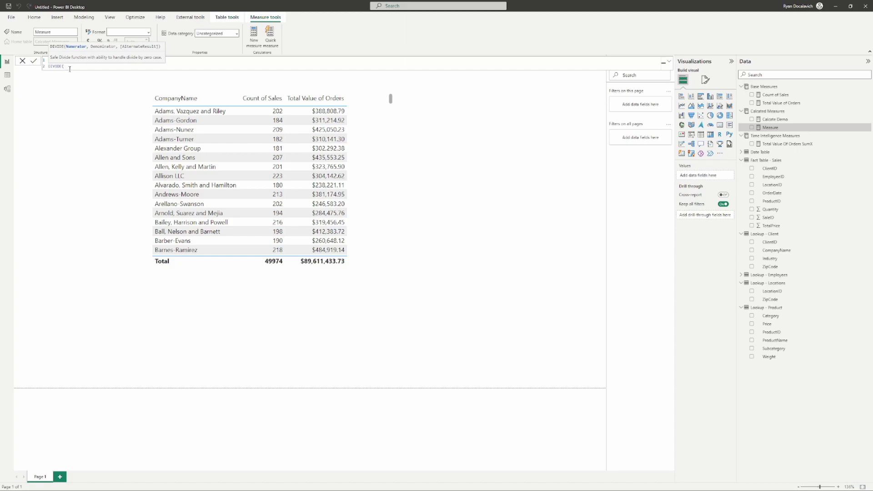
key("shift+Return")
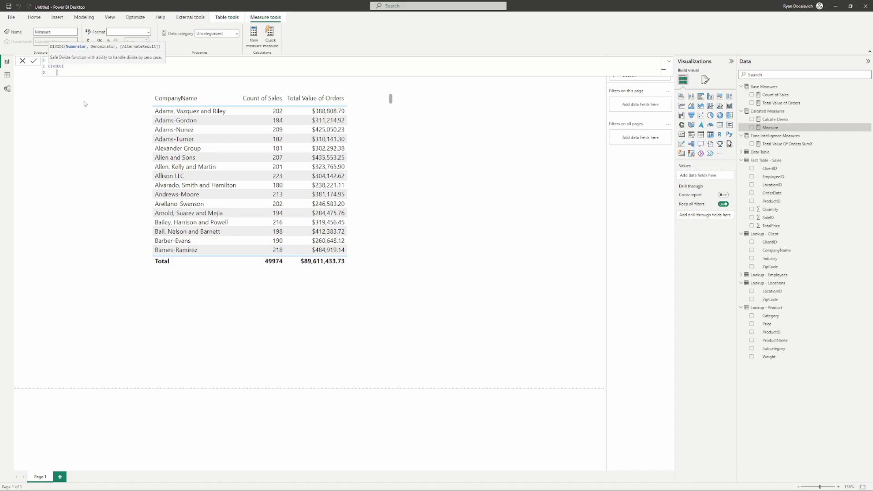
type("total")
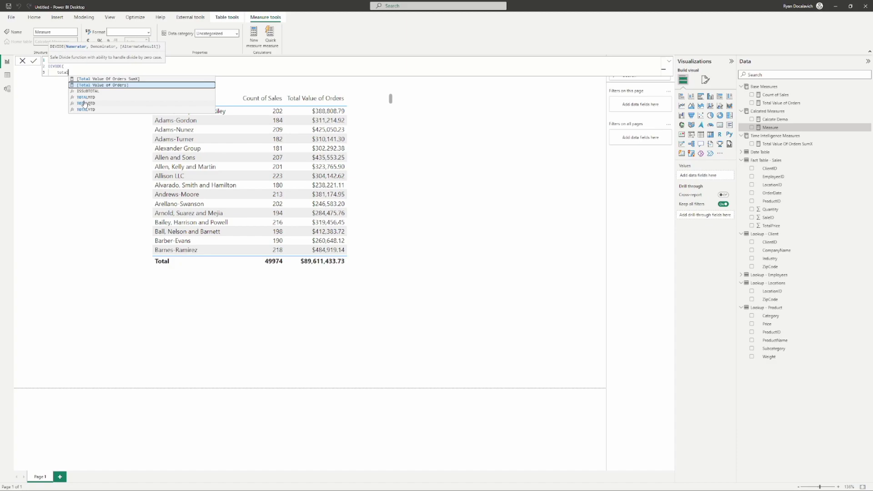
key("Tab")
type(",")
key("shift+Return")
type("coun")
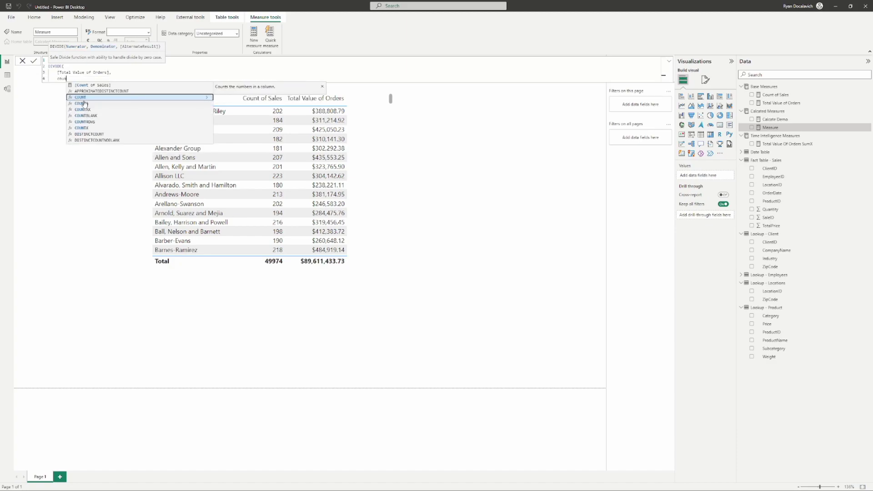
left_click(108, 87)
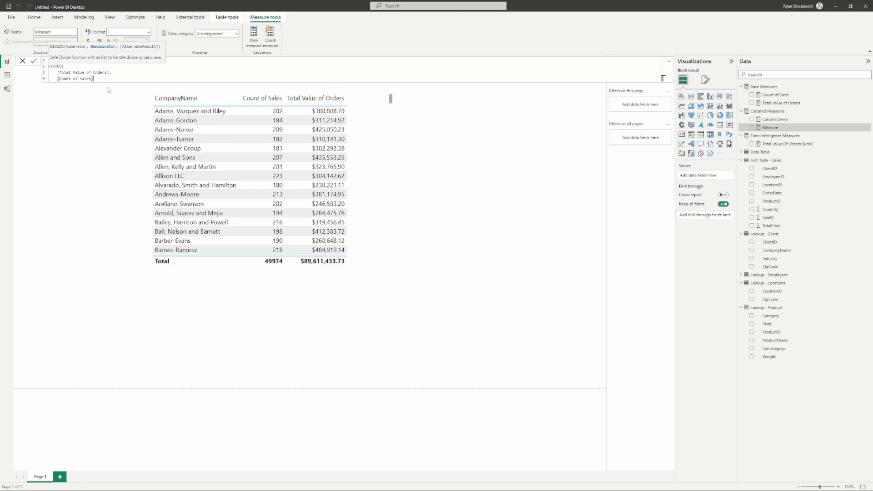
key("shift+Return")
type(")")
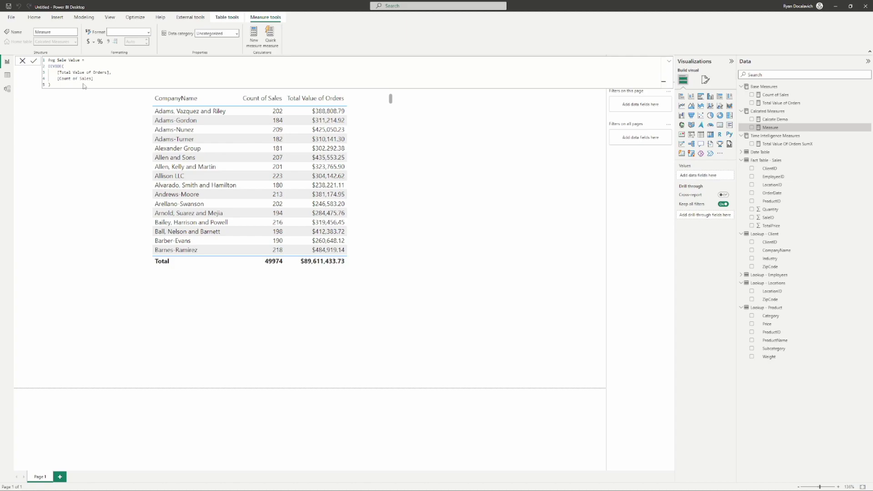
key("Return")
Step: Add Avg Sale Value as a column of the company table and widen the visual to fit it
left_click_drag(782, 122, 354, 183)
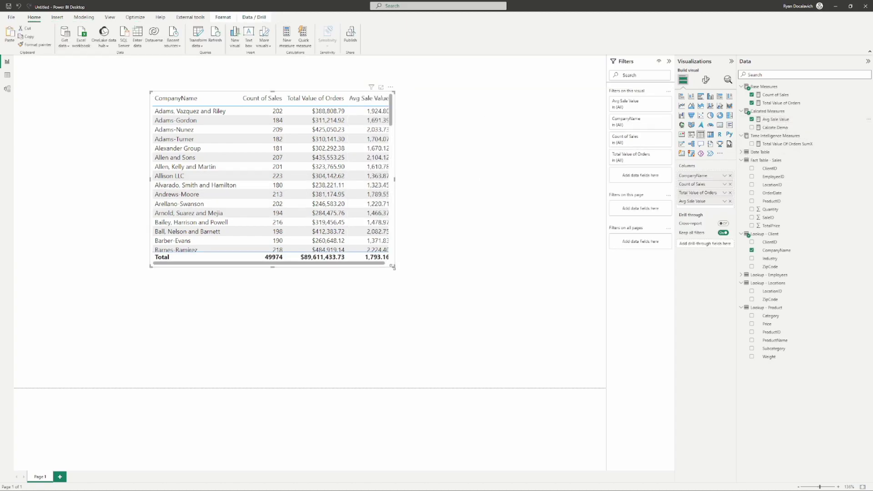
left_click_drag(394, 267, 407, 268)
Step: Format the Avg Sale Value measure as currency with 0 decimal places
left_click(783, 120)
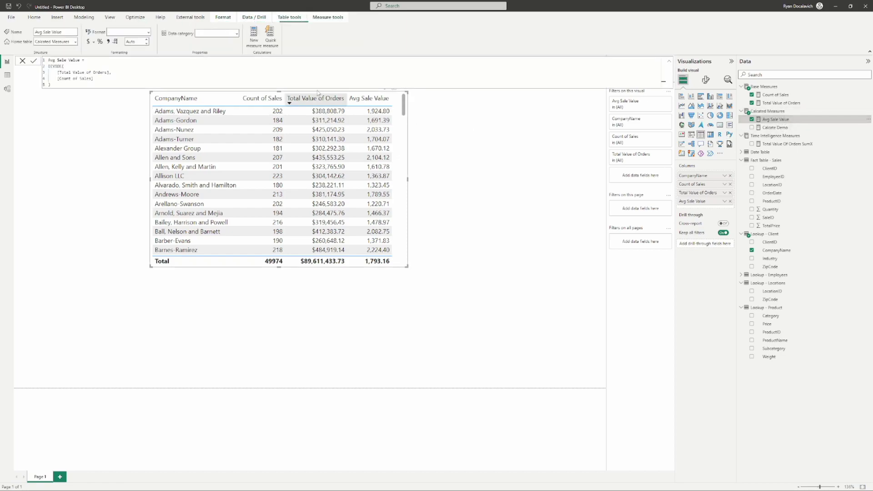
left_click(90, 42)
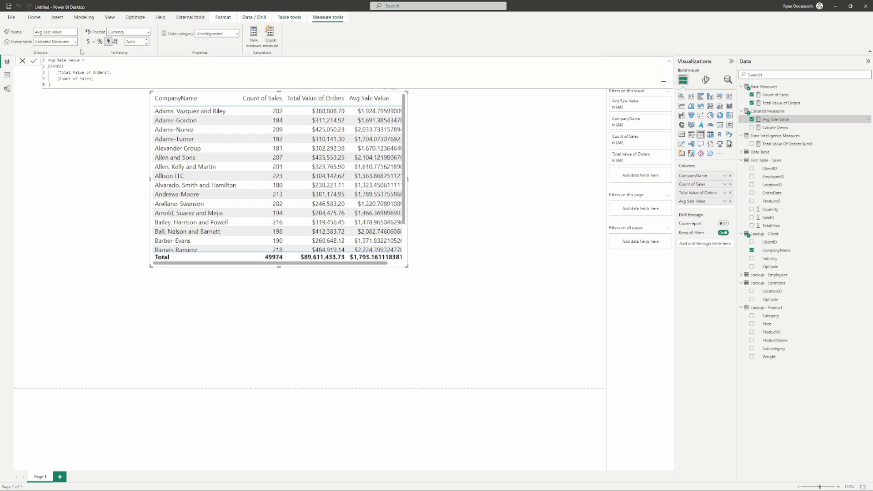
left_click(131, 41)
type("0")
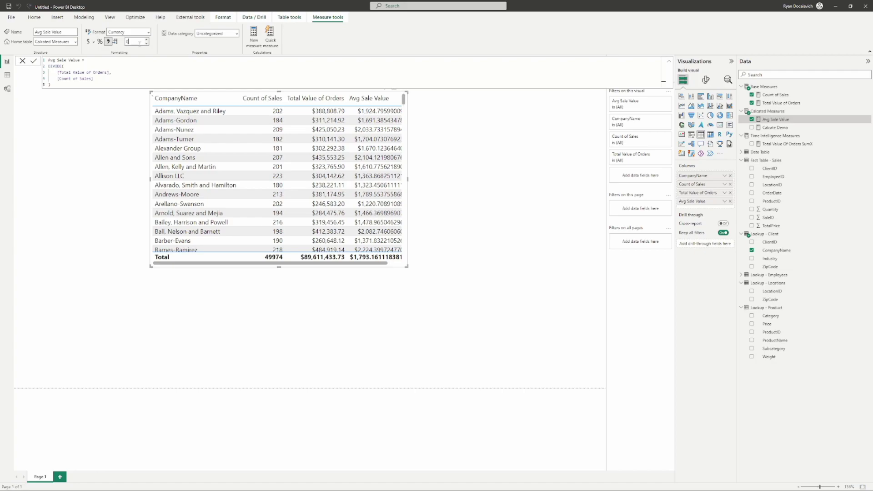
key("Return")
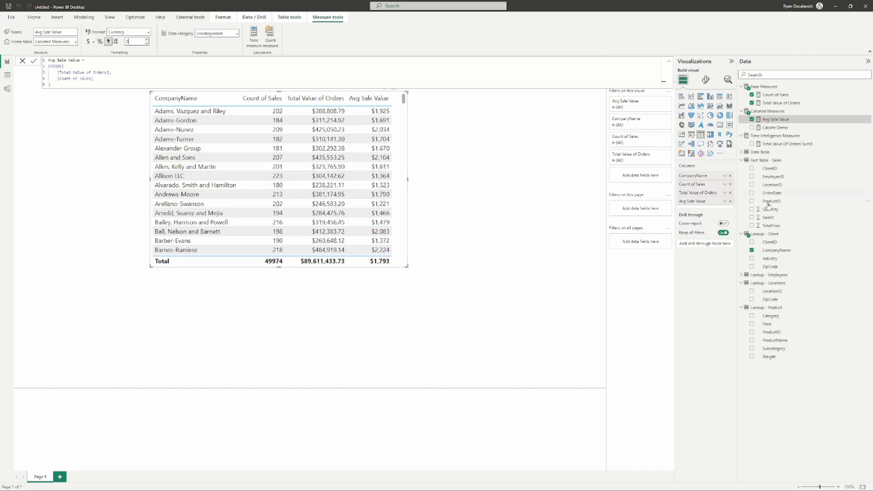
Step: Replace the table's CompanyName column with EmployeeName from the Lookup - Employees table
left_click(742, 275)
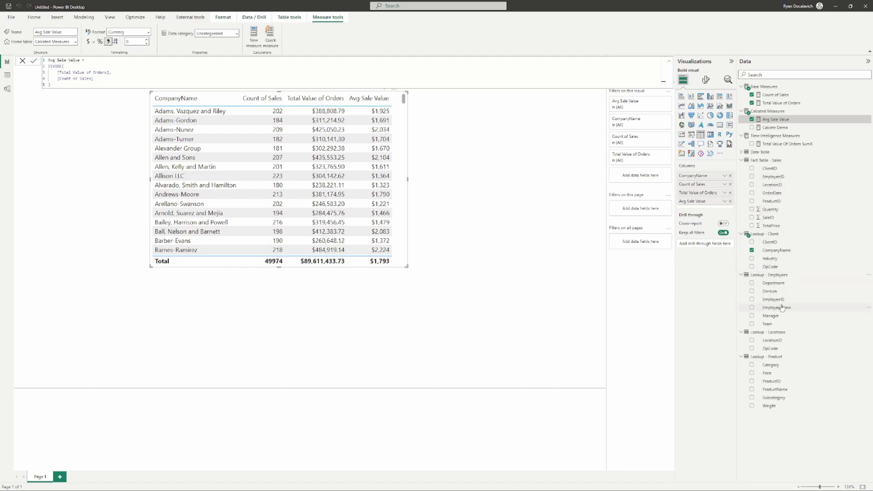
left_click_drag(778, 308, 699, 178)
left_click(730, 183)
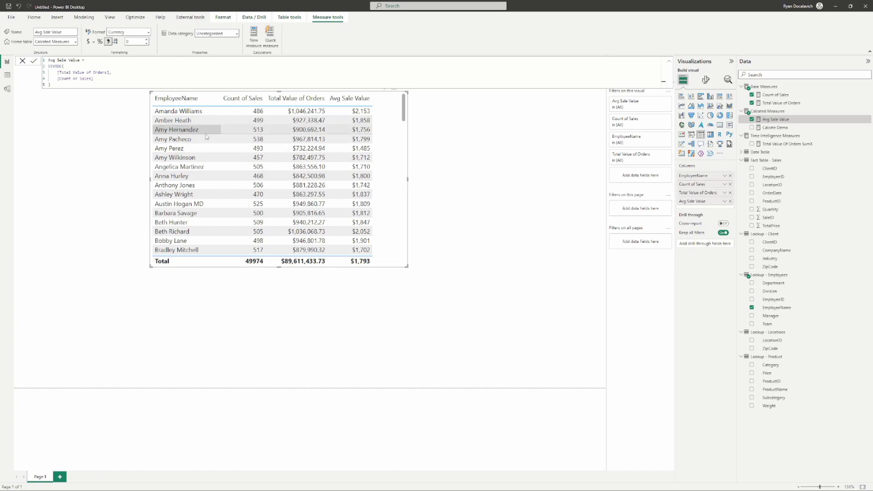
Step: Undo the column swap to bring the table back to CompanyName
left_click(19, 6)
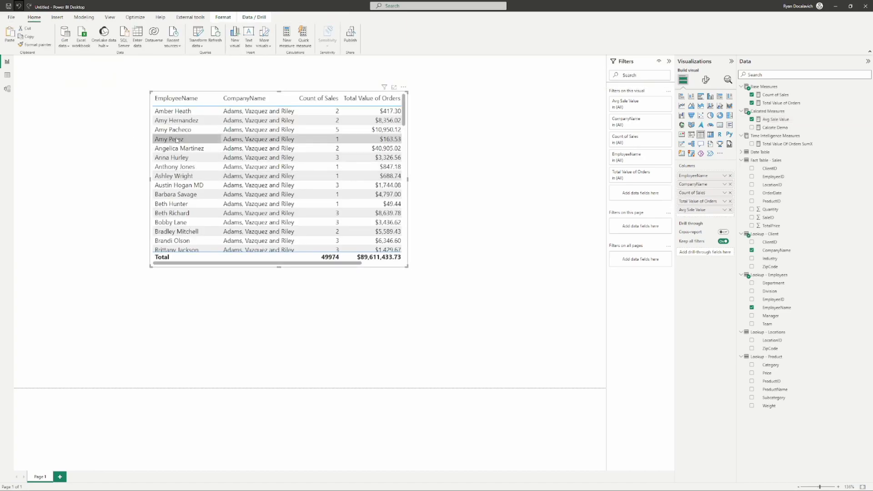
left_click(18, 6)
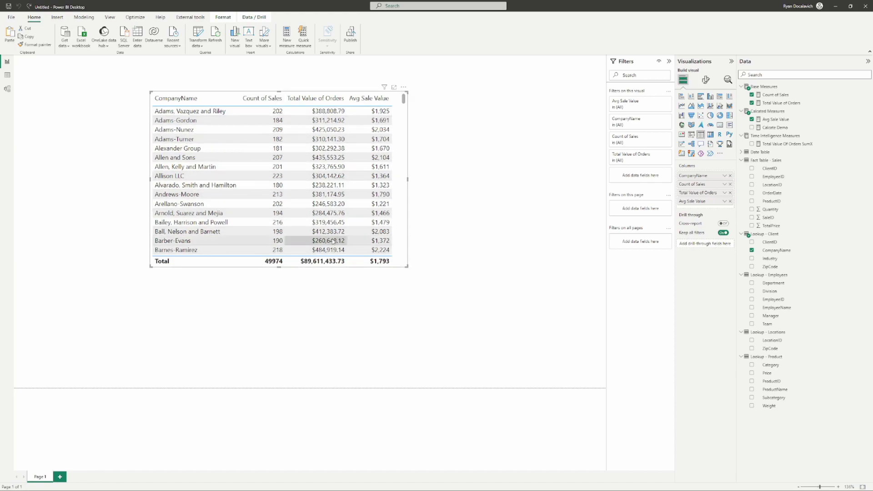
left_click(316, 98)
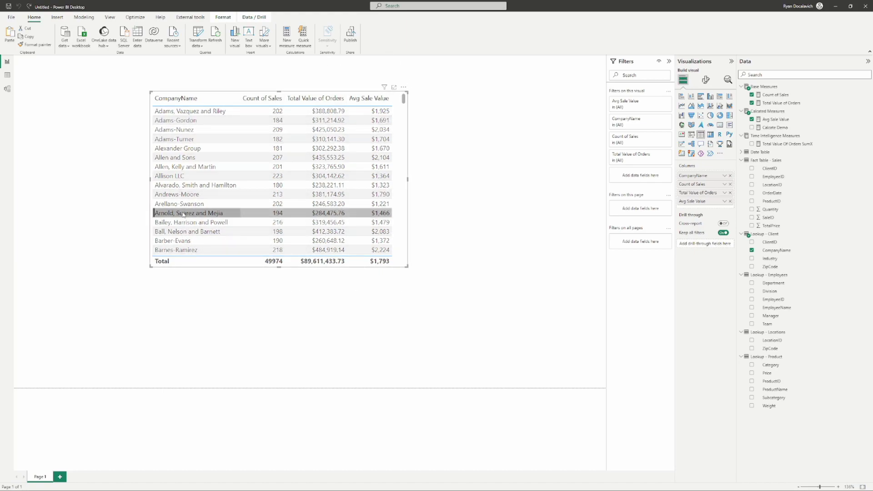
key("Up")
key("Up")
key("Up")
key("Down")
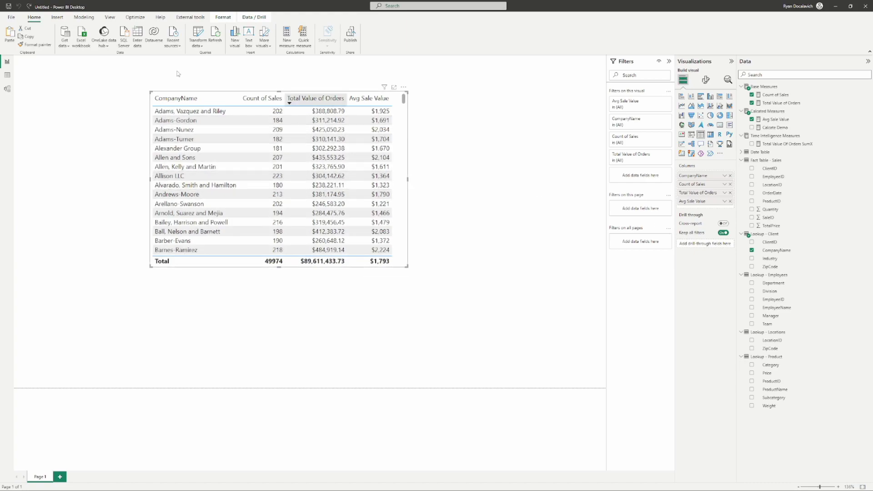
Step: Redo the column swap so the table lists EmployeeName instead of CompanyName
left_click(29, 5)
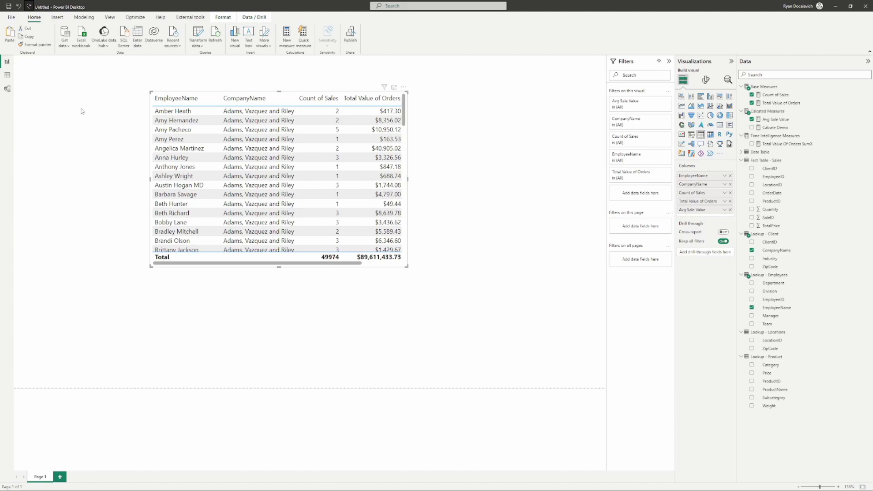
left_click(181, 121)
left_click(29, 6)
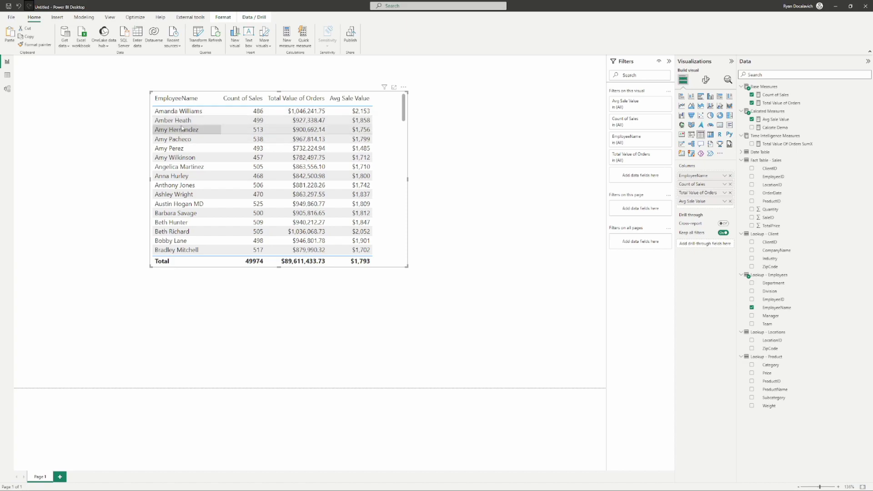
Step: Reposition the employee table slightly and reduce its height to leave room beneath it, then deselect it
left_click_drag(395, 167, 435, 164)
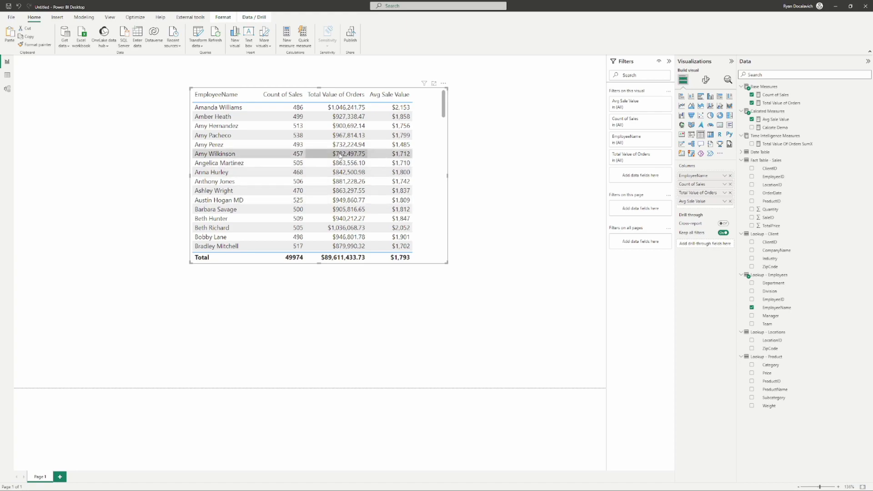
key("ctrl+z")
key("ctrl+z")
key("ctrl+z")
key("ctrl+z")
key("ctrl+z")
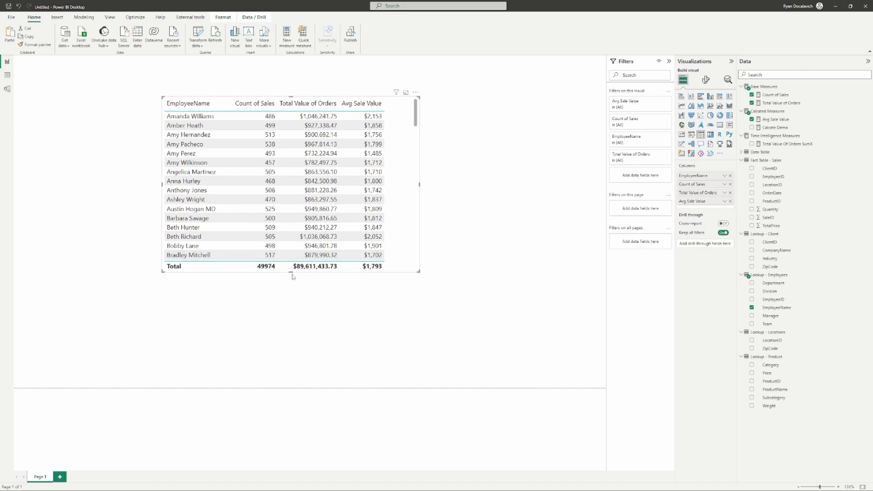
left_click_drag(292, 273, 292, 244)
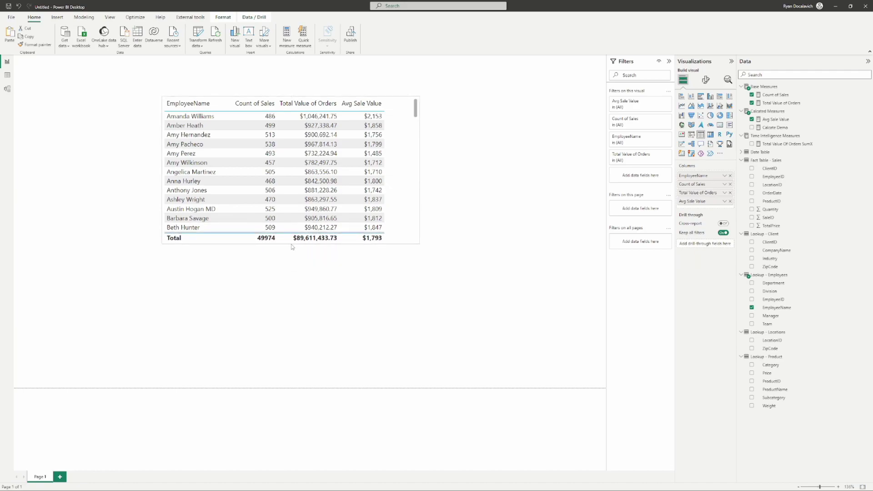
left_click(294, 270)
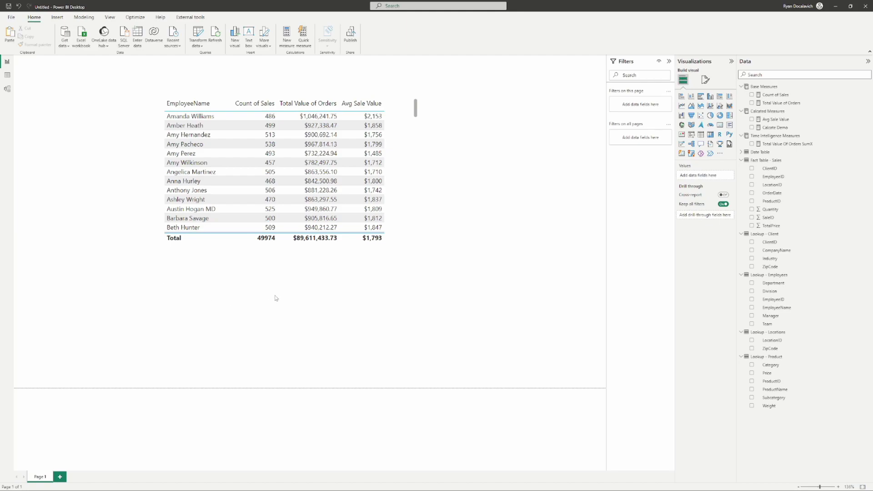
Step: Add an empty line and stacked column chart, widen it, and arrange it directly beneath the employee table
left_click(711, 107)
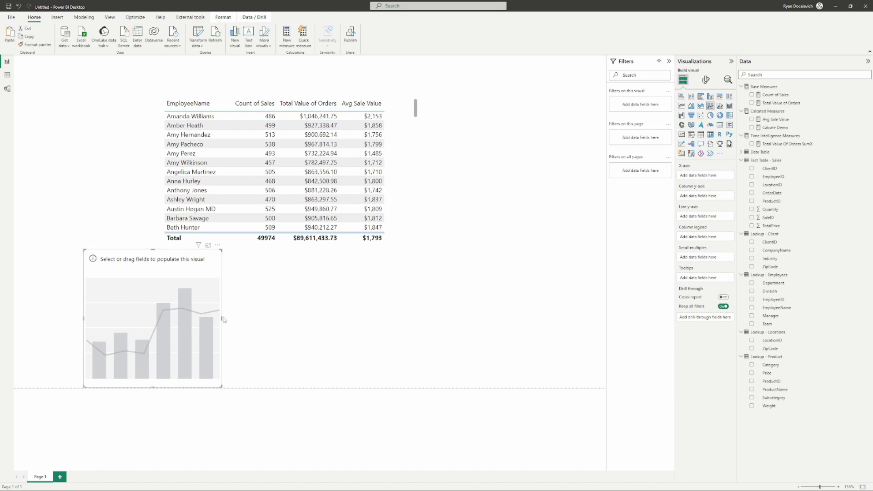
left_click_drag(221, 317, 504, 322)
left_click_drag(403, 328, 476, 326)
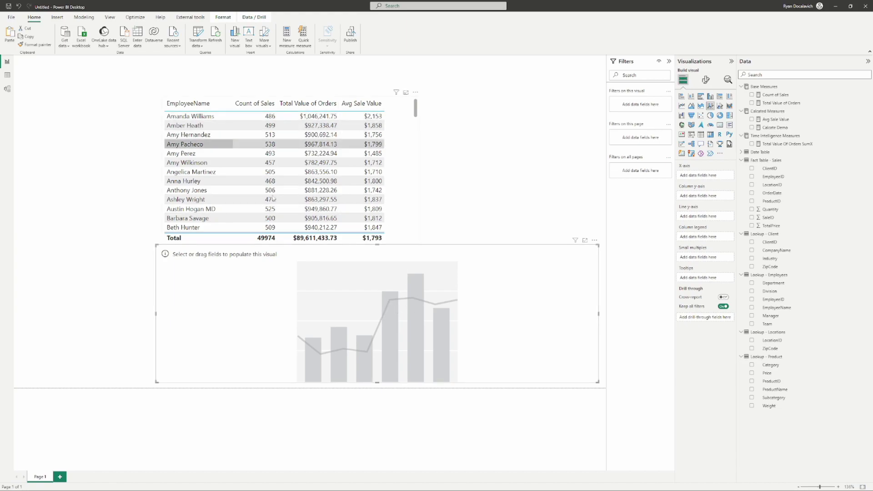
left_click(393, 192)
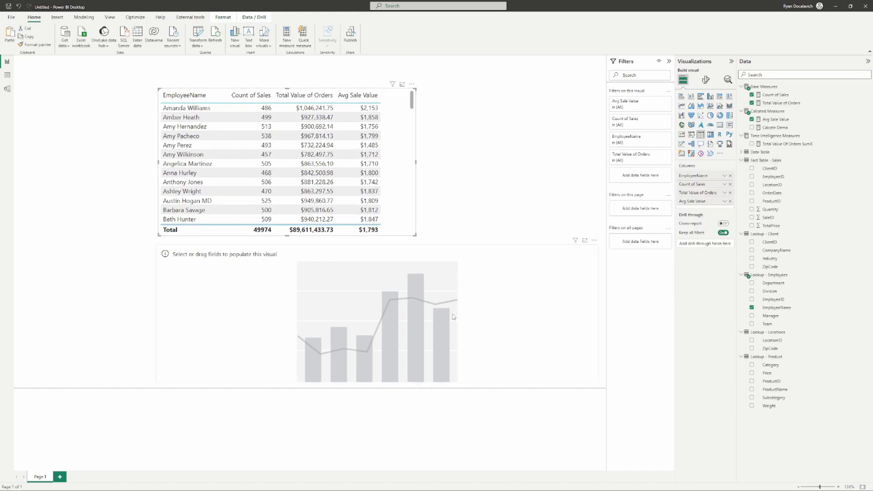
left_click(434, 318)
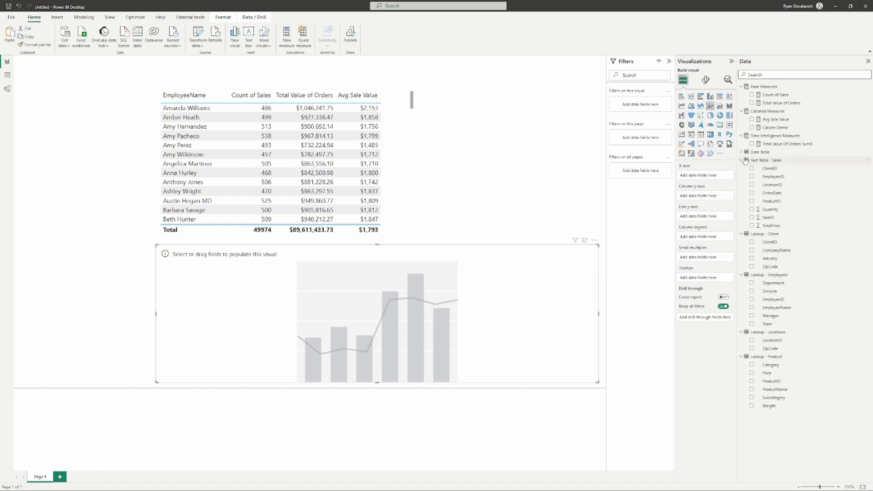
left_click(763, 153)
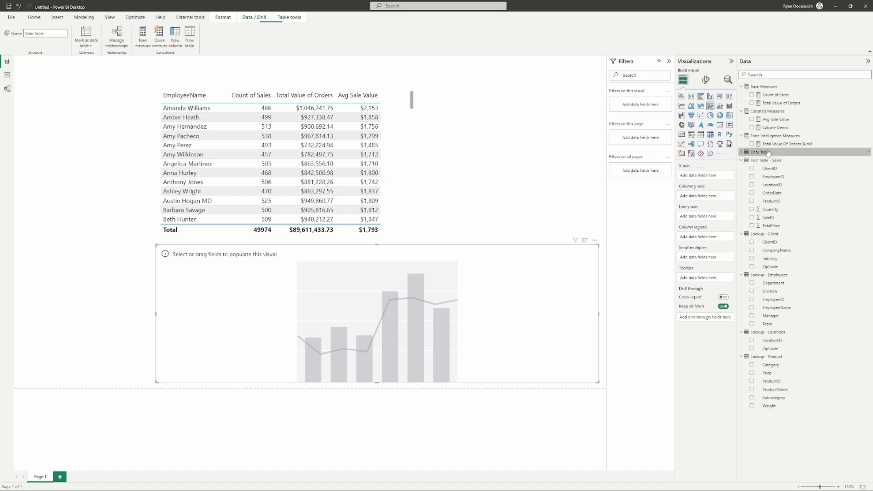
right_click(769, 153)
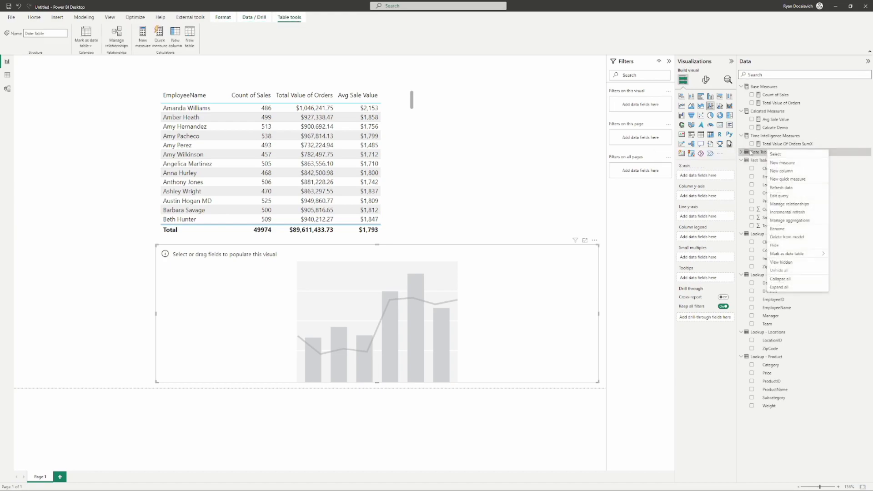
left_click(752, 153)
right_click(753, 153)
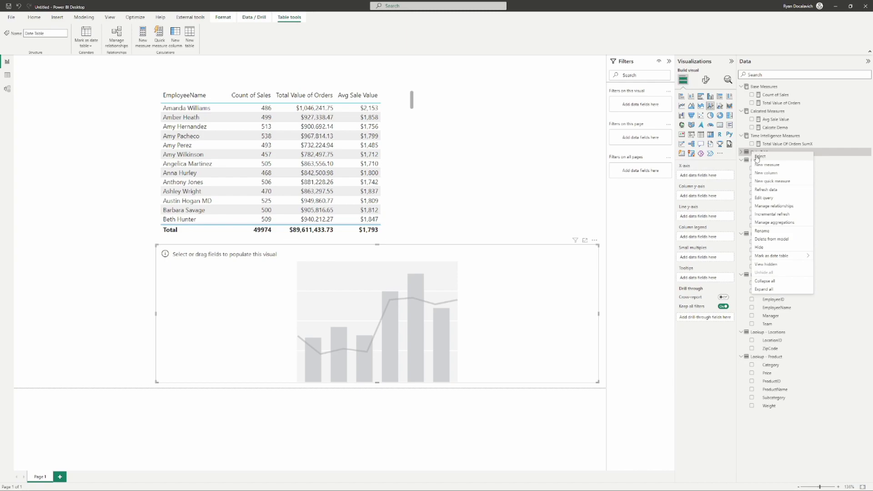
mouse_move(778, 259)
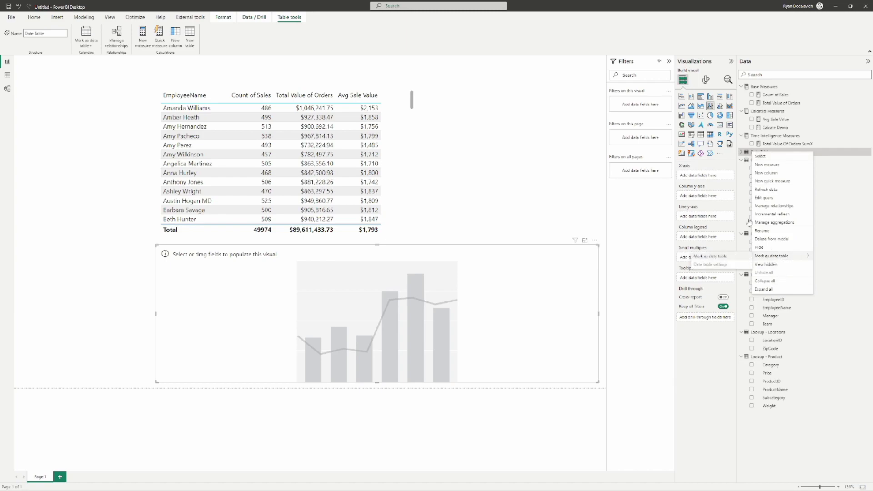
left_click(571, 187)
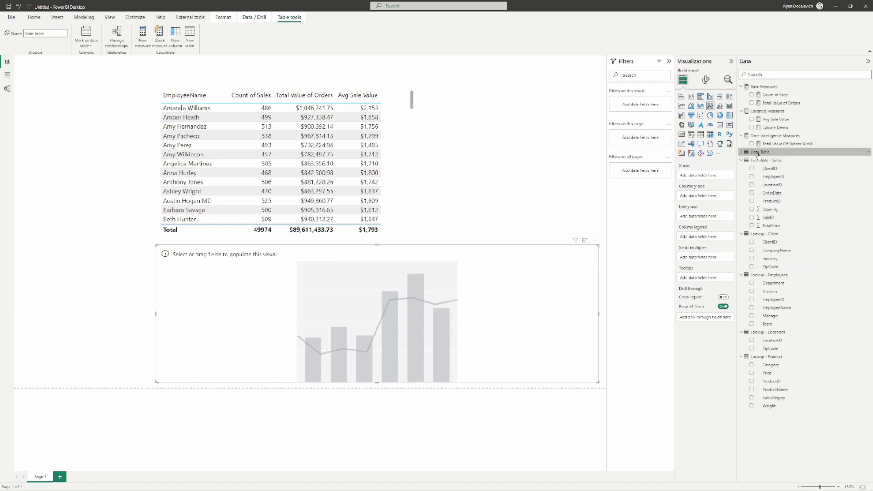
Step: Mark the Date Table as a date table, using Date as its date column
right_click(758, 155)
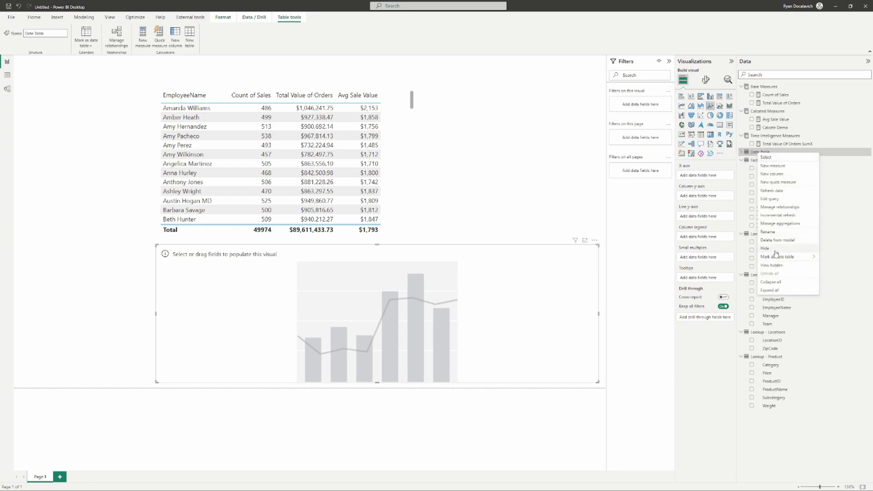
mouse_move(775, 257)
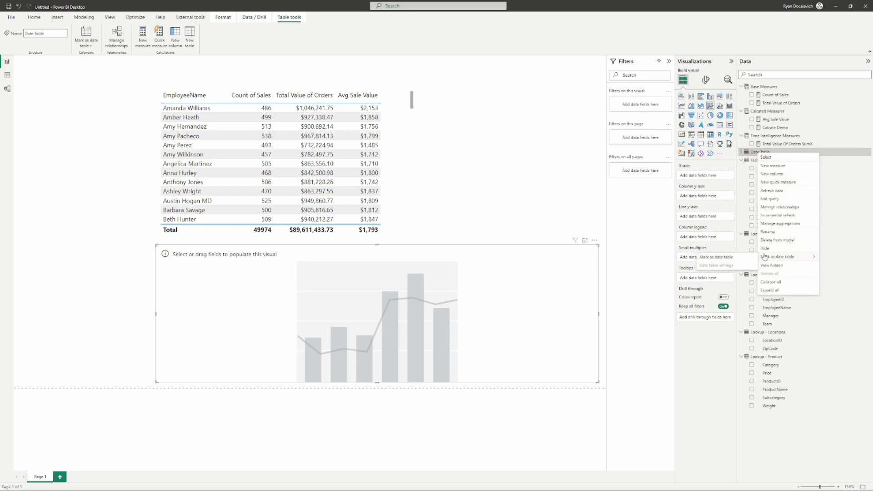
left_click(728, 259)
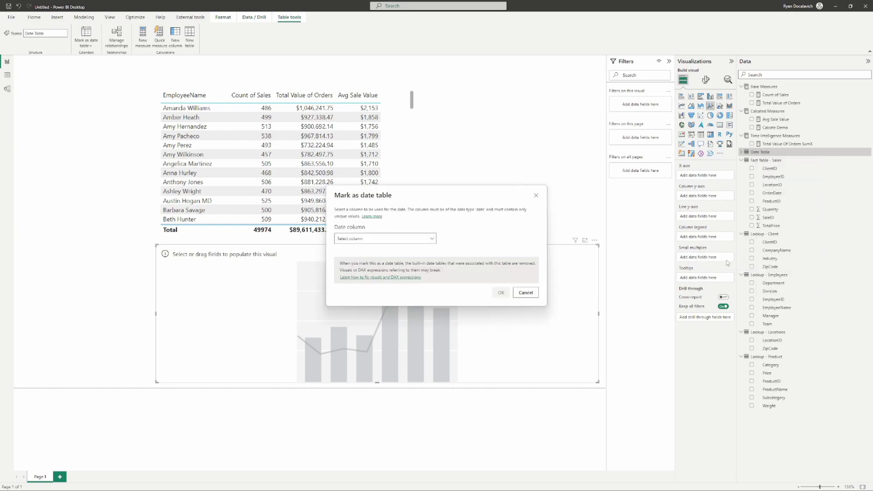
left_click(353, 241)
left_click(355, 261)
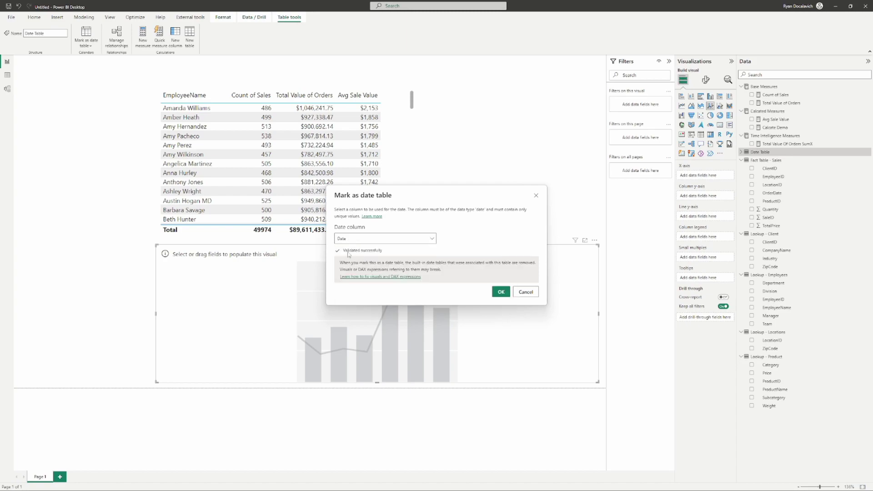
left_click(502, 293)
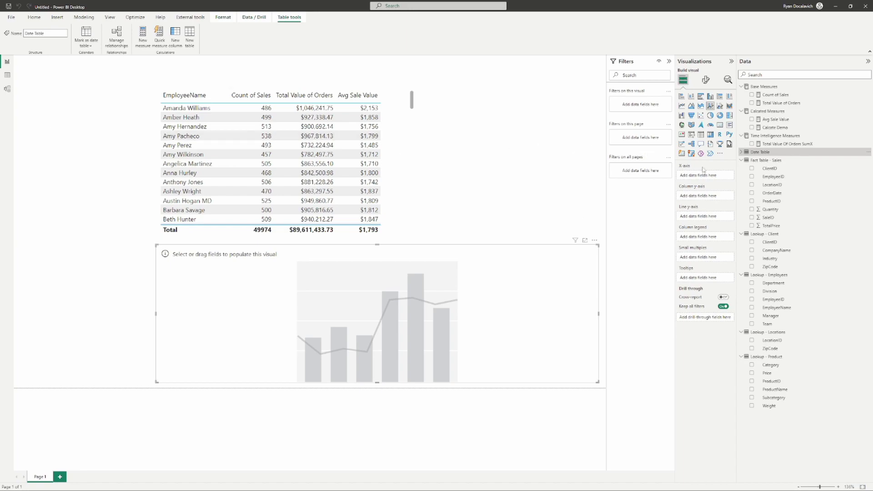
Step: In the data view of the Date Table, sort the Month & Year column by MonthnYear
left_click(7, 75)
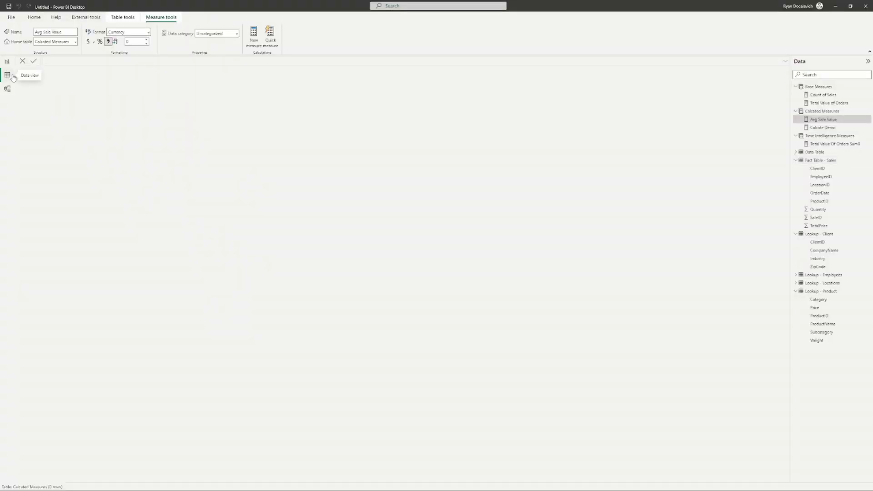
left_click(817, 152)
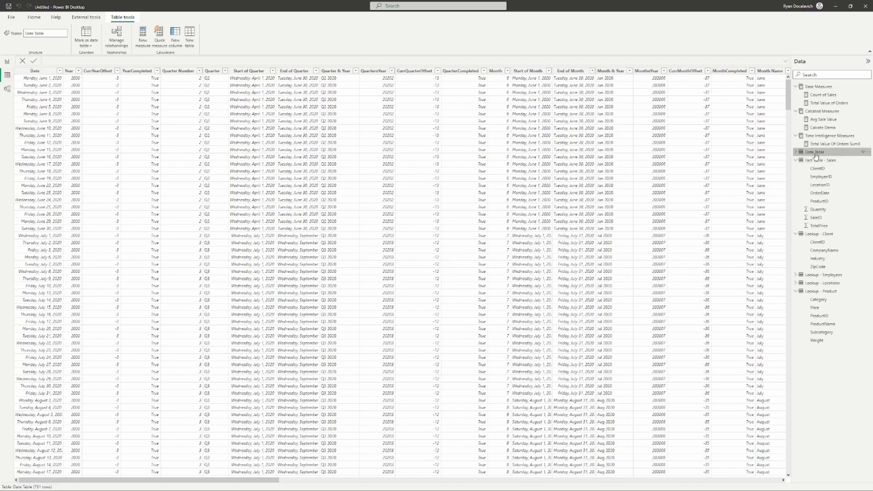
left_click(608, 72)
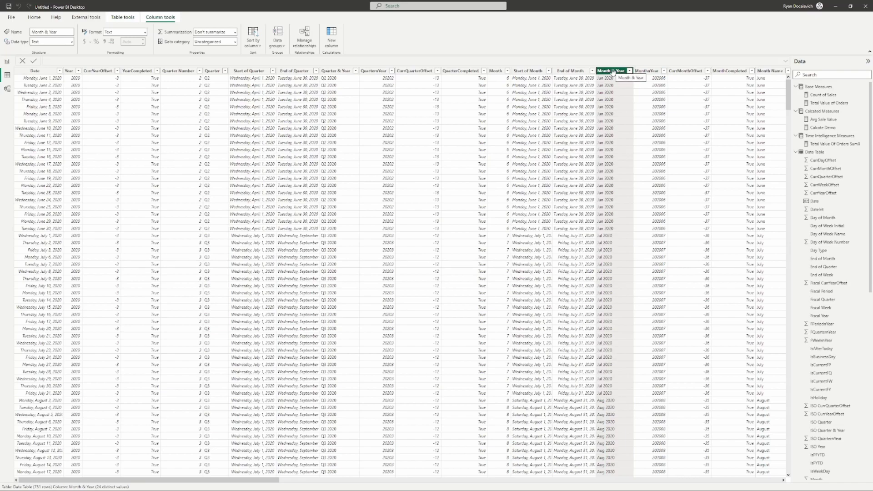
left_click(253, 37)
scroll(327, 179, "down", 20)
scroll(327, 179, "up", 20)
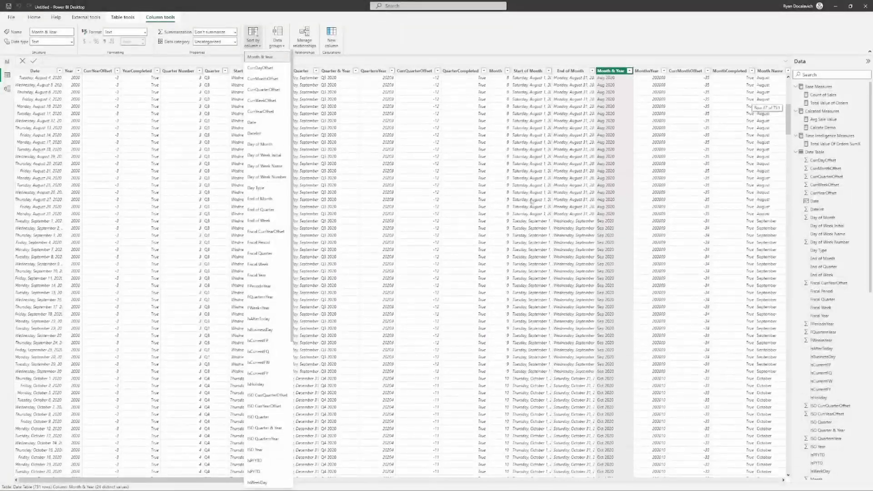
left_click(613, 79)
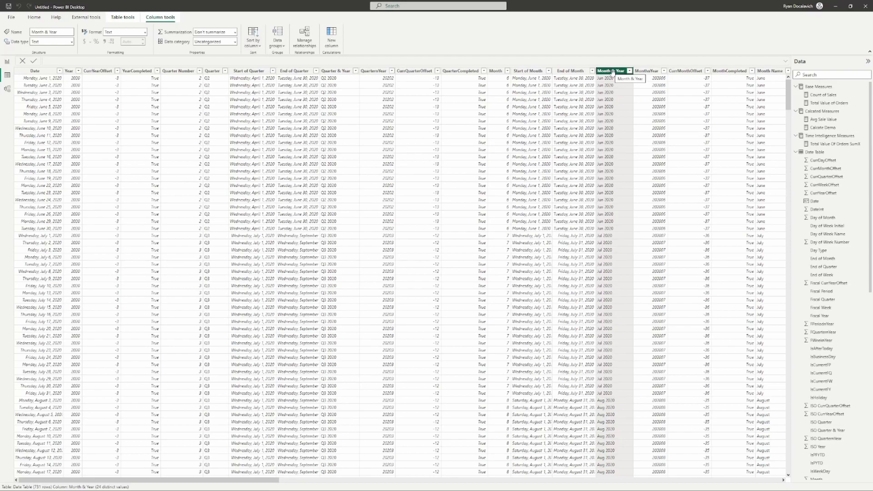
left_click(252, 37)
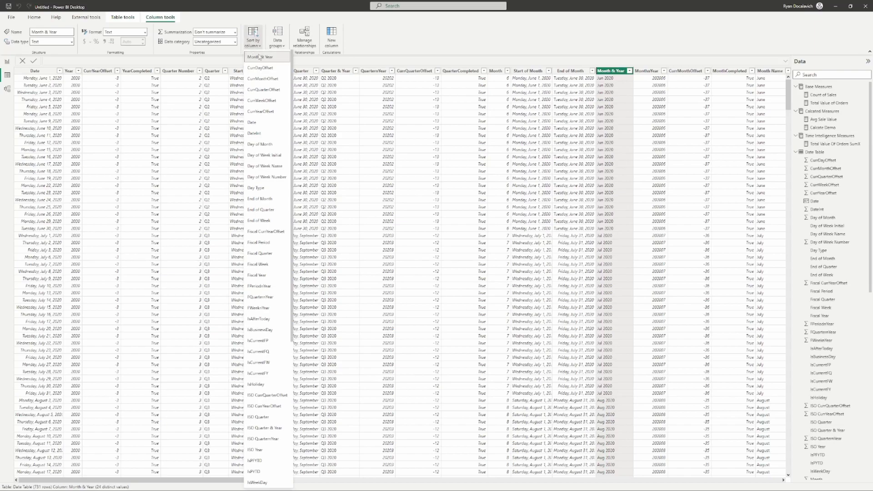
scroll(264, 114, "down", 6)
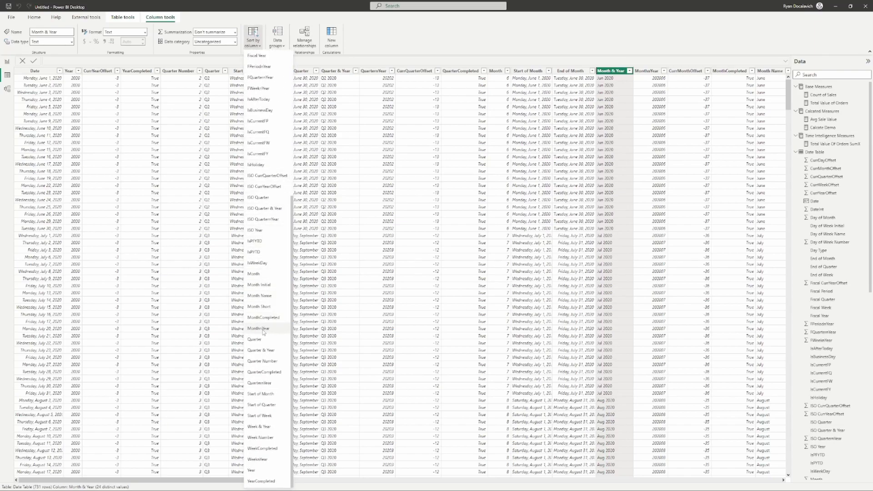
left_click(263, 329)
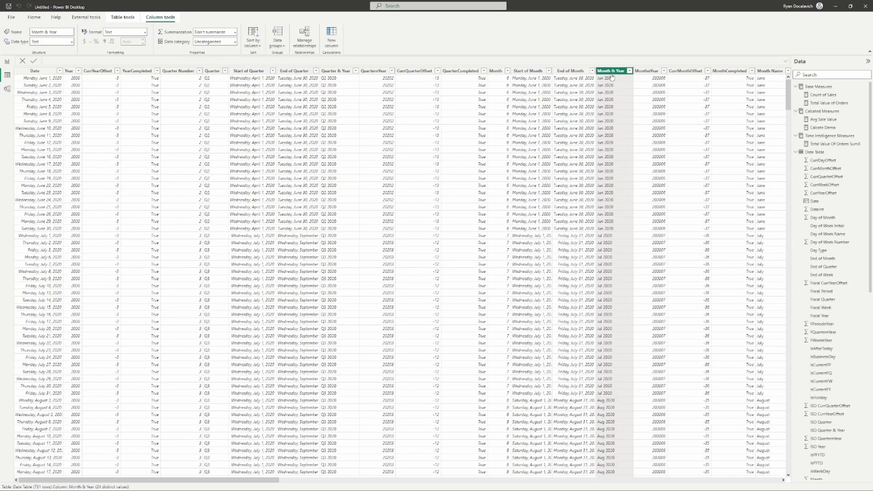
left_click(253, 39)
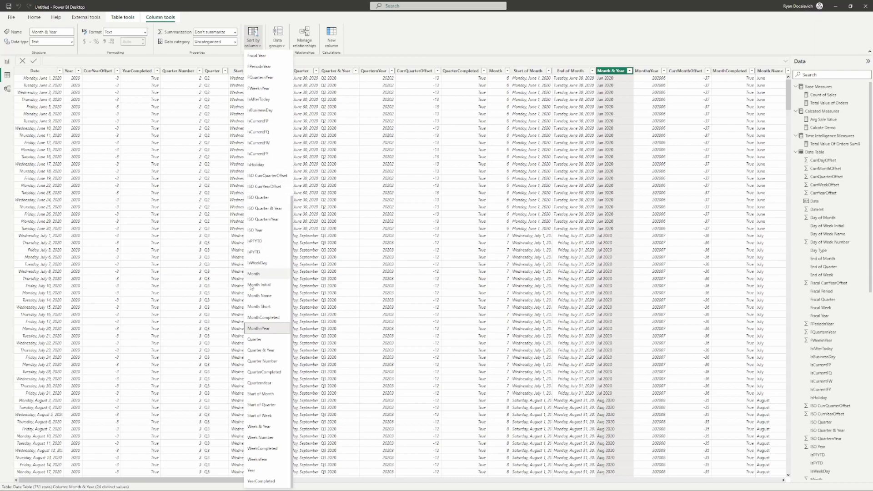
left_click(262, 328)
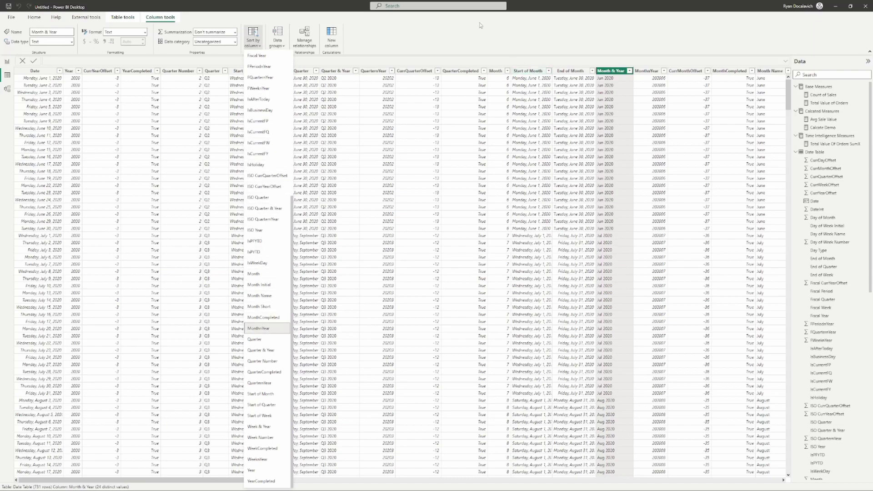
Step: Sort the Date Table's Quarter & Year column by QuarternYear
left_click(338, 71)
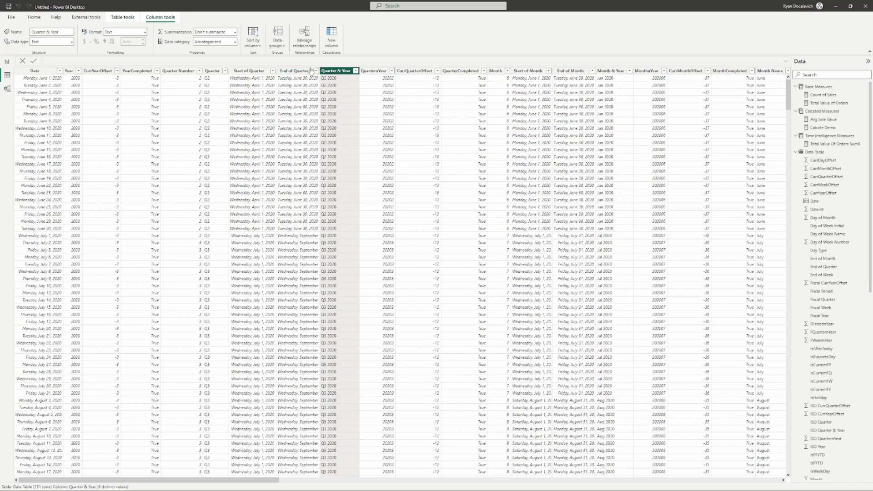
left_click(255, 42)
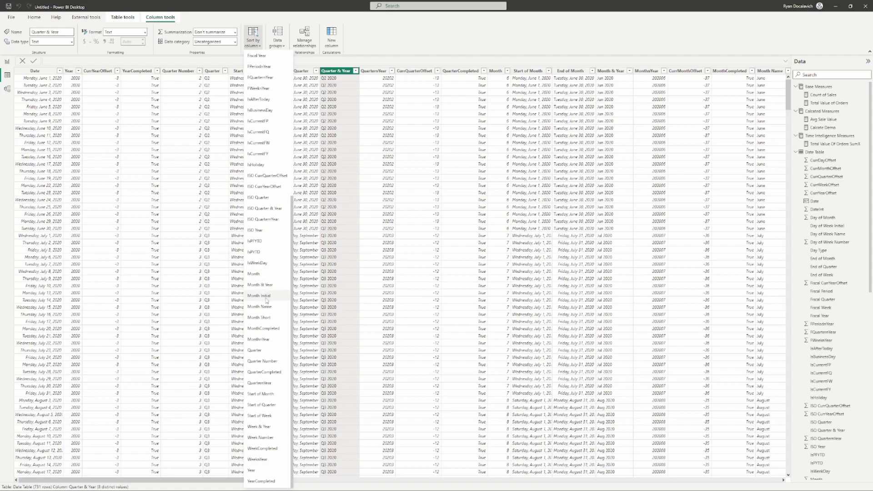
left_click(268, 385)
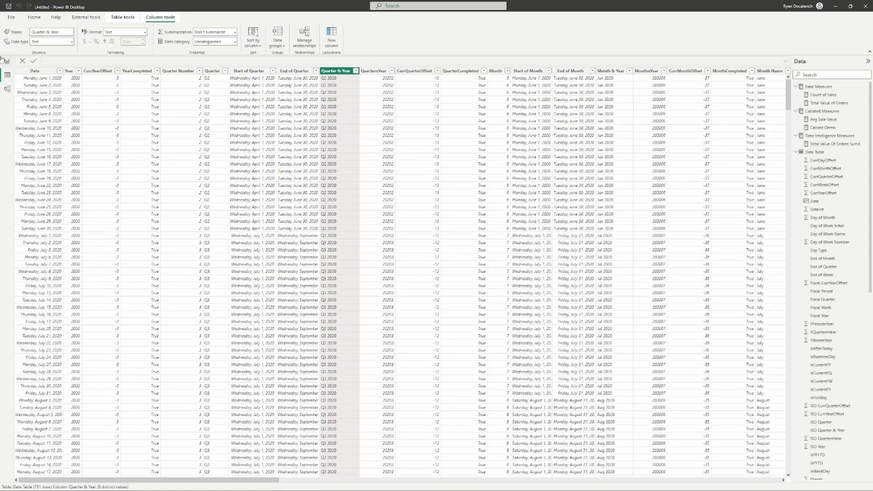
Step: Return to the report and put the Date Table's Month & Year field on the empty combo chart's X-axis
left_click(8, 62)
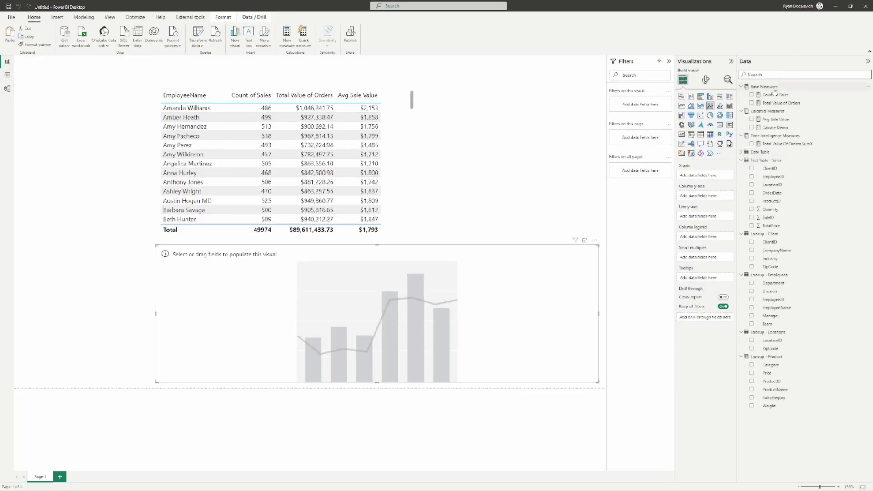
type("month")
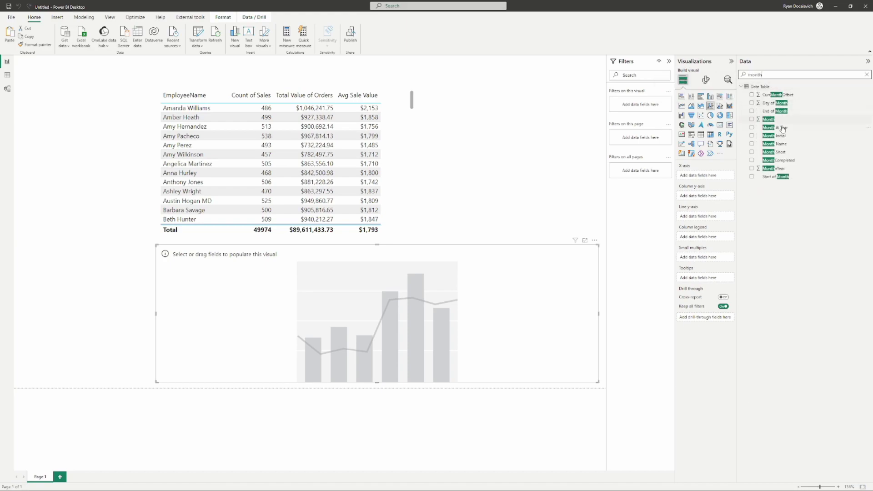
left_click_drag(776, 127, 701, 179)
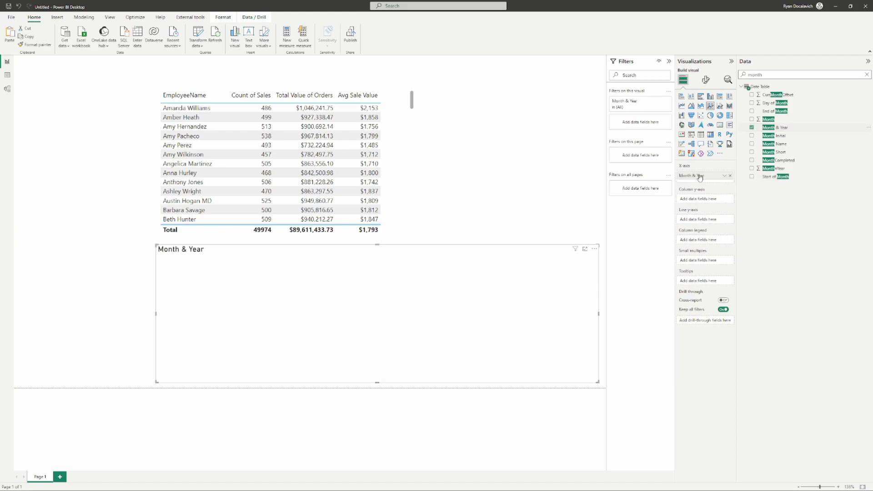
Step: Find the Total Value of Orders base measure and assign it to the combo chart's column y-axis
double_click(782, 73)
key("BackSpace")
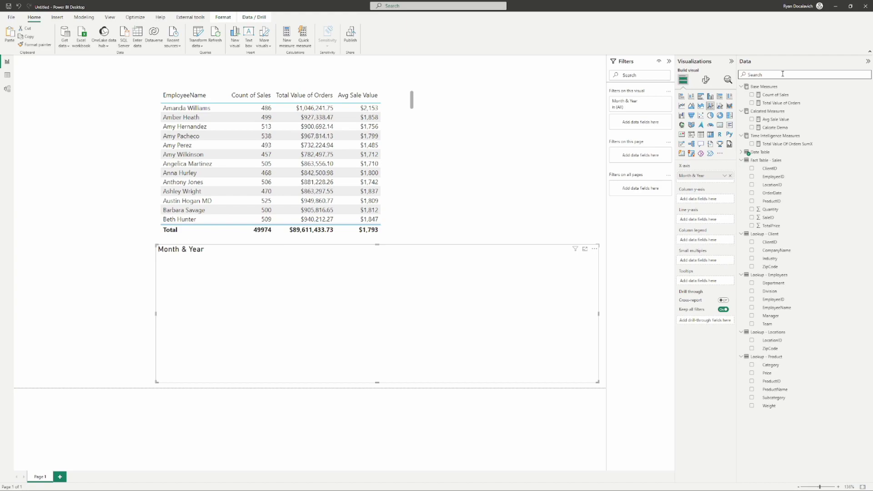
type("total")
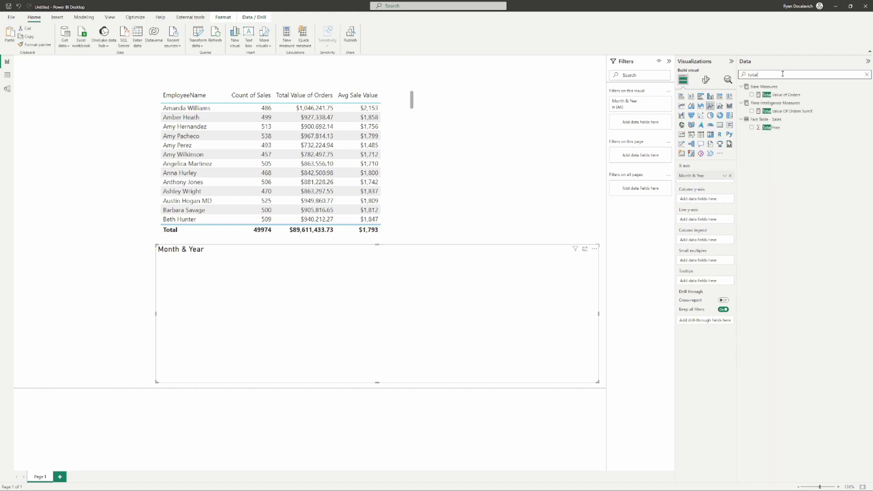
left_click_drag(781, 95, 705, 202)
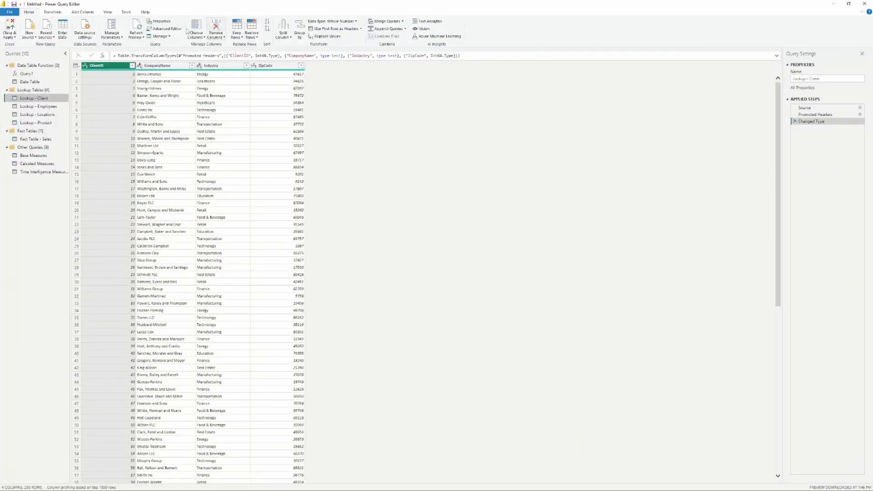
Step: Extend the Date Table query's end date to 2022, 12, 31 in Power Query, apply the change, and clear the report's field search
left_click(41, 82)
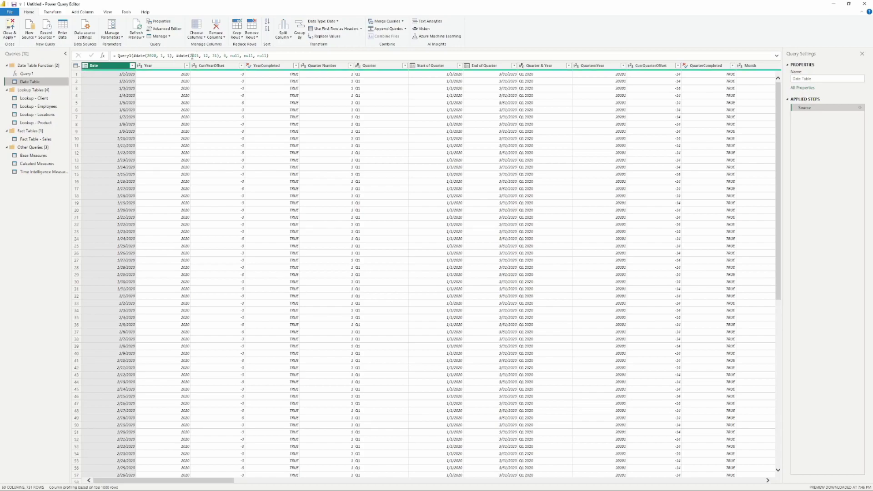
left_click(199, 55)
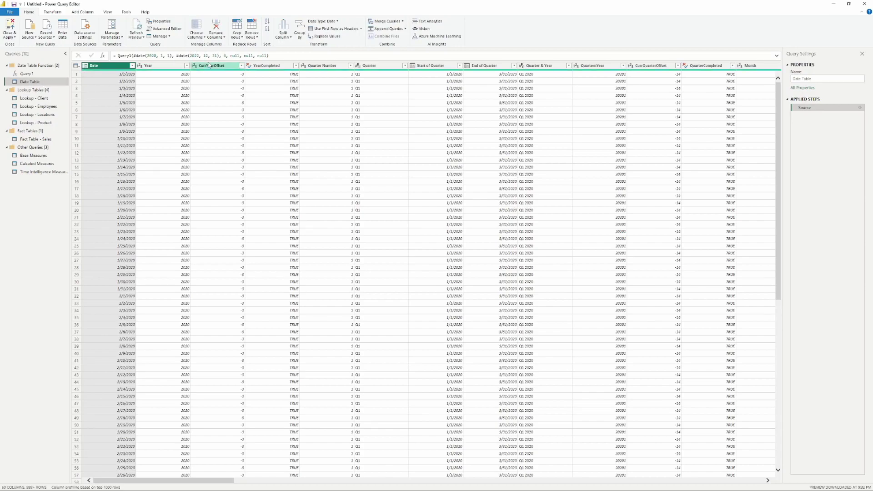
key("Return")
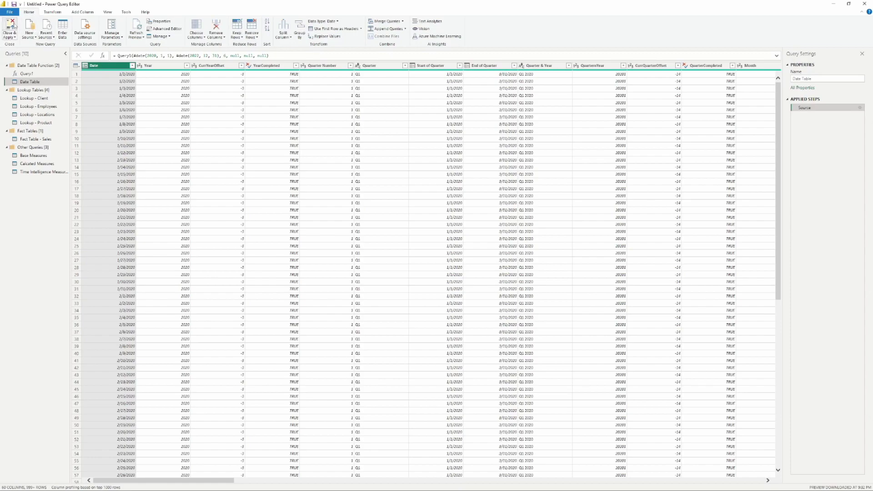
left_click(14, 26)
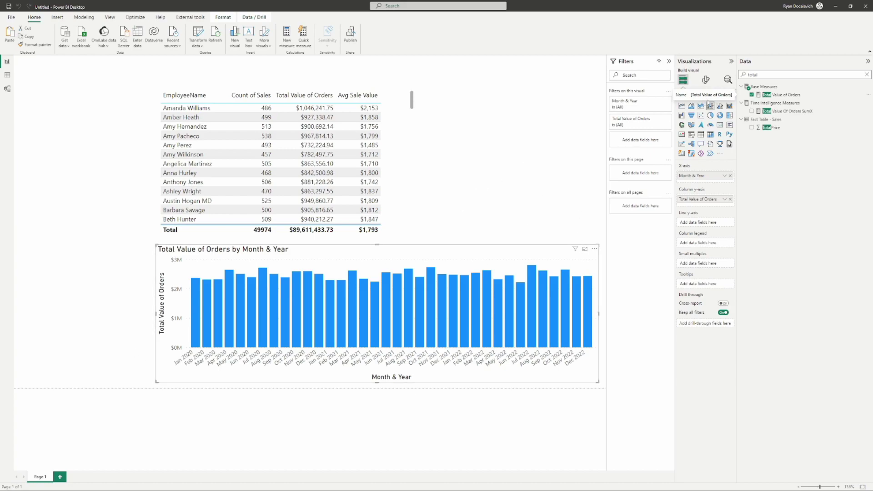
left_click(867, 75)
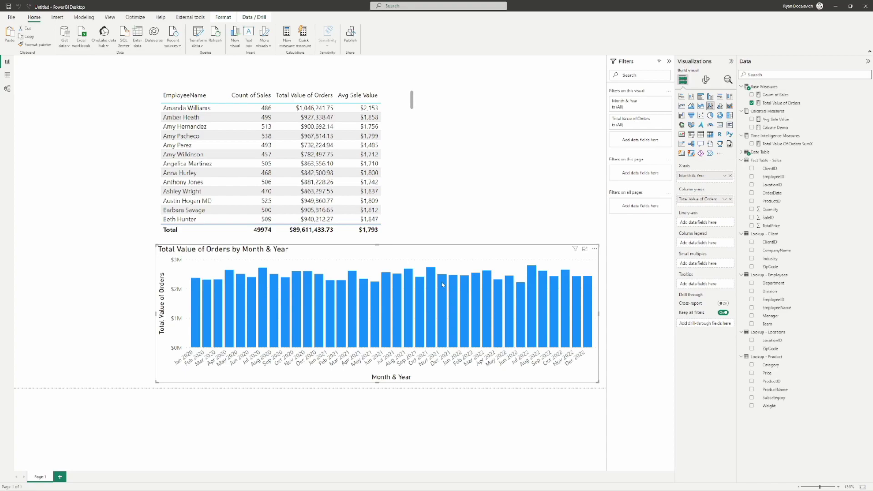
Step: Examine the chart's monthly values, cross-highlight it by the sixth employee in the table, inspect the filters affecting it, and clear the selection
mouse_move(349, 305)
mouse_move(354, 327)
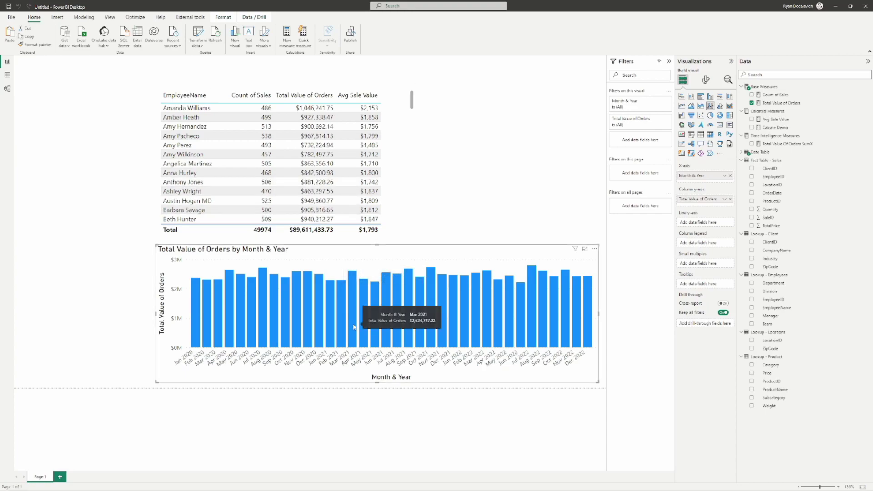
left_click(184, 154)
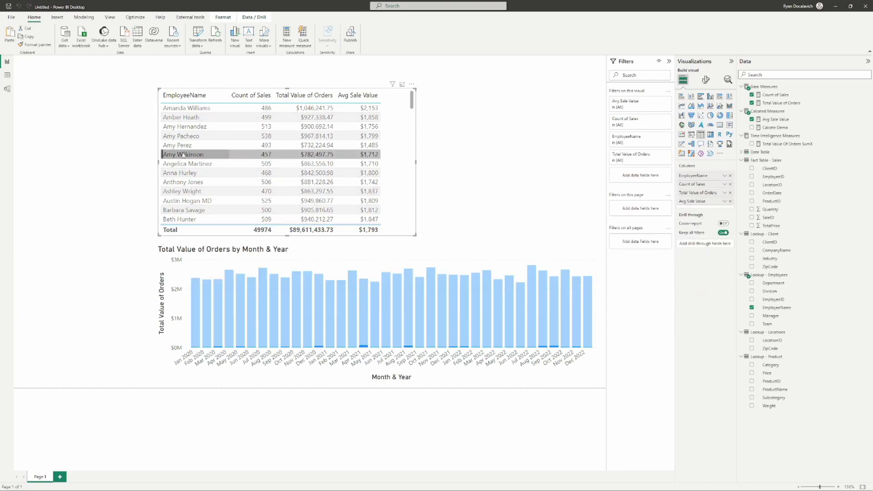
left_click(182, 154)
left_click(182, 154)
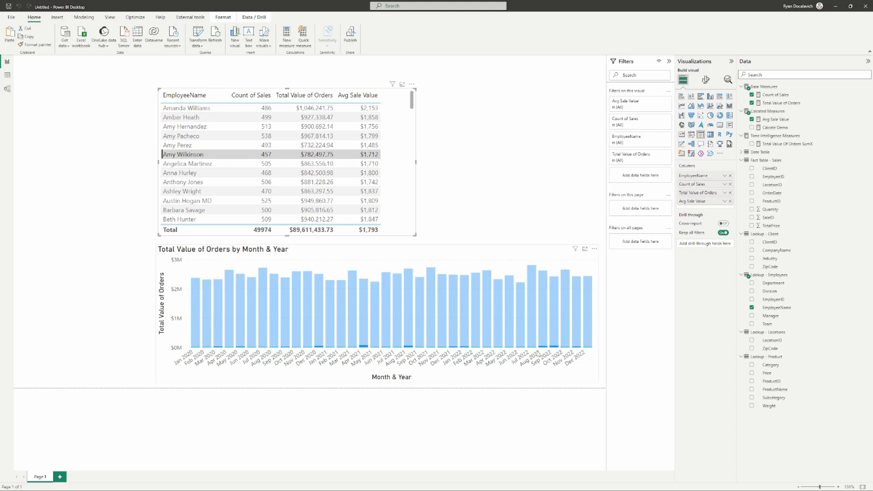
mouse_move(575, 249)
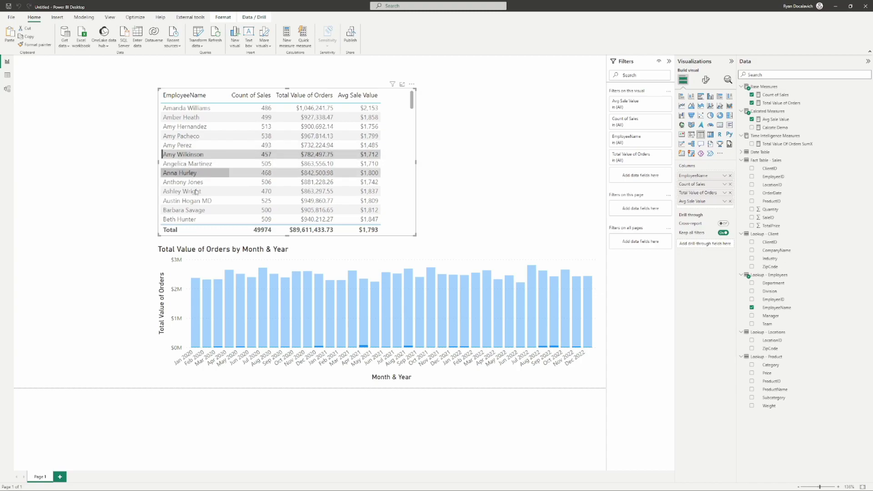
mouse_move(576, 251)
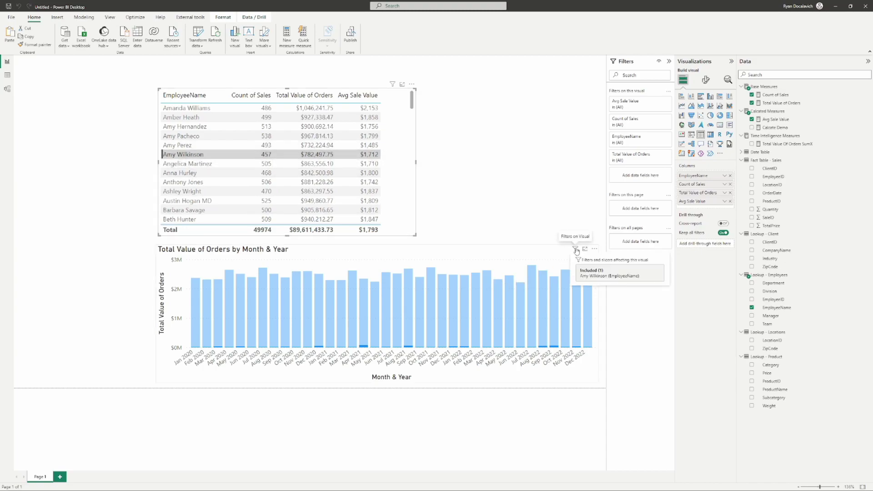
left_click(184, 155)
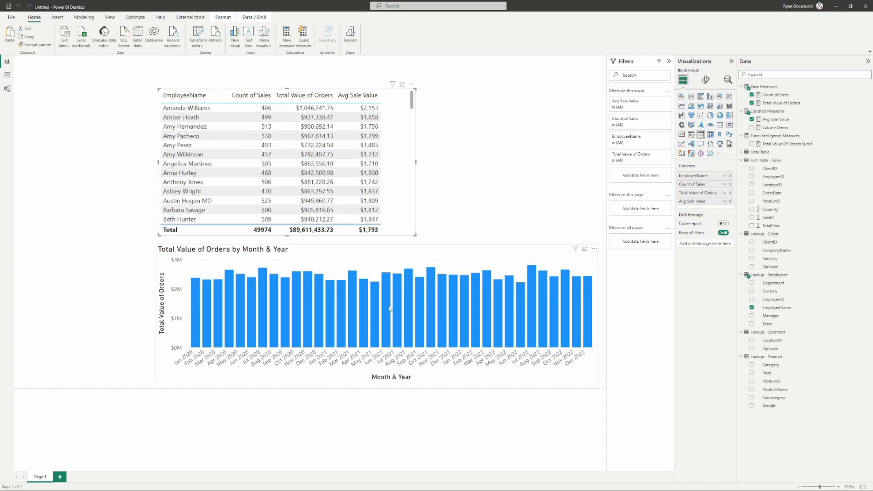
Step: Cross-filter the employee table by the chart's Jun 2021 column, inspect the filters affecting the table, and clear the selection
left_click(390, 309)
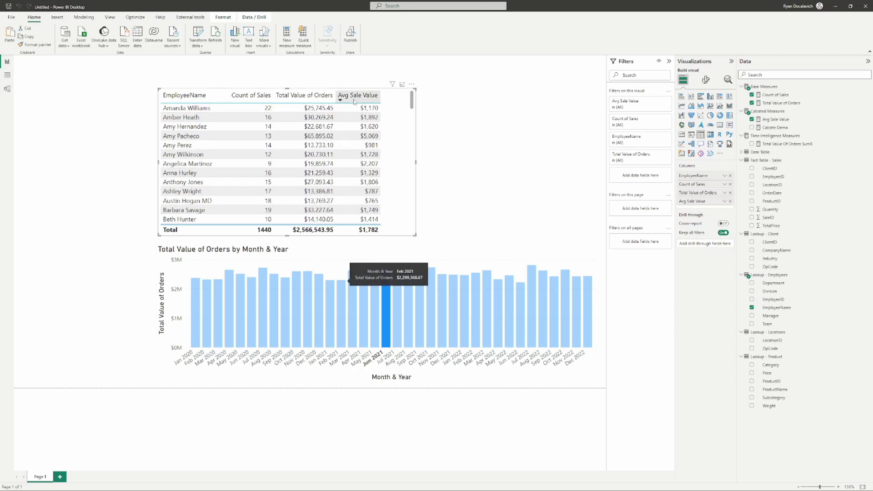
mouse_move(392, 86)
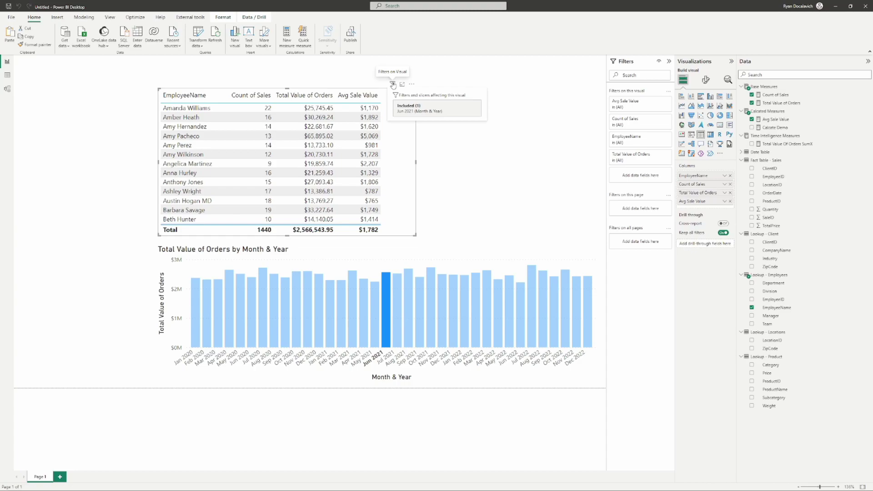
left_click(385, 336)
left_click(443, 214)
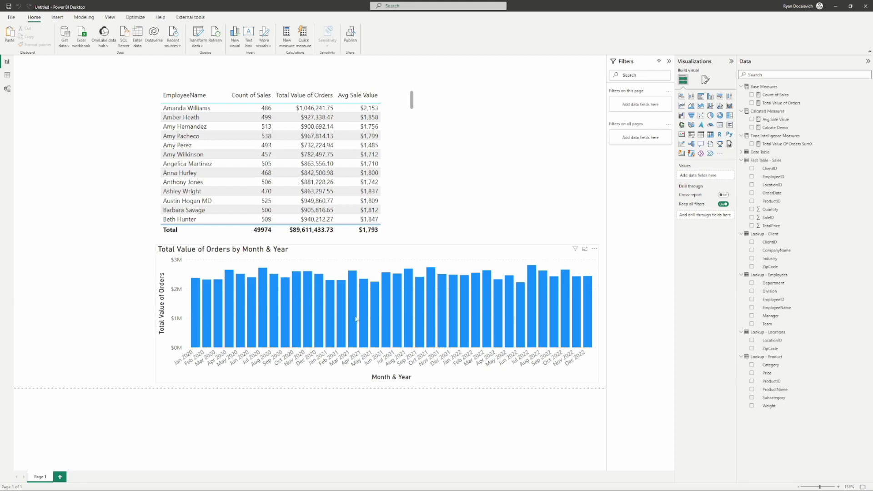
left_click(398, 178)
left_click(482, 183)
Step: Assign the product lookup's Category field to the combo chart's column legend, leaving the tooltips empty
left_click(452, 251)
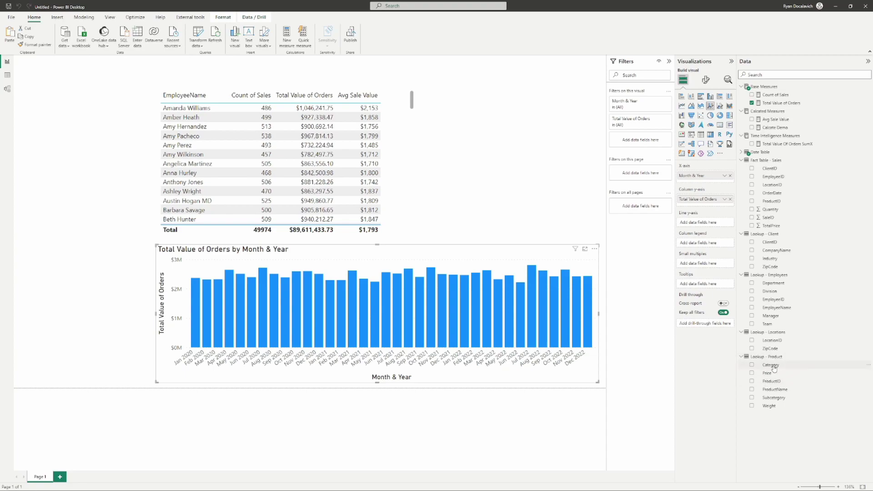
left_click_drag(774, 368, 696, 292)
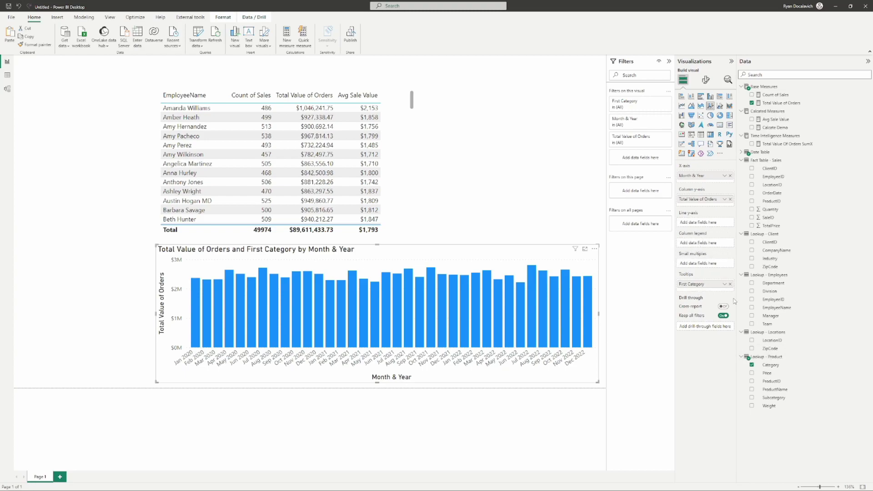
left_click(731, 284)
left_click_drag(774, 365, 685, 241)
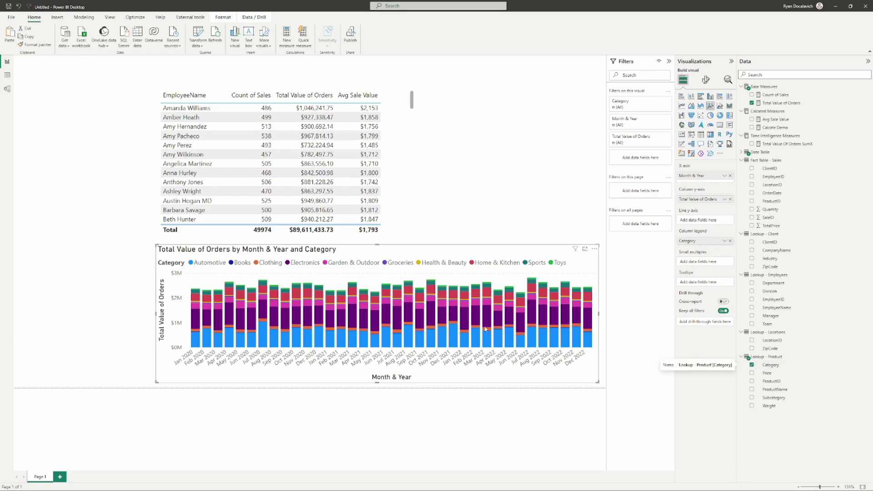
Step: Compare the employee table's values across individual legend categories, including Health & Beauty, Books, Automotive and Sports, and clear the category selection
left_click(270, 263)
left_click(298, 263)
left_click(344, 264)
left_click(393, 264)
left_click(430, 264)
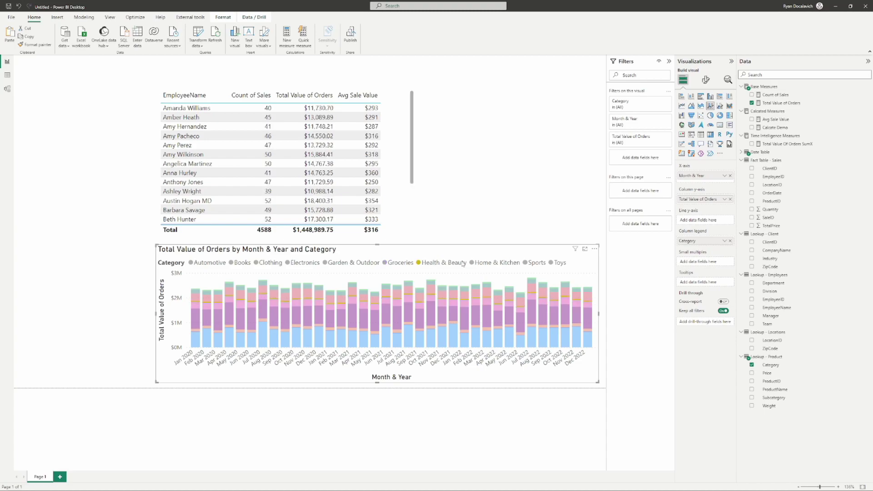
left_click(478, 264)
left_click(242, 264)
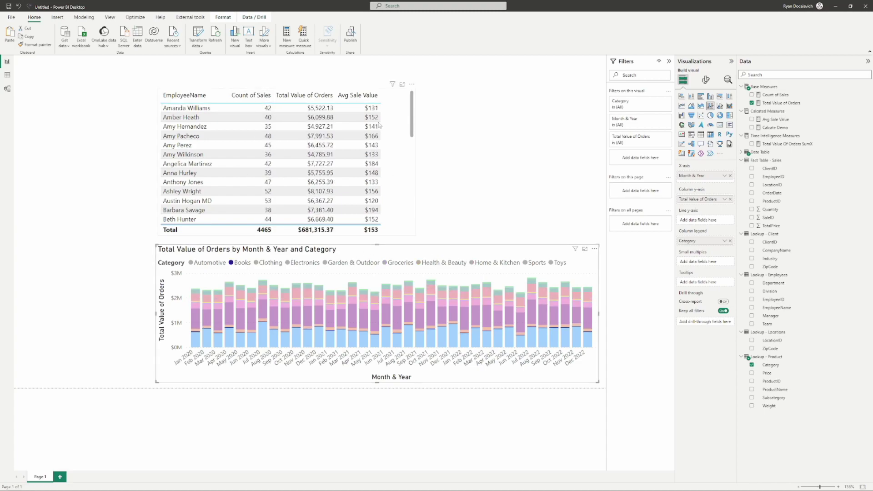
left_click(211, 263)
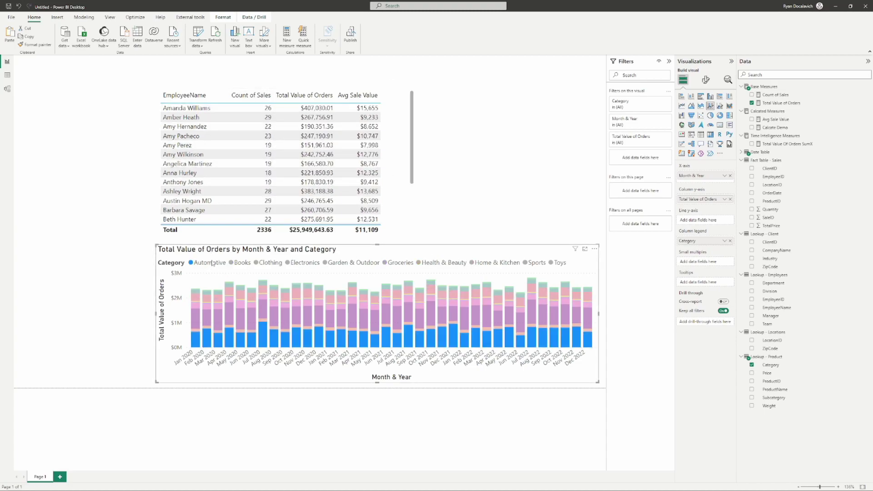
left_click(213, 264)
left_click(535, 263)
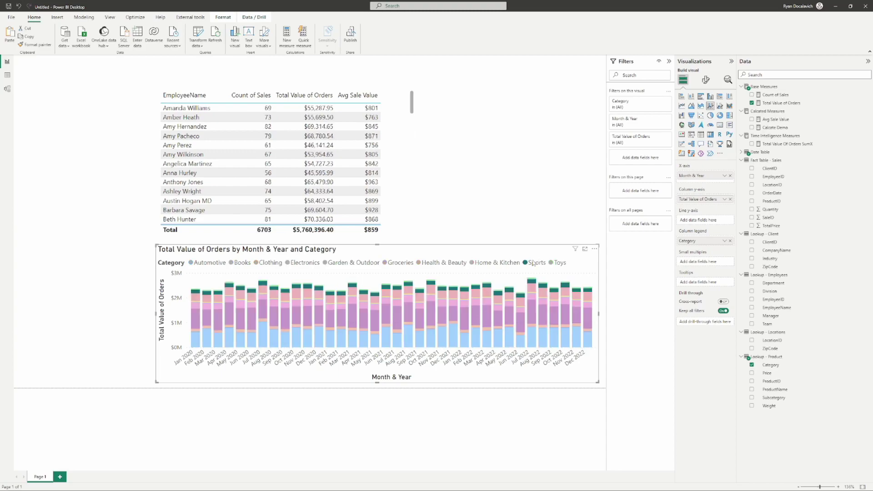
left_click(537, 263)
Step: Cross-filter the employee table by the Jun 2021 Electronics segment, inspect the filters affecting the table, and clear the selection
left_click(389, 322)
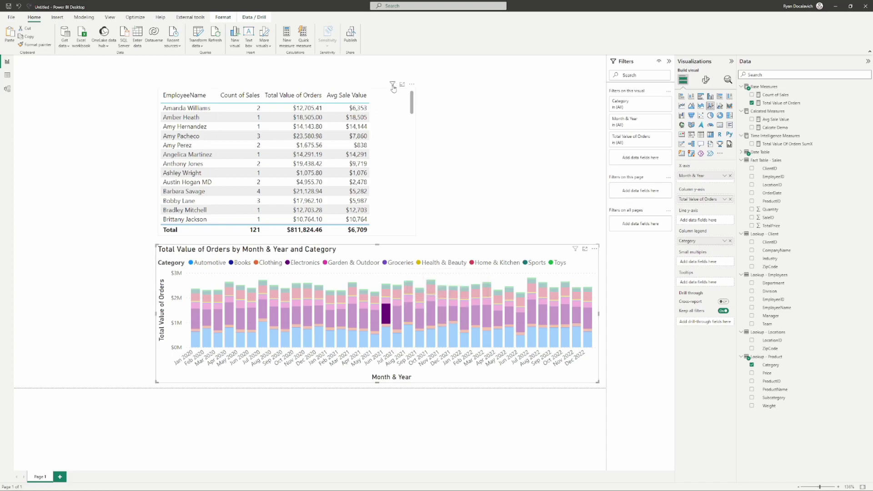
mouse_move(393, 89)
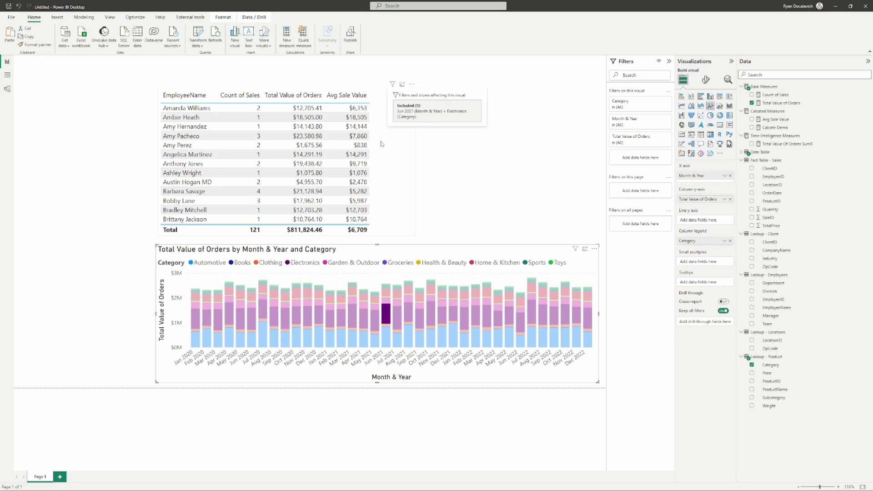
left_click(469, 181)
left_click(389, 323)
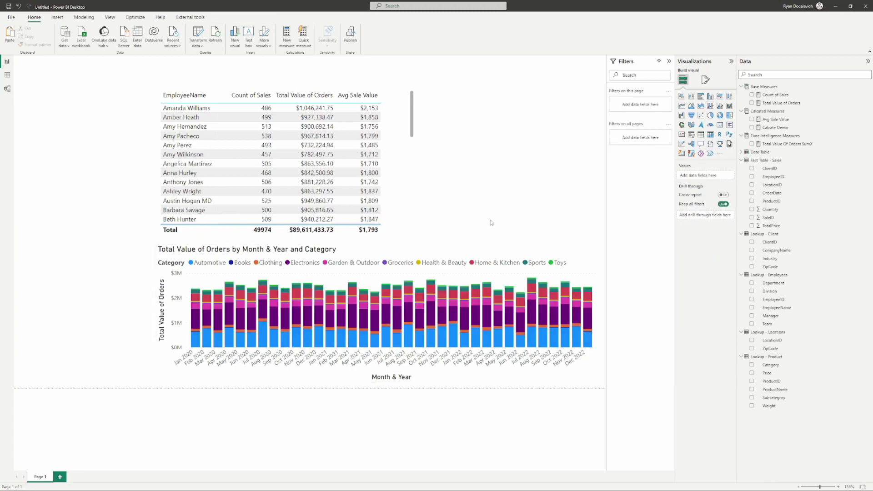
Step: Add the Avg Sale Value measure to the combo chart's line y-axis
left_click(473, 255)
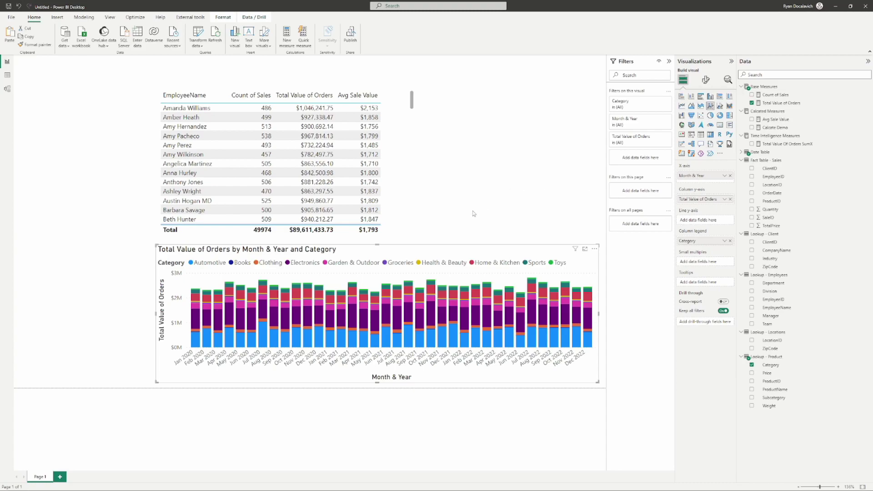
left_click_drag(779, 121, 688, 225)
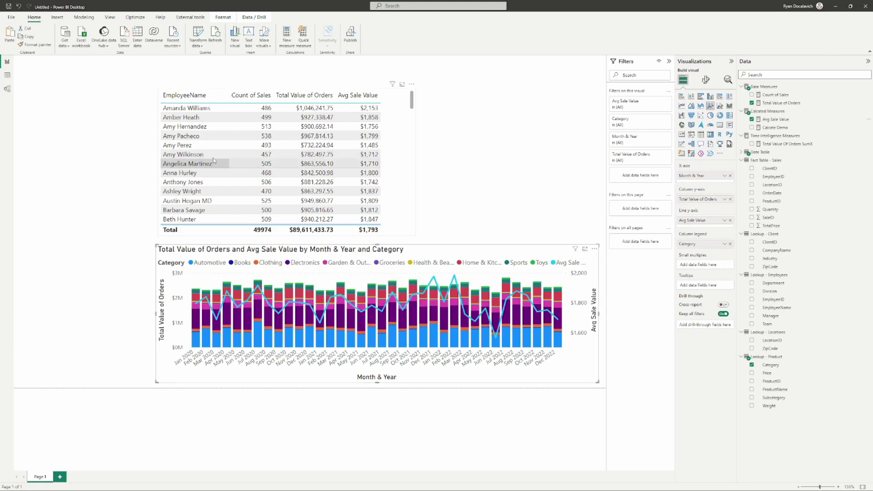
Step: Step through individual employees in the table to examine how each one changes the combo chart's columns and average sale line
left_click(184, 154)
key("Down")
key("Down")
key("Down")
key("Down")
key("Down")
key("Down")
key("Down")
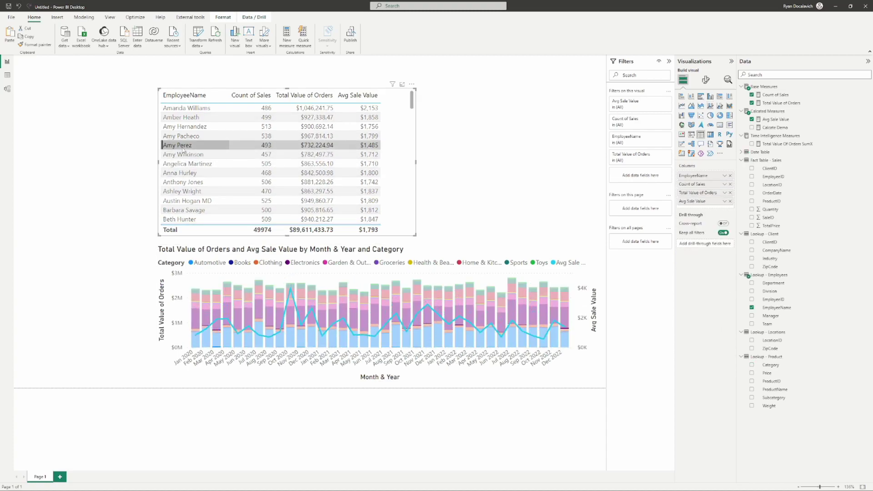
key("Up")
key("Up")
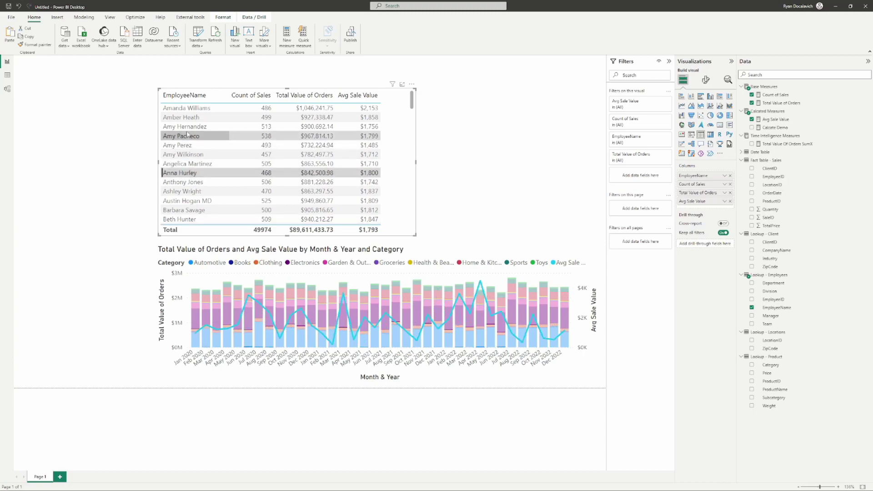
Step: Examine how selecting different employees in the sales table affects the monthly category chart, clear the selection, and review the table rows
scroll(209, 132, "down", 1)
scroll(209, 132, "down", 5)
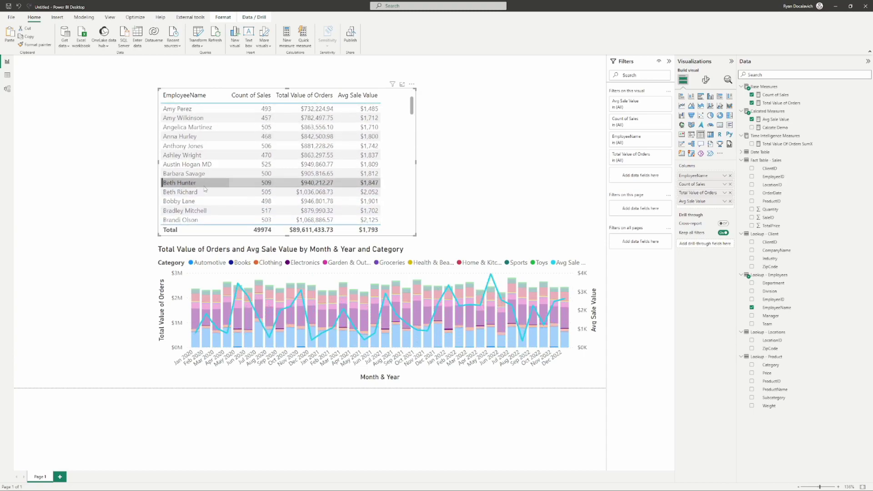
left_click(197, 211)
scroll(200, 182, "up", 1)
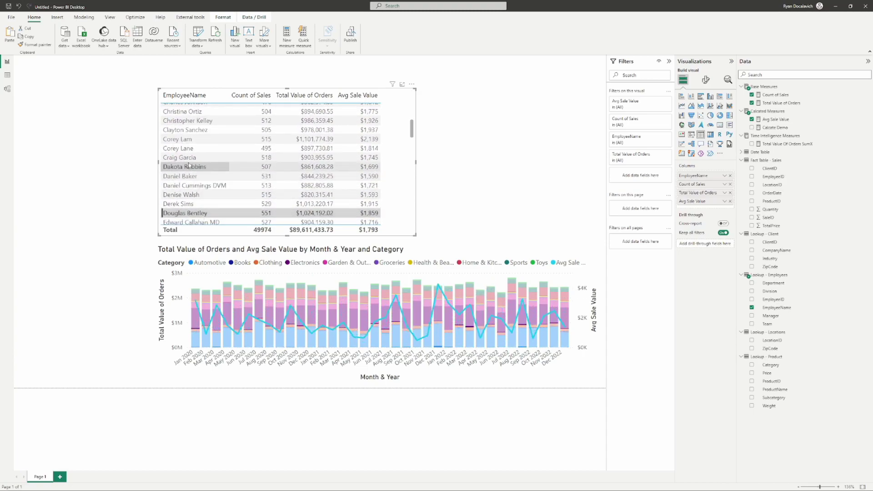
left_click(204, 133)
scroll(203, 133, "up", 6)
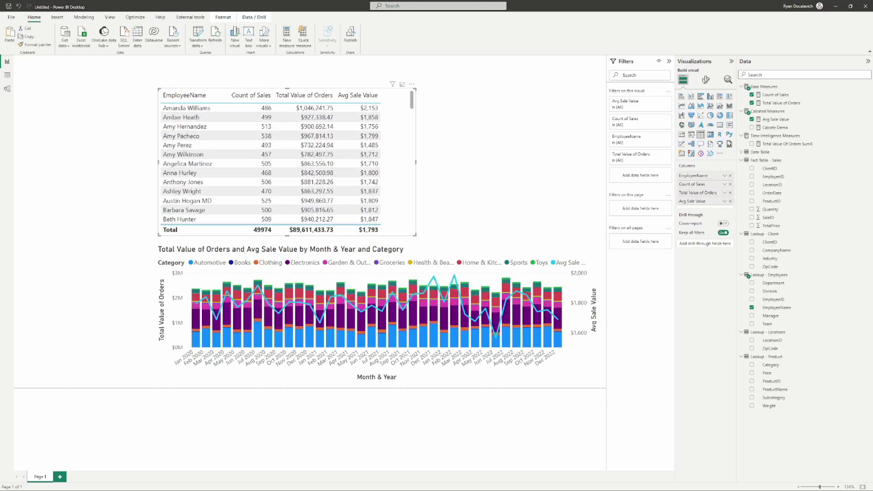
left_click(546, 229)
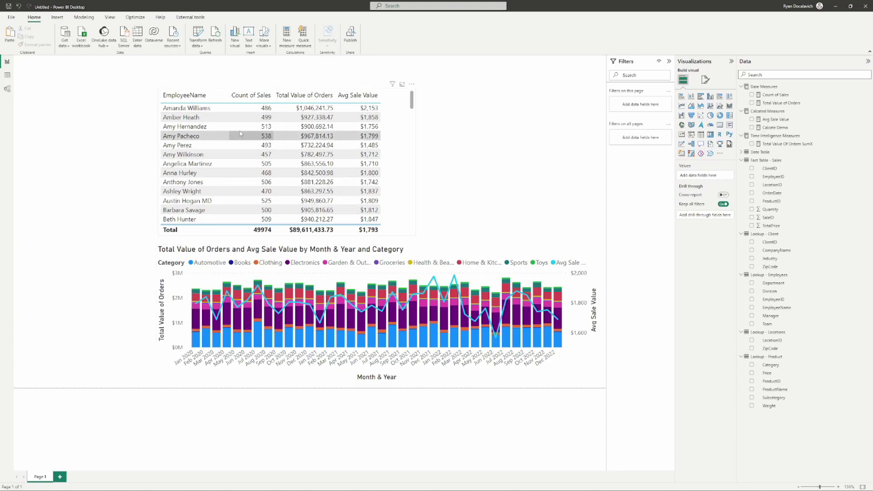
scroll(207, 136, "down", 2)
scroll(207, 135, "up", 2)
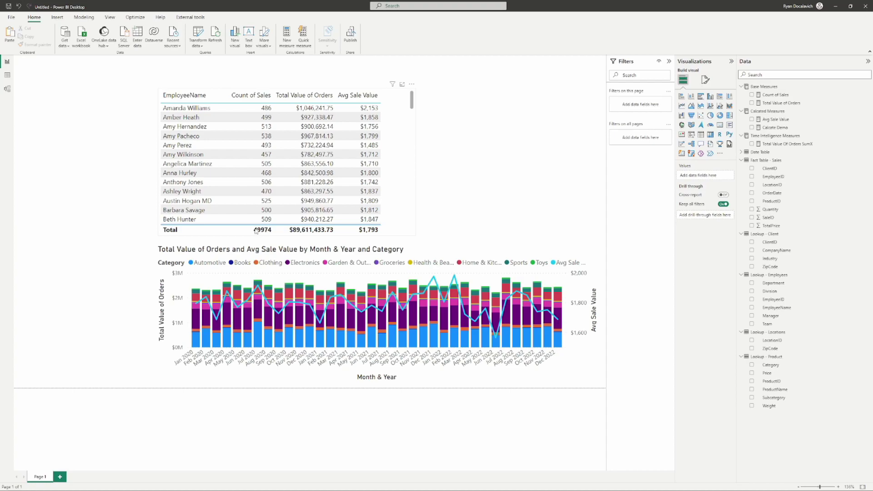
Step: Narrow the employee sales table so its frame sits closer to the Avg Sale Value column
left_click(398, 127)
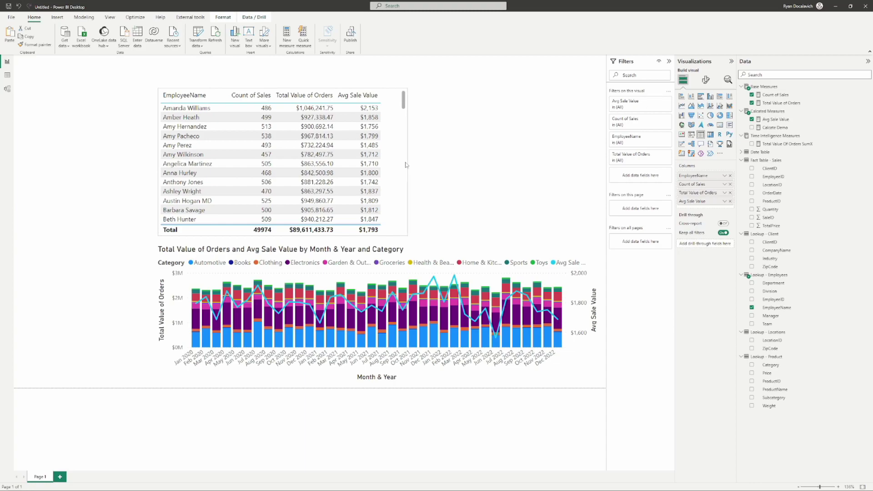
left_click(421, 155)
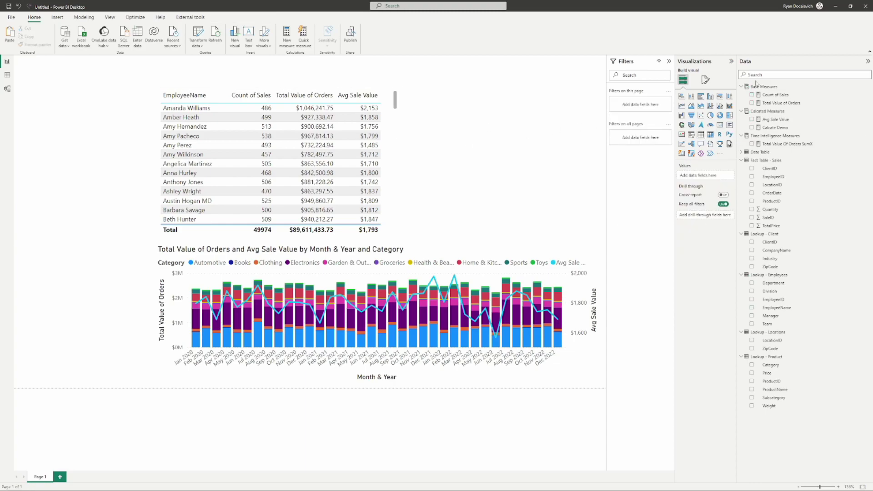
Step: Start a new measure named Location Count in the Base Measures table
left_click(773, 111)
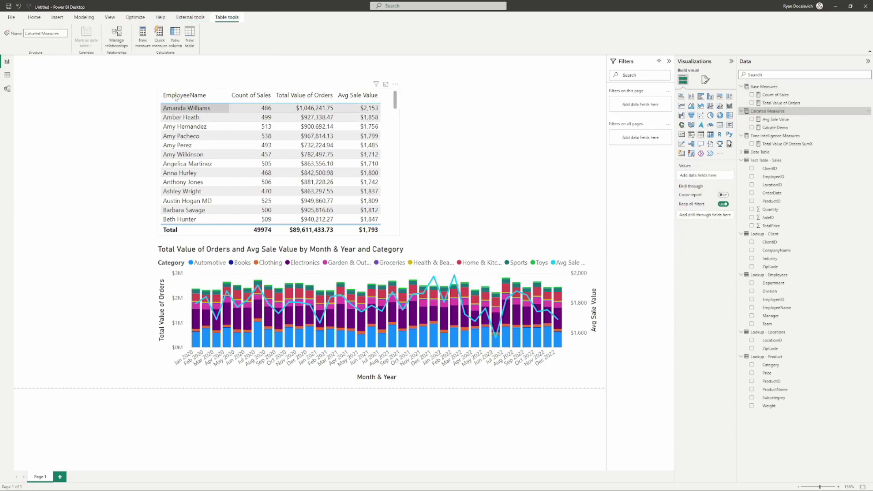
left_click(779, 87)
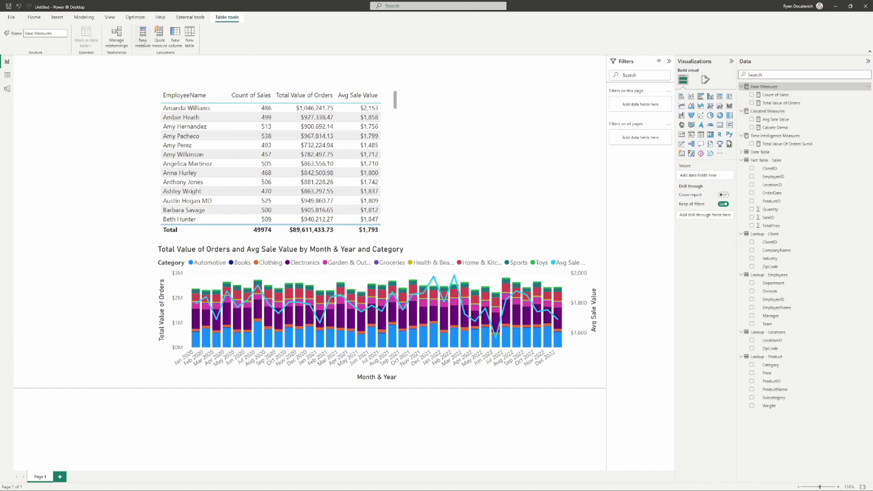
left_click(143, 35)
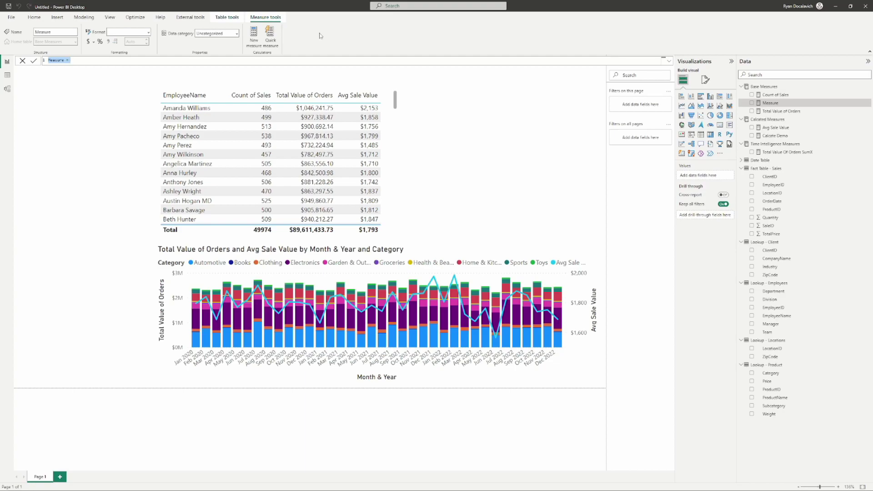
type("Location Count =")
key("shift+Return")
type("countr")
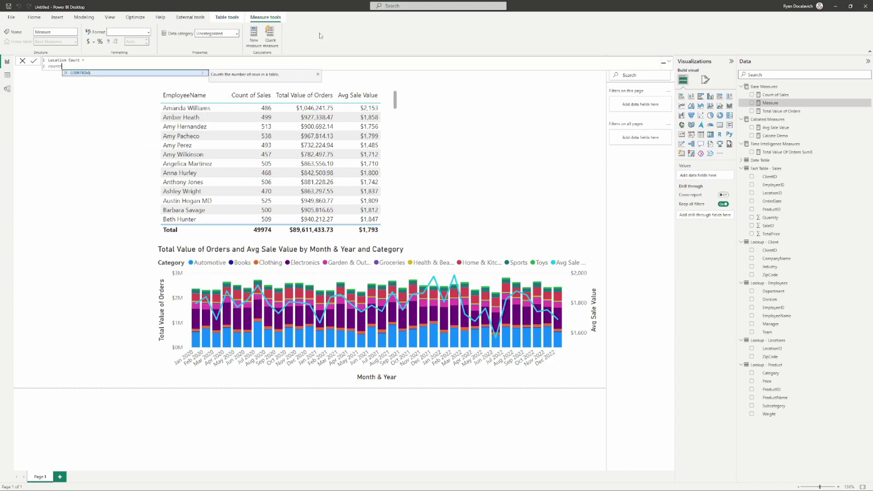
key("Tab")
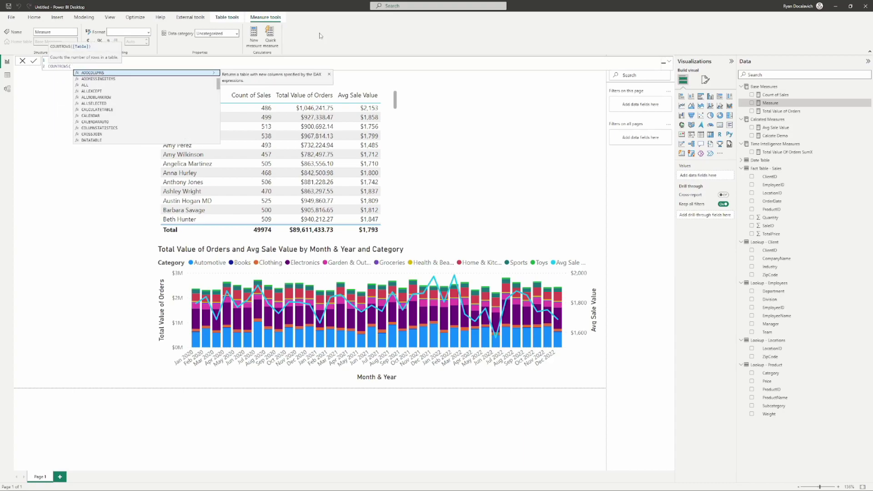
key("BackSpace")
key("BackSpace")
key("BackSpace")
key("BackSpace")
key("BackSpace")
key("BackSpace")
key("BackSpace")
key("BackSpace")
key("BackSpace")
key("BackSpace")
Step: Define Location Count as DISTINCTCOUNT( 'Fact Table - Sales'[LocationID] ) and commit the measure
type("dis")
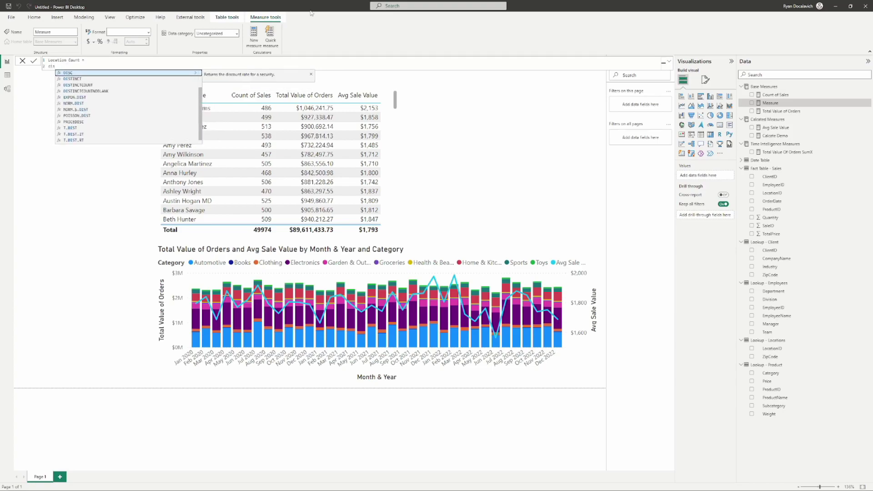
left_click(98, 85)
type("loc")
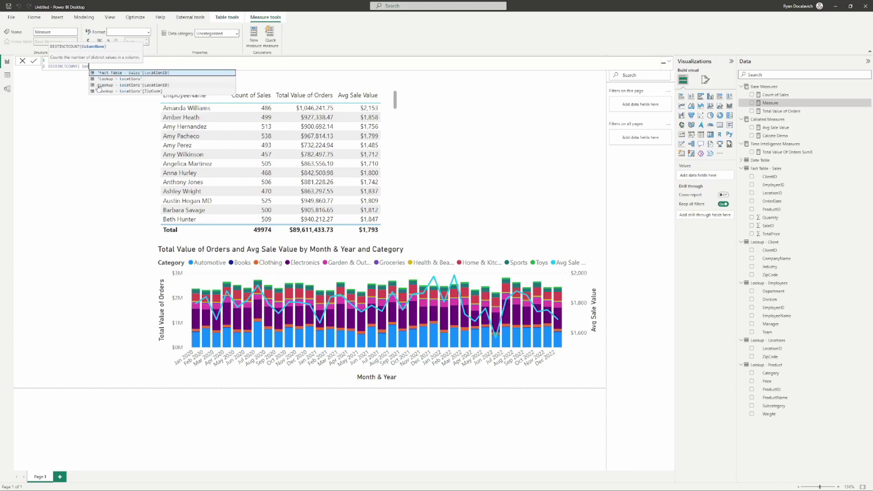
left_click(149, 73)
left_click(162, 58)
left_click(164, 66)
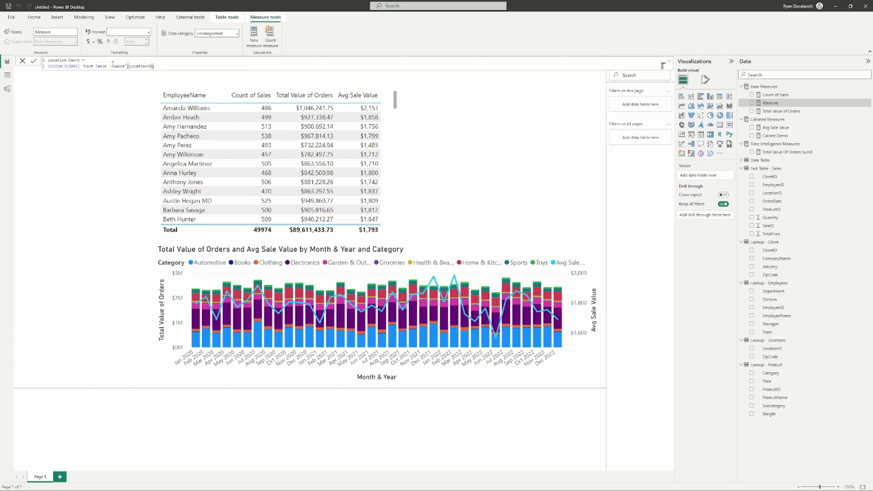
type(")")
left_click_drag(161, 65, 42, 67)
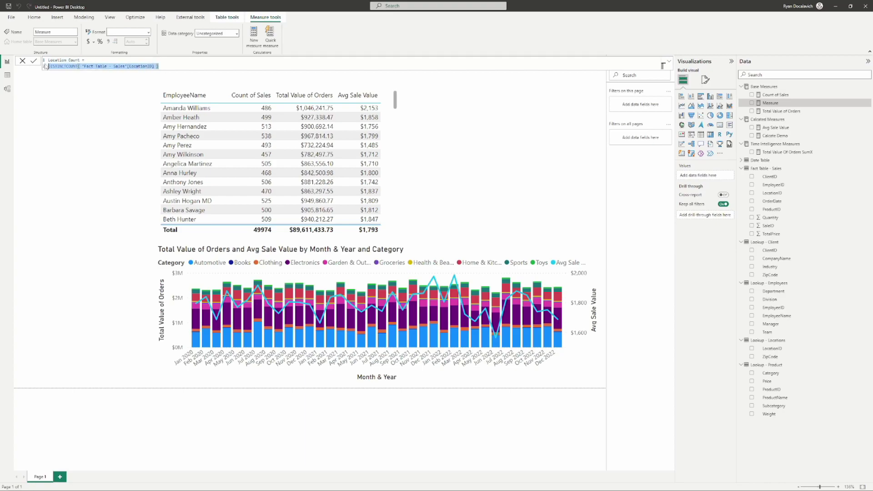
left_click(168, 66)
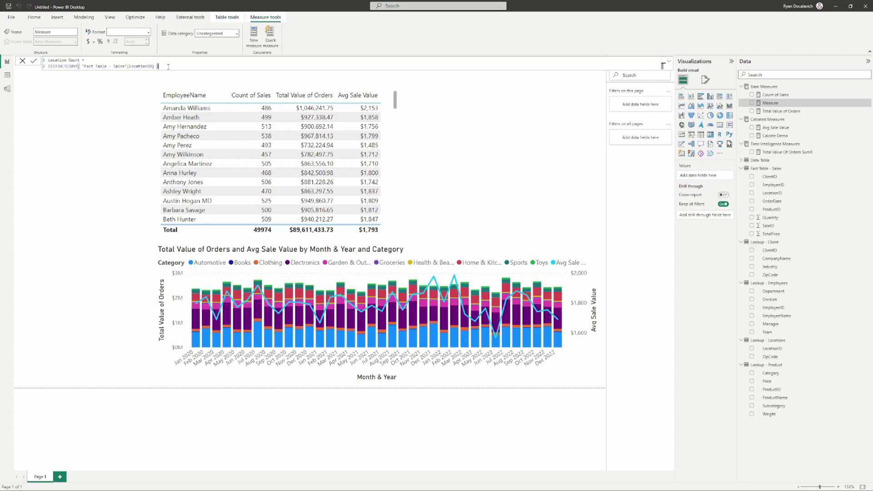
key("Return")
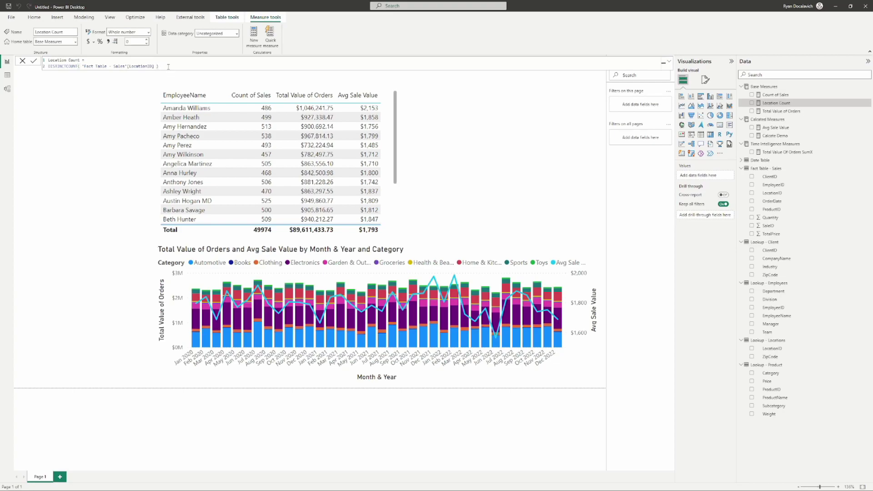
Step: Add Location Count to the employee sales table, widen the table to fit the new column, and review its rows
left_click_drag(788, 106, 384, 167)
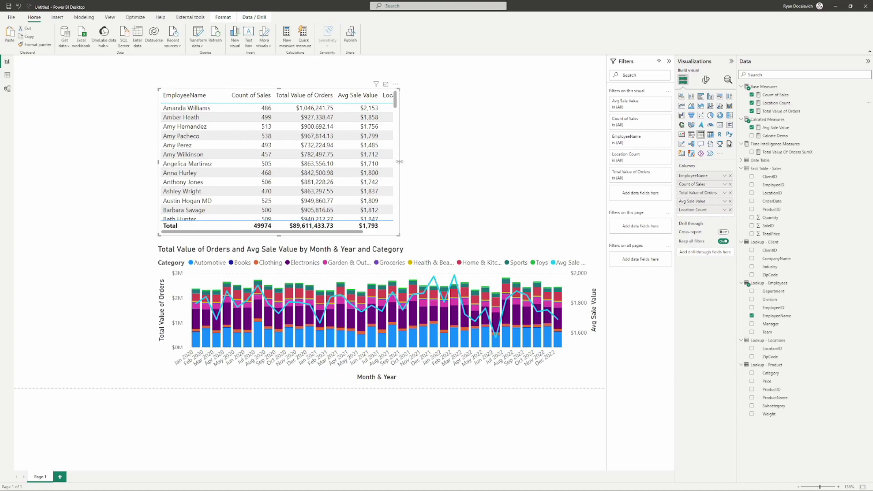
left_click_drag(399, 161, 455, 163)
scroll(406, 142, "down", 20)
scroll(393, 149, "up", 20)
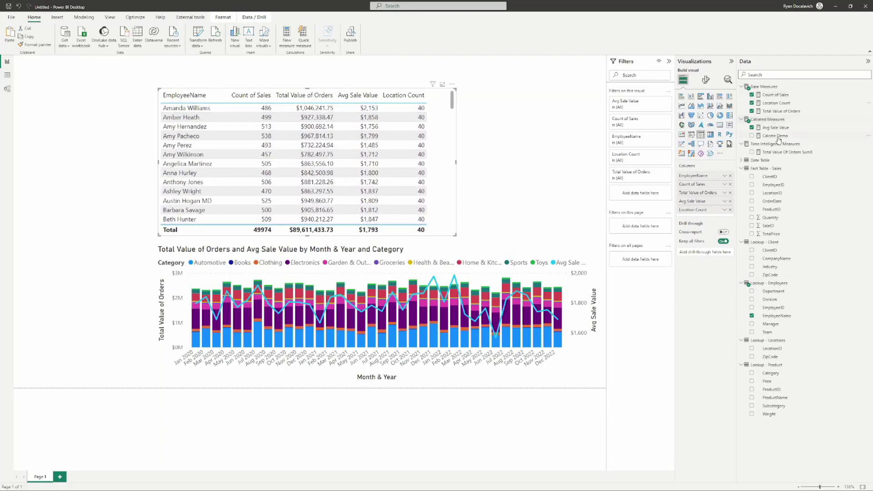
Step: Move Location Count out of the employee table into a new card, sized as a thin strip across the page above the table
left_click(731, 210)
left_click_drag(773, 101, 205, 72)
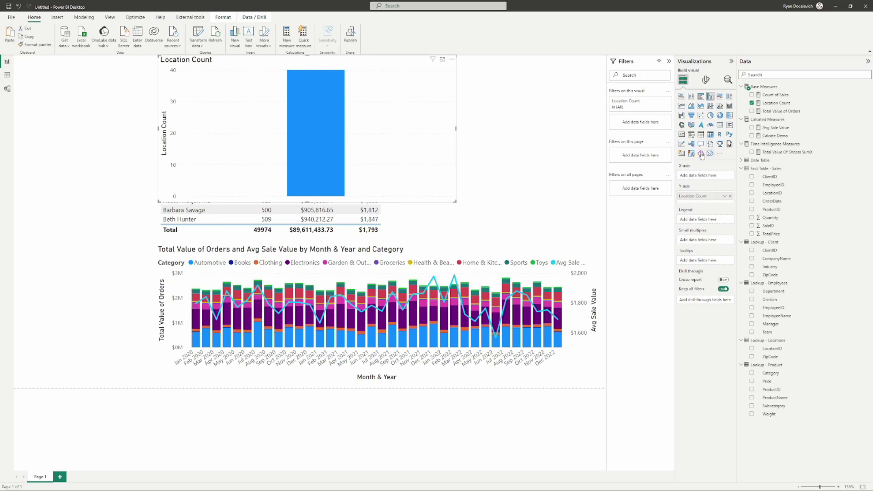
left_click(681, 153)
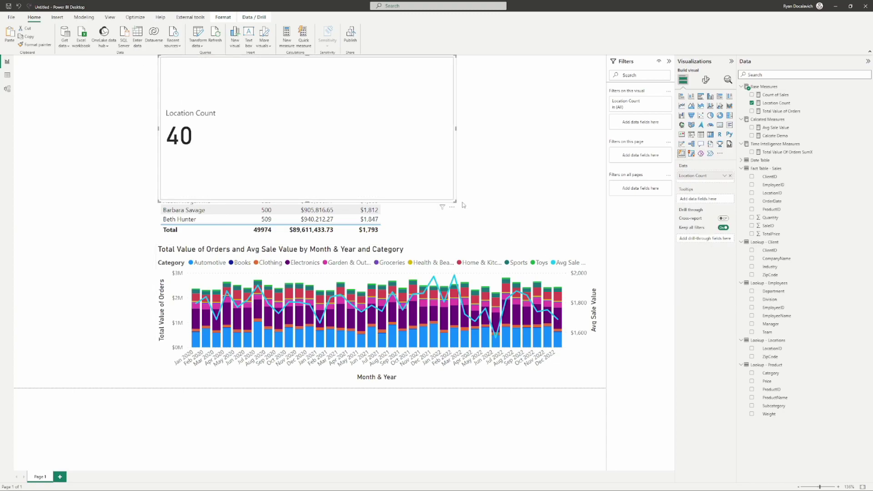
left_click_drag(454, 200, 594, 91)
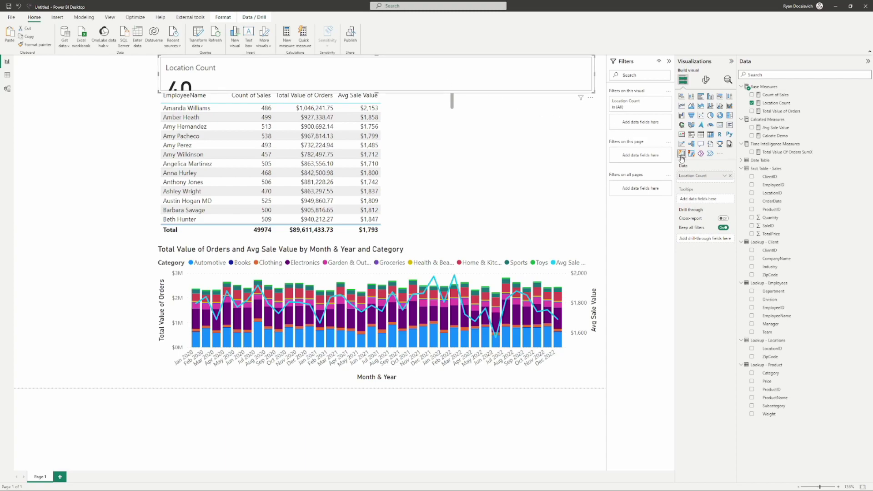
Step: Set the callout value font size of the Location Count card to 12
left_click(706, 80)
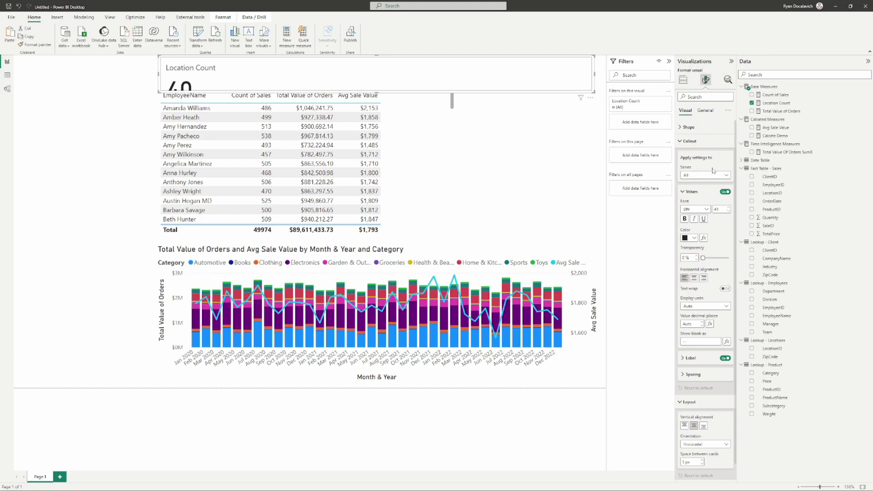
double_click(721, 211)
type("12")
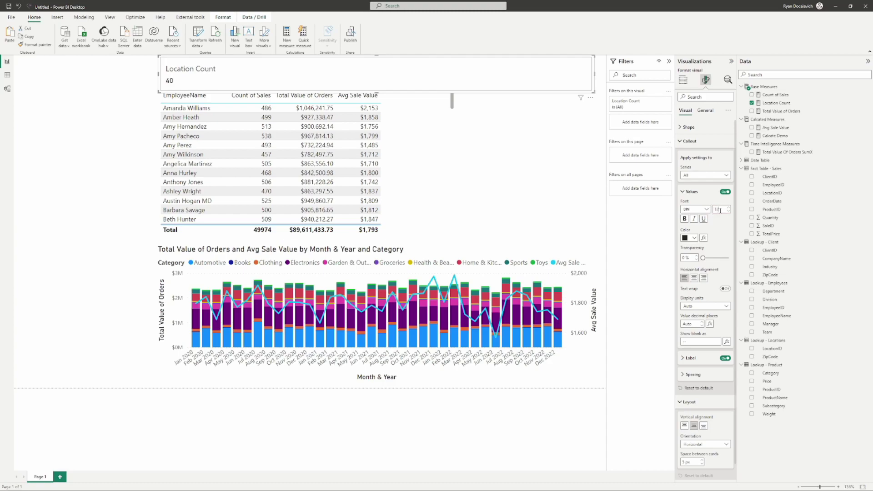
scroll(715, 221, "down", 1)
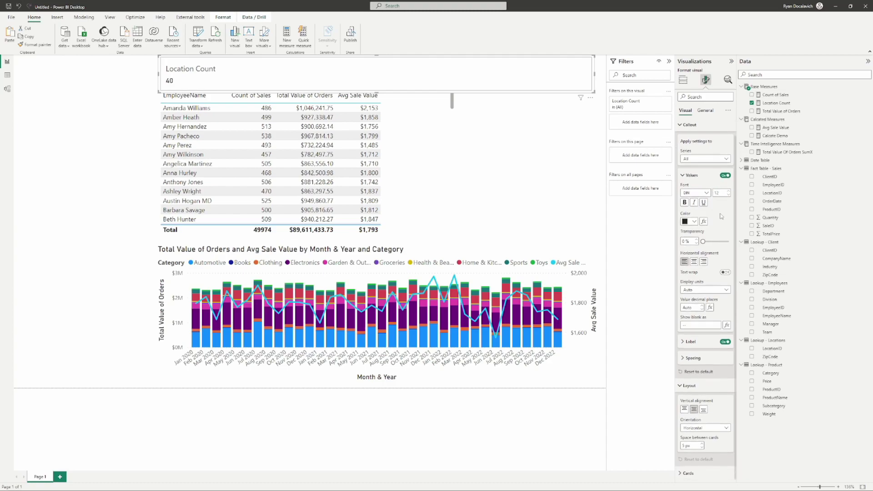
Step: Set the callout label font size of the Location Count card to 9
left_click(684, 174)
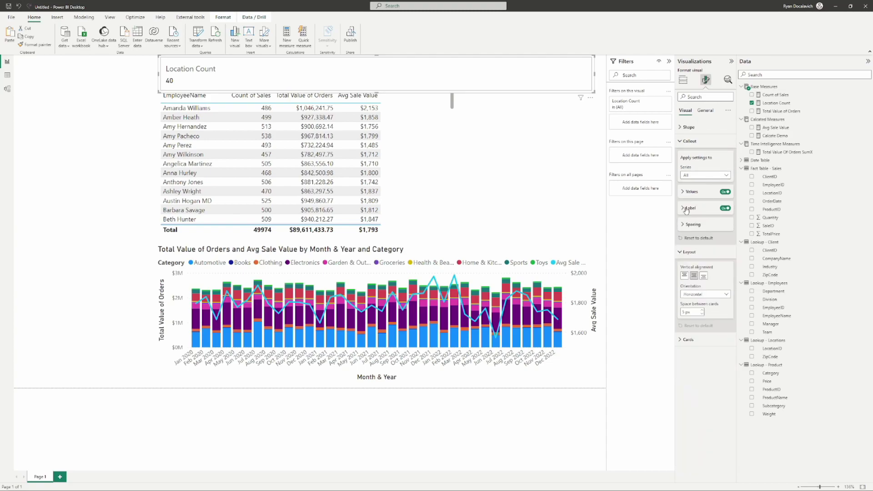
left_click(686, 208)
left_click(729, 245)
left_click(729, 246)
left_click(729, 245)
left_click(729, 246)
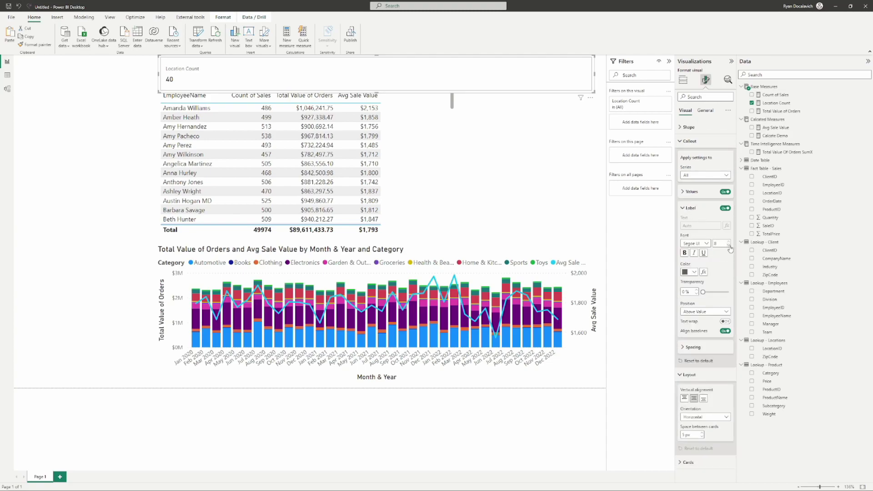
left_click(730, 243)
Step: Set the vertical spacing between the card's callout label and value to 0 px
left_click(690, 347)
left_click(702, 367)
left_click(702, 366)
left_click(702, 366)
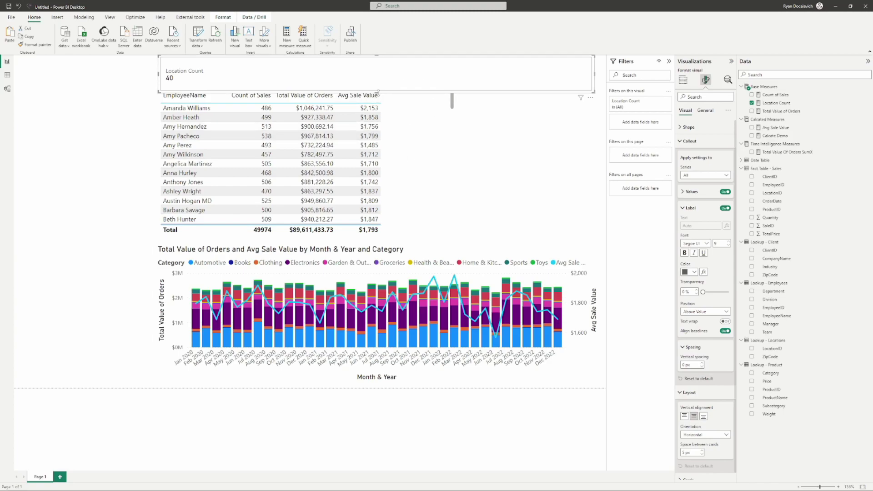
Step: Reduce the height of the Location Count card so it fits above the employee table's header row
left_click_drag(378, 90, 377, 83)
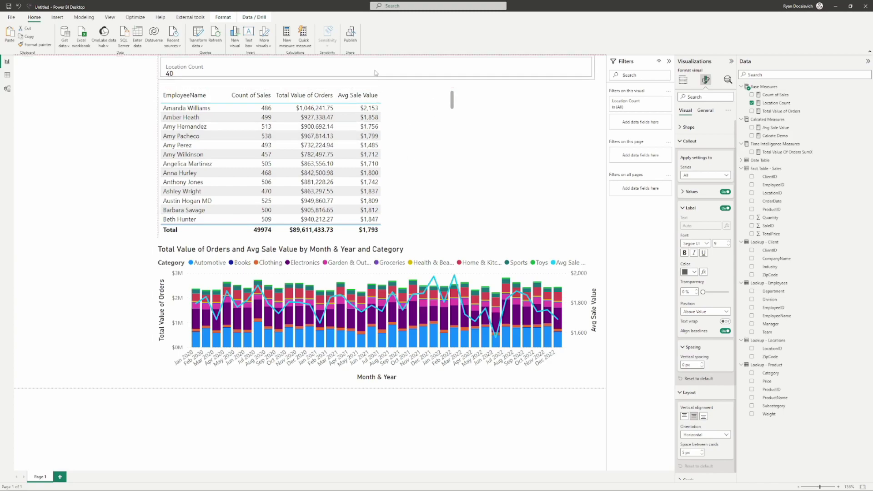
left_click(377, 87)
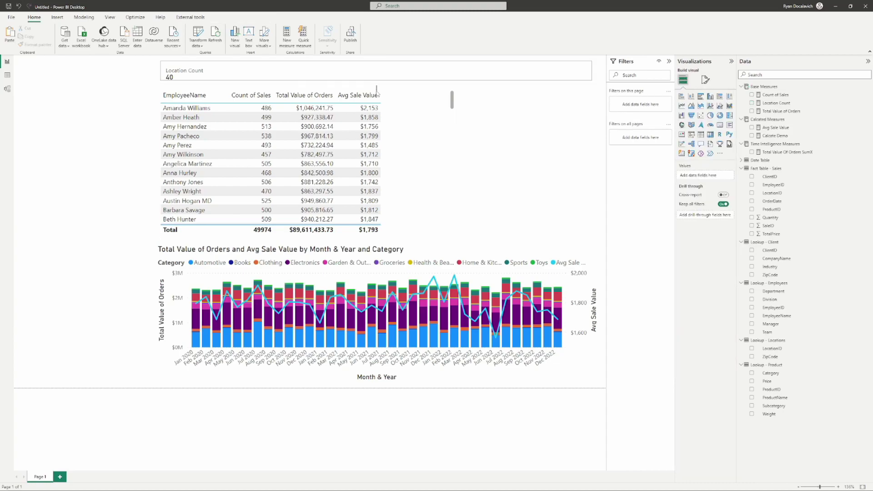
left_click(377, 75)
left_click_drag(377, 82, 378, 80)
left_click(528, 109)
left_click(530, 75)
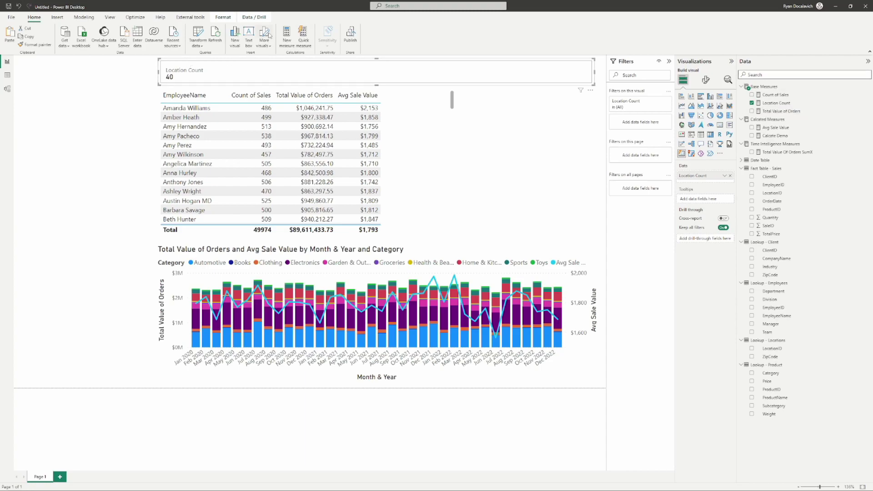
Step: Create a Client Count base measure that takes the DISTINCTCOUNT of 'Fact Table - Sales'[ClientID]
left_click(288, 36)
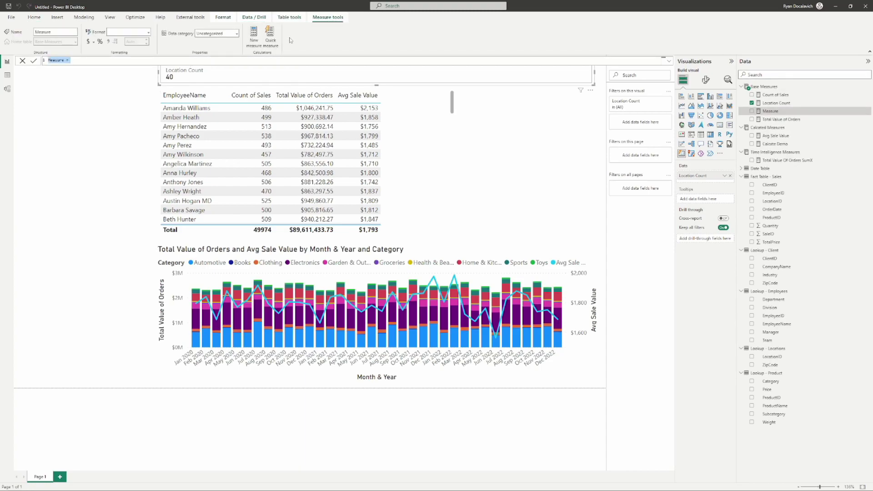
type("Client Count")
type("=")
key("shift+Return")
type("dis")
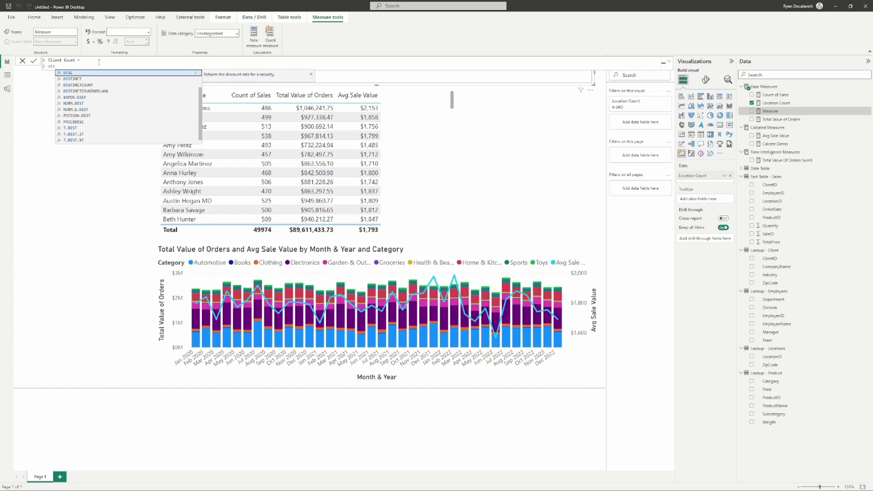
left_click(110, 85)
type("clie")
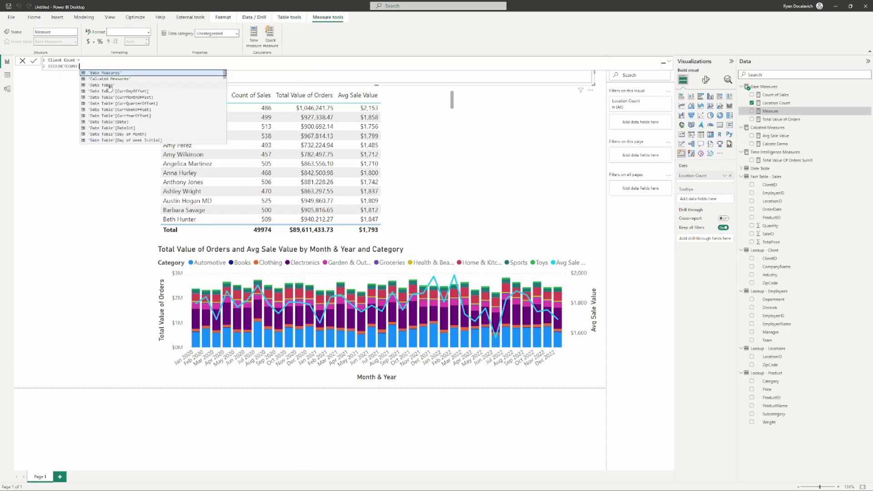
key("Tab")
type(")")
key("Return")
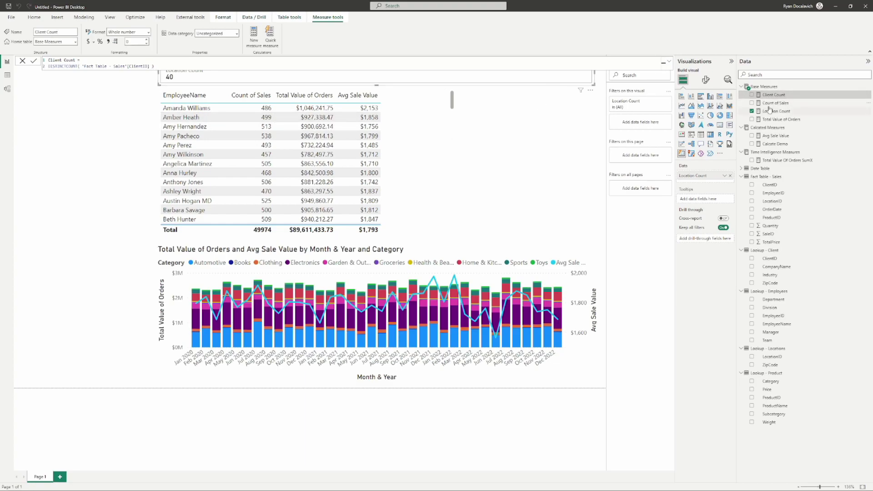
Step: Add the Client Count measure to the Location Count card and close the measure formula
left_click_drag(775, 95, 698, 182)
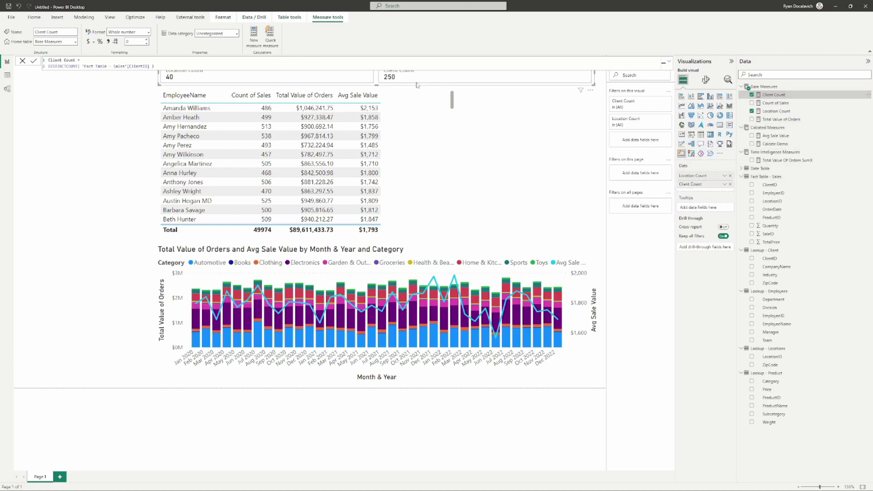
left_click(54, 132)
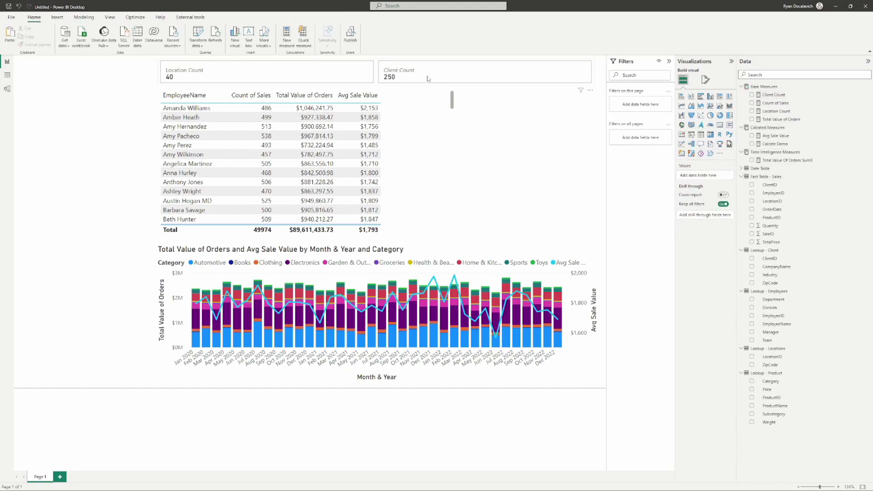
Step: Cross-filter the cards by two employees and one Electronics segment of the chart to check both counts
left_click(179, 155)
left_click(195, 173, "ctrl")
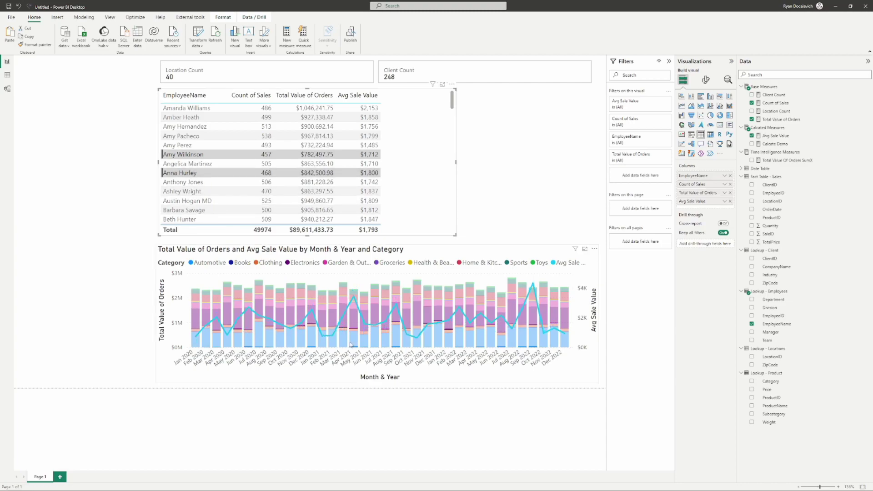
left_click(355, 327)
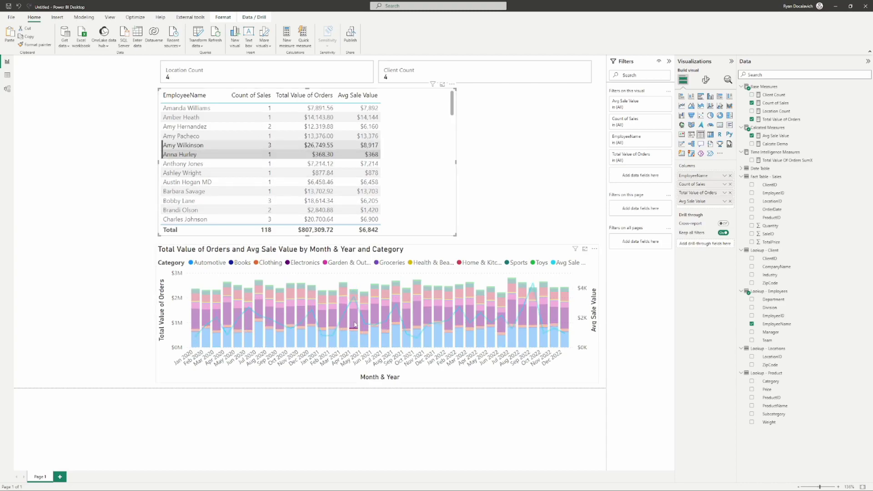
left_click(355, 325)
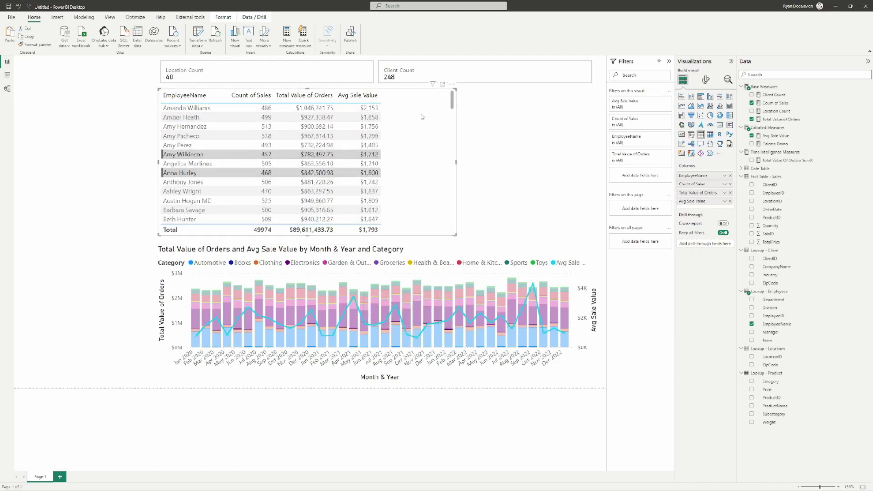
left_click(355, 328)
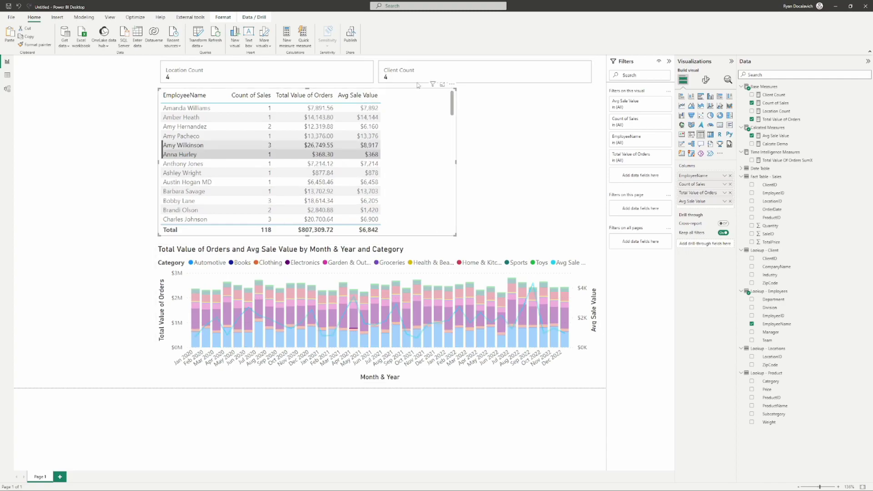
mouse_move(435, 86)
mouse_move(581, 91)
Step: Clear the employee and chart selections so the cards show the unfiltered counts
left_click(193, 147)
left_click(518, 136)
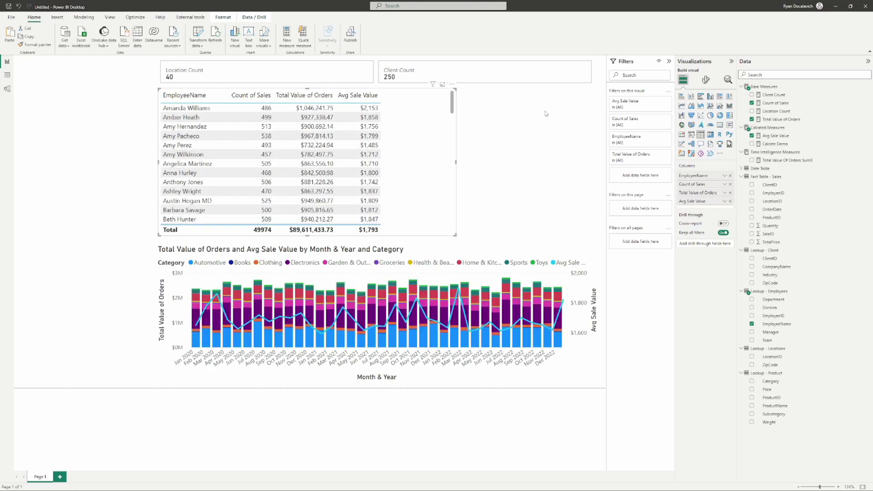
left_click(365, 69)
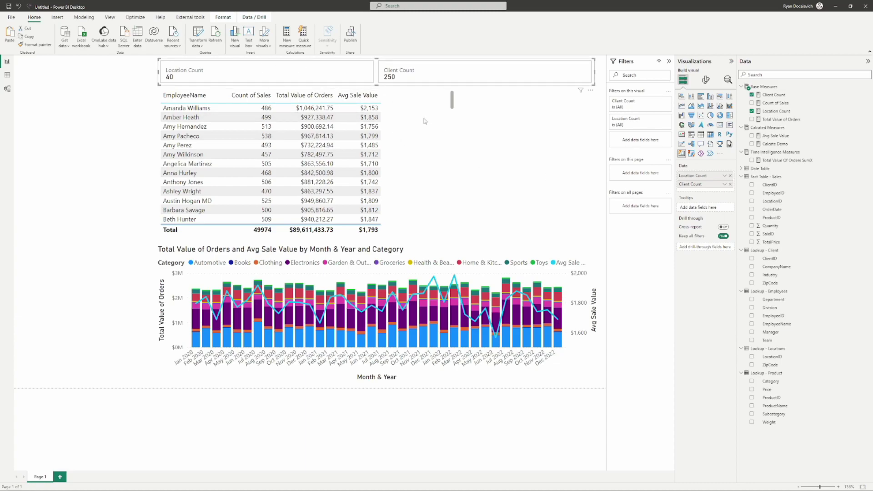
left_click(449, 89)
Step: Start a new measure in the Base Measures table named Average Sales per Location, with an AVERAGEX function as its formula
left_click(768, 127)
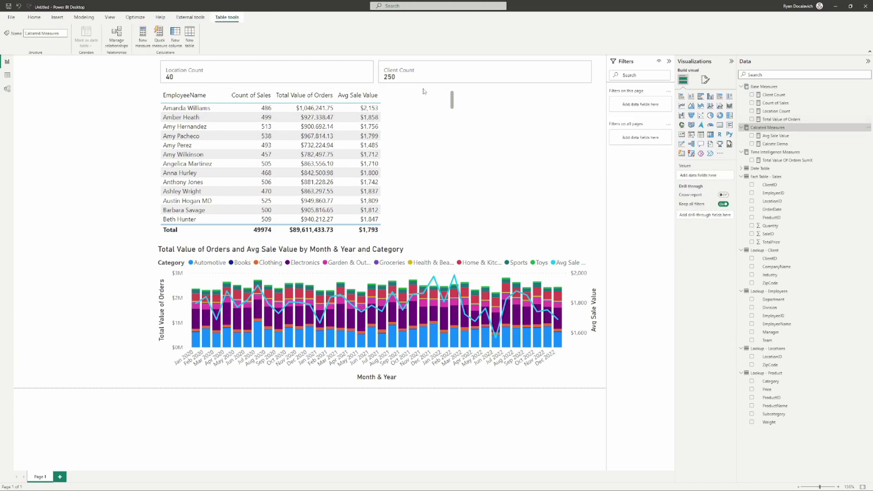
left_click(757, 88)
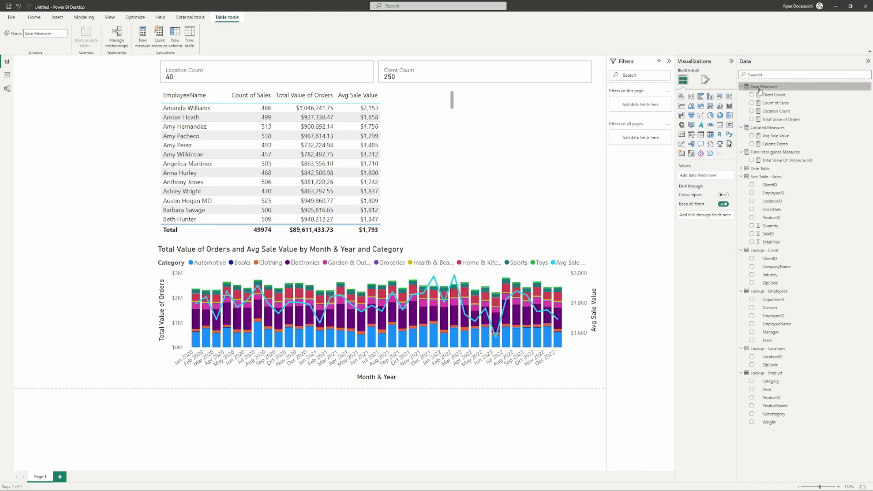
left_click(143, 42)
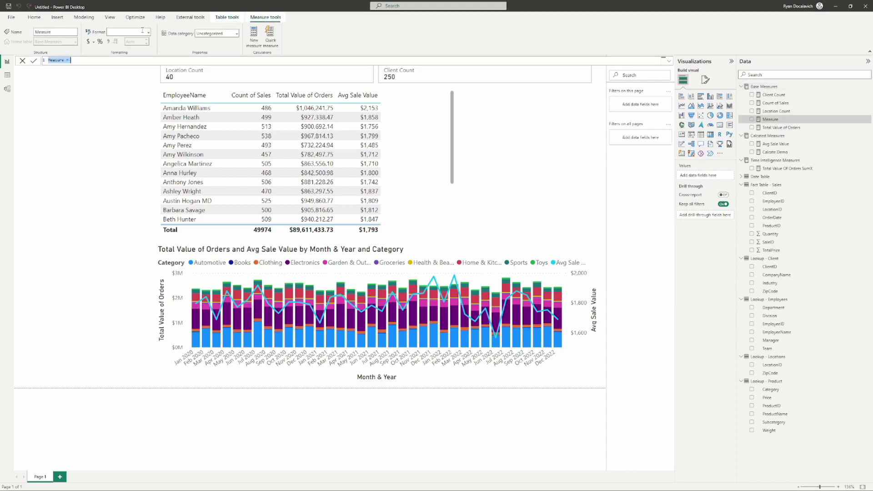
type("Average Sales per Location = AVERAGEX(     VALUES( 'Lookup - Locations' ),     [Total Value of Orders] )")
key("Escape")
type("Aver")
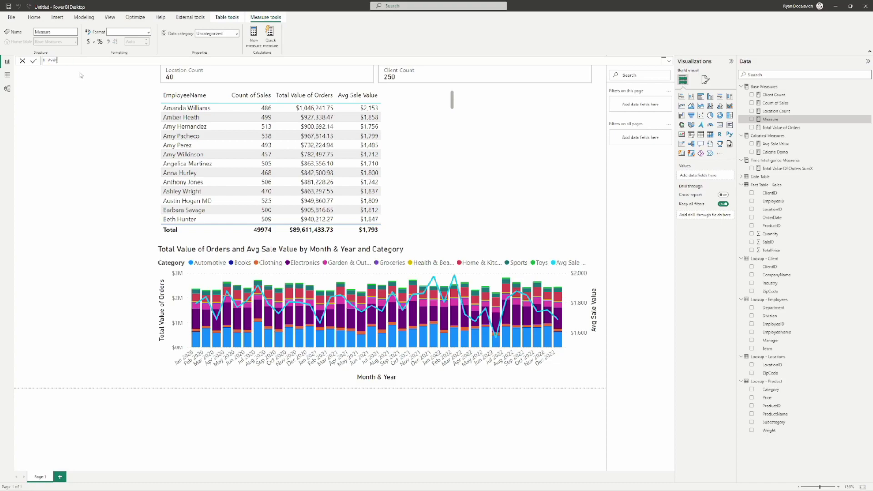
type("age Sales per Location =")
key("shift+Return")
type("aver")
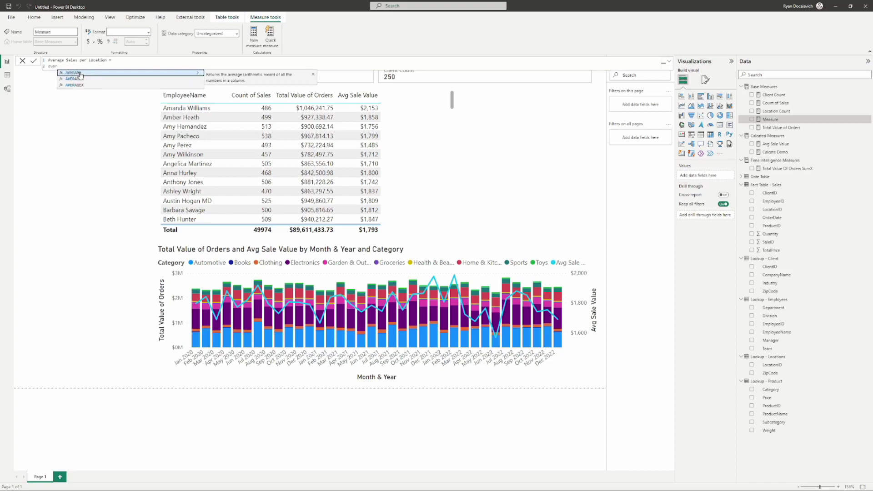
left_click(86, 86)
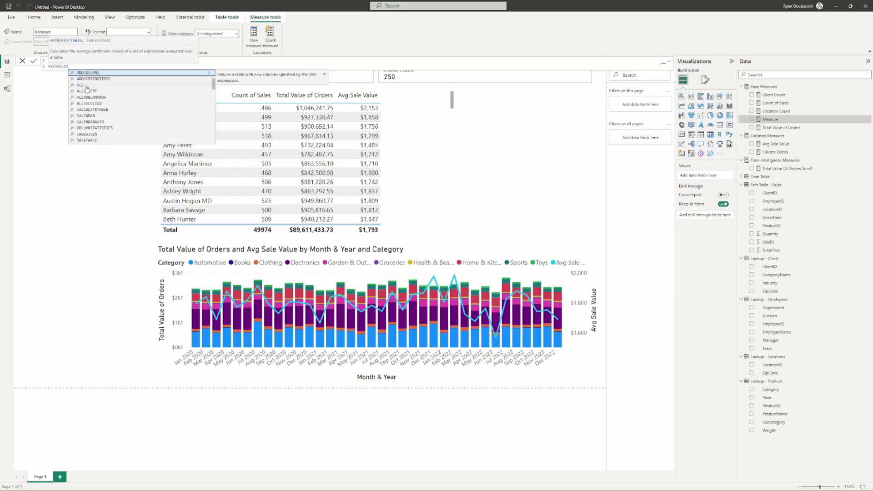
Step: Enter VALUES( 'Lookup - Locations') on a new line as the table argument of AVERAGEX
type("v")
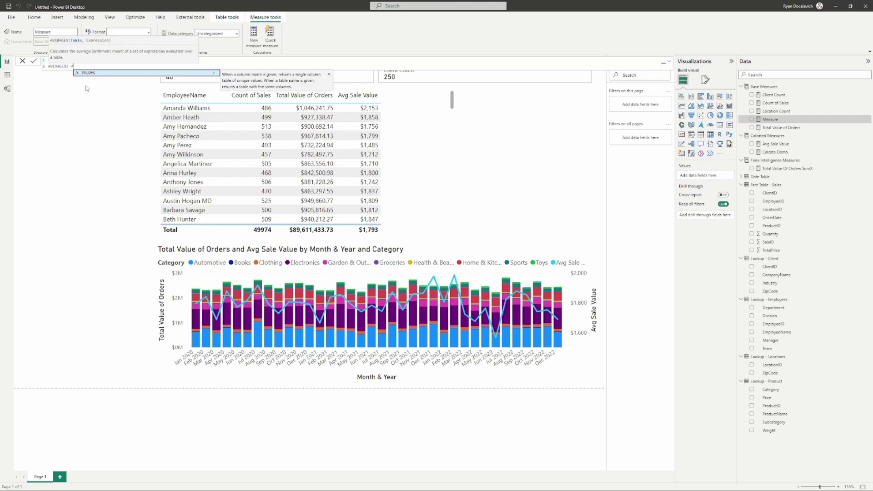
key("BackSpace")
key("BackSpace")
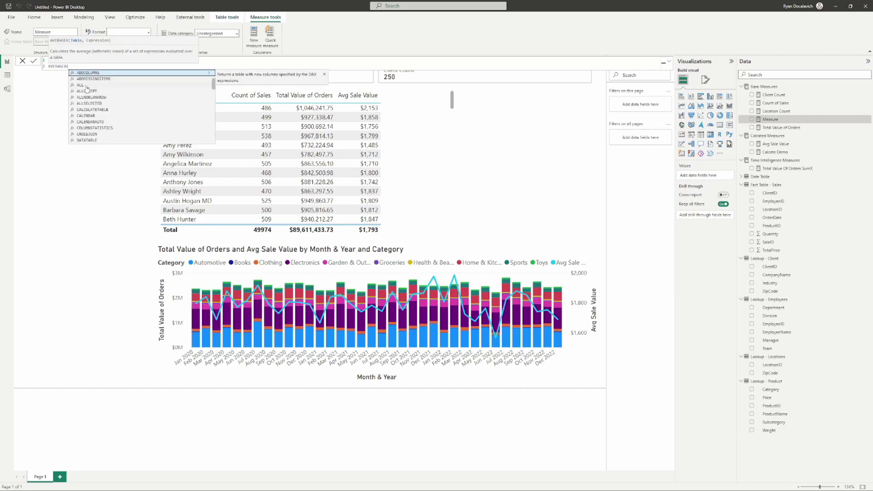
key("shift+Return")
type("values")
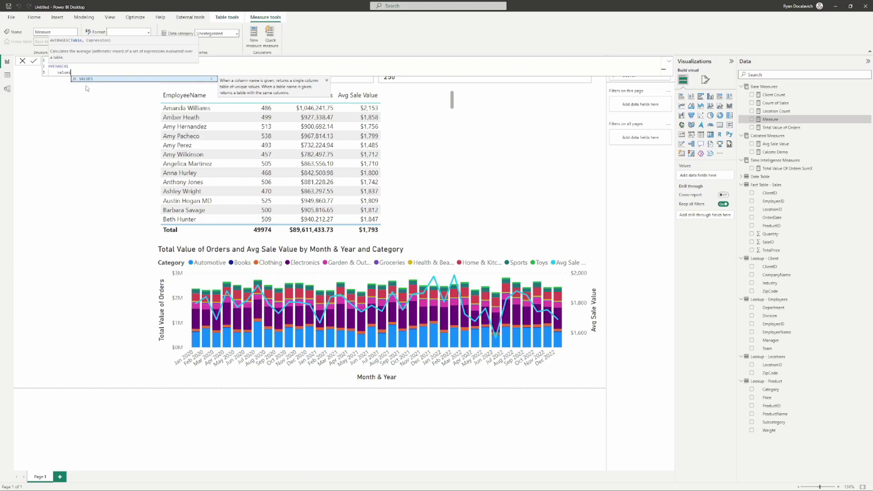
key("Tab")
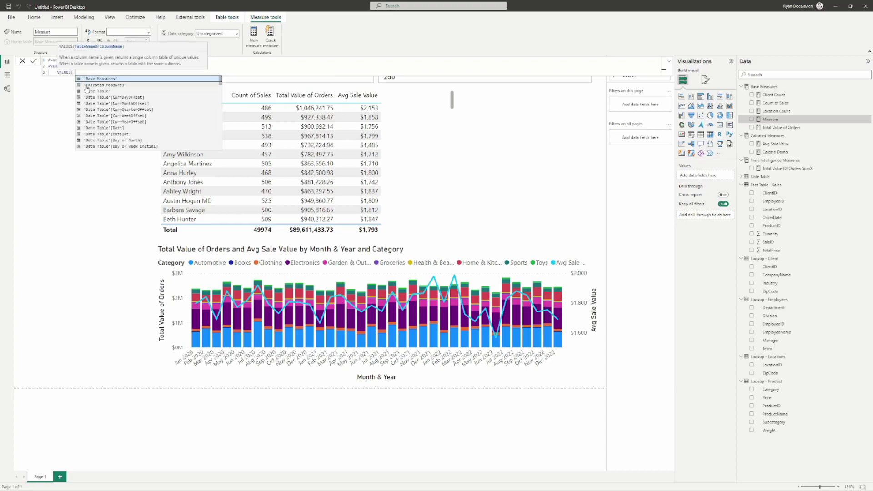
type("loc")
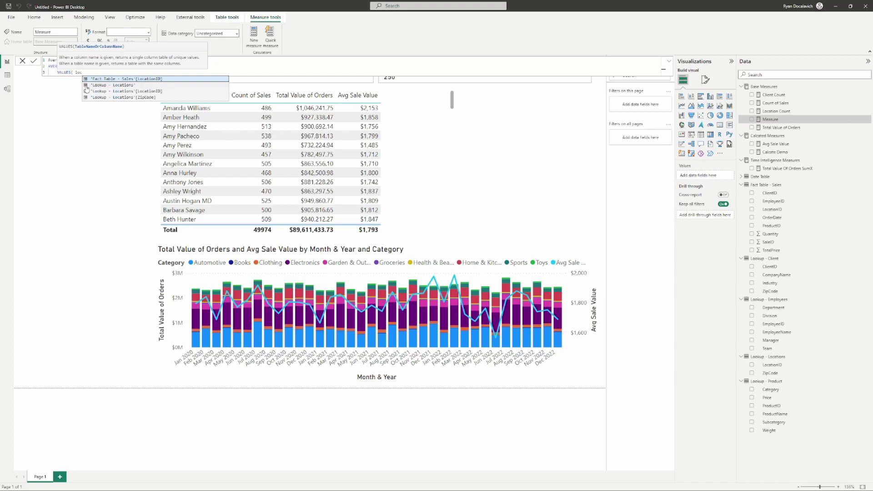
left_click(107, 86)
type(")")
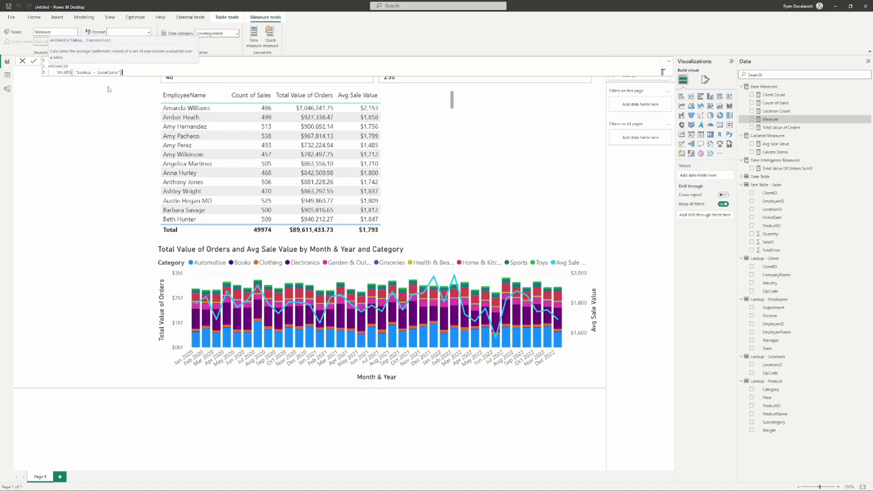
key("BackSpace")
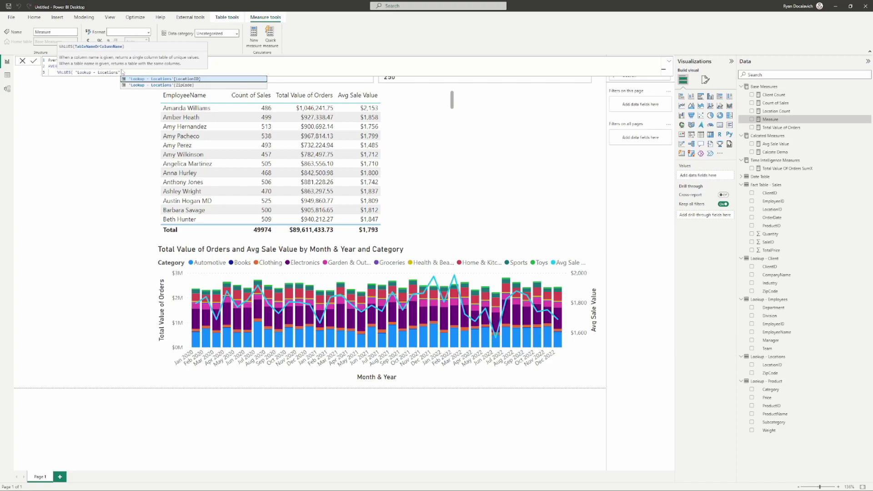
type(")")
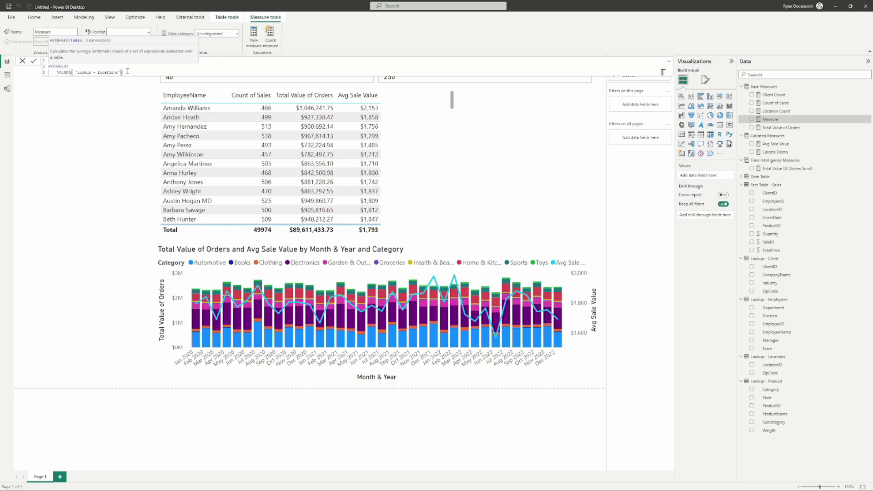
type(",")
Step: Add [Total Value of Orders] as the AVERAGEX expression on its own line and close the function's parenthesis
left_click_drag(125, 71, 56, 66)
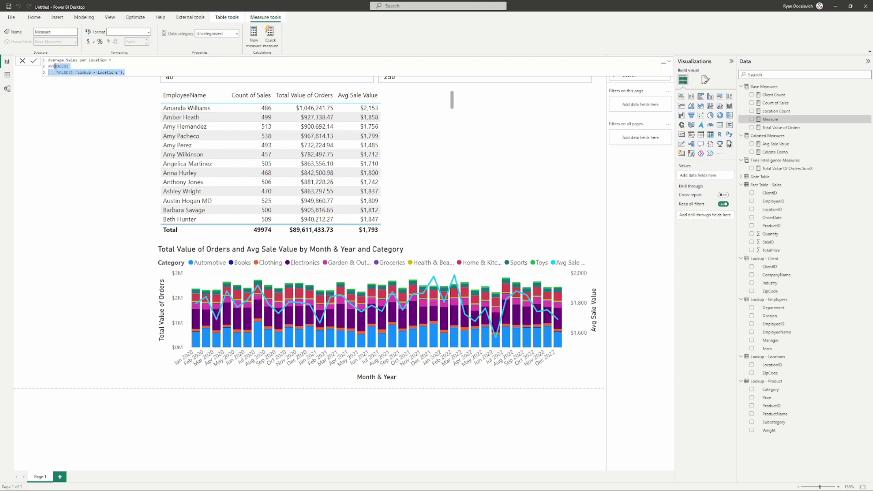
left_click(139, 71)
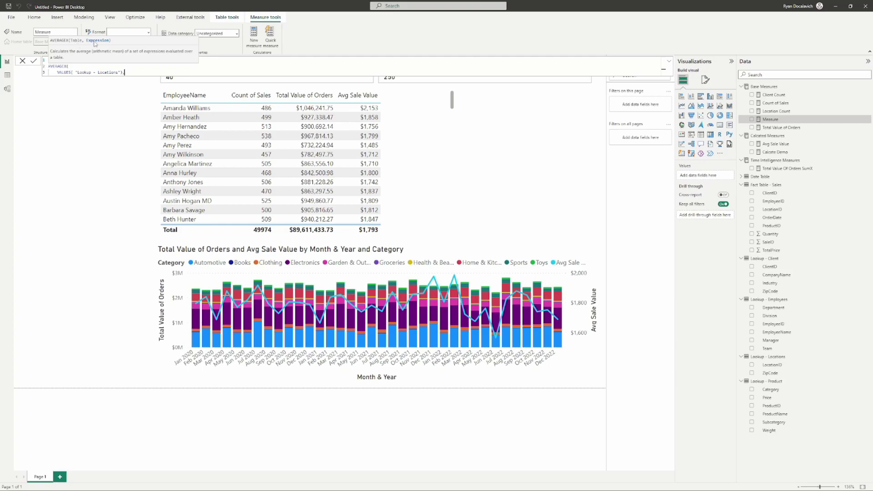
key("shift+Return")
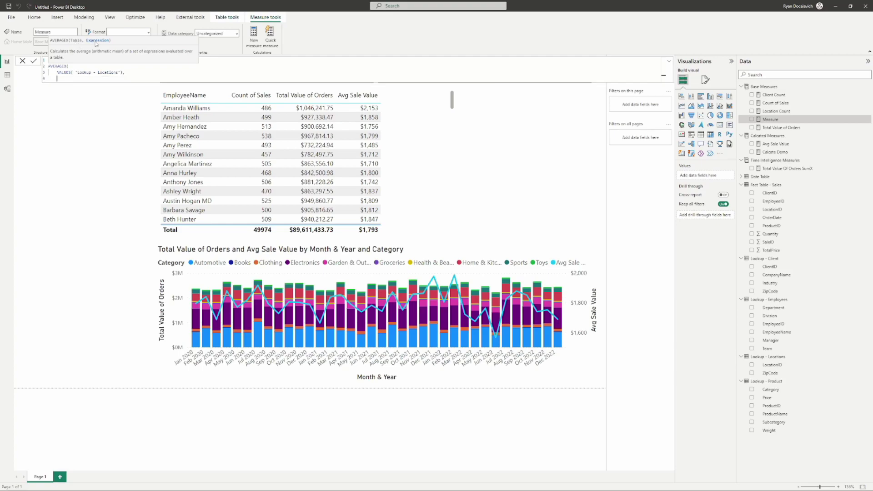
type("[Total Value of Orders]")
key("Tab")
key("shift+Return")
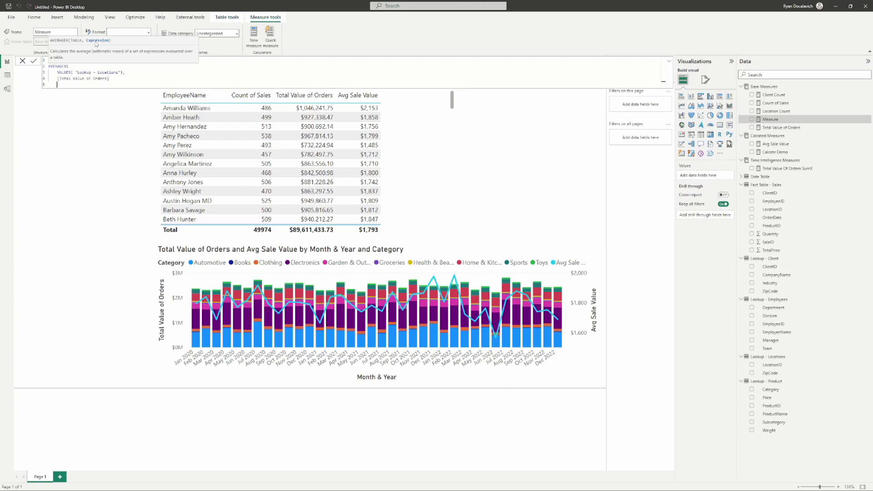
type(")")
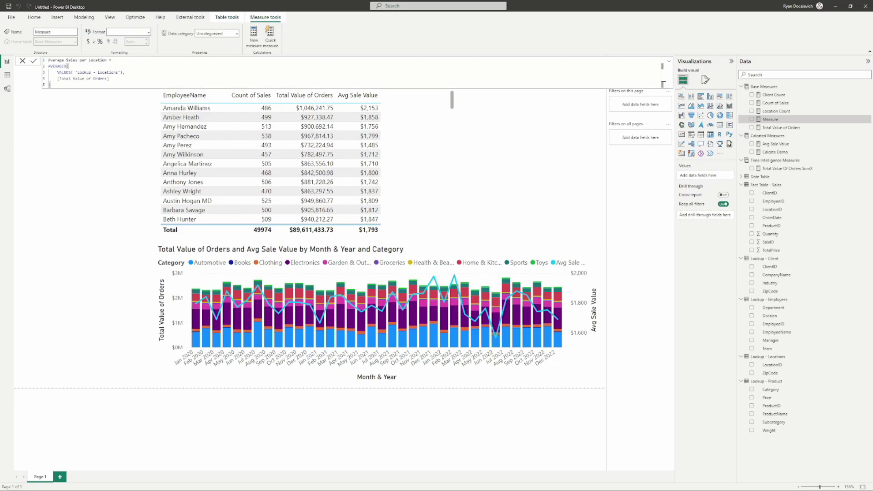
Step: Change the measure's name to Average Sales Value per Location in the formula and commit the measure
left_click(81, 61)
type("Value")
left_click_drag(93, 60, 71, 62)
left_click_drag(112, 79, 56, 78)
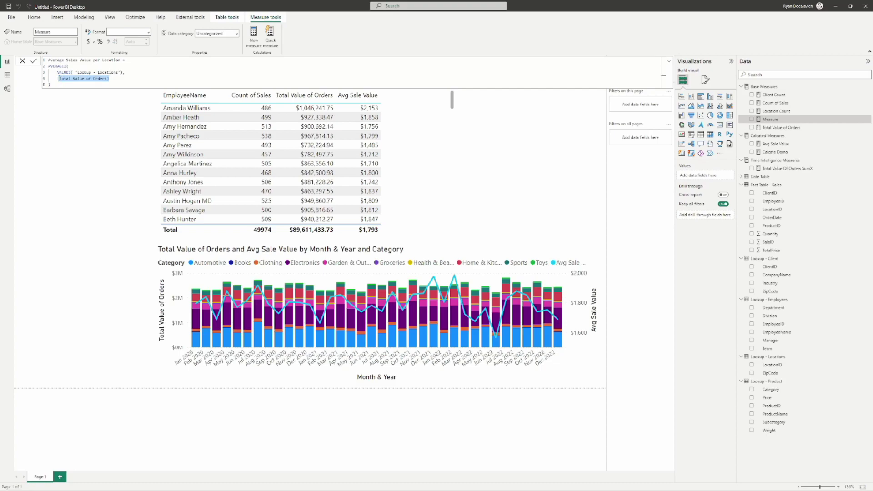
left_click(122, 72)
type(",")
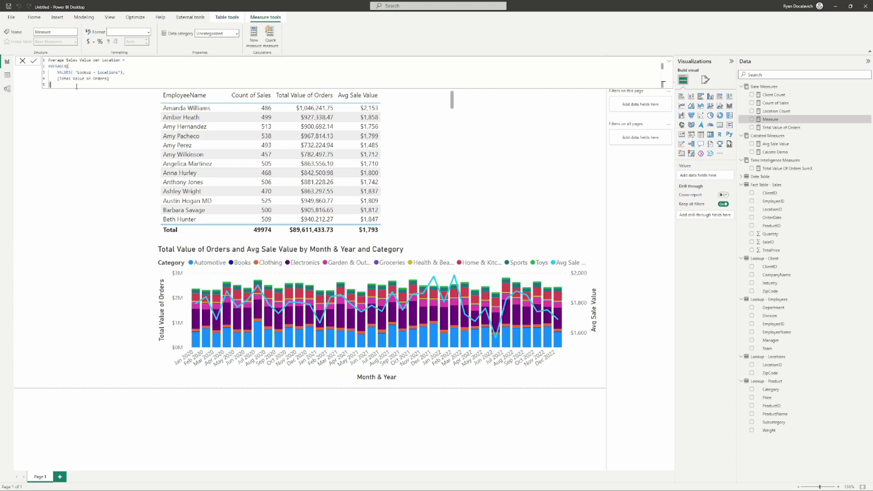
left_click(76, 90)
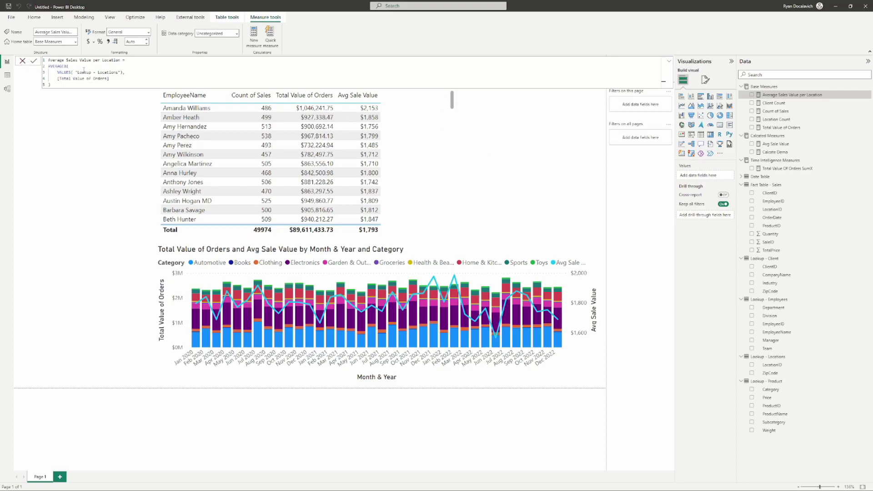
left_click_drag(73, 74, 120, 73)
left_click_drag(58, 79, 122, 73)
left_click(57, 73)
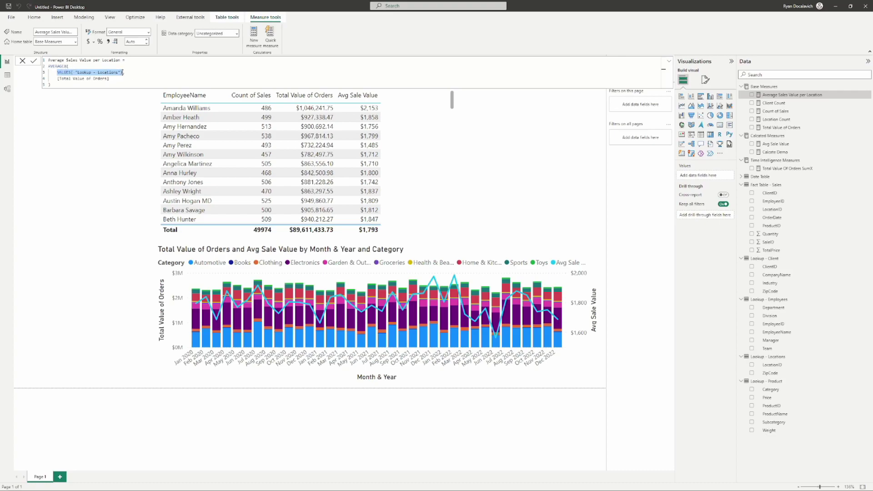
Step: Review the VALUES table argument and the [Total Value of Orders] expression in the Average Sales Value per Location formula
left_click_drag(109, 79, 58, 82)
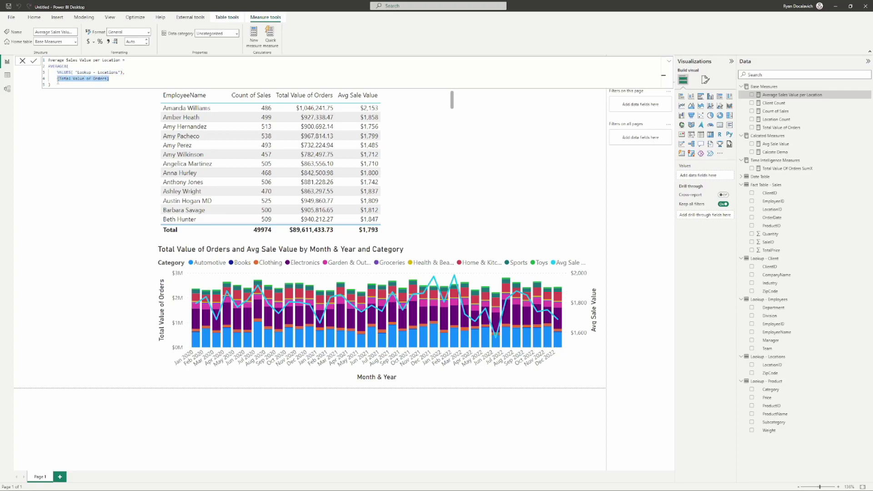
mouse_move(57, 71)
left_mouse_down()
mouse_move(122, 72)
mouse_move(58, 79)
left_mouse_up()
left_click_drag(57, 72, 123, 72)
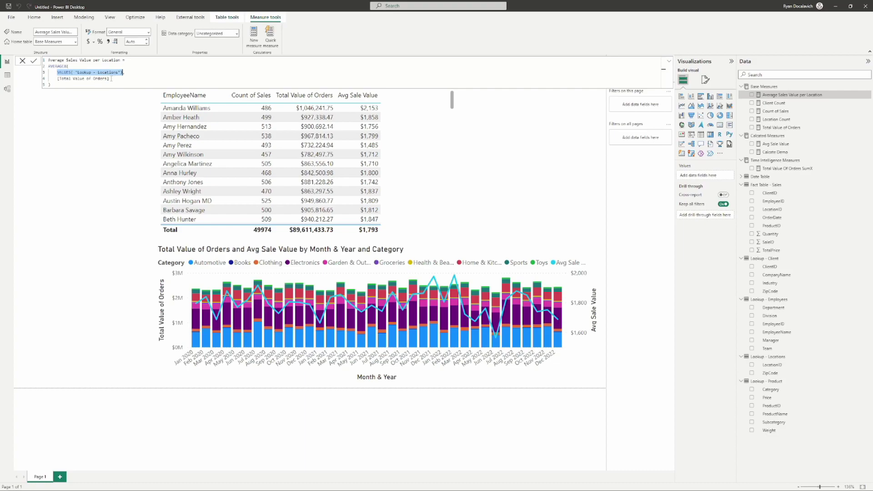
left_click_drag(112, 79, 57, 78)
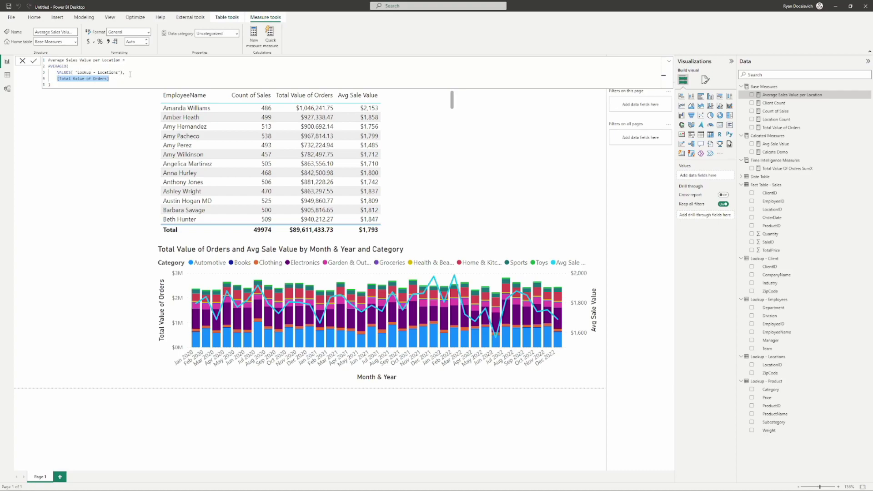
key("Right")
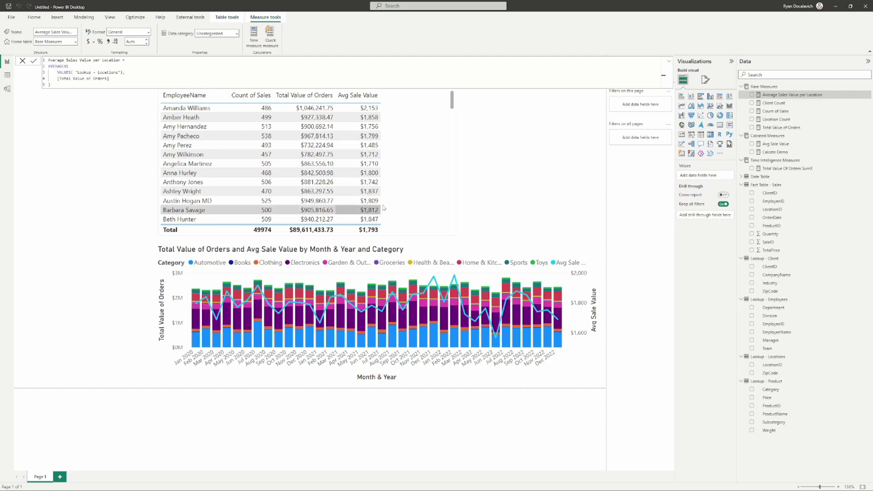
Step: Add the Average Sales Value per Location measure to the card visual after Client Count
left_click(448, 163)
left_click(477, 71)
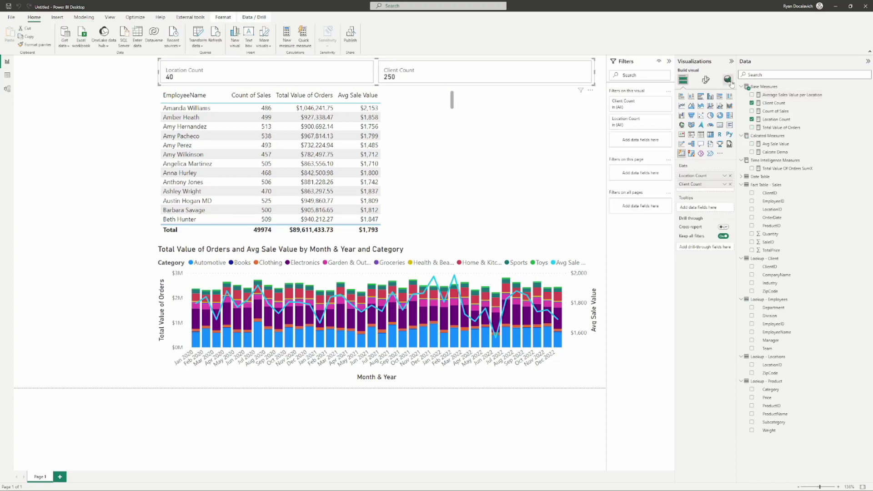
left_click_drag(767, 95, 702, 190)
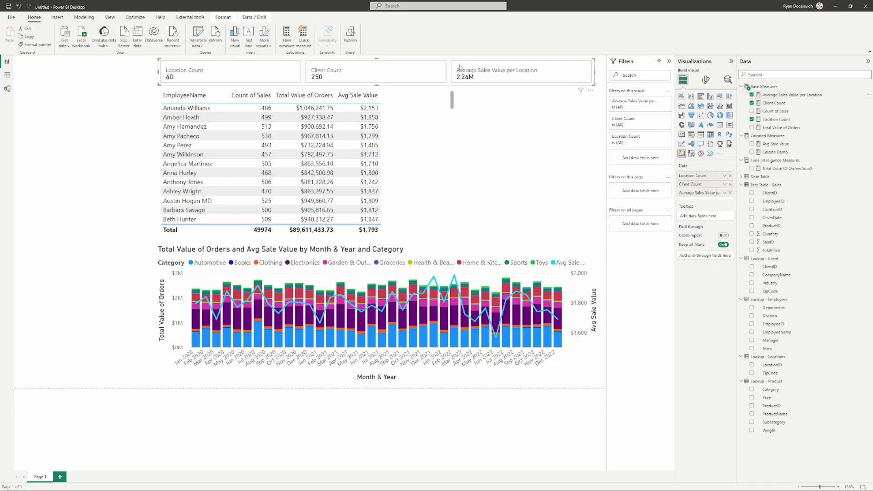
Step: Cross-filter the report by individual employees in the sales table to check the cards, clearing each selection
left_click(196, 155)
left_click(195, 155)
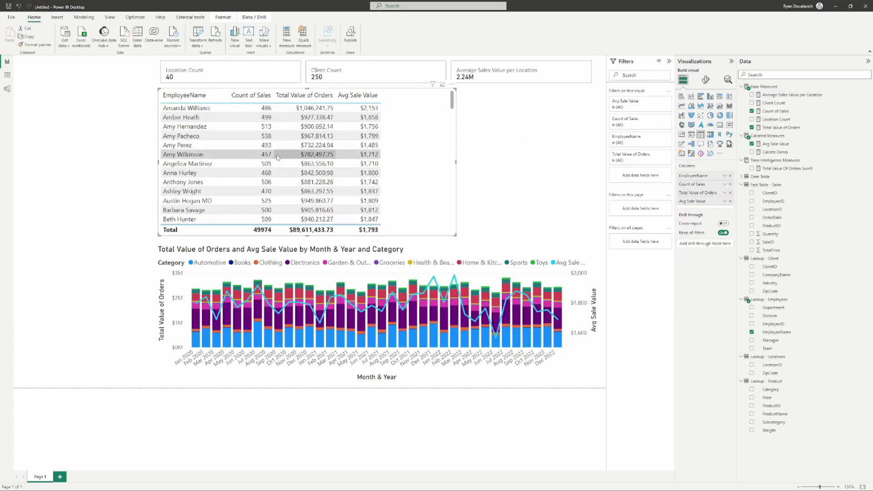
left_click(185, 192)
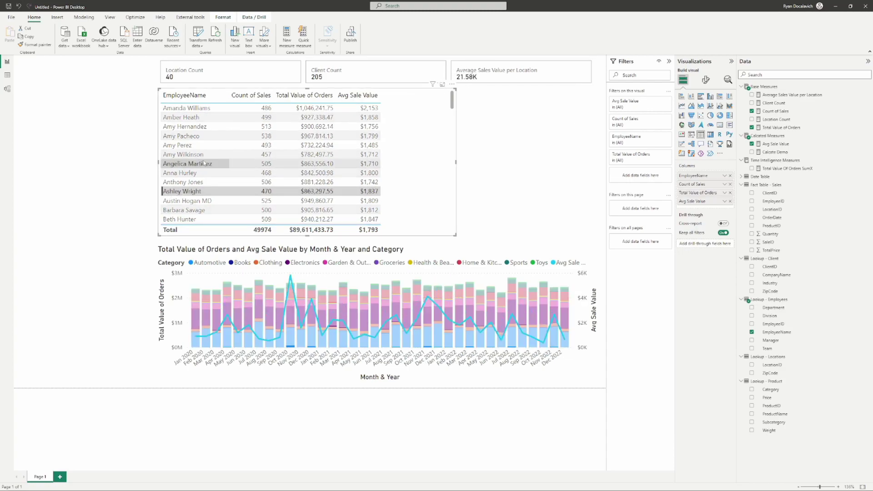
left_click(185, 191)
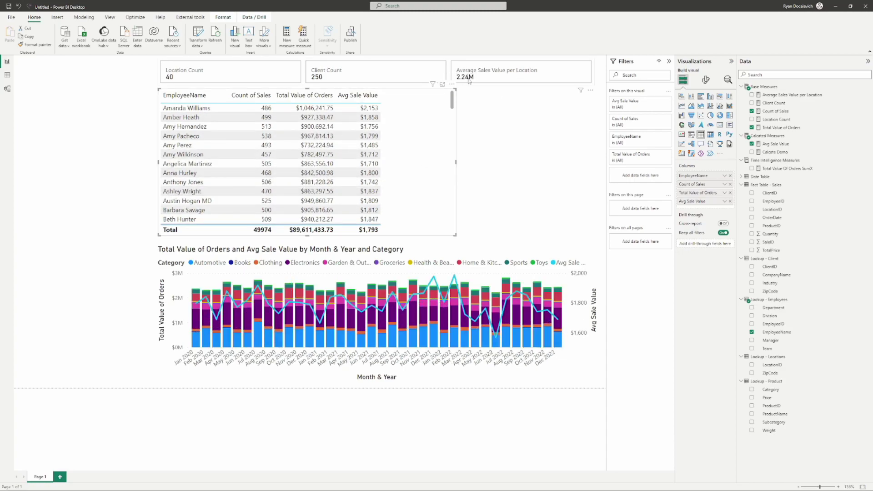
left_click(196, 144)
left_click(196, 144)
Step: Reopen the Average Sales Value per Location measure and review its AVERAGEX formula
left_click(789, 94)
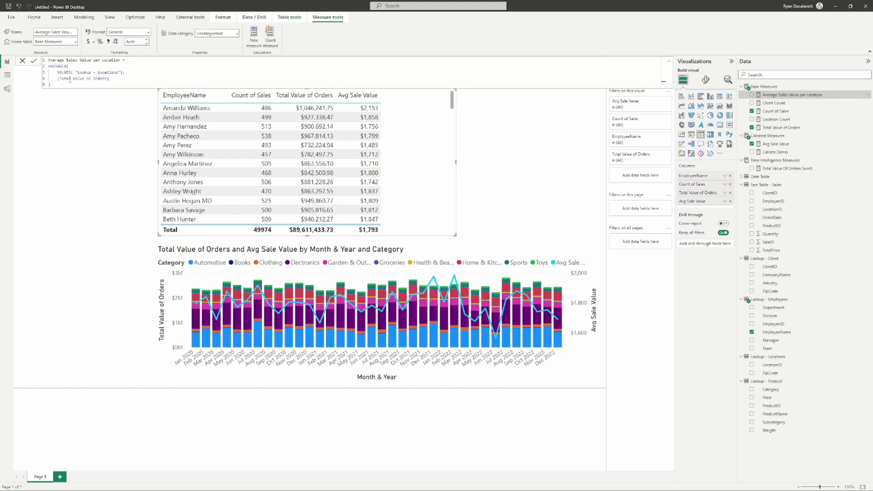
left_click(22, 61)
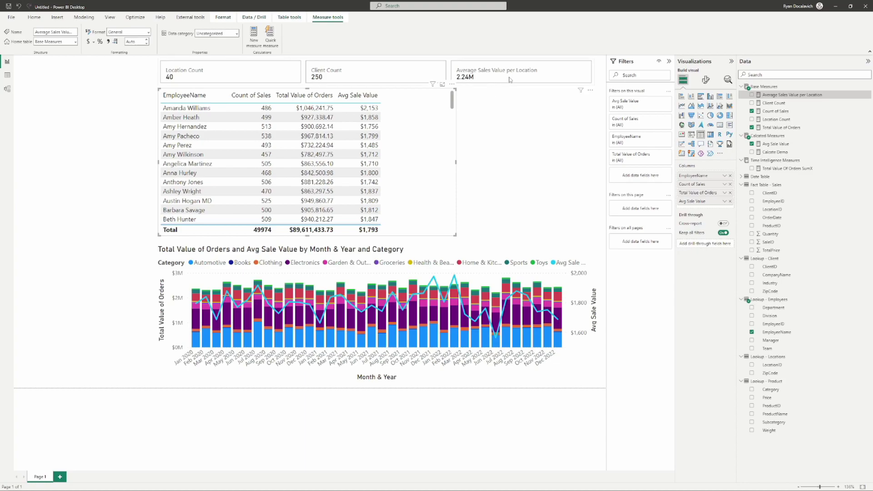
left_click(794, 95)
left_click(152, 75)
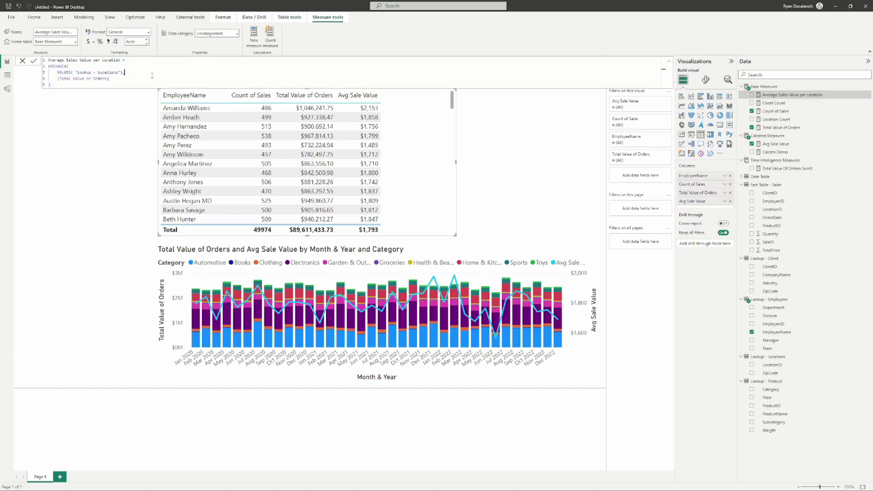
Step: Create a new measure in Base Measures named Average Weekly Sales Count, with a new line for its formula
left_click(254, 37)
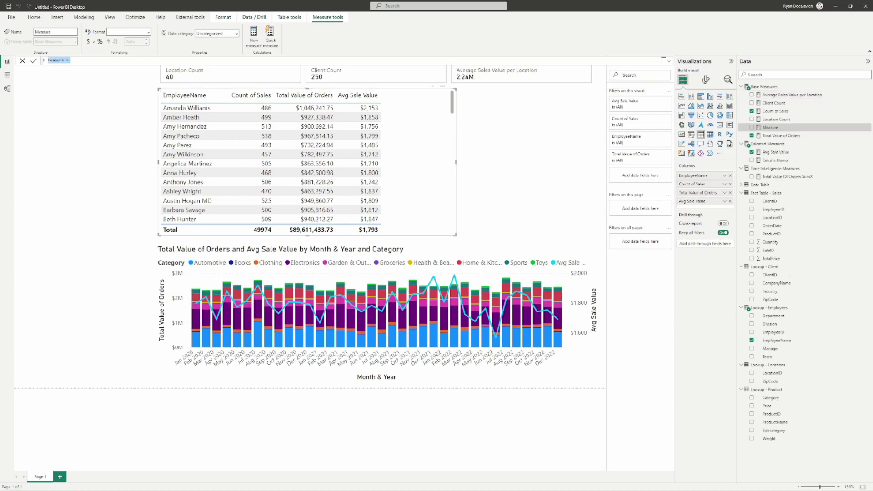
type("Average Sales Value per Location = AVERAGEX(     VALUES( 'Lookup - Locations'),     [Total Value of Orders] )")
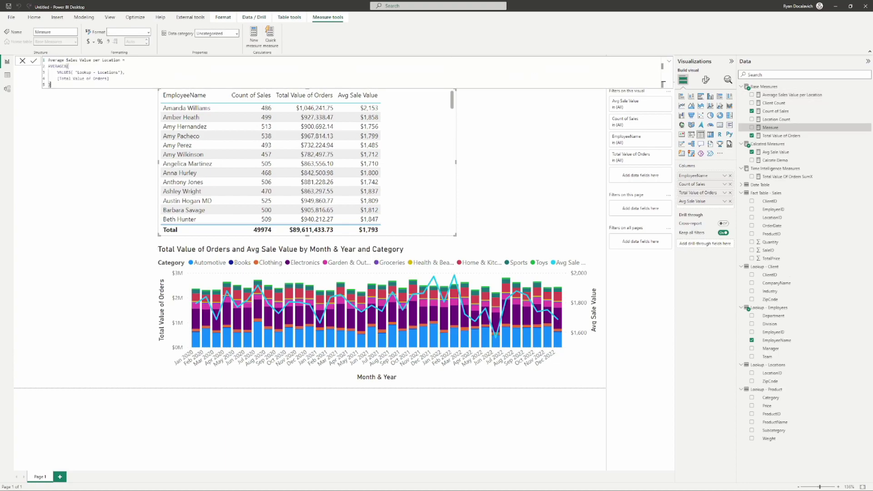
key("ctrl+z")
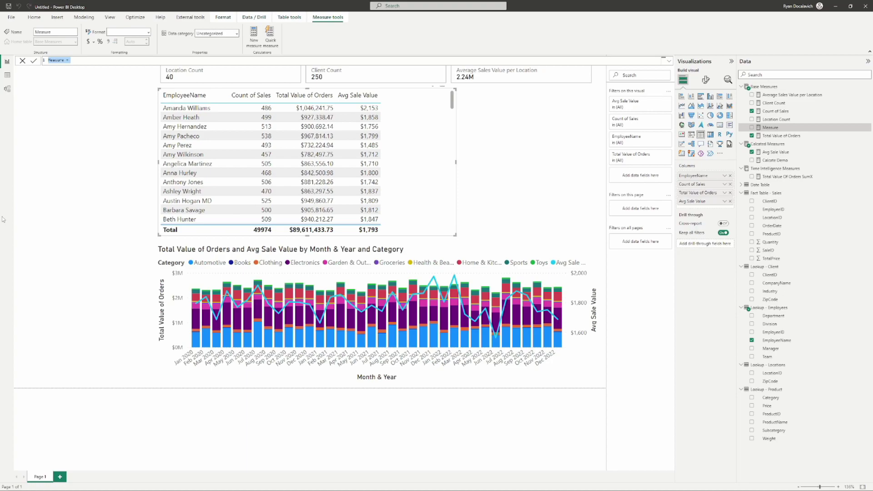
type("Average Weekly Sales Count =")
key("shift+Return")
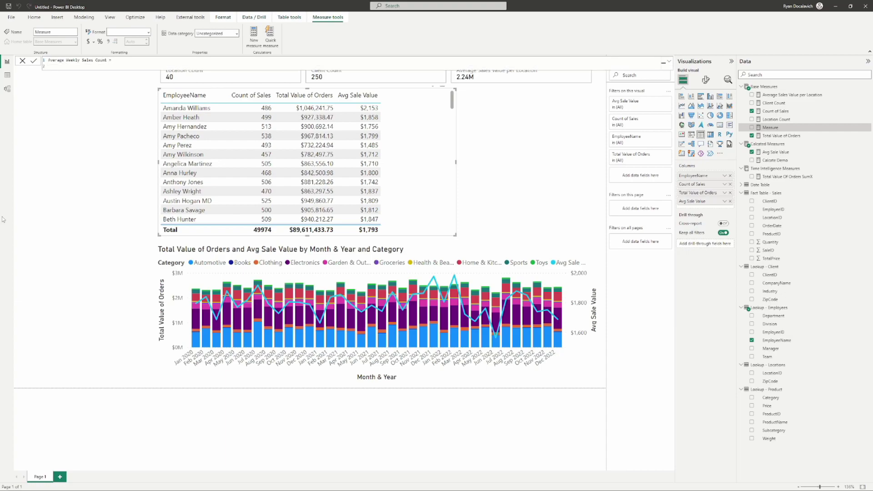
Step: Begin the Average Weekly Sales Count formula with AVERAGEX and a nested VALUES function as its table argument
type("averag")
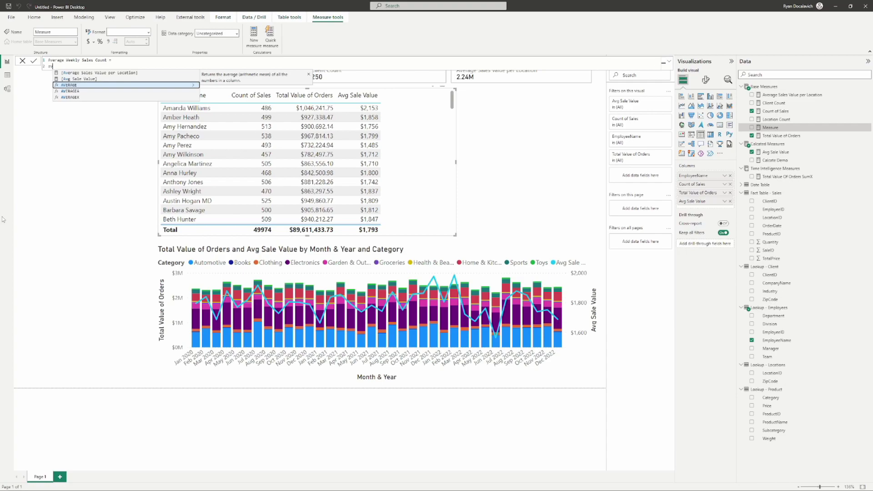
key("BackSpace")
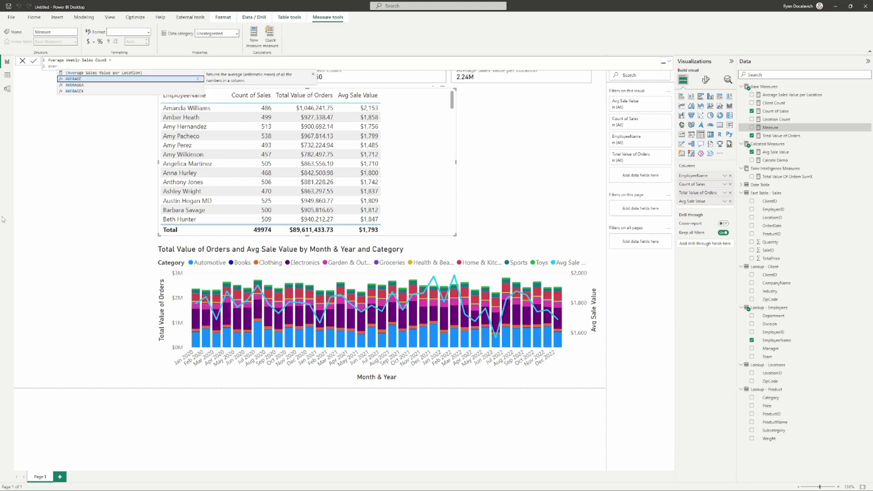
left_click(86, 91)
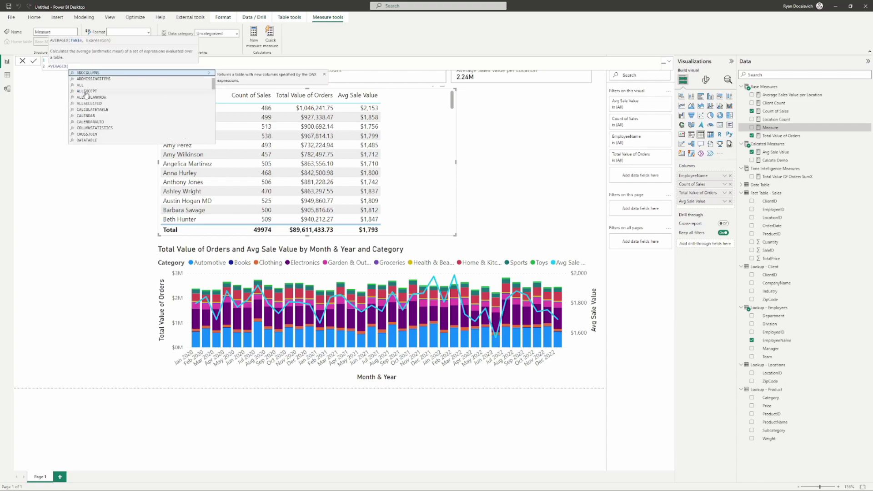
type("valu")
left_click(86, 92)
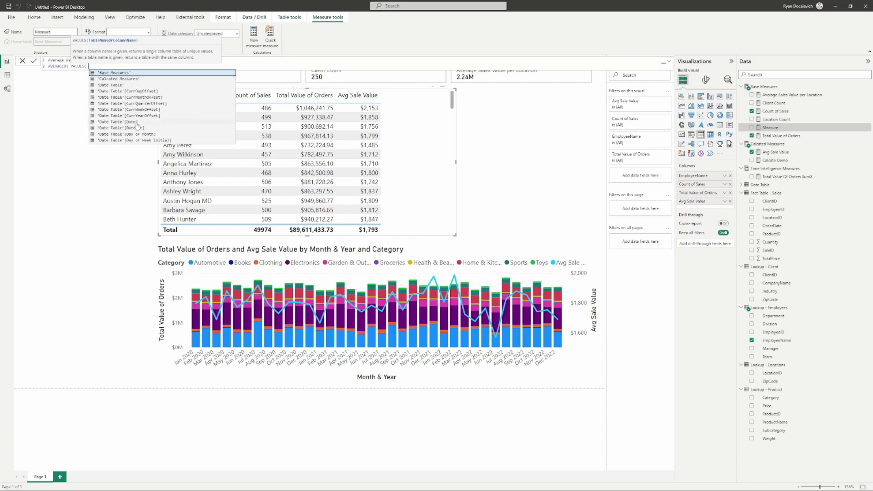
Step: Enter 'Date Table'[Week & Year] as the VALUES column and close the AVERAGEX table argument
left_click(121, 86)
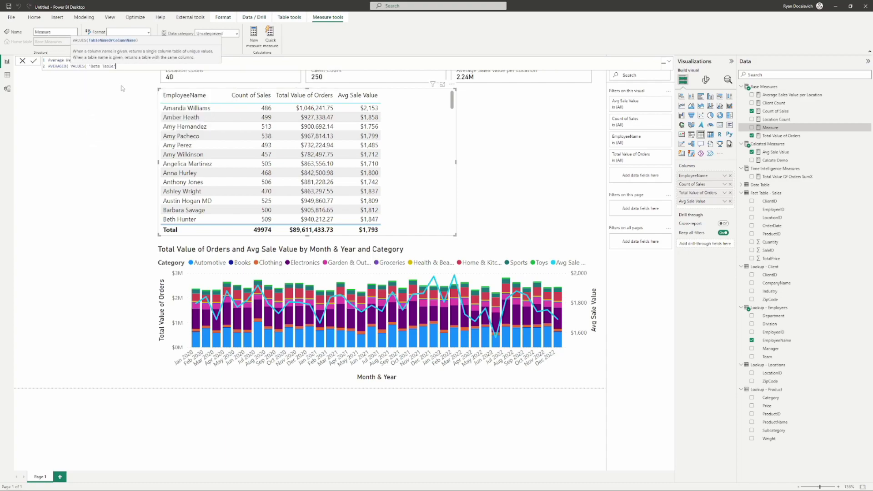
key("BackSpace")
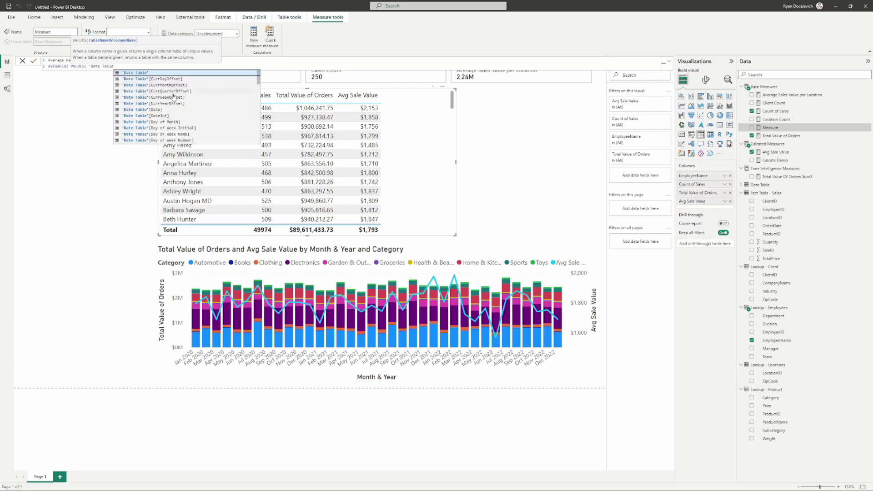
scroll(174, 104, "down", 4)
scroll(174, 106, "down", 4)
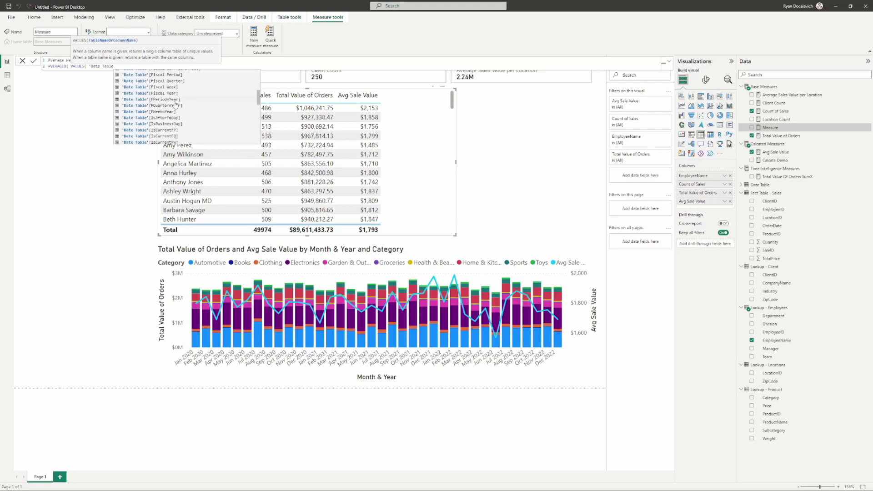
scroll(180, 119, "down", 5)
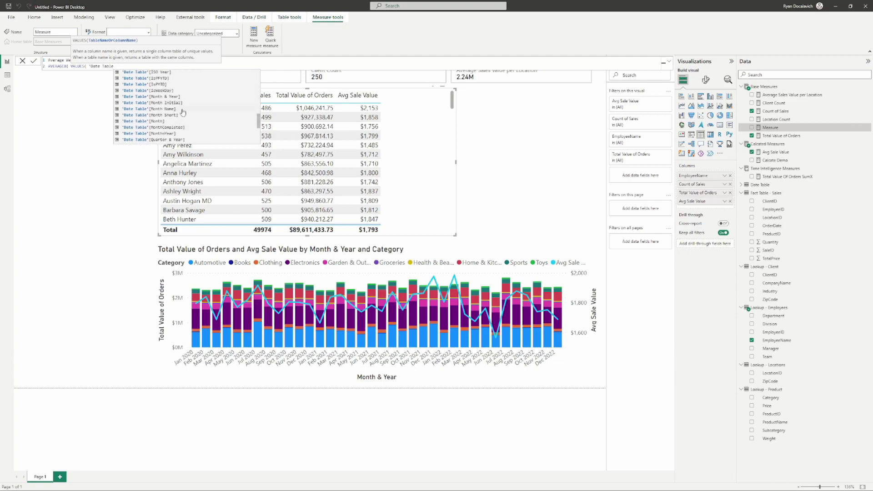
scroll(184, 112, "down", 4)
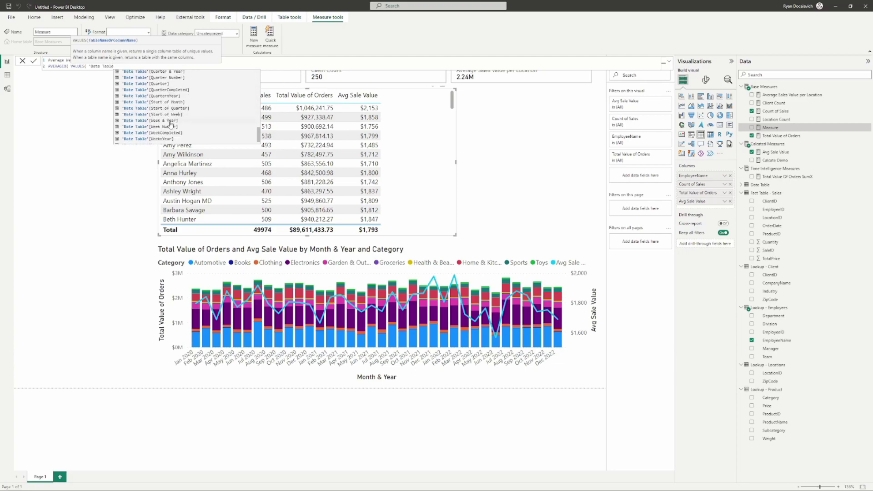
left_click(171, 121)
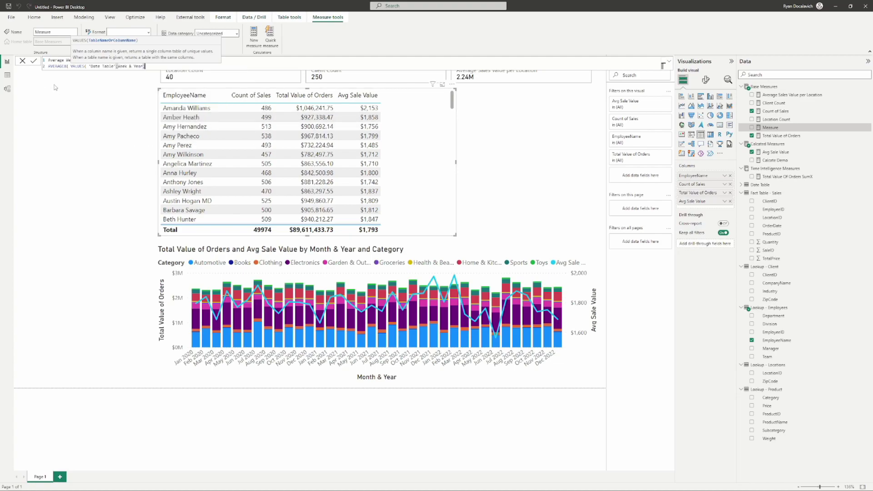
type("),")
Step: Add [Count of Sales] as the AVERAGEX expression on its own line, close the function and commit the measure
key("shift+Return")
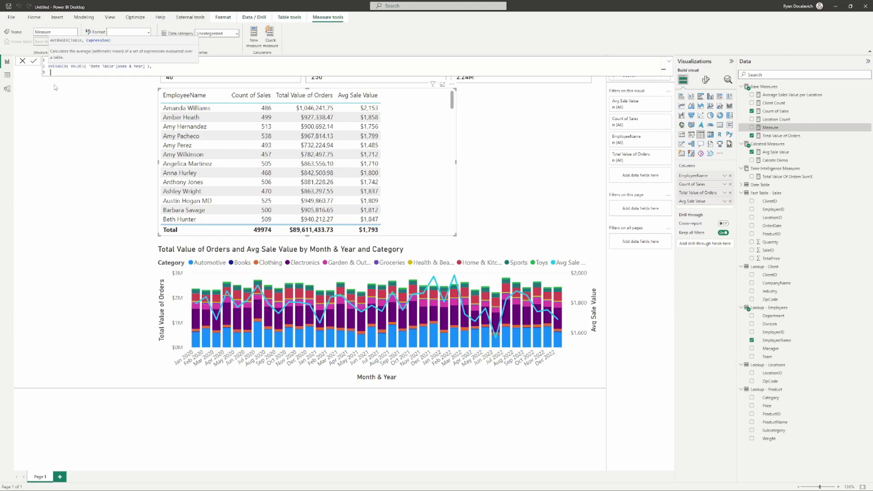
key("Tab")
type("count")
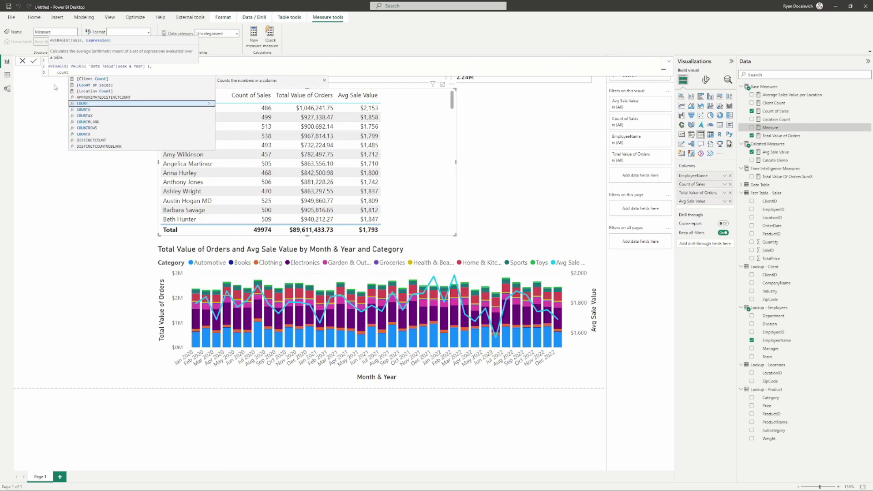
left_click(110, 86)
key("shift+Return")
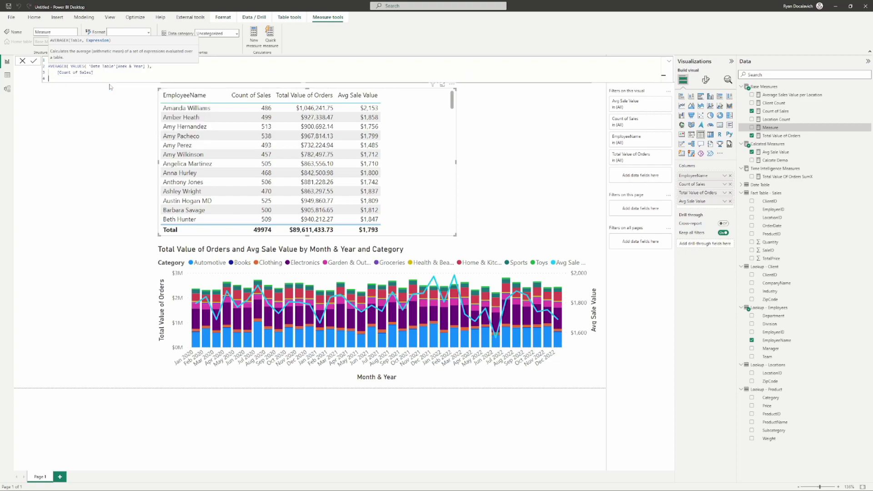
type(")")
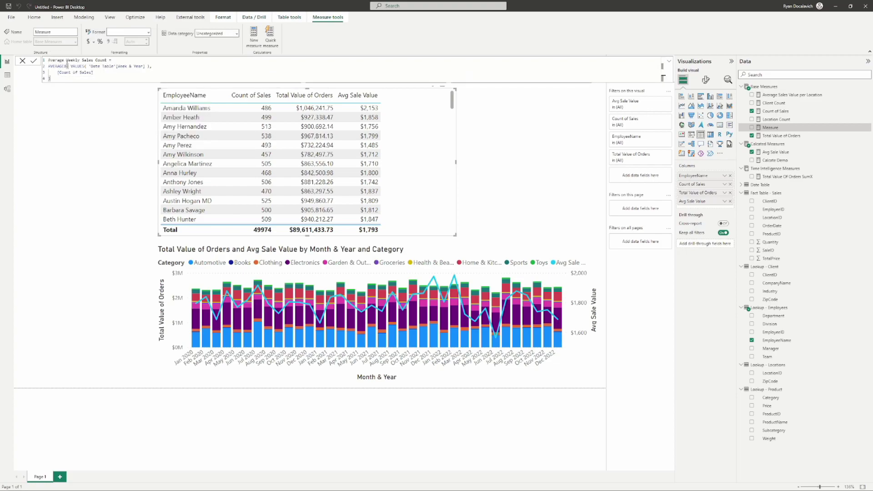
double_click(67, 66)
left_click(88, 67)
left_click_drag(89, 66, 56, 72)
left_click(112, 74)
key("Return")
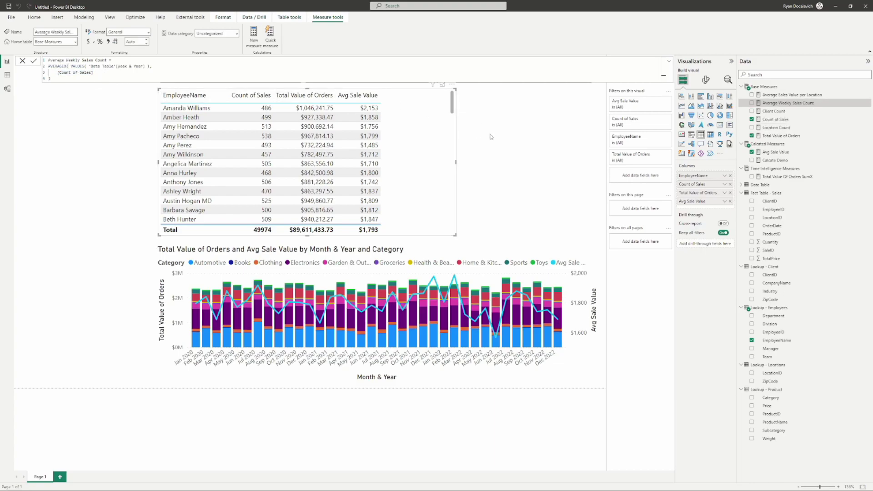
Step: Add the Average Weekly Sales Count measure to the card visual and check it by filtering to individual employees
left_click(538, 107)
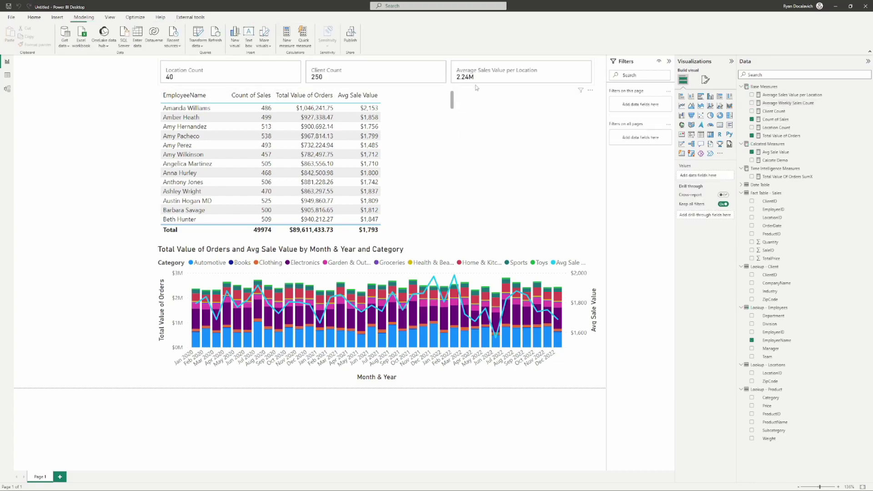
left_click(752, 103)
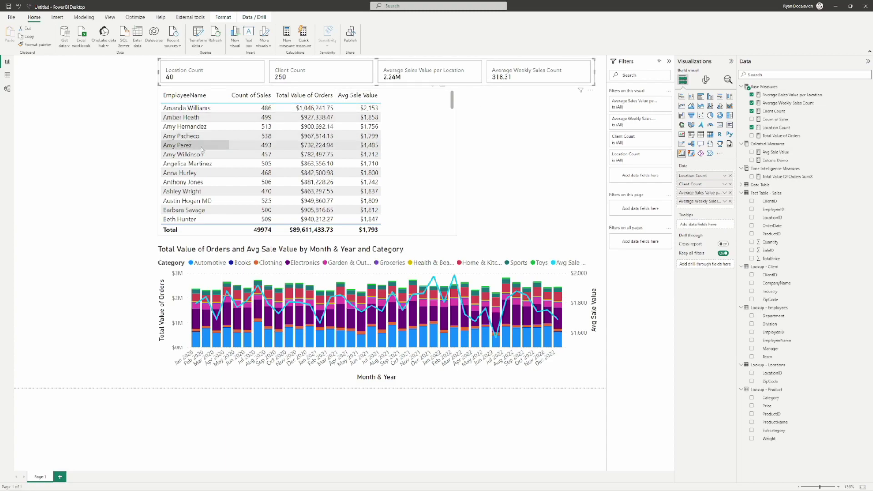
left_click(180, 145)
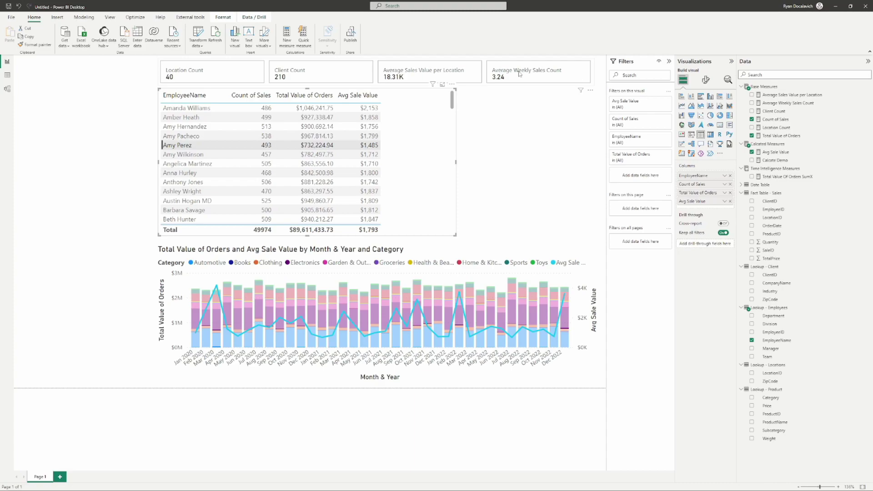
left_click(184, 174)
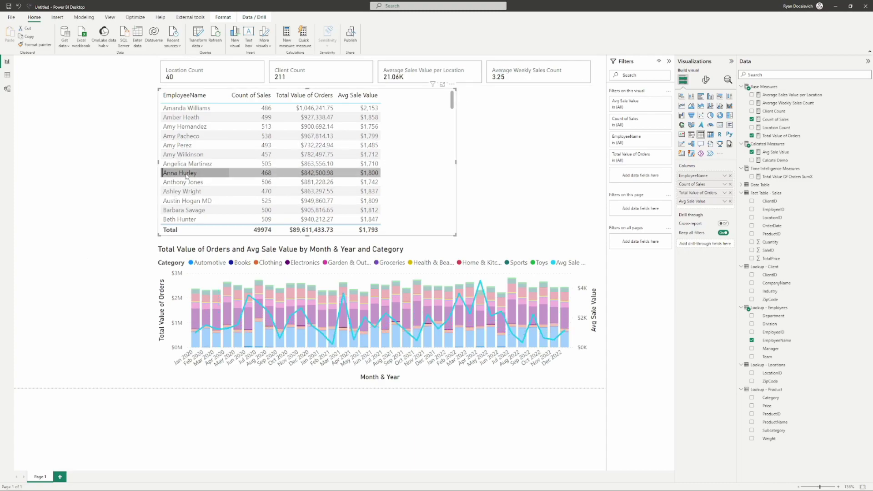
Step: Filter the report by several individual employees in the table to check the Average Weekly Sales Count card
left_click(182, 191)
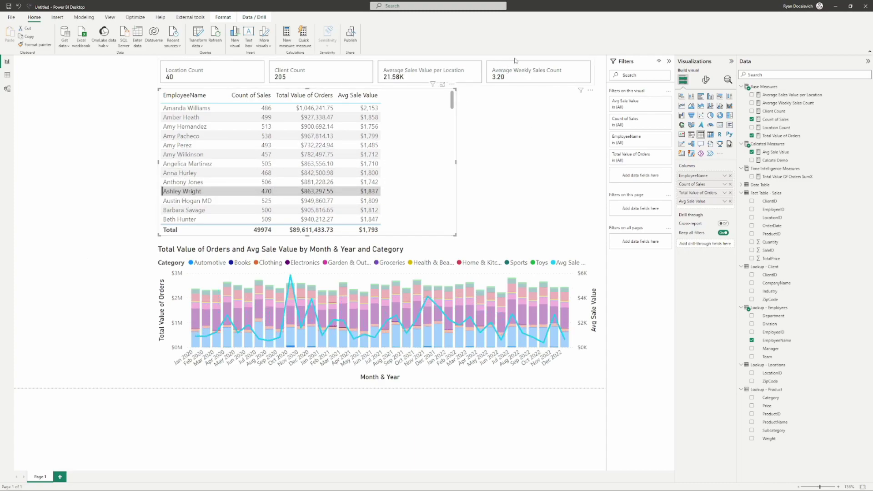
scroll(187, 214, "down", 3)
left_click(195, 156)
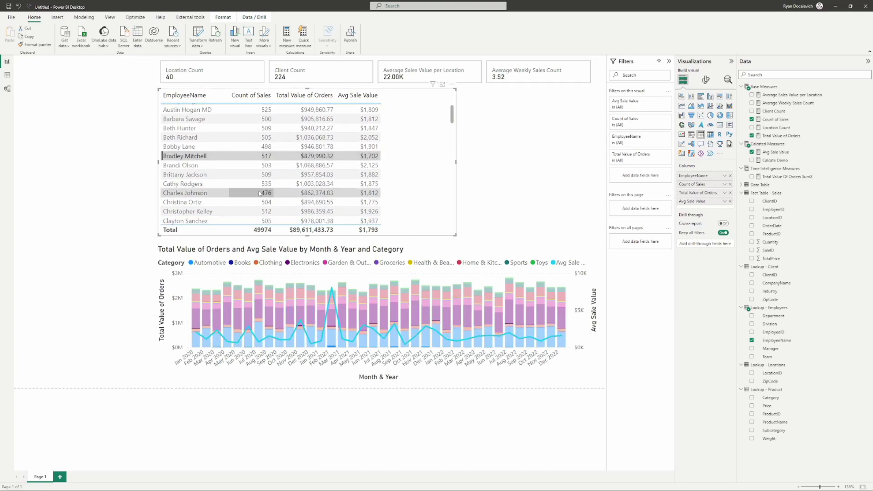
left_click(194, 203)
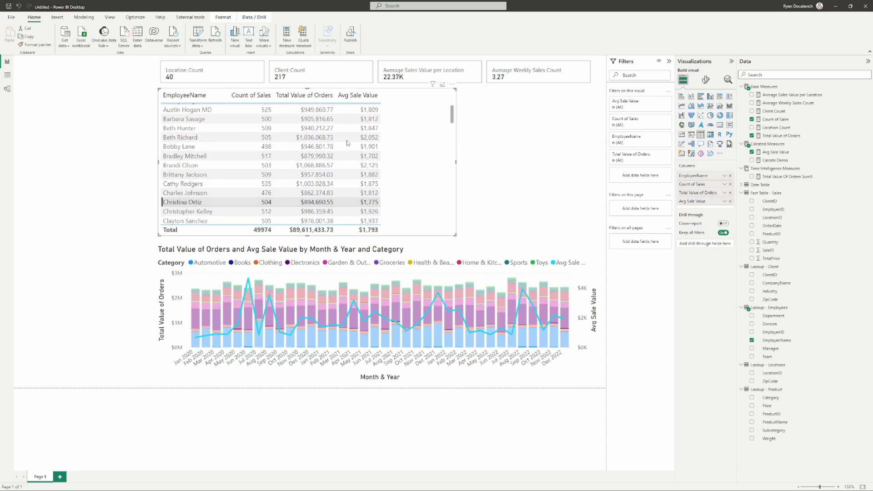
left_click(175, 148)
Step: Filter the report by Aug 2021, Apr 2022, Mar 2021 and Apr 2021 in the monthly chart to check the weekly sales average
left_click(381, 315)
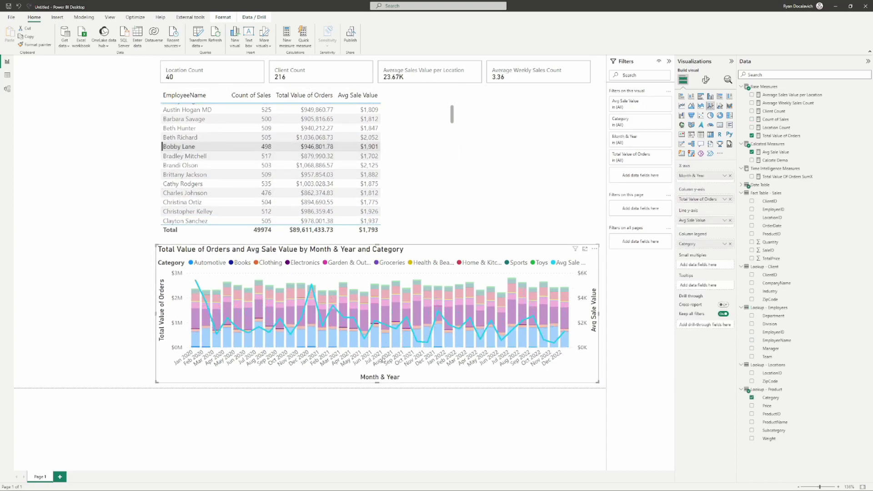
left_click(385, 360)
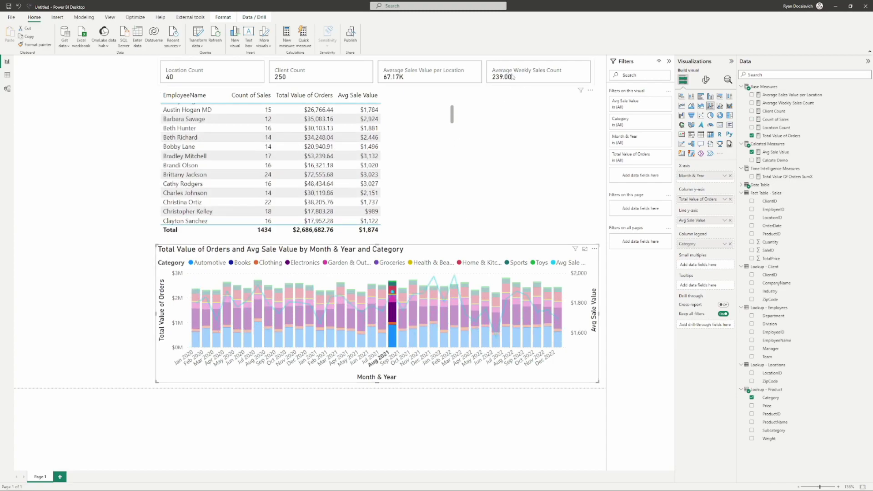
left_click(471, 345)
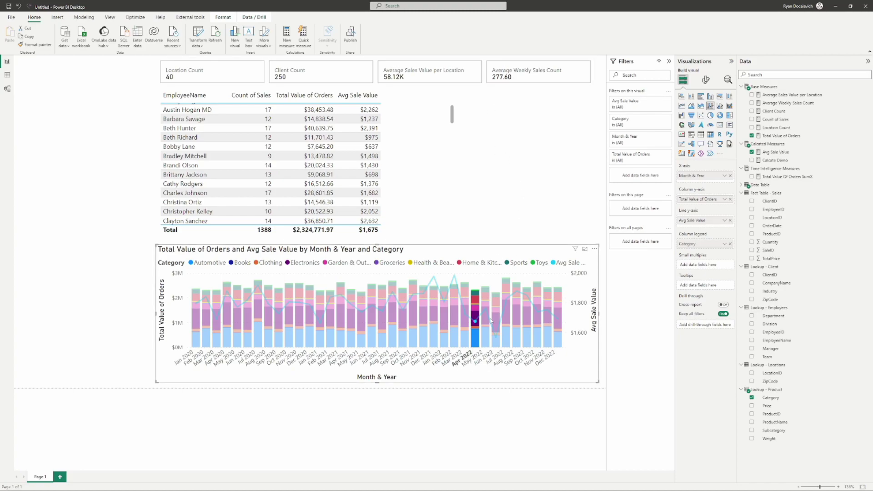
left_click(340, 344)
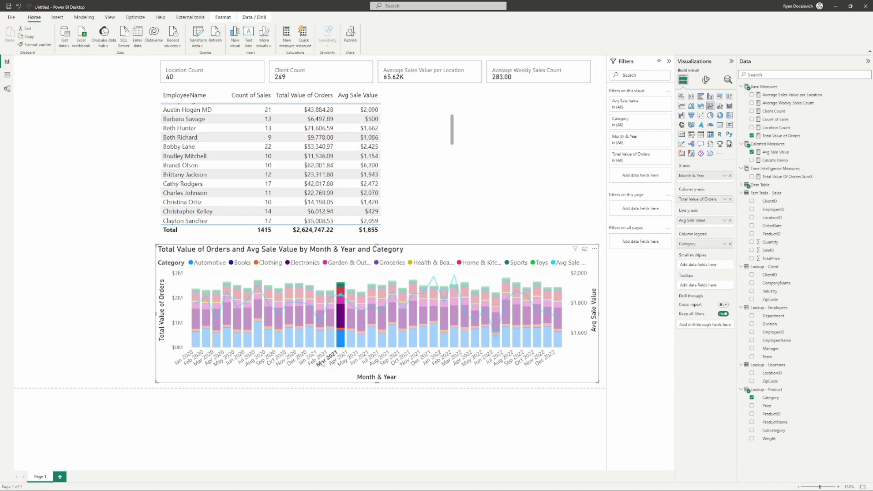
left_click(351, 337)
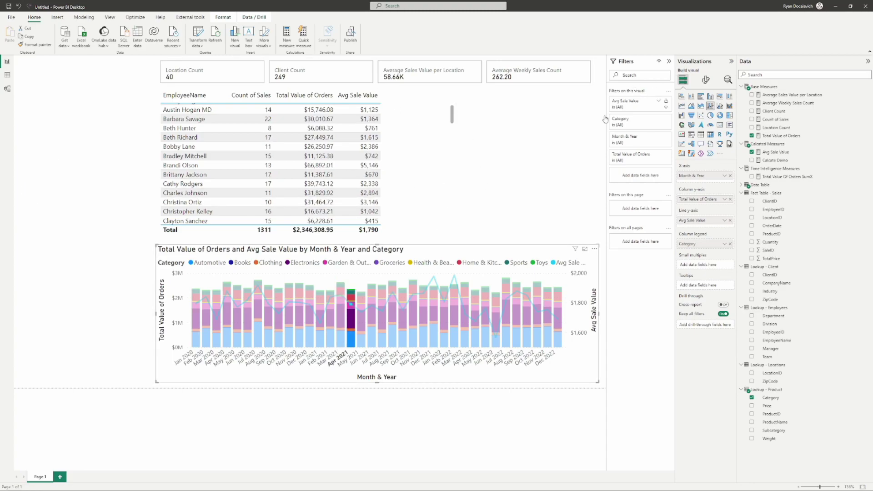
Step: Narrow the employee table visual so it ends just past the Avg Sale Value column
left_click(476, 107)
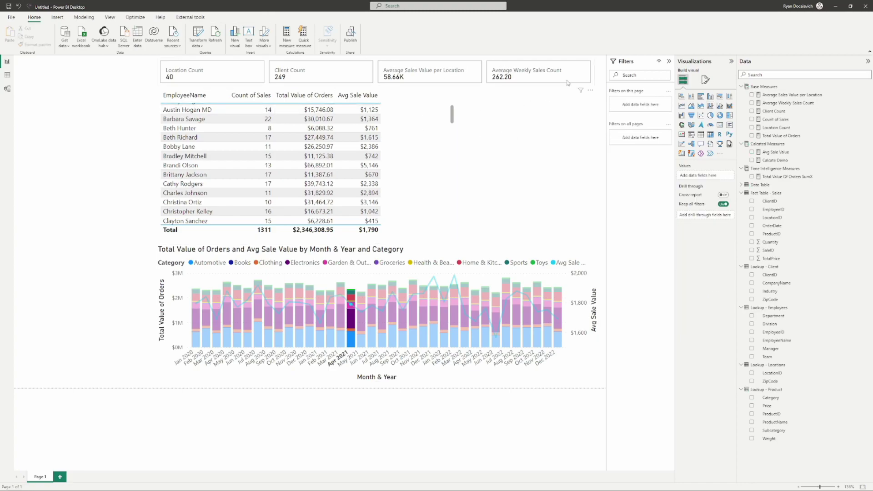
left_click(454, 164)
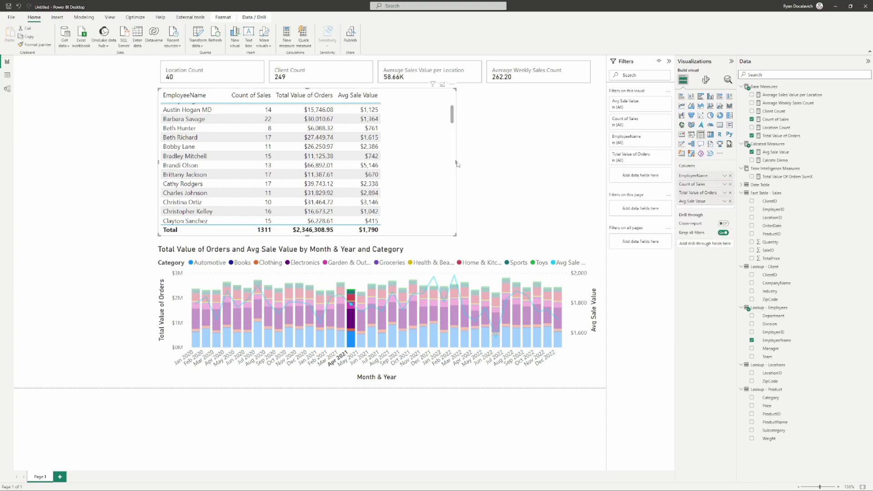
left_click_drag(456, 162, 392, 161)
Step: Add Count of Sales to the card visual right after Client Count and clear the month filter from the chart
left_click(537, 75)
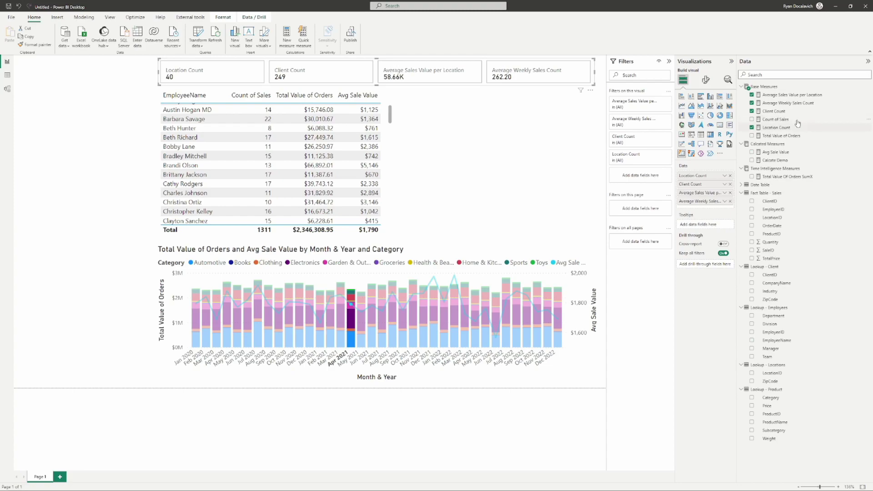
left_click_drag(782, 121, 701, 190)
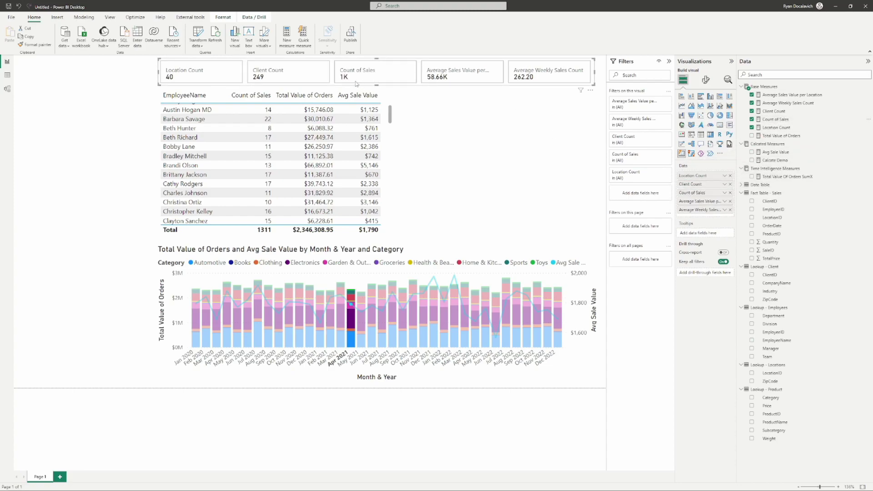
left_click(340, 357)
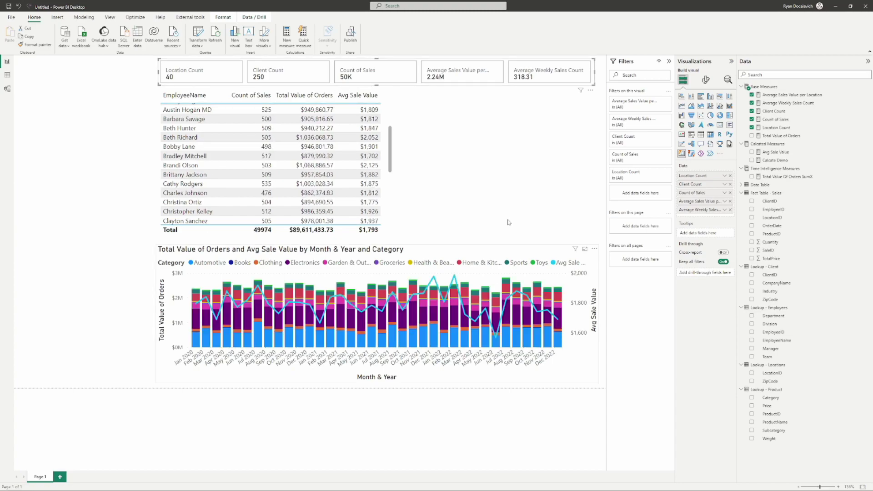
Step: Set the display units of the card visual's callout values to None for all series
left_click(705, 79)
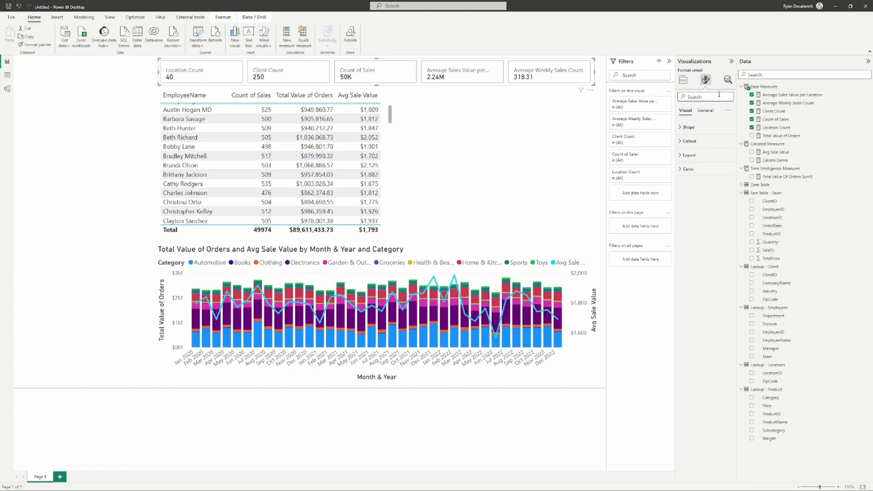
left_click(692, 140)
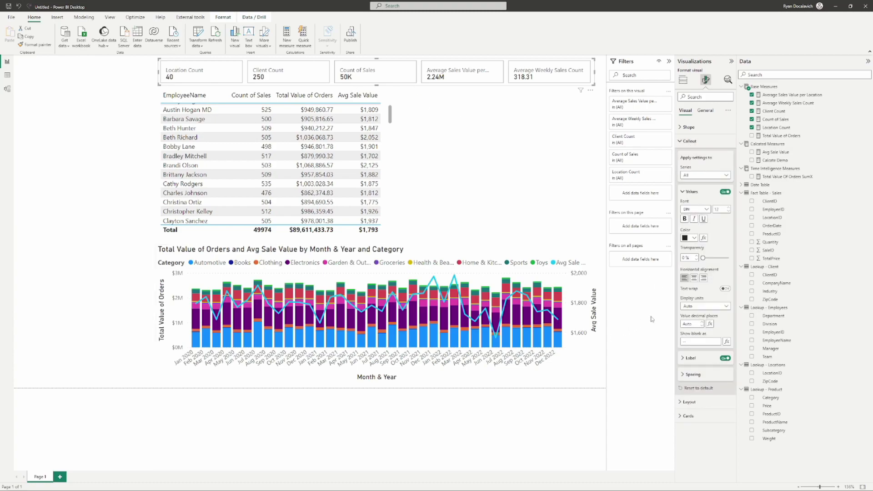
left_click(711, 306)
left_click(693, 323)
Step: Format the Count of Sales measure with a thousands separator
left_click(773, 112)
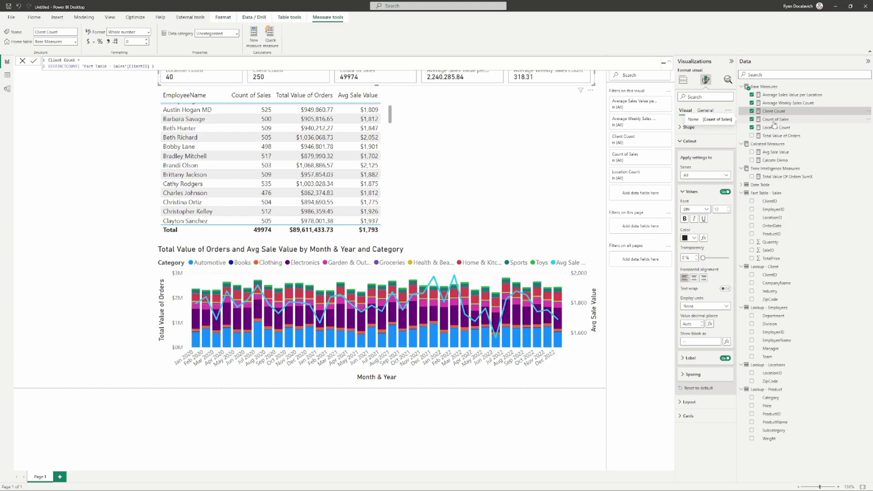
left_click(774, 121)
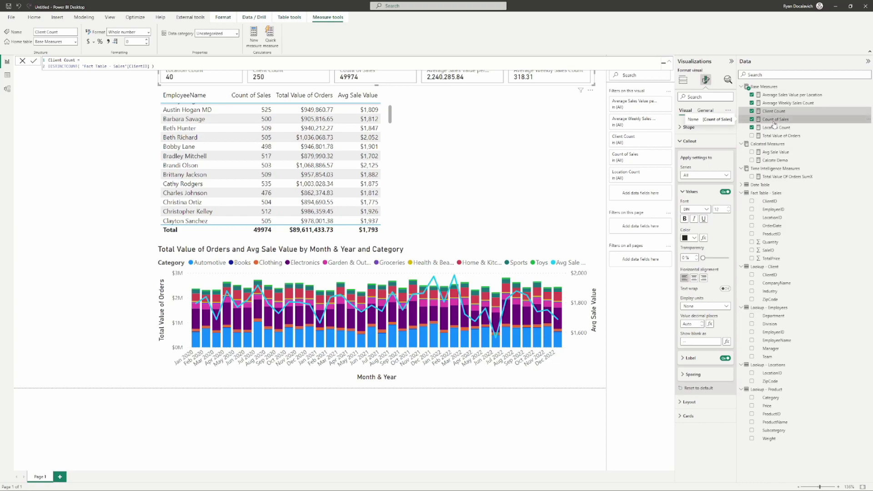
left_click(110, 41)
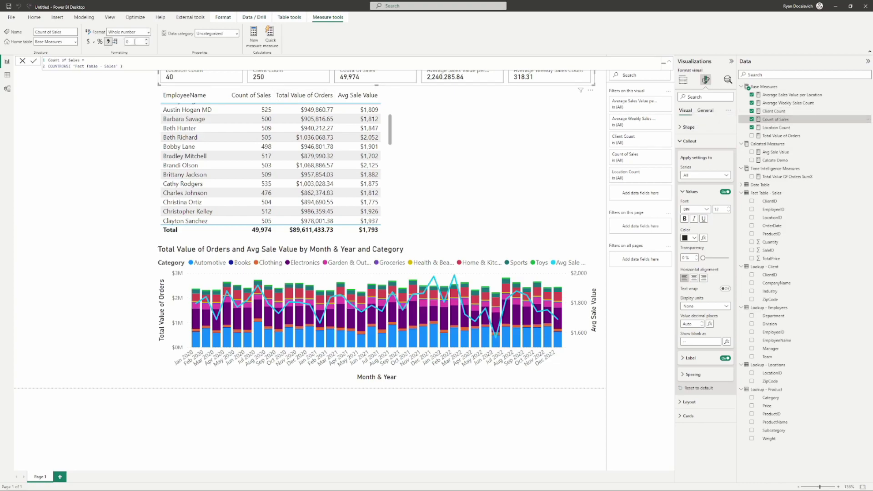
left_click(31, 149)
left_click(455, 81)
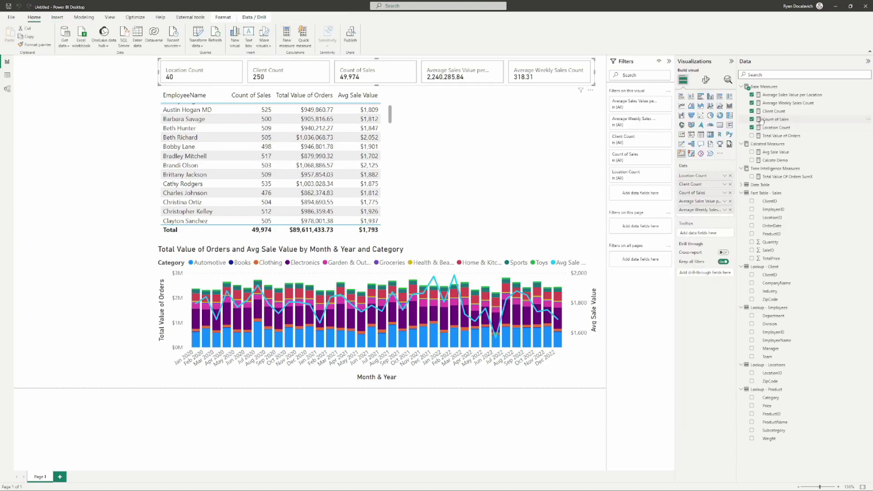
Step: Format the Average Sales Value per Location measure as currency with 0 decimal places
left_click(791, 95)
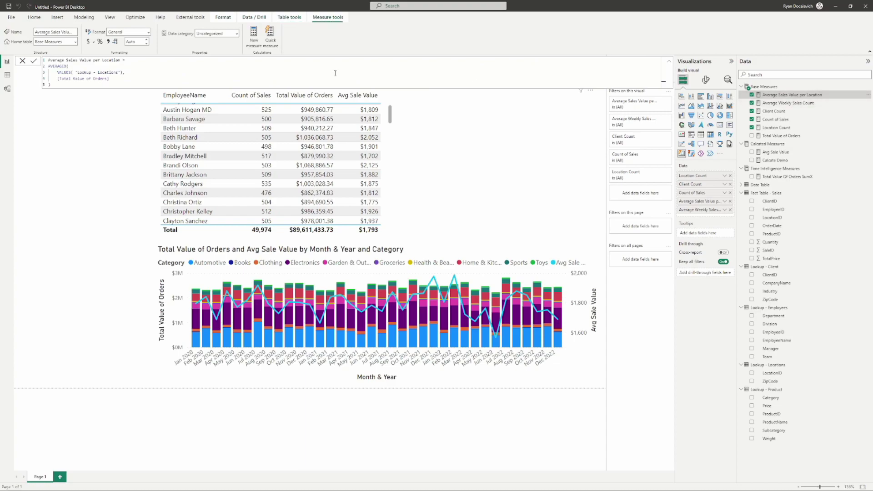
left_click(87, 42)
left_click(138, 43)
type("0")
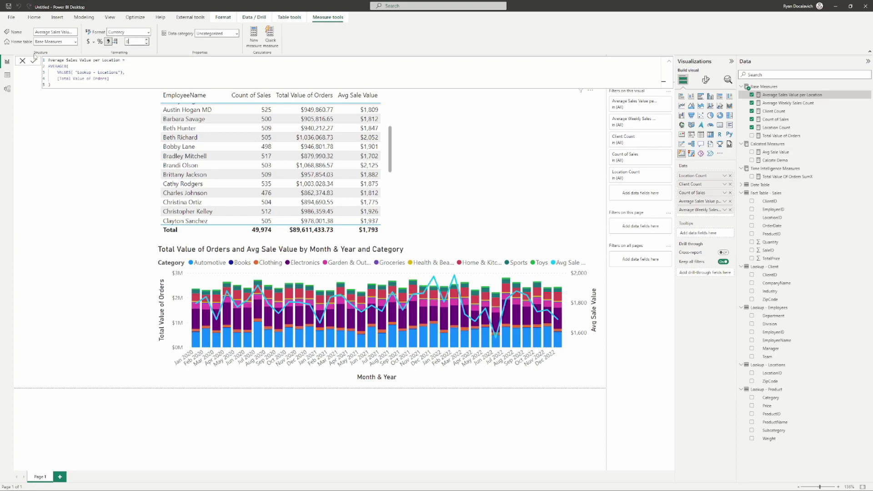
left_click(22, 61)
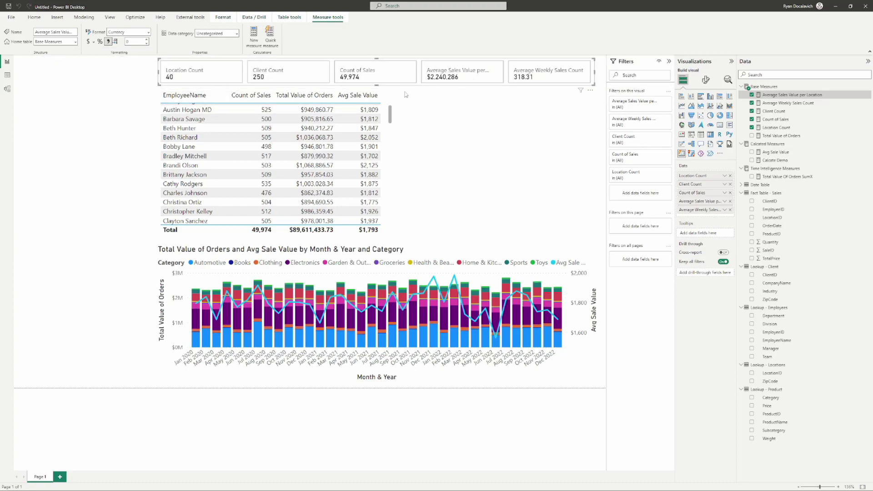
Step: Insert a donut chart and resize it to fill the empty space beside the employee table, above the monthly chart
left_click(119, 115)
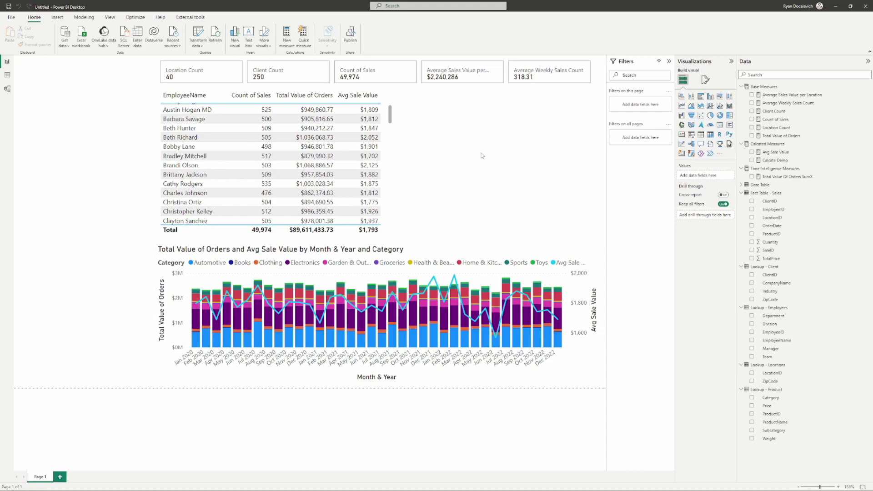
left_click(719, 115)
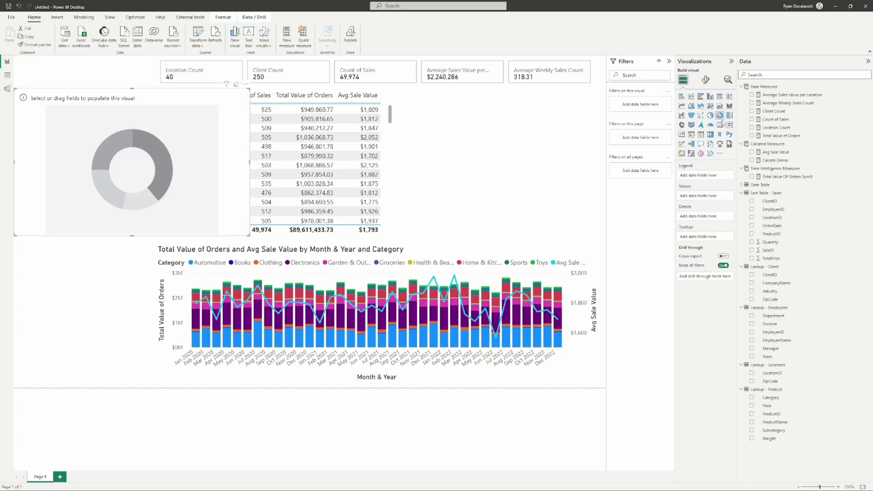
left_click_drag(113, 113, 470, 109)
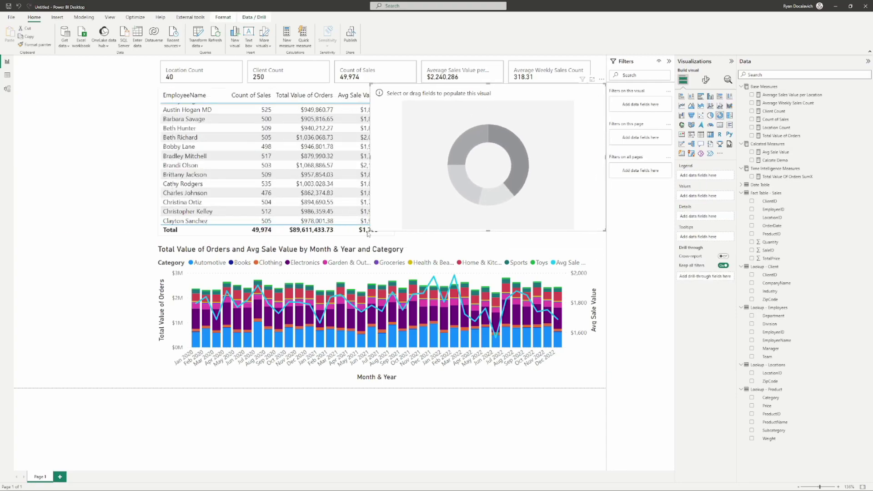
left_click_drag(373, 229, 415, 236)
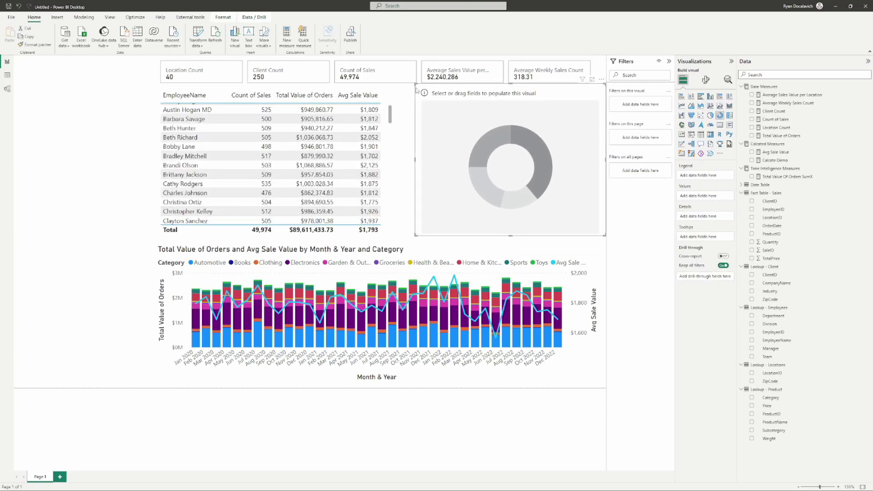
left_click_drag(416, 85, 415, 89)
left_click_drag(490, 128, 483, 129)
Step: Set the donut chart's legend to Category and Subcategory and its values to Total Value of Orders
left_click_drag(778, 399, 683, 176)
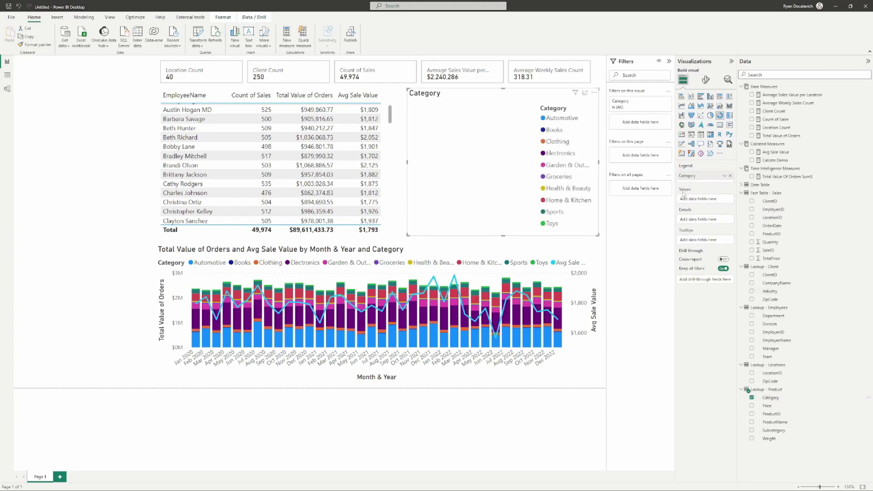
left_click_drag(791, 436, 696, 177)
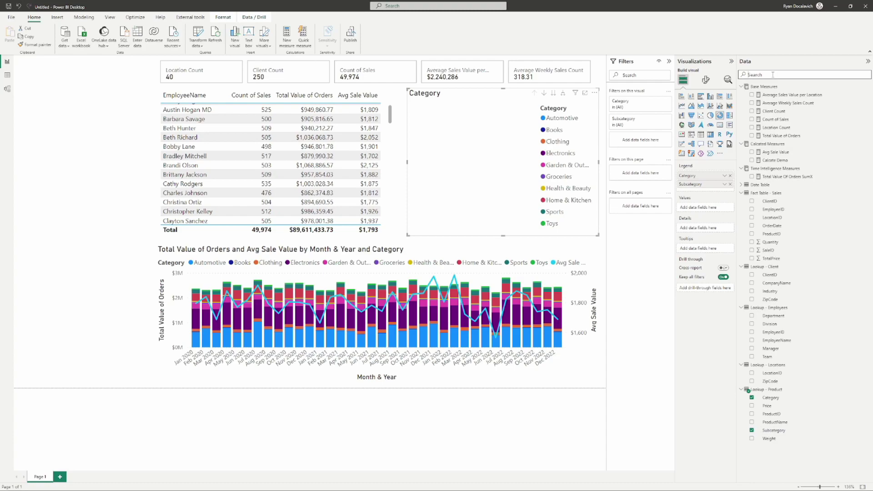
left_click_drag(775, 136, 701, 210)
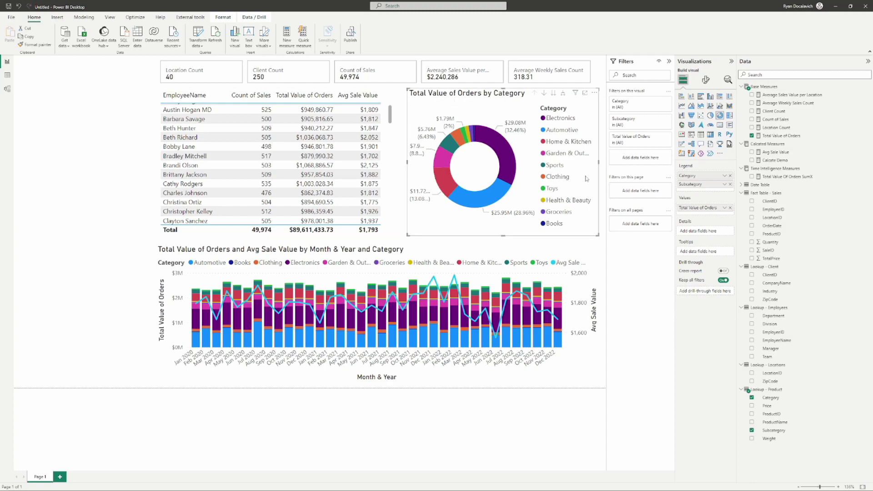
Step: Cross-filter the report by Electronics, Automotive, Home & Kitchen and the garden category in the donut chart, and clear the selection
left_click(506, 149)
left_click(507, 148)
left_click(506, 148)
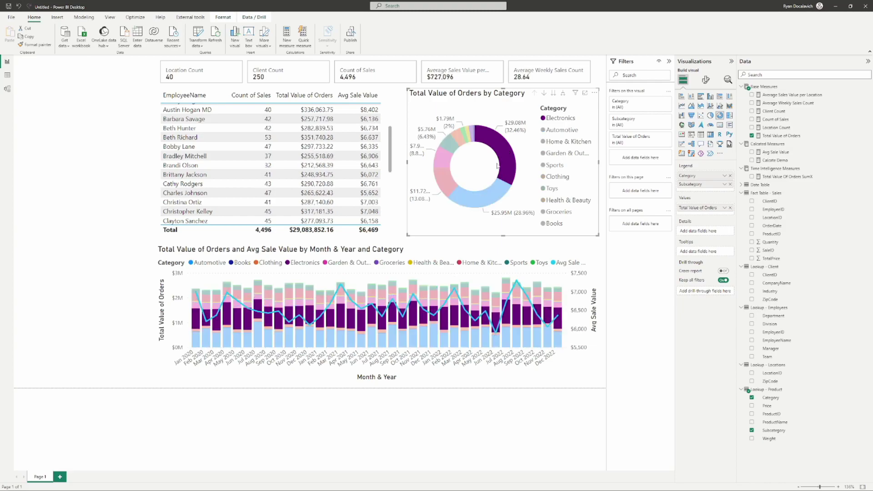
left_click(499, 172)
left_click(478, 203)
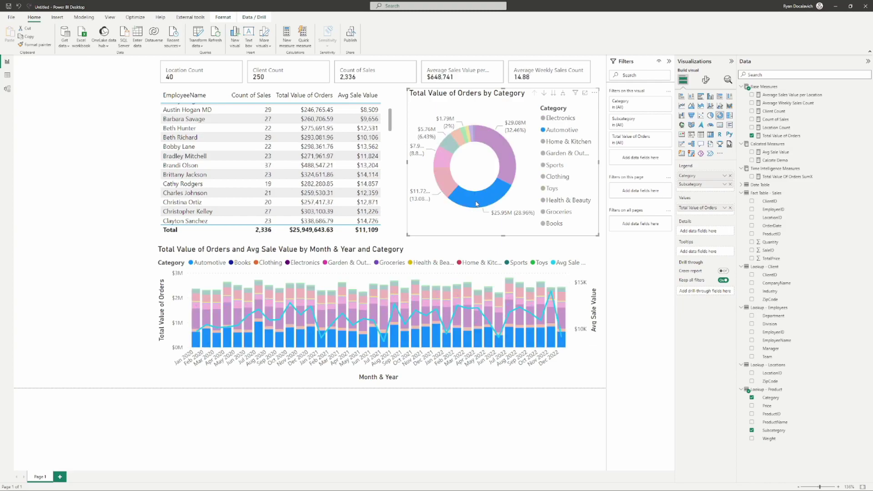
left_click(477, 203)
left_click(544, 130)
left_click(465, 194)
left_click(445, 182)
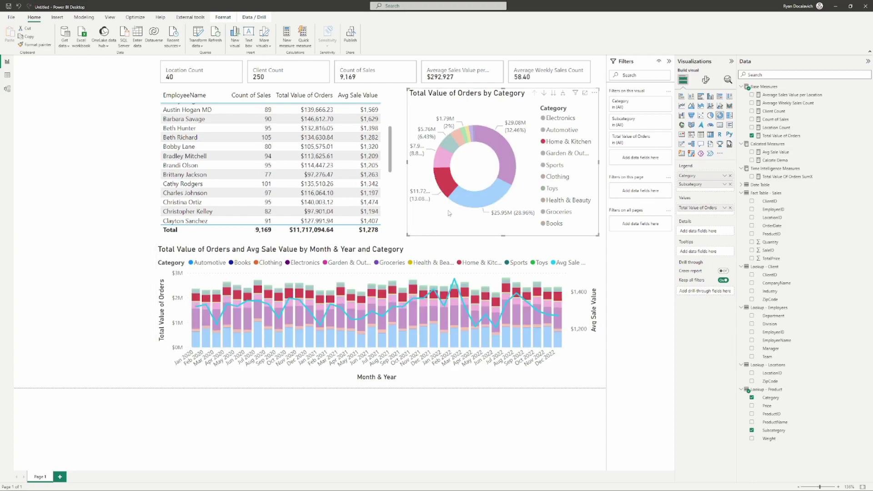
left_click(436, 182)
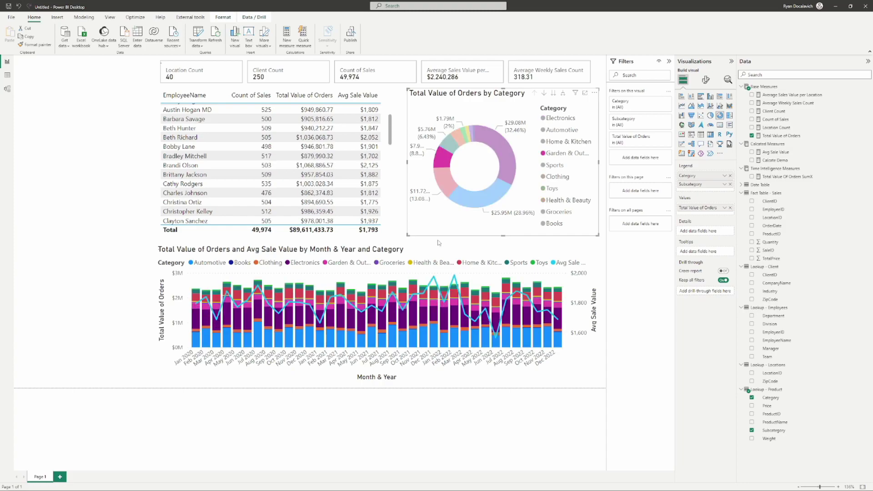
left_click(494, 148)
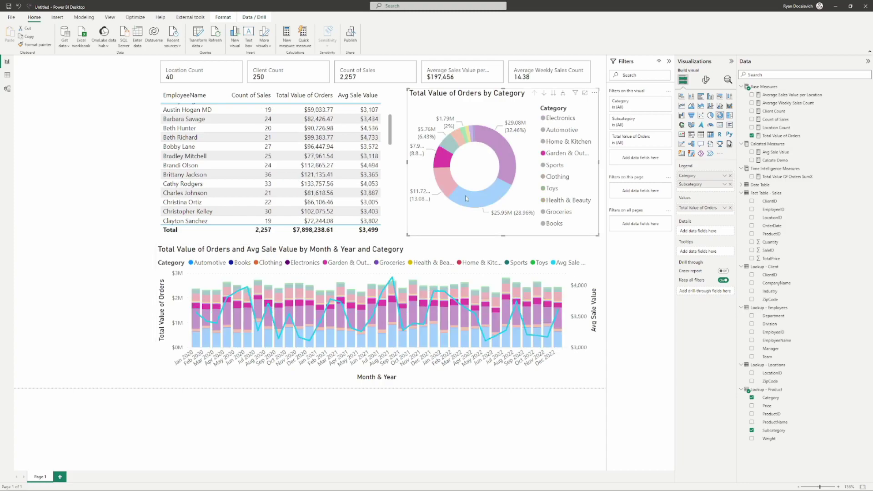
left_click(497, 146)
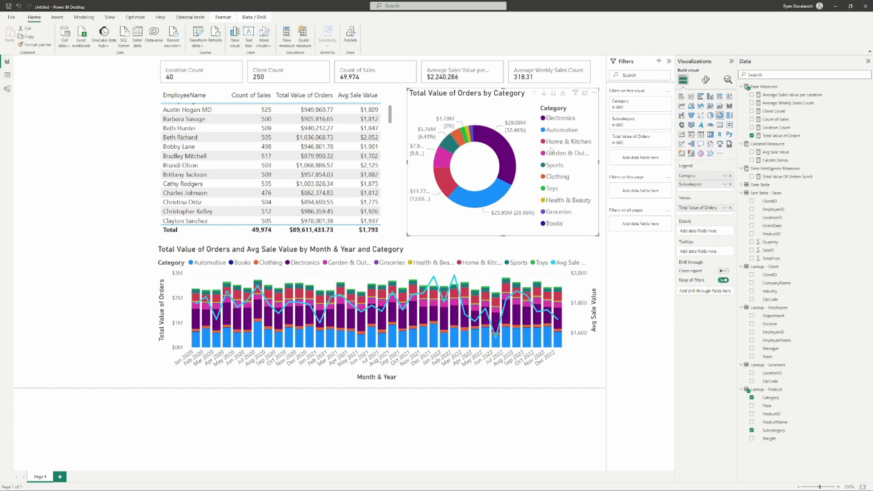
Step: Cross-filter the report by Electronics in the donut chart and clear the selection
left_click(500, 145)
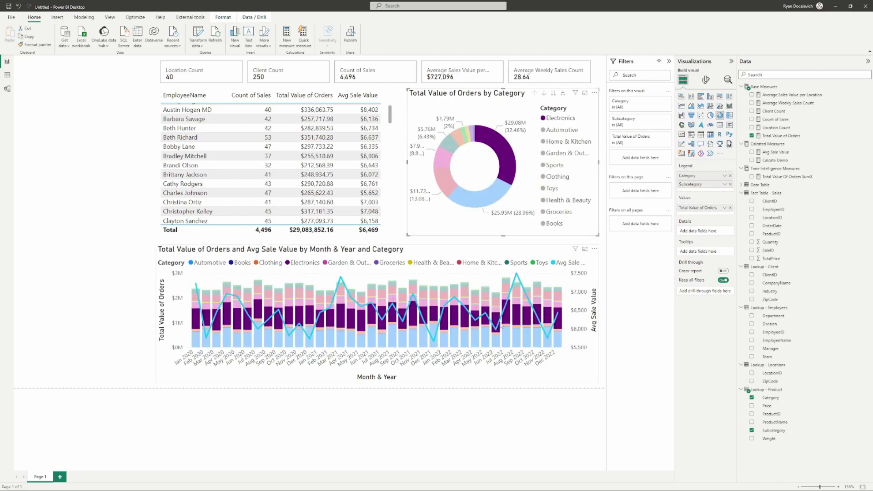
left_click(503, 144)
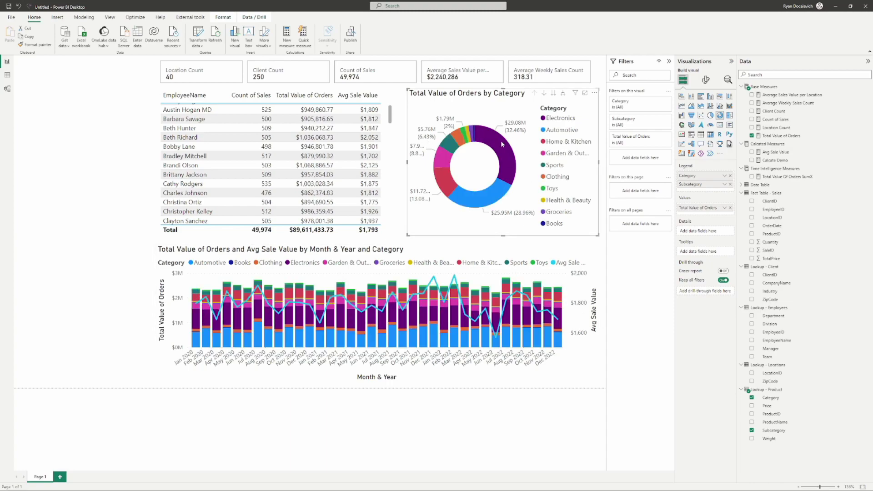
left_click(502, 145)
left_click(502, 145)
Step: Turn on drill-down for the donut chart, drill into the Electronics subcategories and return to the category level
left_click(544, 93)
left_click(501, 146)
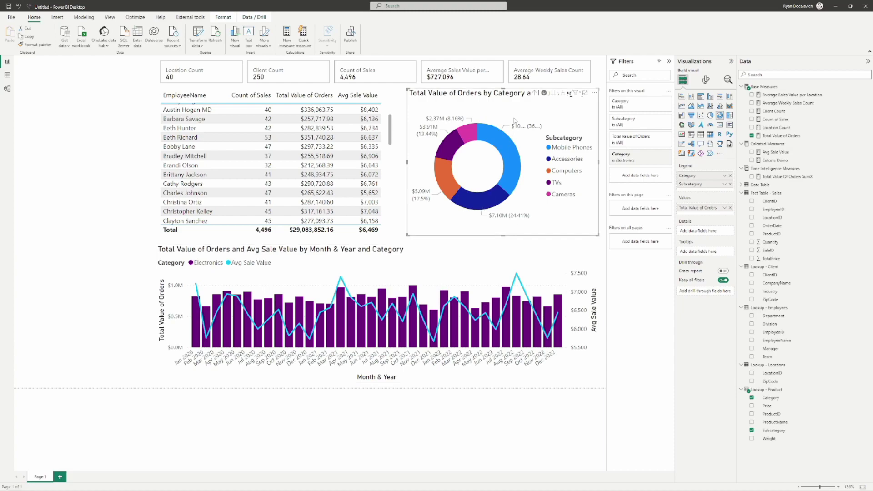
left_click(535, 94)
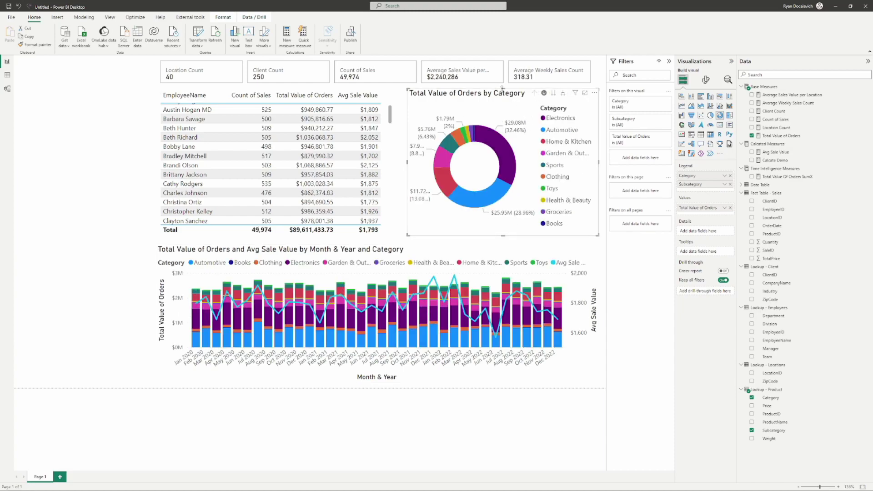
left_click(148, 152)
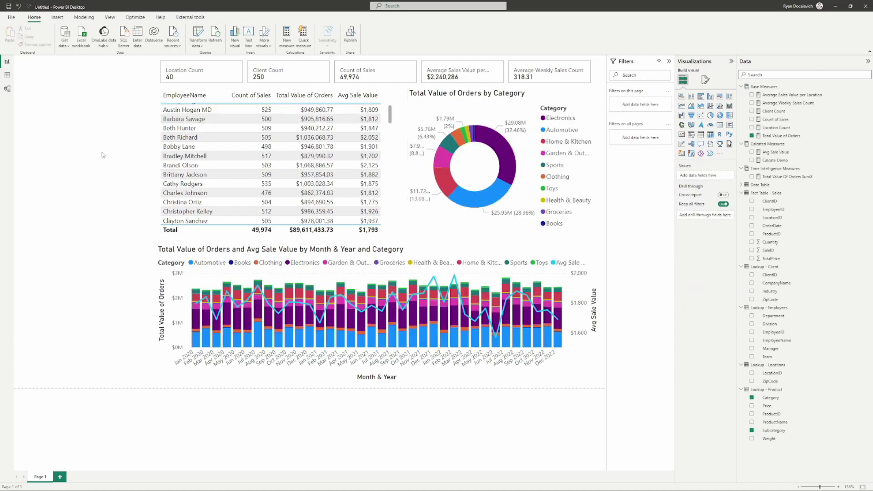
left_click(448, 106)
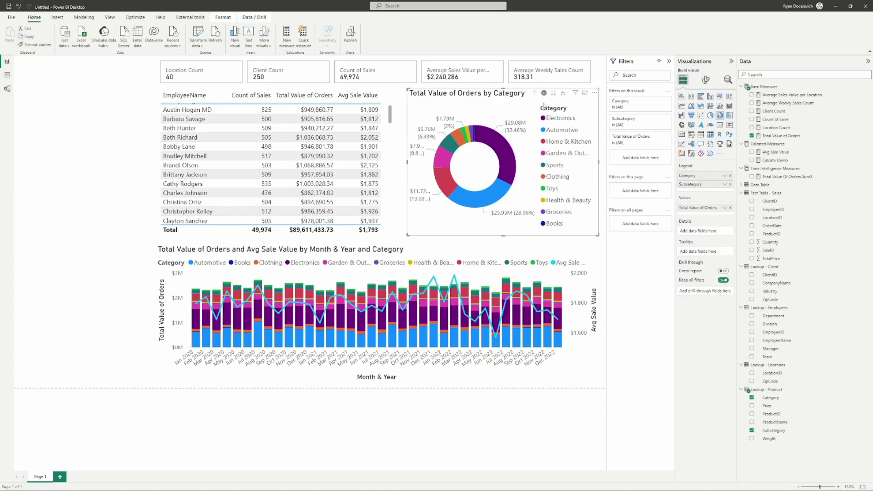
left_click(51, 222)
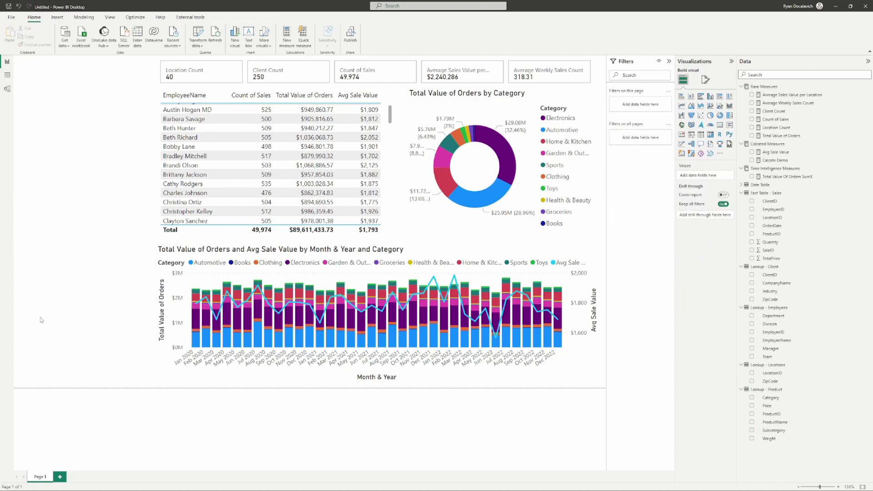
Step: Insert a stacked bar chart and resize it to fill the empty column beside the employee table and monthly chart
left_click(691, 97)
left_click(682, 96)
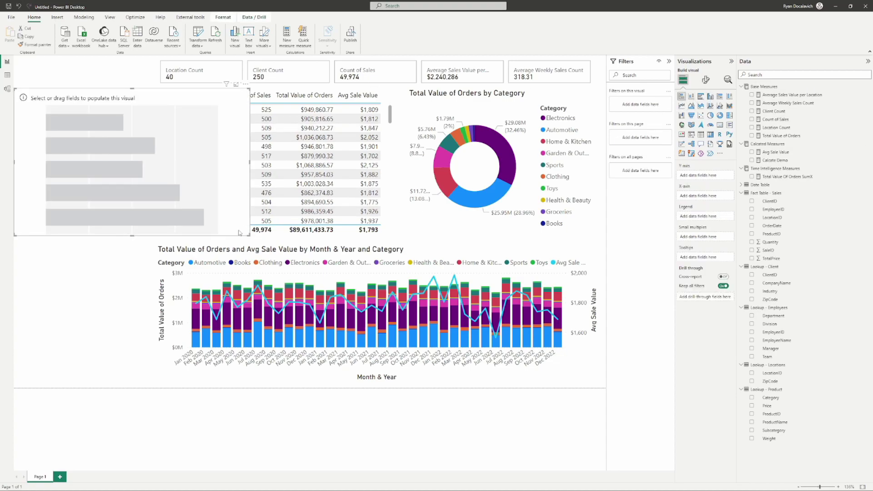
left_click_drag(249, 235, 156, 382)
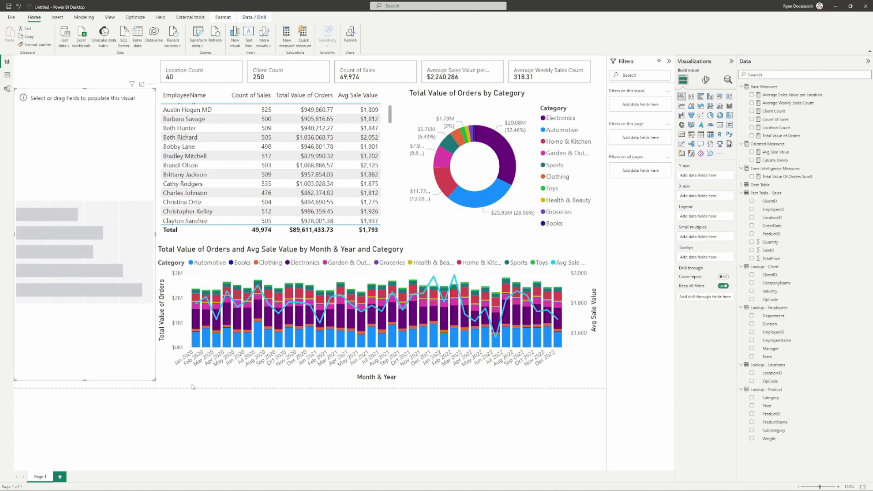
left_click_drag(157, 382, 151, 383)
left_click_drag(15, 382, 17, 382)
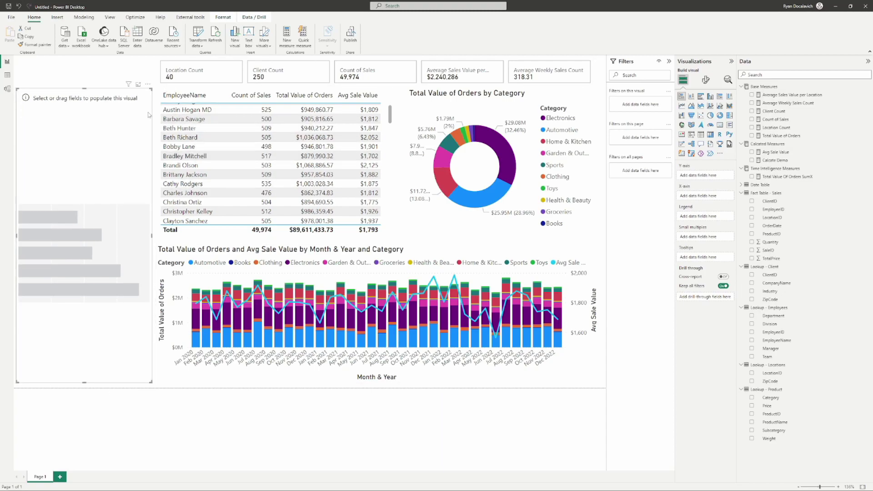
Step: Even out the gap between the blank bar chart and the monthly chart, and lower the bar chart's upper edge
left_click(155, 327)
left_click_drag(156, 314, 158, 314)
left_click(123, 131)
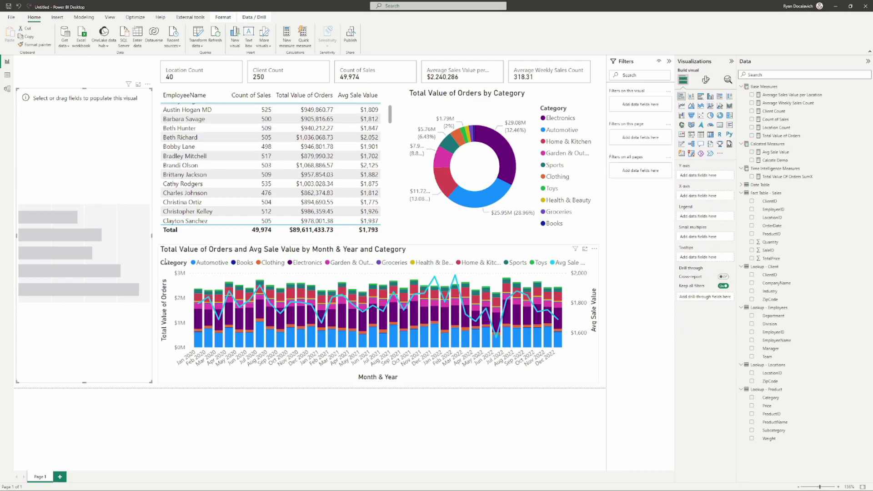
left_click_drag(152, 237, 155, 236)
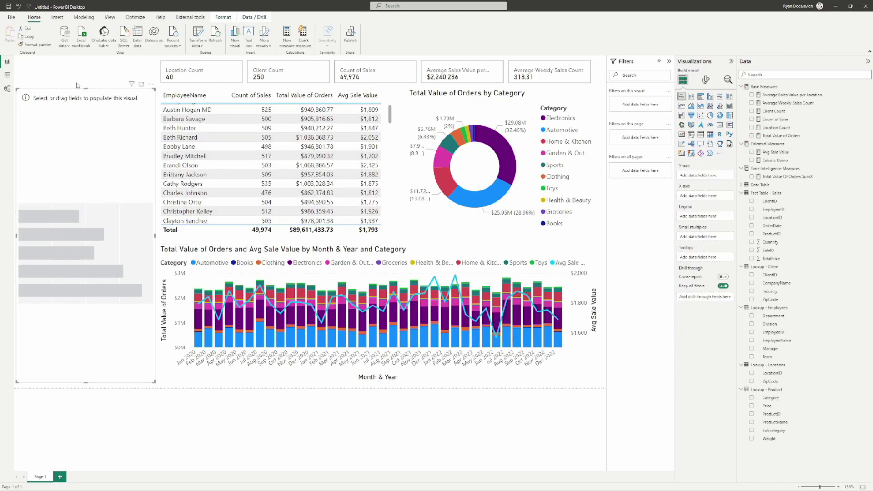
left_click_drag(85, 89, 85, 163)
Step: Set the bar chart's Y-axis to Industry above CompanyName and its X-axis to Count of Sales
left_click(775, 76)
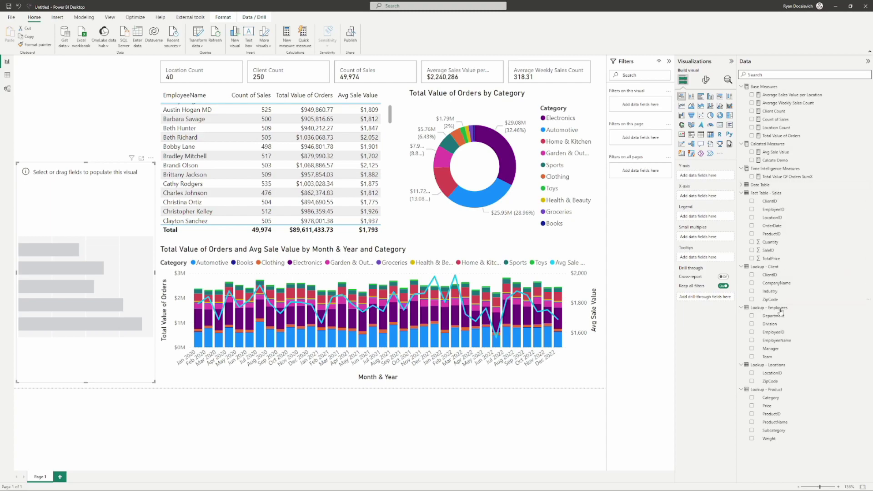
left_click_drag(780, 284, 708, 184)
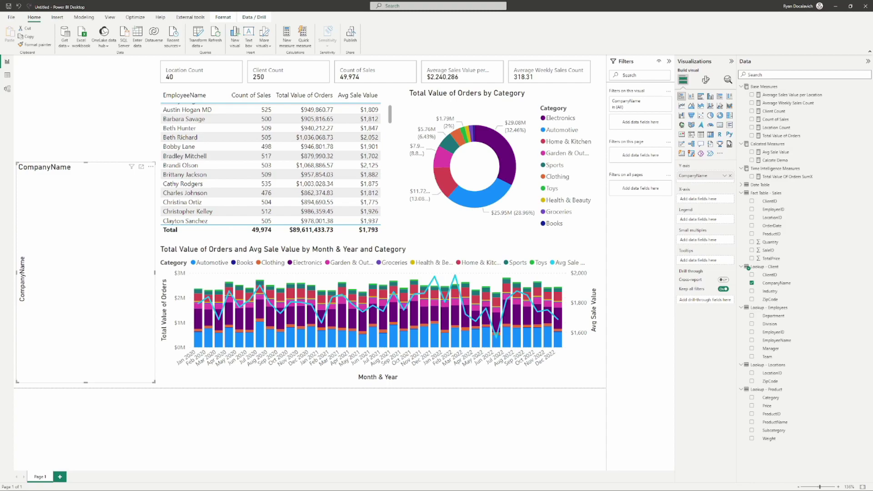
left_click_drag(770, 291, 693, 177)
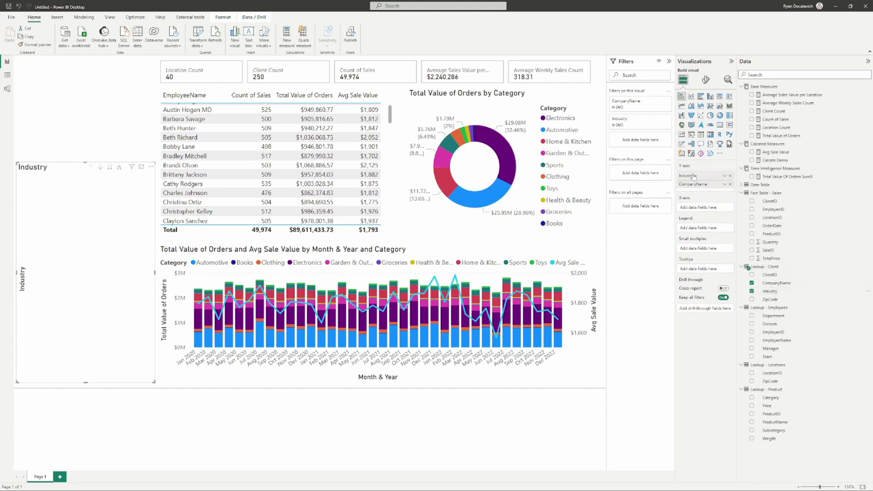
left_click(780, 81)
type("count o")
left_click_drag(778, 99, 696, 207)
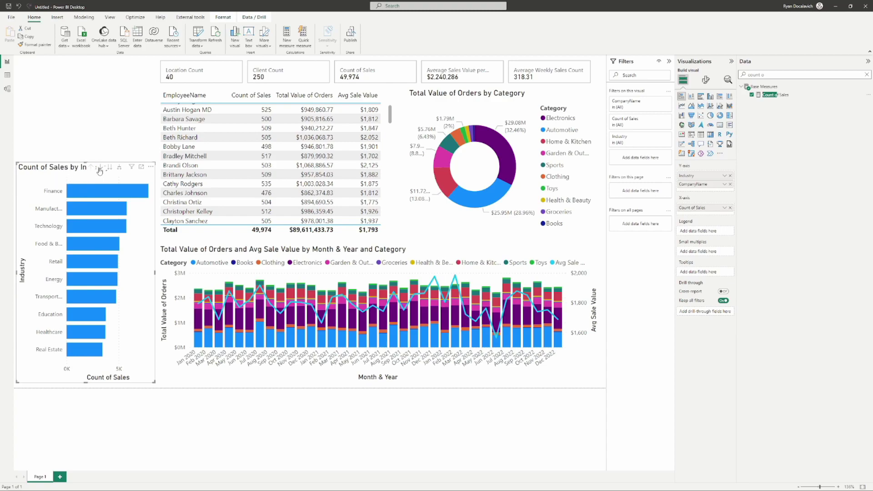
Step: Turn on drill-down for the bar chart, drill into the Finance companies and return to the industry level
left_click(100, 168)
left_click(93, 194)
left_click(92, 167)
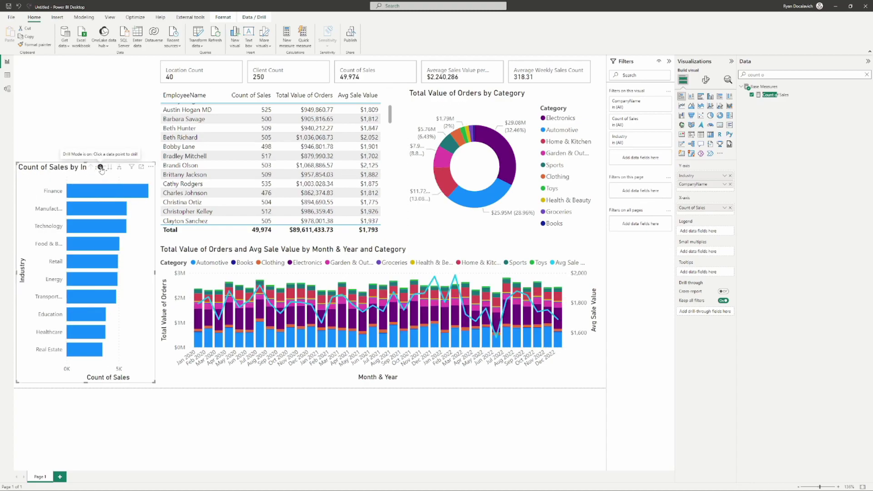
left_click(84, 195)
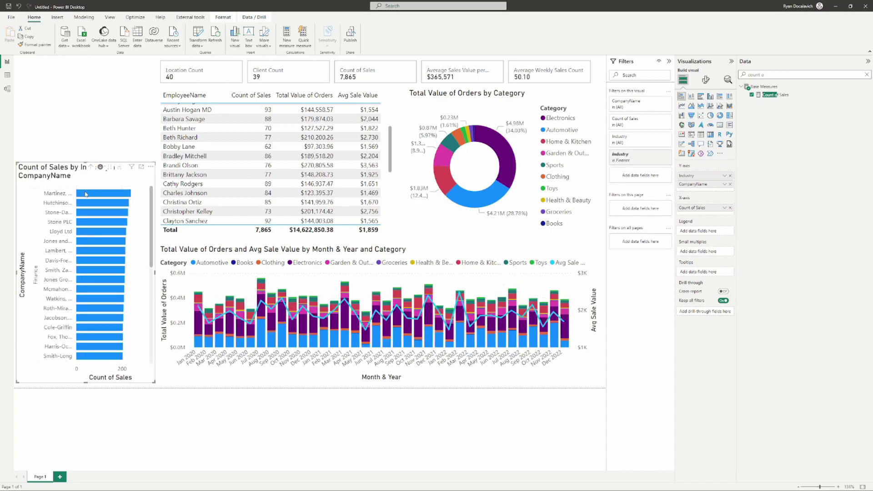
left_click(92, 169)
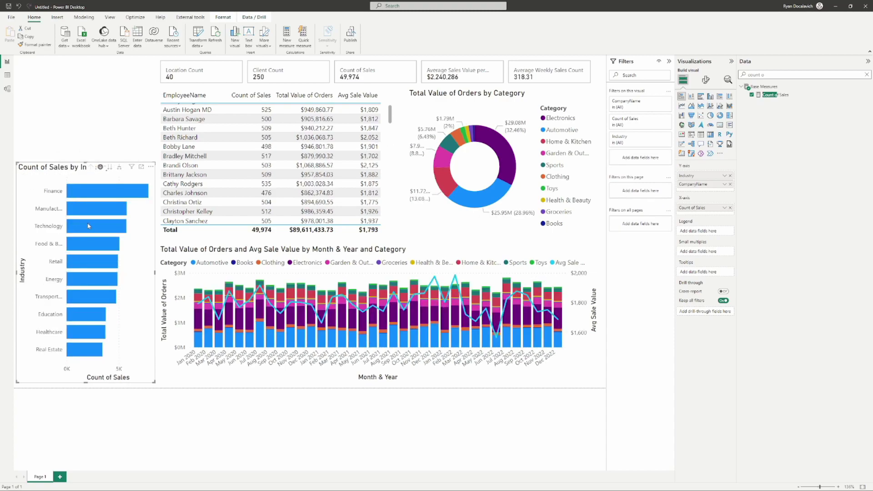
Step: Drill the bar chart into Technology, Energy and Technology again, returning to the industry level each time
left_click(89, 226)
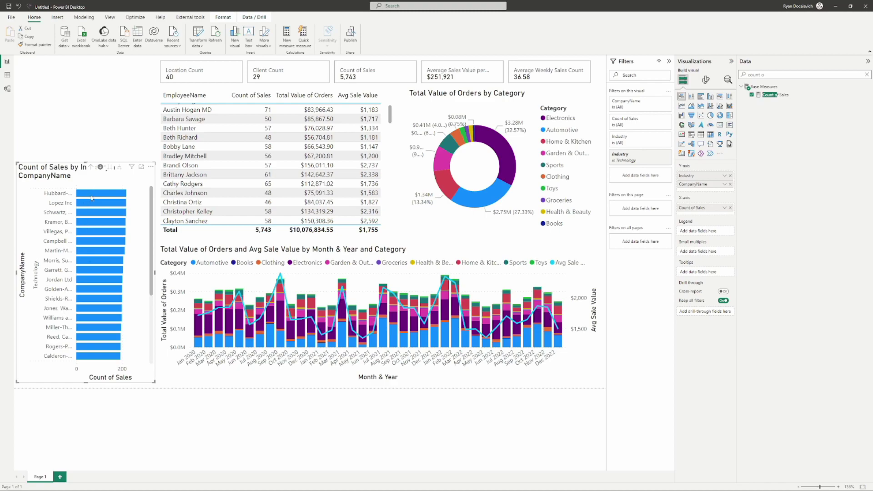
left_click(92, 166)
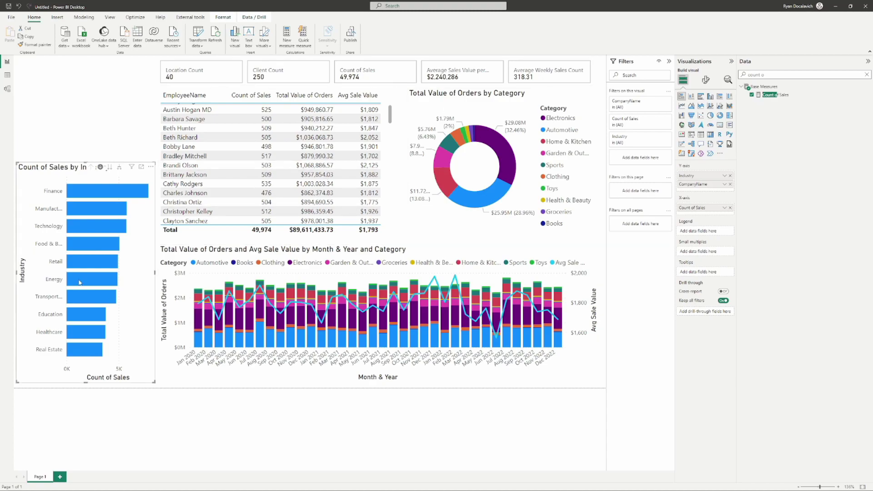
left_click(100, 278)
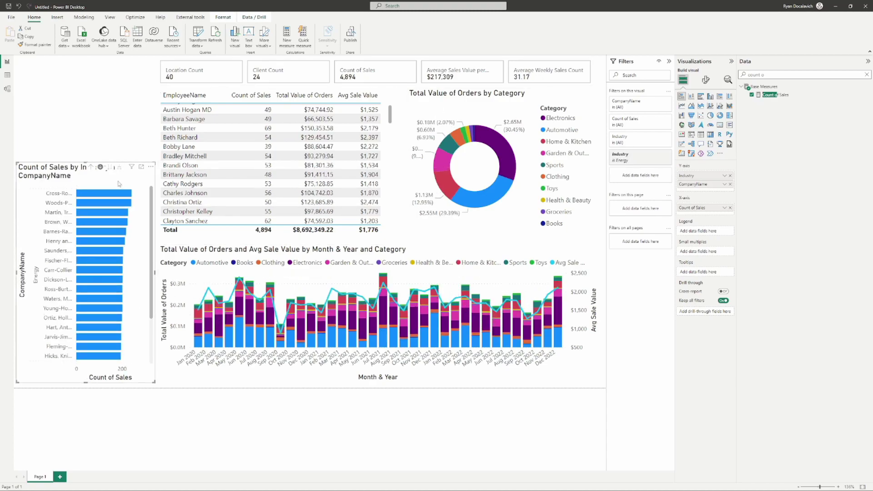
left_click(91, 167)
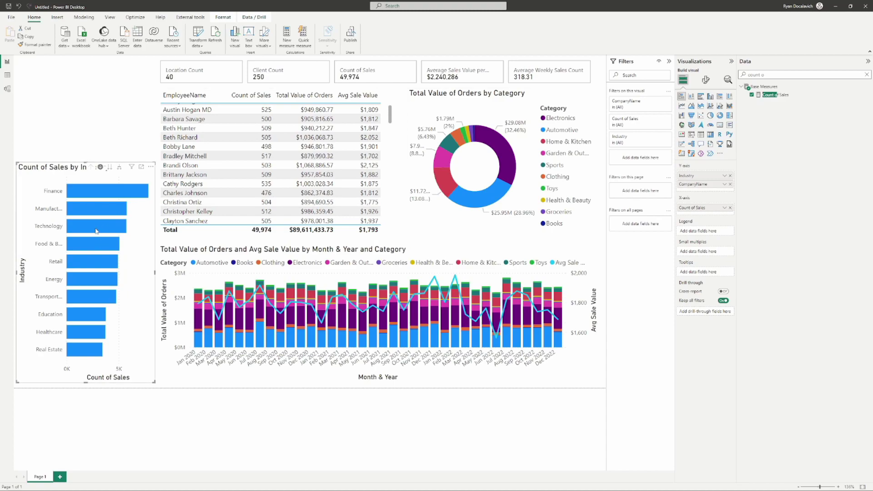
left_click(98, 215)
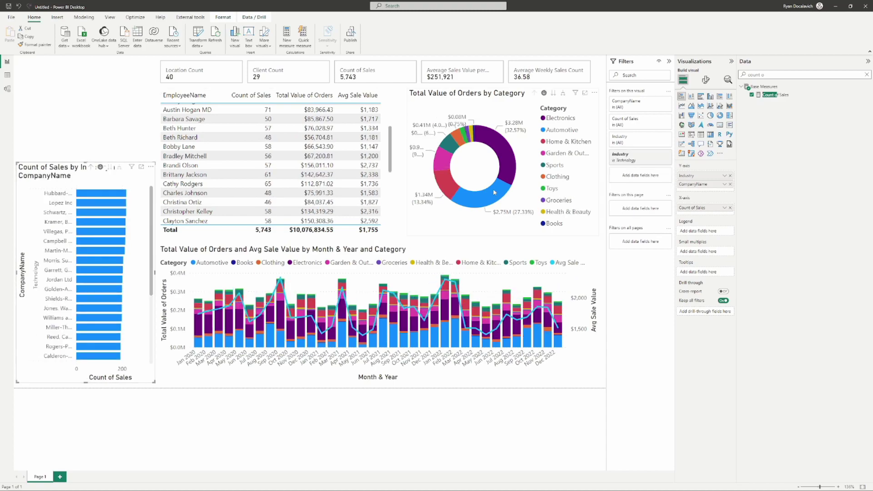
left_click(91, 167)
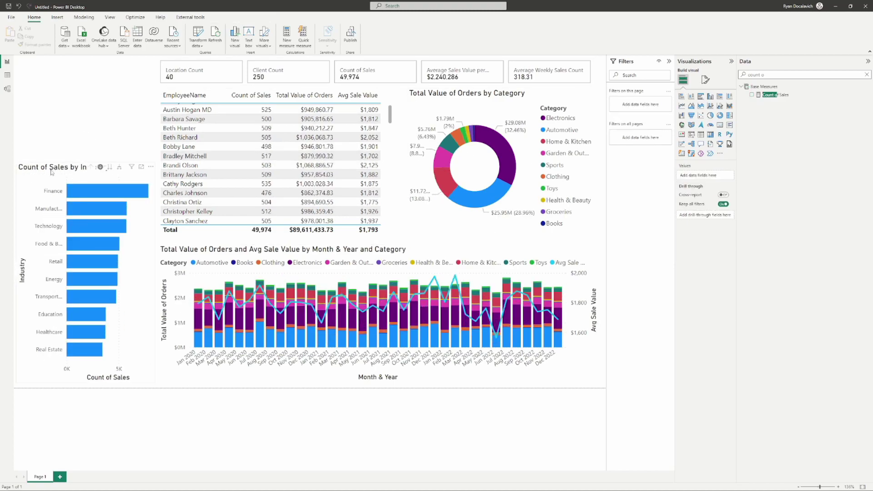
Step: Extend the bar chart's upper edge until it lines up with the top of the employee table
left_click(60, 170)
left_click_drag(84, 161, 91, 89)
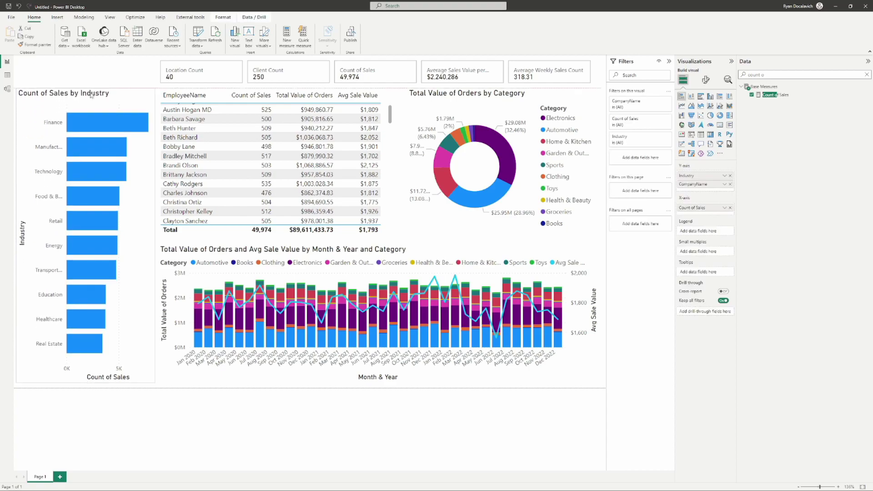
left_click(97, 74)
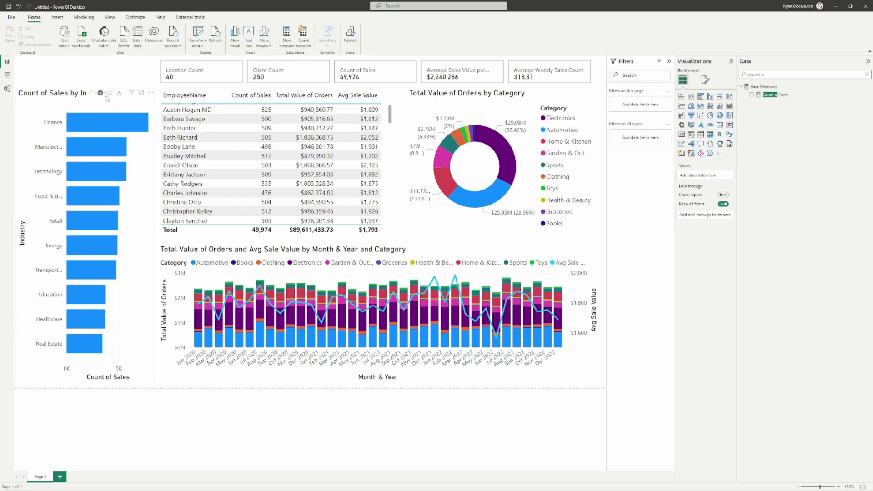
Step: Add a text box reading "Sales Analysis" in the page corner above the bar chart and reduce its height
left_click(248, 35)
left_click_drag(197, 237, 15, 40)
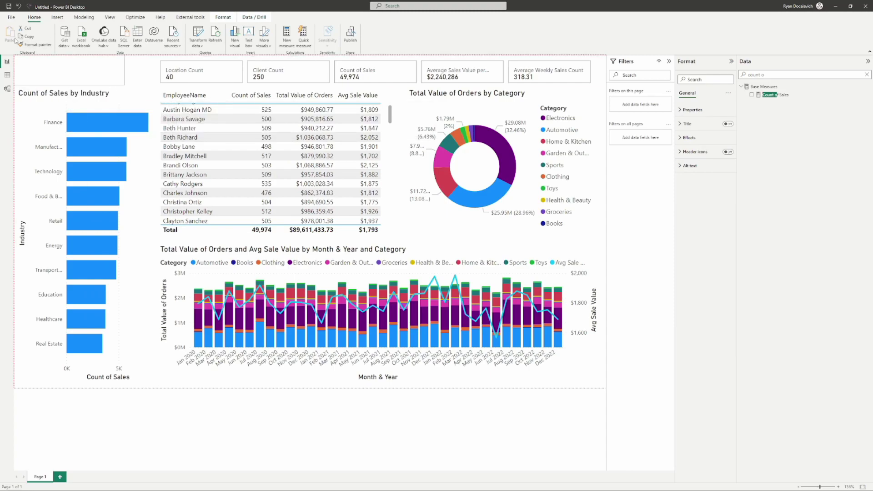
left_click(79, 81)
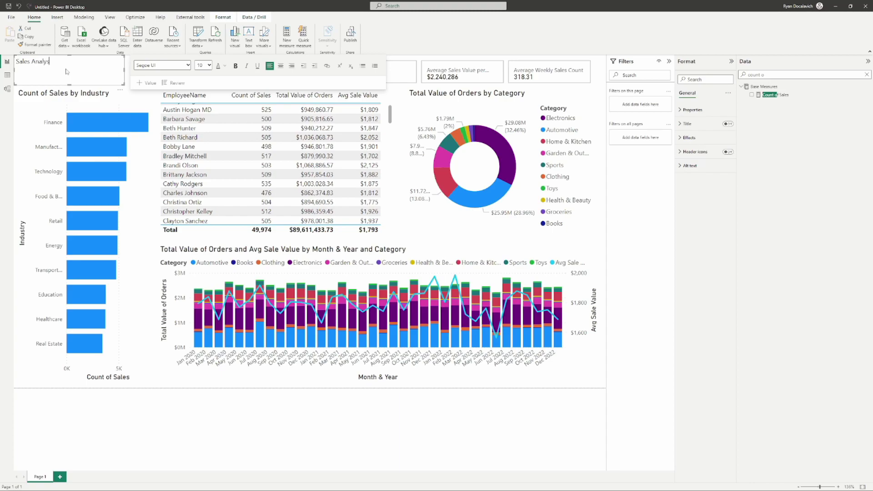
type("Sales Analysis")
key("BackSpace")
left_click_drag(123, 84, 125, 74)
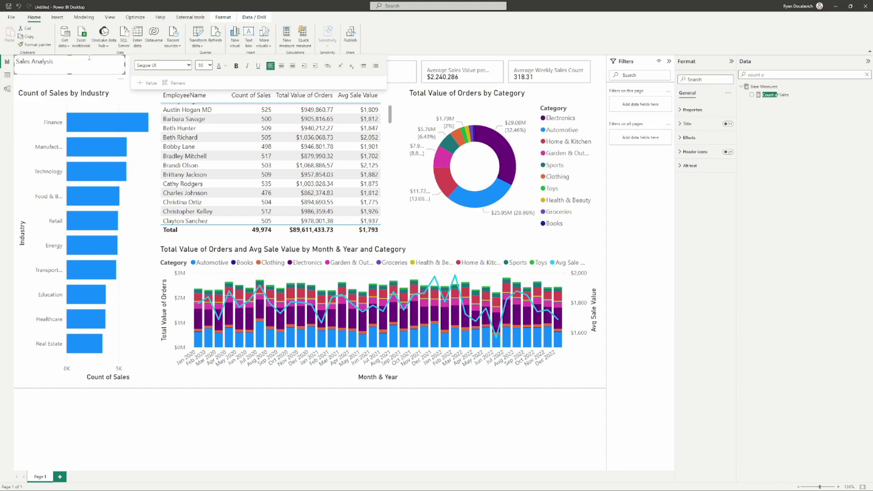
Step: Set the font size of the "Sales Analysis" title to 16
key("ctrl+a")
left_click(209, 65)
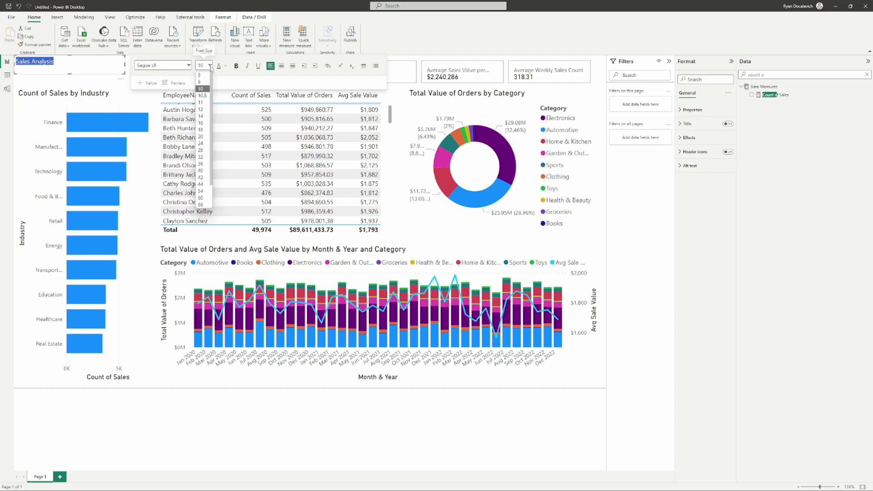
left_click(201, 123)
left_click(125, 70)
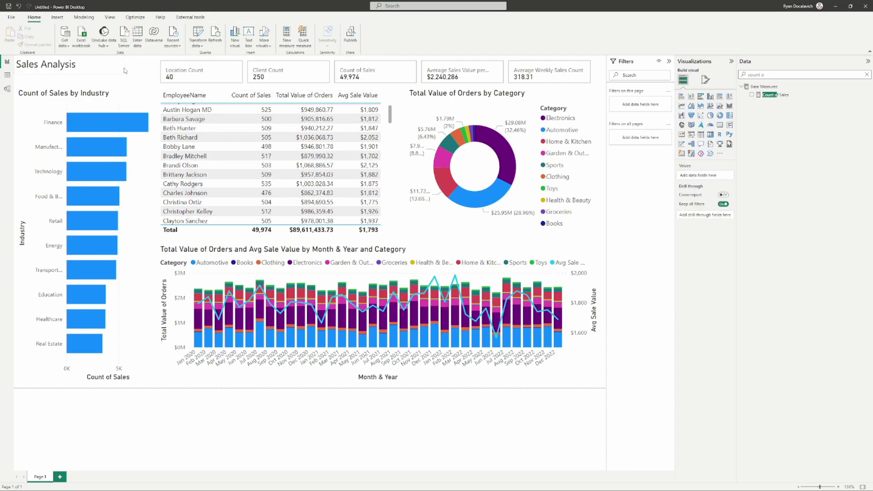
Step: Nudge the "Sales Analysis" text box so it lines up with the bar chart's left edge and the cards
left_click(99, 60)
left_click(101, 60)
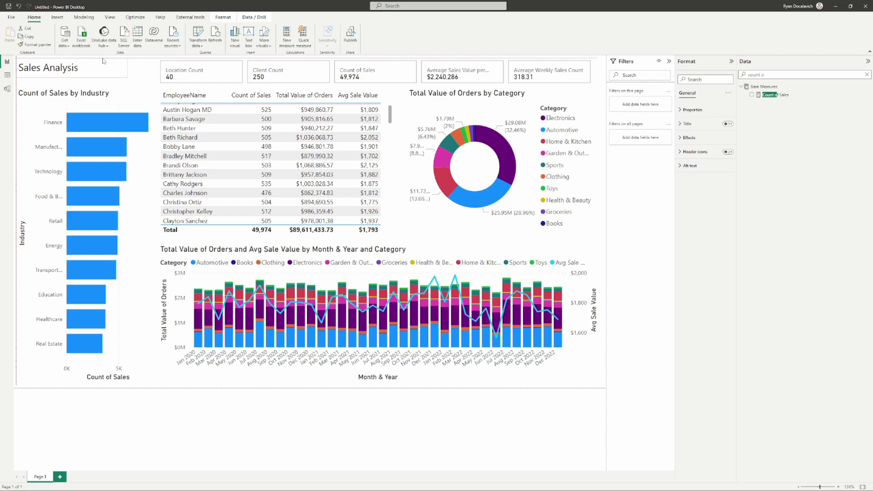
left_click(103, 62)
left_click(129, 69)
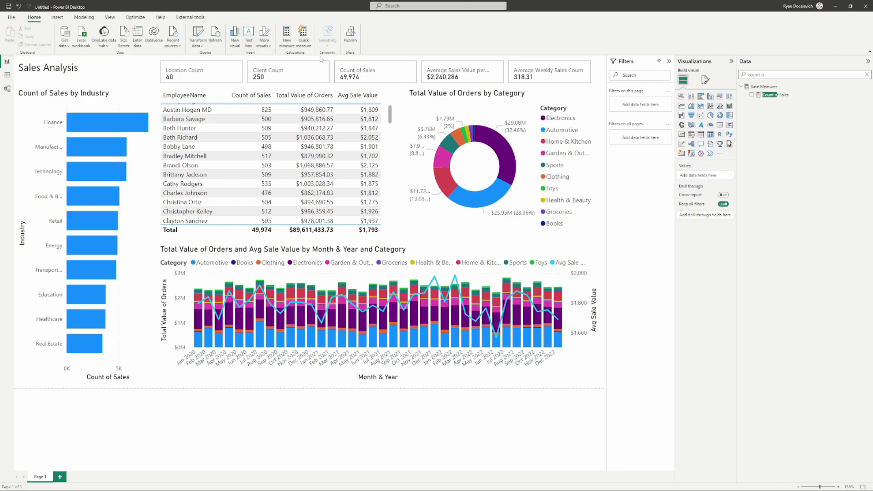
Step: Insert a rectangle shape and stretch it to cover the entire report page
left_click(57, 17)
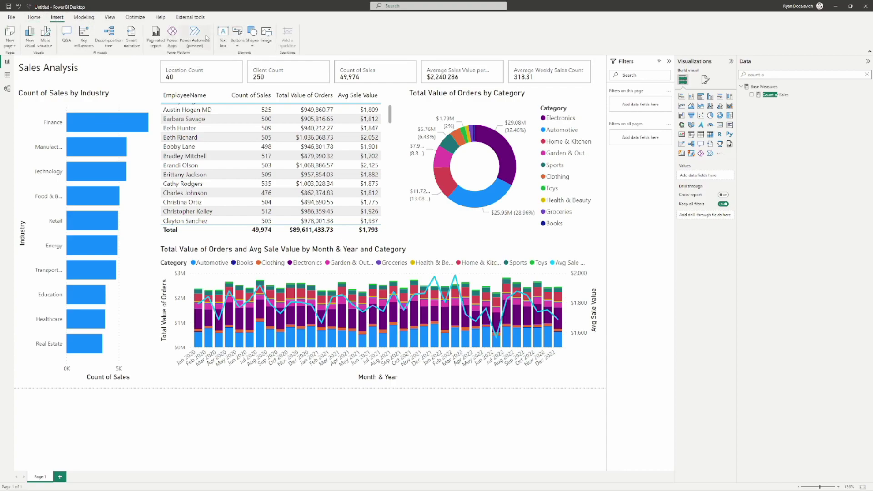
left_click(252, 36)
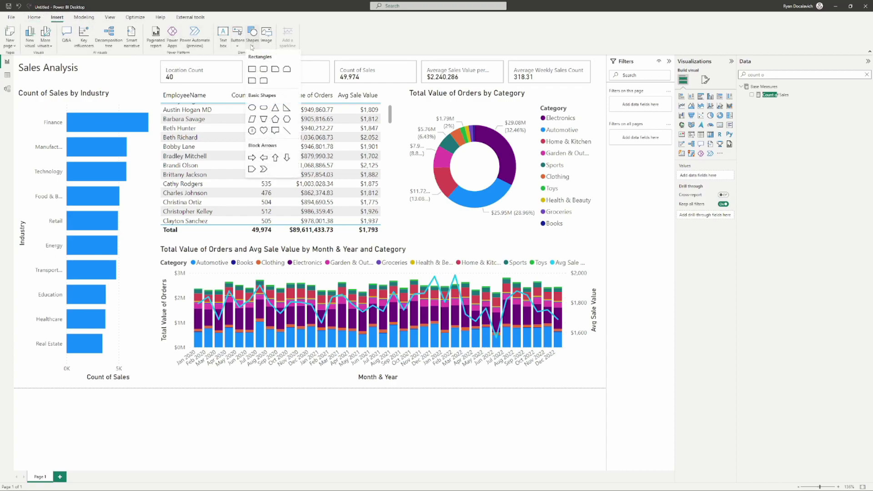
left_click(252, 77)
key("Delete")
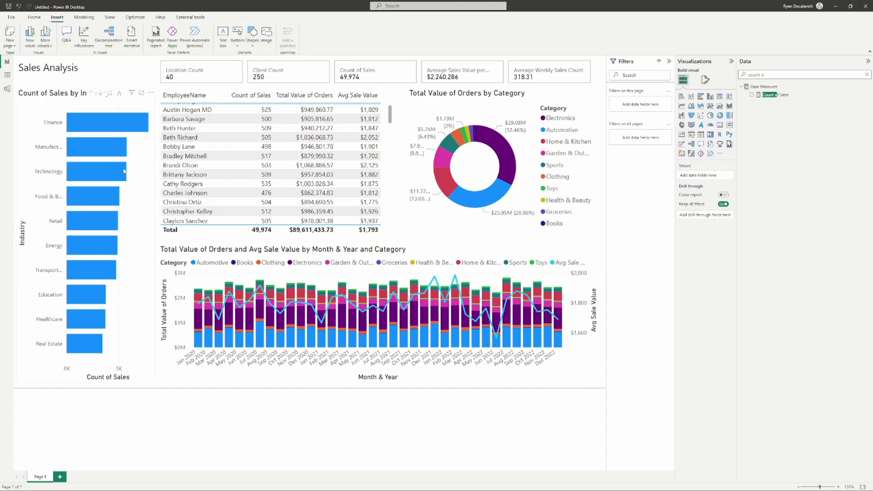
left_click(253, 39)
left_click(253, 39)
left_click(253, 39)
left_click(253, 69)
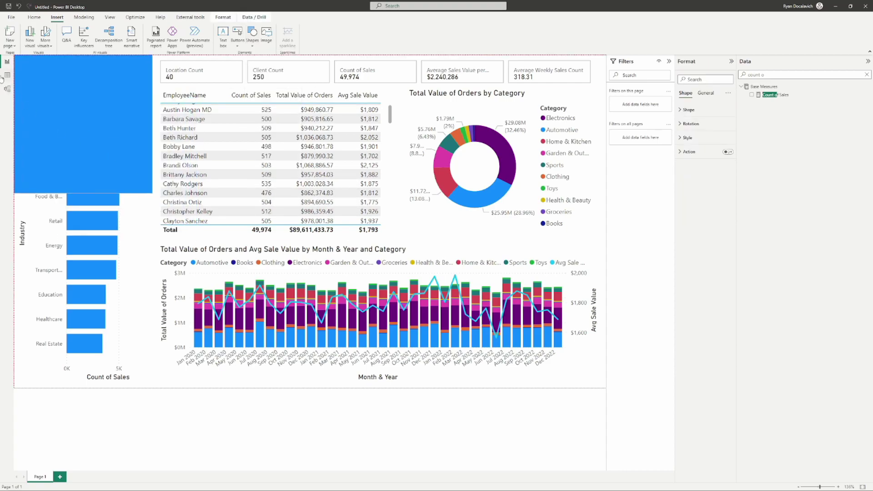
left_click_drag(151, 193, 605, 388)
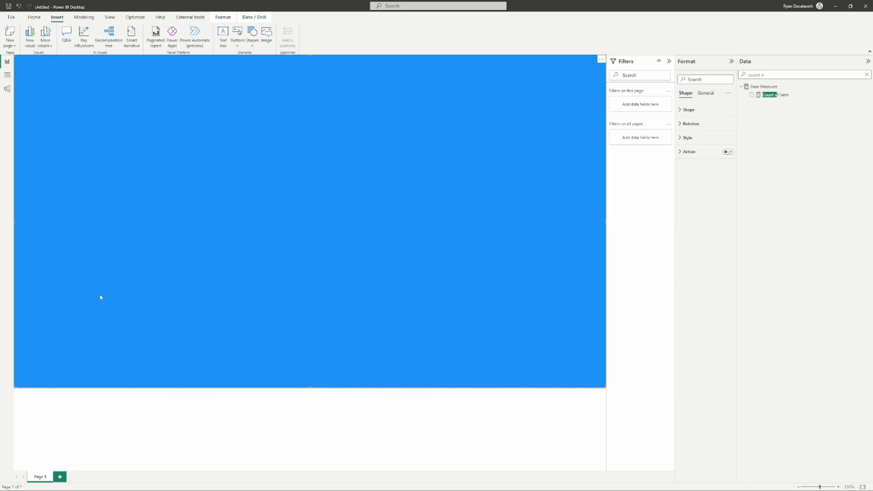
Step: Move the rectangle shape to the end of the layer order so it sits behind all the visuals
left_click(109, 17)
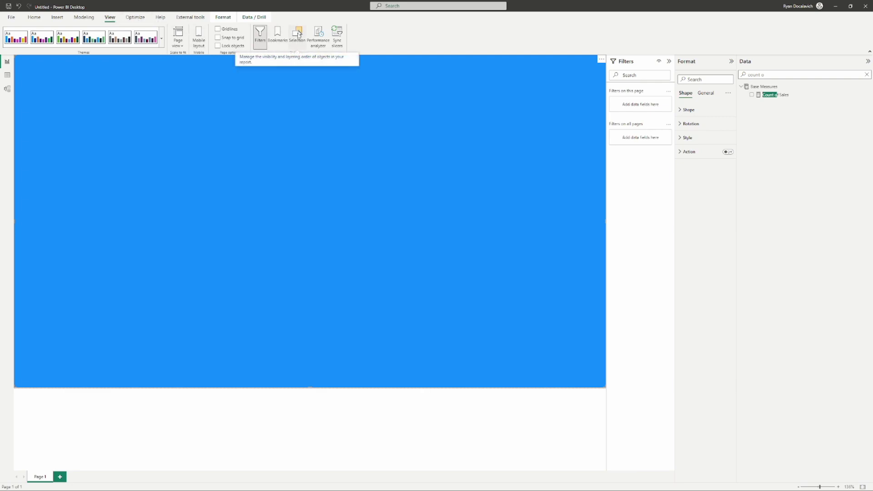
left_click(298, 38)
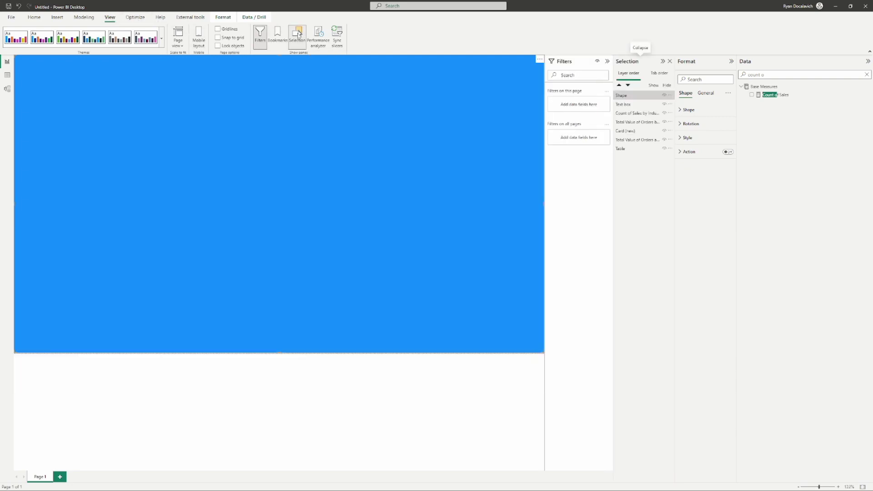
left_click(627, 96)
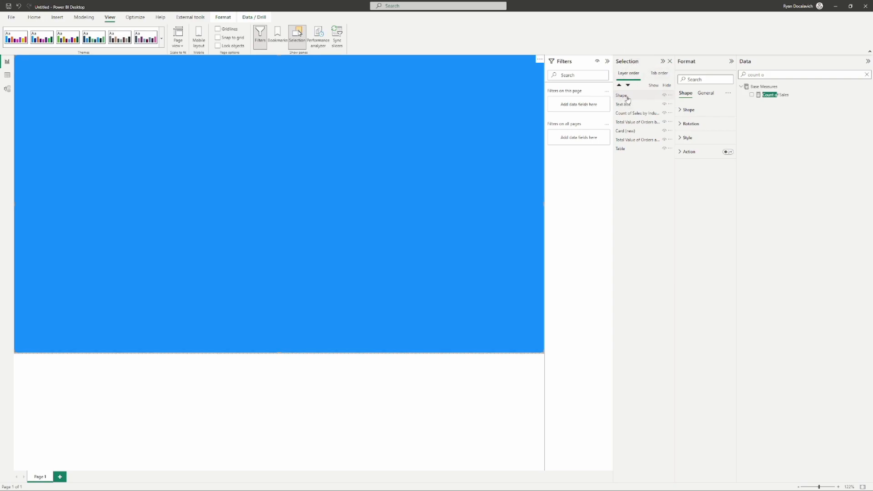
left_click_drag(627, 100, 622, 152)
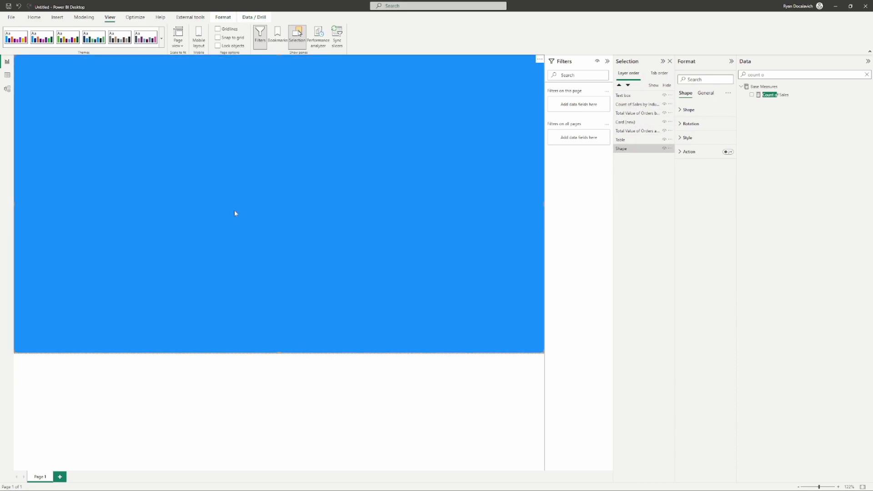
left_click(408, 404)
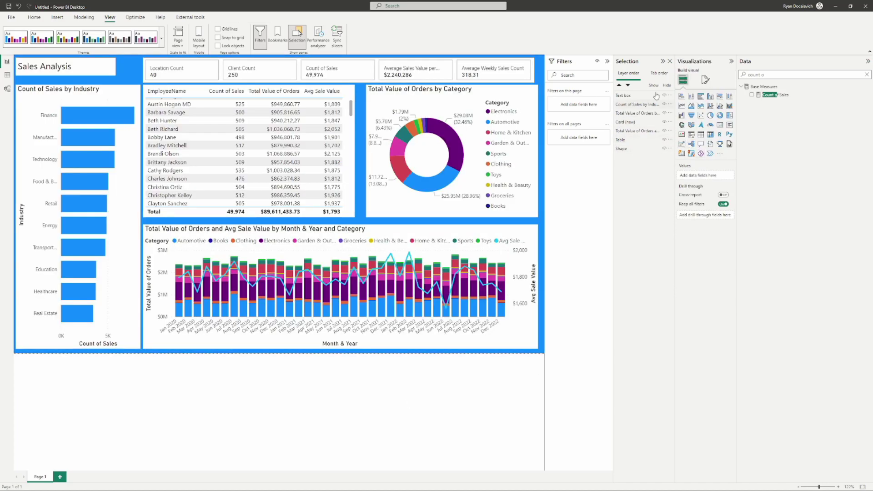
left_click(671, 62)
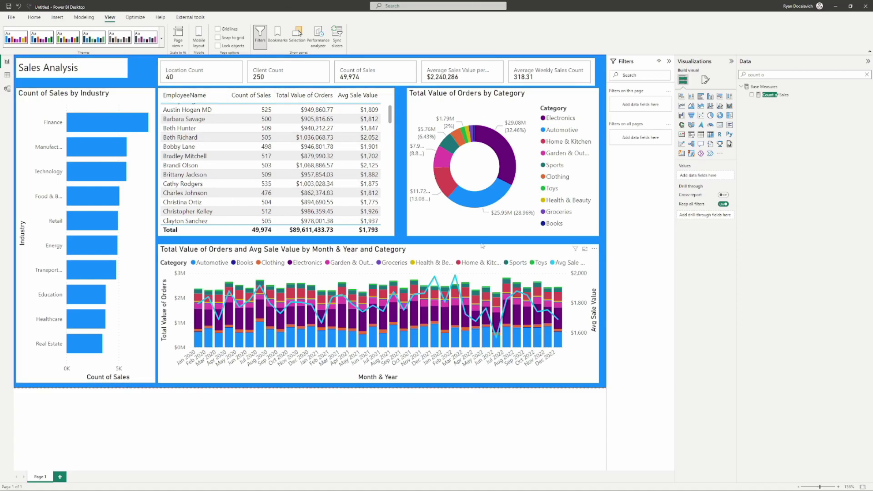
Step: Set the background transparency of the "Sales Analysis" text box to 100%
left_click(86, 62)
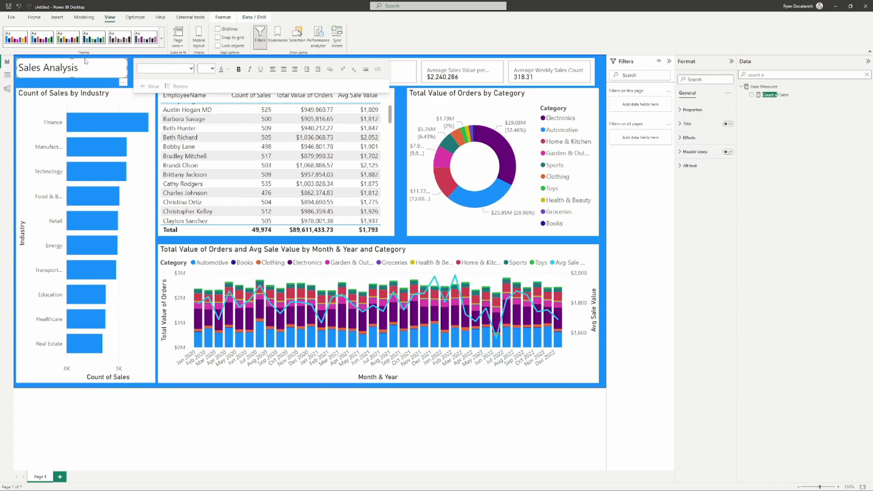
left_click(689, 137)
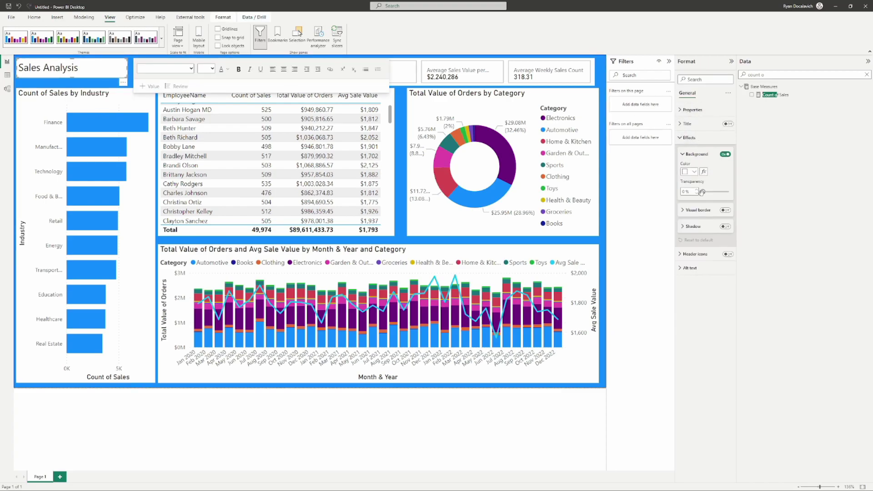
left_click(282, 80)
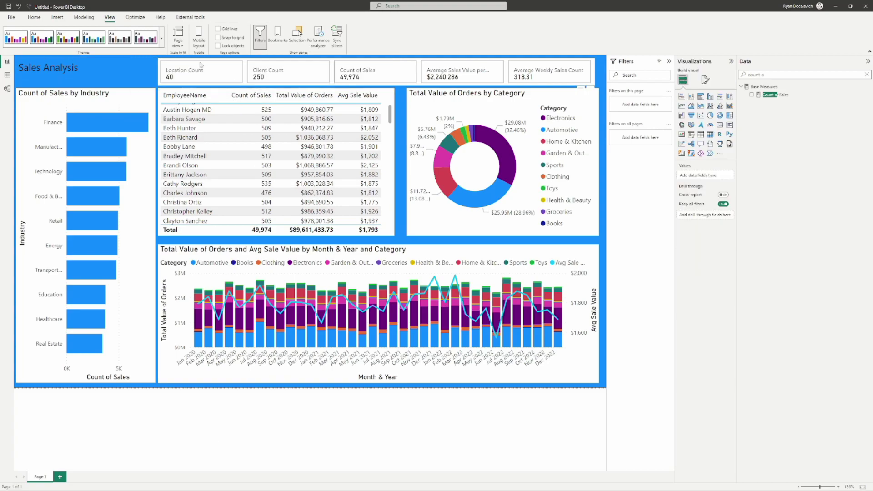
Step: Set the background transparency of the multi-card visual to 100% so the rectangle shows between the cards
left_click(706, 79)
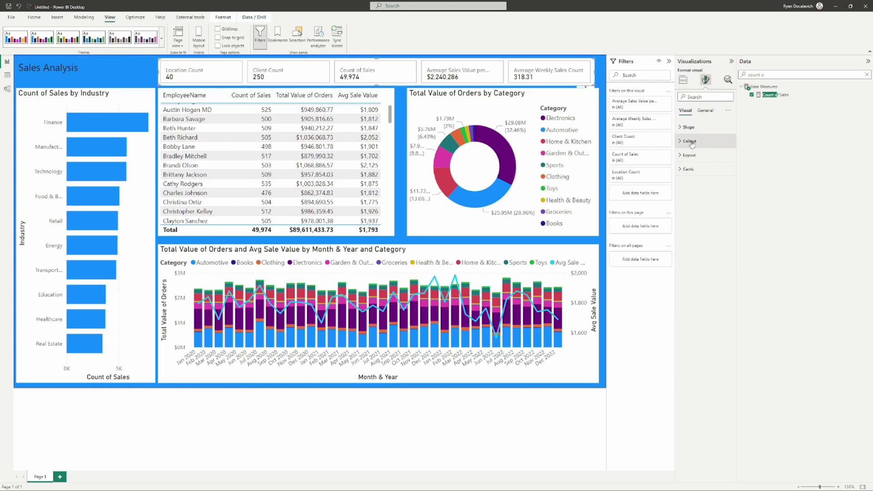
left_click(705, 110)
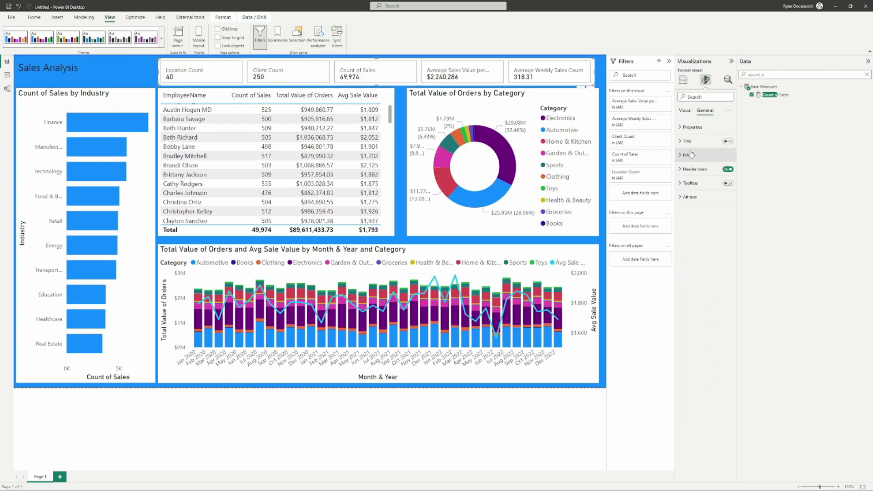
left_click(688, 155)
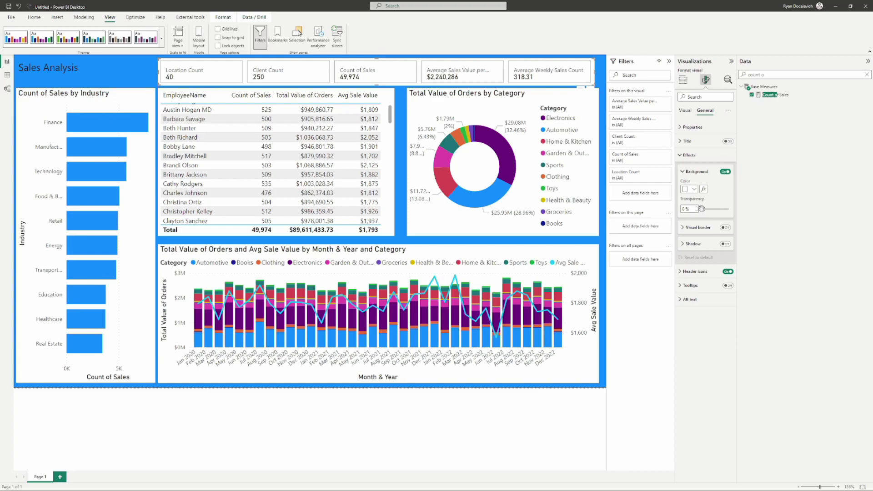
left_click(313, 449)
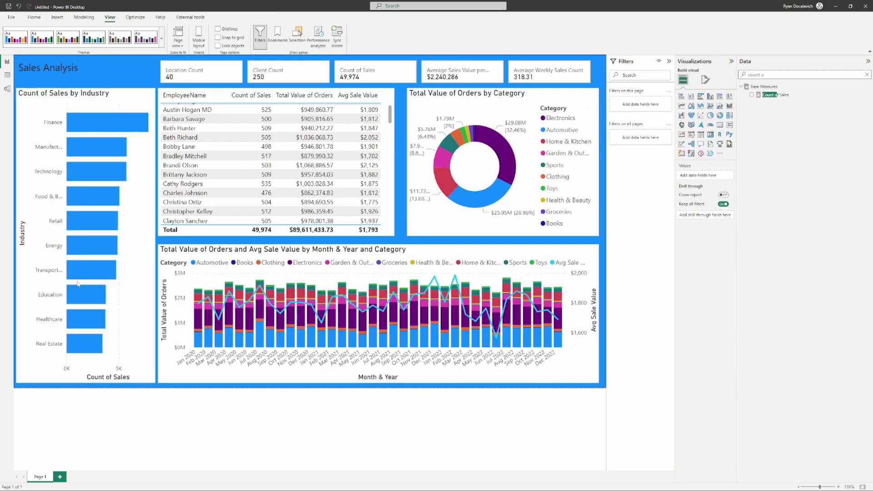
Step: Check the background transparency setting of the "Sales Analysis" text box
left_click(40, 67)
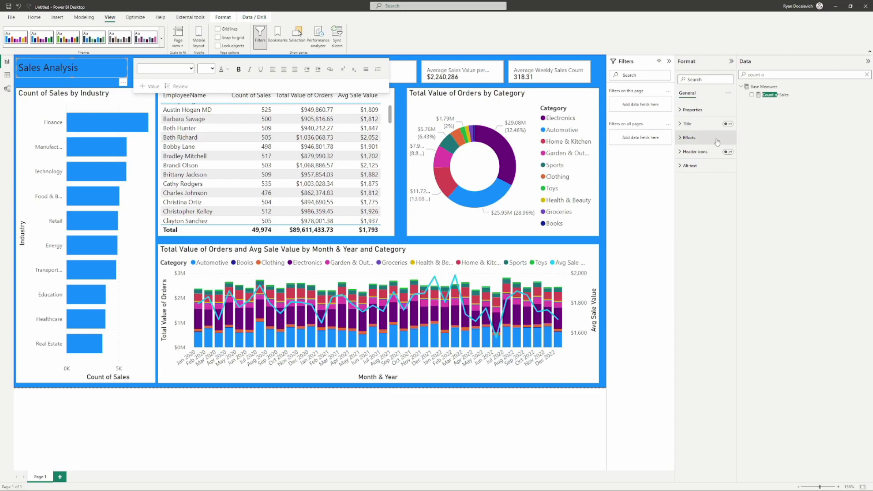
left_click(692, 138)
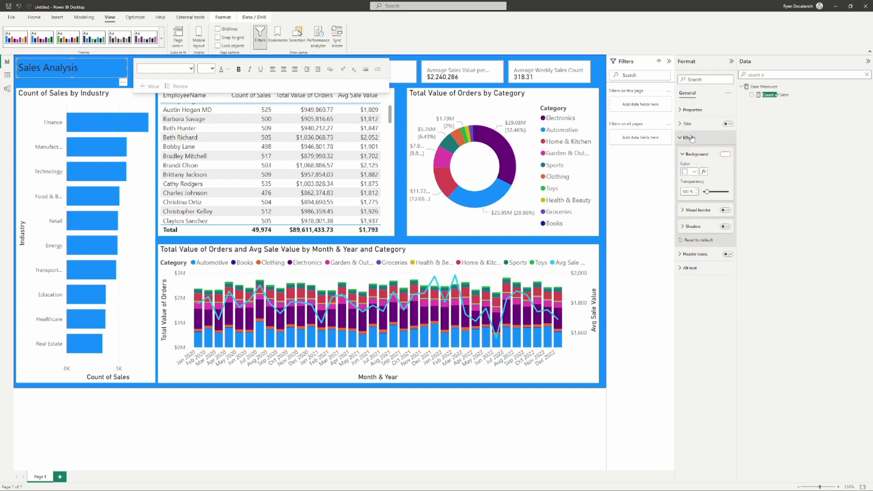
left_click(728, 193)
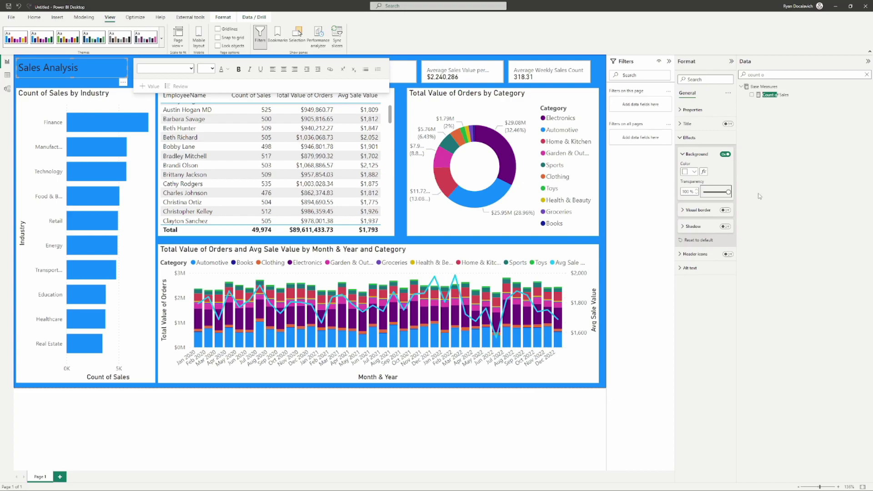
left_click(471, 444)
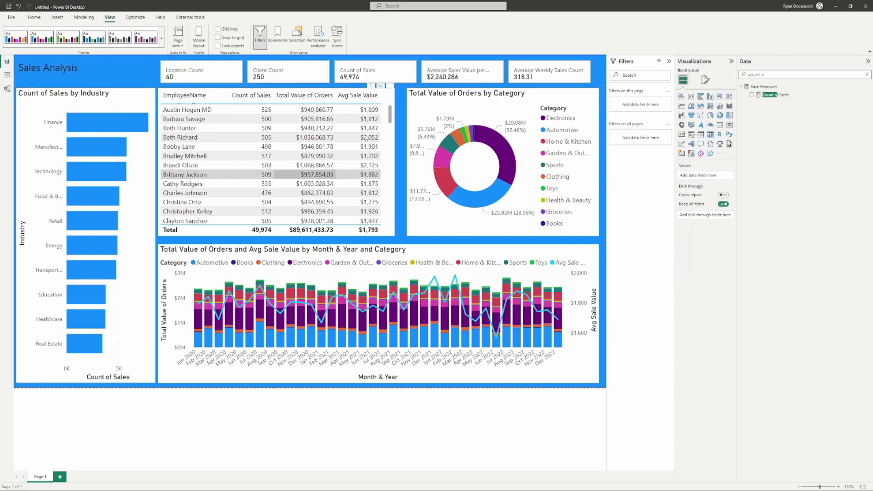
Step: Turn on the visual border for the multi-card visual
left_click(161, 76)
left_click(706, 80)
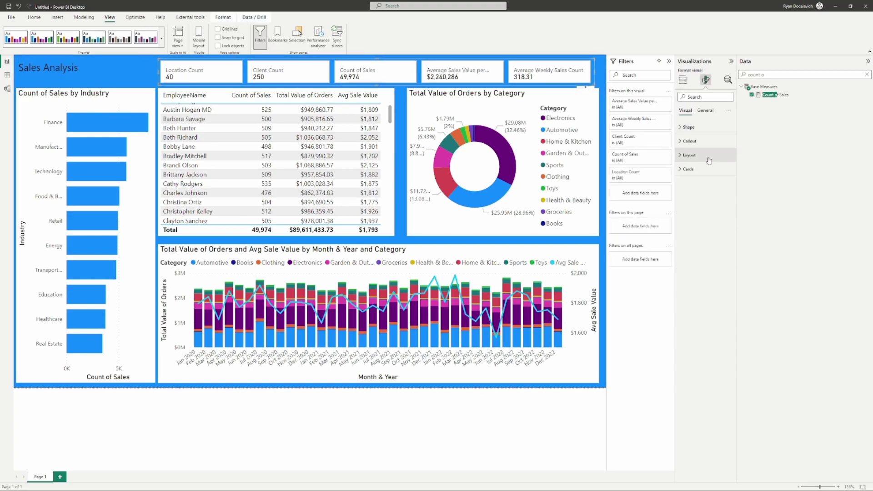
left_click(705, 110)
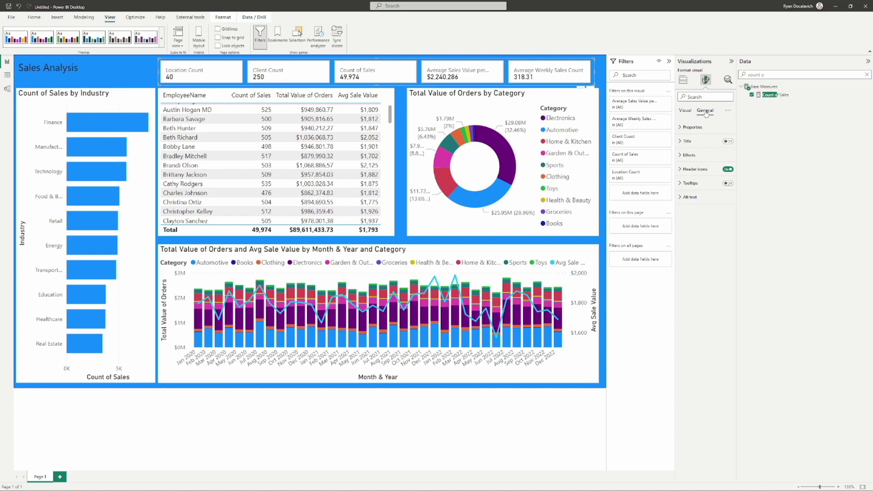
left_click(695, 155)
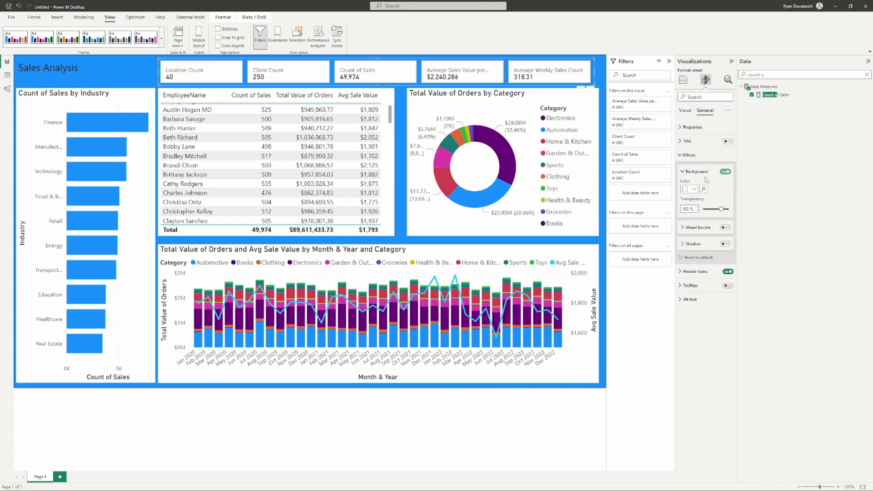
left_click(726, 228)
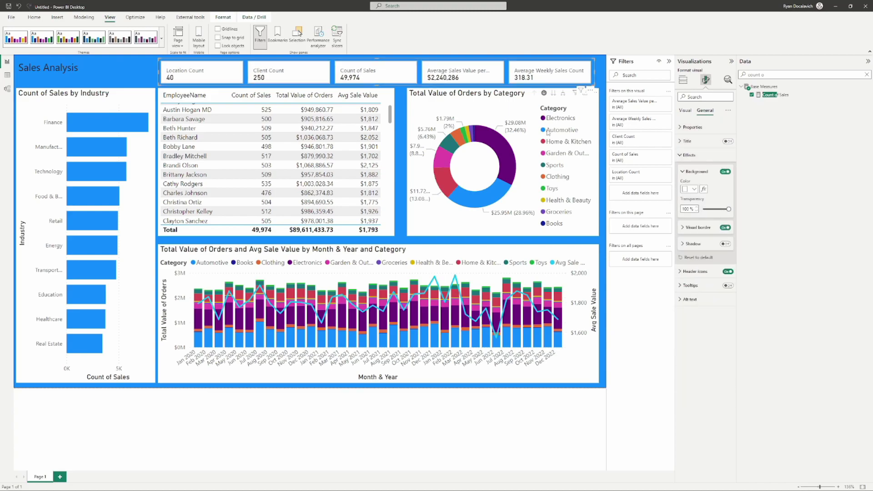
Step: Turn on the visual border for the donut chart, employee table, monthly combo chart and industry bar chart
left_click(434, 95)
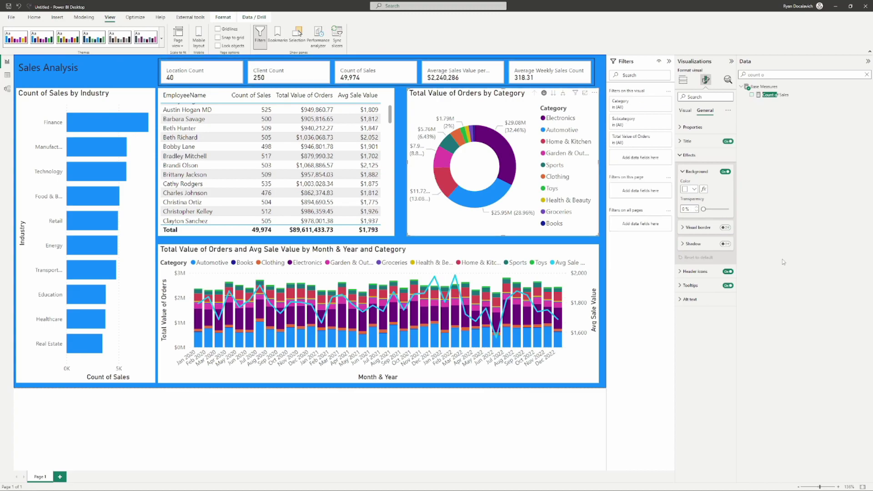
left_click(252, 91)
left_click(725, 227)
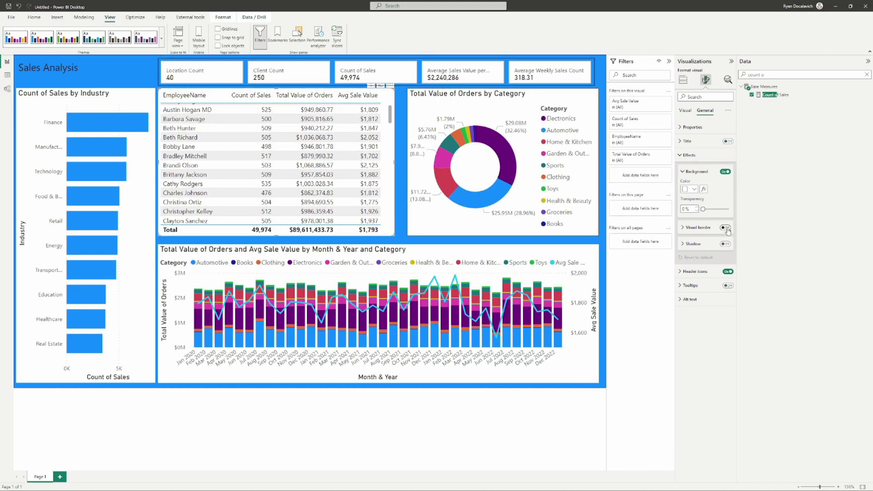
left_click(400, 248)
left_click(725, 244)
left_click(84, 98)
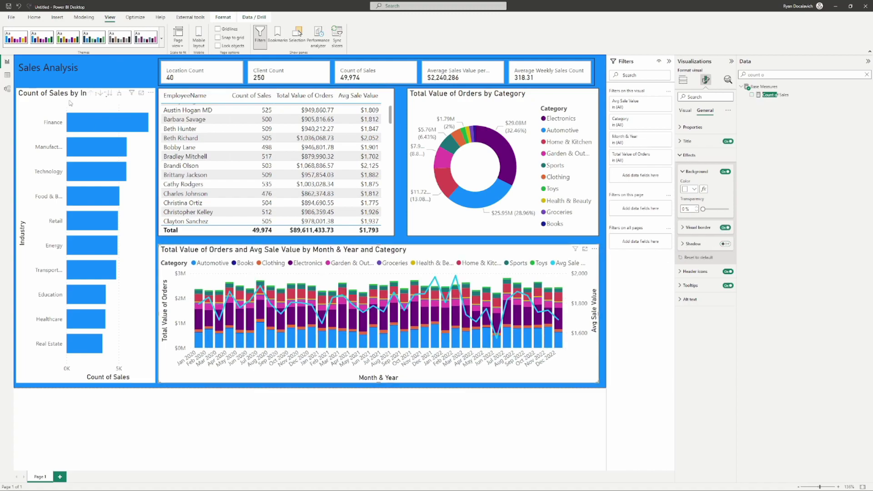
left_click(726, 228)
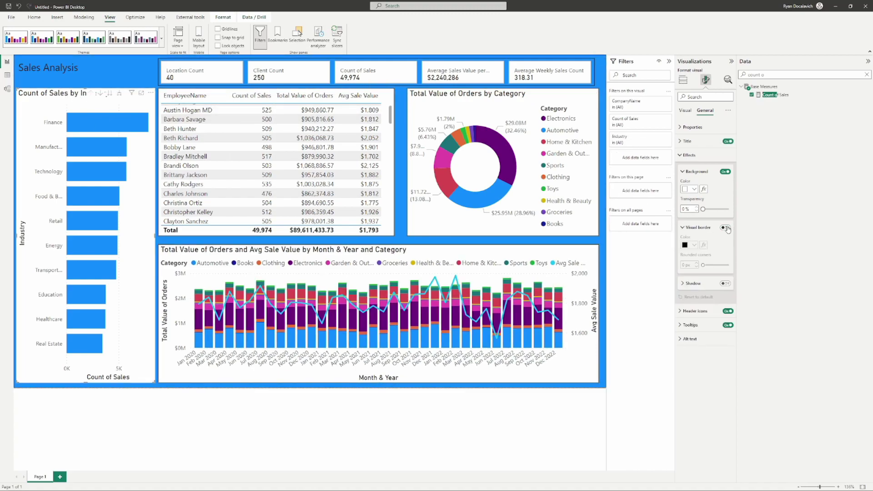
left_click(506, 415)
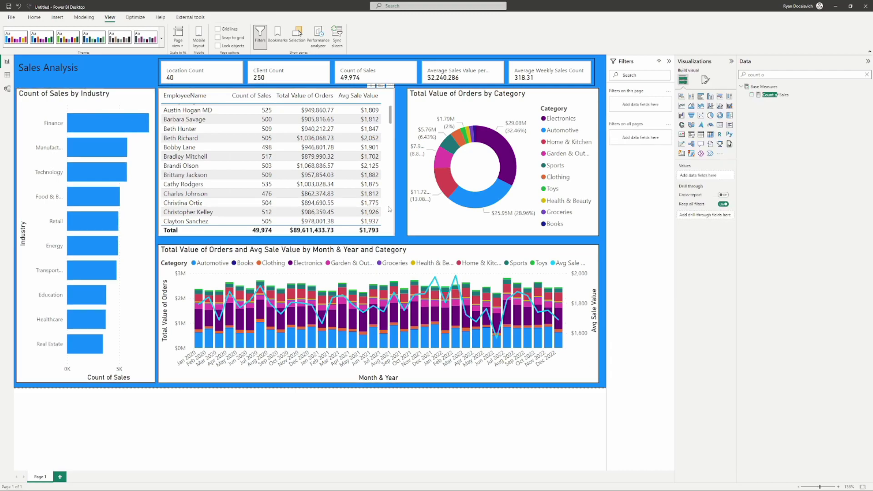
Step: Widen the employee table and donut chart towards each other and raise the combo chart's upper edge to narrow the gaps between them
left_click(390, 209)
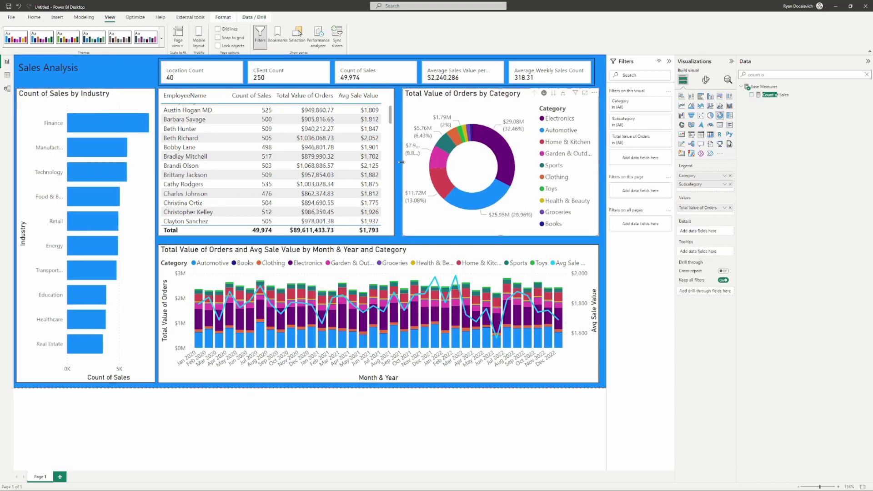
scroll(396, 173, "down", 5)
left_click(384, 253)
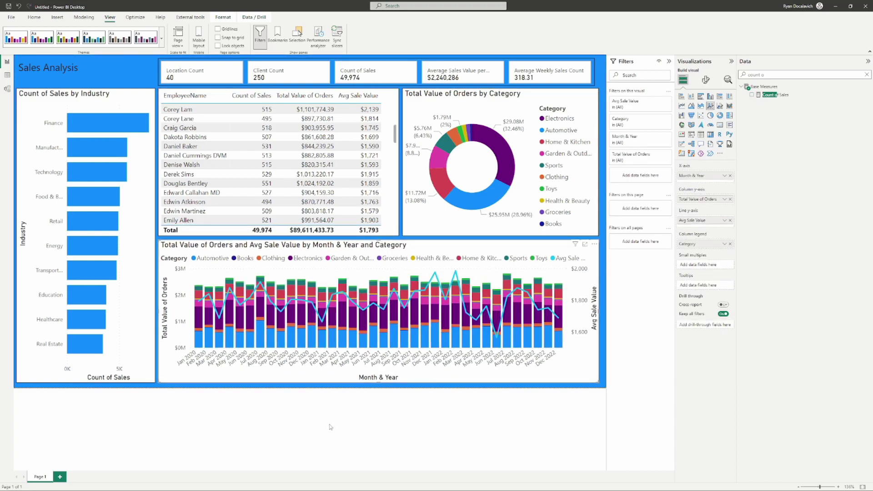
left_click(312, 411)
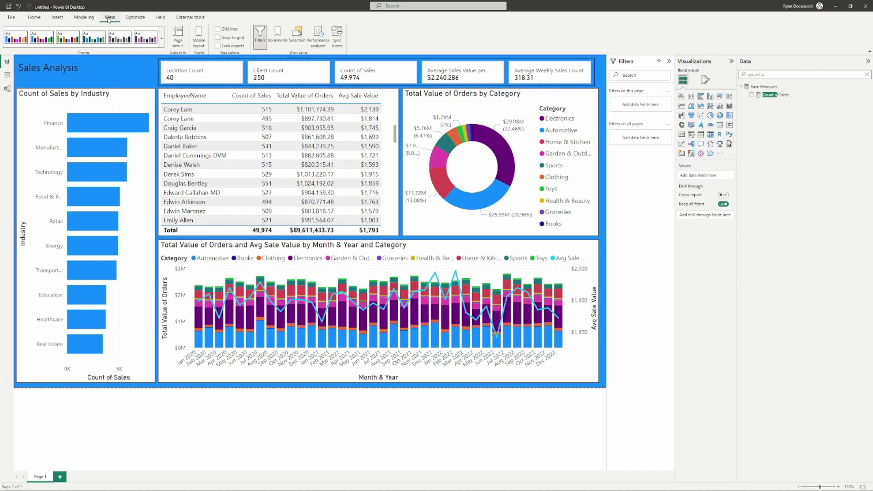
Step: Try the dark blue theme with the wave background and the purple gradient theme on the report
left_click(162, 40)
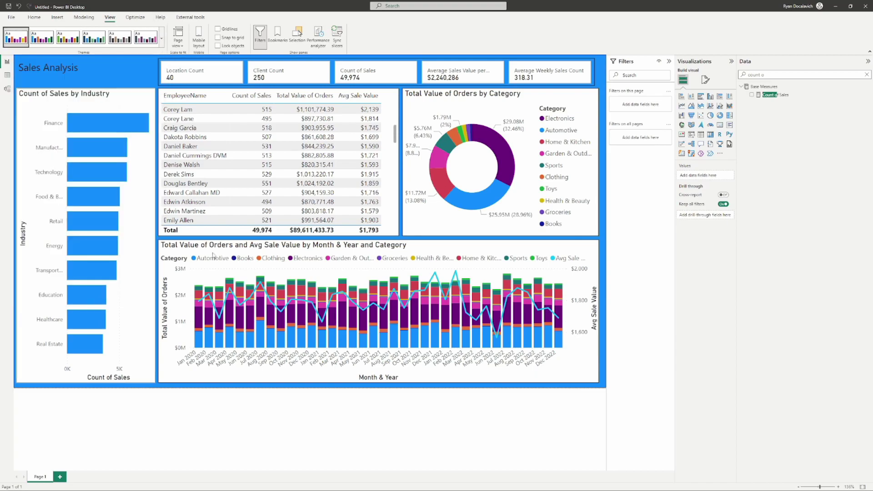
left_click(63, 235)
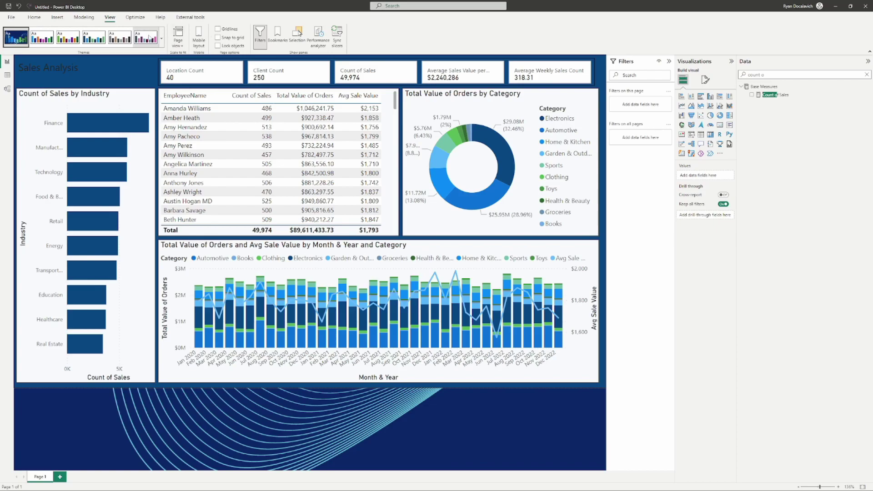
left_click(162, 39)
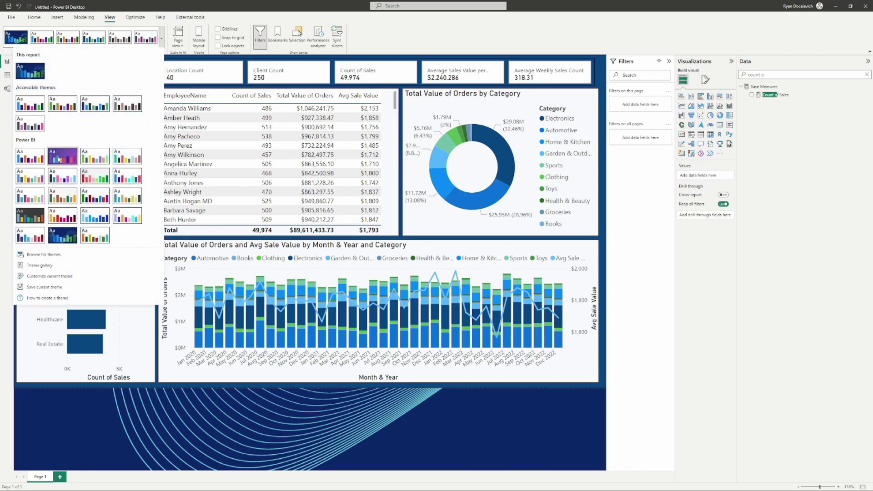
left_click(63, 156)
Step: Try the muted accessible theme, a multicolour theme with a medium blue background and the red-and-green theme on the report
left_click(161, 42)
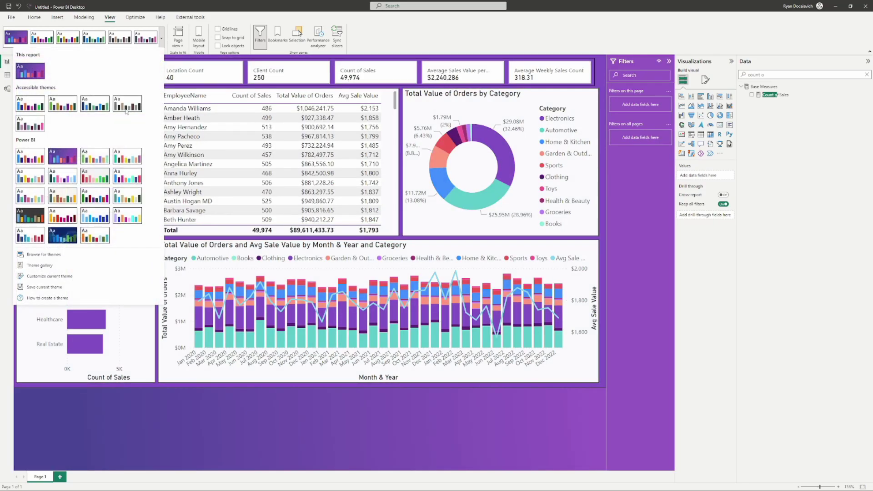
left_click(128, 107)
left_click(162, 40)
left_click(30, 177)
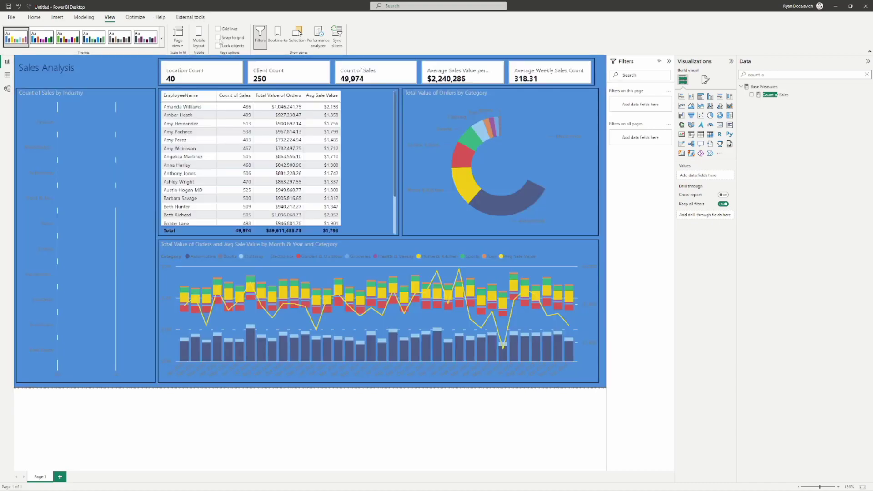
left_click(162, 40)
left_click(96, 185)
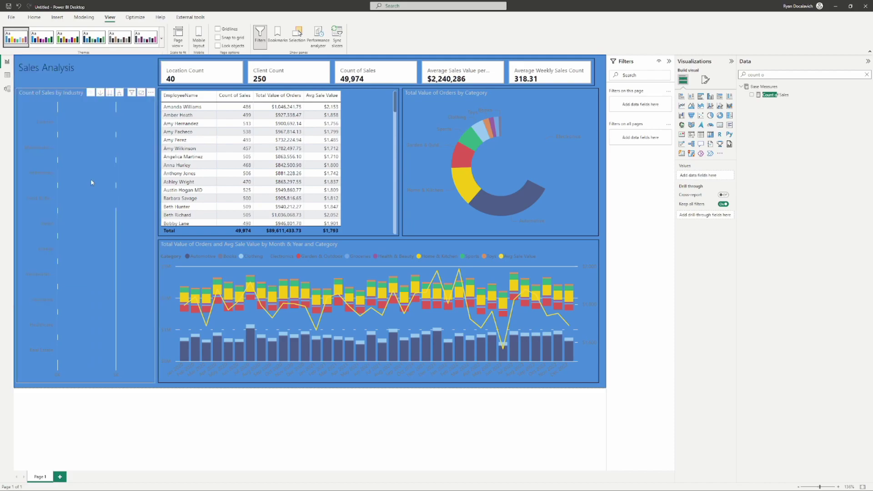
Step: Try the bright blue theme with purple and pink accents and the lavender theme on the report
left_click(161, 40)
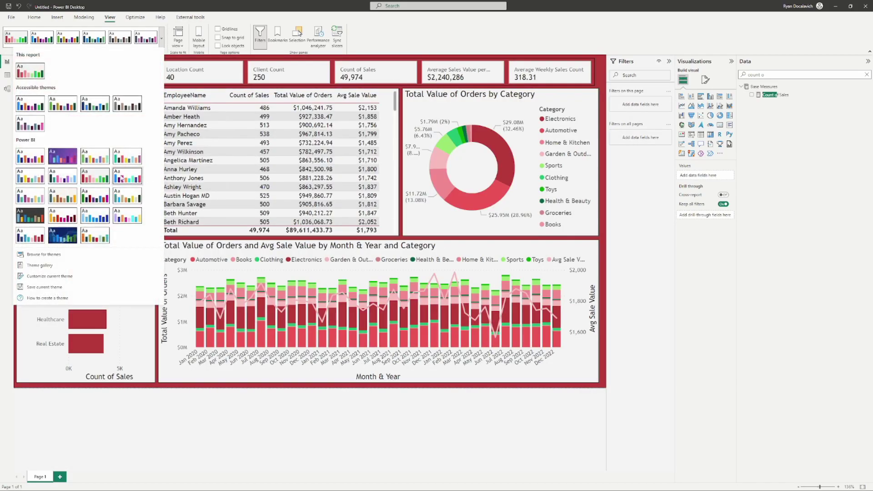
left_click(132, 180)
left_click(162, 39)
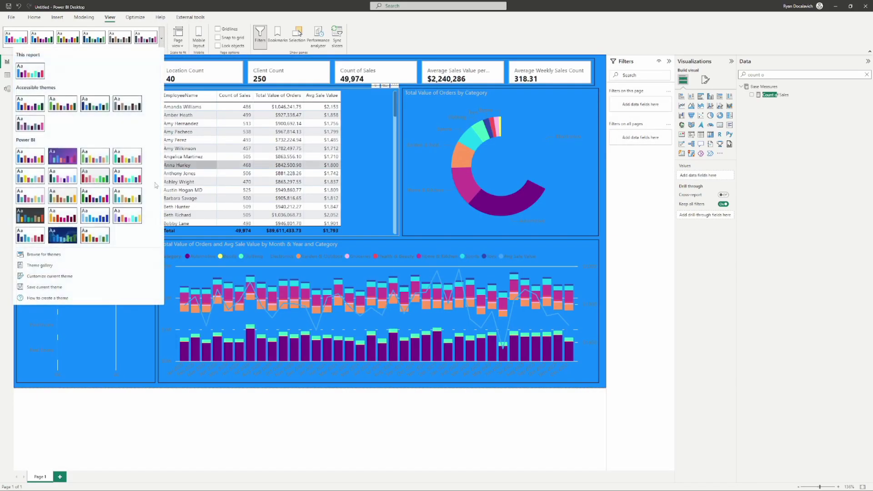
left_click(130, 215)
Step: Apply the all-blue theme with the light blue first colour to the report and select the employee table
left_click(162, 40)
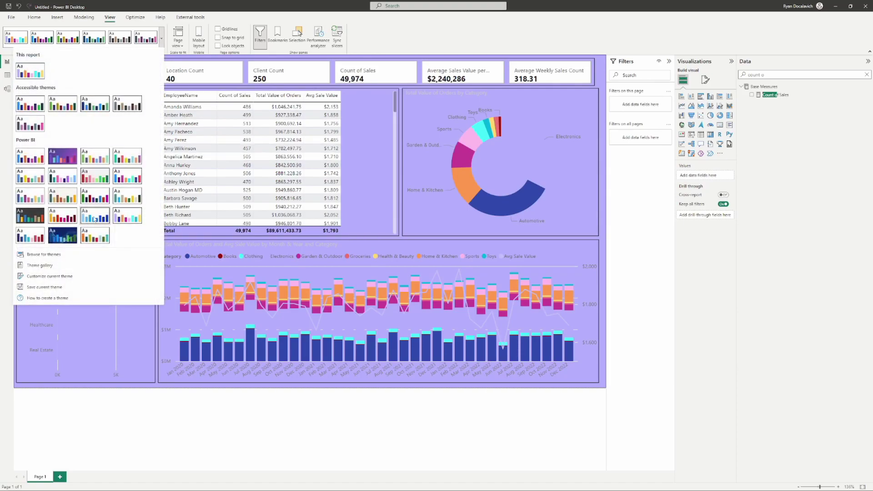
left_click(70, 216)
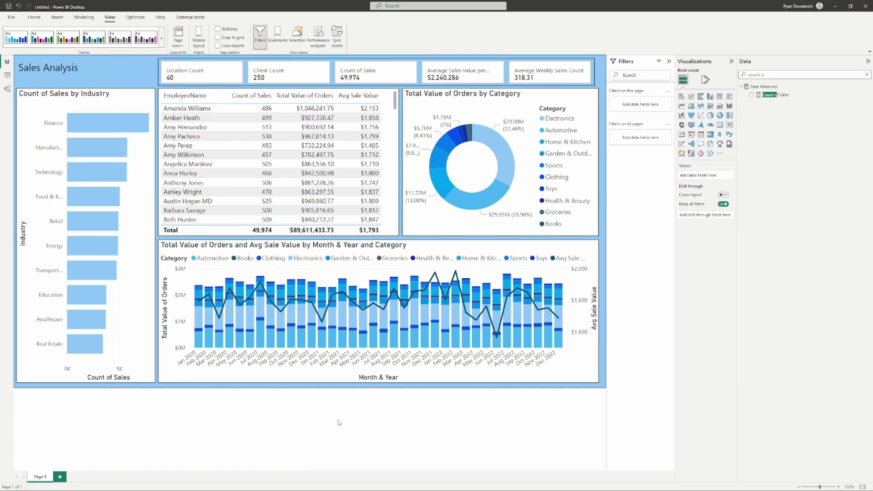
left_click(280, 90)
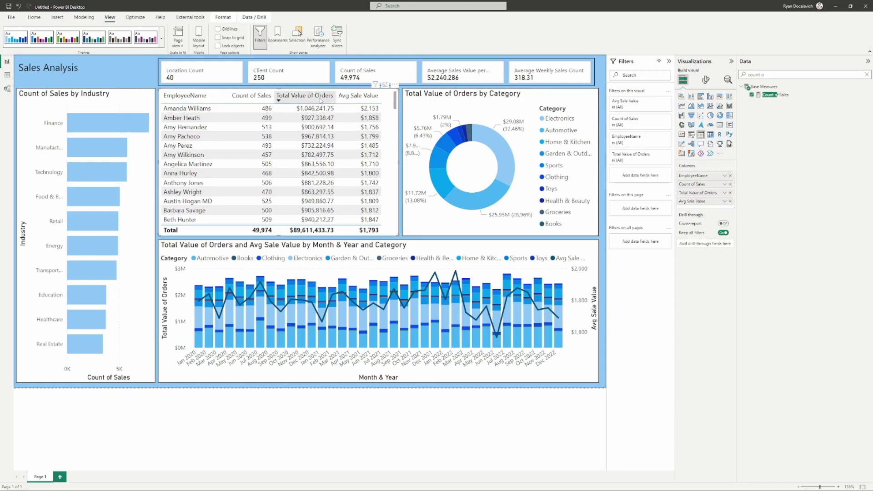
left_click(725, 195)
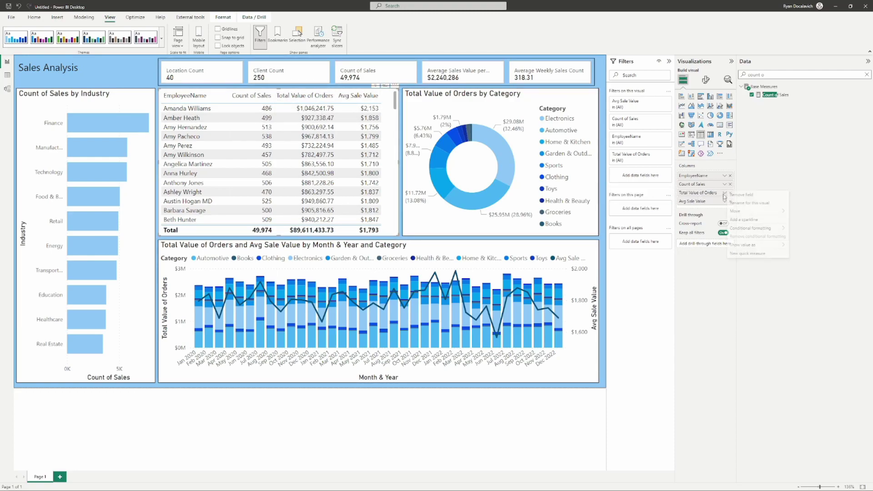
mouse_move(773, 228)
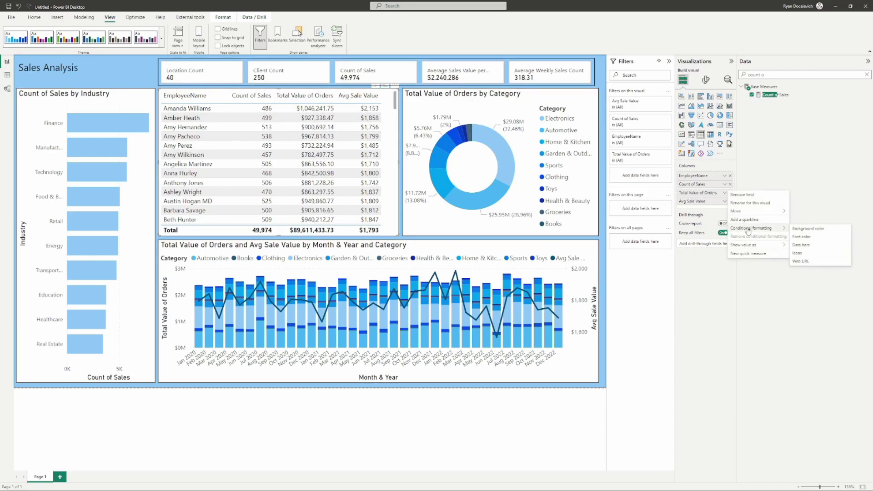
left_click(803, 245)
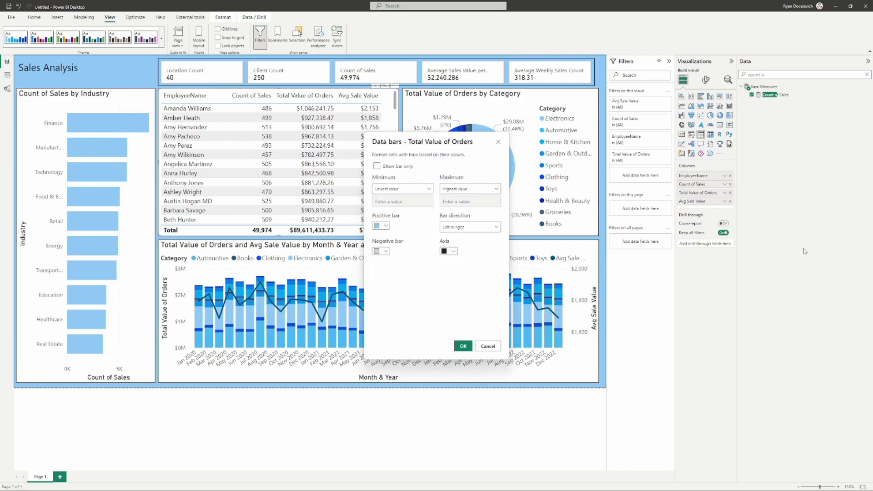
left_click(488, 346)
left_click(725, 193)
mouse_move(754, 229)
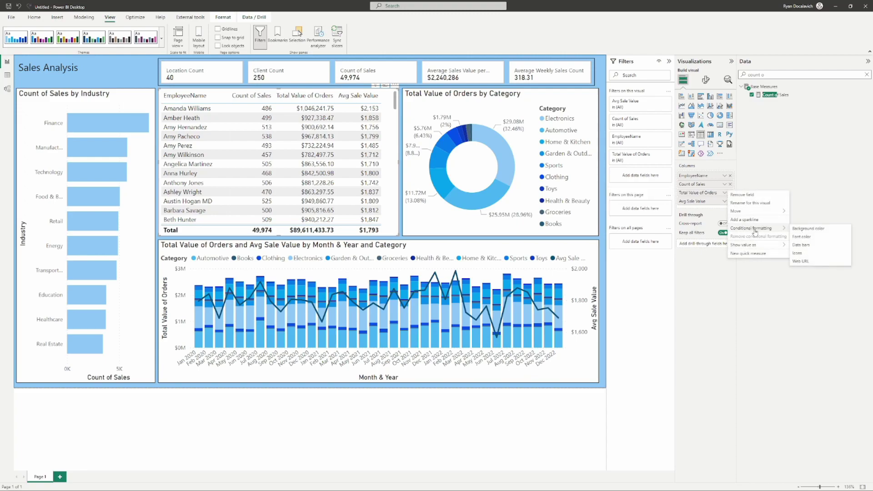
left_click(757, 184)
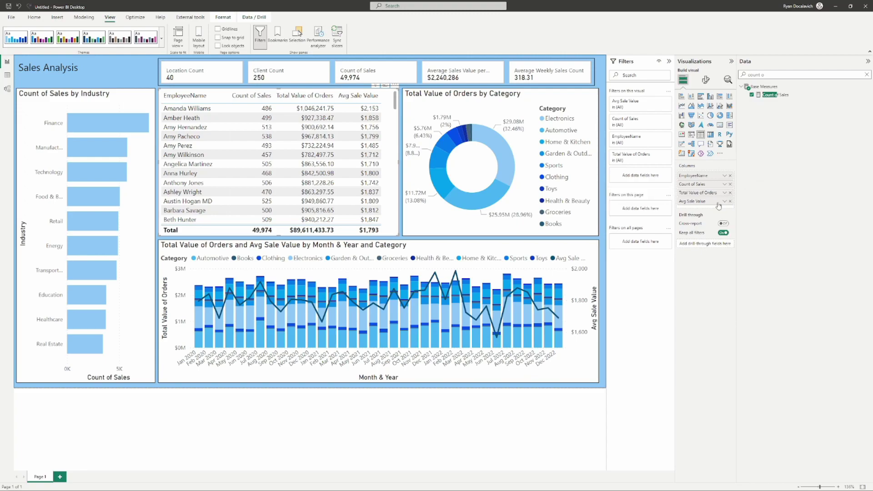
Step: Add data bars to the table's Total Value of Orders column with green (#00A516) as the positive bar colour
left_click(724, 194)
mouse_move(750, 228)
left_click(814, 246)
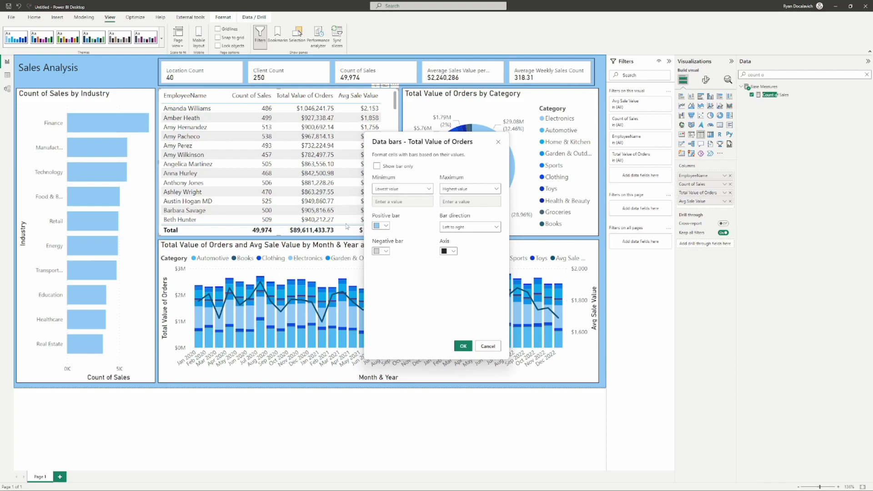
left_click(383, 226)
left_click(400, 336)
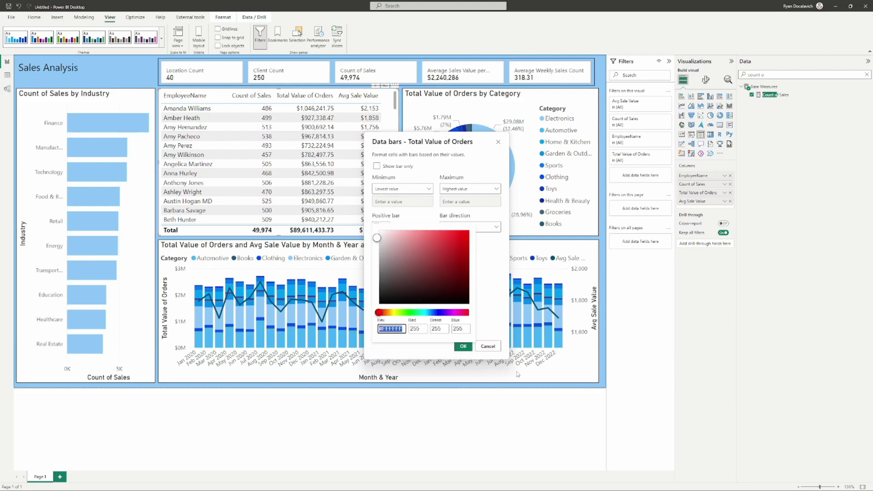
left_click(410, 312)
left_click(464, 256)
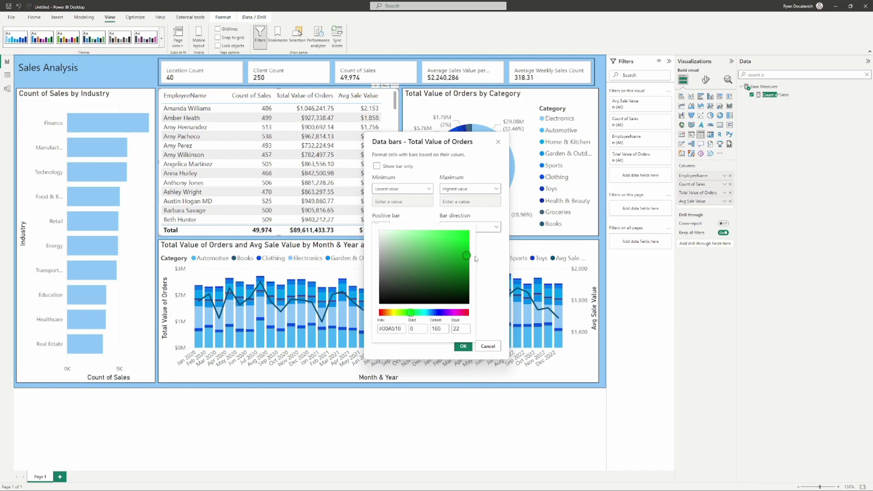
left_click(361, 233)
left_click(463, 347)
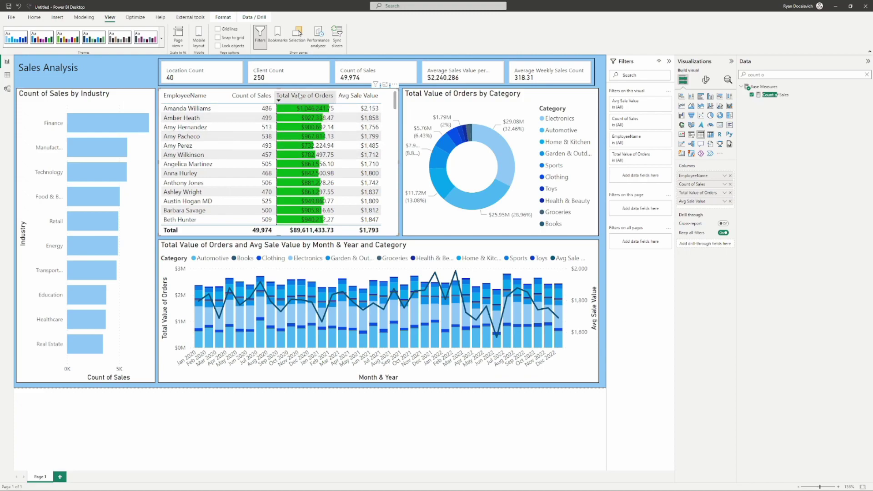
Step: Review the data bars across the employee table's rows
scroll(300, 154, "down", 3)
scroll(300, 155, "up", 3)
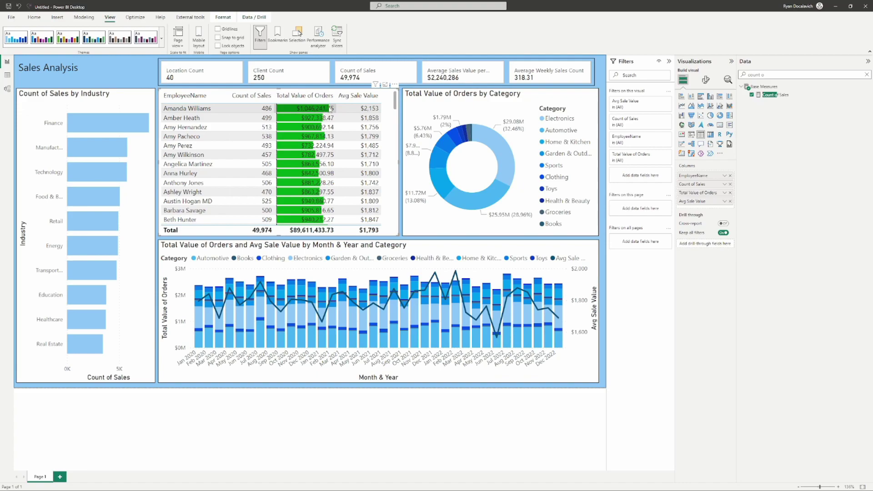
scroll(327, 119, "down", 5)
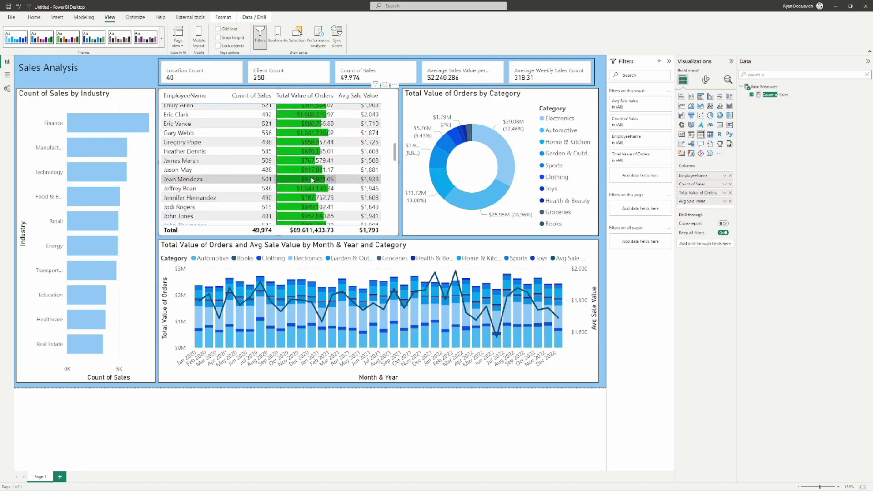
scroll(312, 180, "down", 10)
scroll(300, 144, "up", 15)
scroll(308, 149, "up", 1)
Step: Deselect the employee table and clear the field search so all tables and fields are listed
left_click(374, 425)
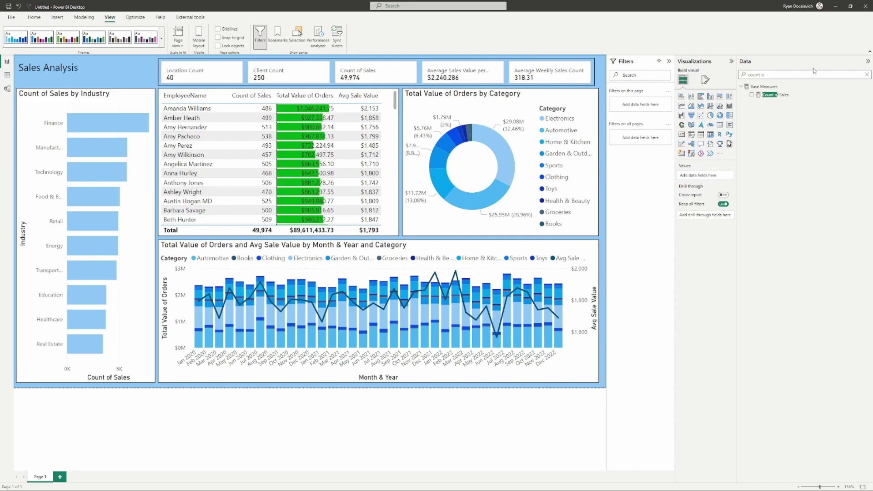
left_click(867, 74)
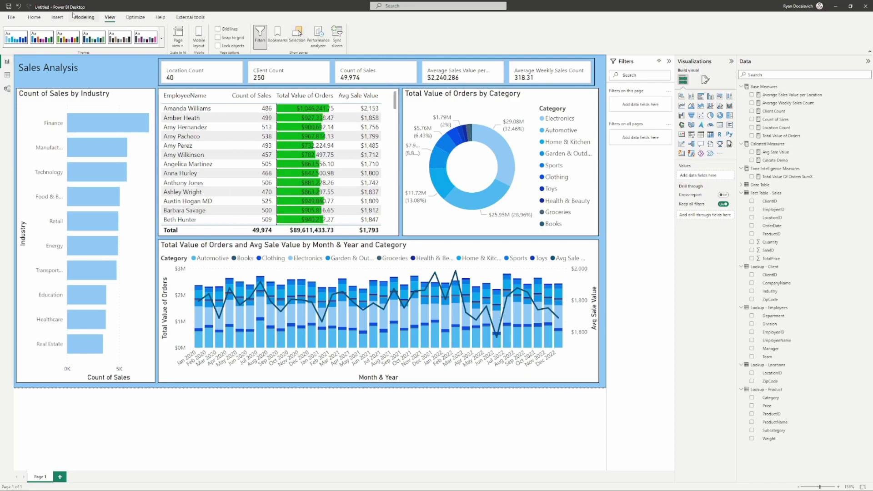
Step: Try to publish the report, saving its changes first
left_click(34, 17)
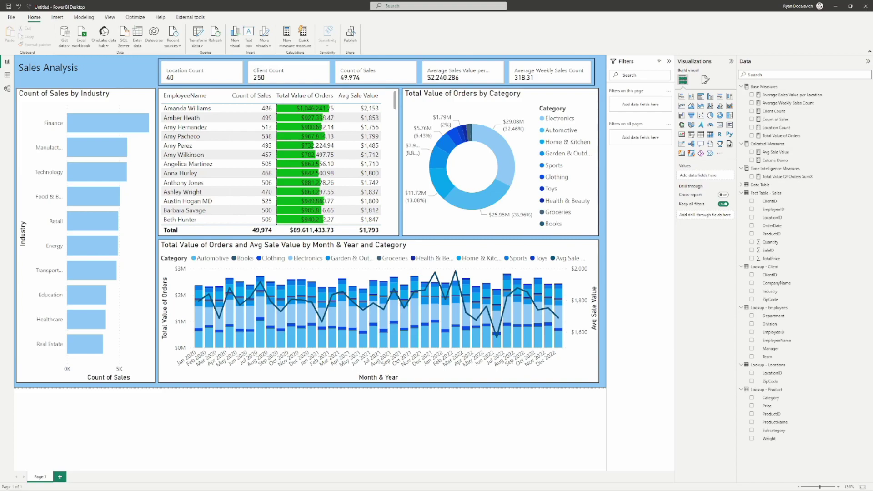
left_click(357, 37)
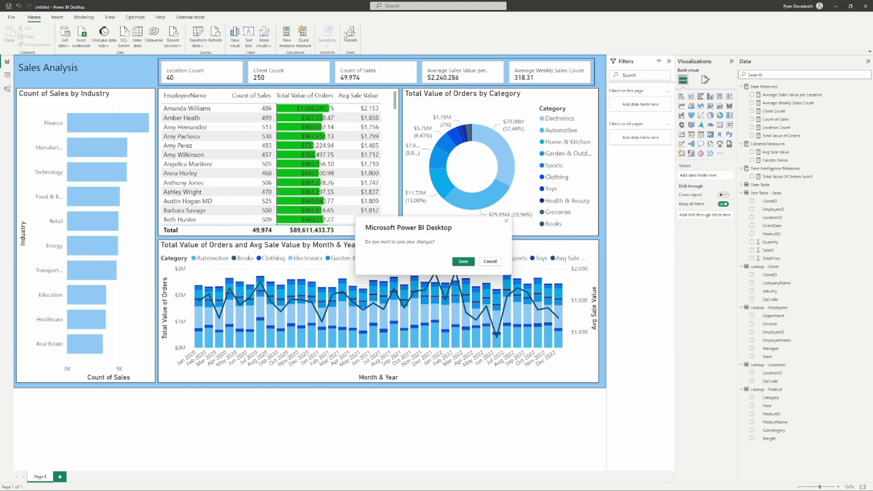
left_click(490, 262)
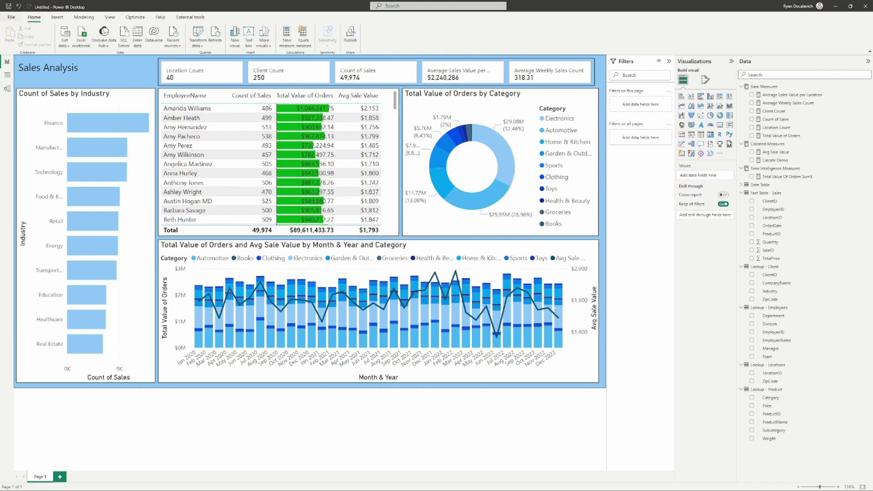
left_click(351, 33)
left_click(463, 262)
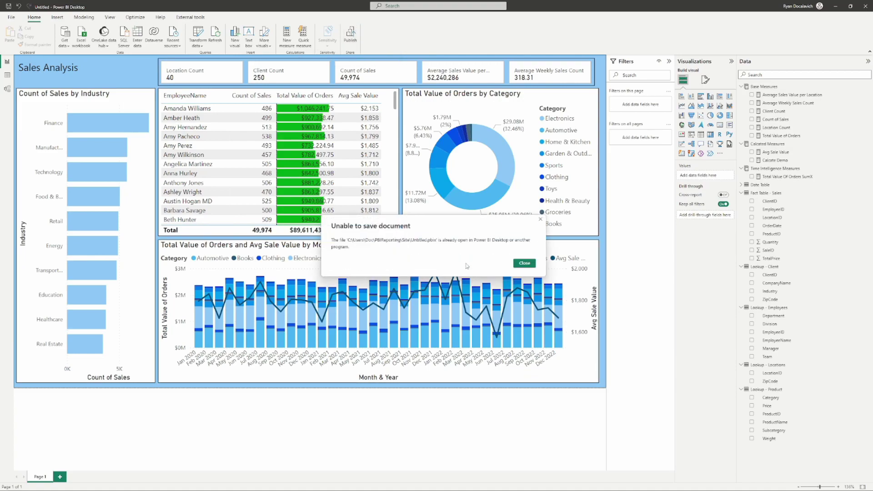
left_click(524, 263)
Step: Save the report's changes and publish it to the PBIReporting_Demos workspace
mouse_move(455, 484)
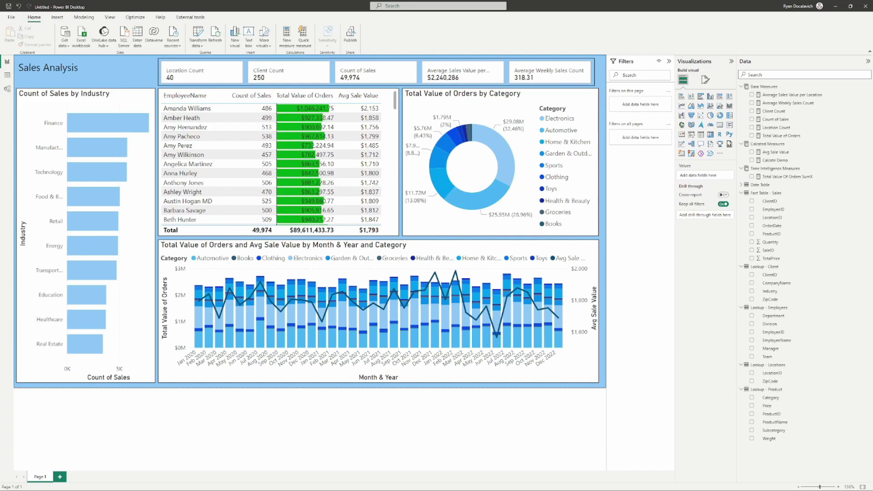
left_click(352, 33)
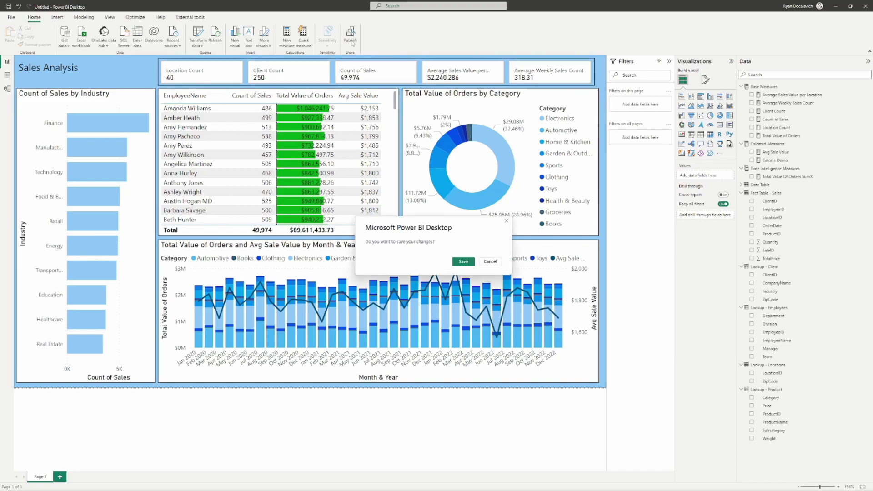
key("Escape")
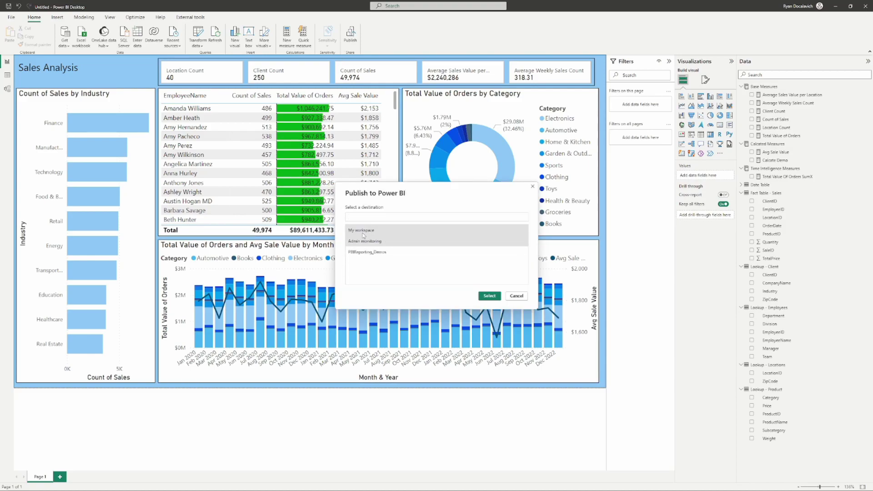
left_click(374, 254)
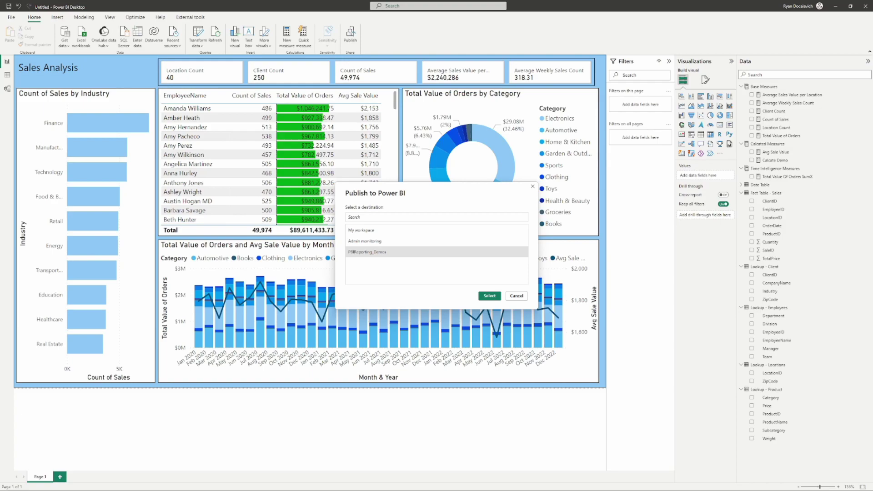
left_click(389, 252)
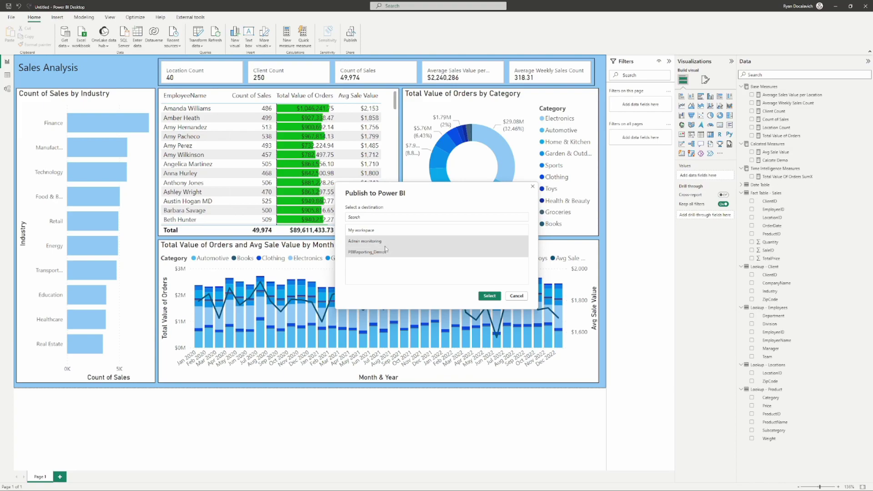
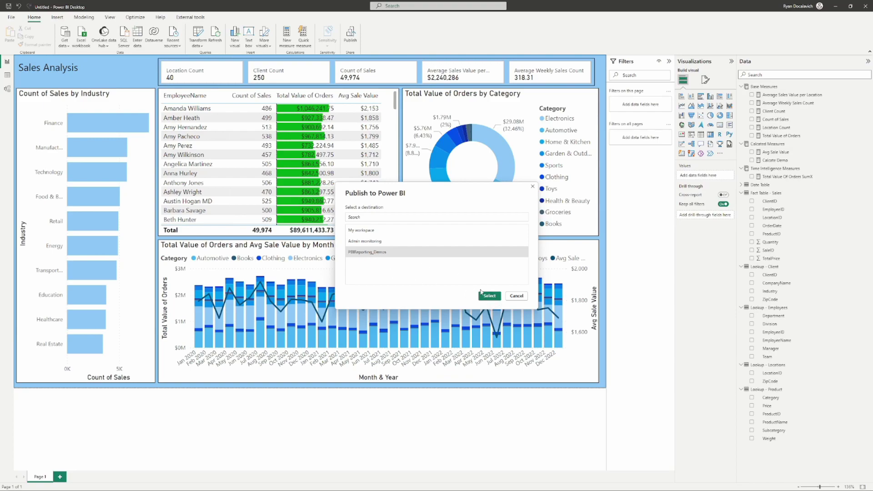
left_click(489, 297)
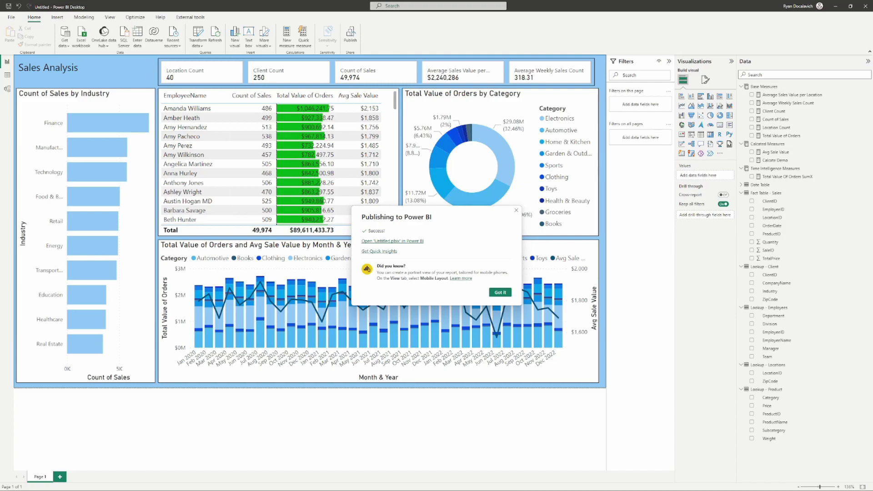
Step: Open the published report in the Power BI service and cross-filter the page by several employees in the table
left_click(393, 241)
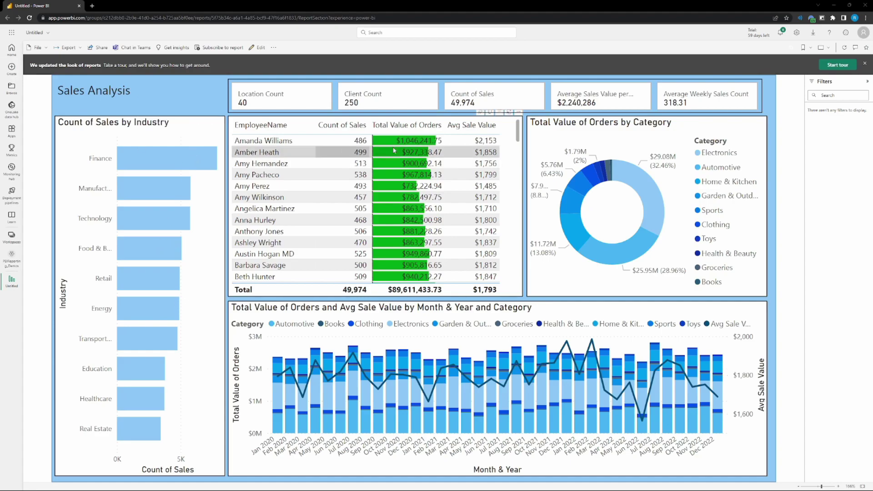
left_click(268, 220)
left_click(264, 186)
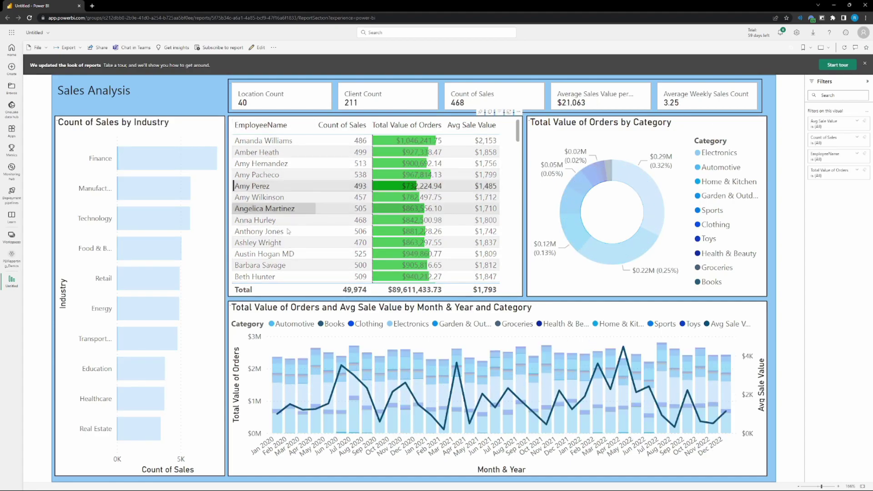
left_click(272, 232)
left_click(263, 175)
left_click(263, 174)
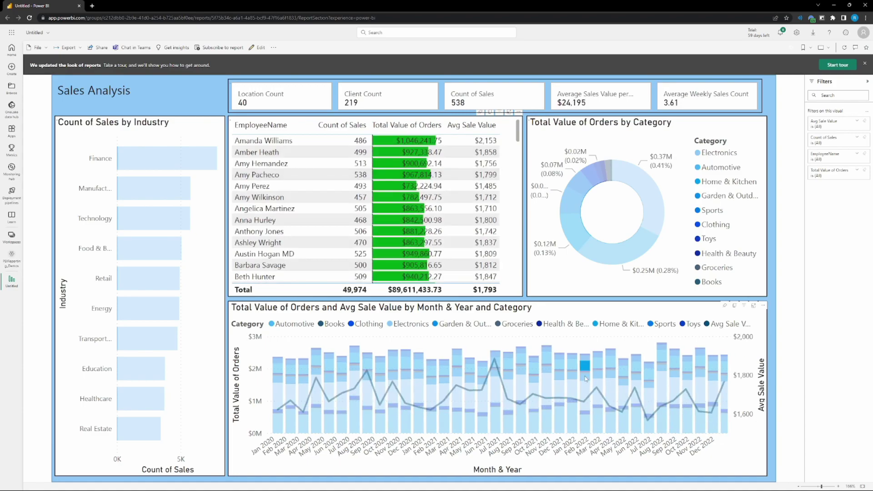
Step: Cross-filter the page by a 2022 Electronics column segment, then by the donut's Home & Kitchen and Garden & Outdoor slices
left_click(666, 391)
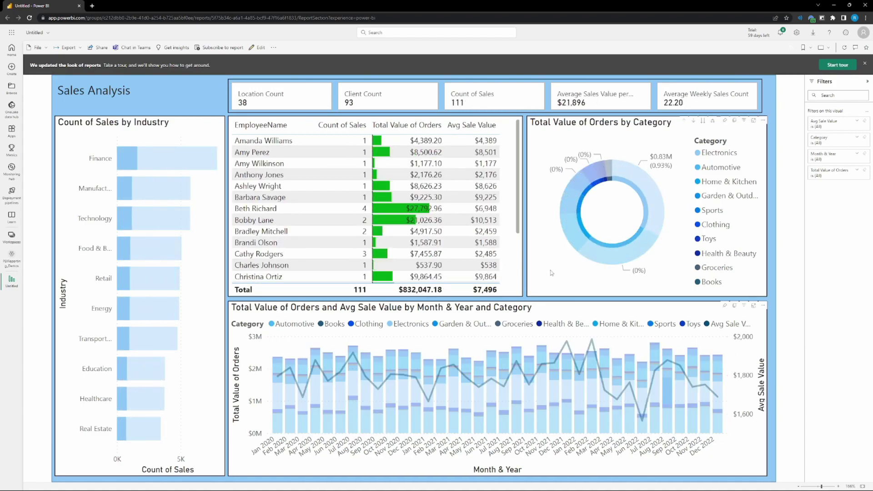
left_click(572, 234)
left_click(572, 189)
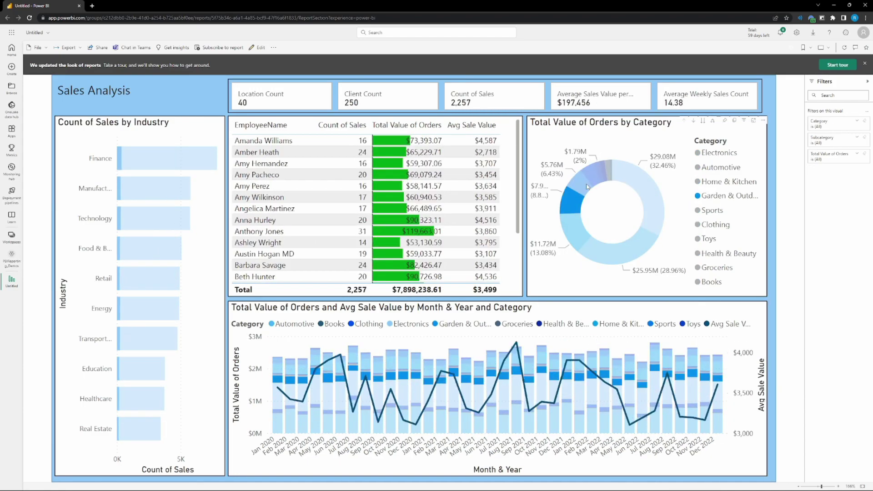
Step: Cross-filter the page by the Manufacturing, Finance, Retail and Energy bars of the industry chart, one after another
left_click(123, 184)
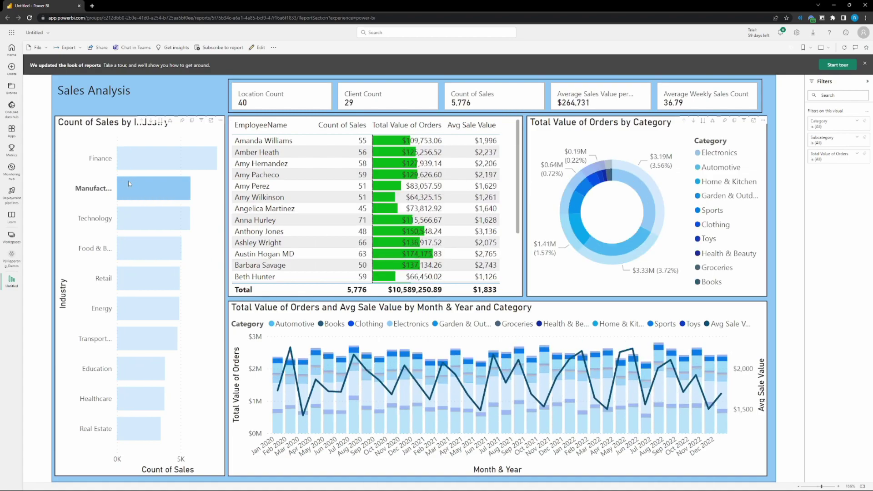
left_click(146, 153)
left_click(151, 279)
left_click(150, 308)
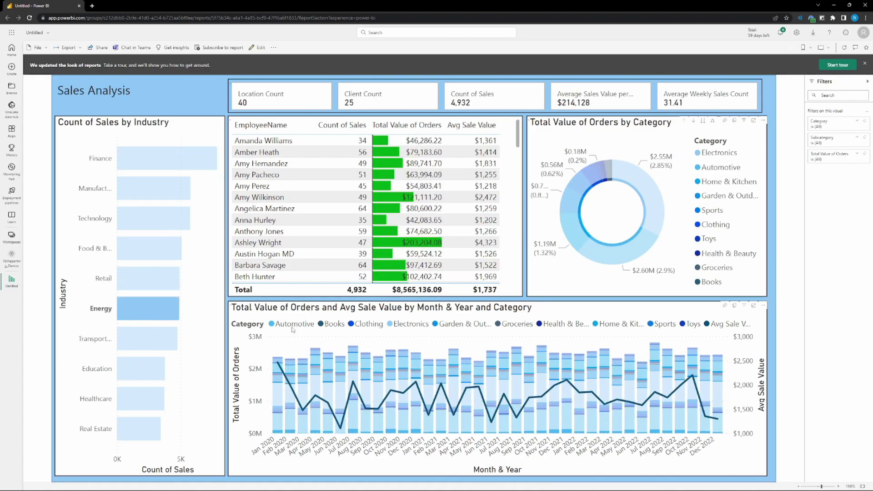
Step: Cross-filter by the Automotive category, drill the donut chart into Home & Kitchen's subcategories and drill back up
left_click(251, 220)
left_click(252, 220)
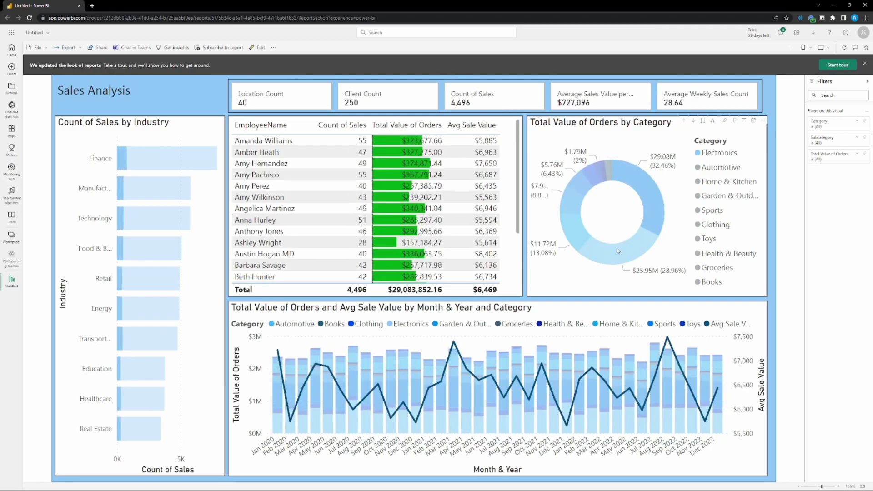
left_click(700, 166)
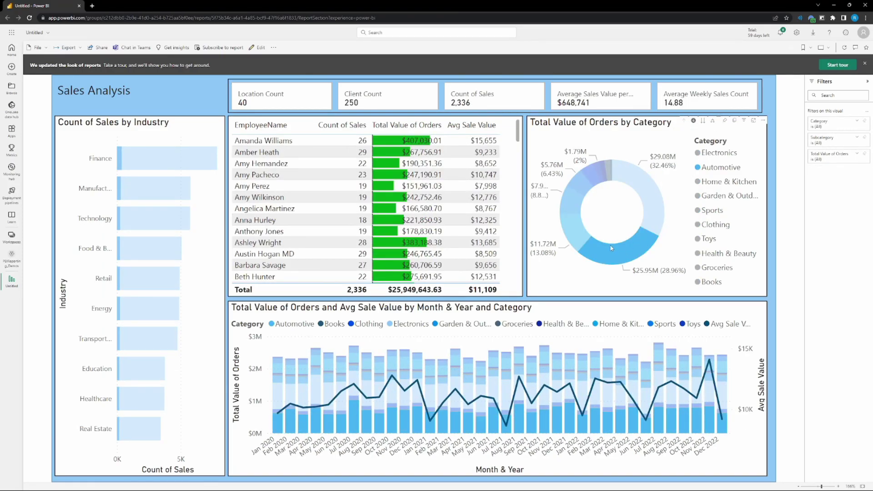
left_click(612, 248)
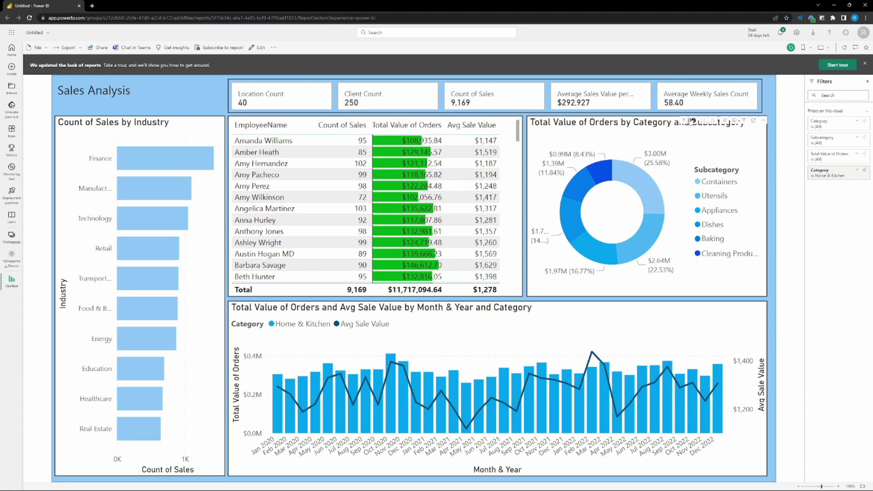
left_click(684, 121)
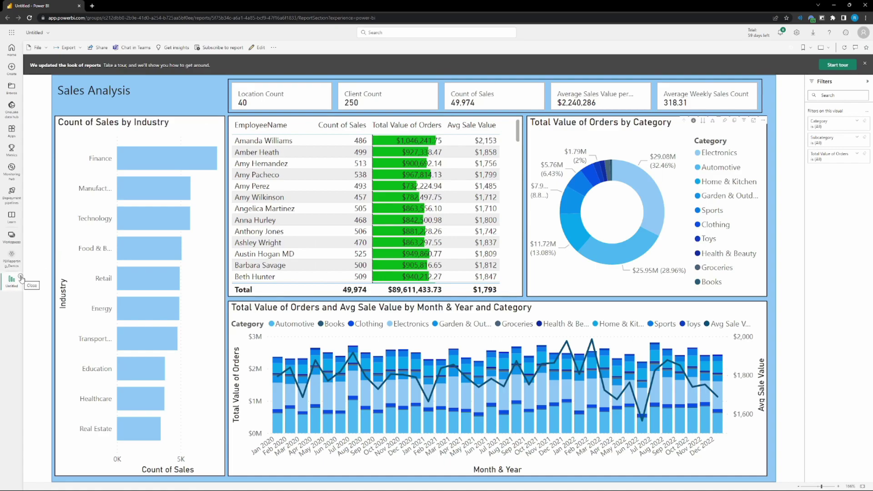
Step: Browse the PBIReporting_Demos workspace, the list of workspaces and the service's home page
left_click(12, 256)
left_click(11, 235)
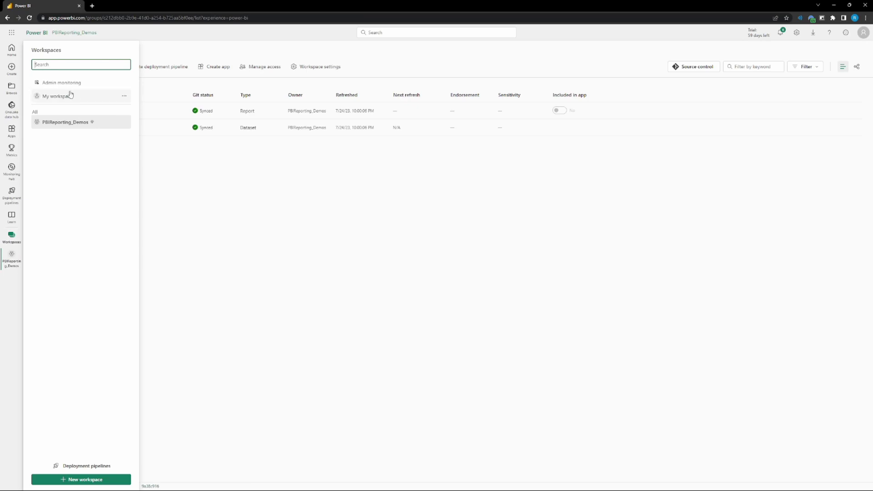
left_click(280, 263)
left_click(10, 50)
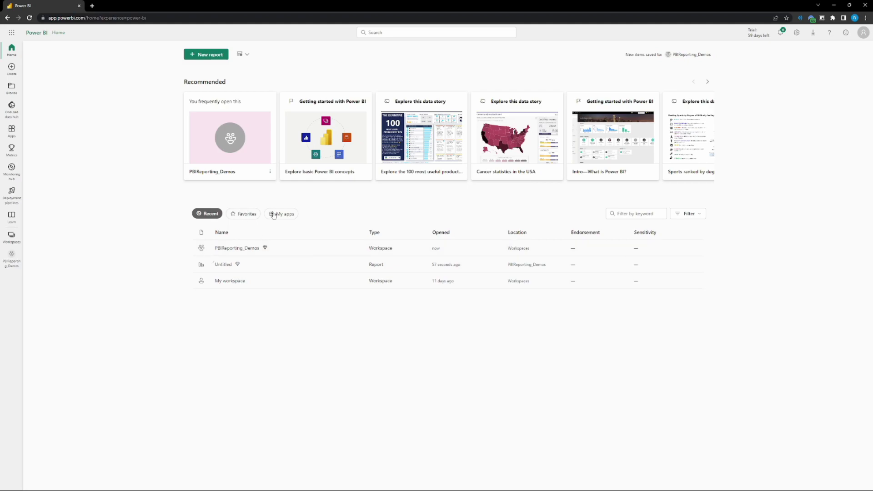
left_click(191, 171)
key("alt+Left")
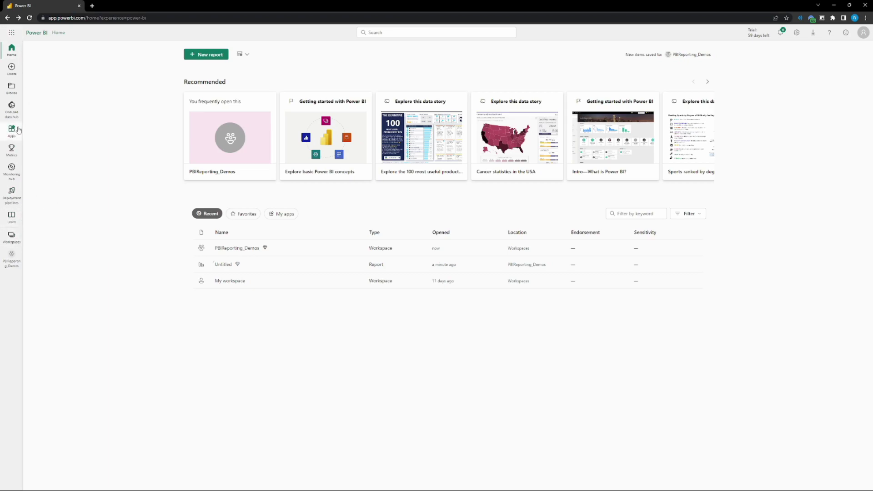
Step: Start a new workspace named Test, examine its advanced license mode and storage format options, and discard it
left_click(12, 236)
left_click(116, 183)
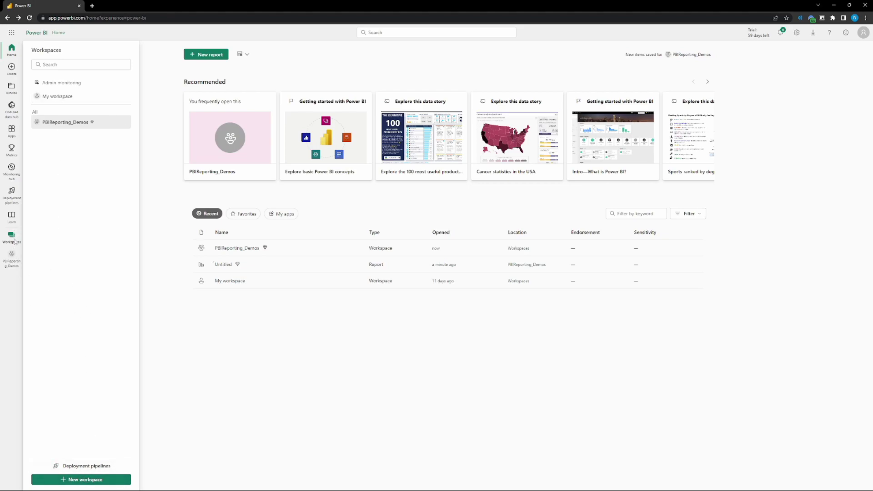
left_click(91, 480)
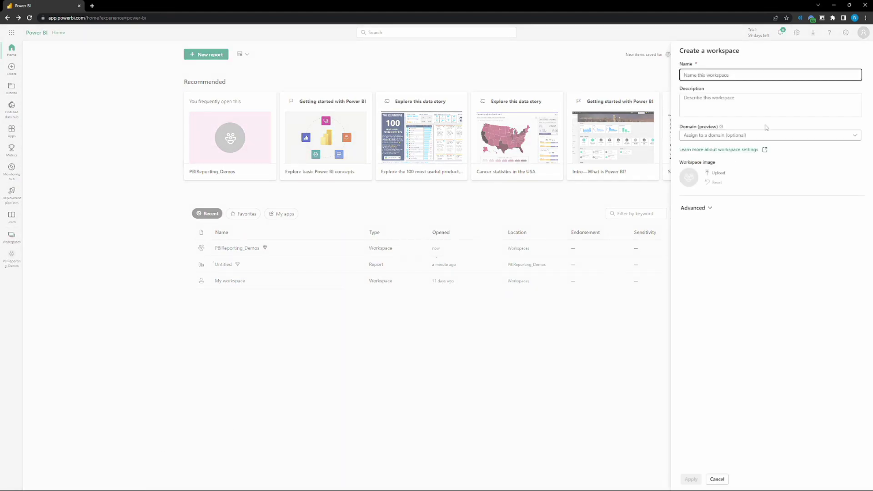
type("Test")
key("Tab")
left_click(704, 215)
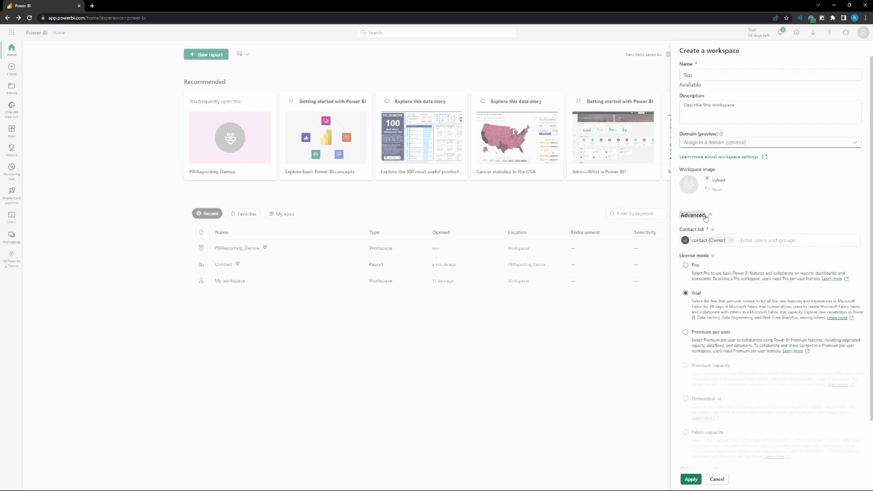
scroll(756, 231, "down", 2)
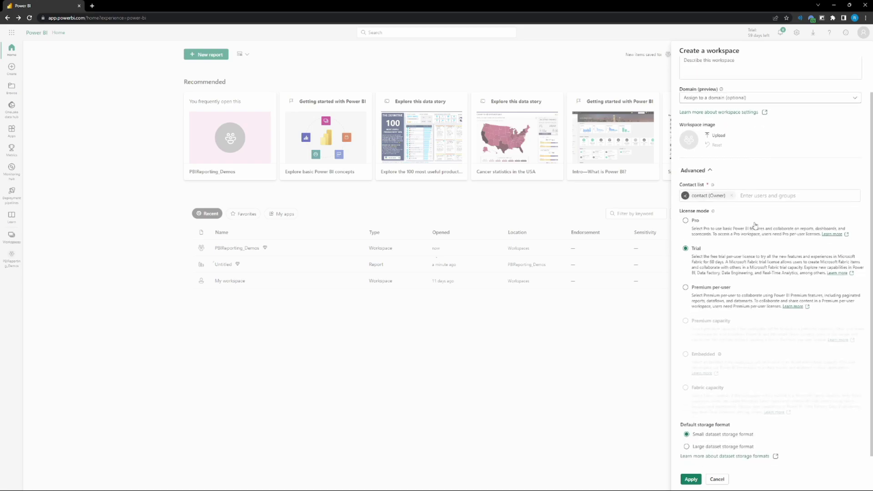
scroll(714, 220, "up", 2)
scroll(707, 191, "down", 3)
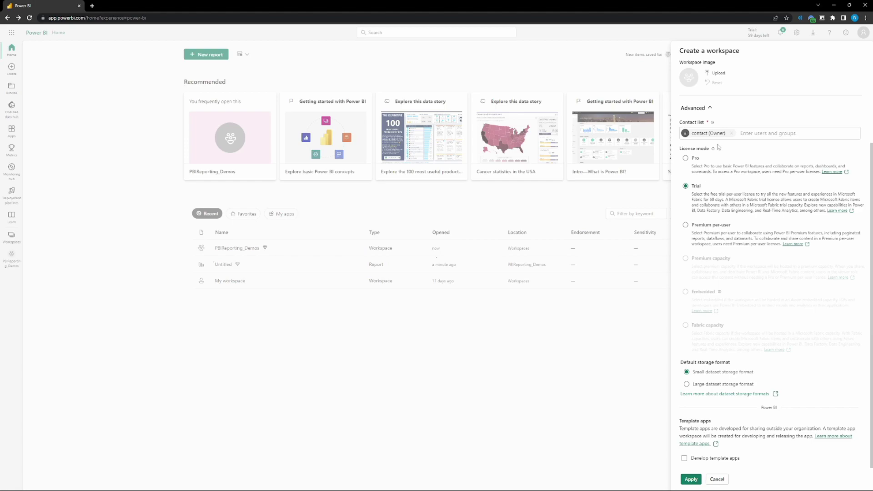
left_click(715, 480)
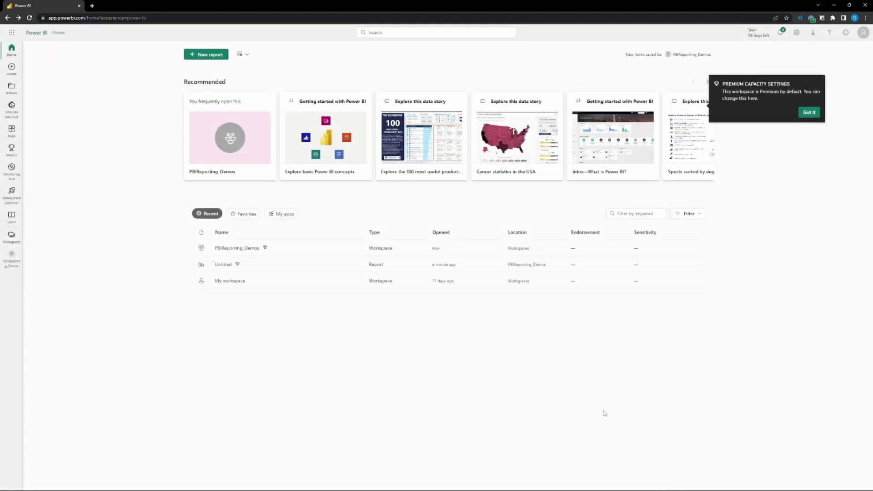
Step: Open the access management of the PBIReporting_Demos workspace and its form for adding people
left_click(11, 235)
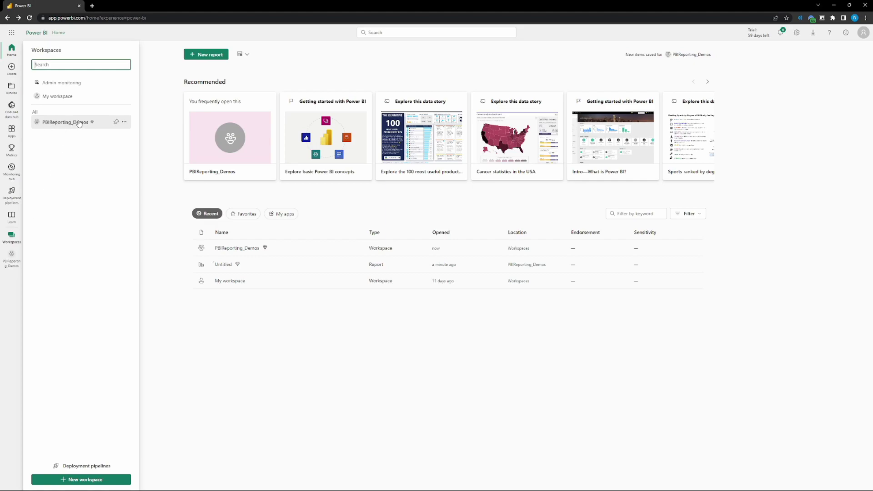
left_click(125, 122)
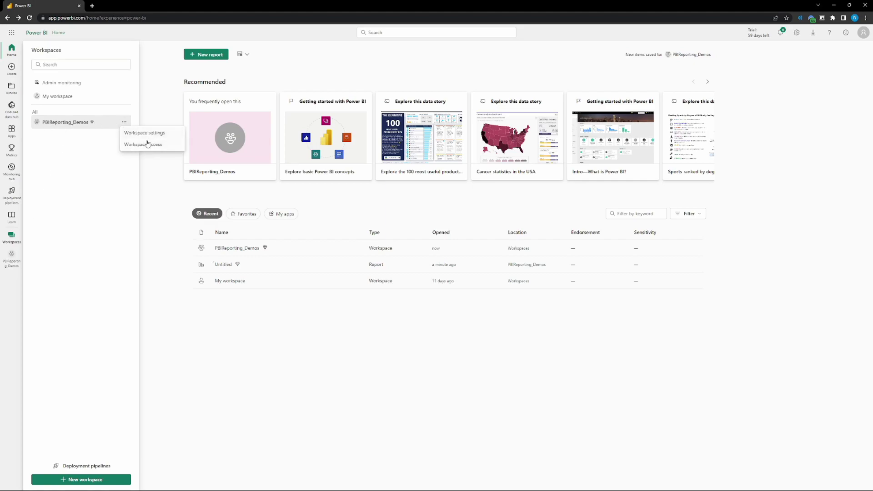
left_click(105, 150)
left_click(124, 122)
left_click(156, 145)
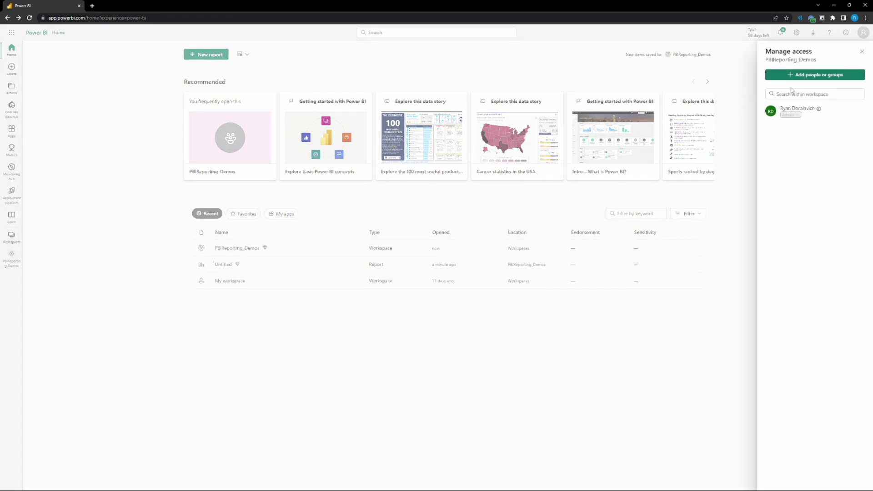
left_click(805, 76)
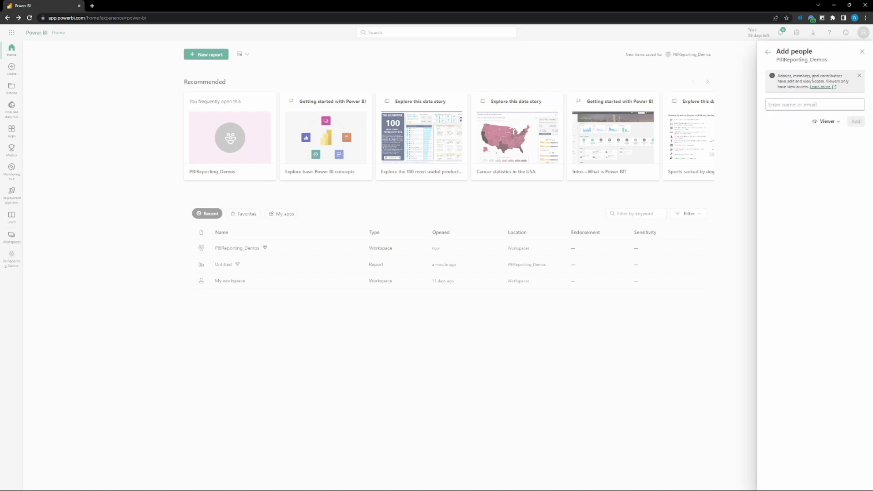
Step: Examine the Admin, Member, Contributor and Viewer roles available to people being added, and close the access pane
left_click(832, 123)
left_click(768, 193)
left_click(826, 121)
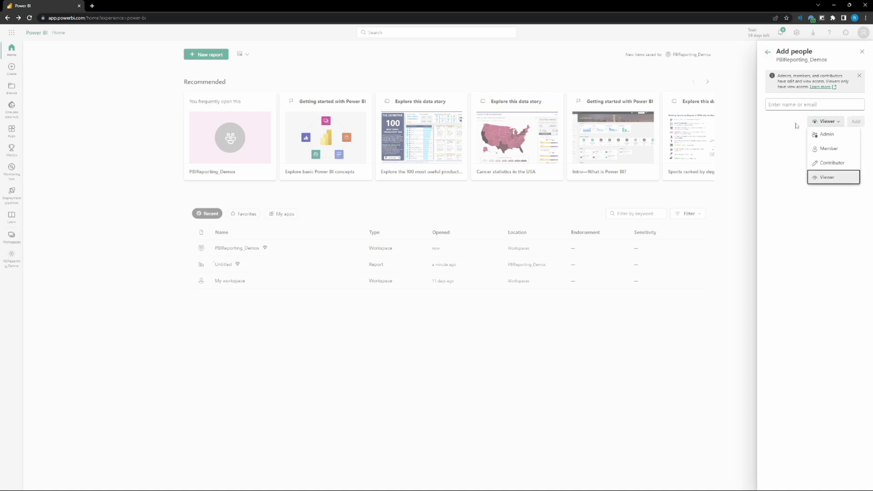
left_click(799, 188)
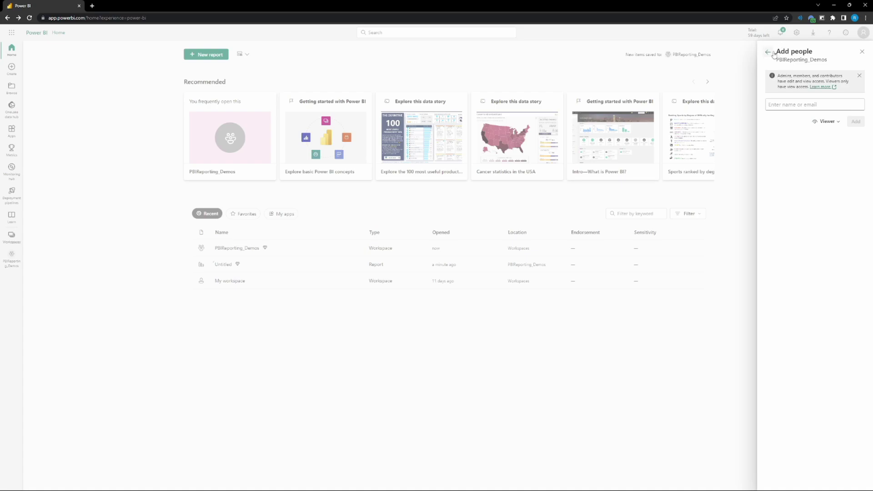
left_click(827, 121)
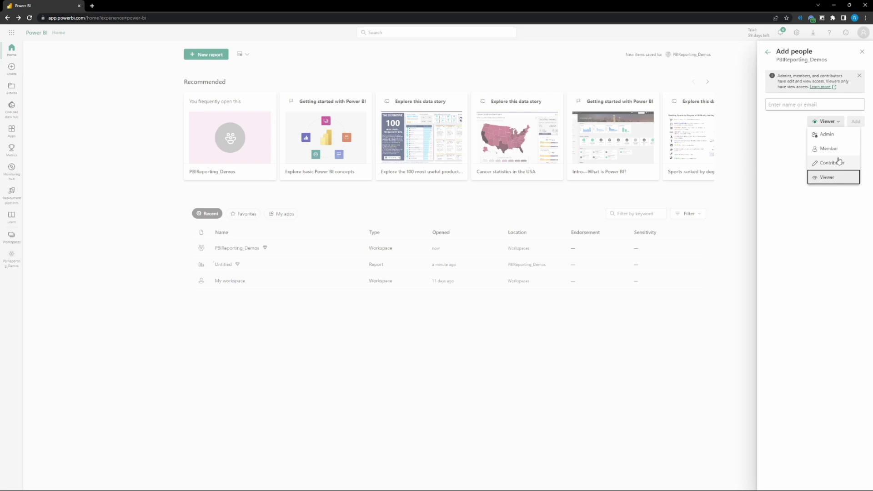
left_click(796, 161)
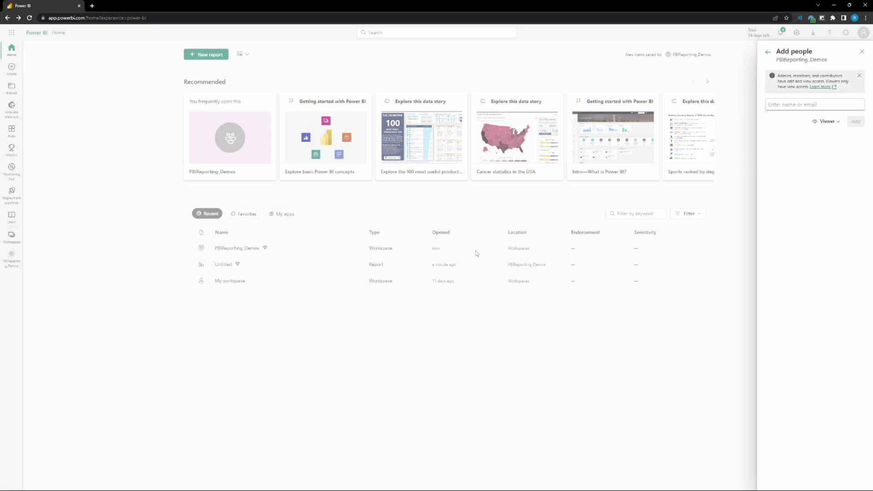
left_click(489, 373)
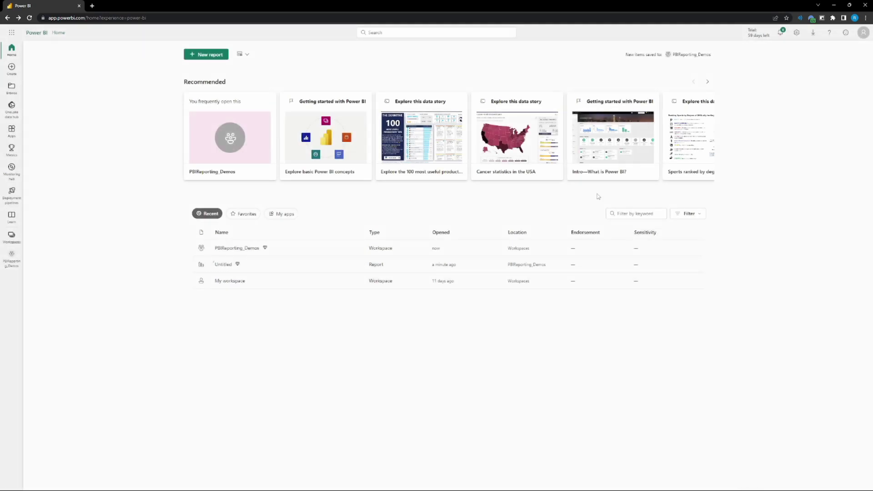
Step: Open the PBIReporting_Demos workspace and review its report and dataset entries
left_click(16, 237)
left_click(68, 120)
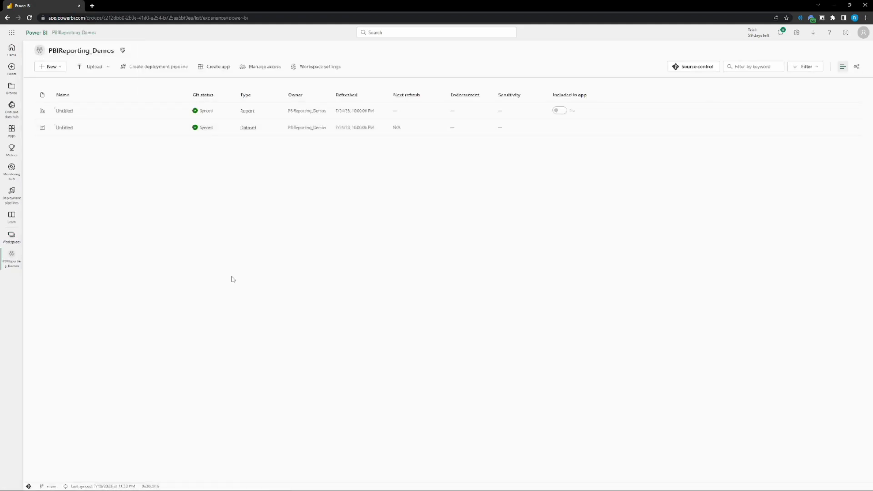
left_click(11, 235)
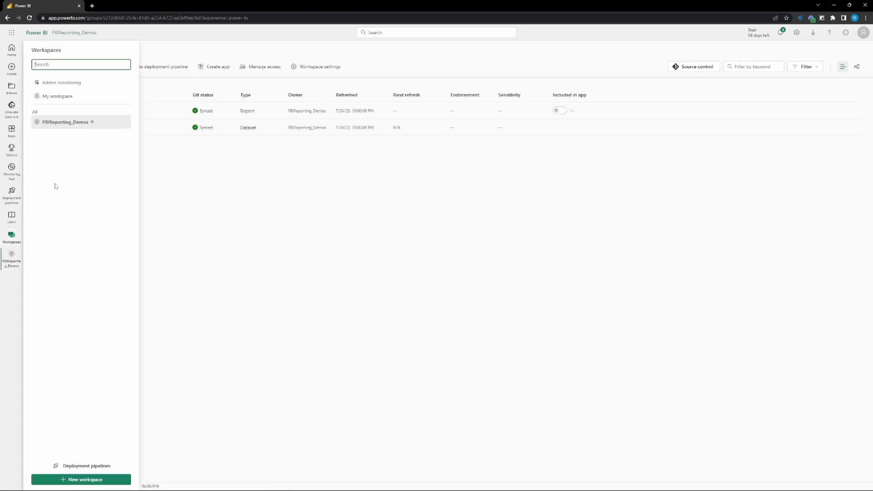
left_click(68, 122)
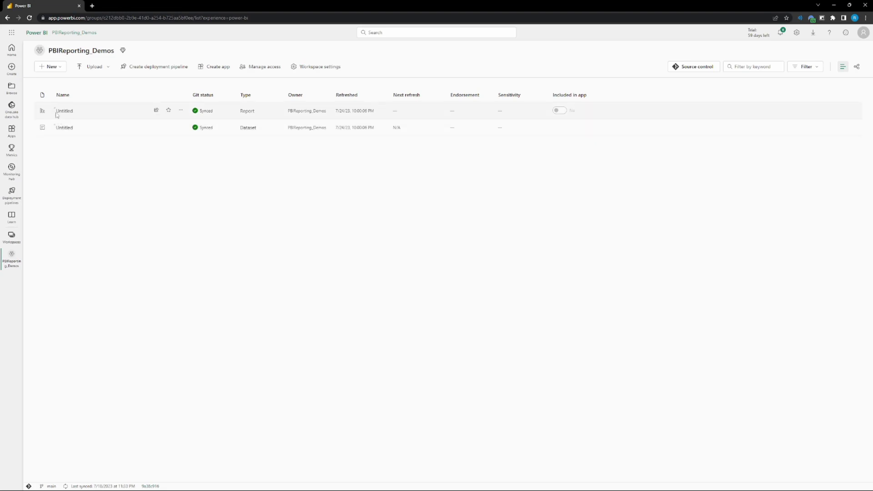
left_click_drag(54, 110, 278, 146)
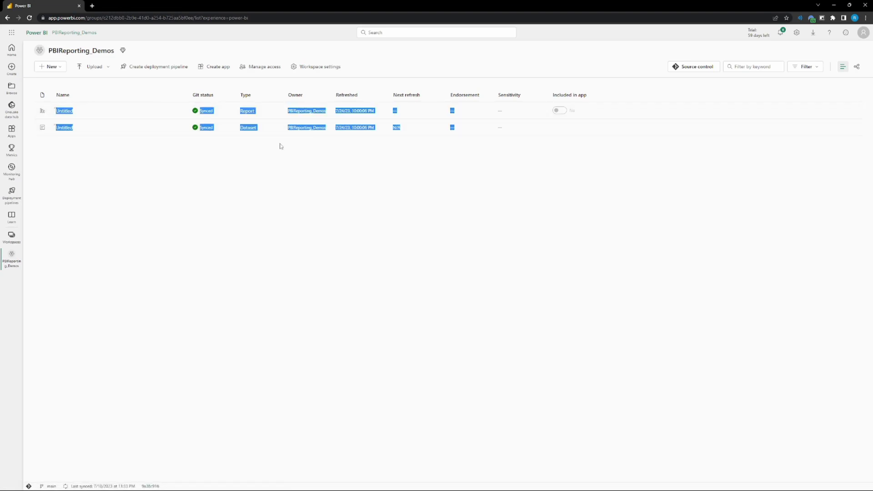
left_click(36, 93)
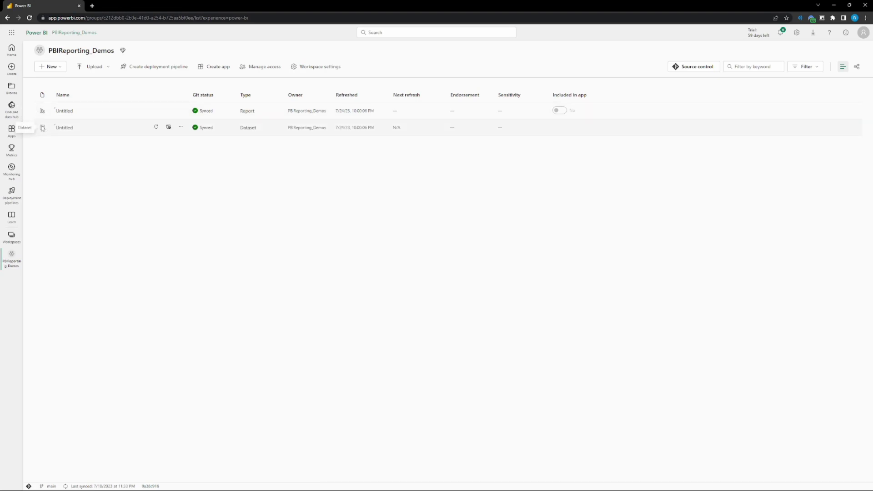
Step: Switch to Power BI Desktop, dismiss the publishing confirmation, and collapse all tables and measure groups in the table view
left_click(459, 483)
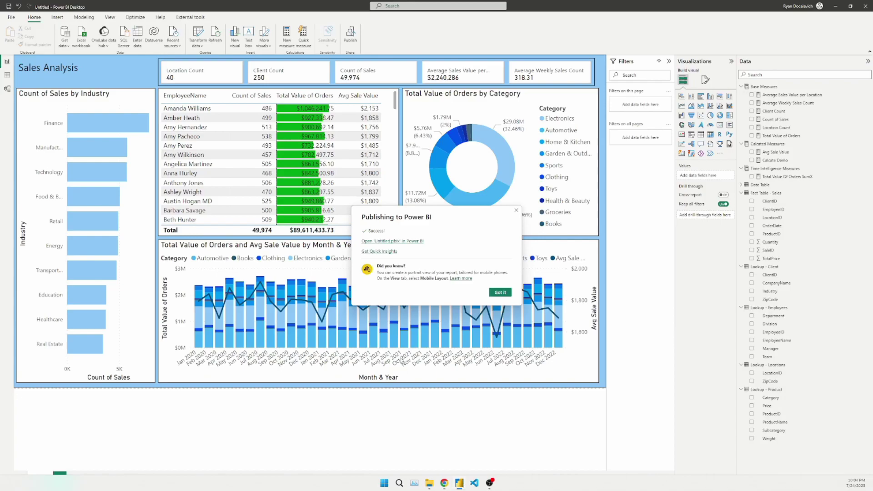
left_click(501, 292)
left_click(7, 75)
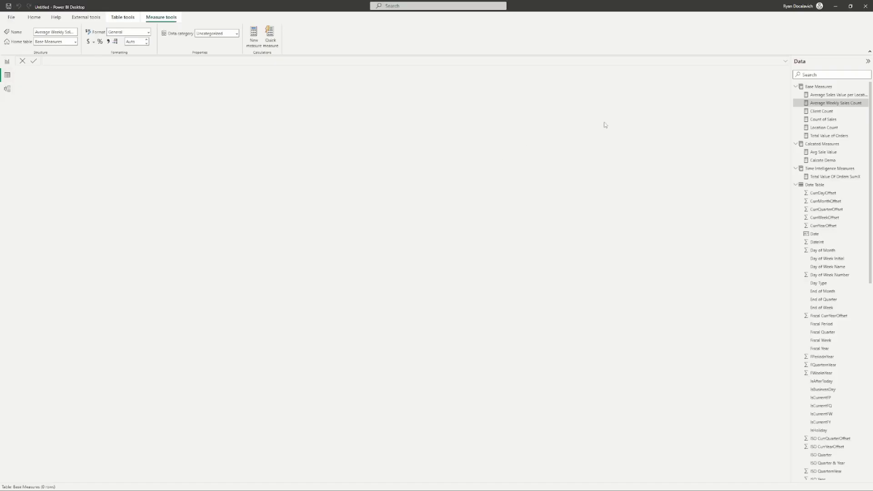
left_click(796, 87)
left_click(796, 95)
left_click(796, 102)
left_click(795, 111)
left_click(795, 120)
left_click(796, 127)
left_click(795, 152)
Step: Browse the rows of the lookup, sales and date tables, and review the model and report views
left_click(820, 152)
left_click(821, 144)
left_click(822, 136)
left_click(819, 127)
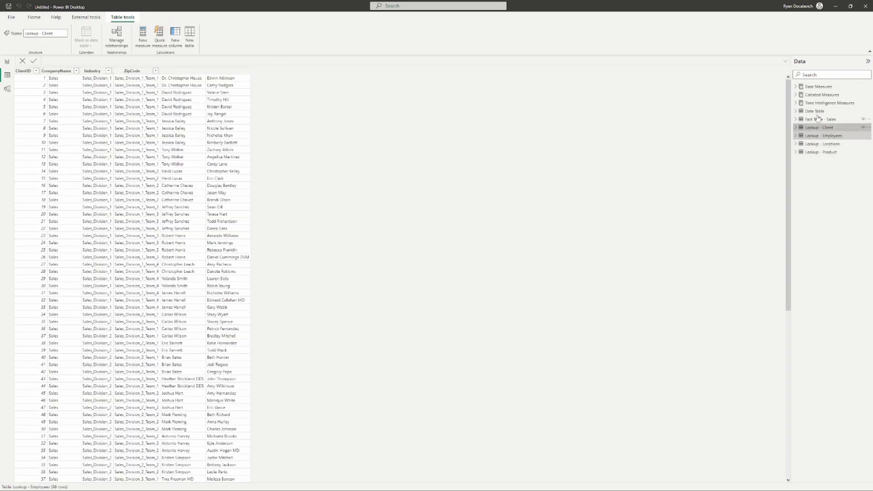
left_click(818, 120)
left_click(816, 111)
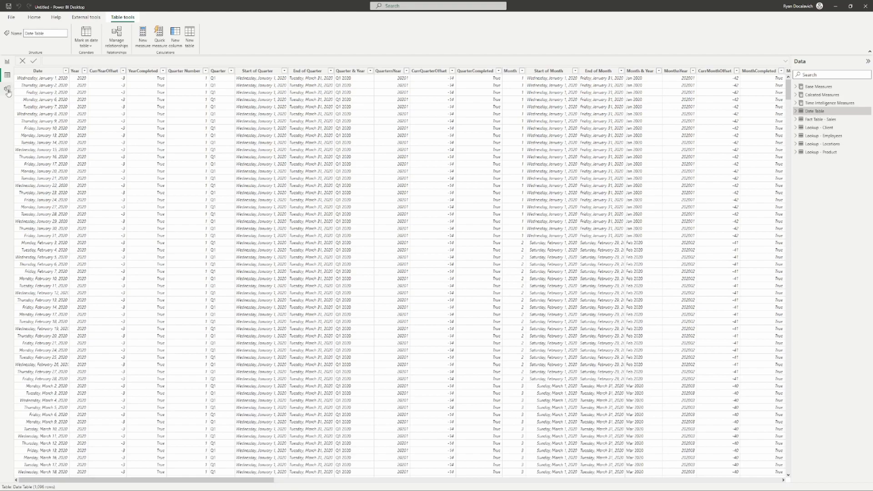
left_click(7, 91)
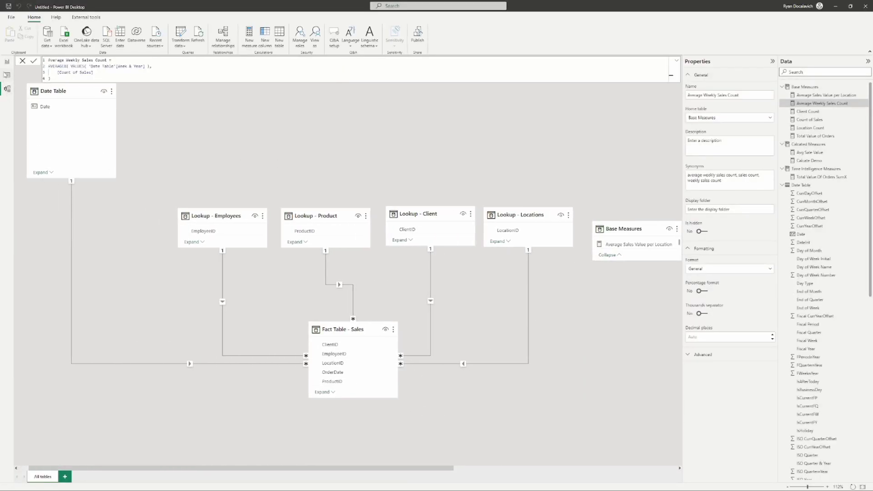
left_click(6, 75)
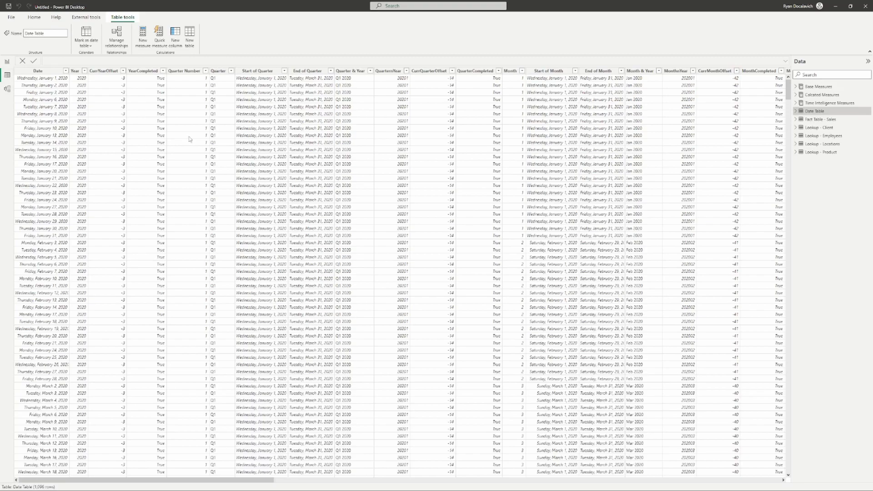
left_click(6, 61)
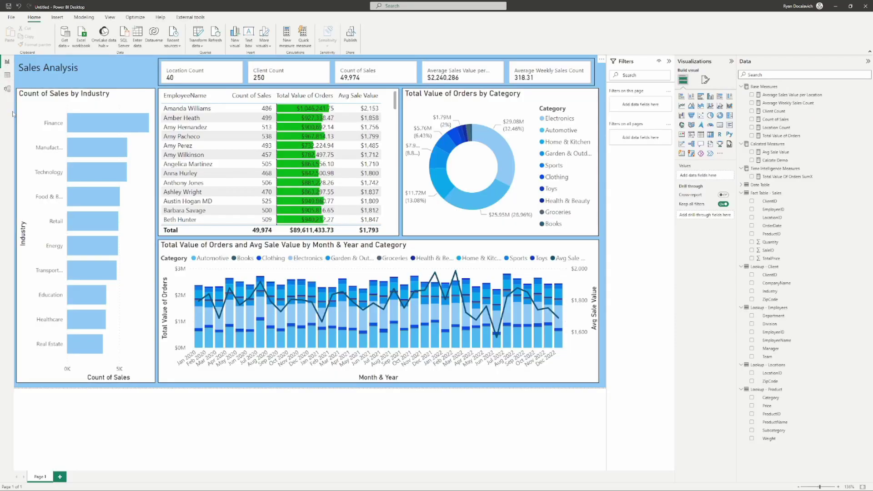
left_click(7, 89)
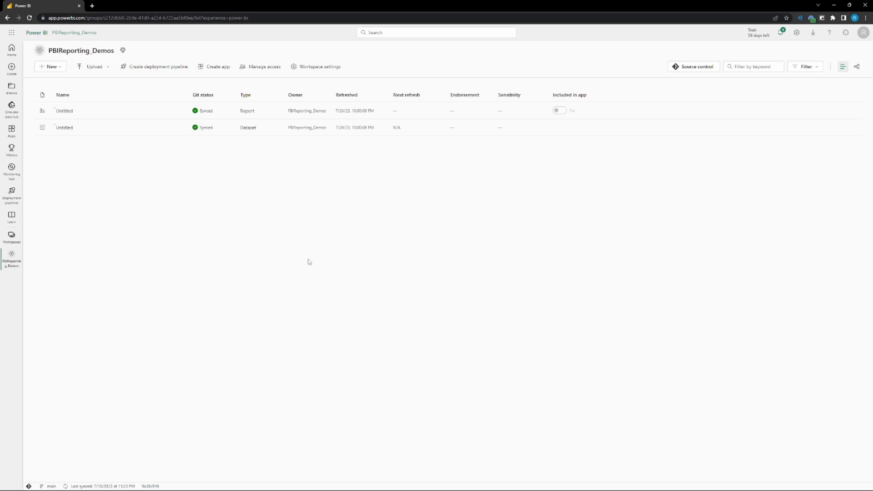
Step: Switch back to the Power BI service, create an app from the PBIReporting_Demos workspace and enter Test as its description
left_click(217, 72)
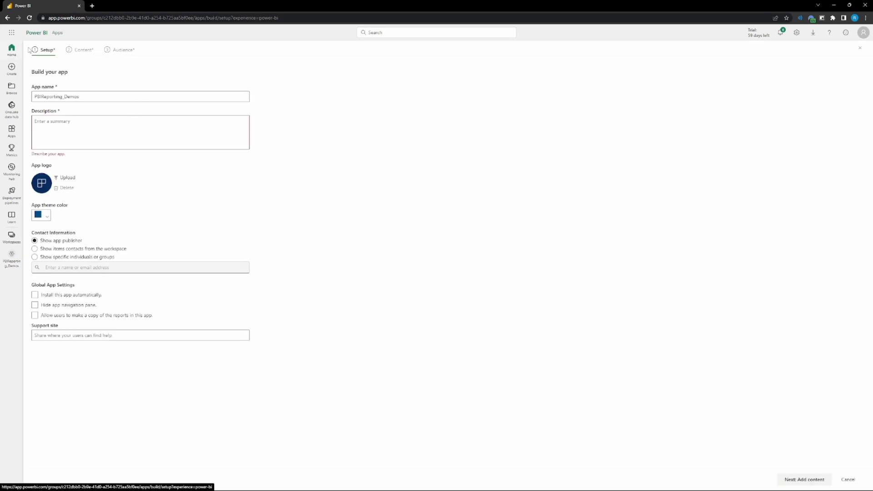
left_click(845, 479)
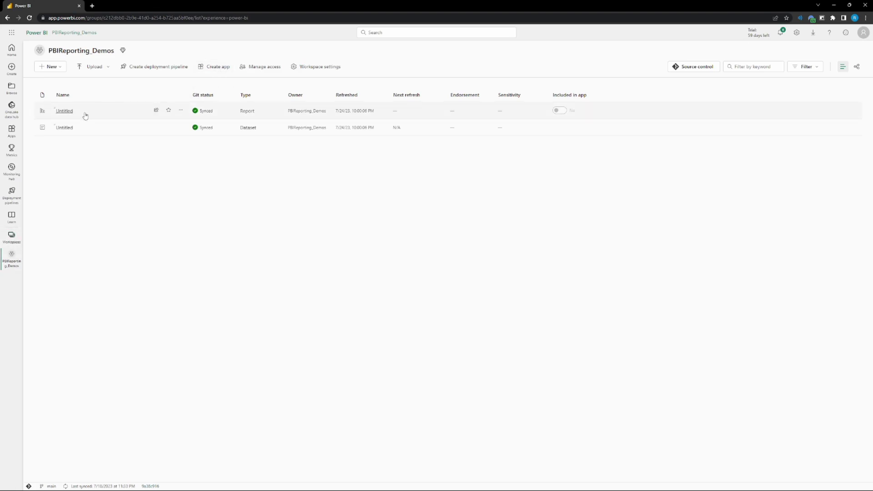
left_click(218, 67)
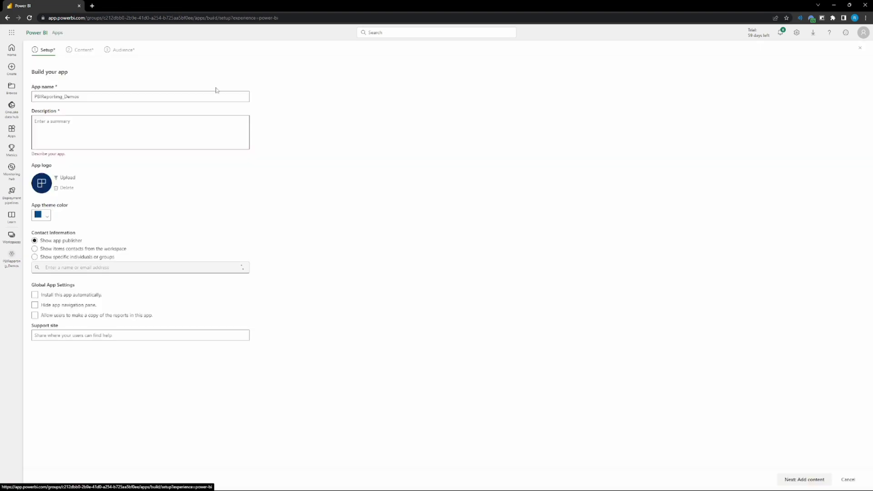
left_click(63, 127)
type("Test")
left_click(87, 97)
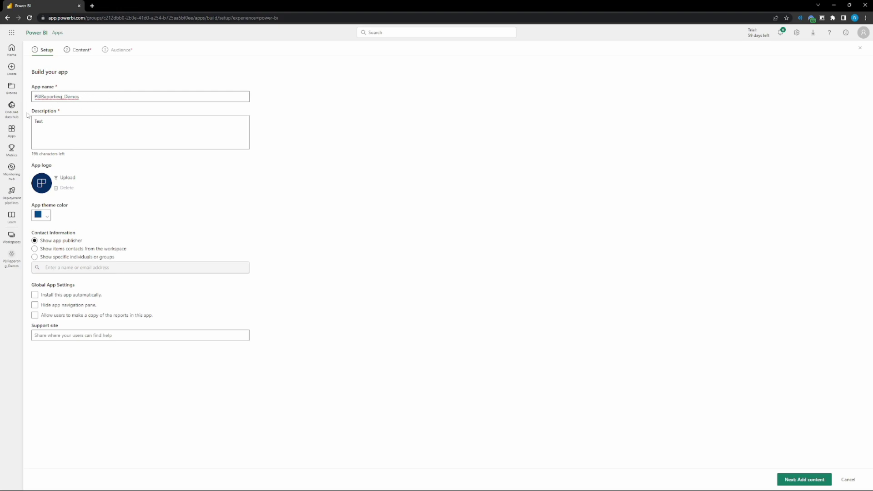
left_click(92, 99)
right_click(92, 99)
left_click(84, 99)
left_click(102, 128)
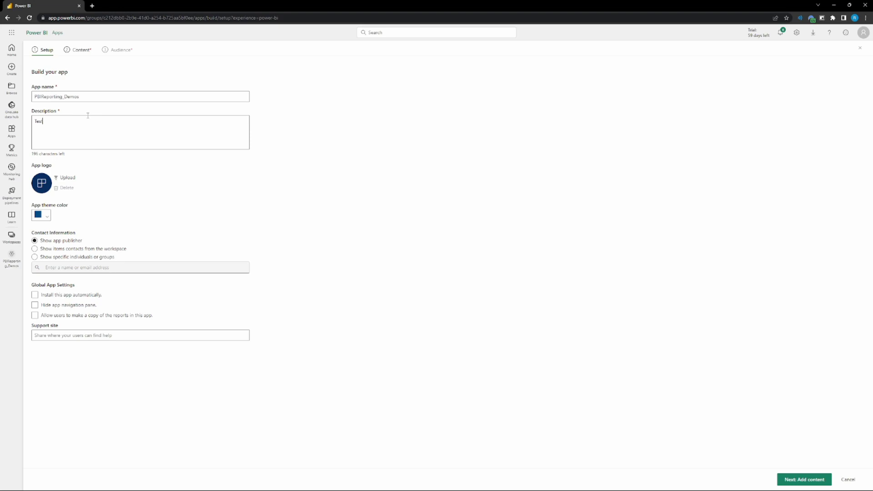
Step: Examine the app's theme colors and three contact information options, keeping Show app publisher
left_click(47, 219)
left_click(230, 215)
left_click(47, 217)
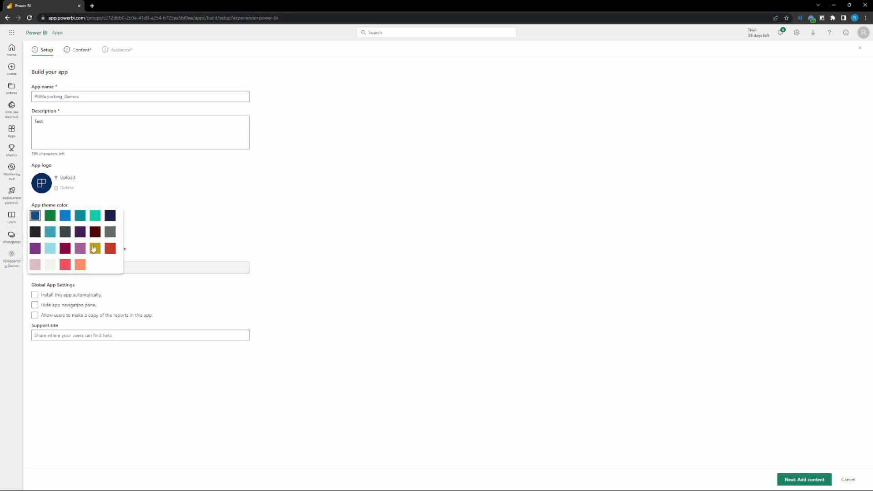
left_click(190, 199)
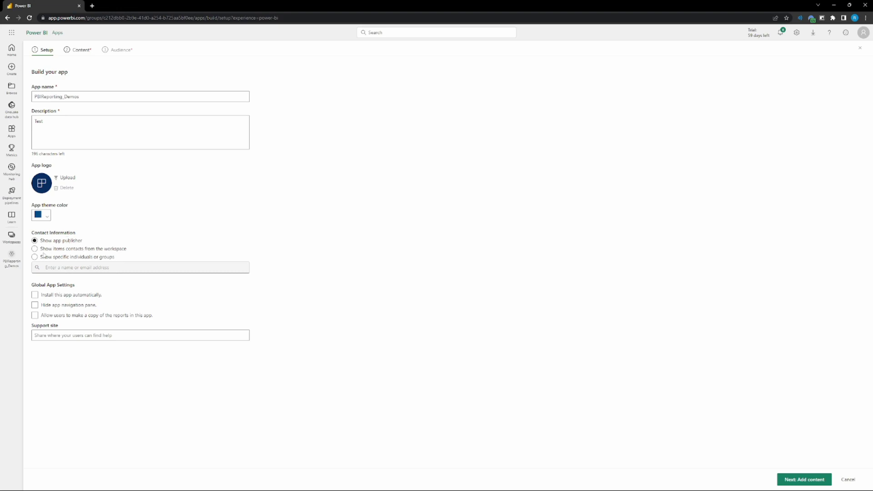
left_click(68, 250)
left_click(106, 242)
left_click(50, 258)
left_click(63, 243)
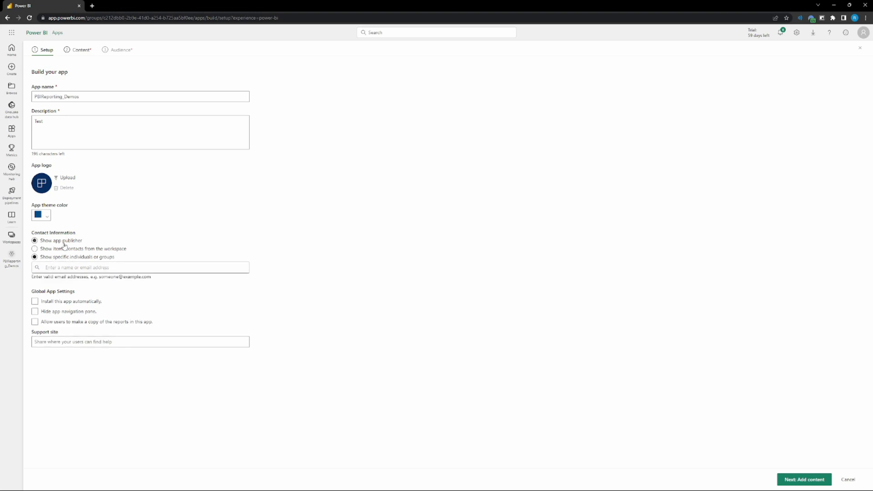
left_click(76, 250)
left_click(82, 258)
left_click(50, 242)
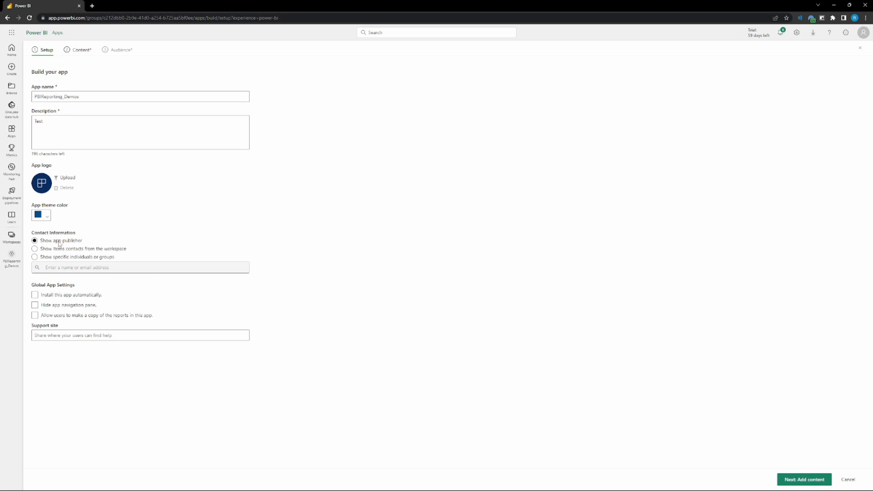
Step: Review the global app settings and support site field, and continue to the app's content setup
left_click(48, 295)
mouse_move(64, 308)
left_click(86, 338)
left_click(172, 355)
left_click(799, 481)
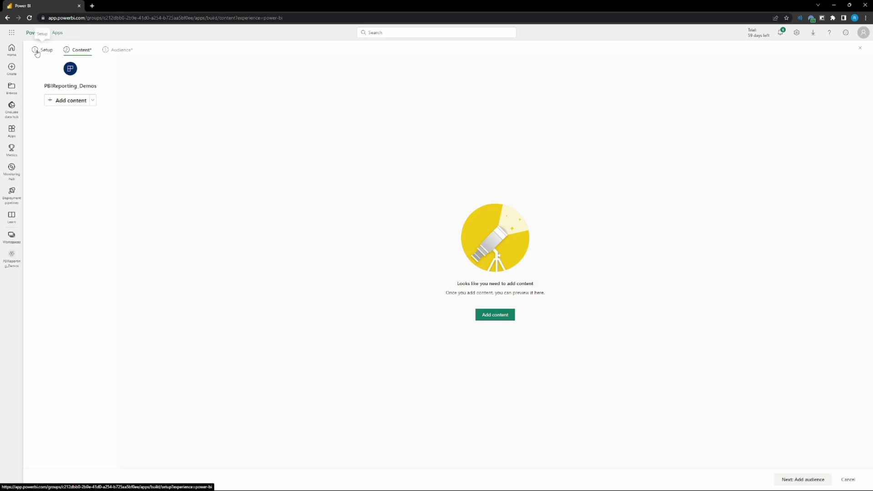
Step: Add the Untitled report from the workspace to the app, continue to the audience setup and dismiss the premium capacity notice
left_click(68, 103)
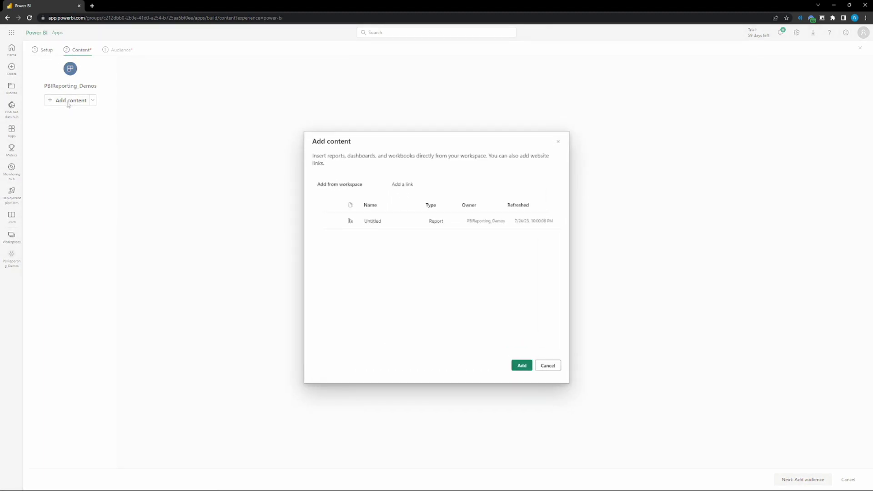
left_click(334, 222)
left_click(334, 222)
left_click(334, 221)
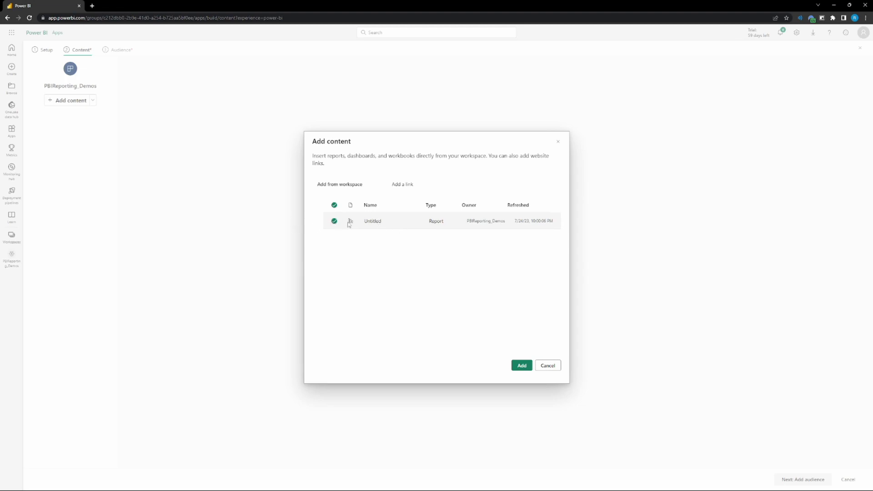
left_click(523, 367)
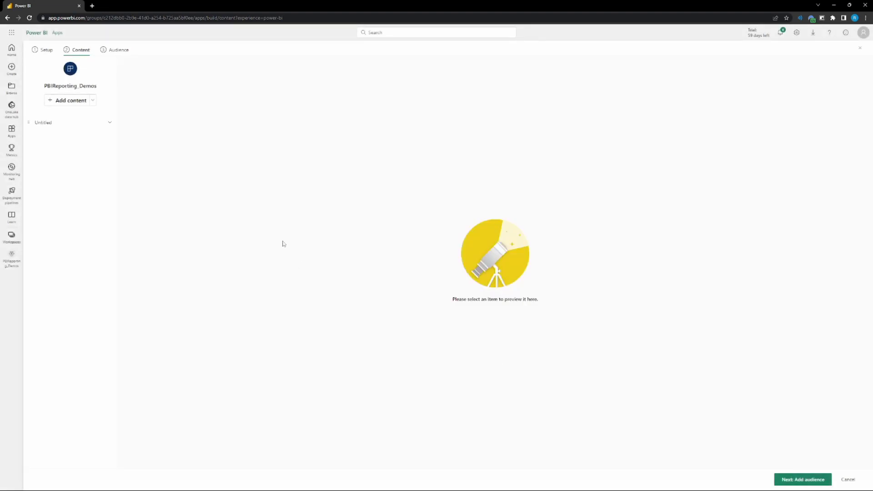
left_click(803, 479)
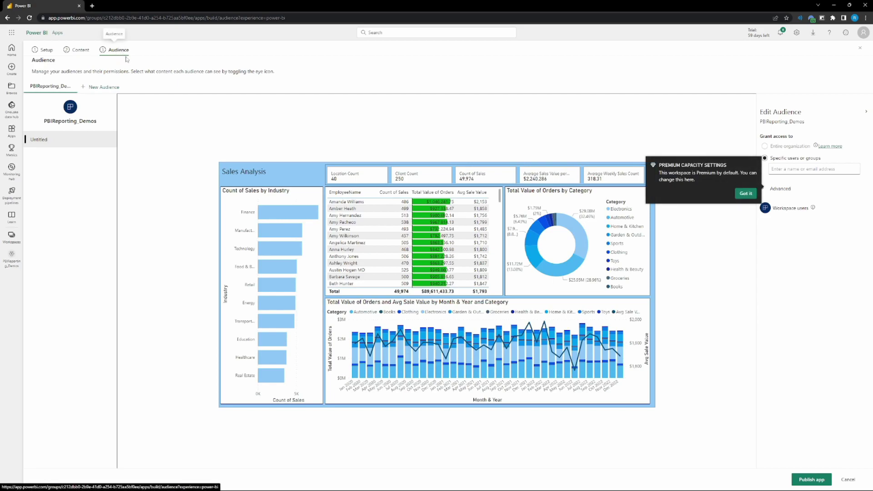
left_click(753, 193)
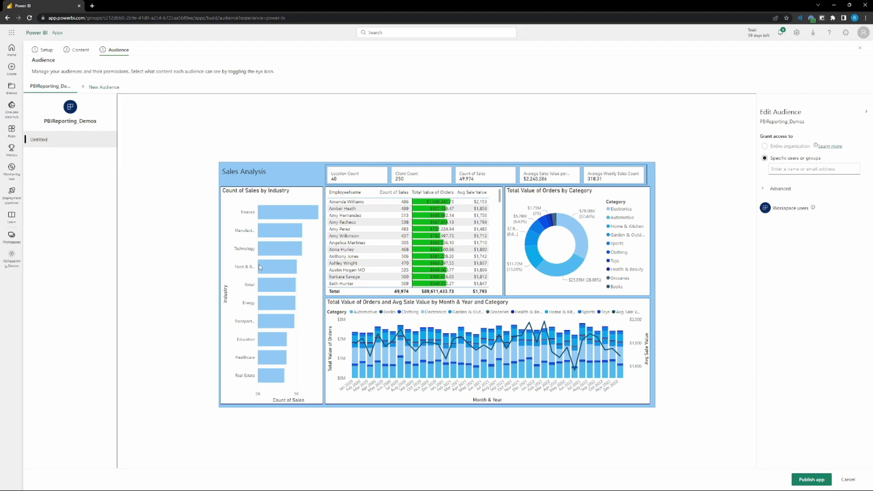
Step: Add a new app audience named Finance
mouse_move(260, 267)
left_click(95, 87)
type("F")
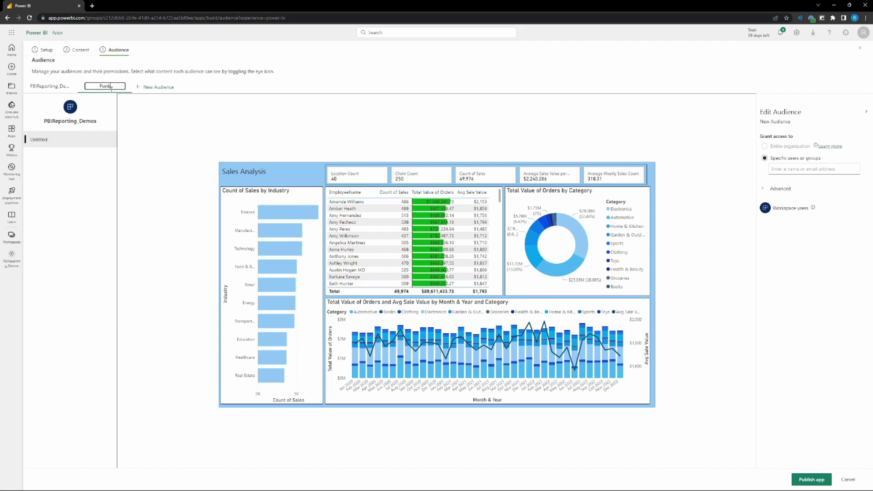
type("inance")
key("Return")
left_click(105, 92)
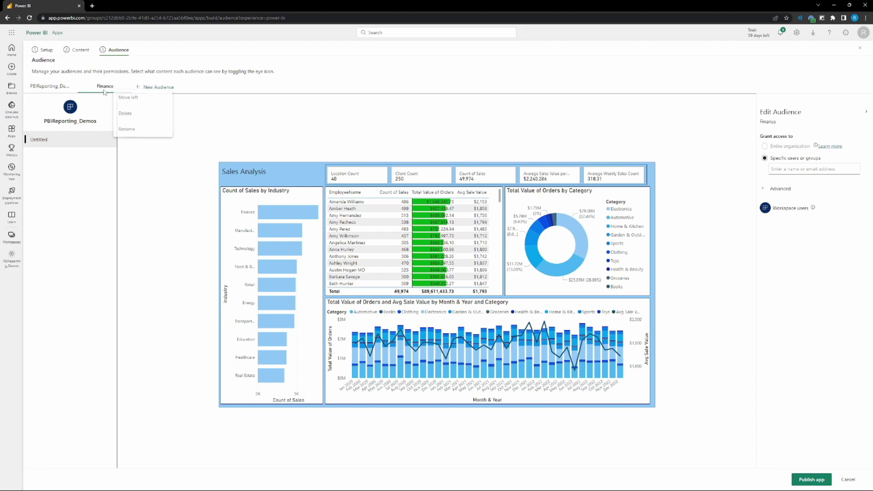
Step: Add four more audiences with default names after the Finance audience
left_click(145, 82)
left_click(146, 85)
left_click(218, 88)
left_click(275, 89)
left_click(324, 88)
Step: Delete the four extra audiences and the Finance audience, leaving only the PBIReporting_Demos audience
left_click(326, 89)
left_click(351, 114)
right_click(265, 86)
left_click(263, 87)
left_click(297, 113)
left_click(209, 86)
left_click(237, 114)
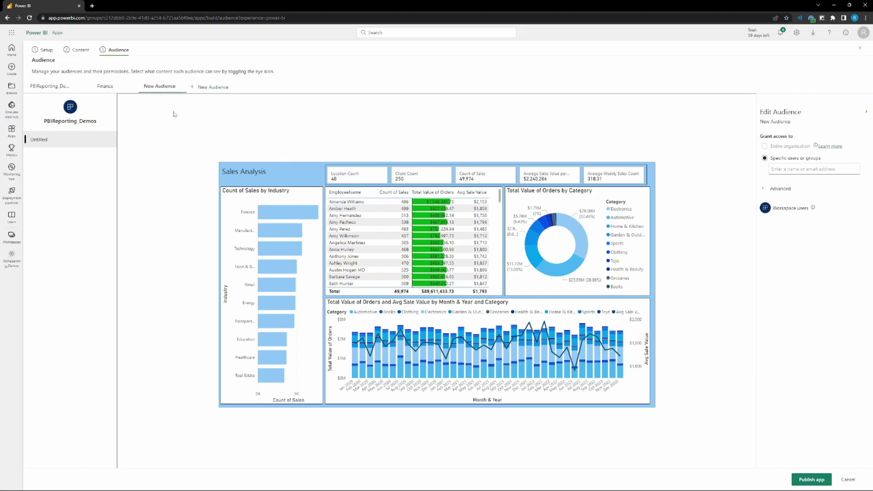
left_click(153, 93)
left_click(180, 114)
left_click(107, 92)
left_click(126, 114)
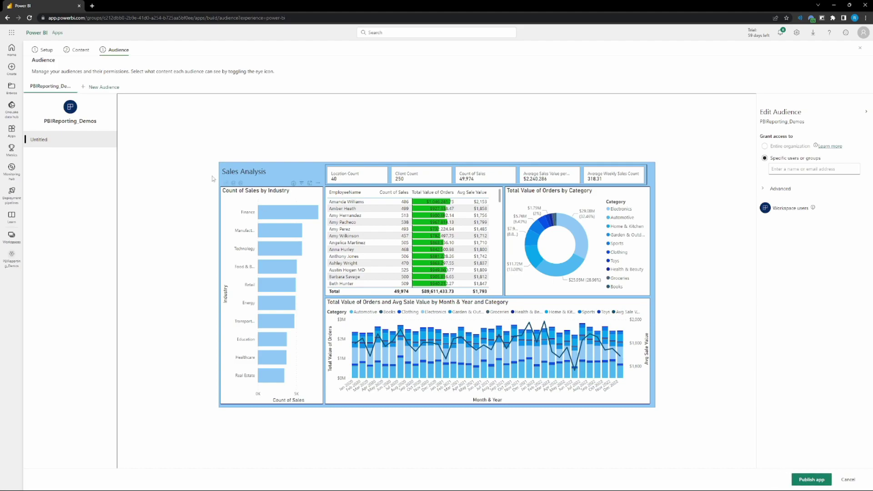
Step: Publish the PBIReporting_Demos app, copy its sharing link and go to the app
left_click(801, 476)
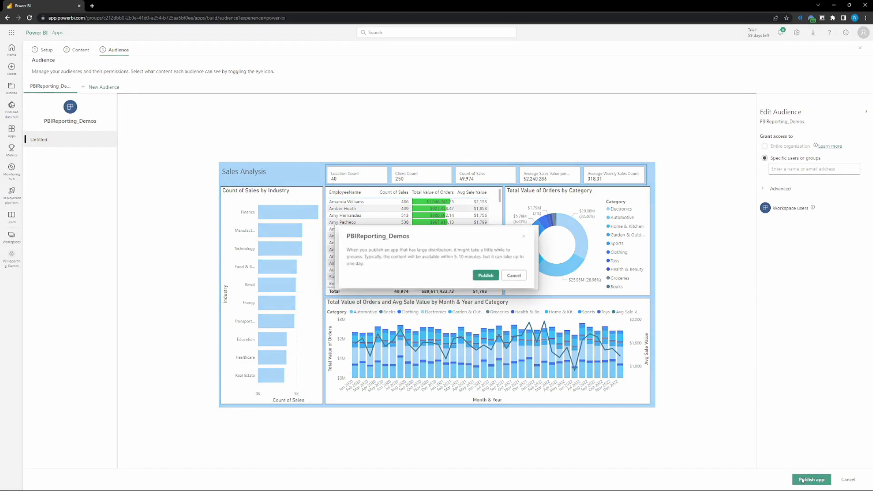
left_click(486, 276)
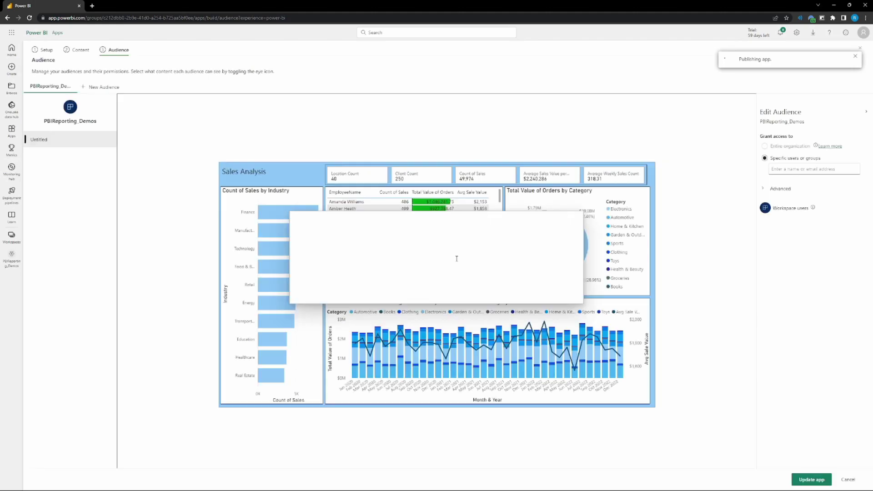
left_click(562, 257)
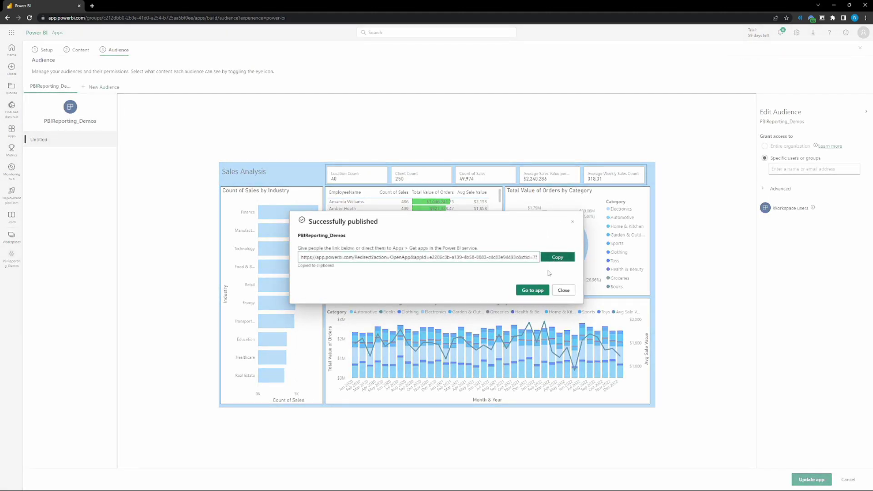
left_click(532, 290)
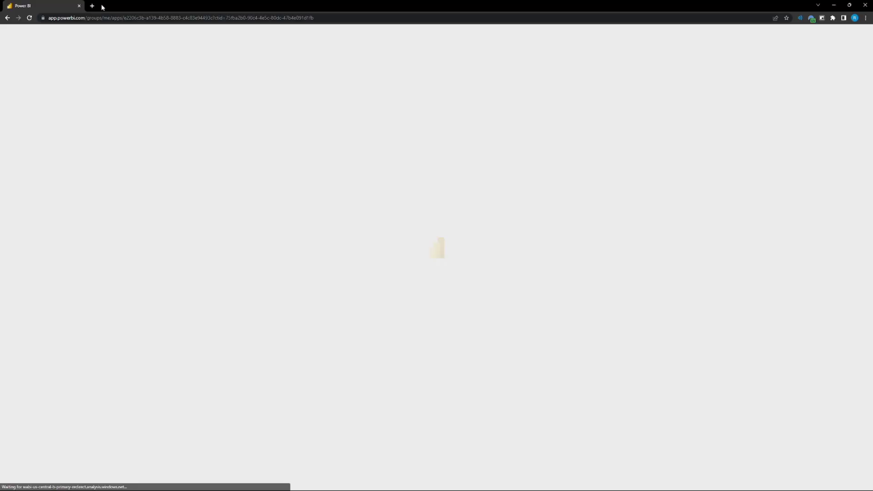
Step: Open the copied app link in a new browser tab and highlight one column segment in the monthly orders chart
left_click(92, 5)
key("ctrl+w")
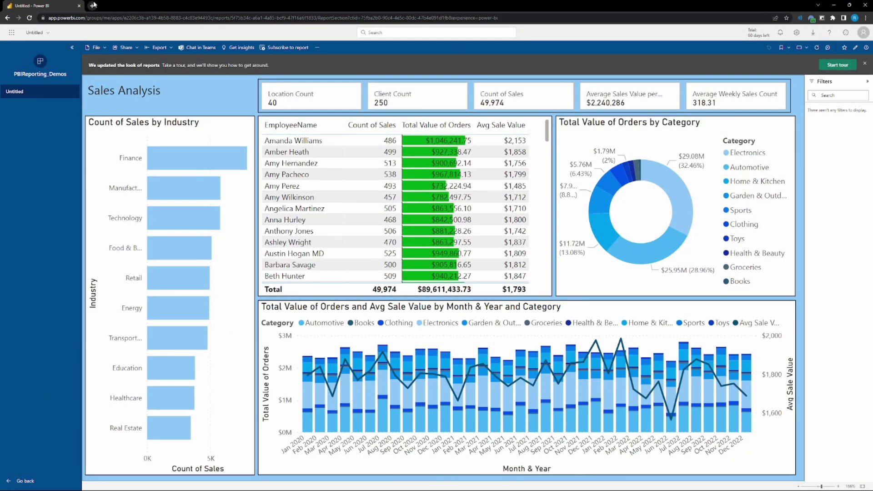
left_click(94, 5)
key("ctrl+v")
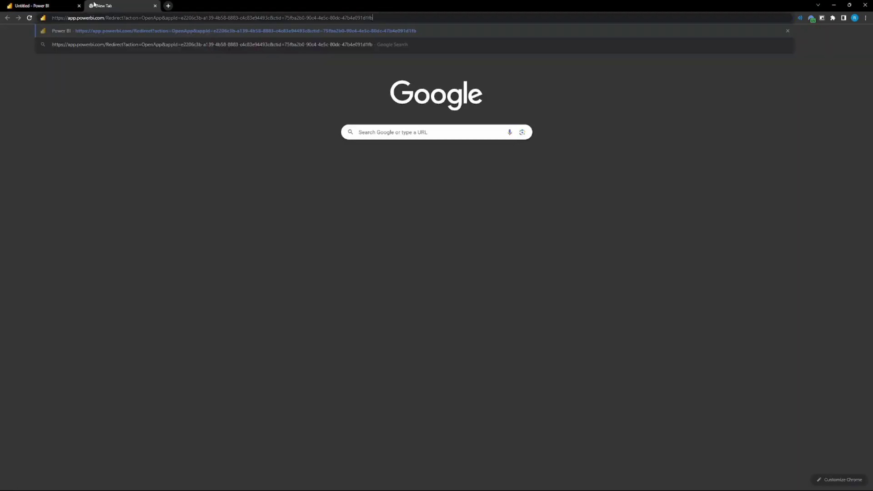
key("Return")
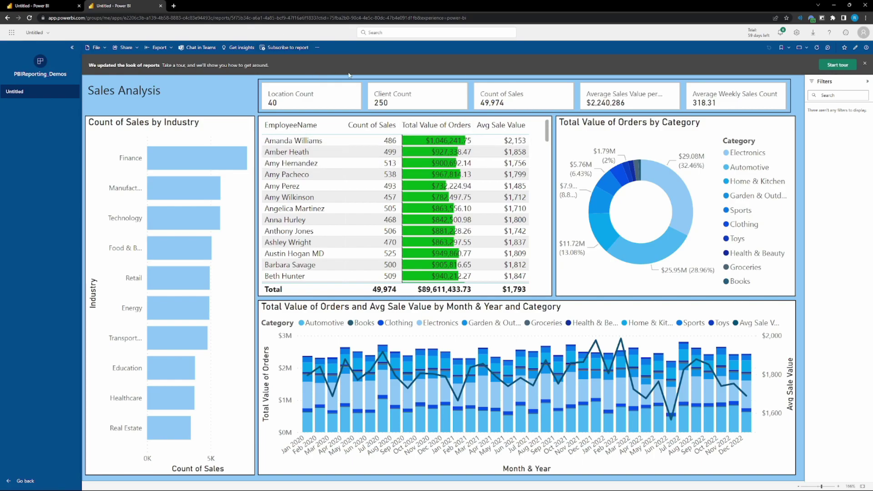
left_click(629, 394)
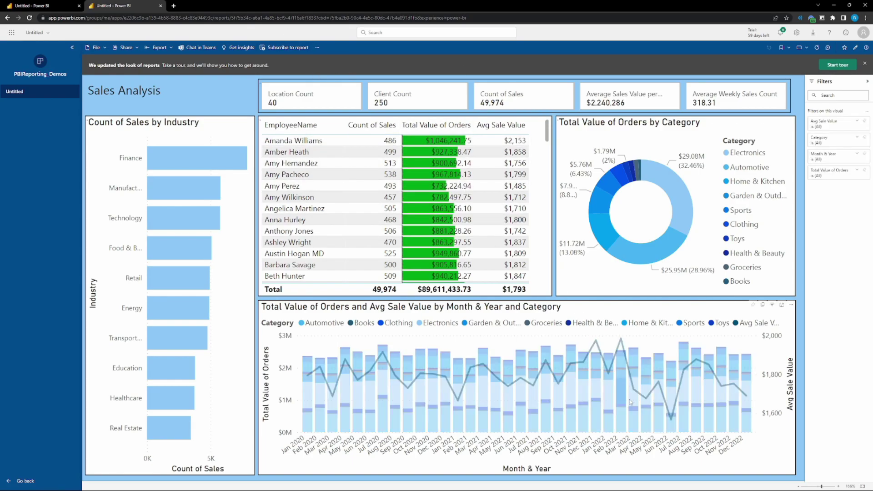
Step: Clear the chart highlight, leave the app and open the Untitled report from the PBIReporting_Demos workspace
left_click(630, 393)
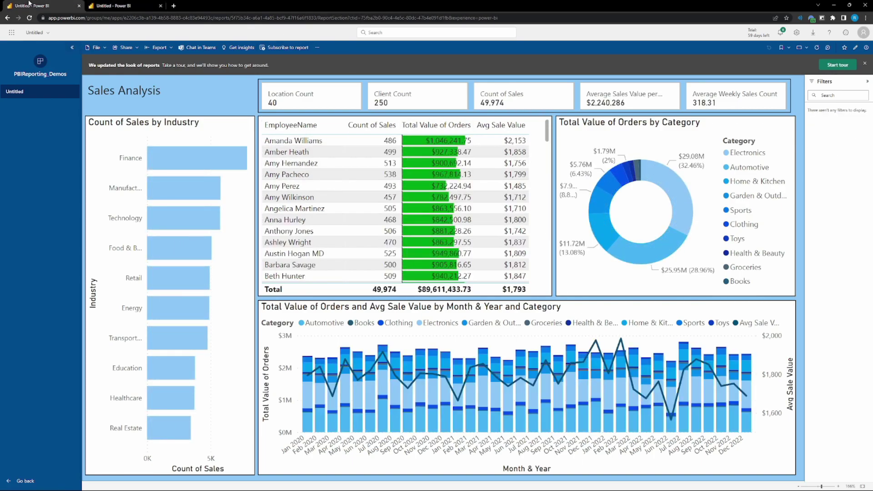
left_click(20, 481)
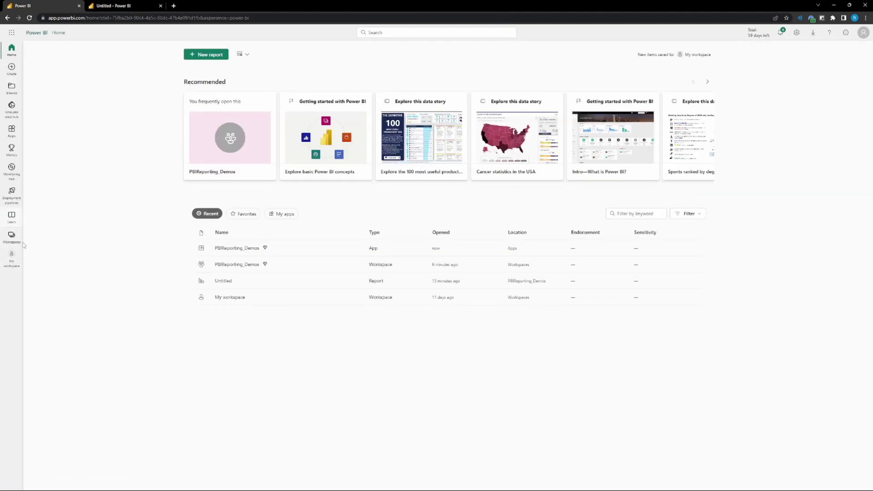
left_click(14, 234)
left_click(58, 123)
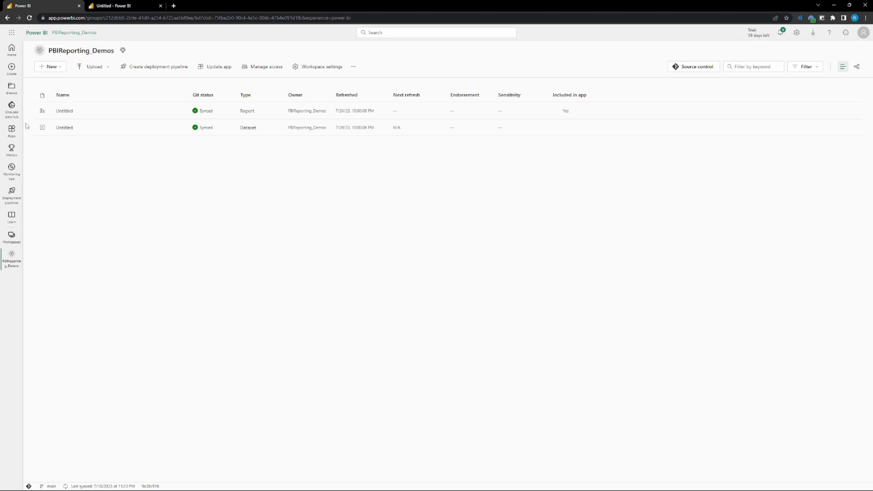
left_click(65, 112)
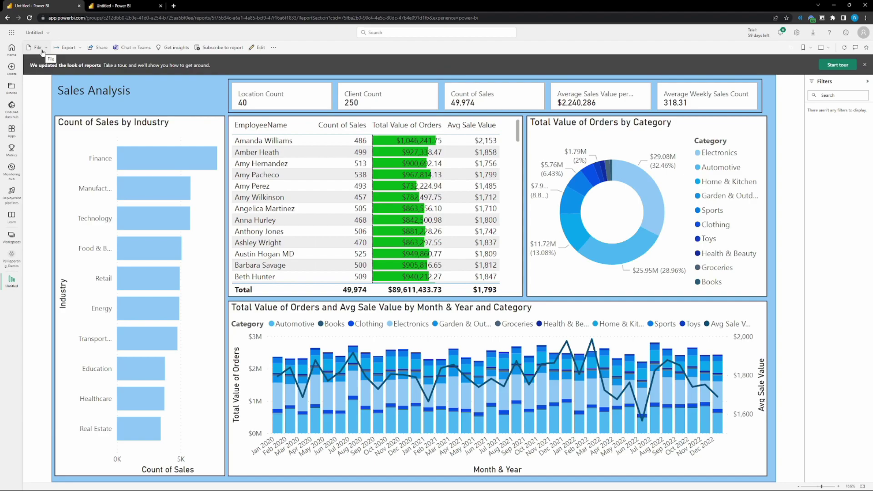
Step: Examine the report's link-sharing options and close them without sending a link
left_click(100, 47)
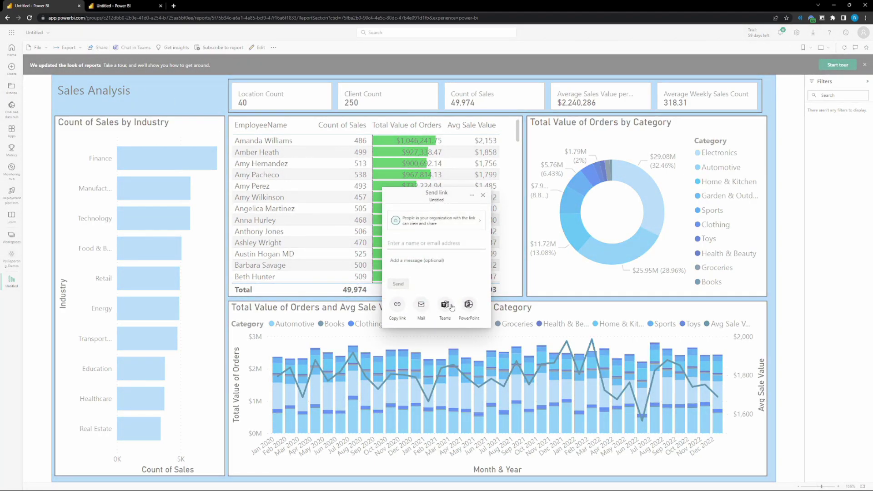
left_click(483, 195)
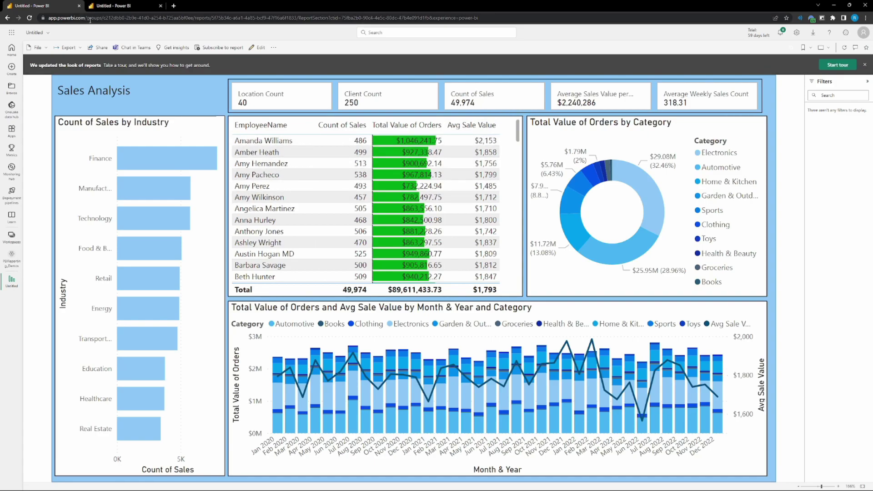
left_click(106, 46)
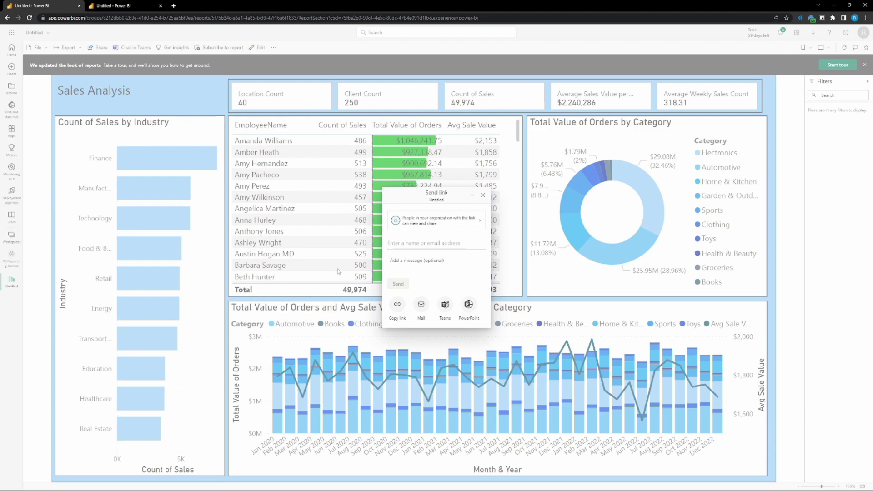
left_click(140, 92)
Step: Examine the report's embedding options and return to the PBIReporting_Demos workspace contents
left_click(36, 47)
mouse_move(60, 110)
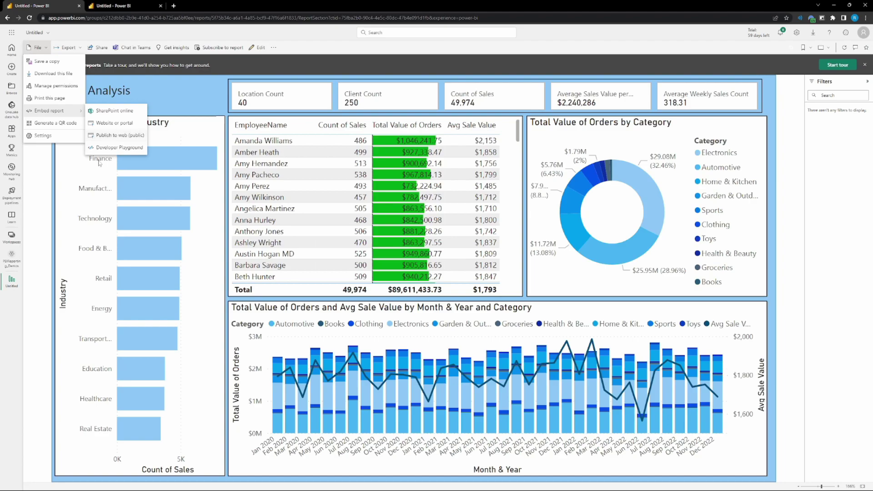
left_click(52, 195)
left_click(20, 277)
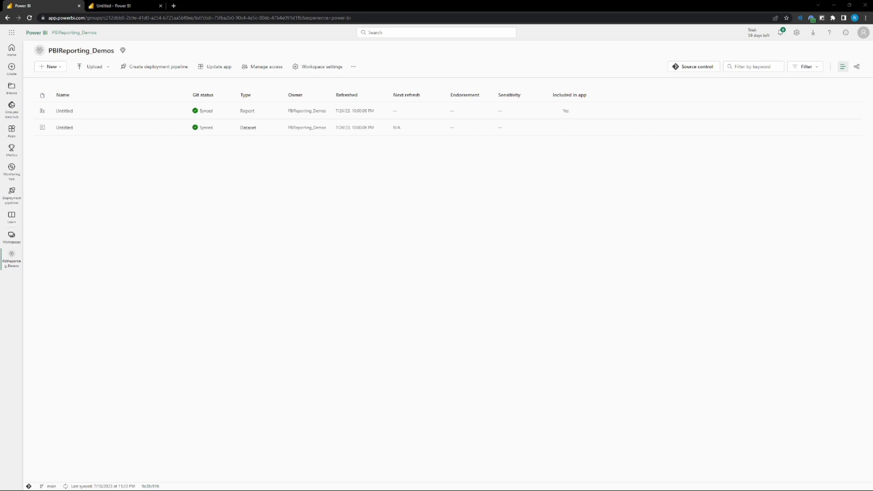
Step: Switch to the Learn BI website, look through the Power BI - Power Course page and return to the home page
key("alt+Tab")
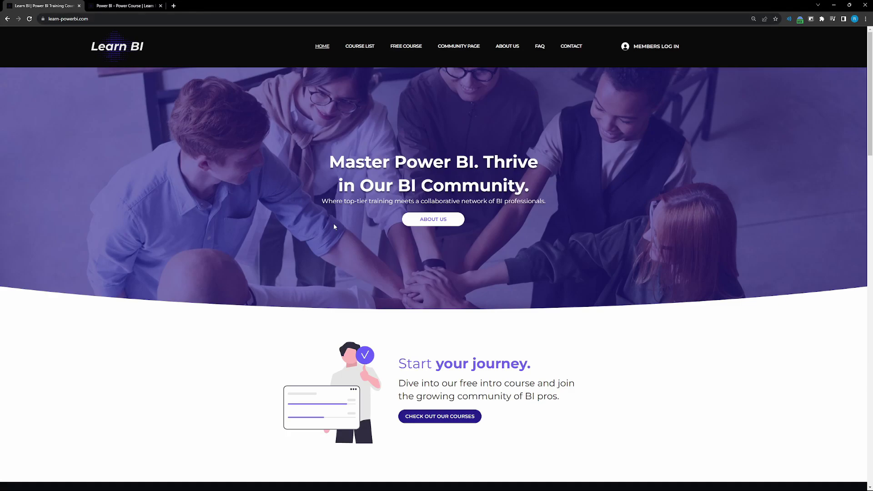
left_click(126, 3)
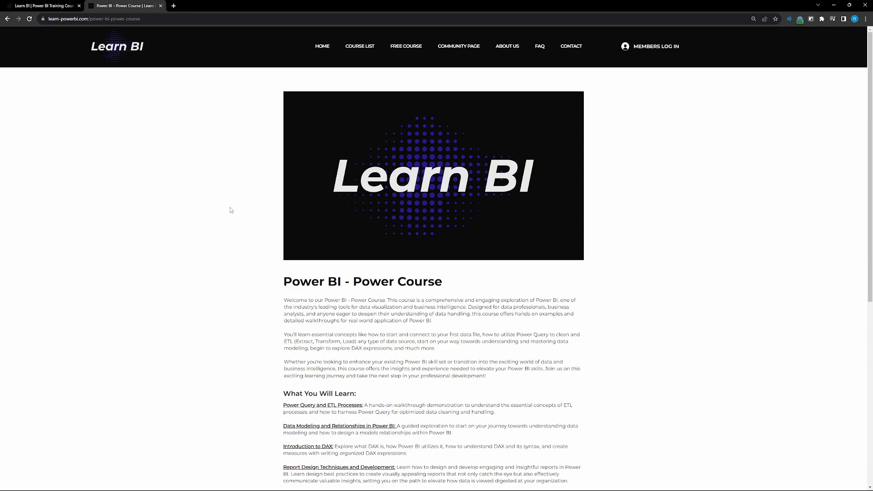
scroll(230, 210, "down", 5)
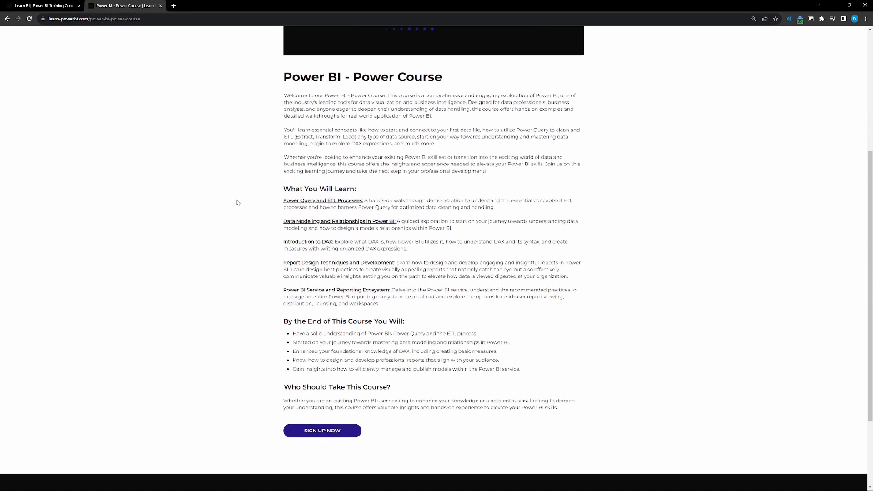
scroll(261, 203, "up", 4)
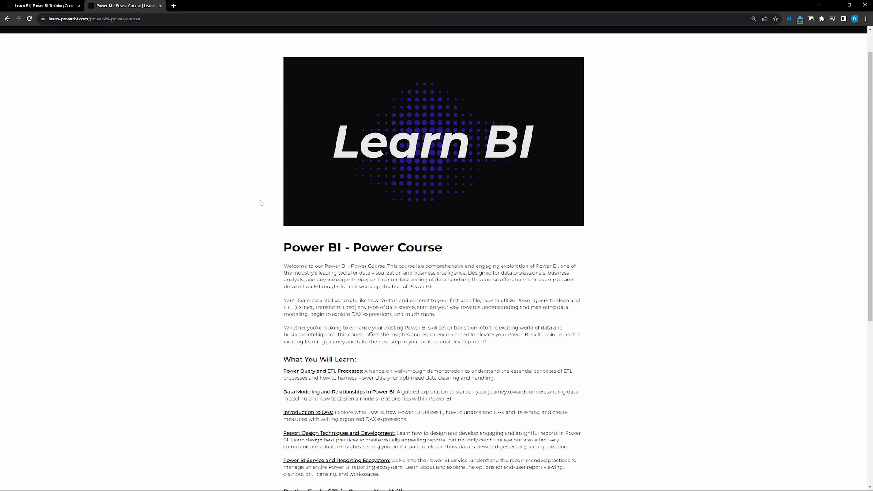
scroll(254, 197, "up", 1)
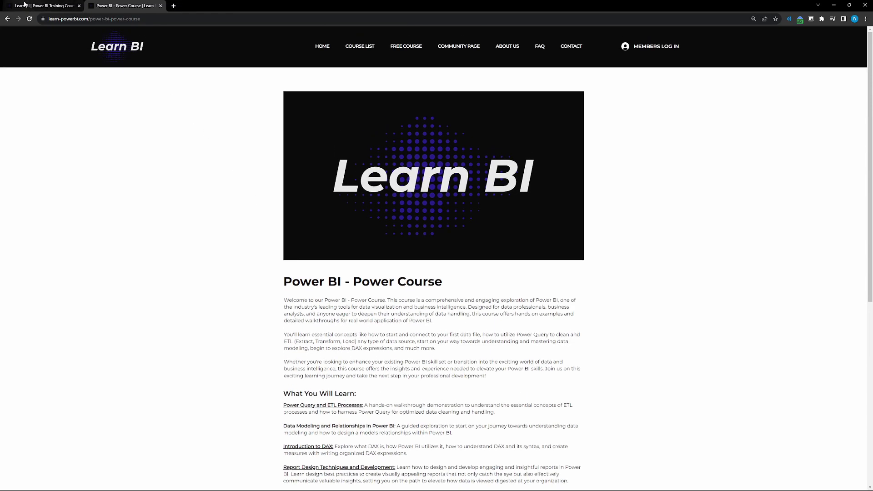
left_click(45, 4)
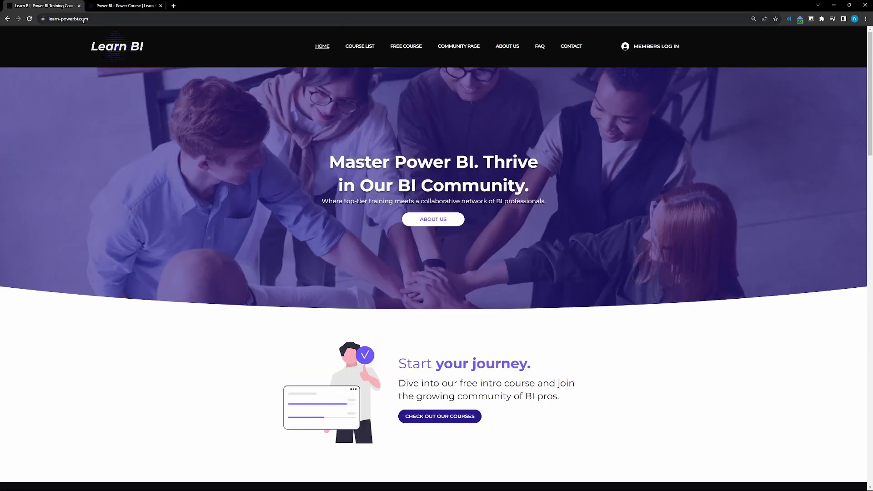